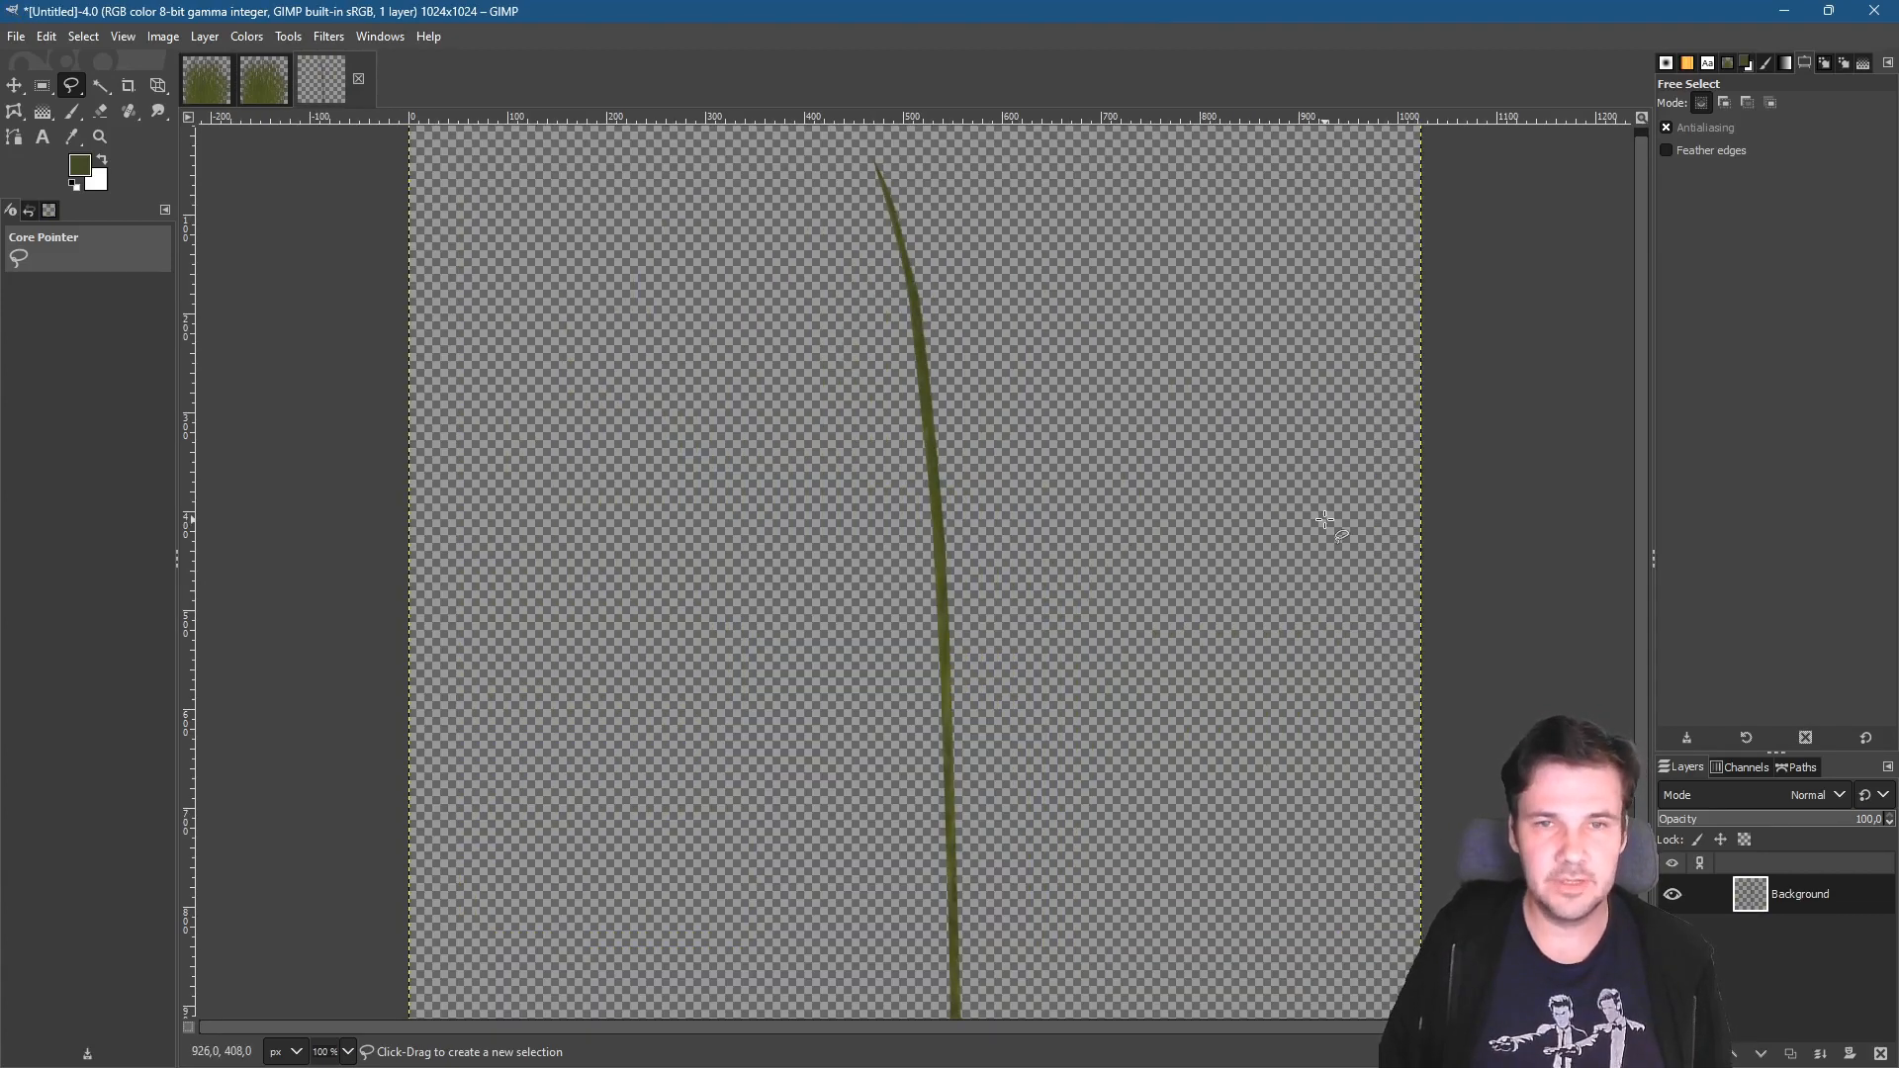
- Paste a copy of the grass blade and move it next to the original blade
key("ctrl+v")
key("m")
left_click_drag(950, 849, 880, 894)
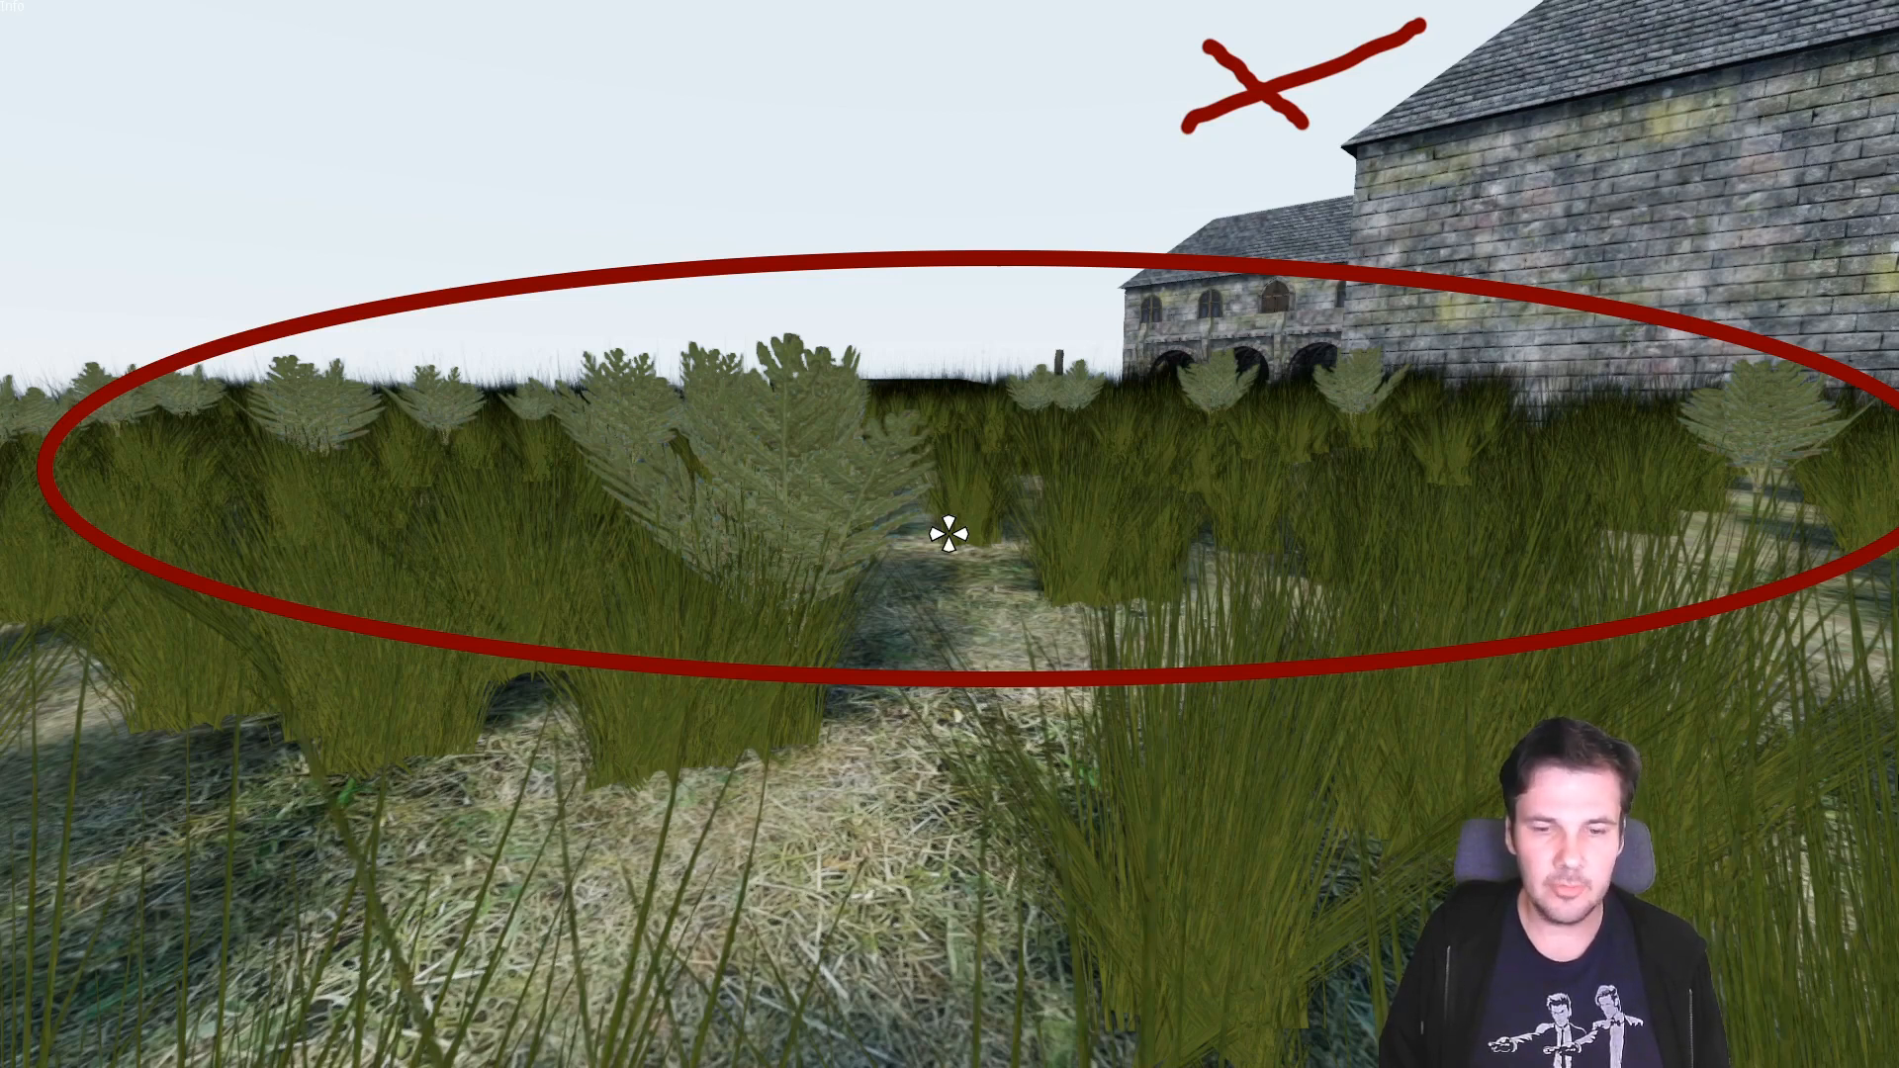
- Switch to GIMP and paste the copied capture of the zoomed-out grass texture as a new image
key("alt+Tab")
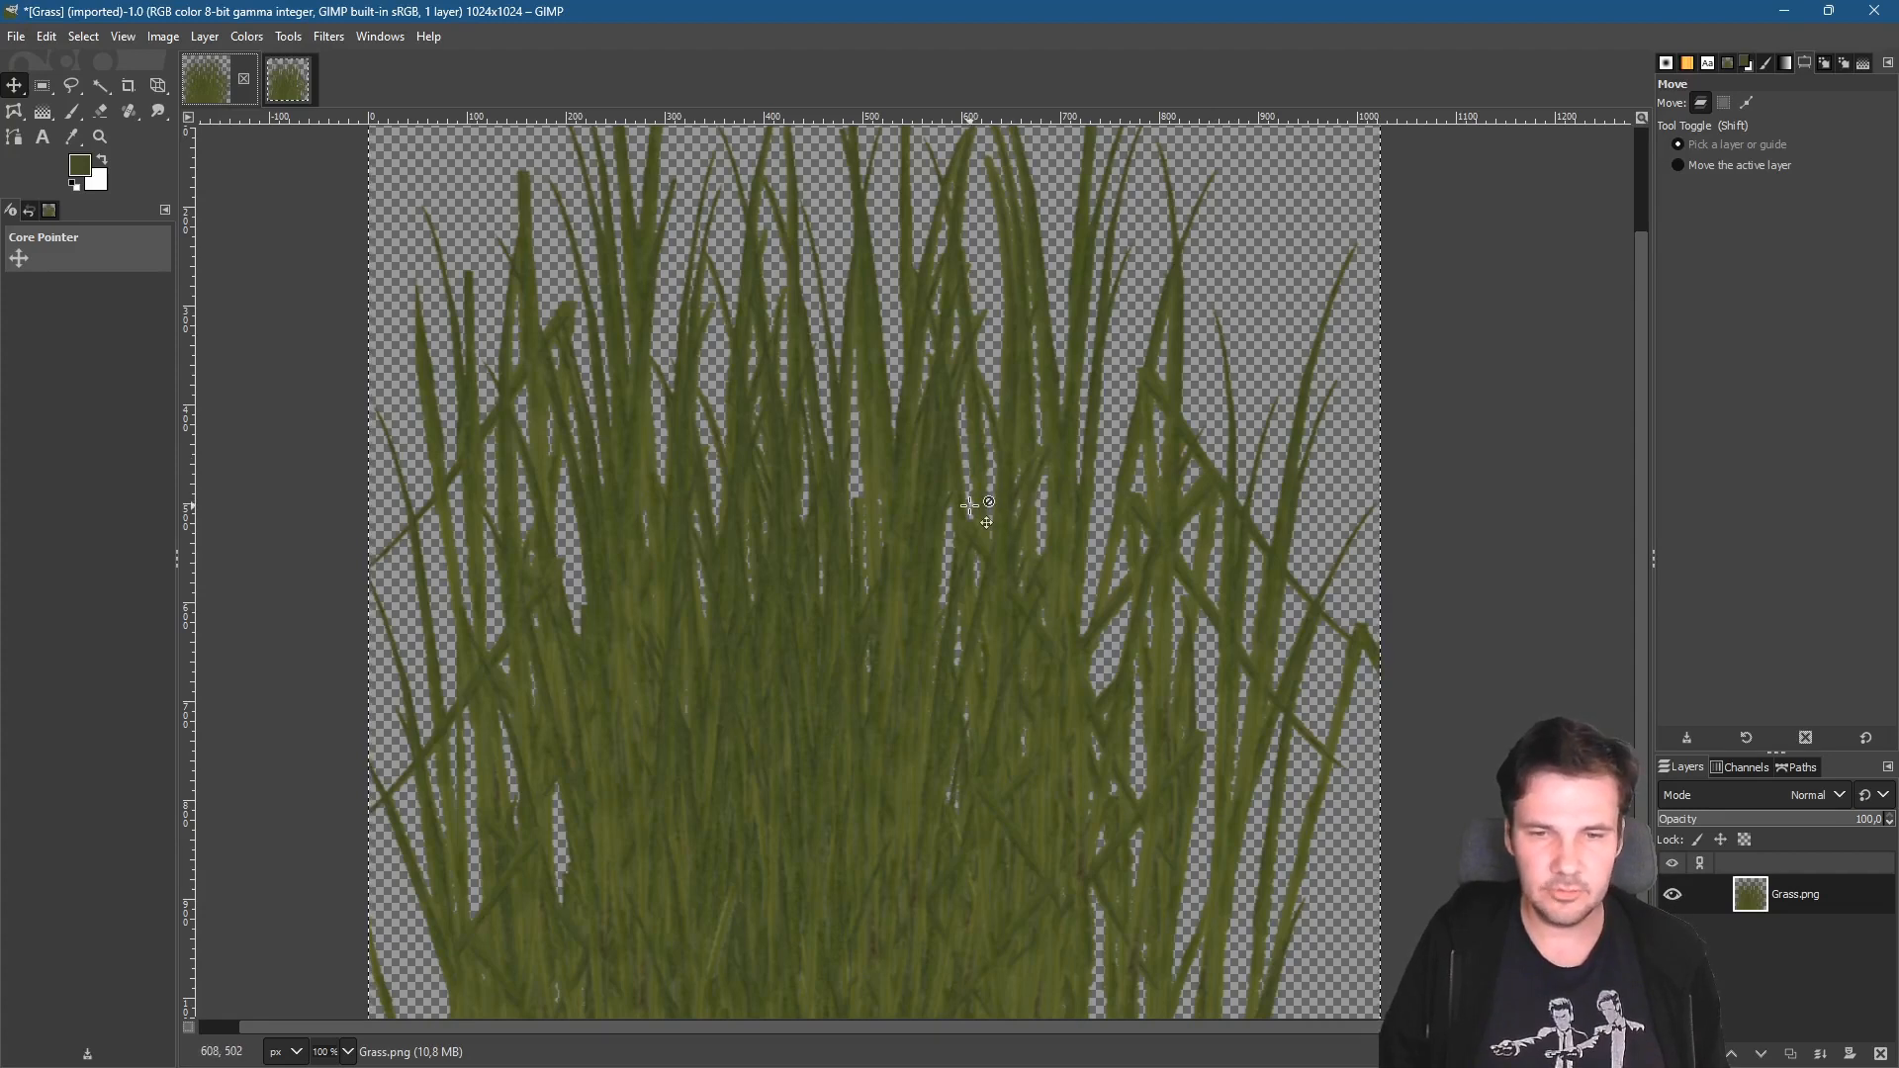
scroll(969, 506, "down", 7, "ctrl")
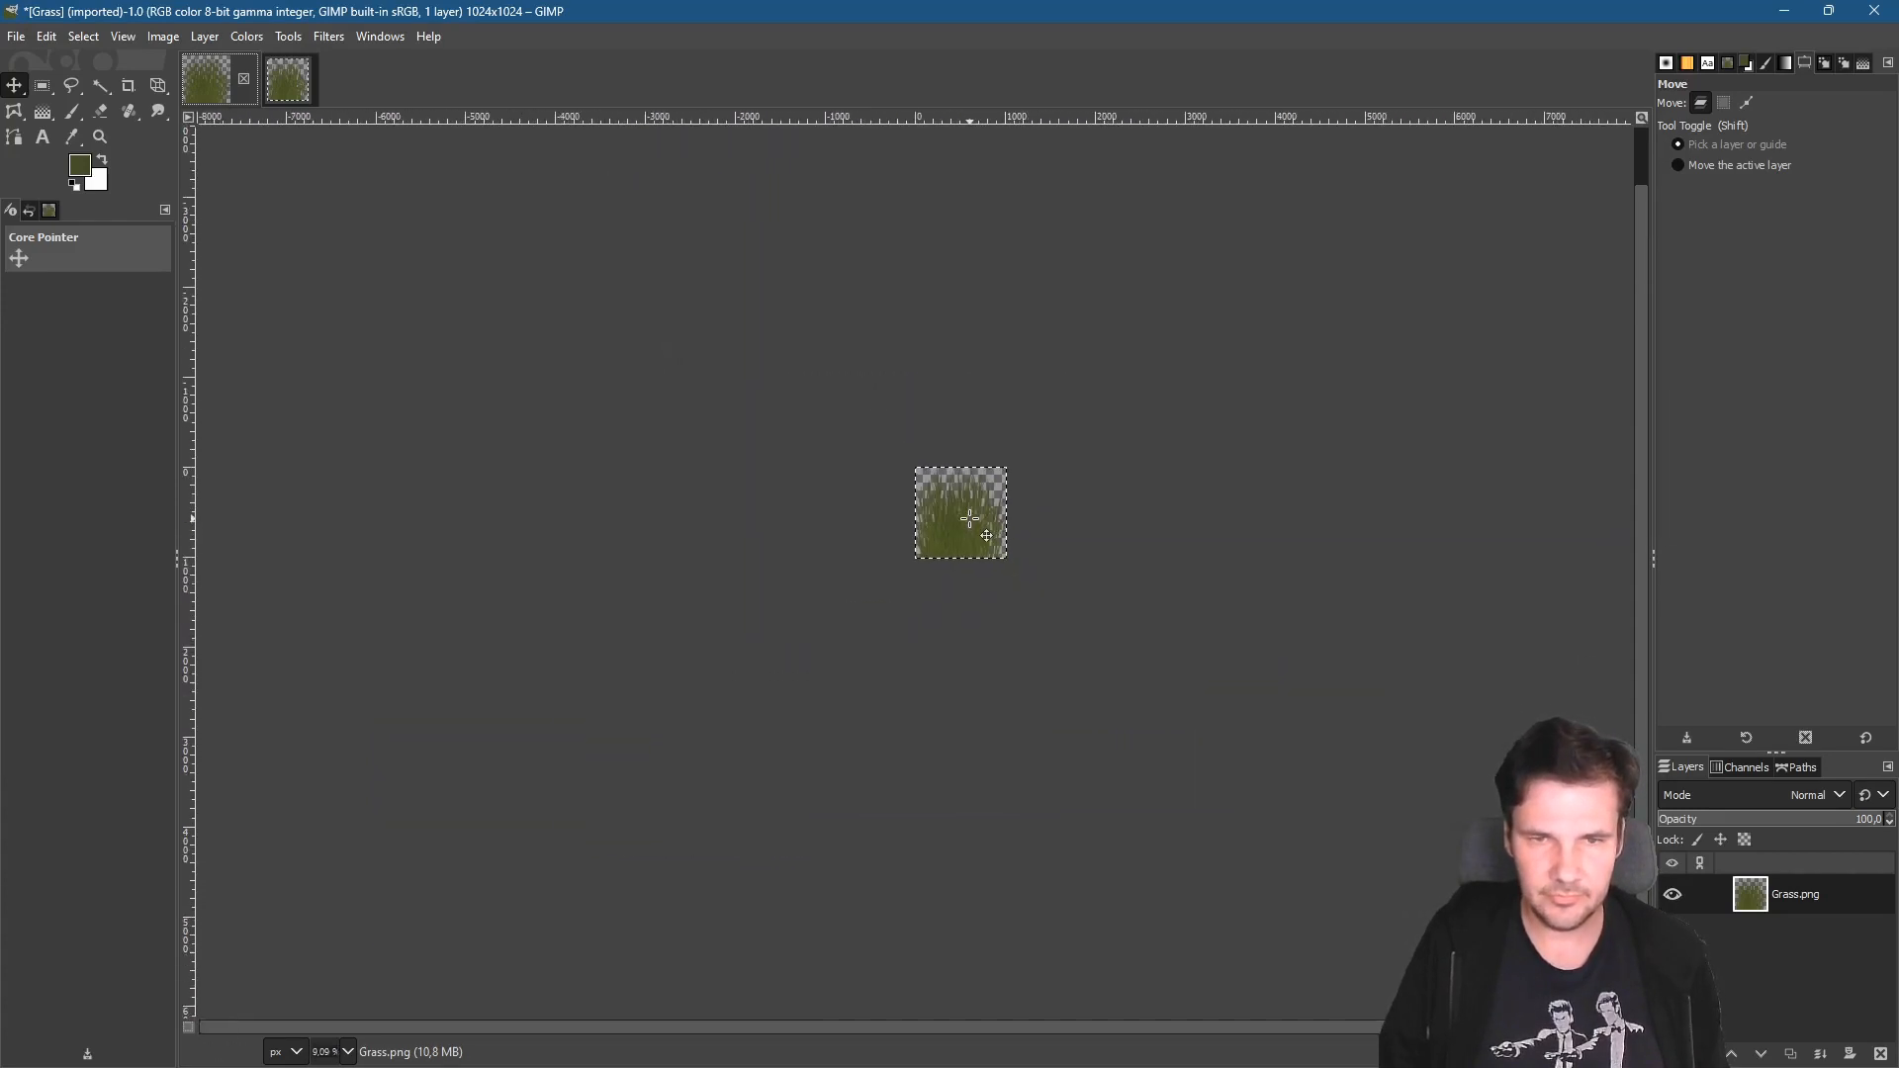
scroll(969, 516, "down", 1, "ctrl")
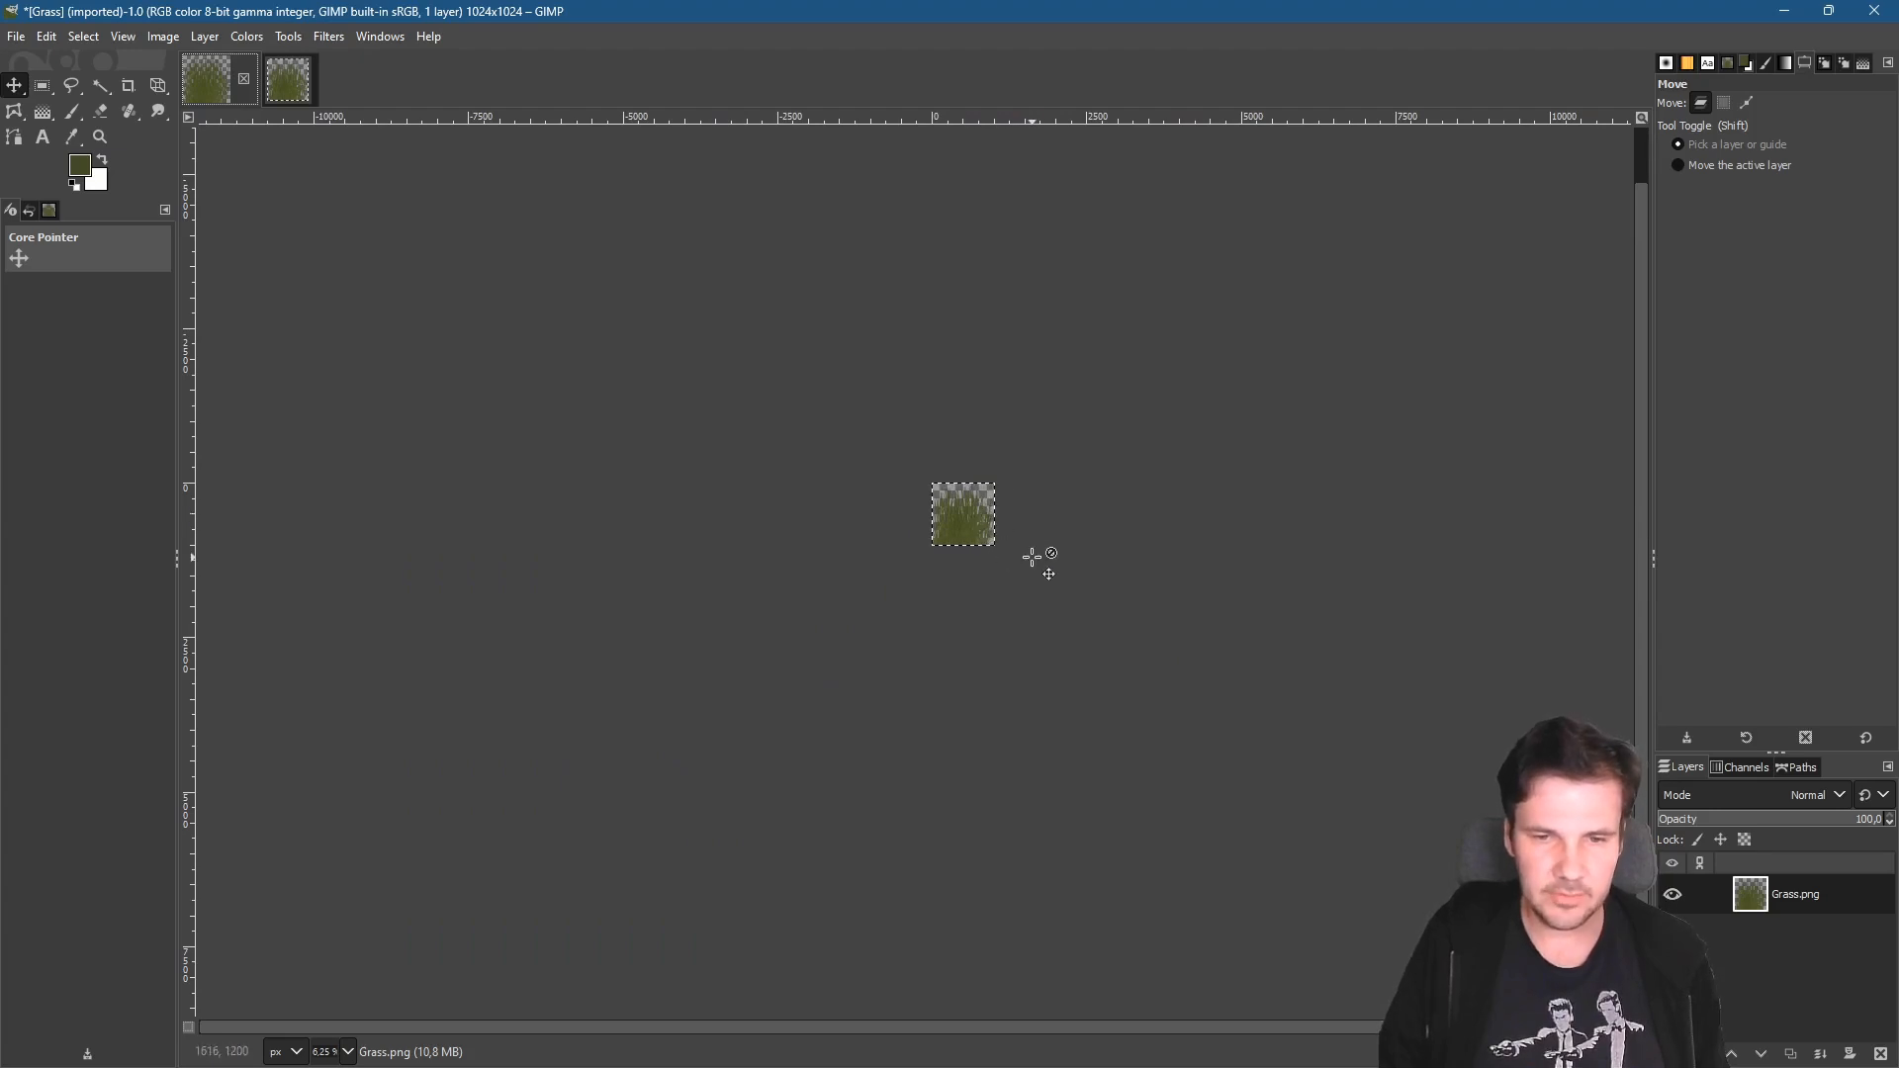
key("ctrl+shift+v")
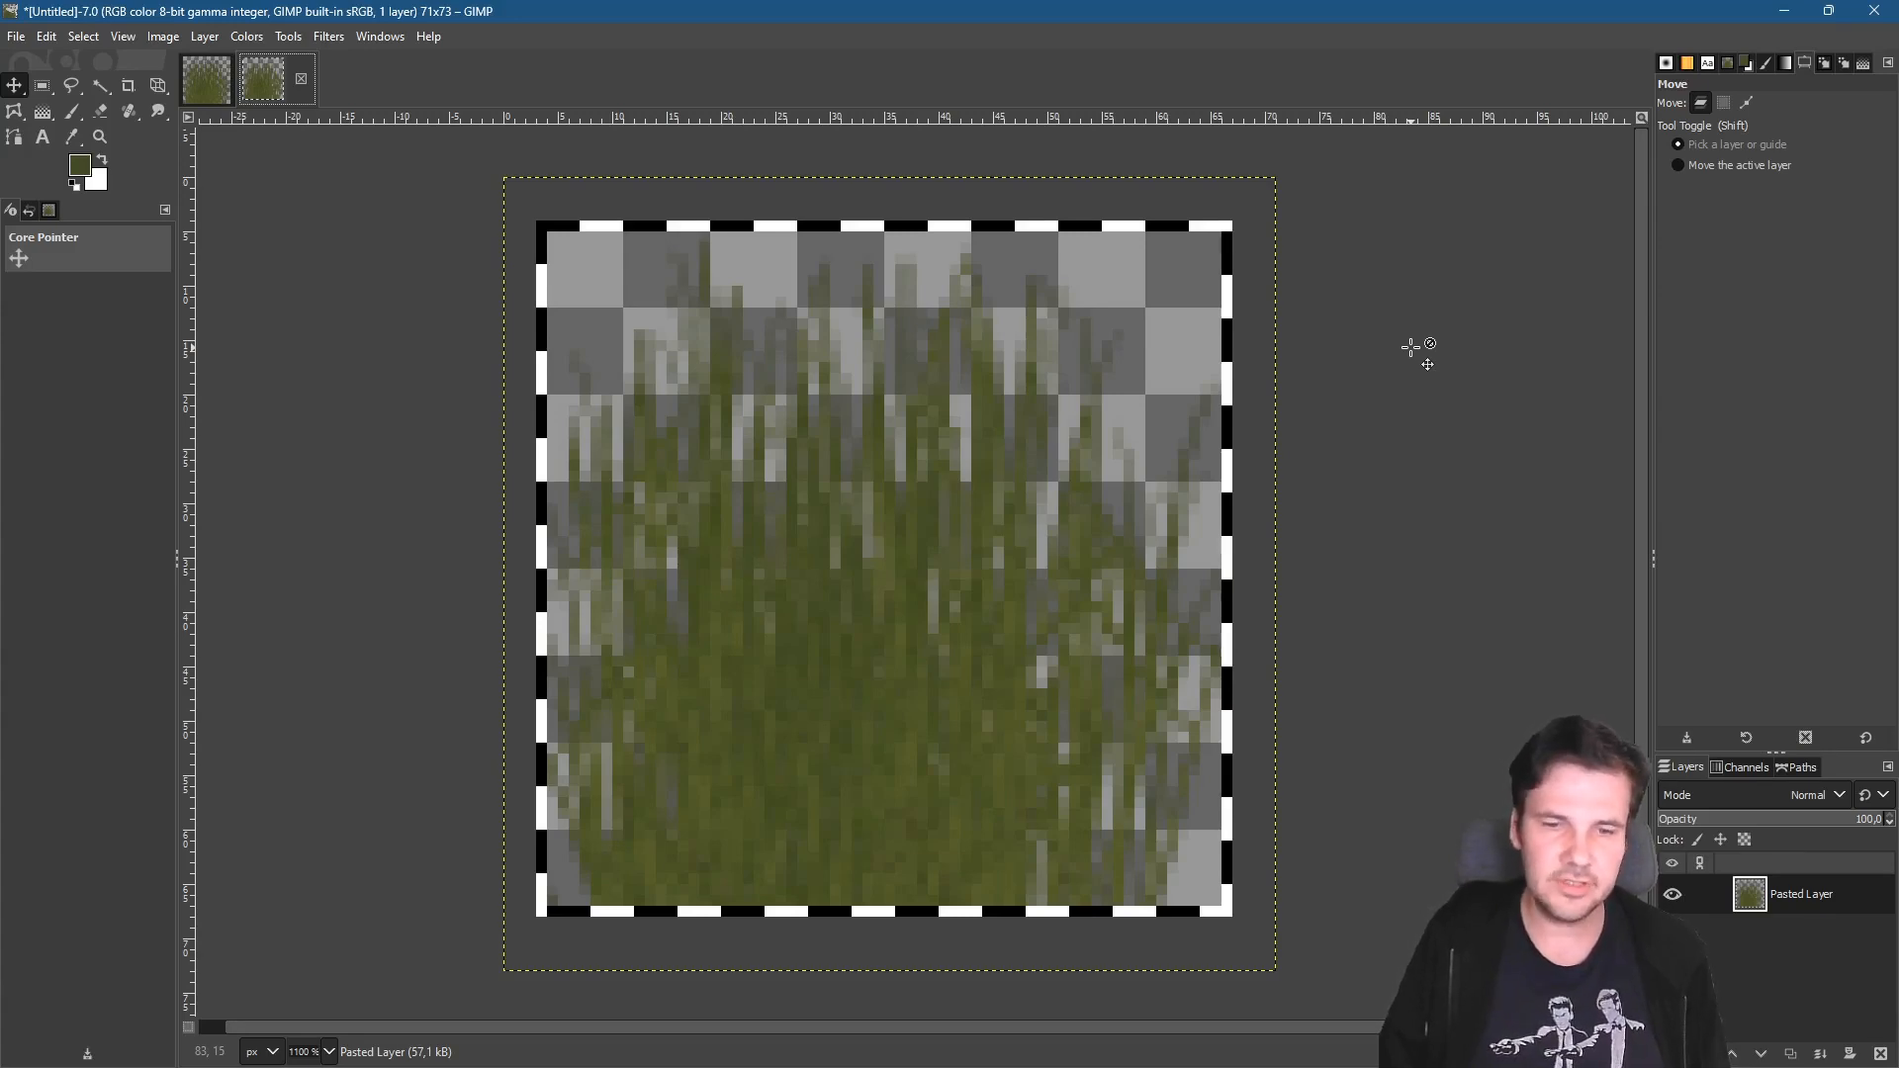
- Return to the Grass.png image and check its size and interpolation settings in the Scale Image dialog
key("alt+1")
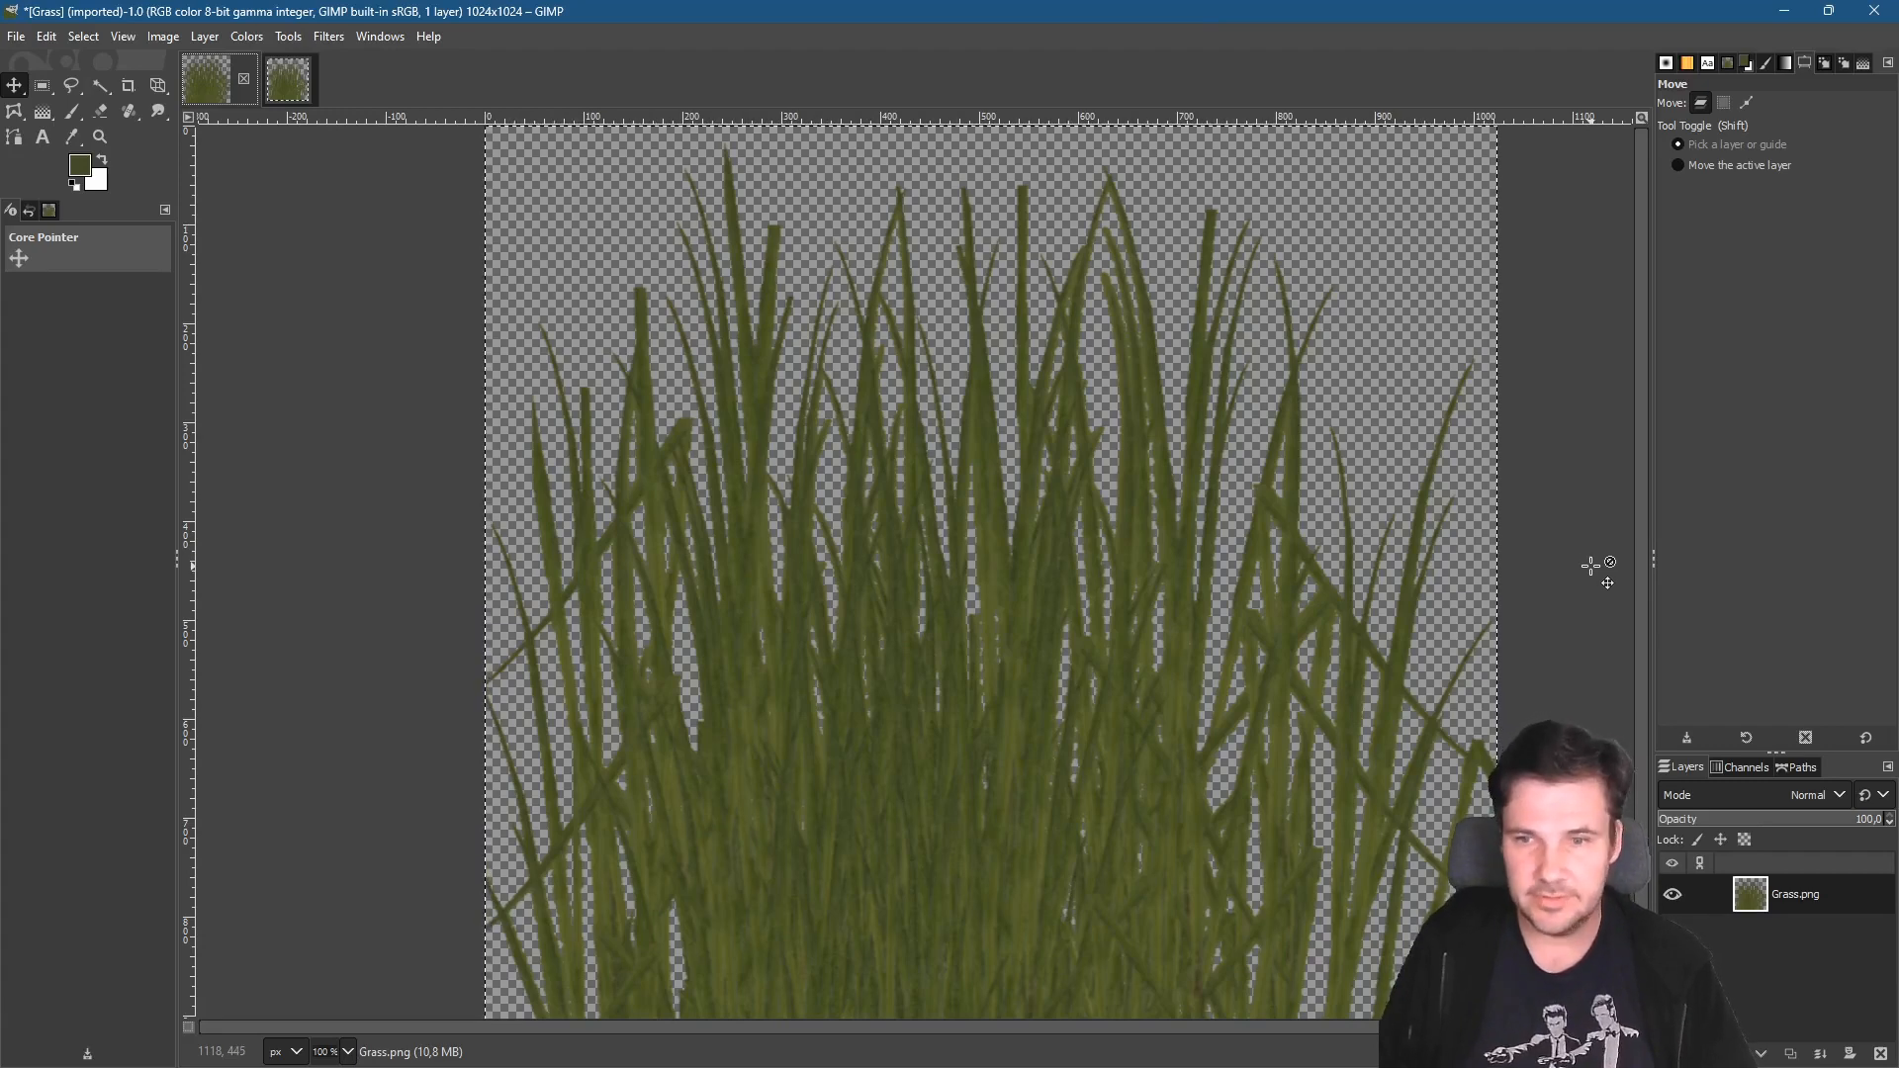
left_click(163, 35)
left_click(237, 321)
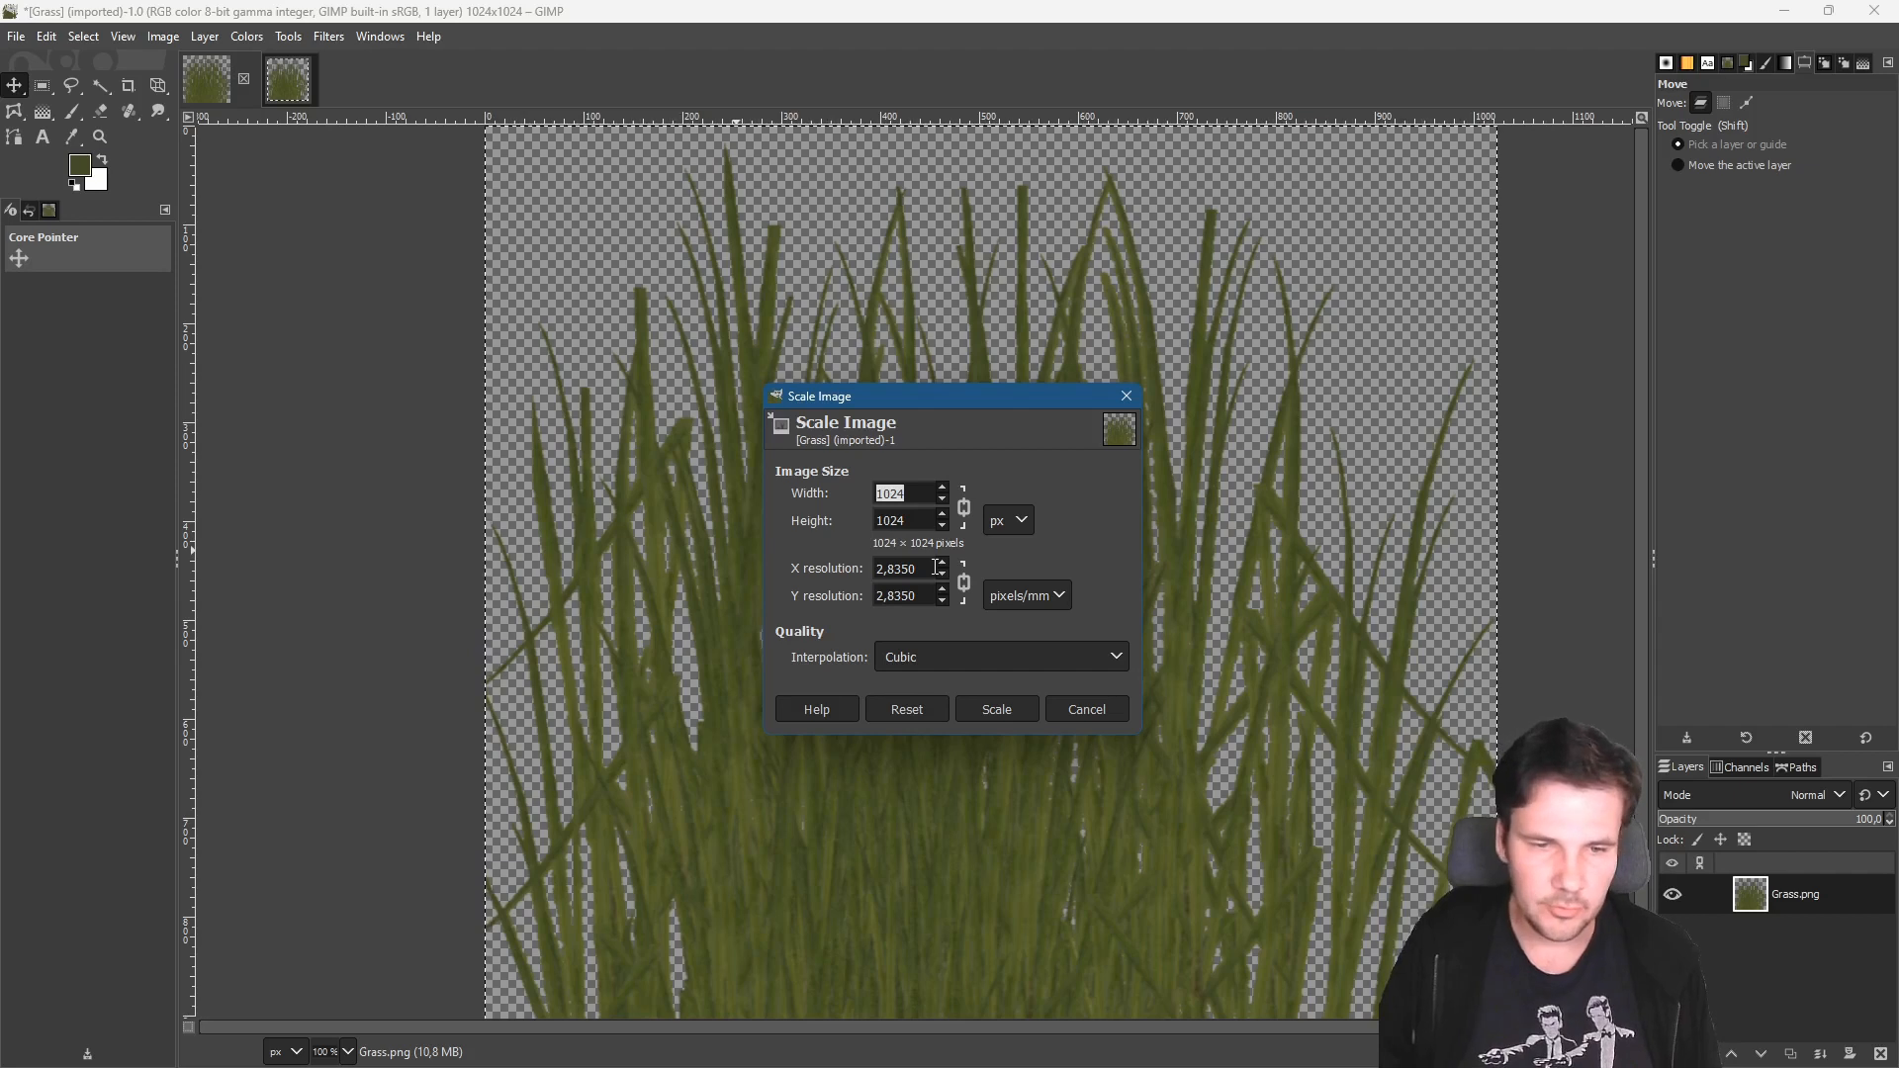
left_click(996, 710)
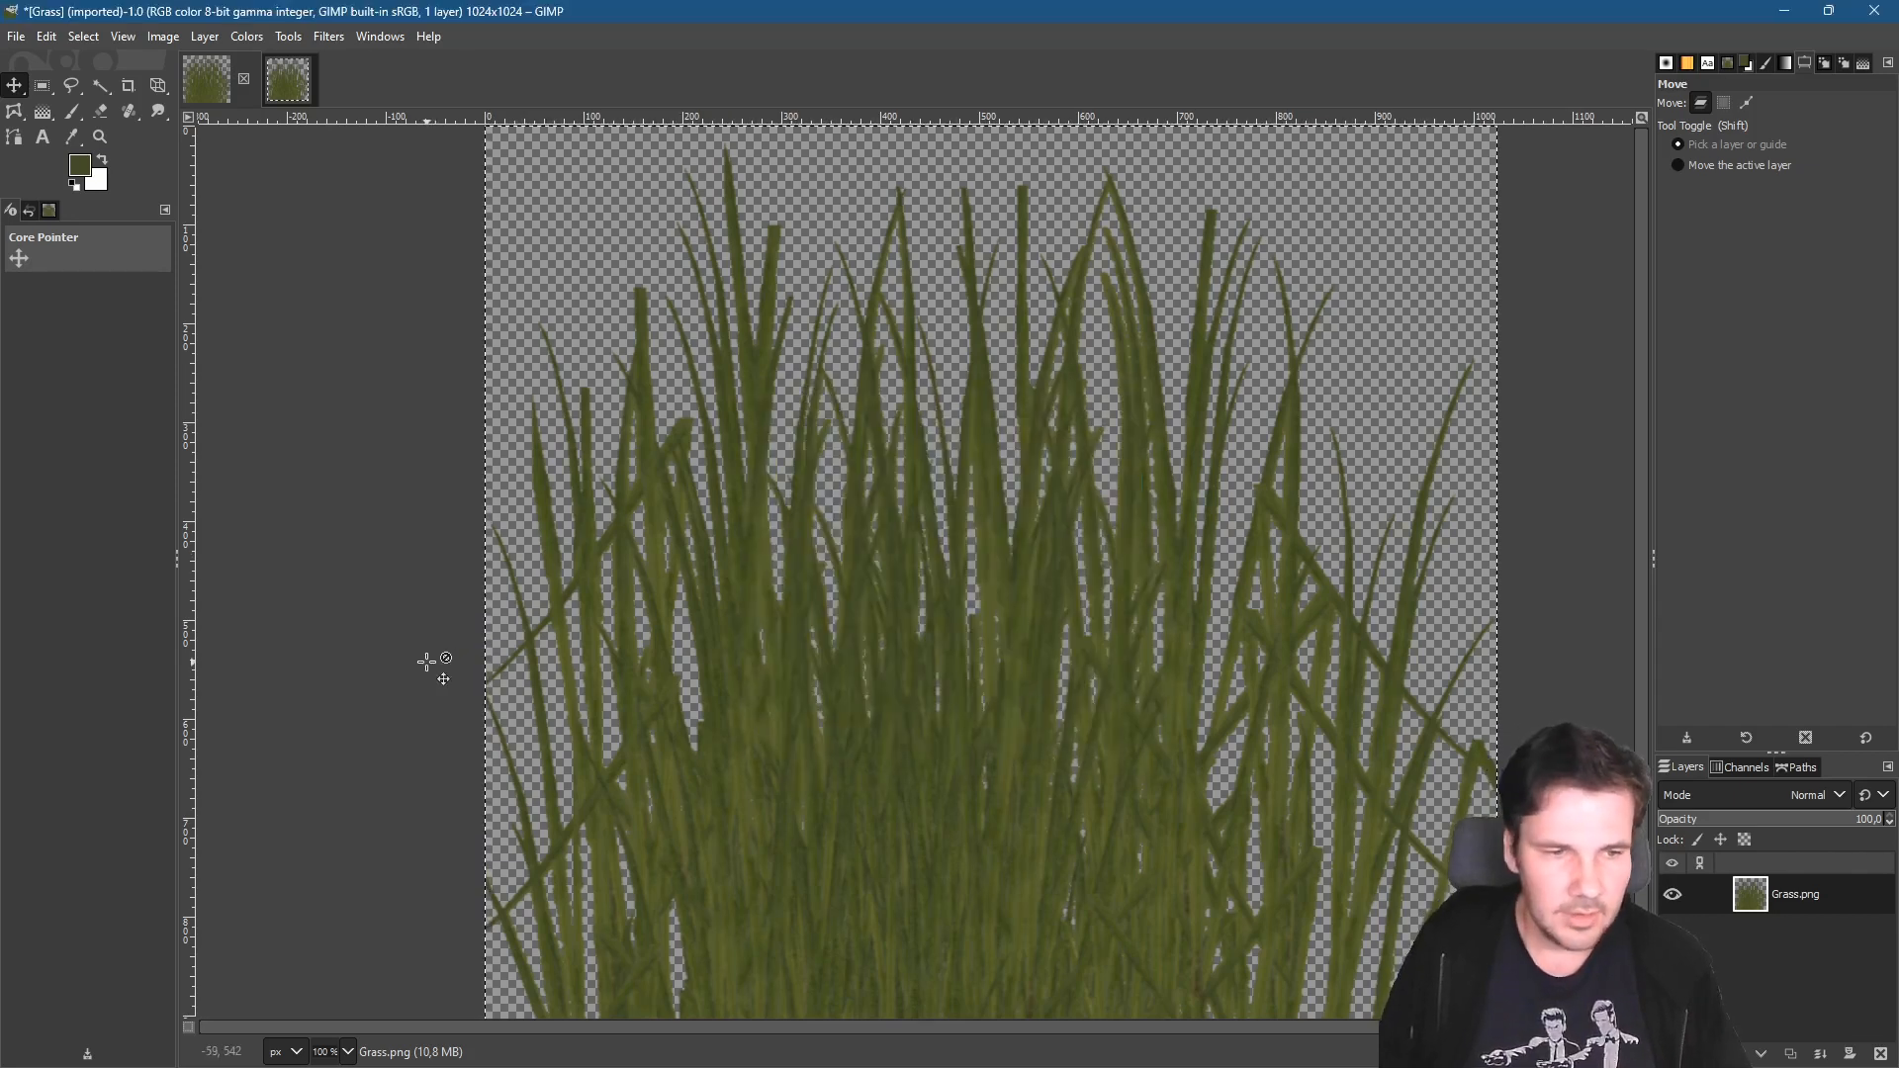
- Start exporting the grass image as Grass.dds in the MG-Tutorial 01 - Grass folder, replacing the existing file
left_click(16, 36)
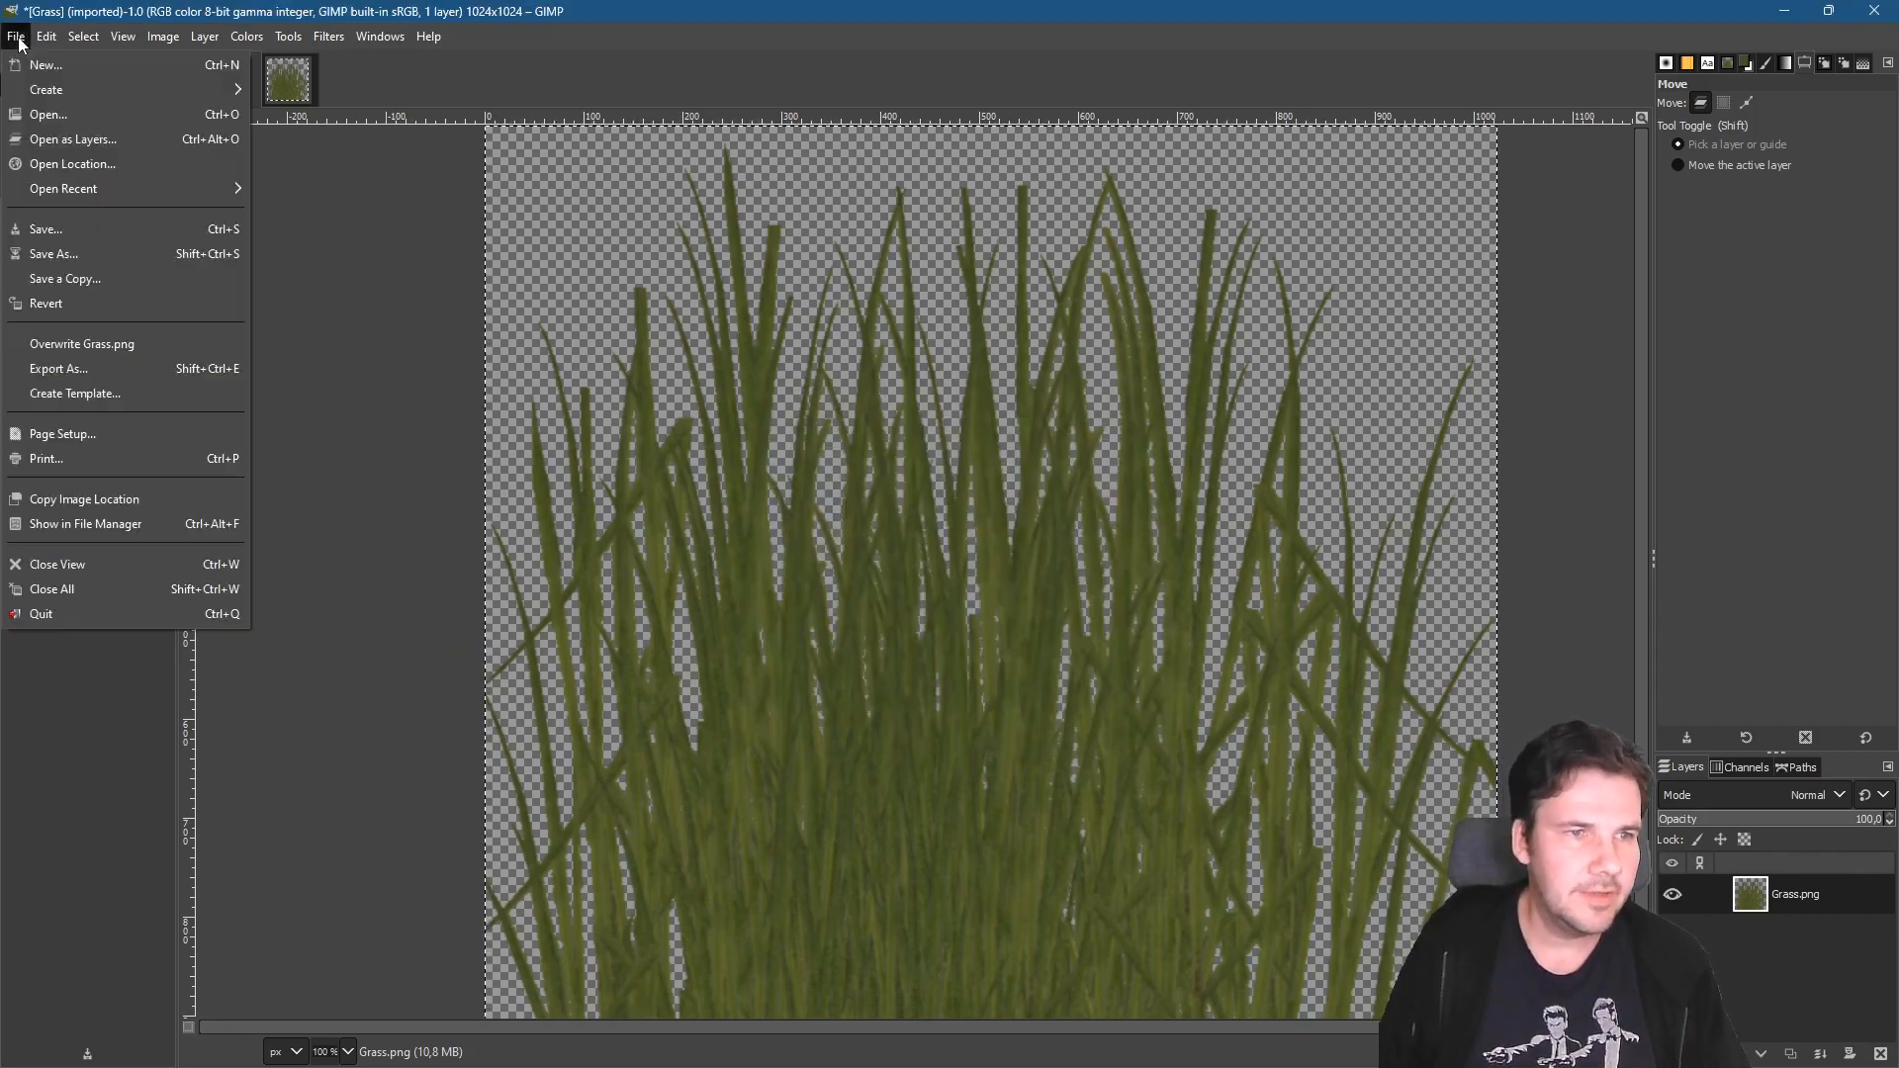
left_click(69, 380)
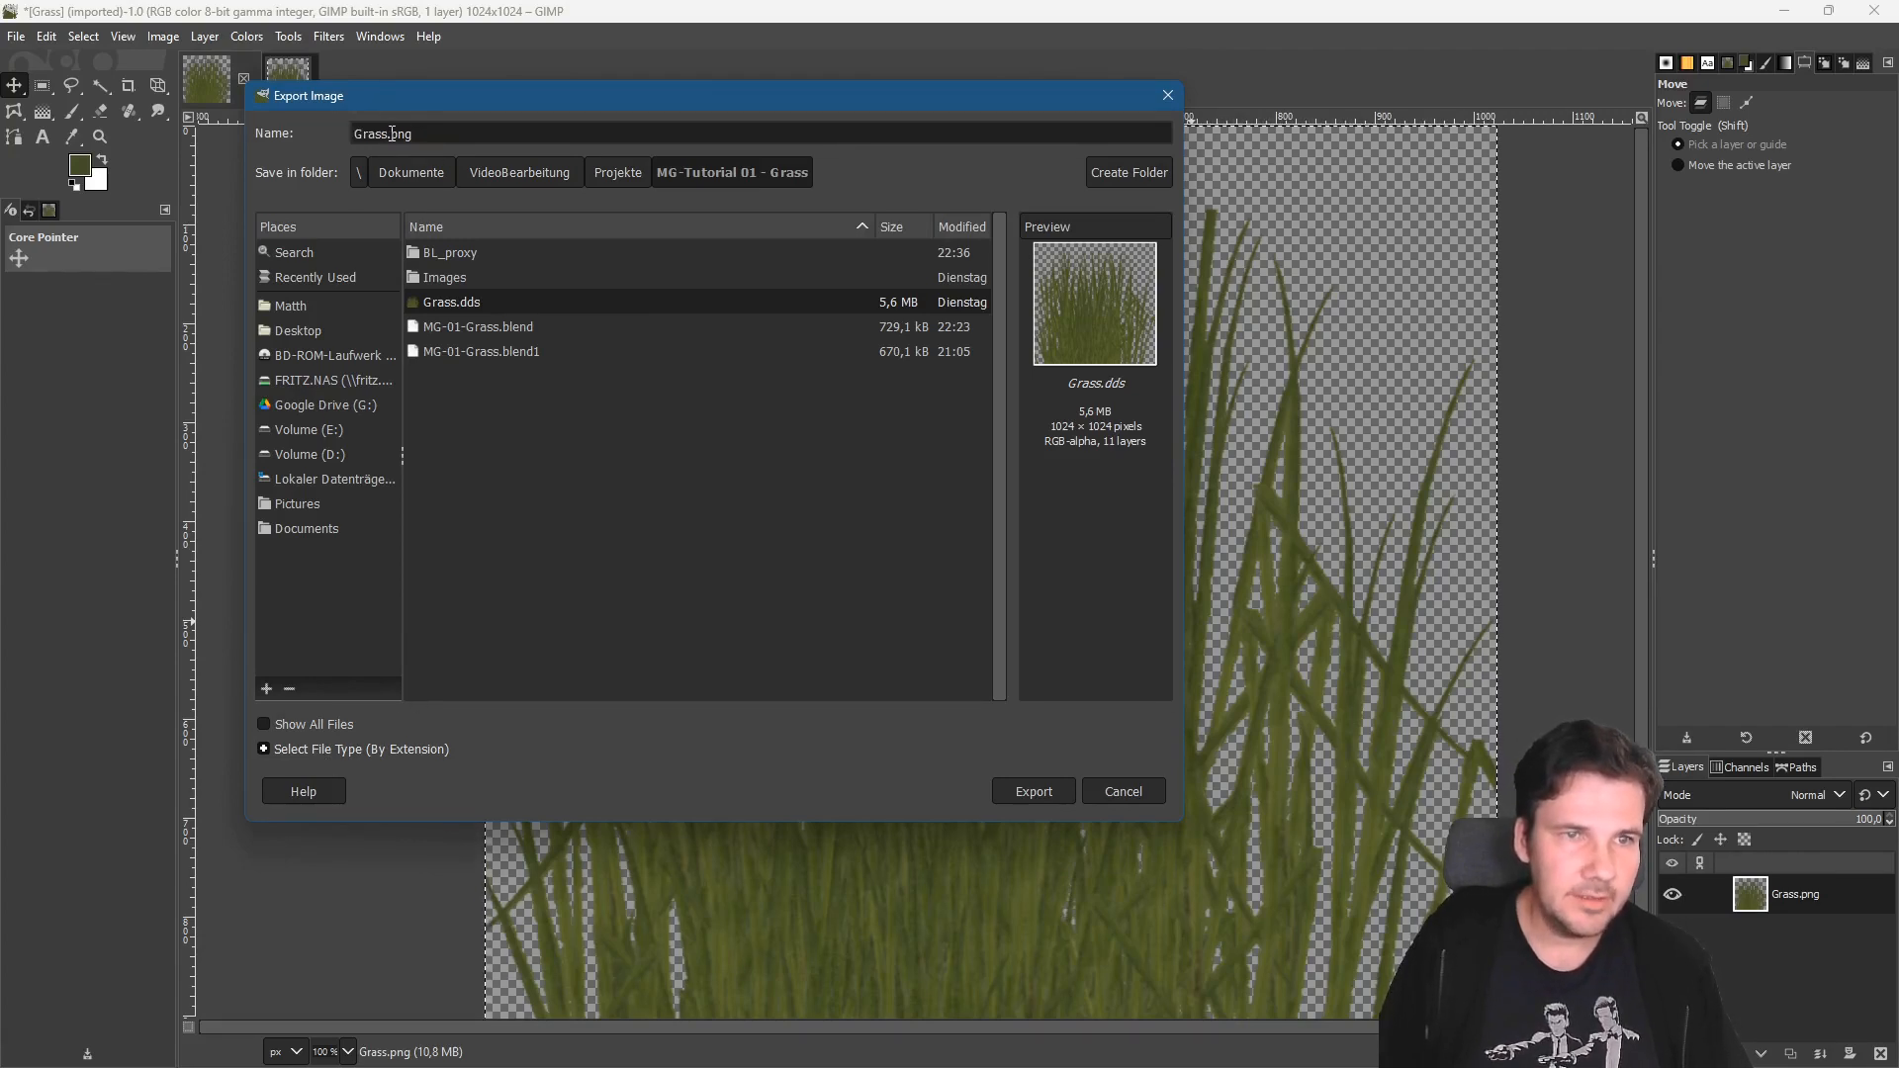
type("dds")
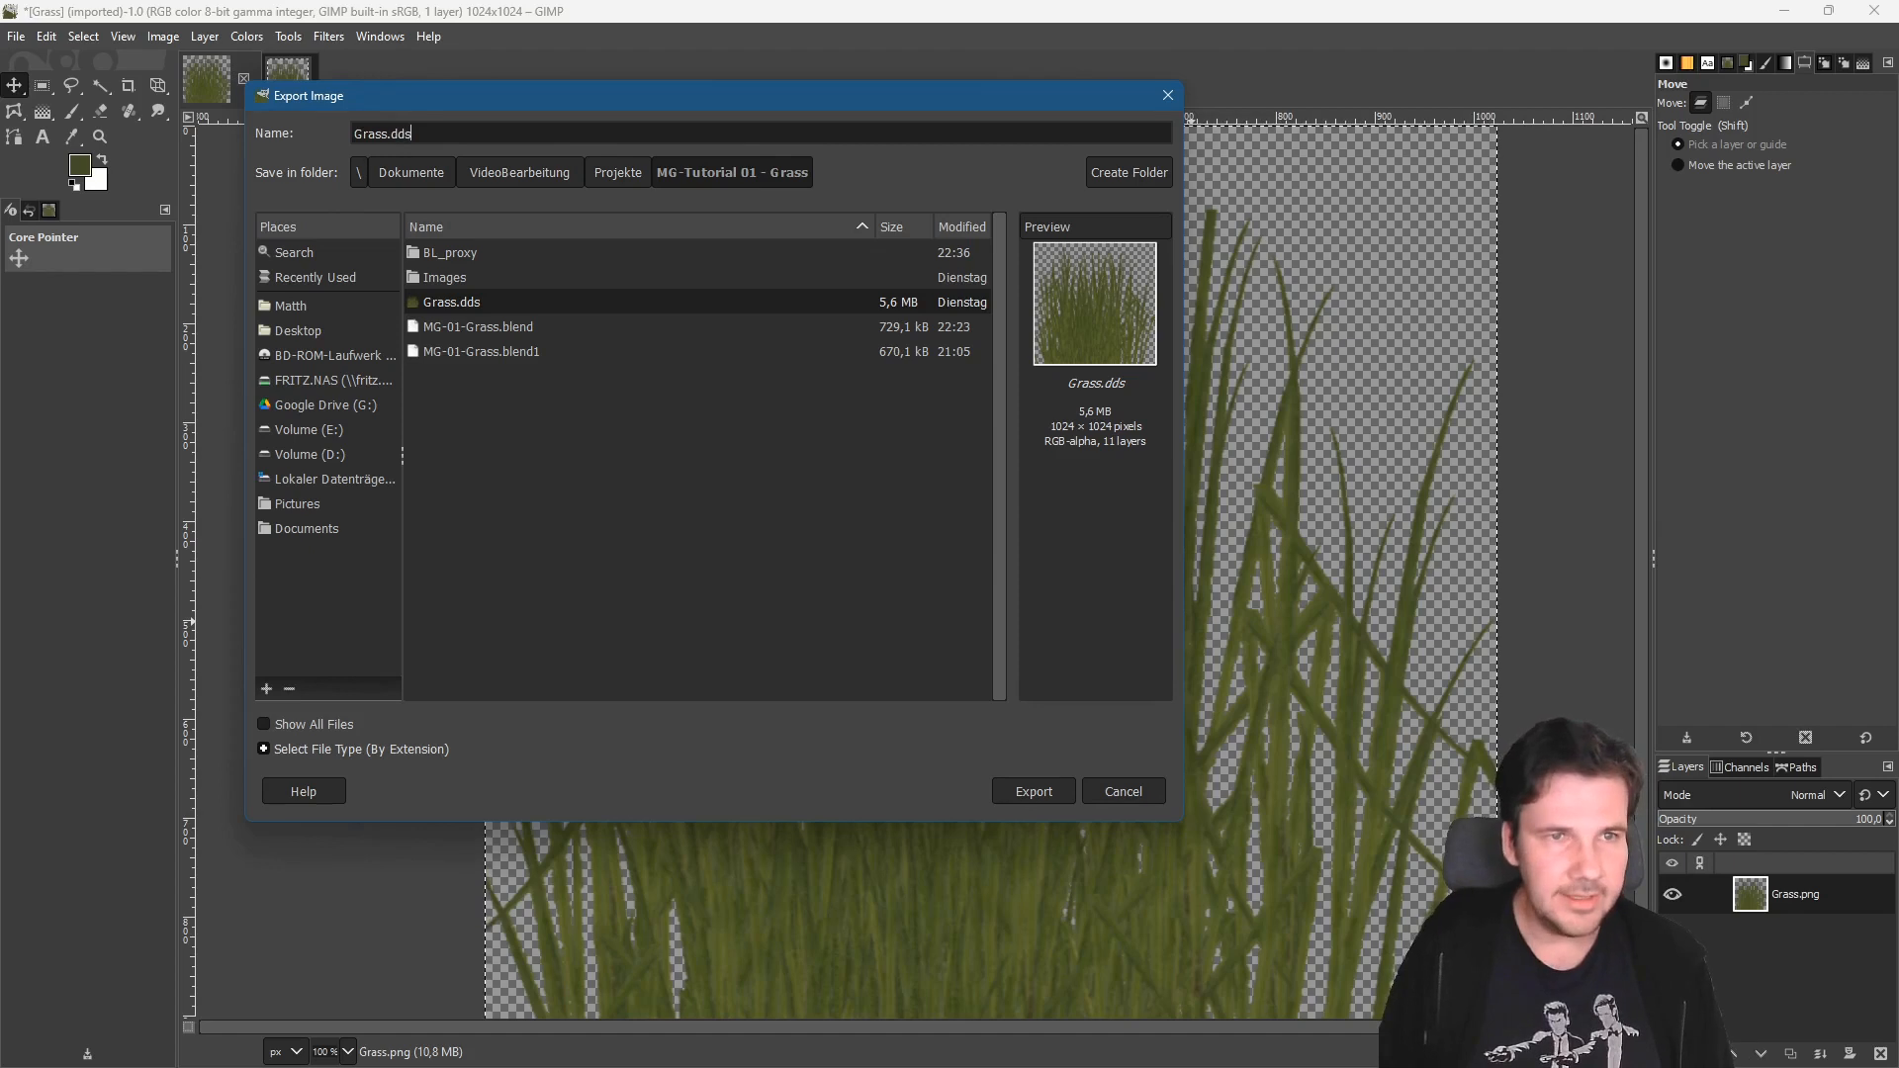
left_click(1025, 791)
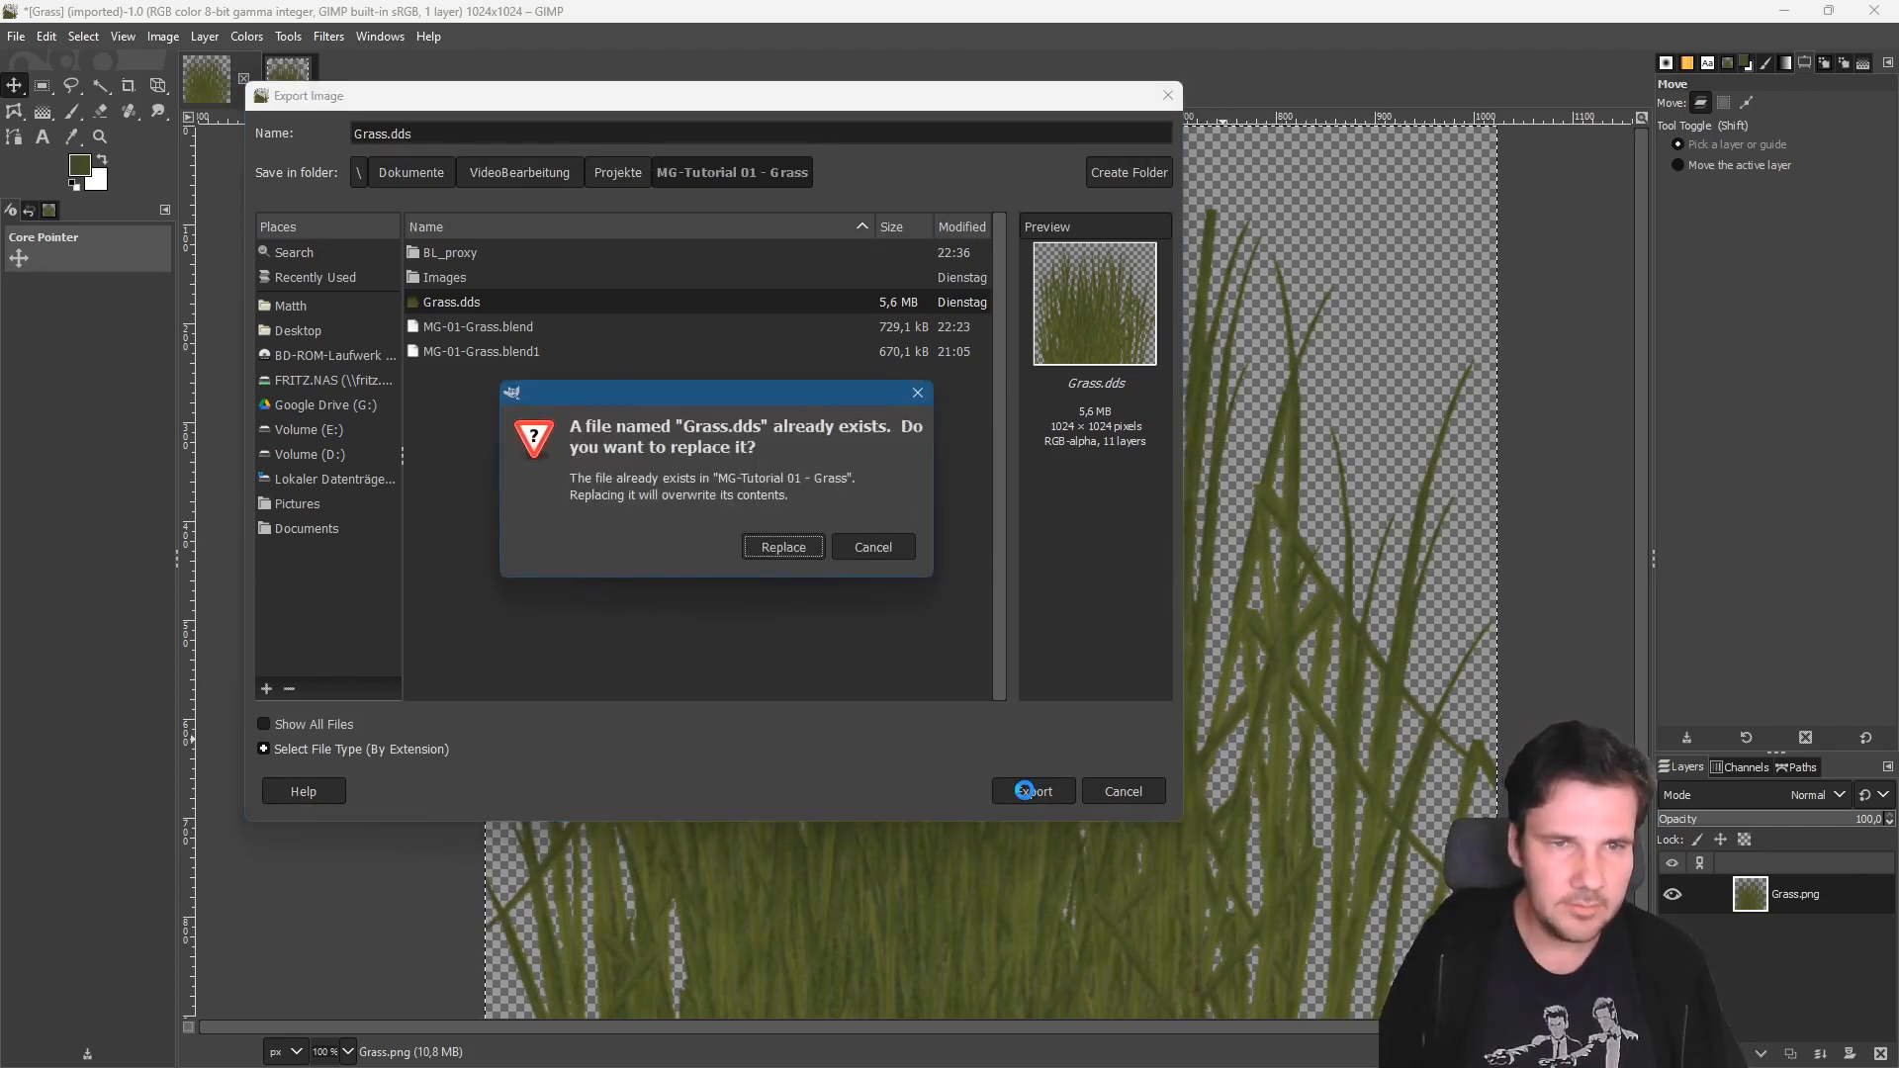
left_click(777, 554)
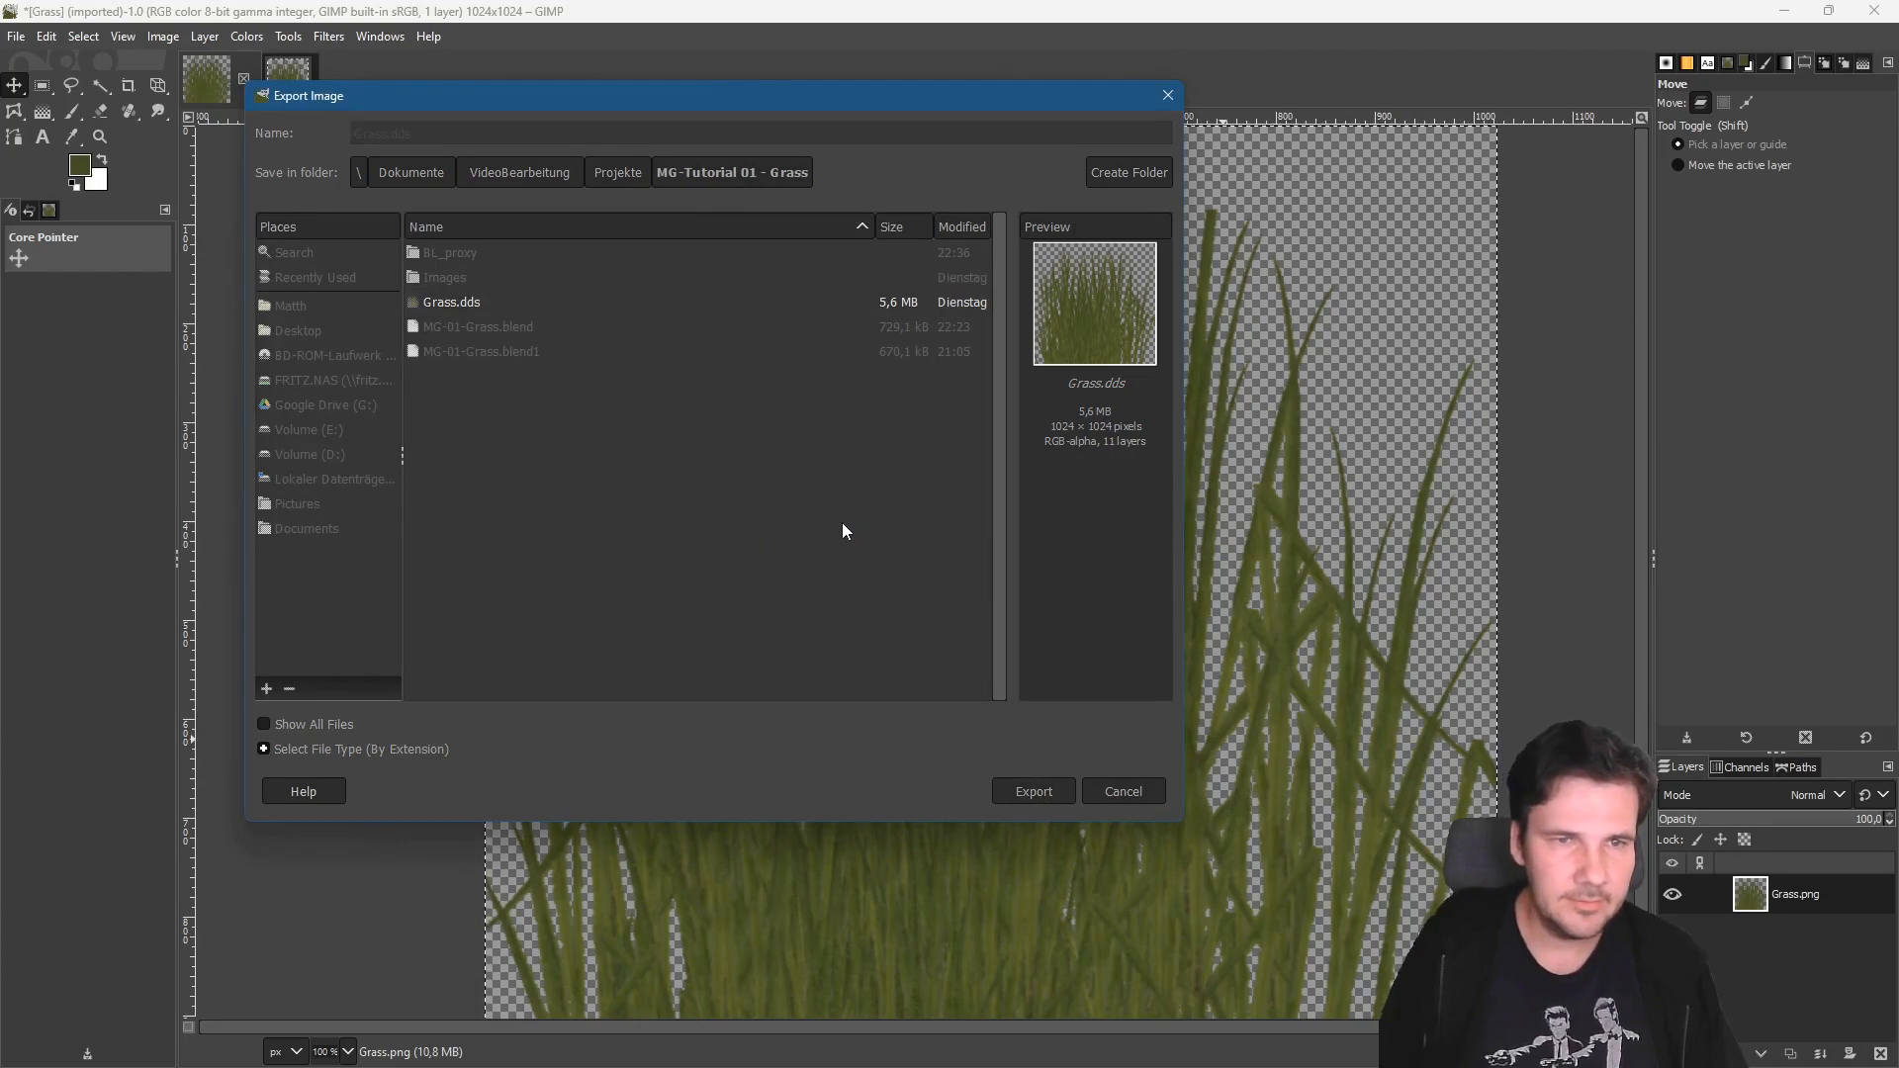
- Complete the DDS export with generated mipmaps, the Nearest filter and the Clamp wrap mode
left_click(342, 242)
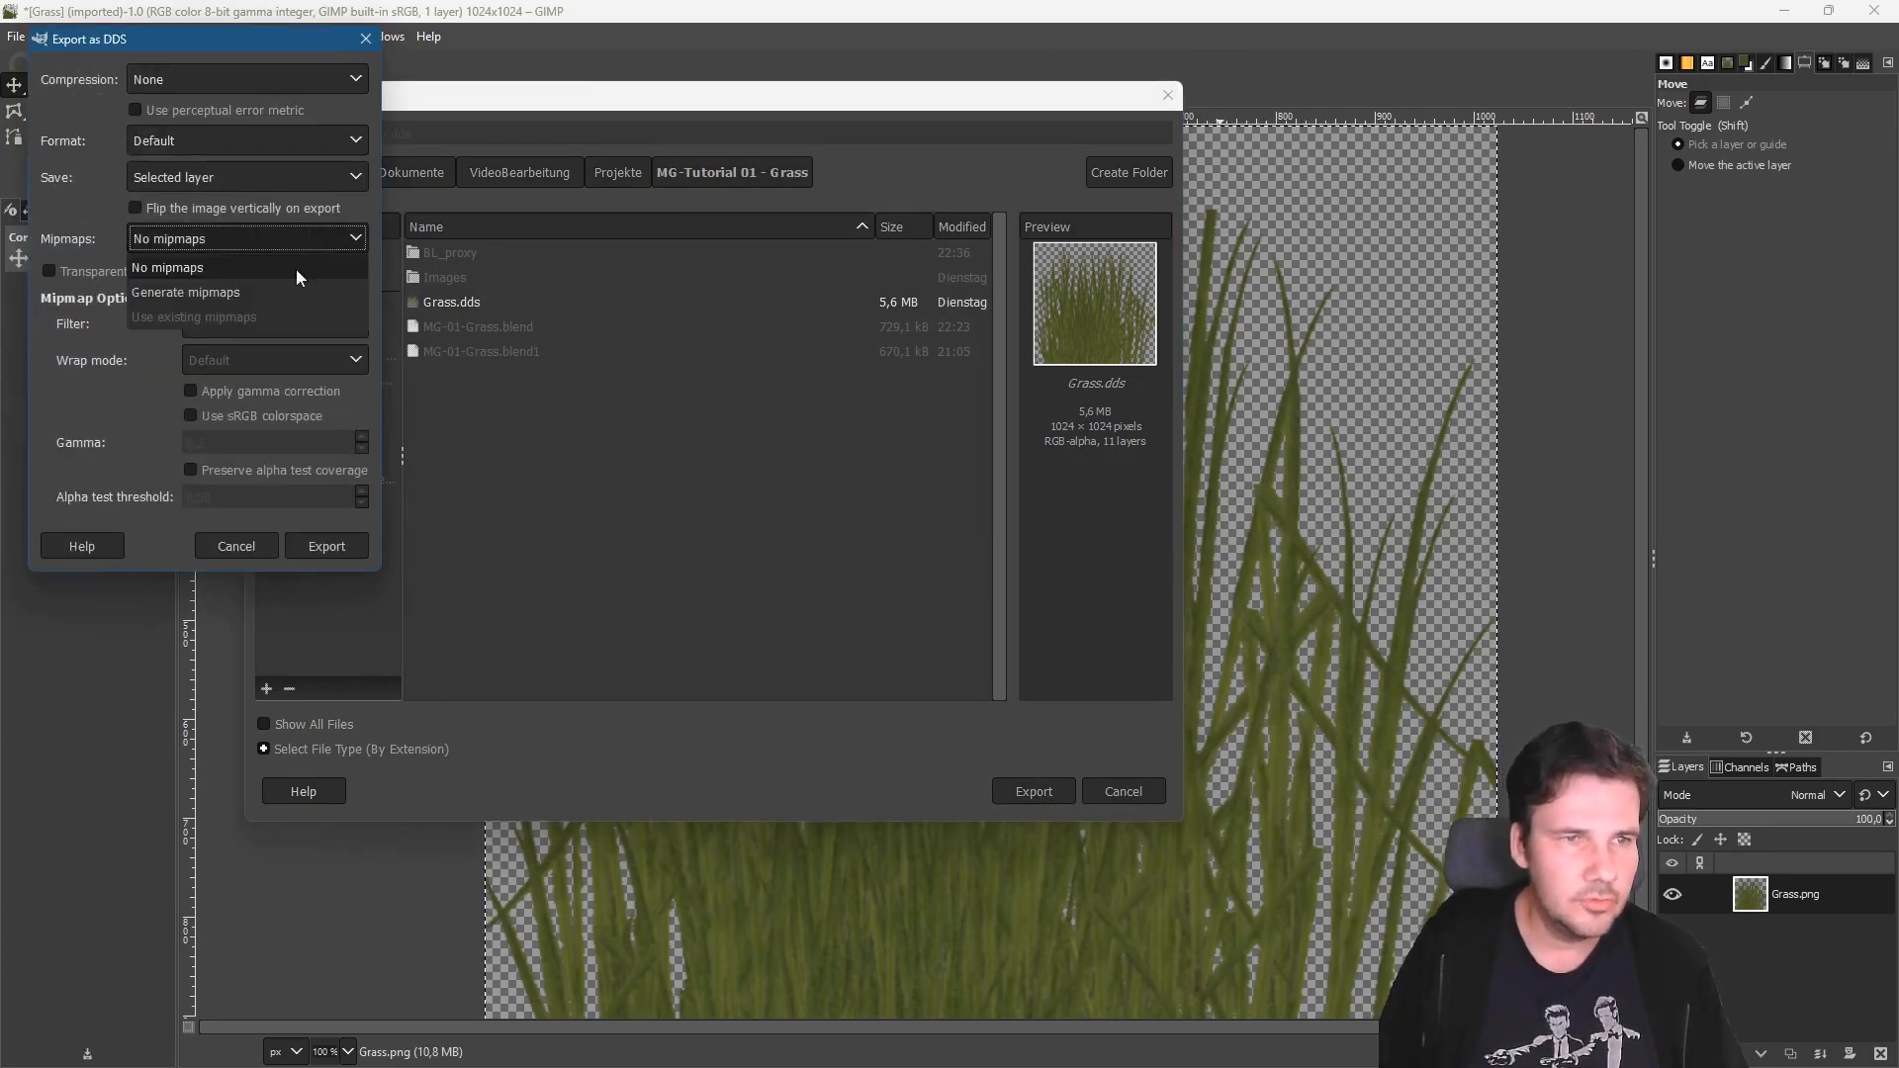
left_click(240, 293)
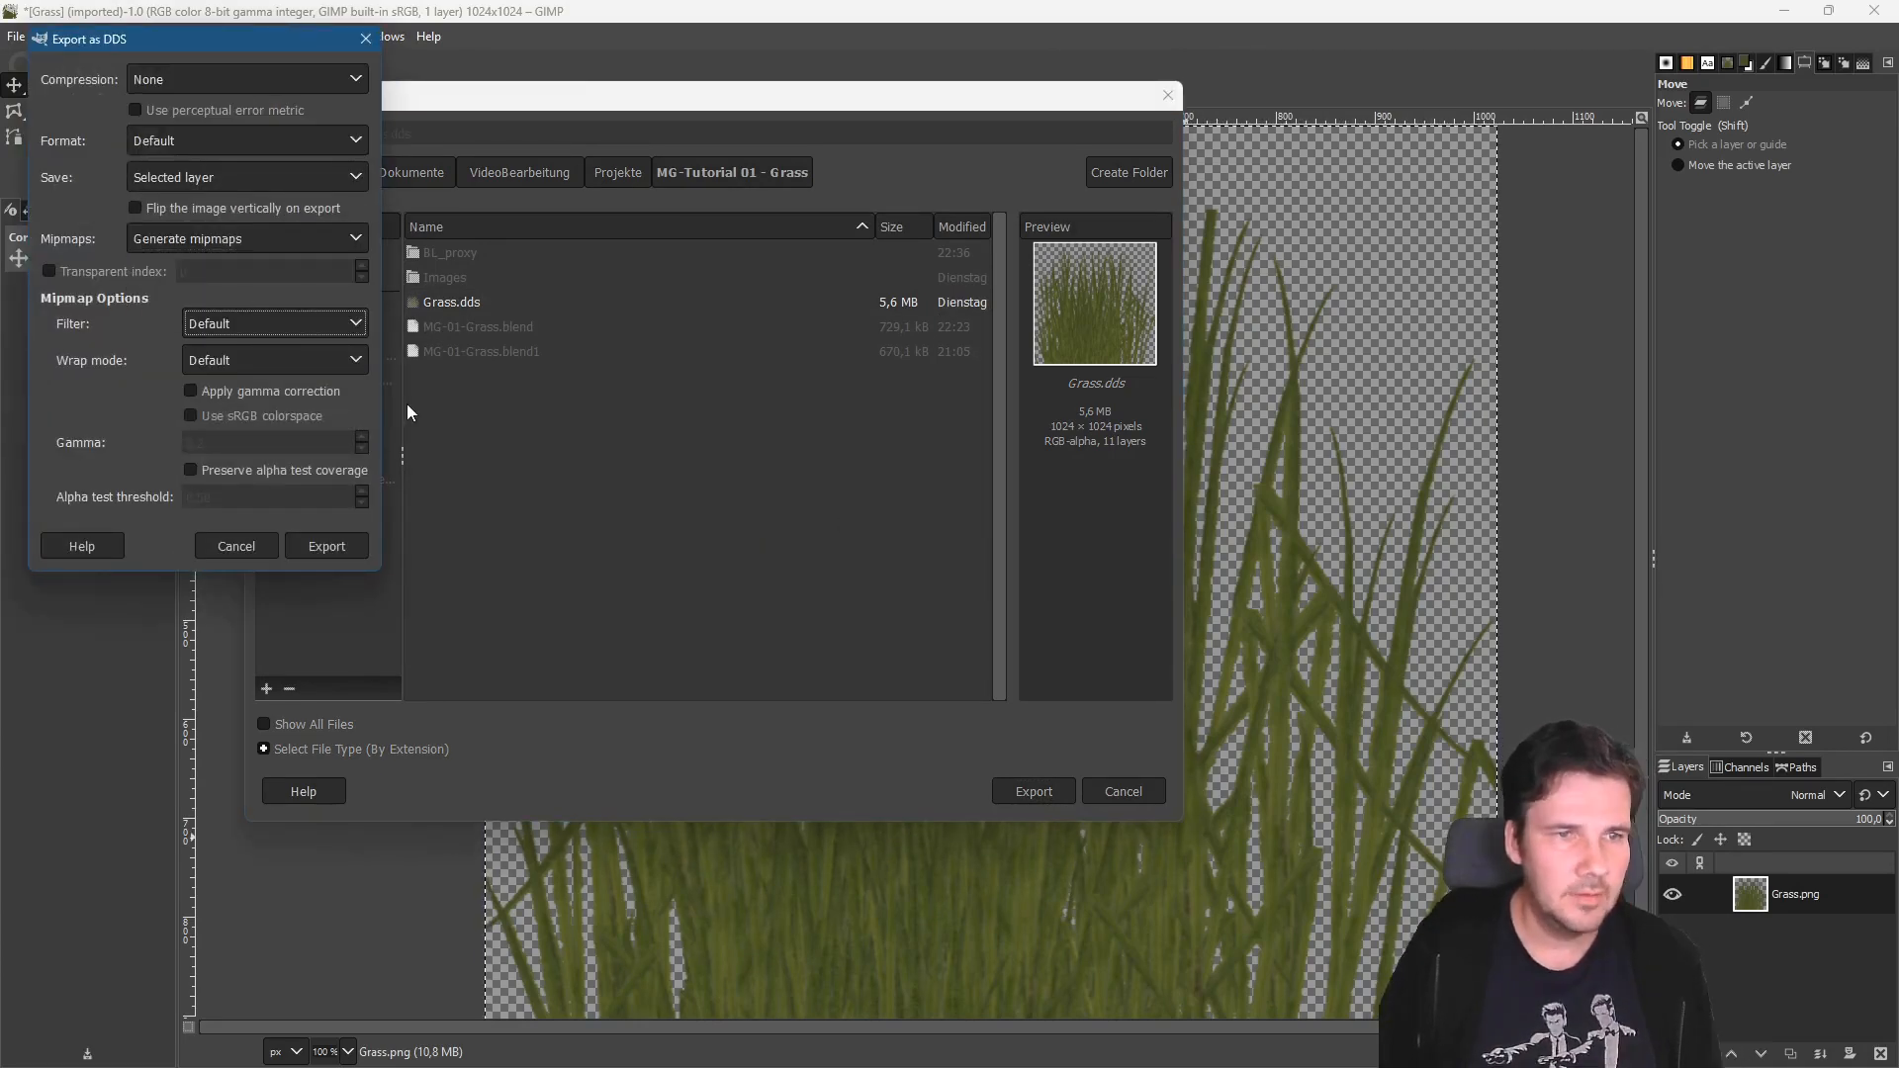
left_click(364, 330)
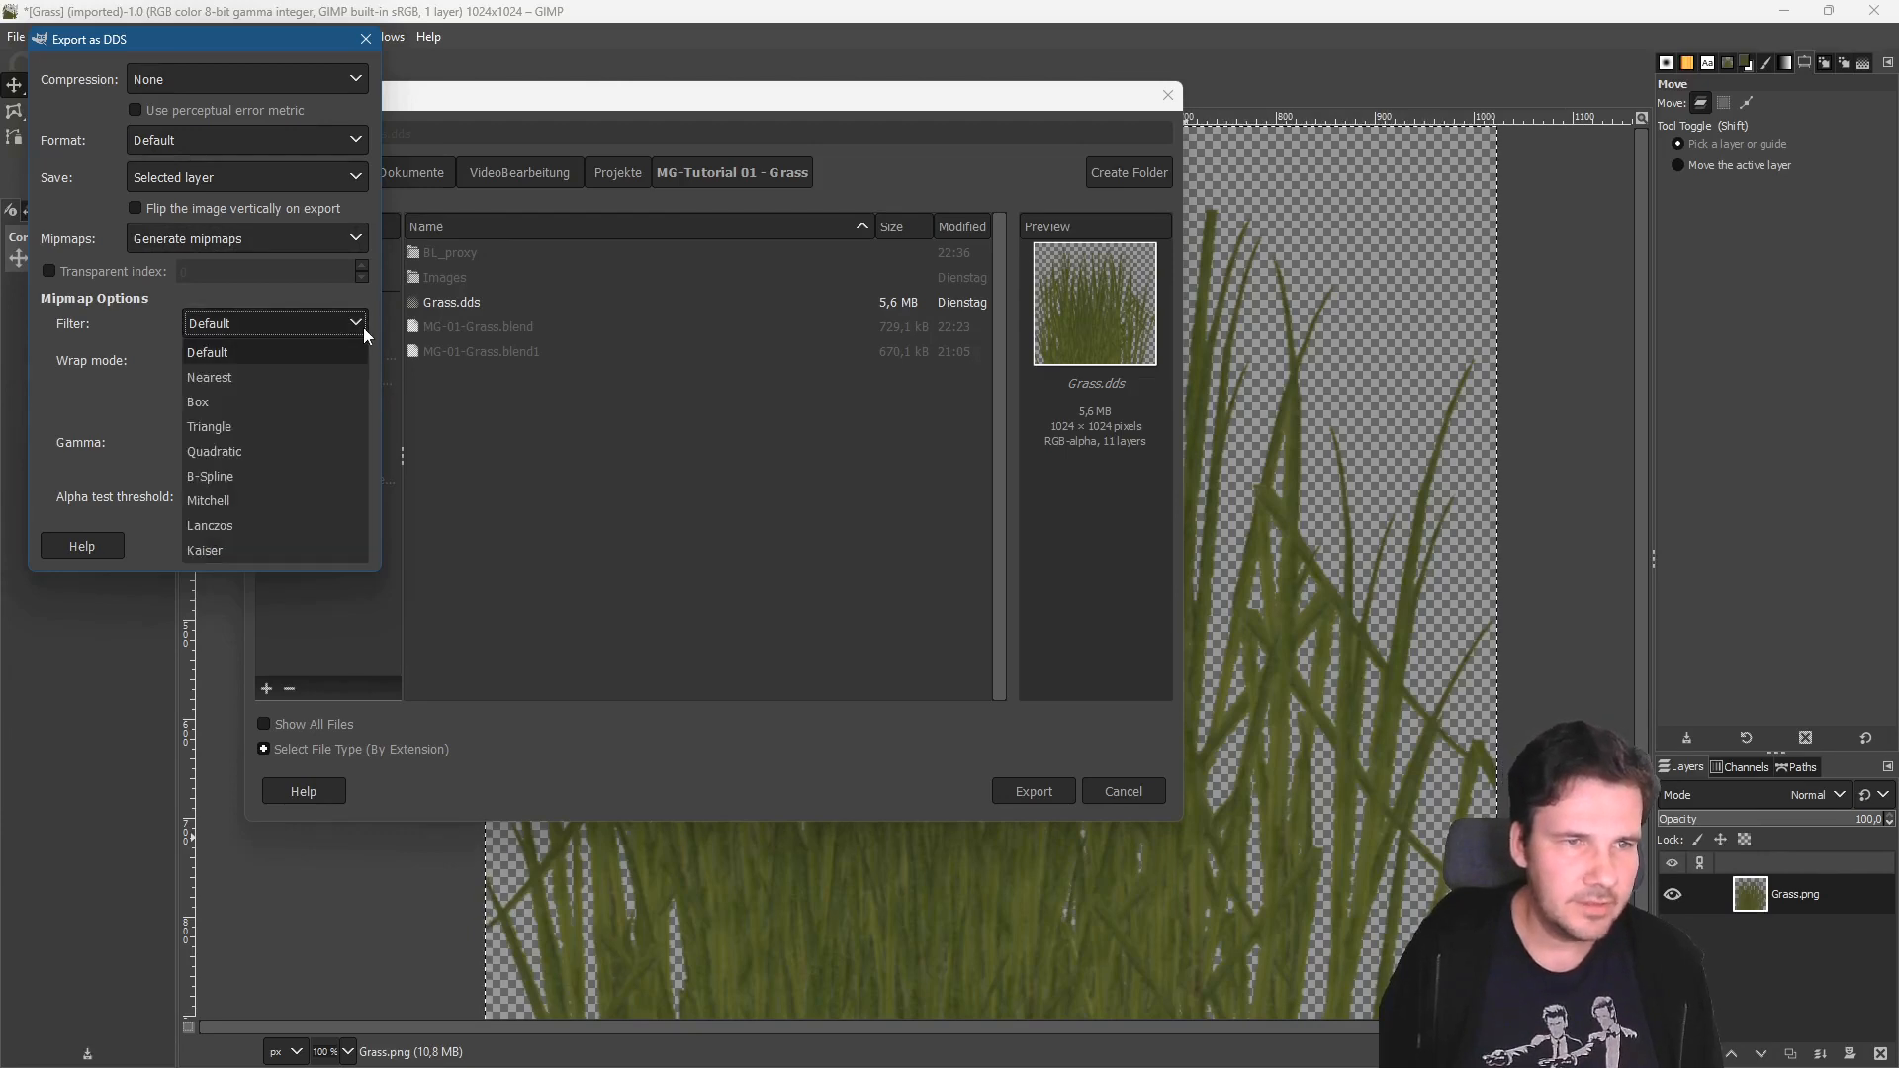
left_click(247, 380)
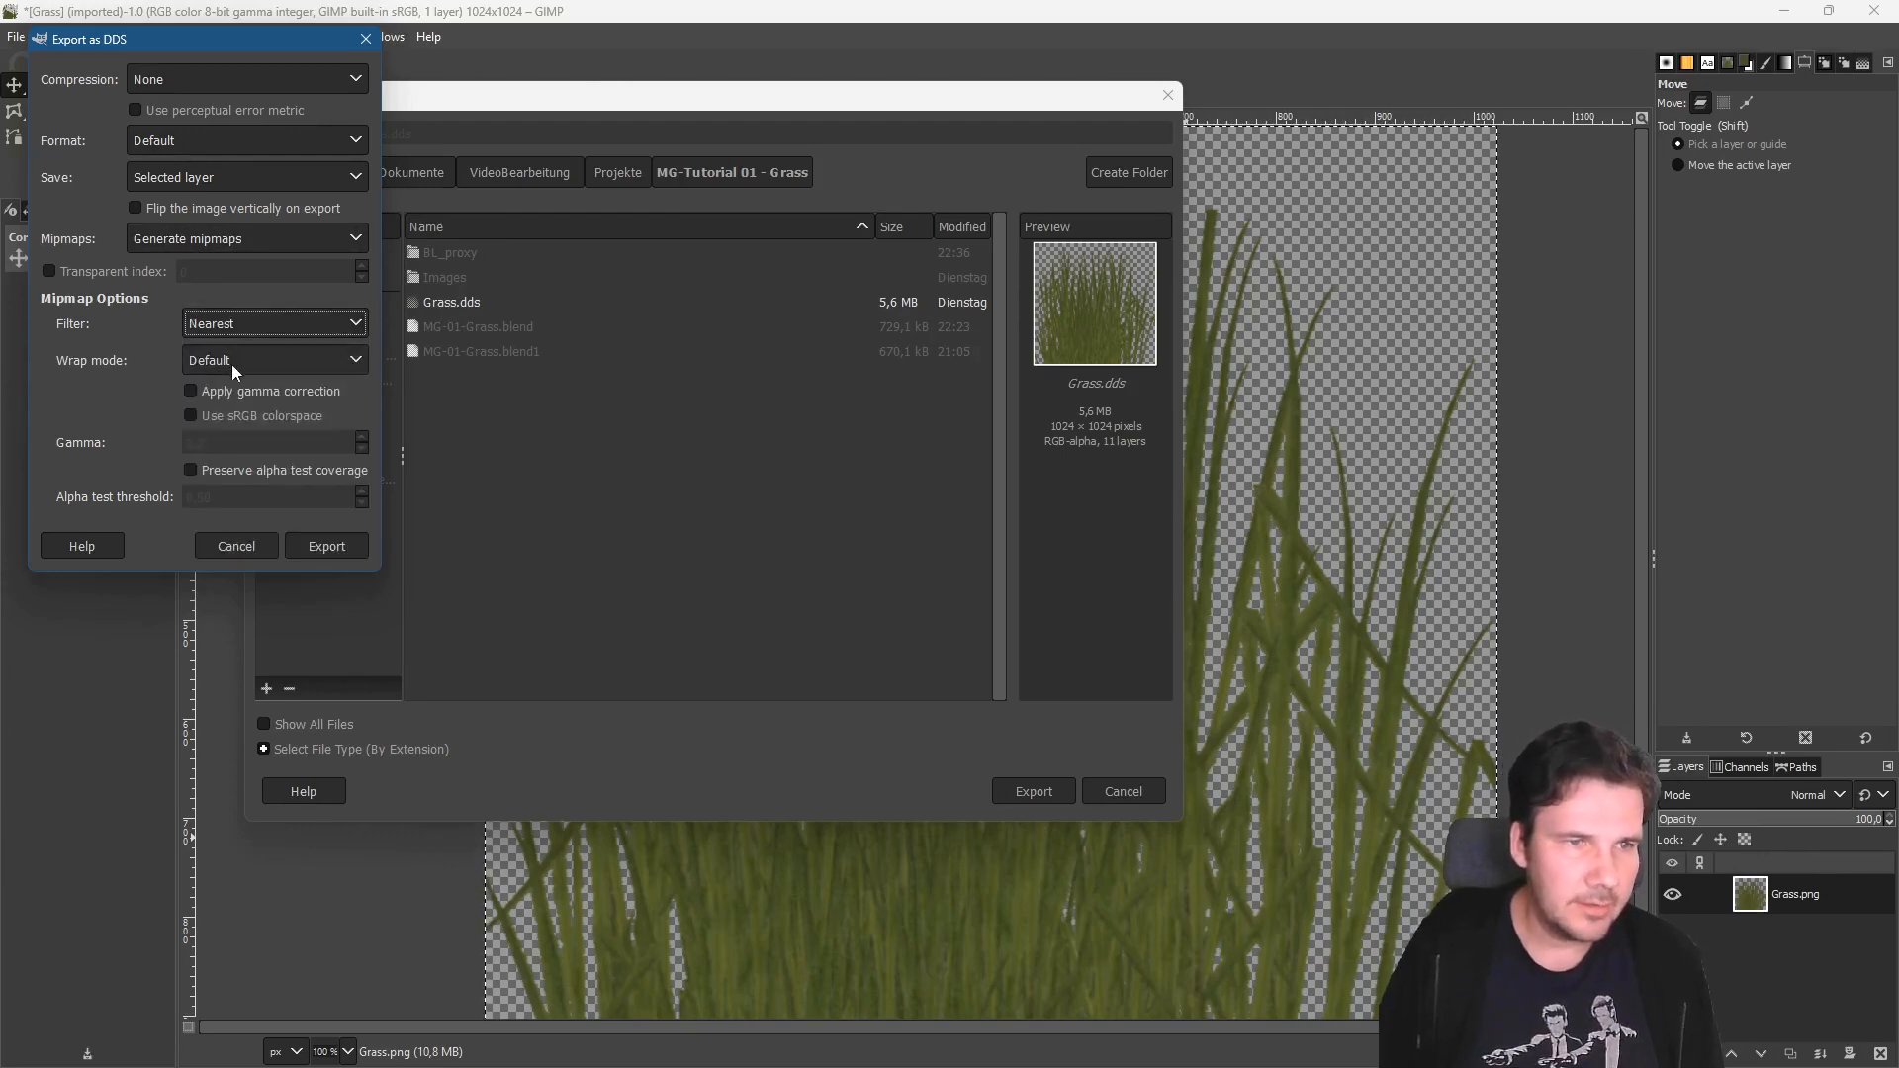
left_click(231, 362)
left_click(225, 461)
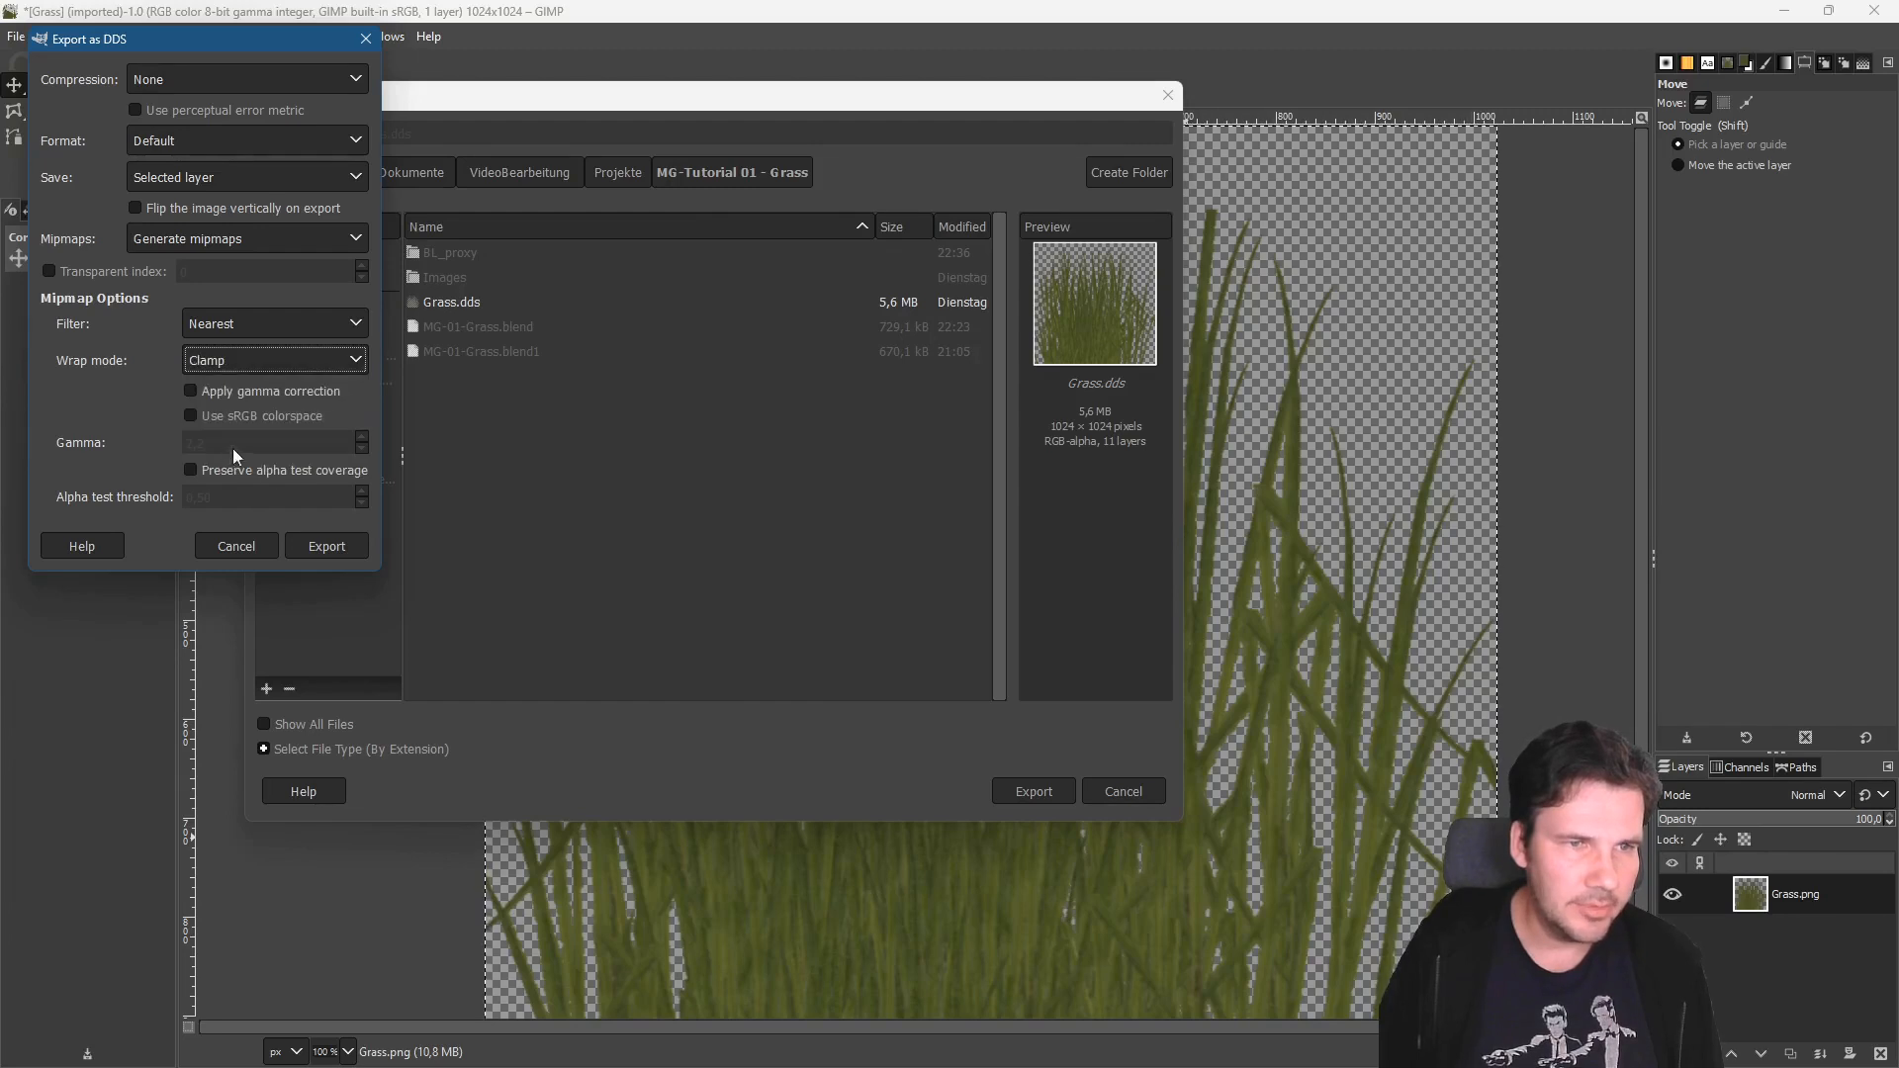
left_click(324, 546)
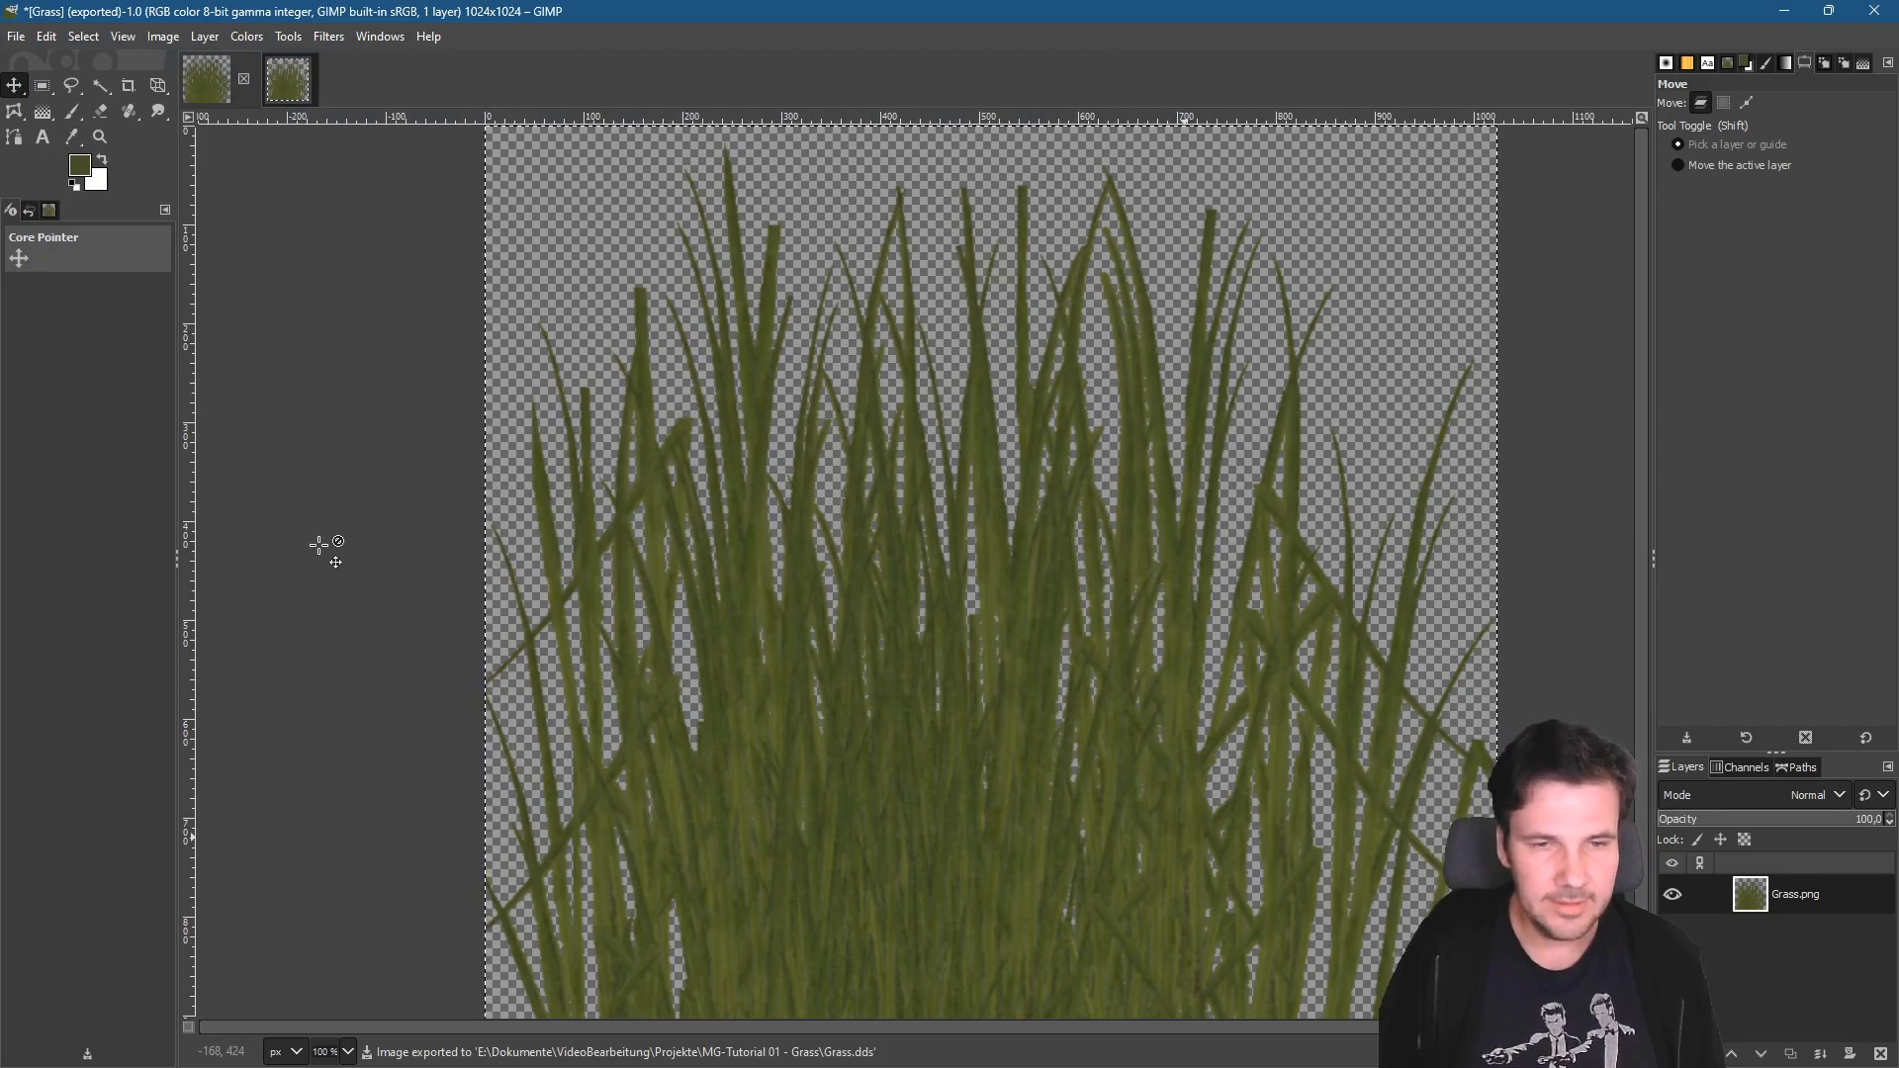
- Open the Grass.dds file with its mipmaps loaded as layers
left_click(18, 37)
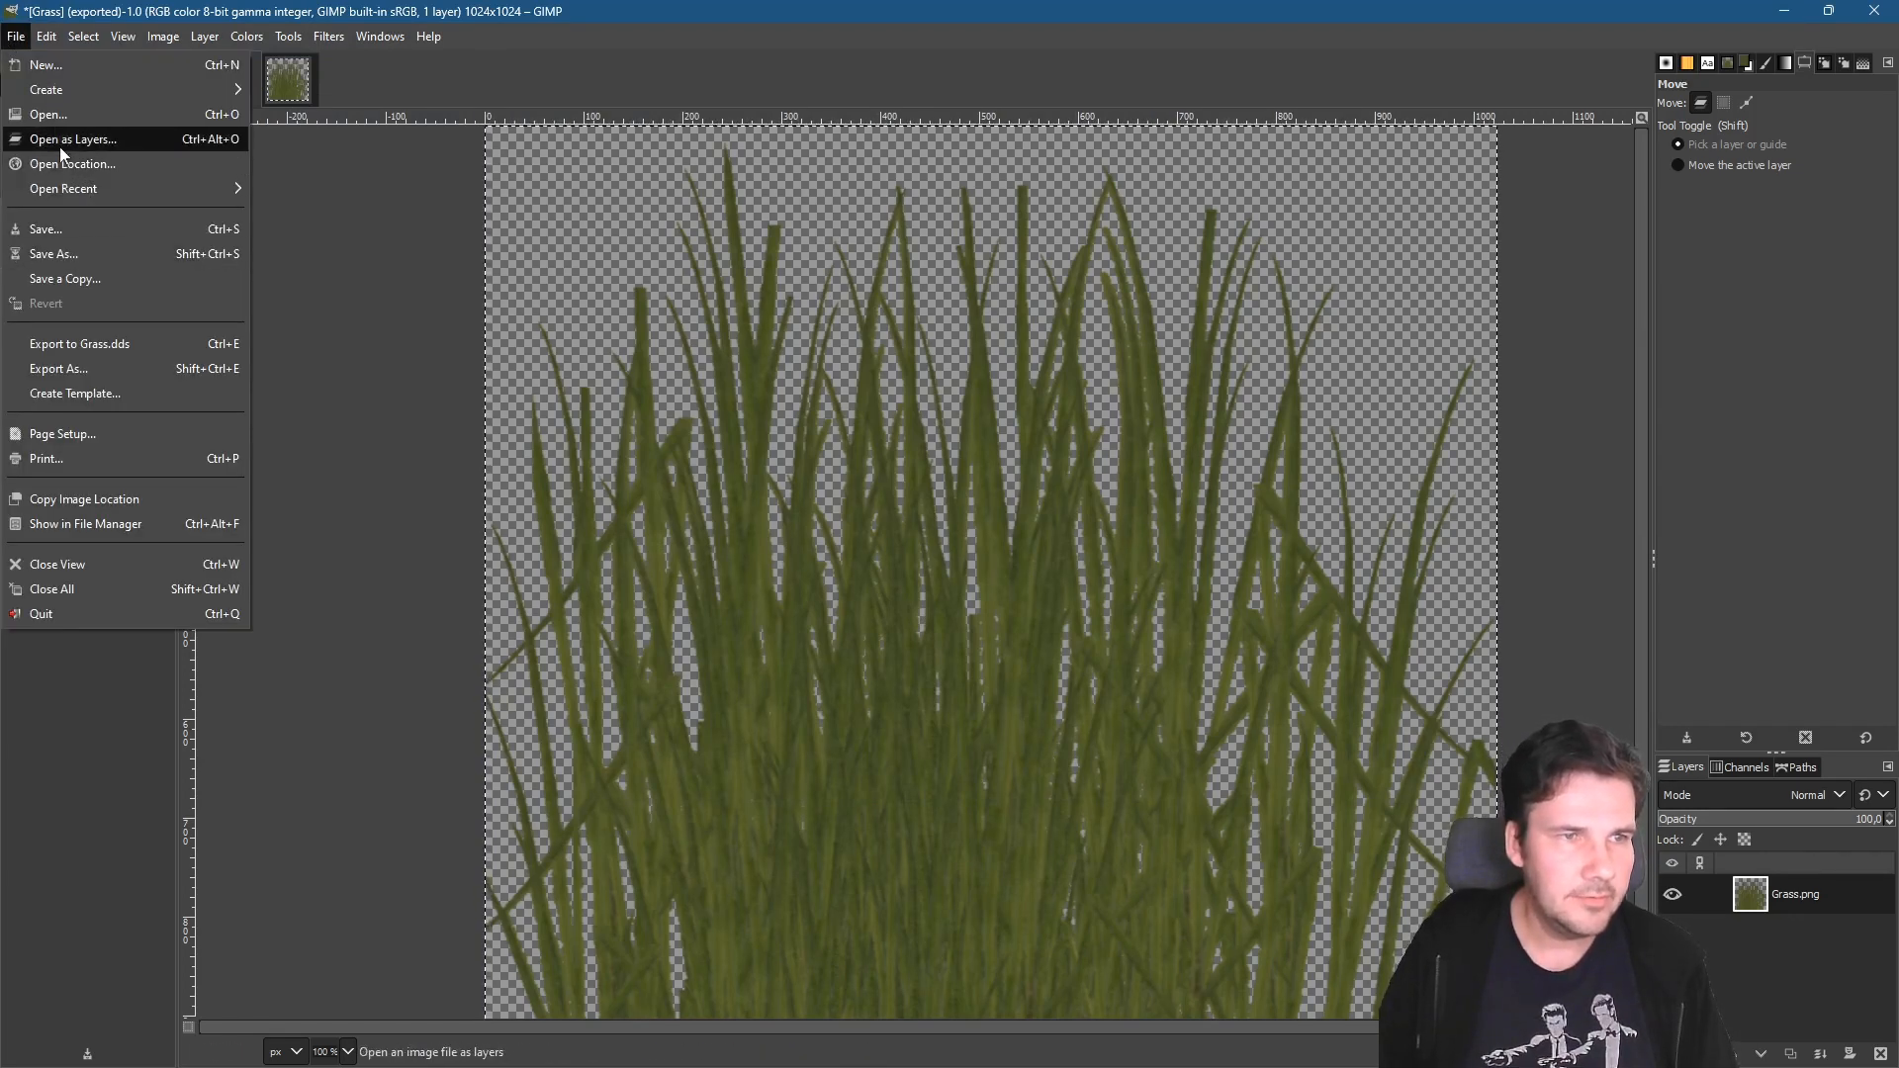
left_click(49, 114)
double_click(362, 607)
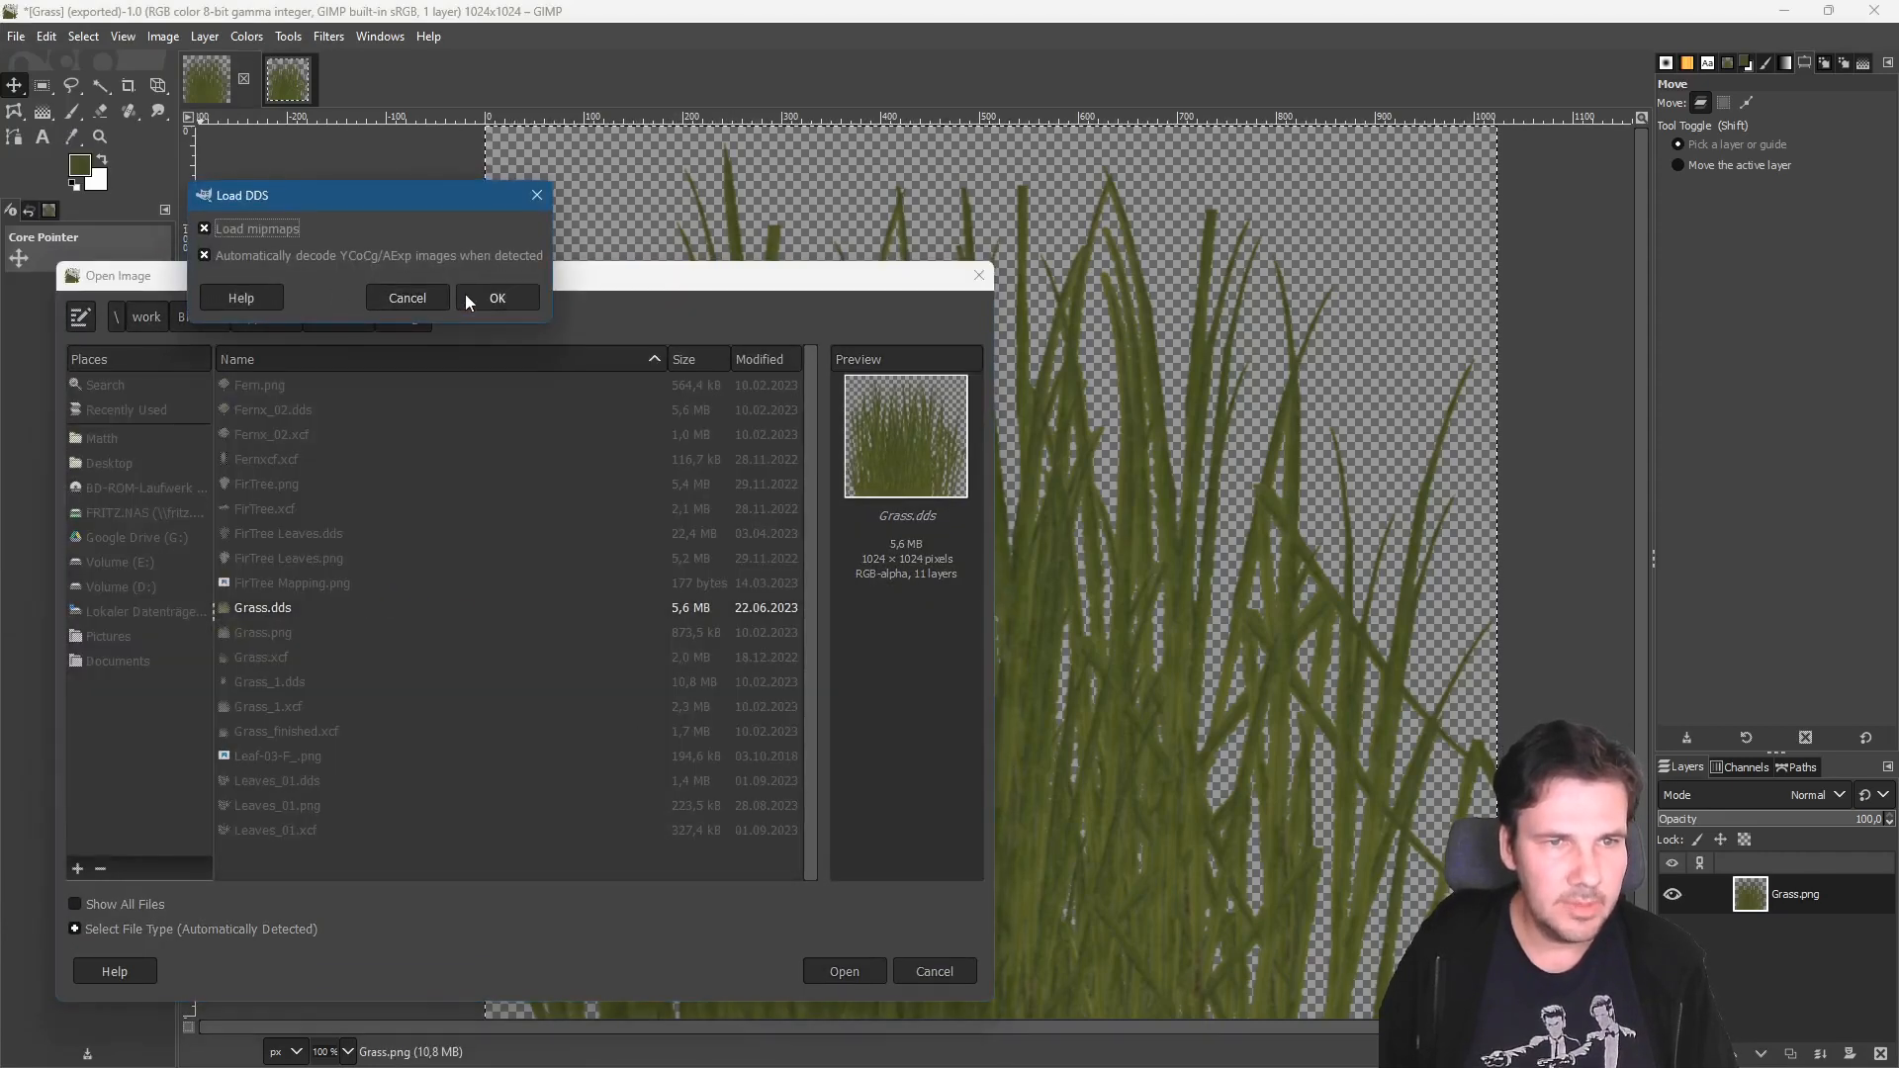
left_click(471, 296)
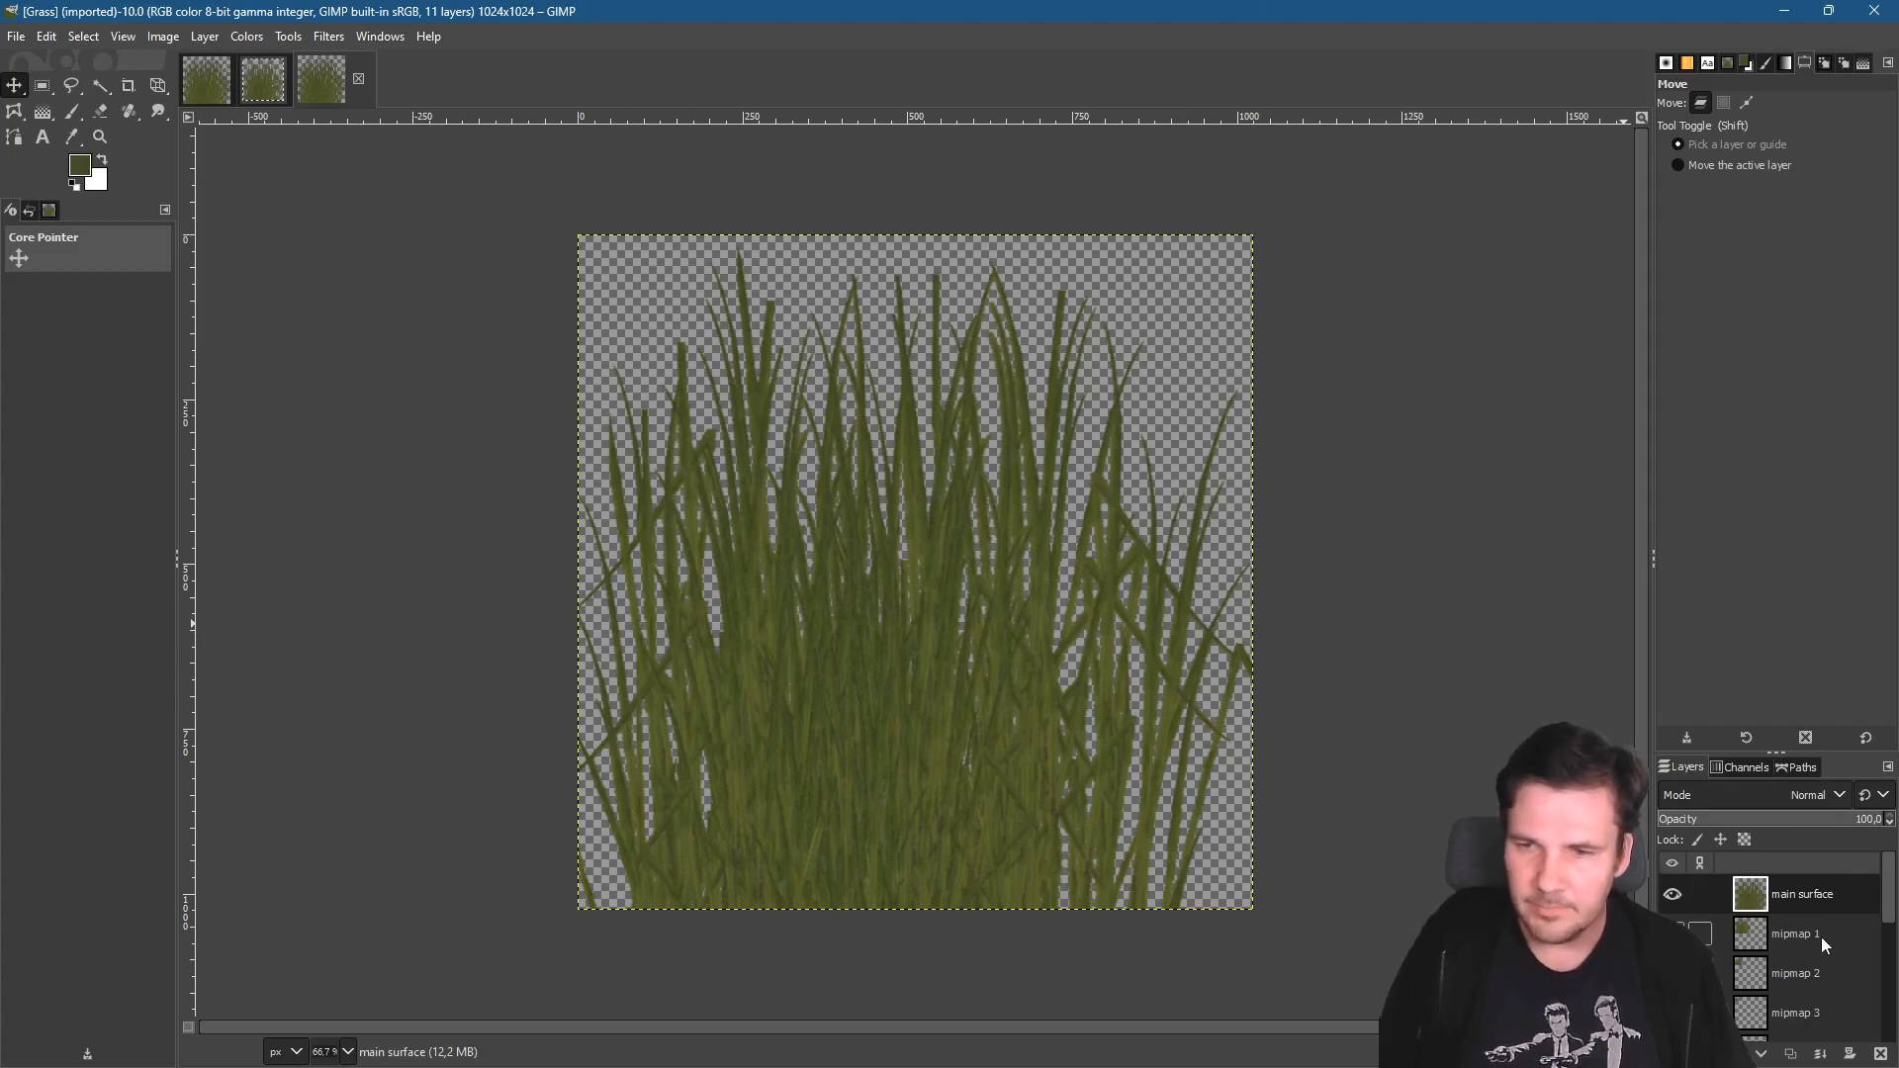
- Hide the main surface, mipmap 1 and mipmap 2 layers and inspect the smaller mipmap 3 up close
left_click(1671, 894)
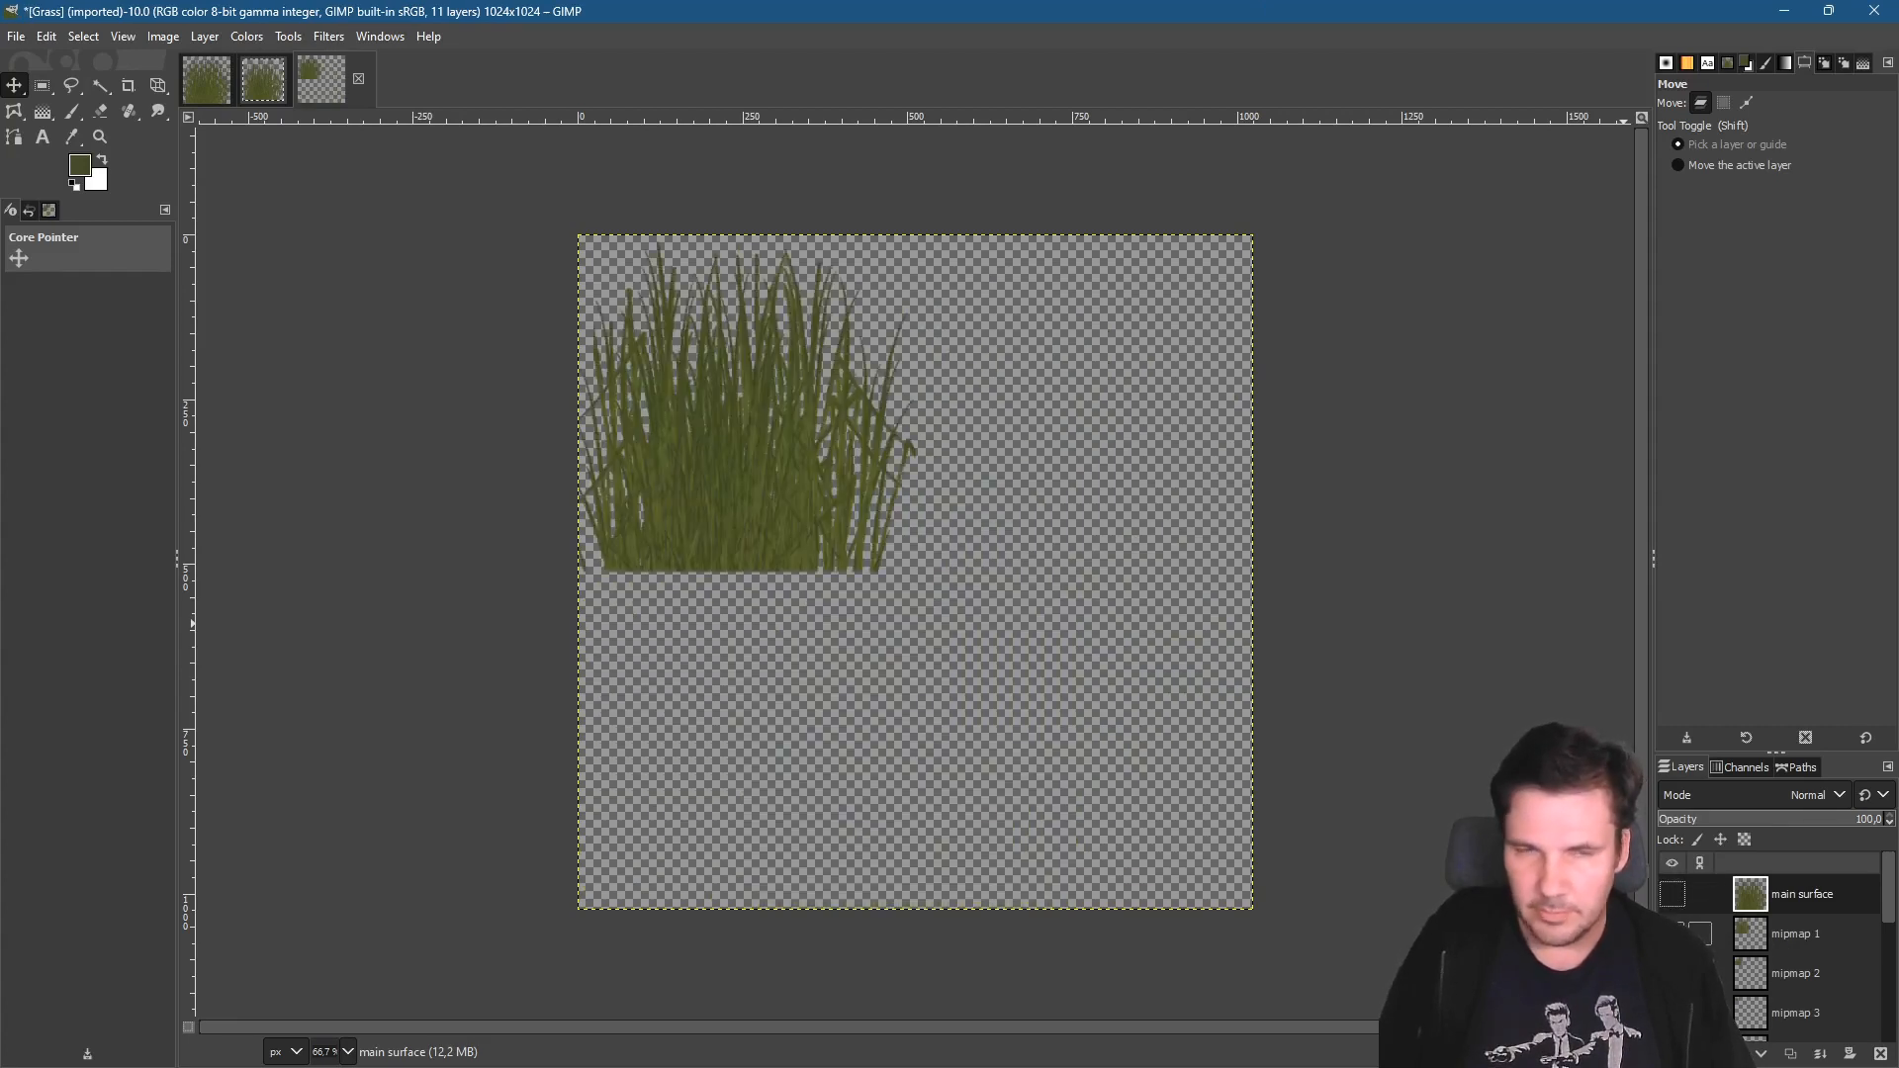
left_click(1672, 933)
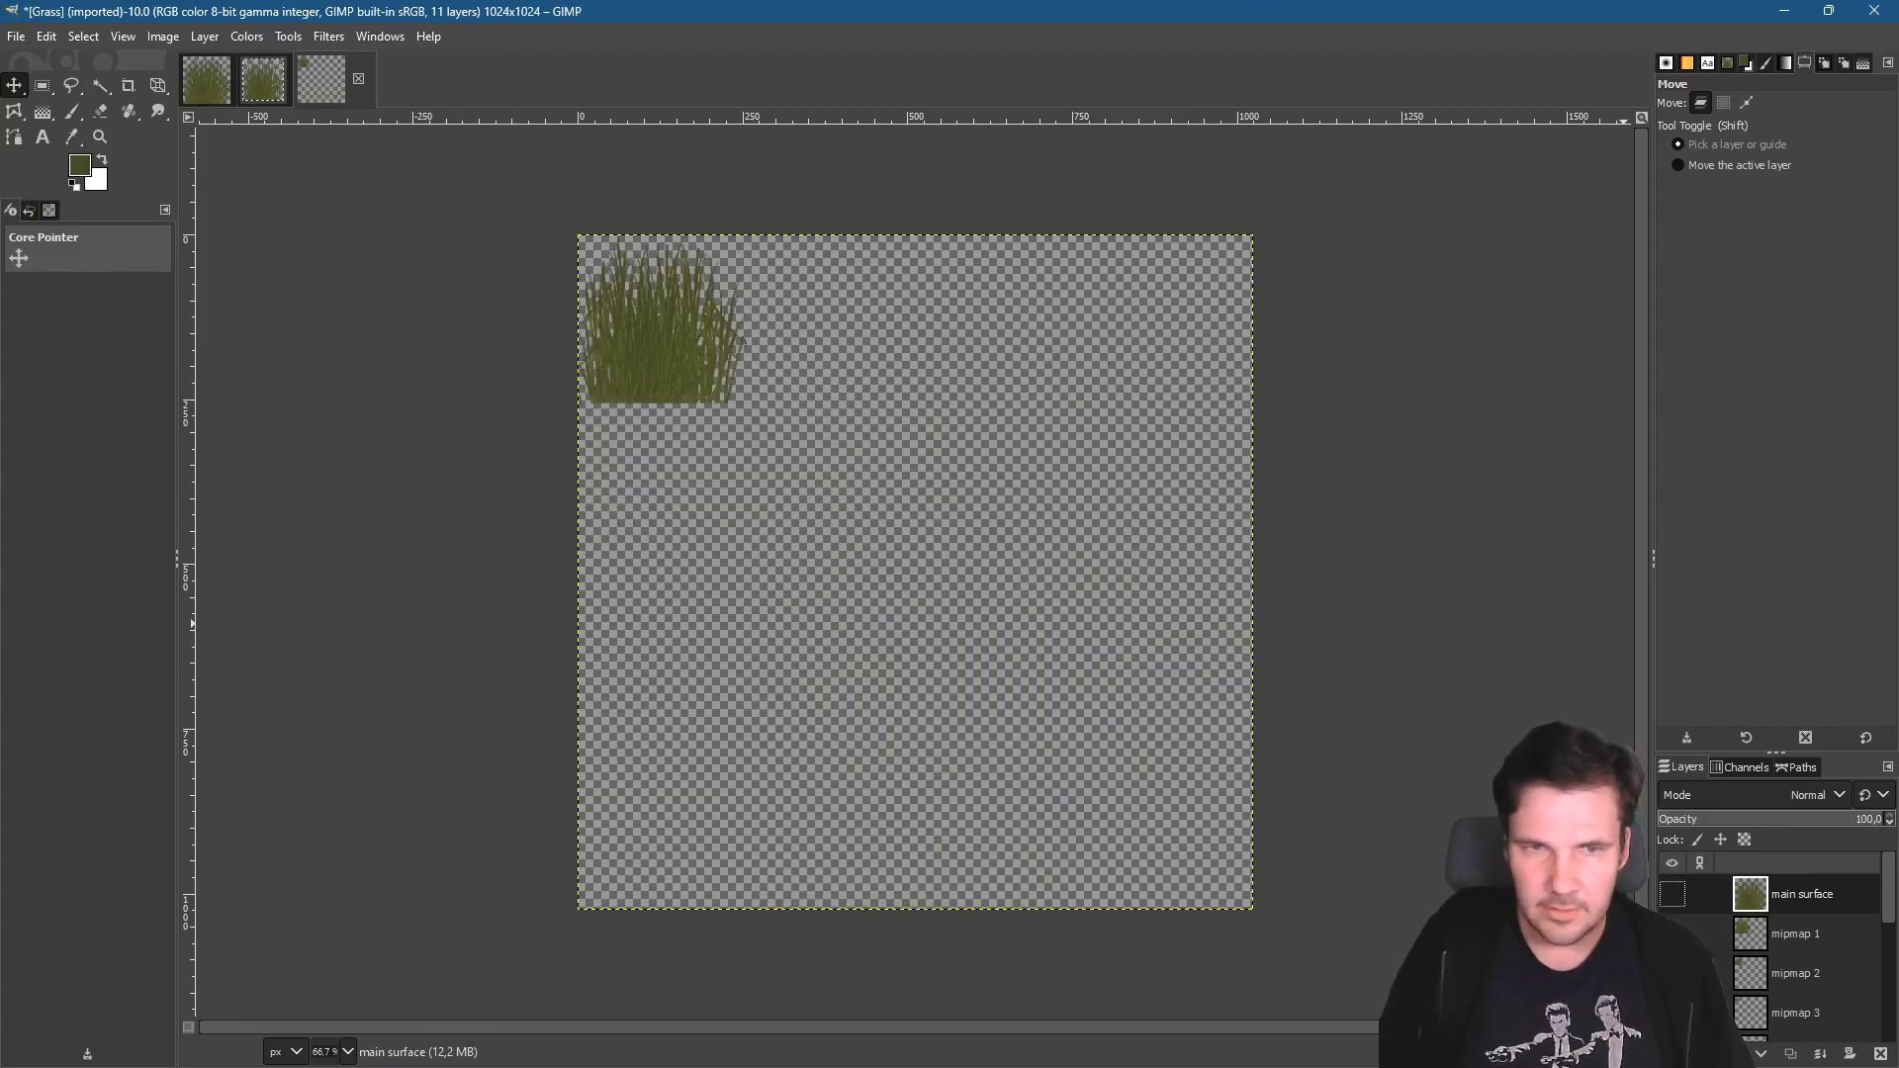
left_click(1672, 974)
left_click(1672, 1013)
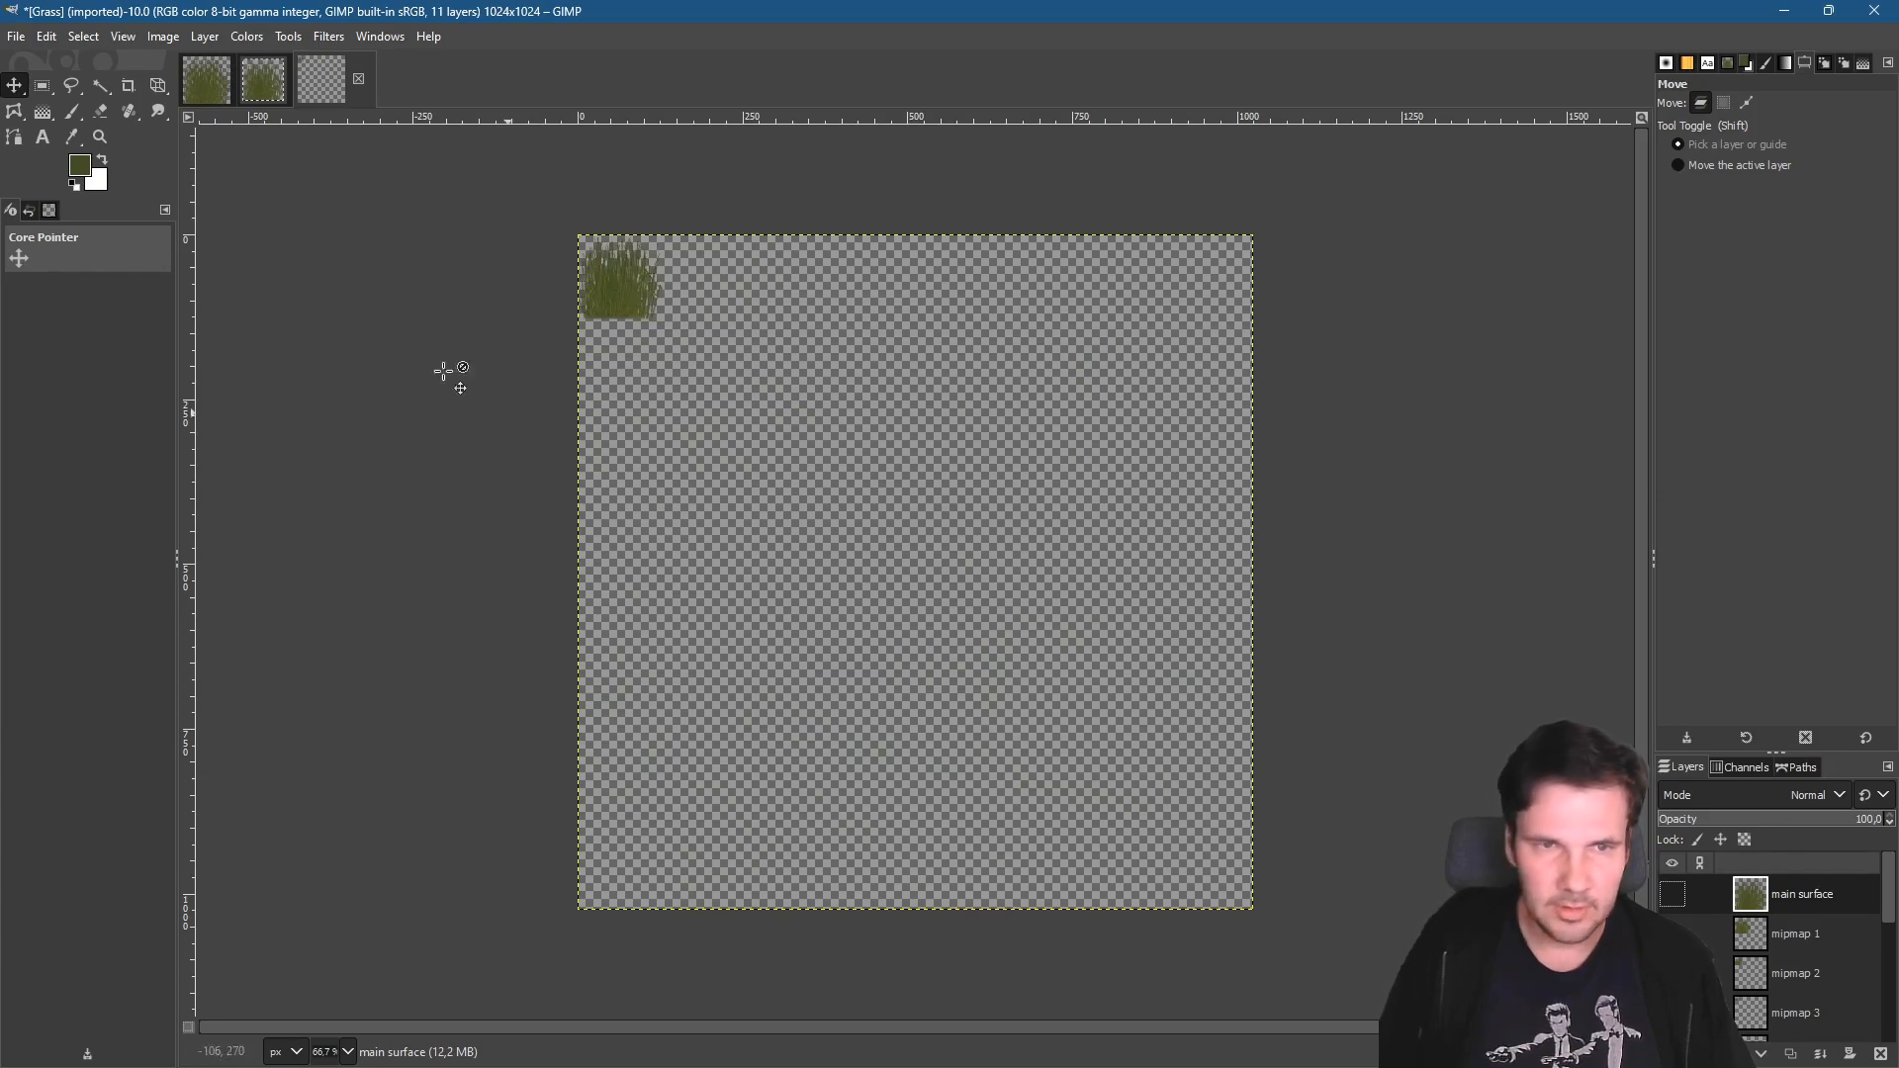
scroll(546, 231, "up", 5, "ctrl")
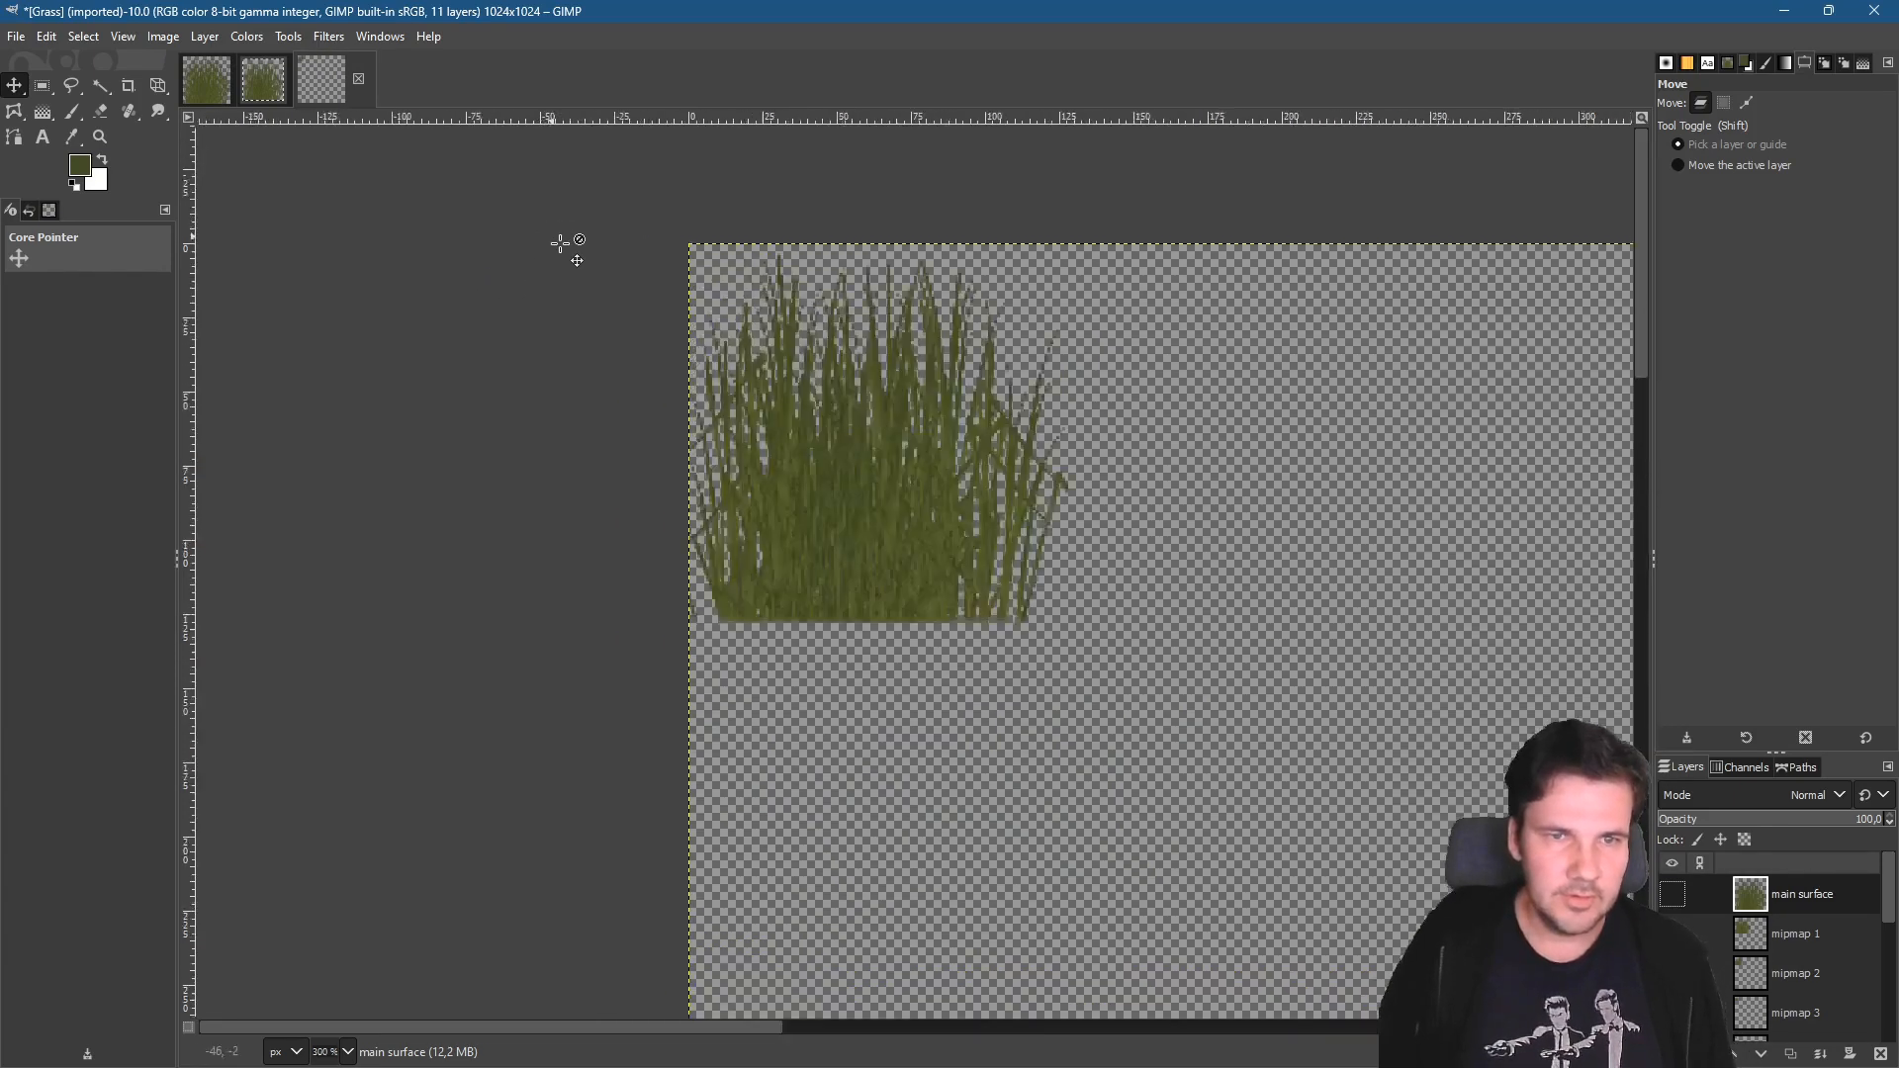
scroll(1149, 652, "up", 1, "ctrl")
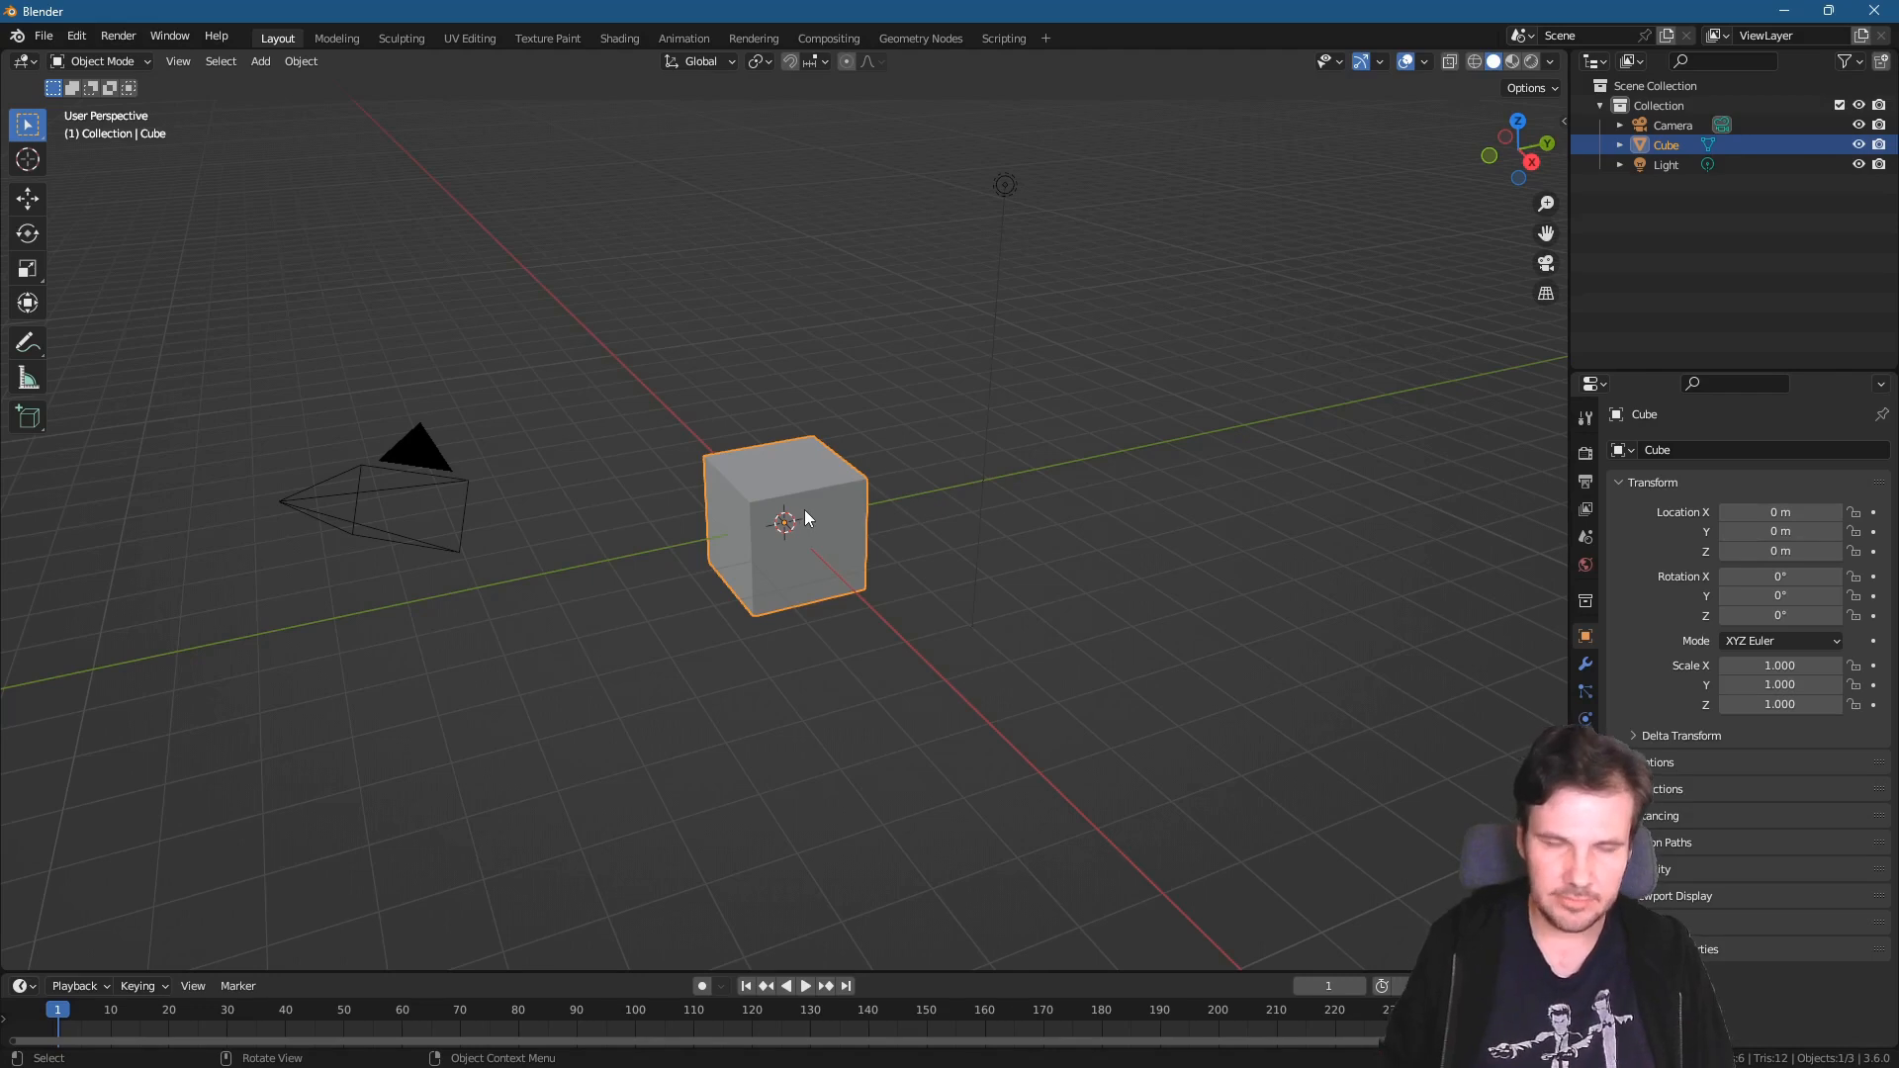
- In Blender, delete the default cube and add a plane mesh
key("Delete")
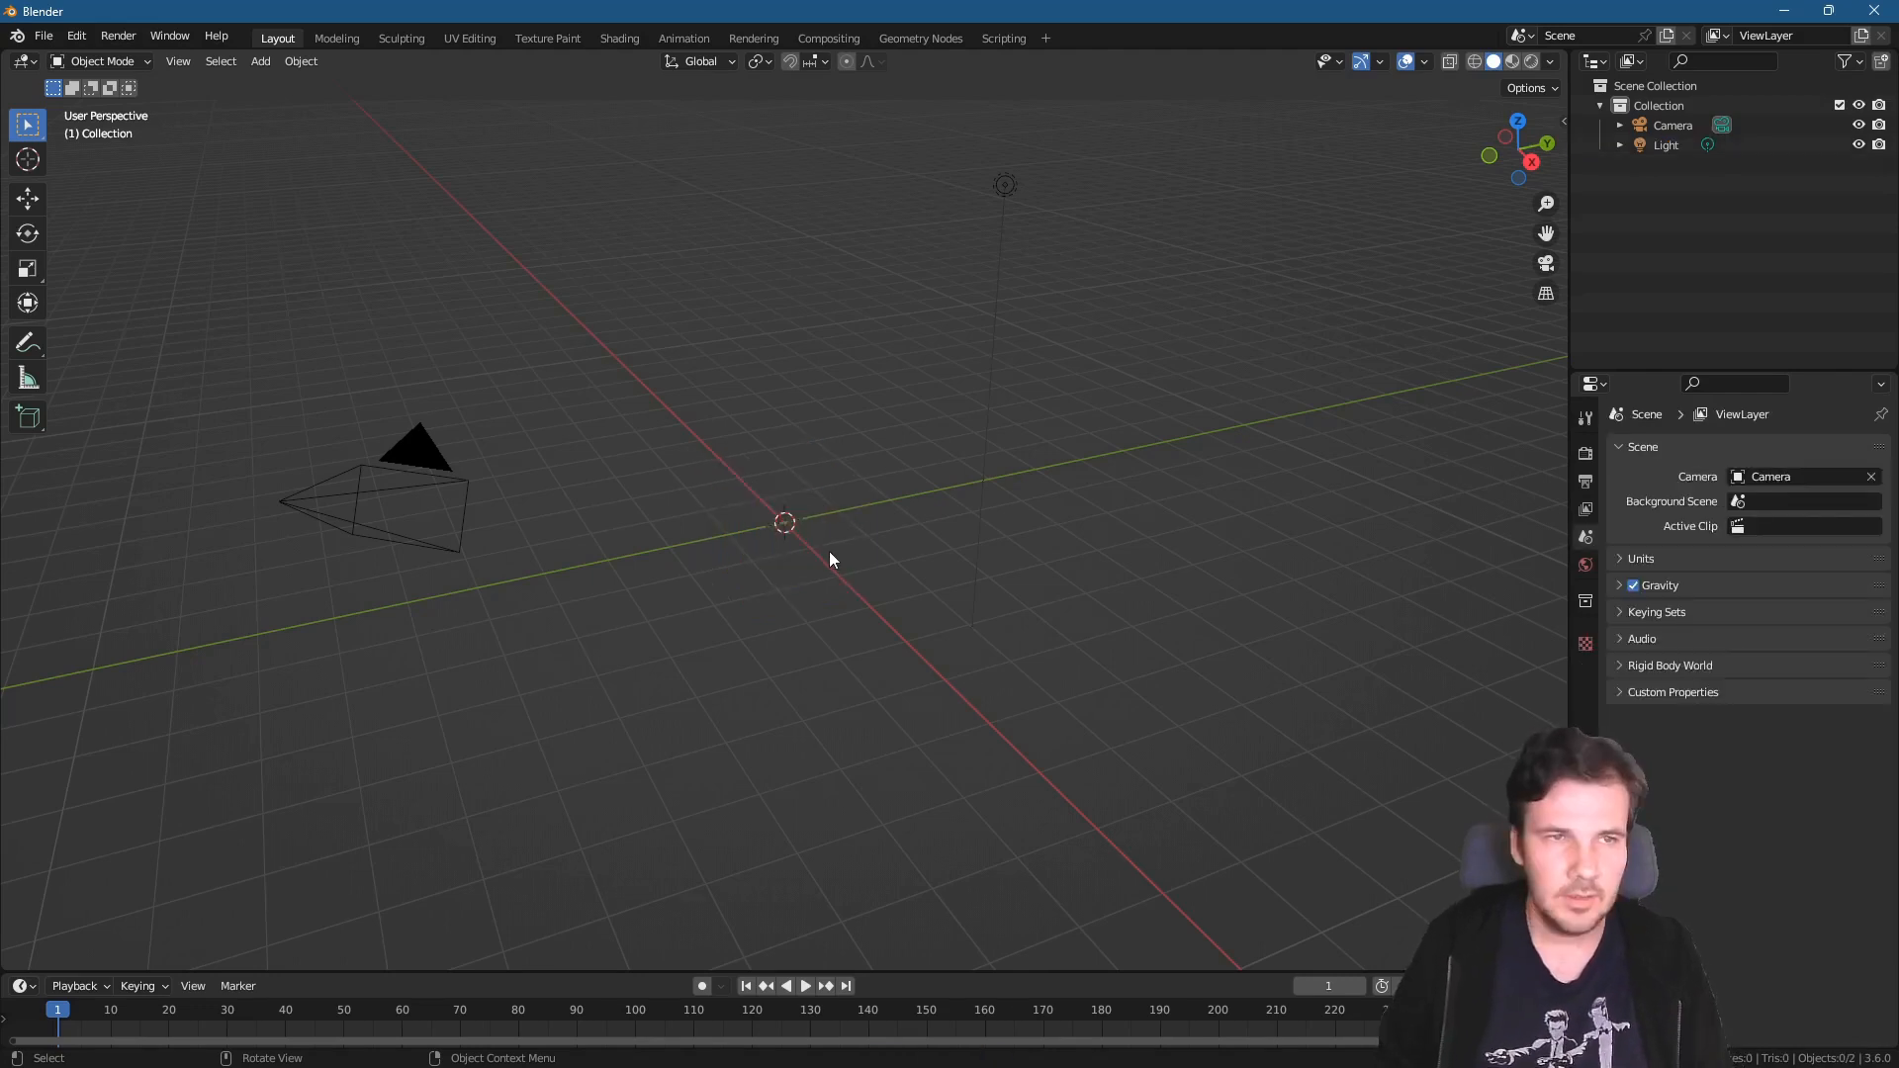
left_click(253, 60)
mouse_move(272, 87)
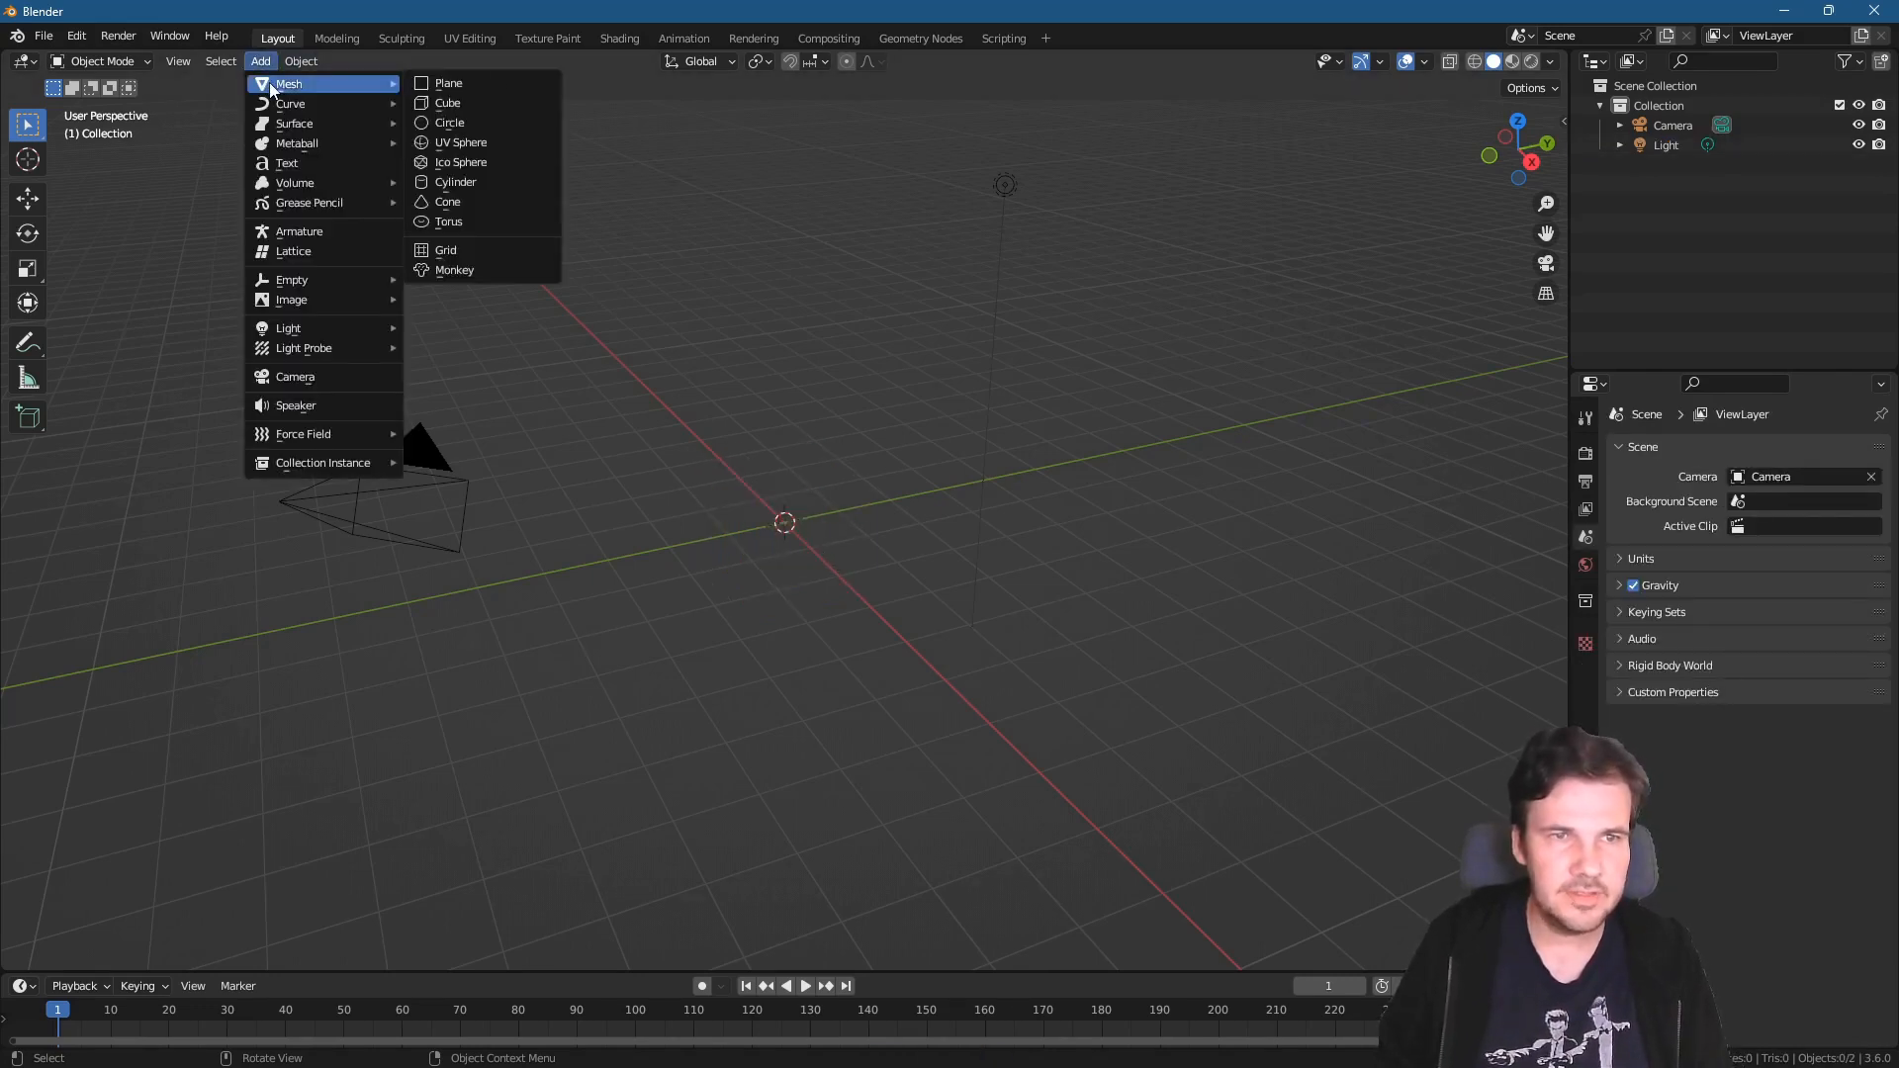
left_click(492, 81)
- Rotate the plane 90° in the front view so it stands upright
key("KP_1")
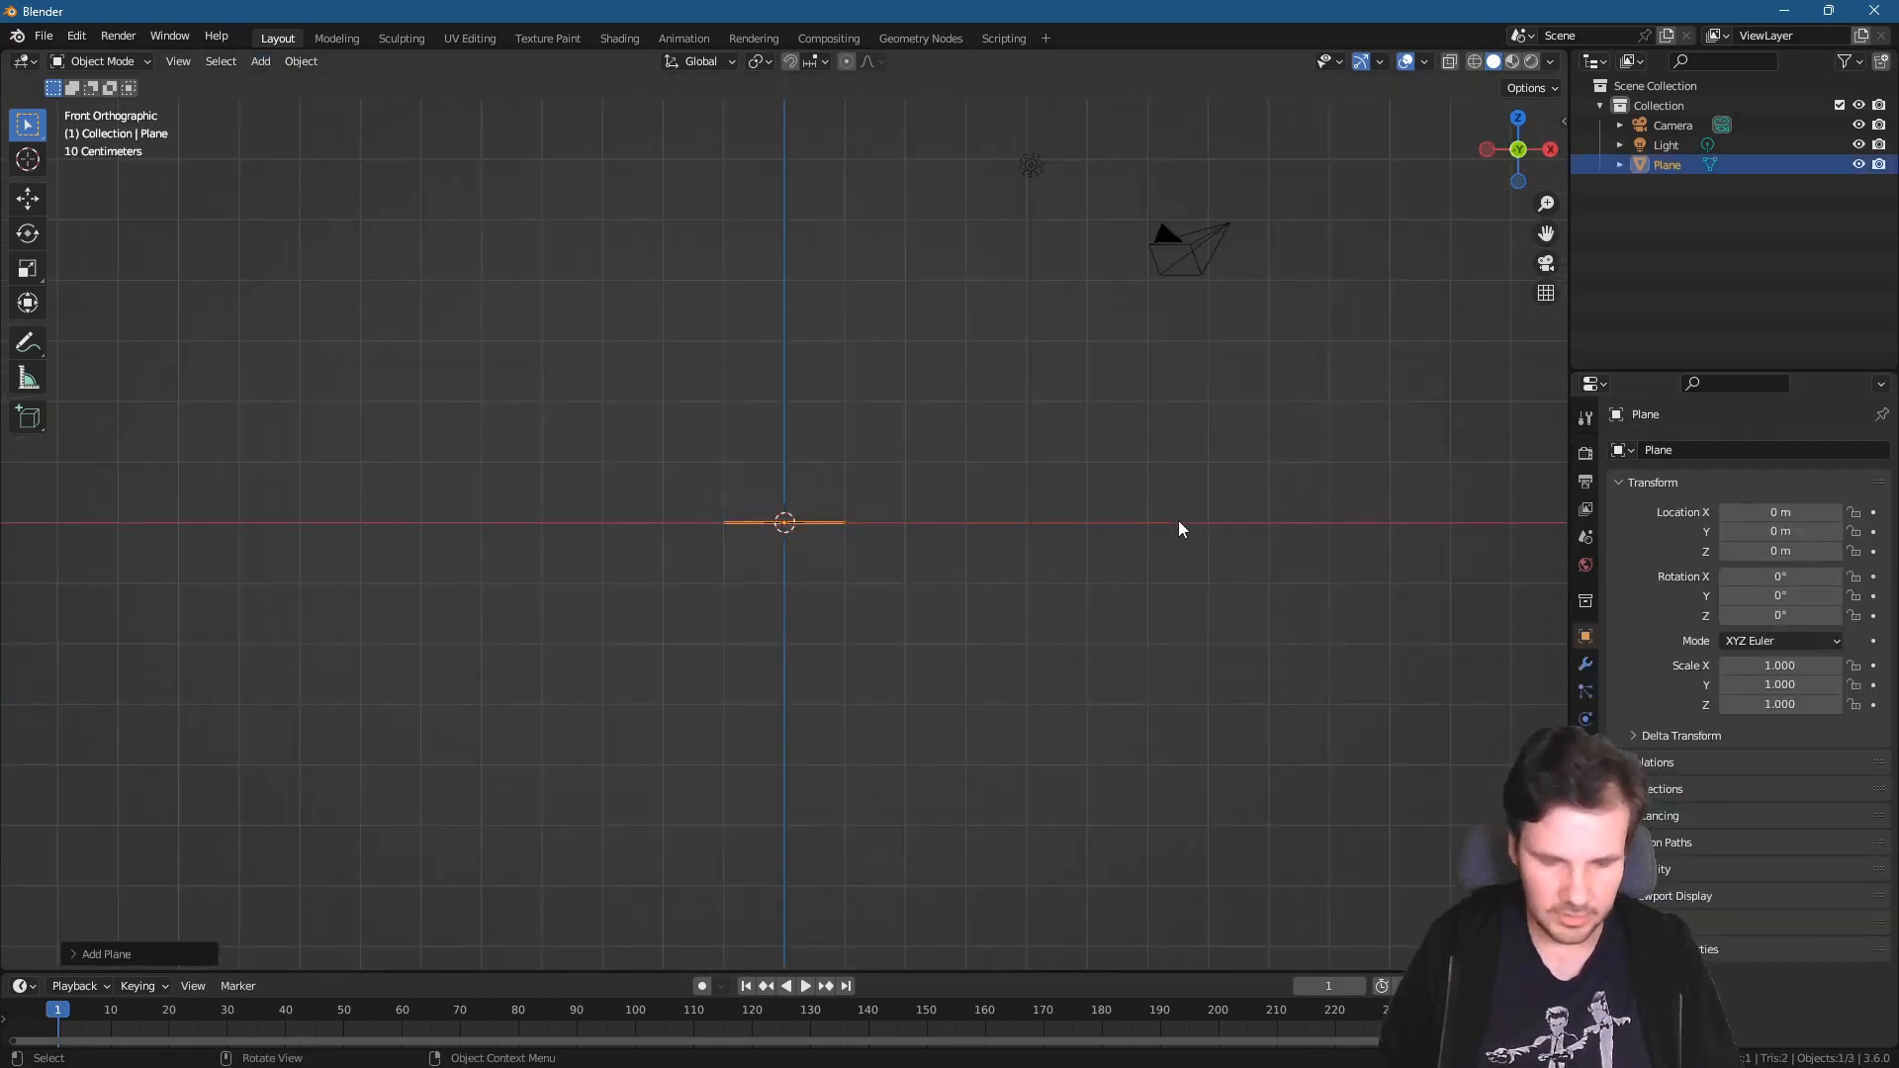
key("r")
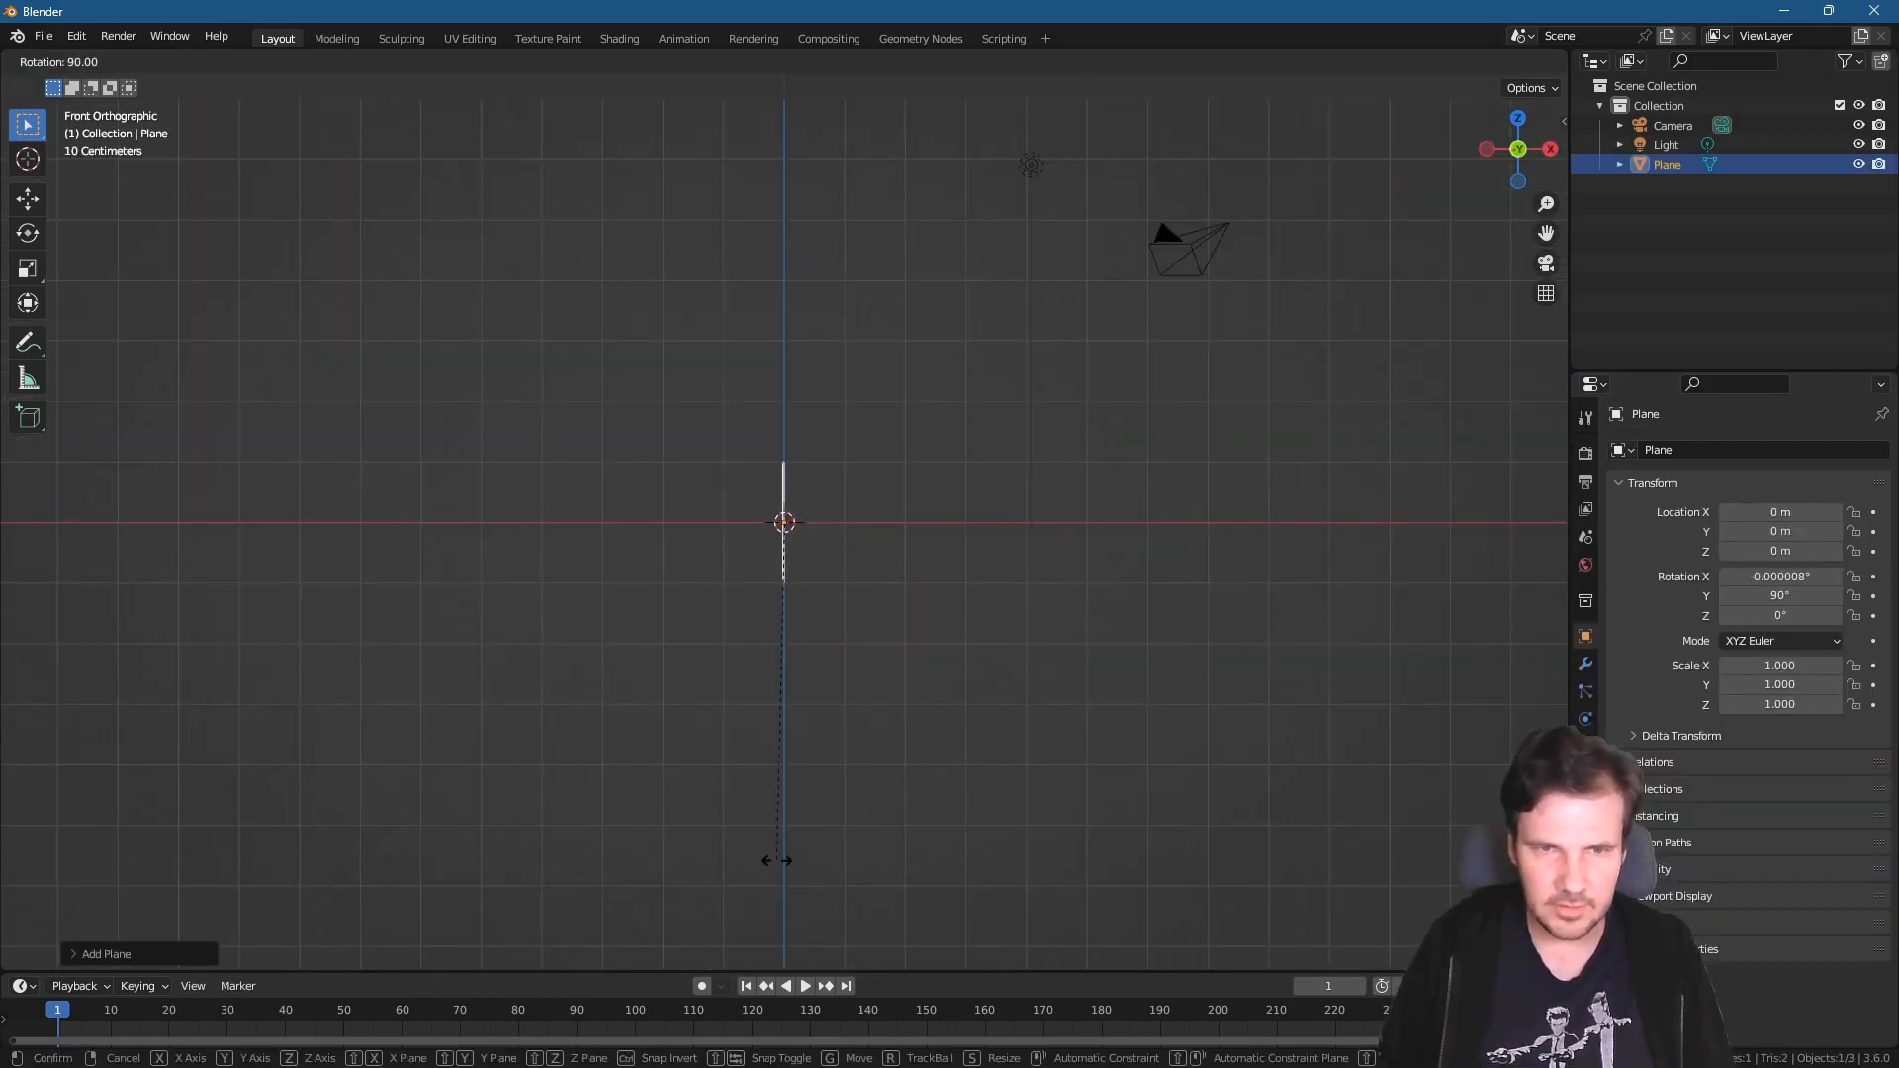
left_click(776, 860)
middle_click_drag(840, 662, 1001, 707)
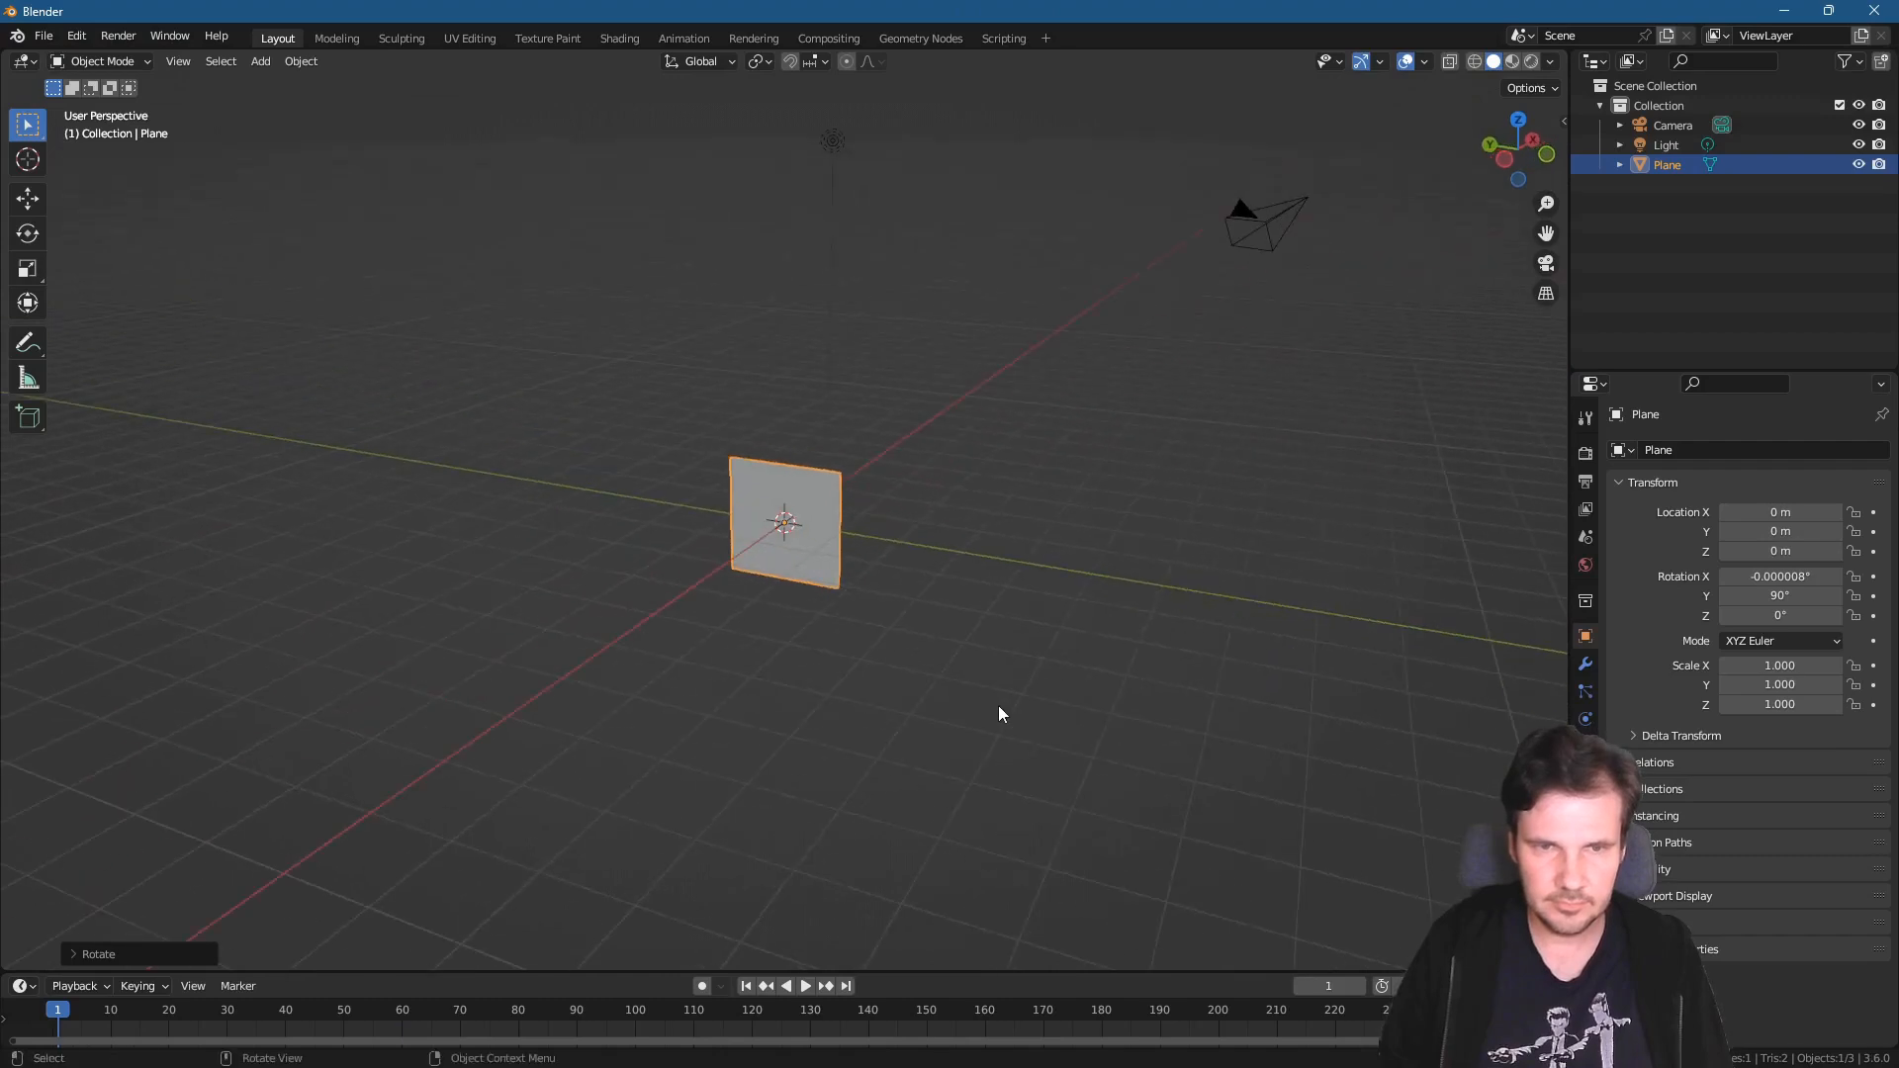
- In Edit Mode, move the plane's geometry up along the Z axis until its lower edge rests at the object origin
key("Tab")
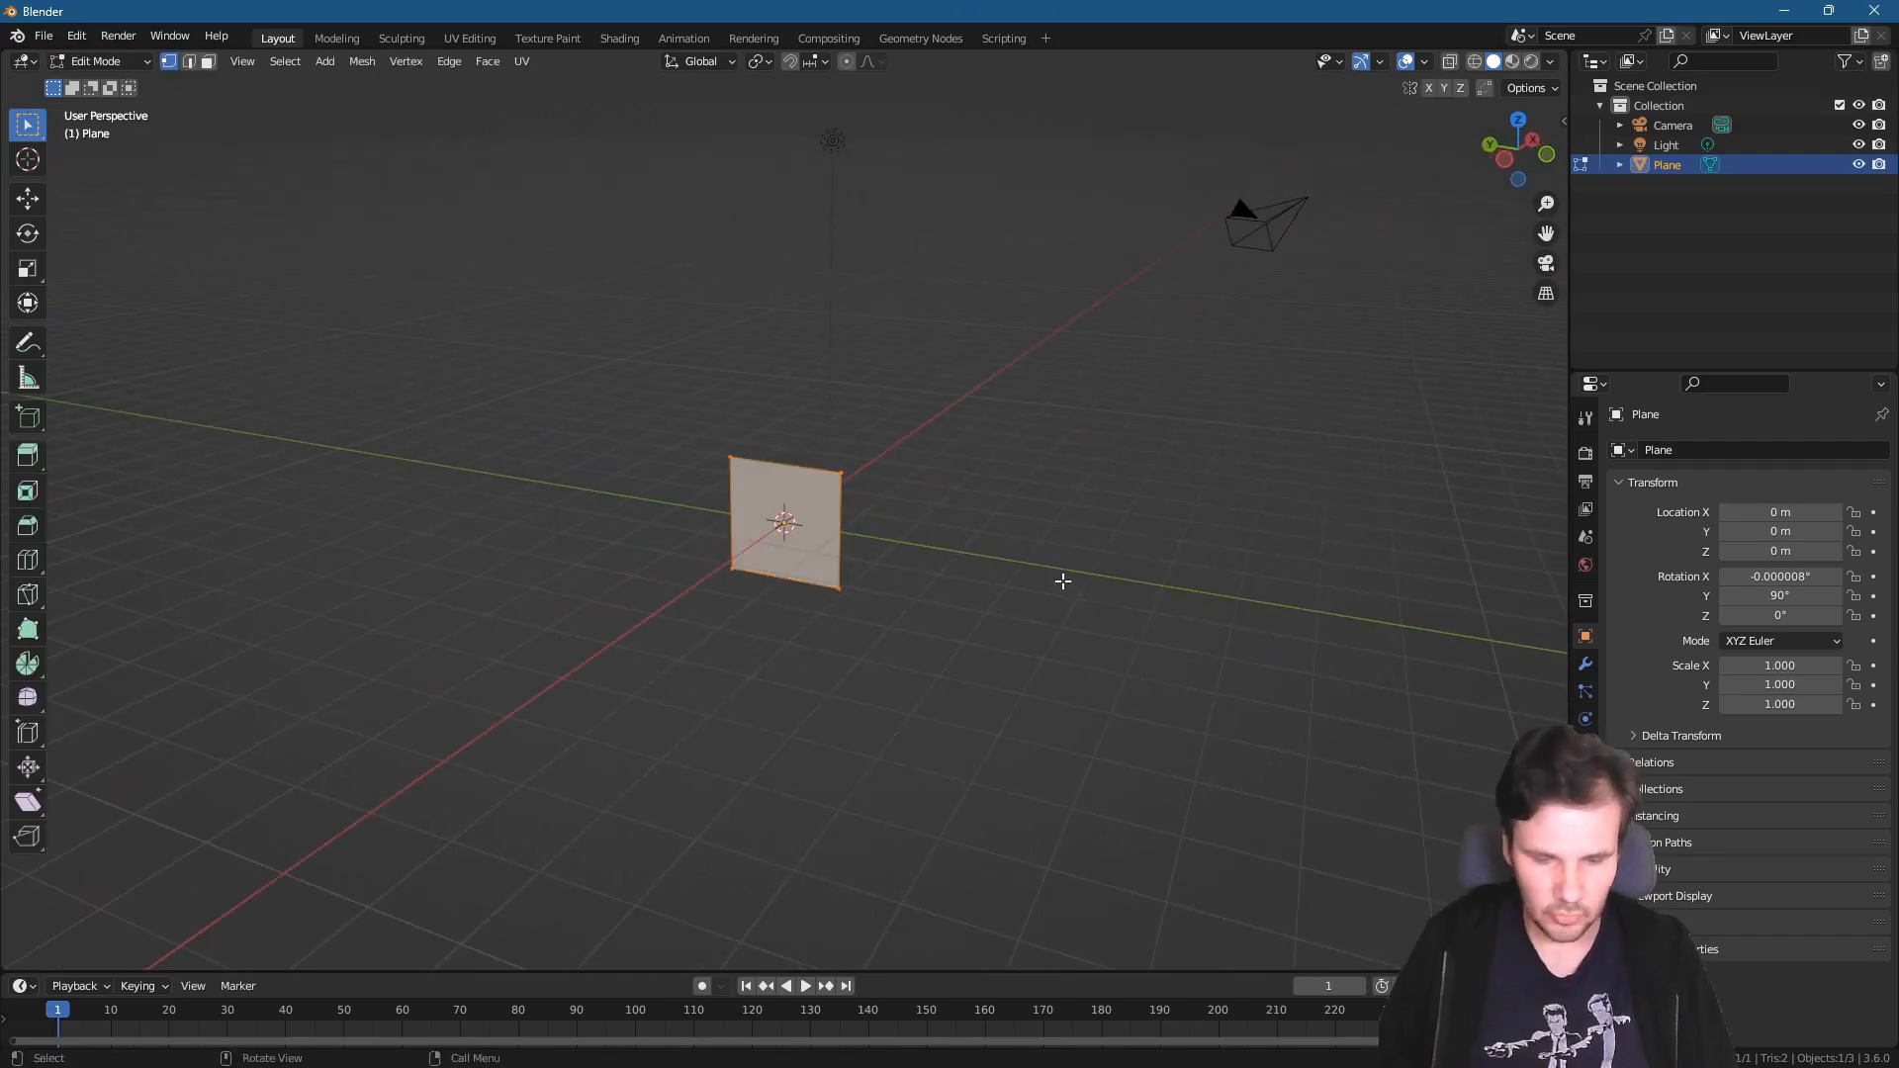
key("g")
key("z")
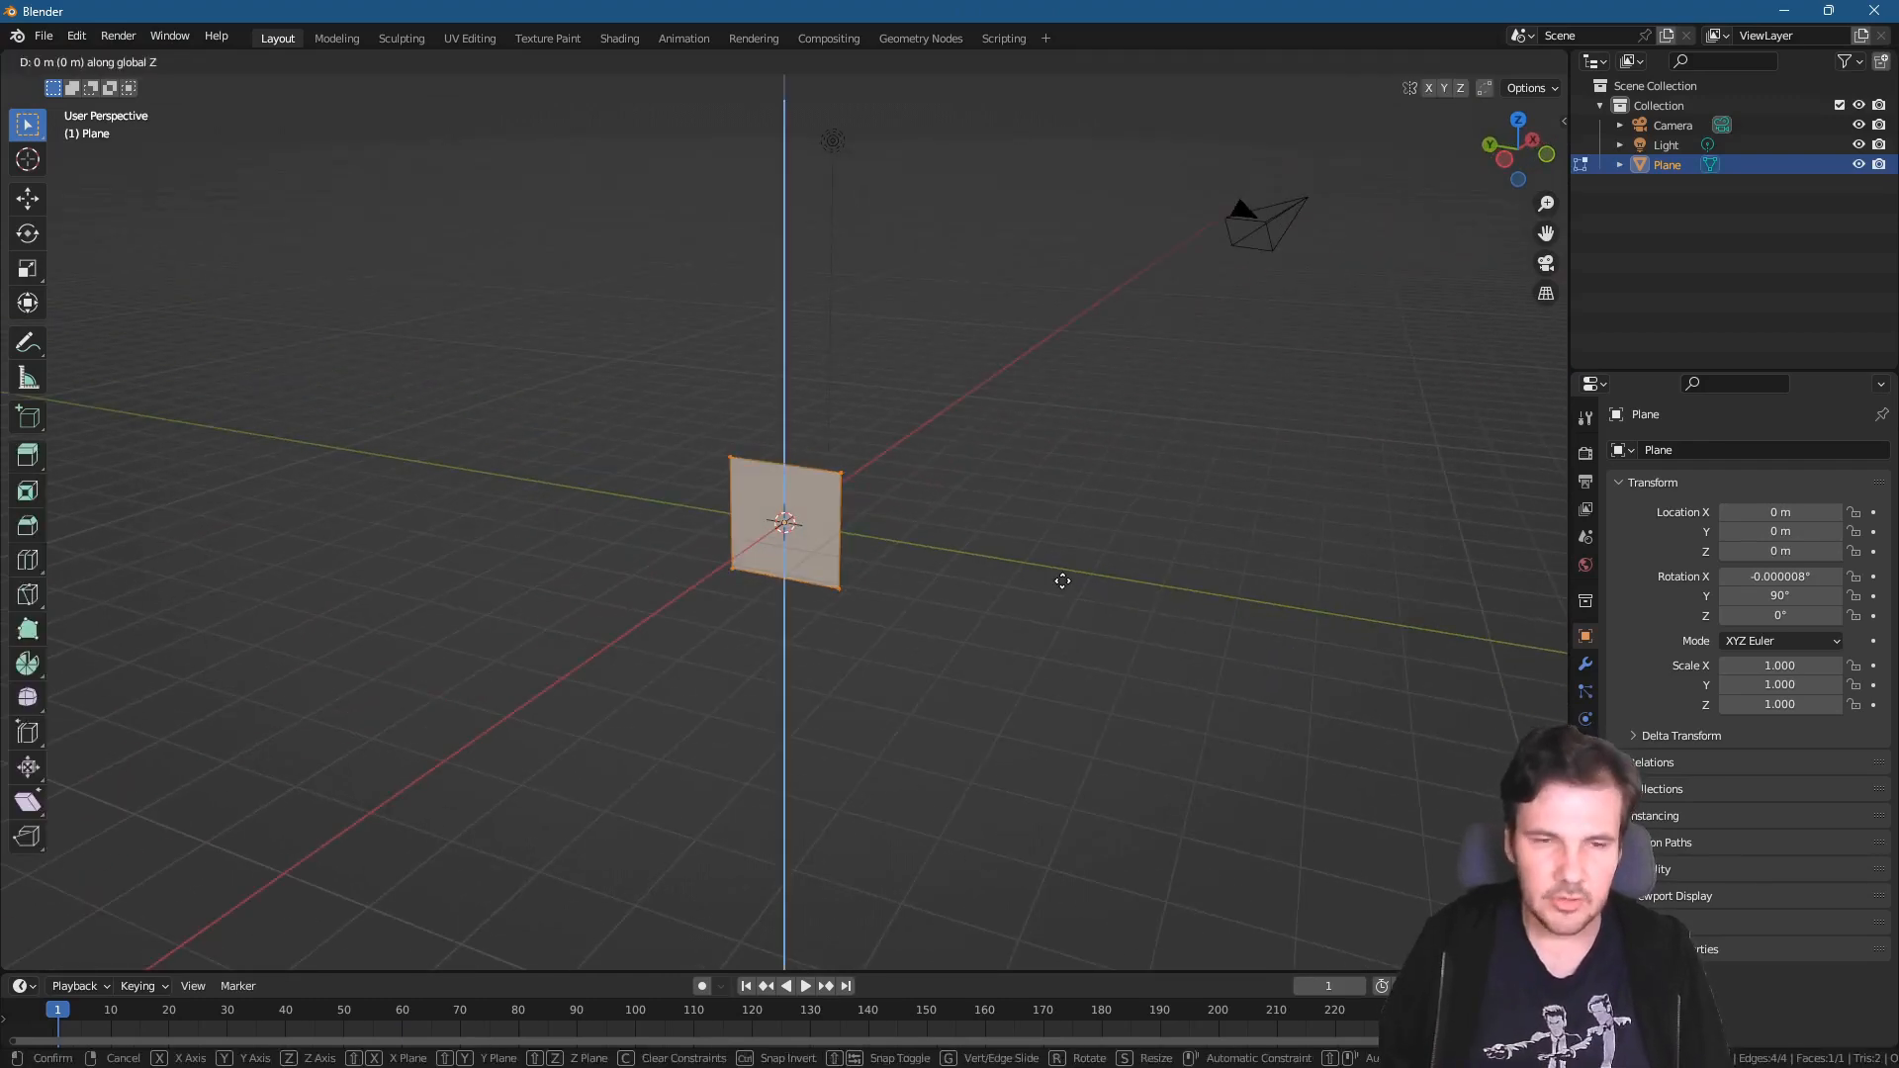
left_click(1065, 521)
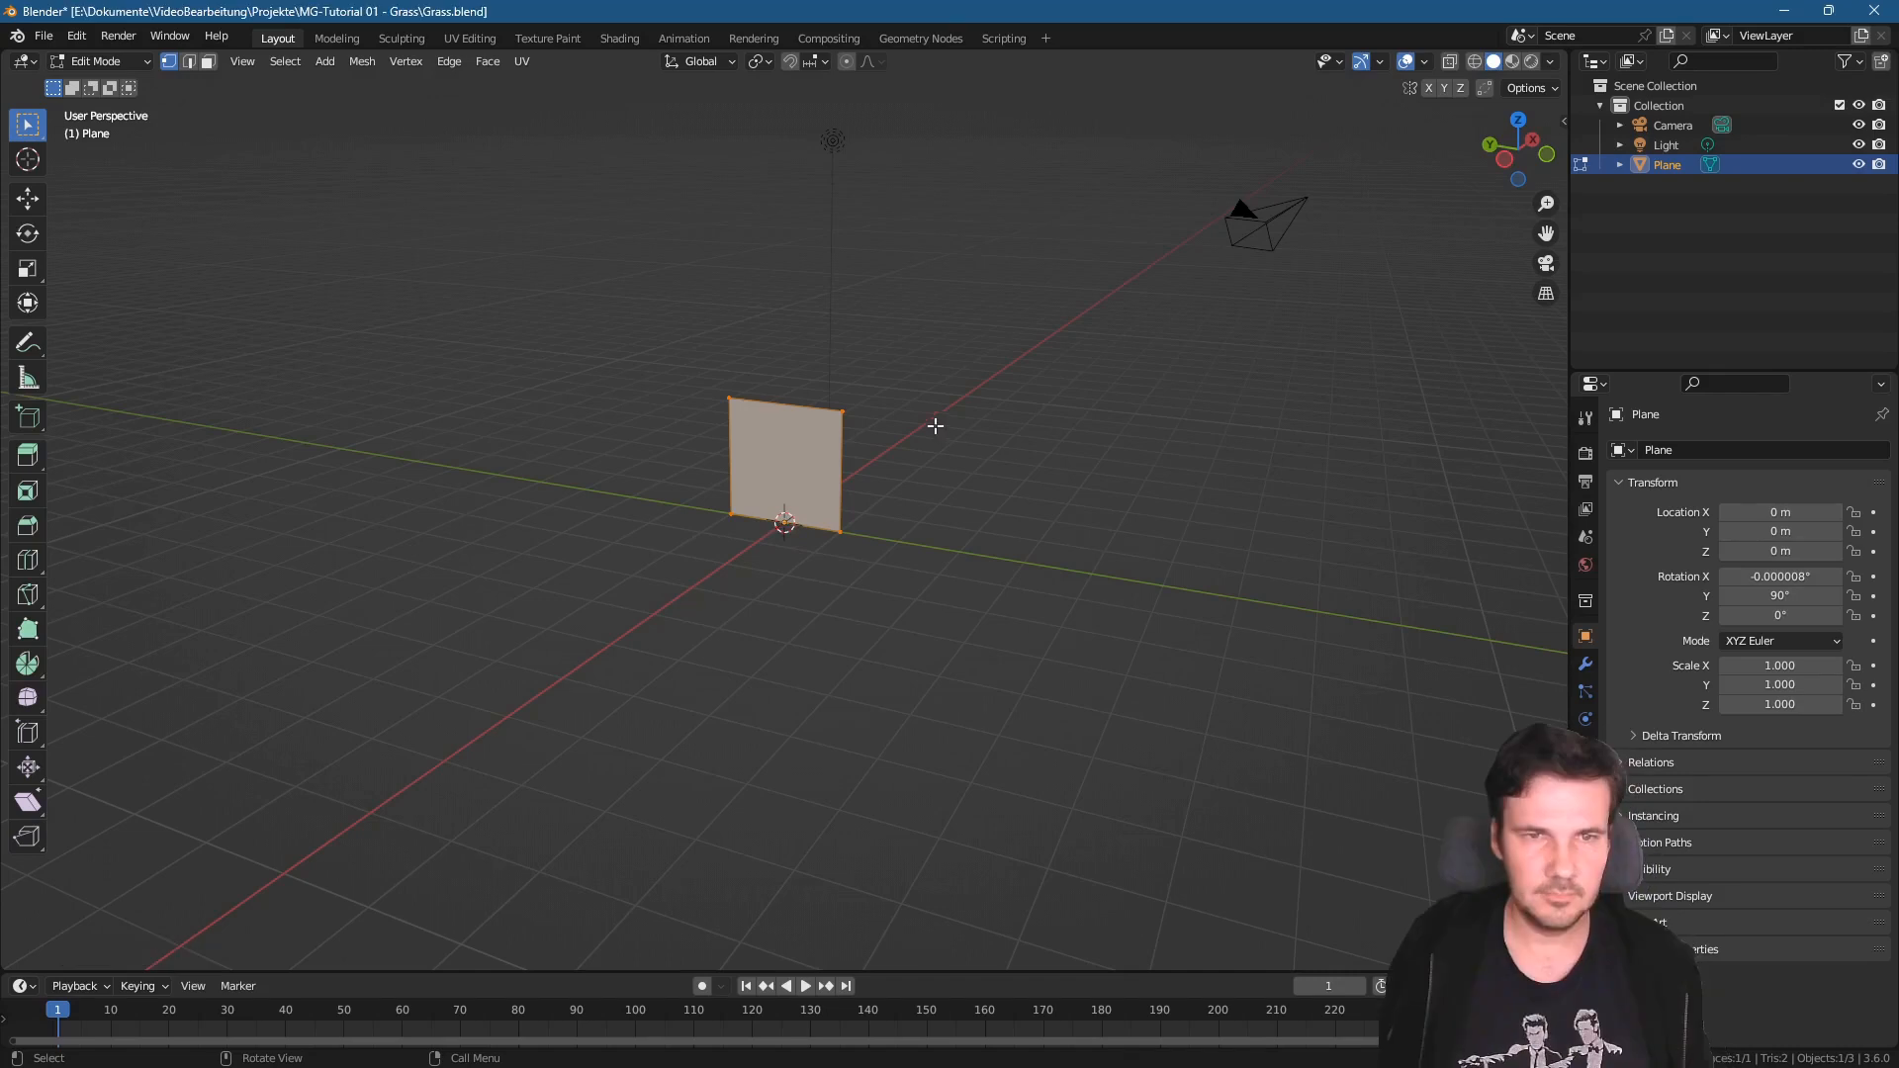
- Lower the plane's two upper vertices along the Z axis to make the plane shorter
left_click_drag(653, 294, 990, 478)
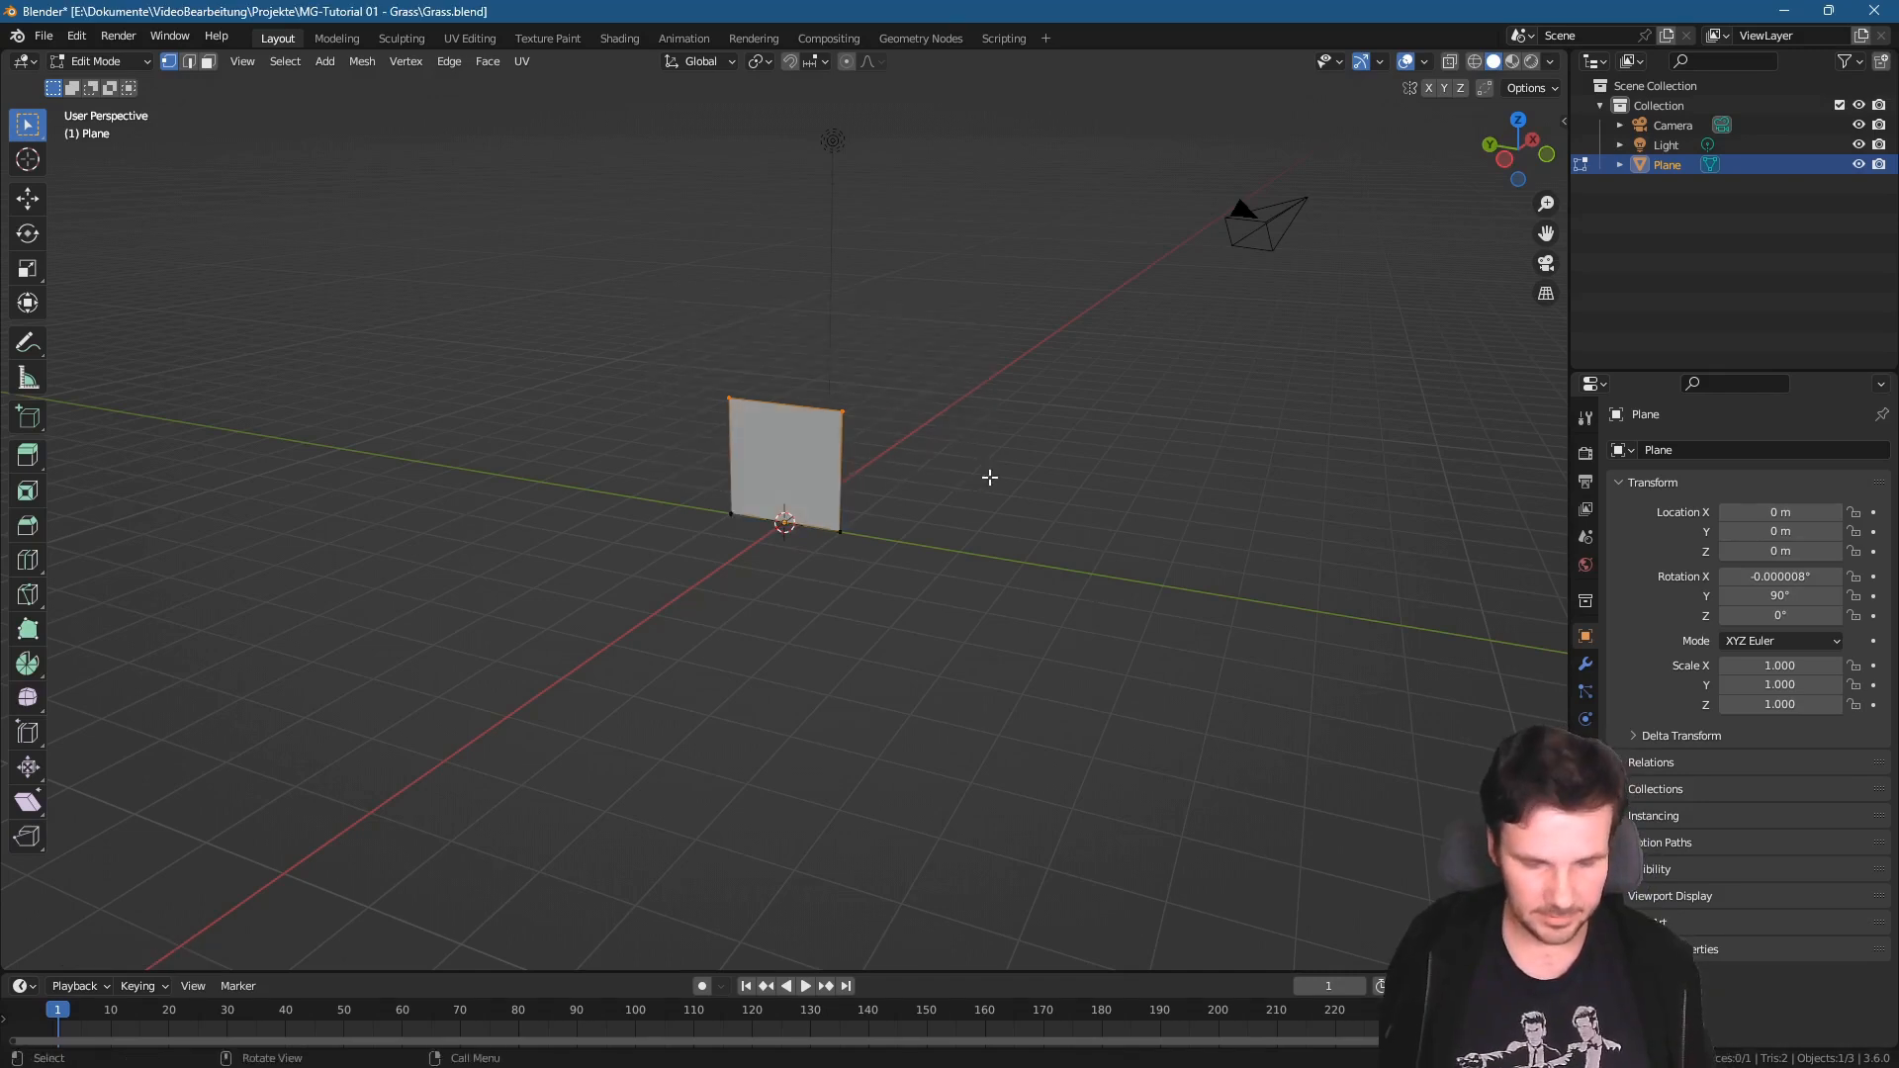
key("g")
key("z")
left_click(989, 523)
- Select the whole plane and scale it down along the Y axis to make it narrower
left_click_drag(613, 307, 1216, 698)
key("s")
key("y")
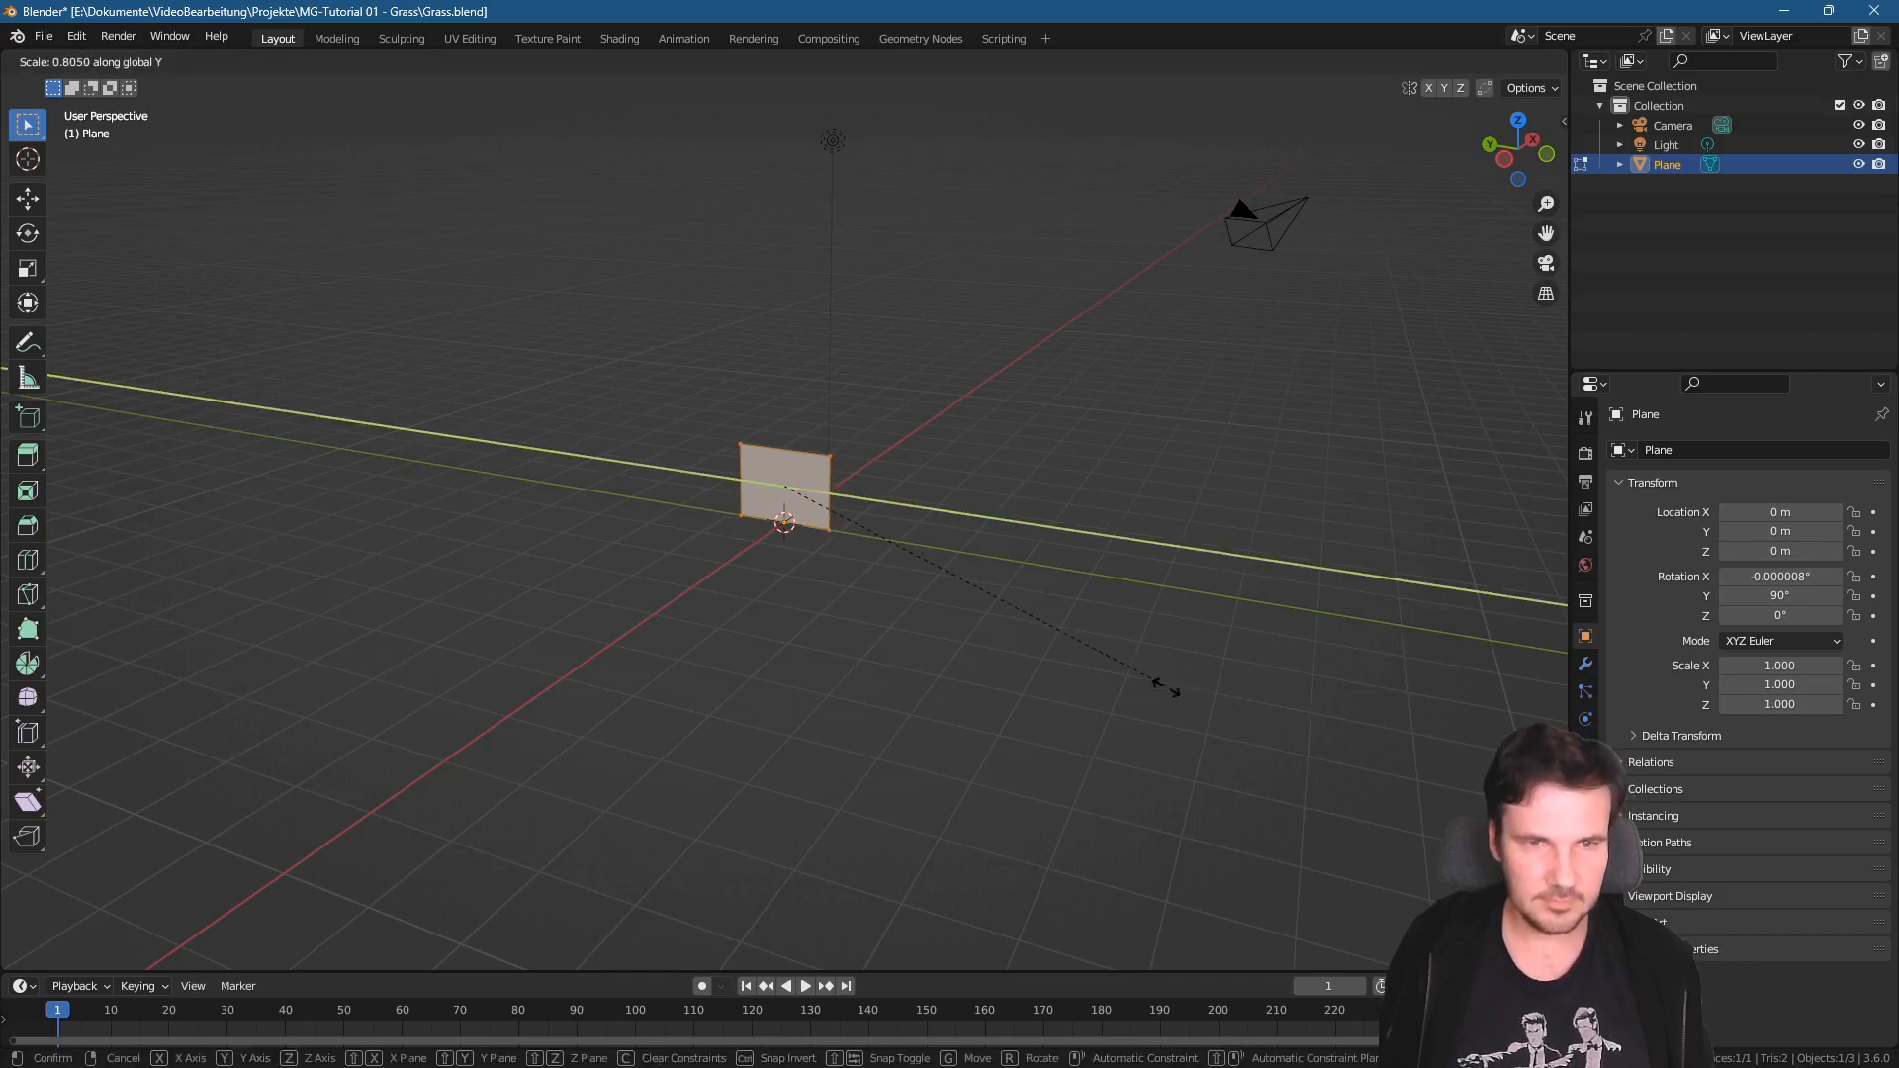
left_click(1366, 504)
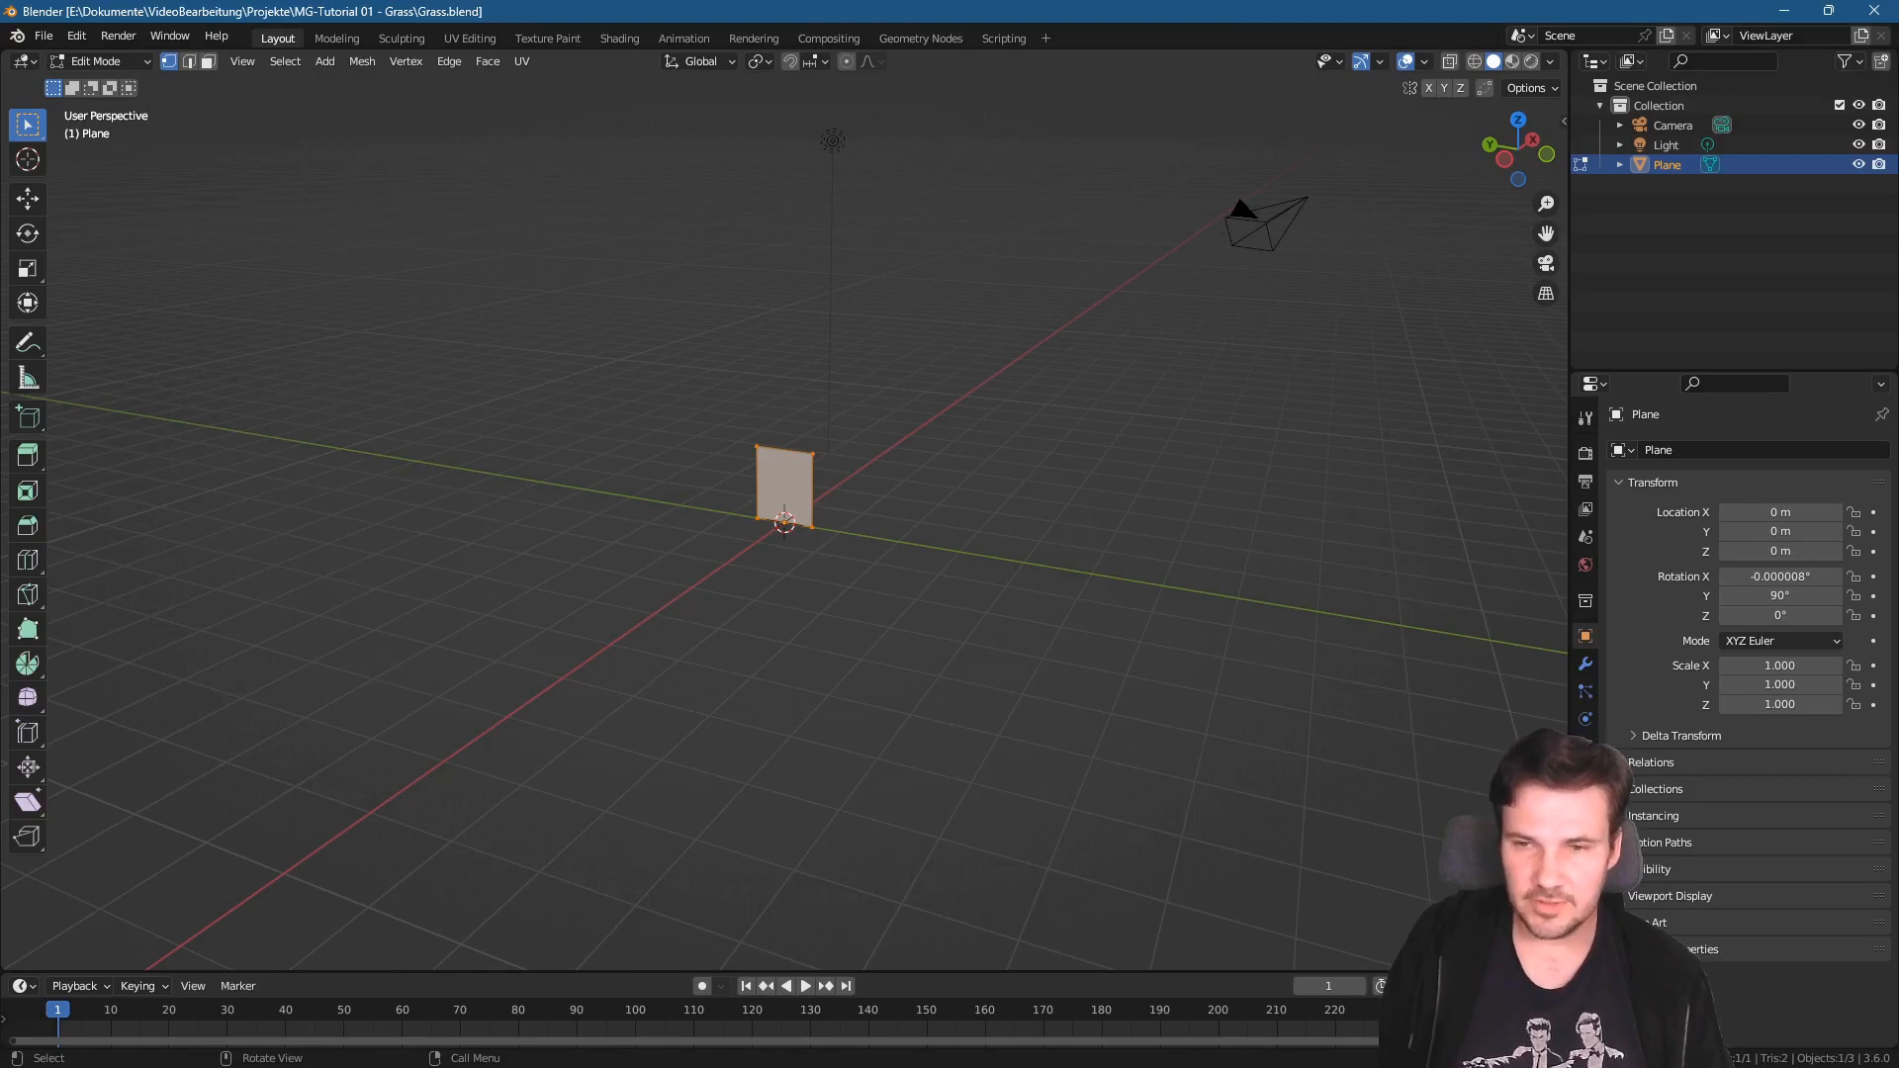
- Add a material slot to the plane, create a new material in it and name it Grass
left_click(1586, 800)
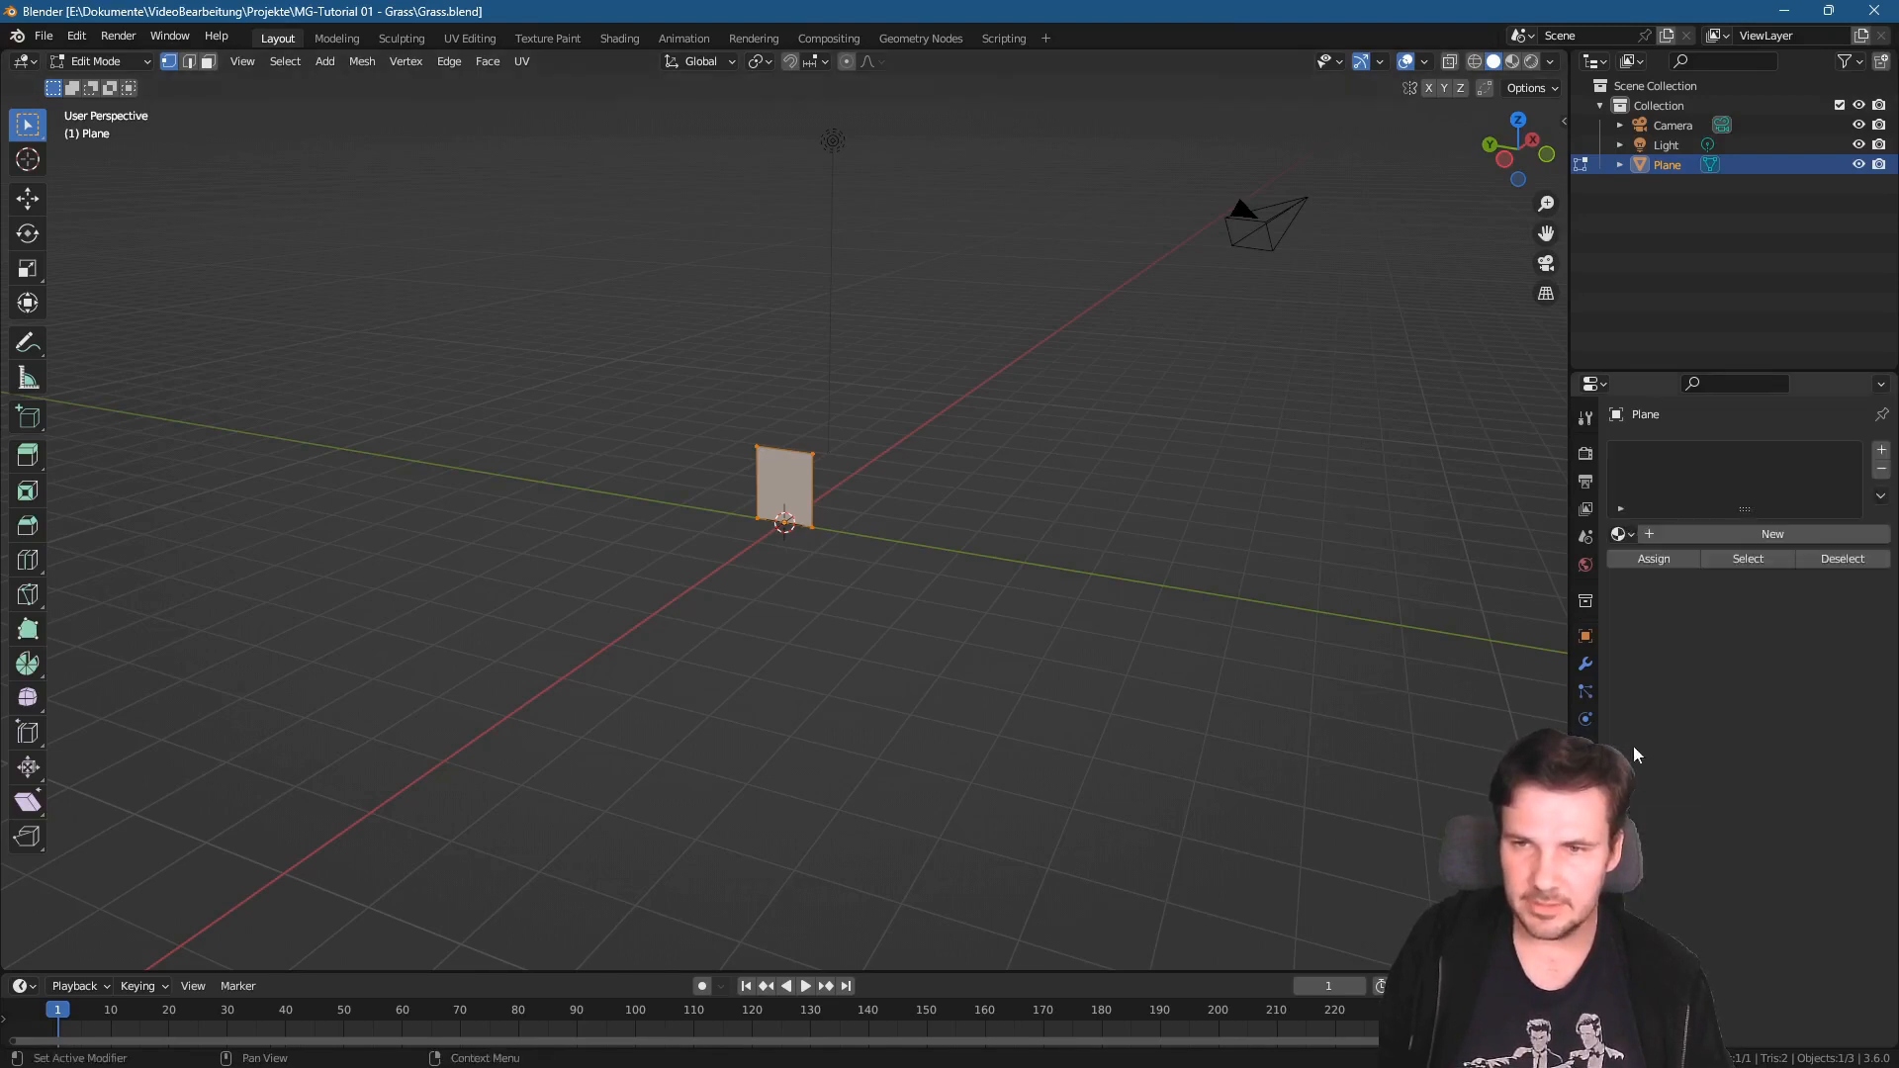
left_click(1883, 455)
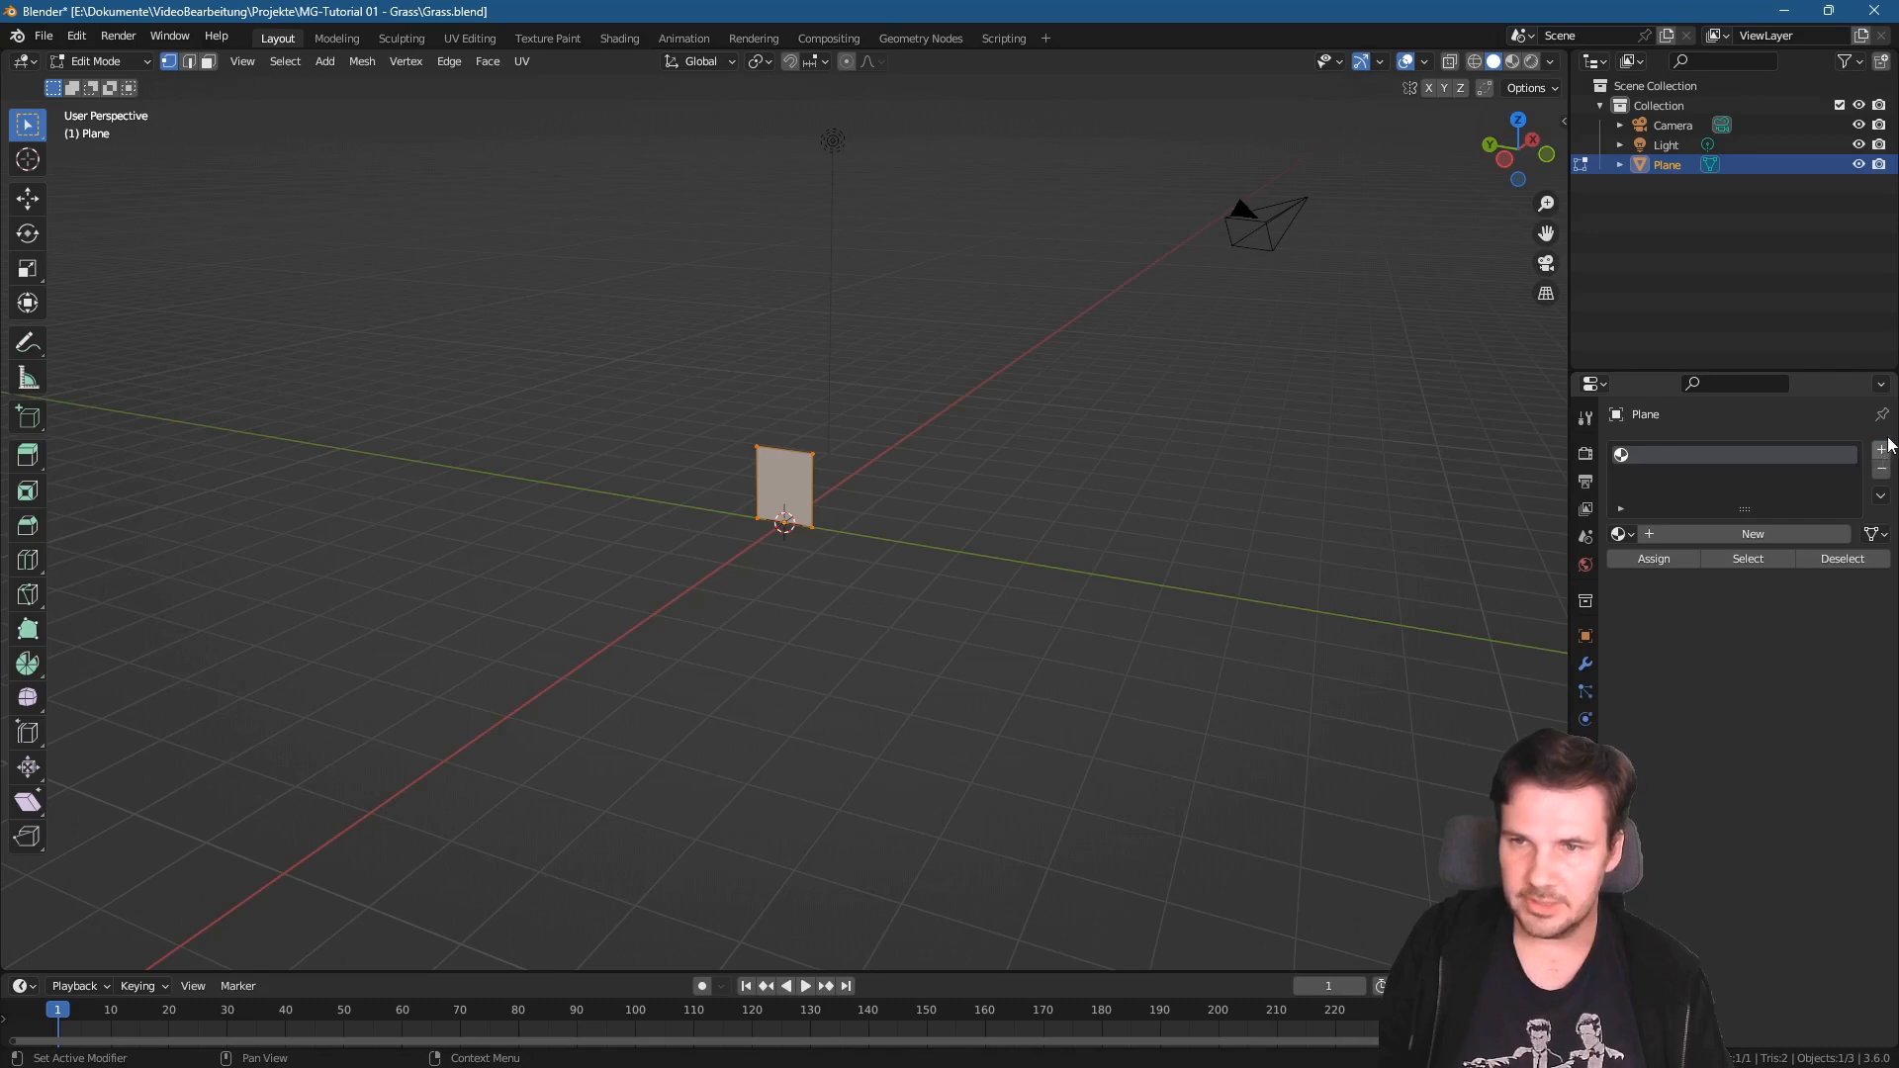
left_click(1719, 536)
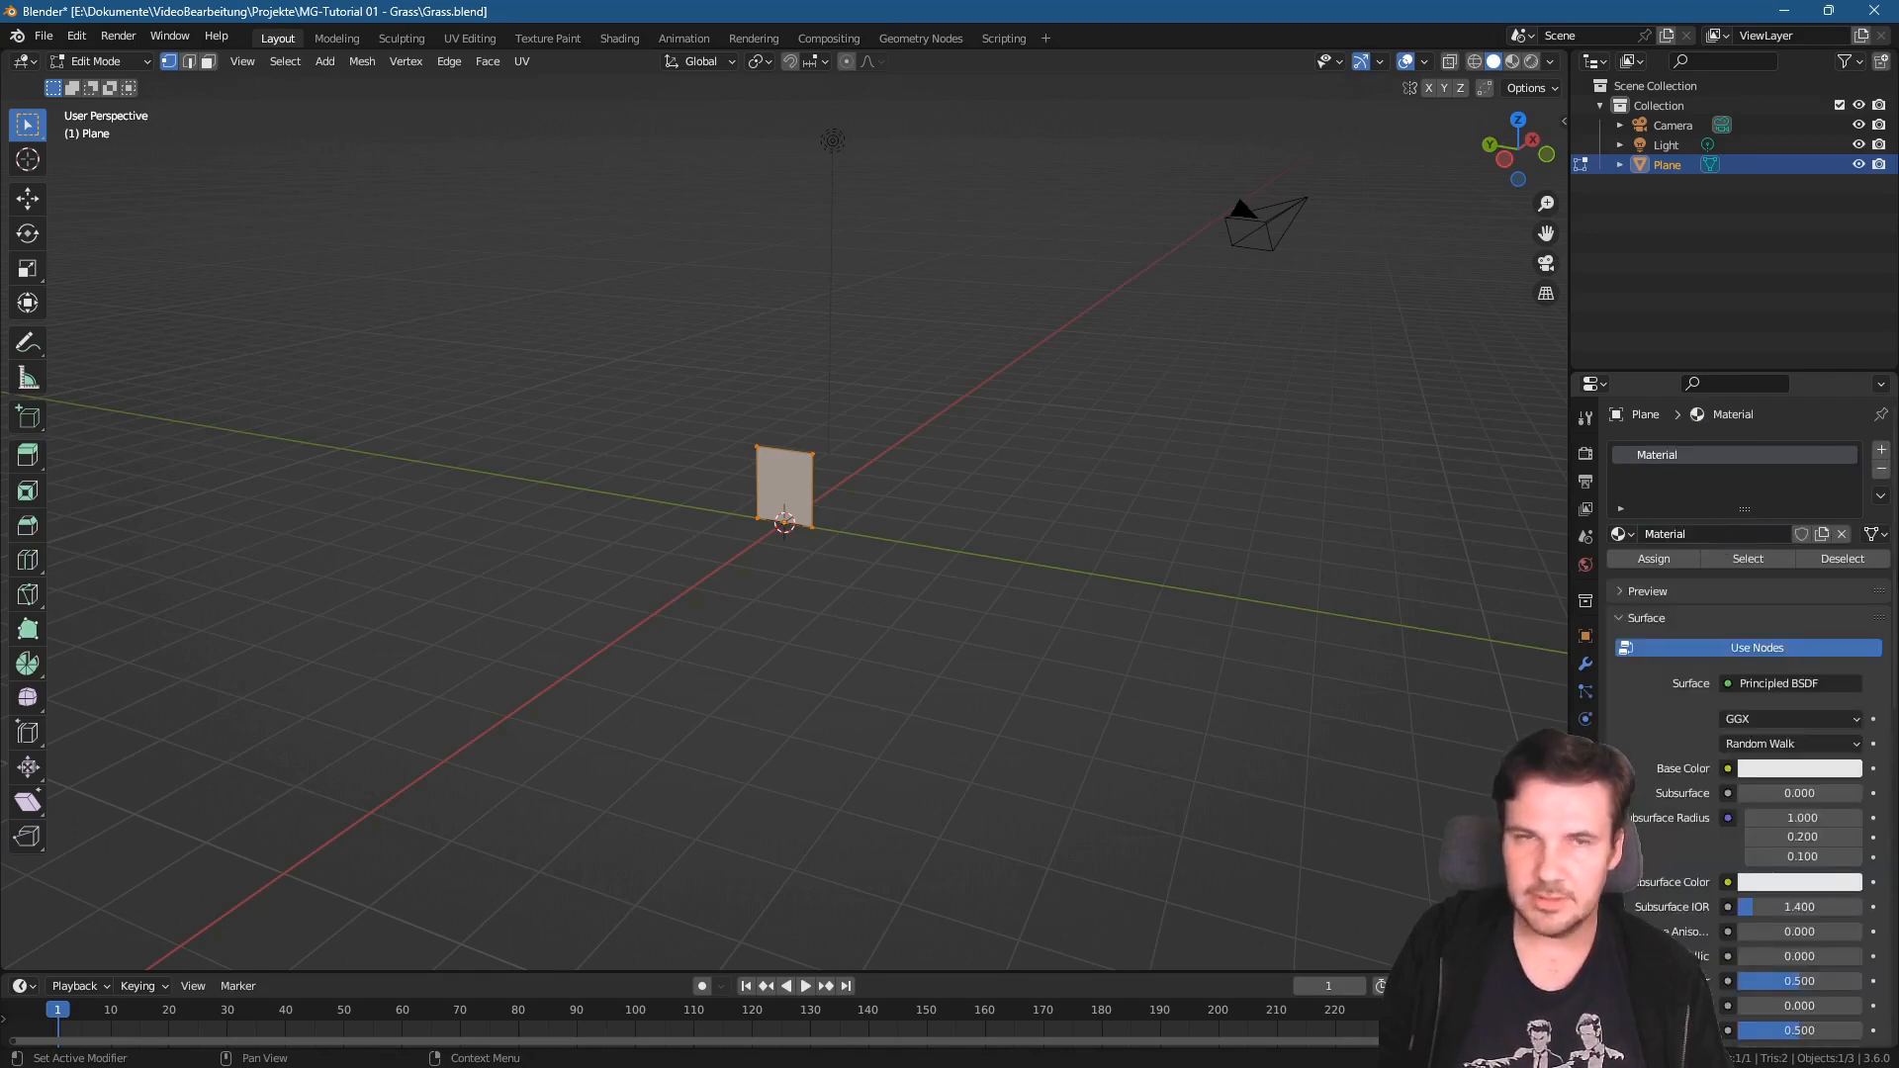
double_click(1684, 454)
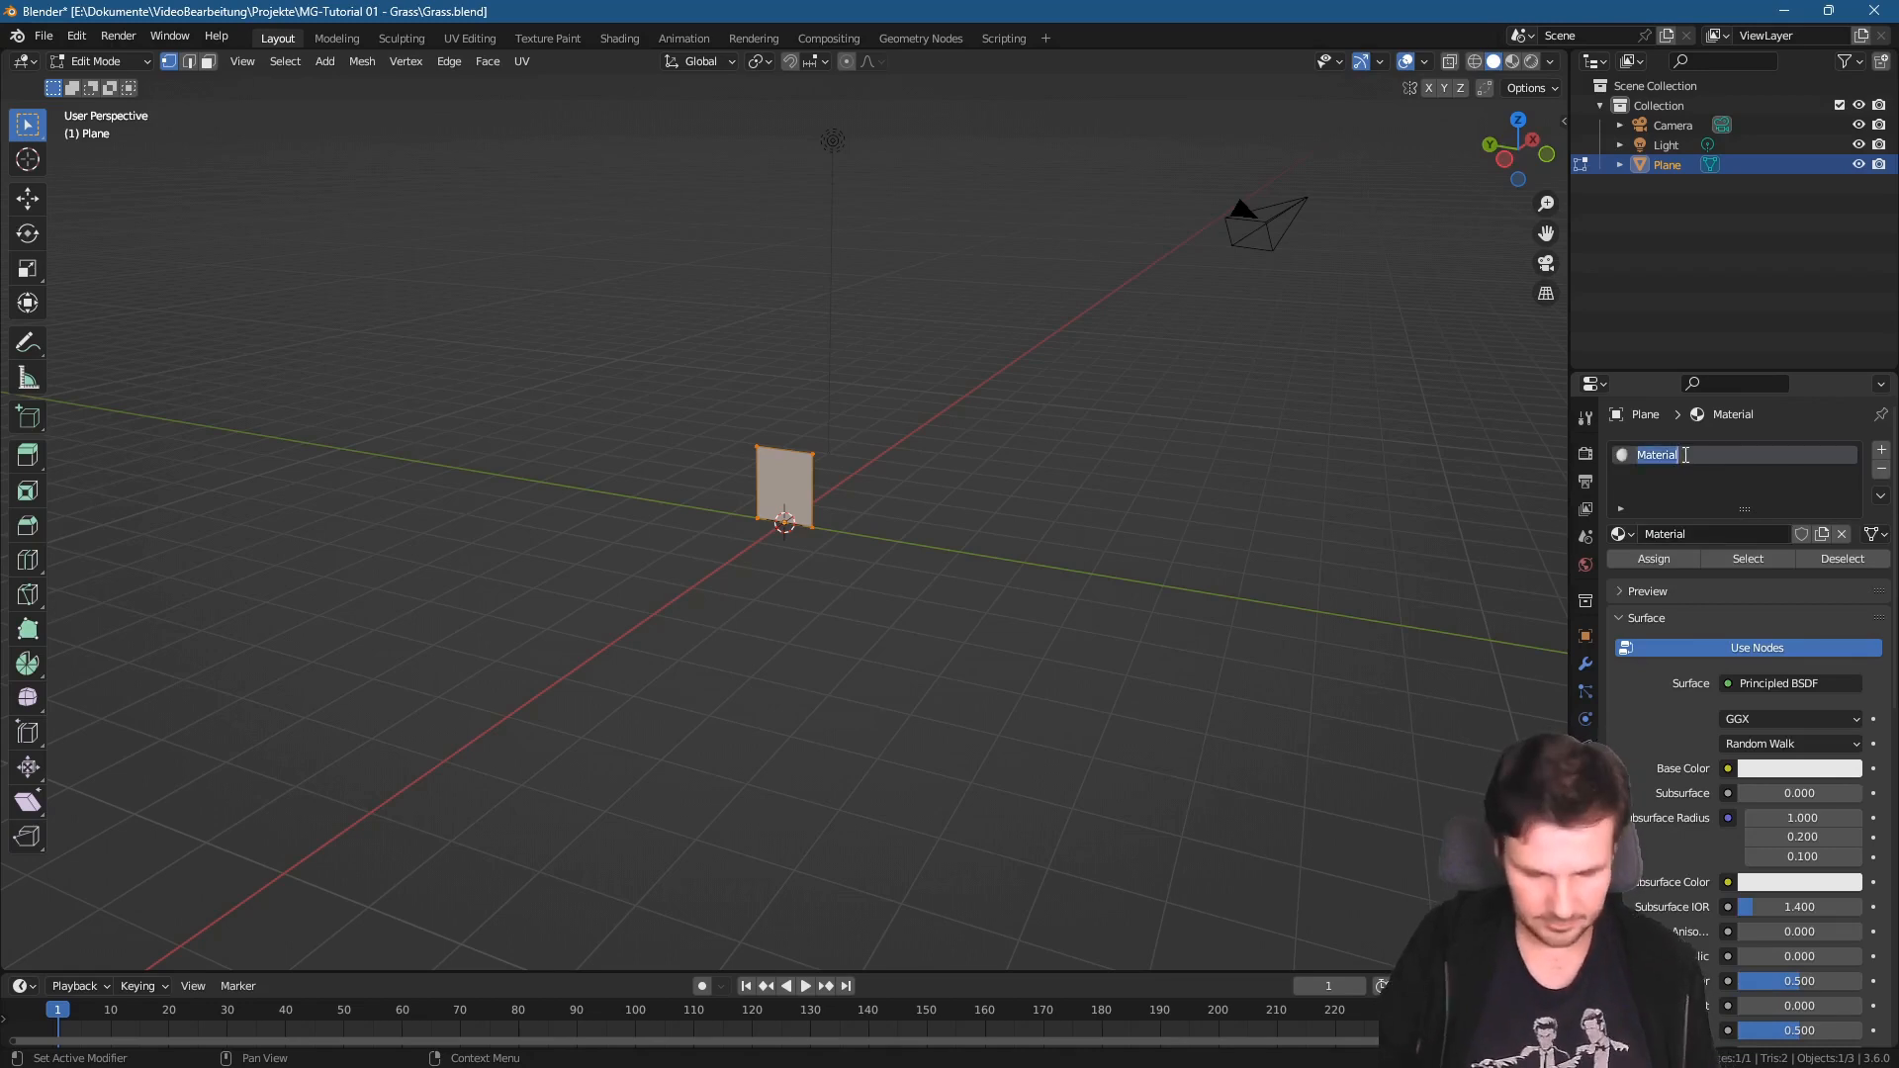
type("Grass")
key("Return")
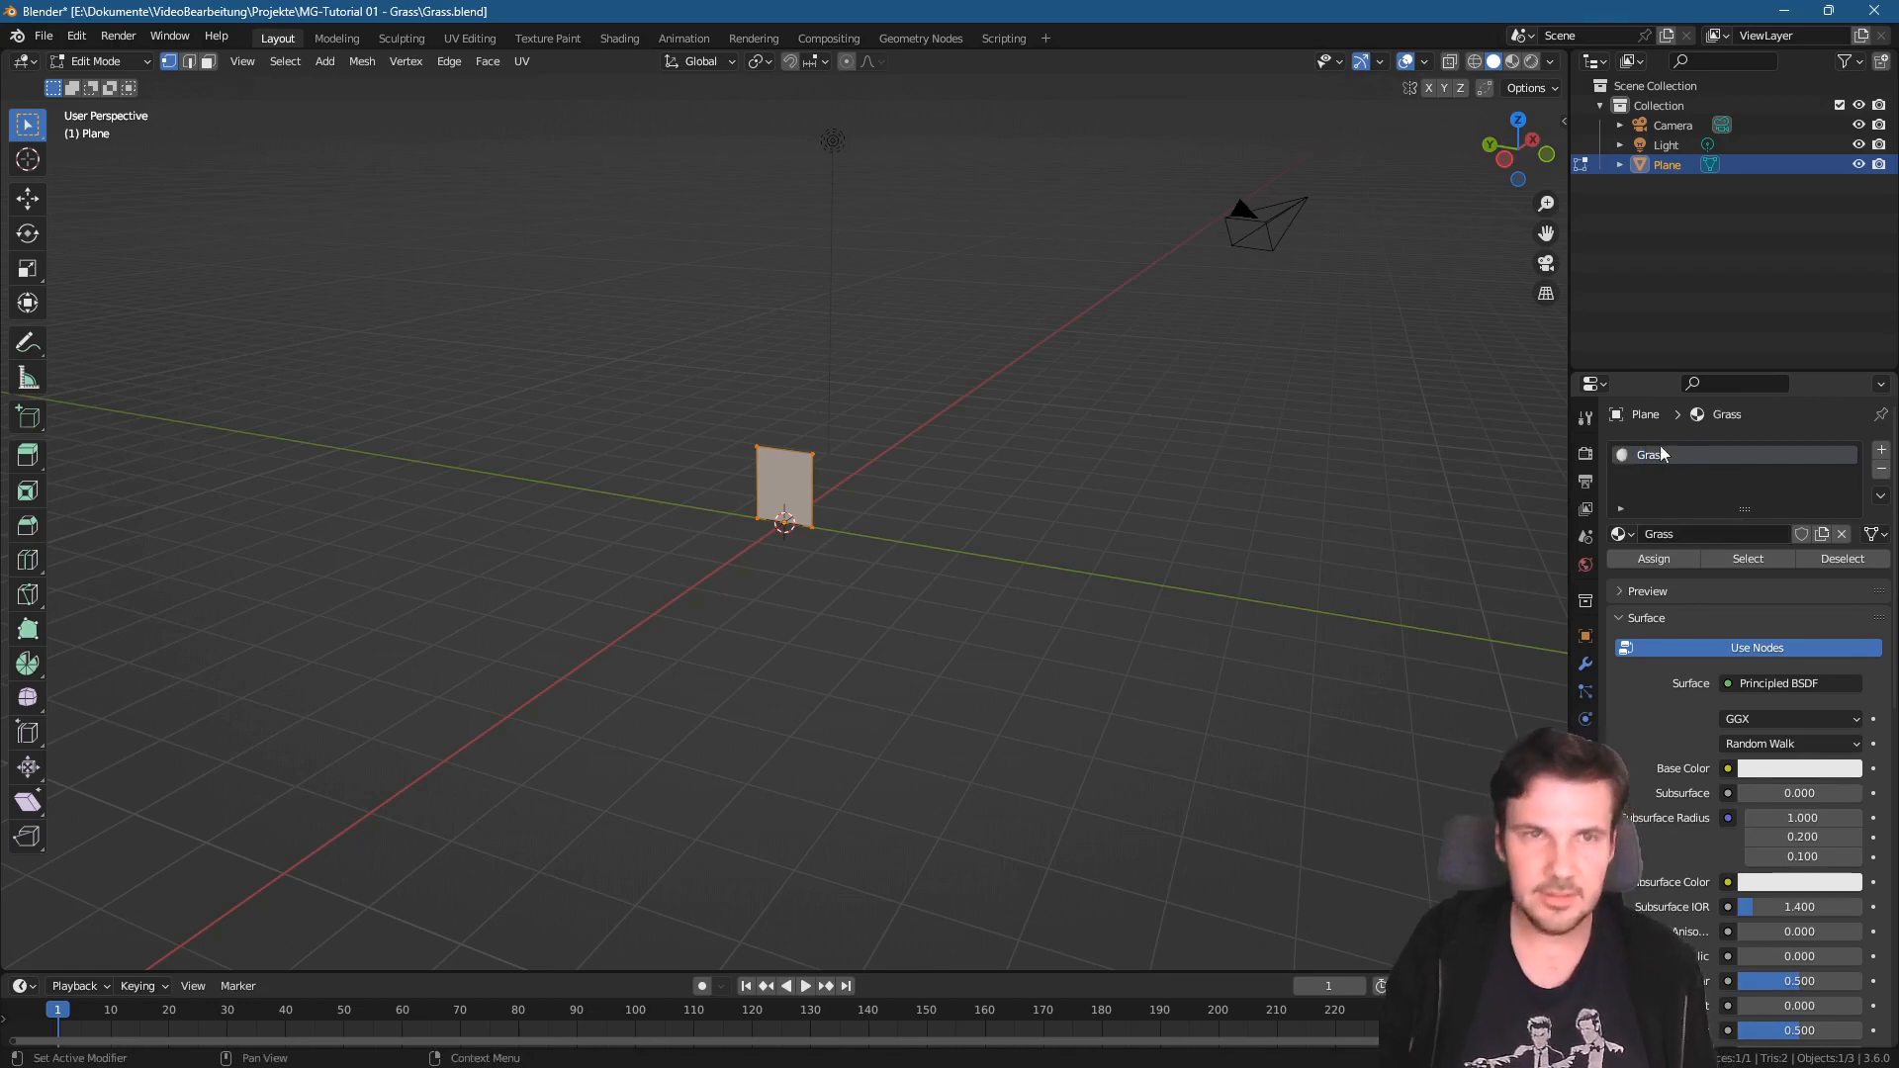
- In the Shading workspace, add an Image Texture node and connect its Color output to the Principled BSDF's Base Color
left_click(633, 39)
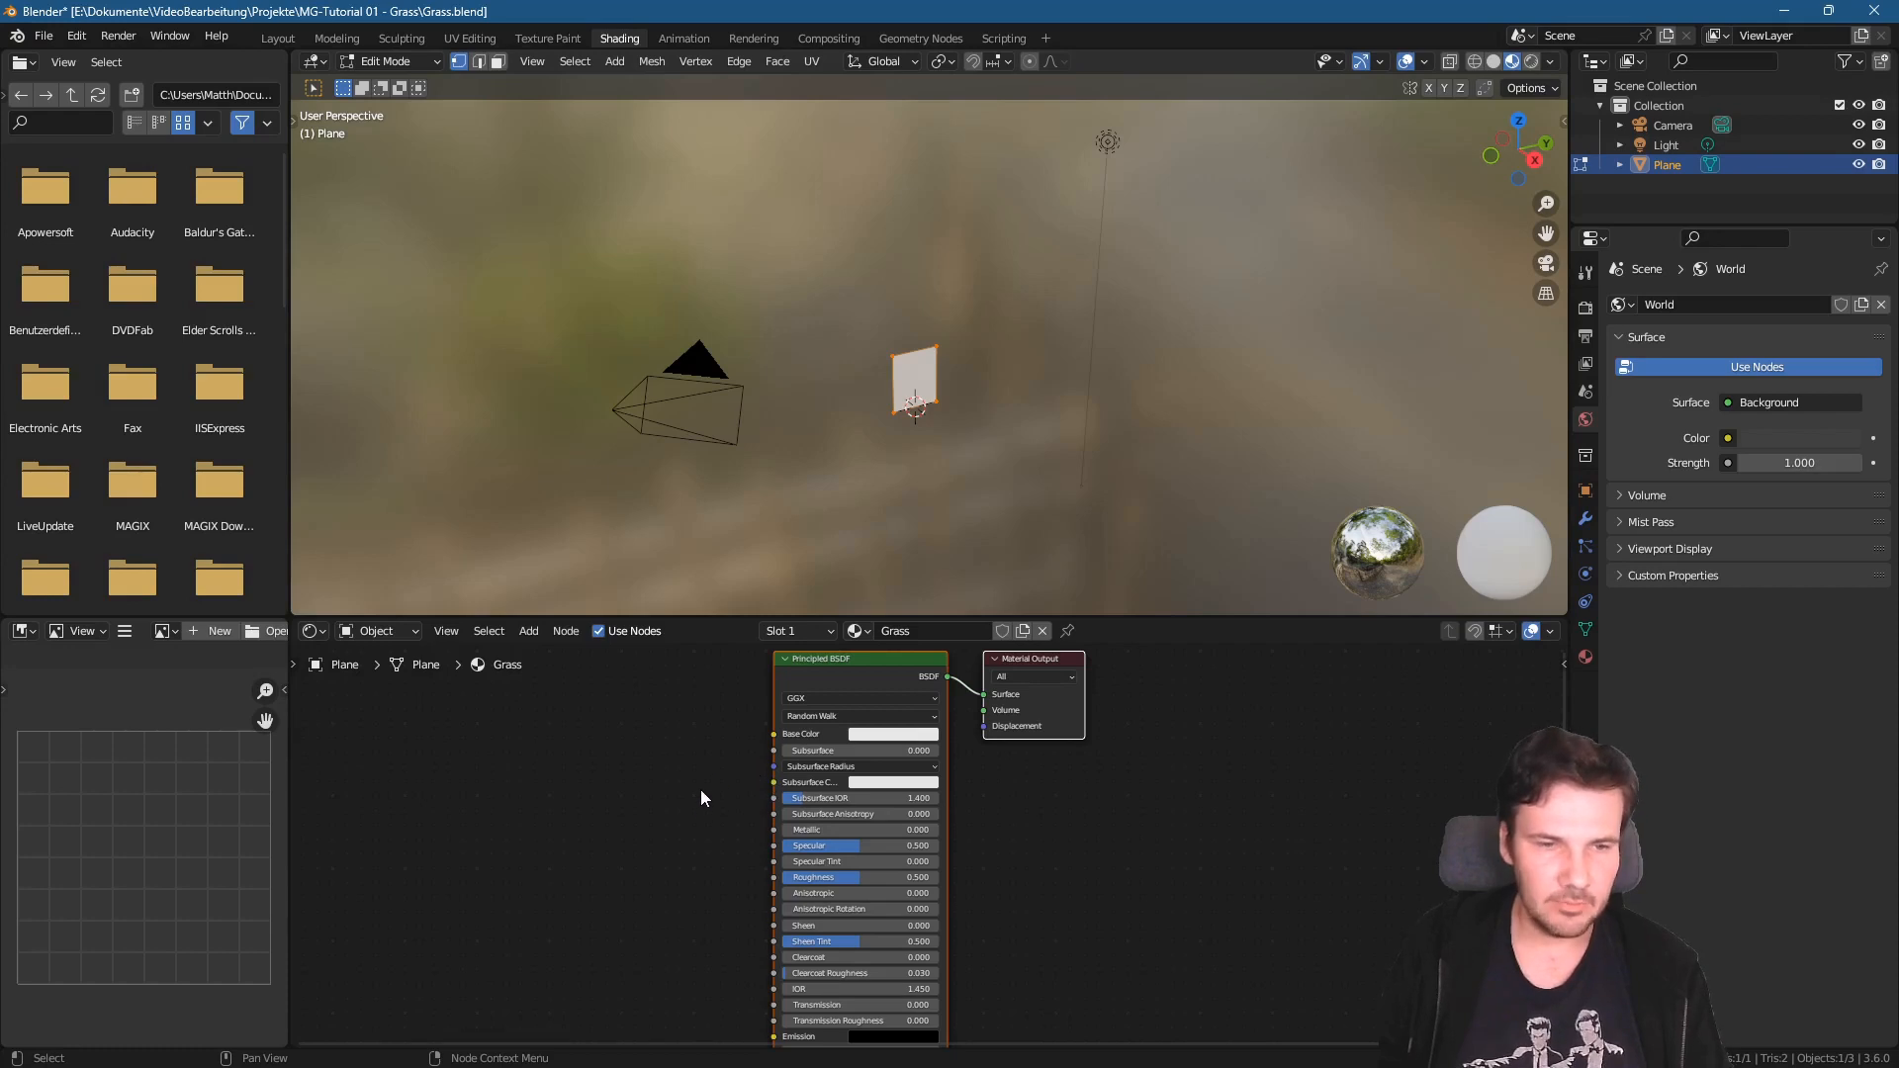
left_click(529, 631)
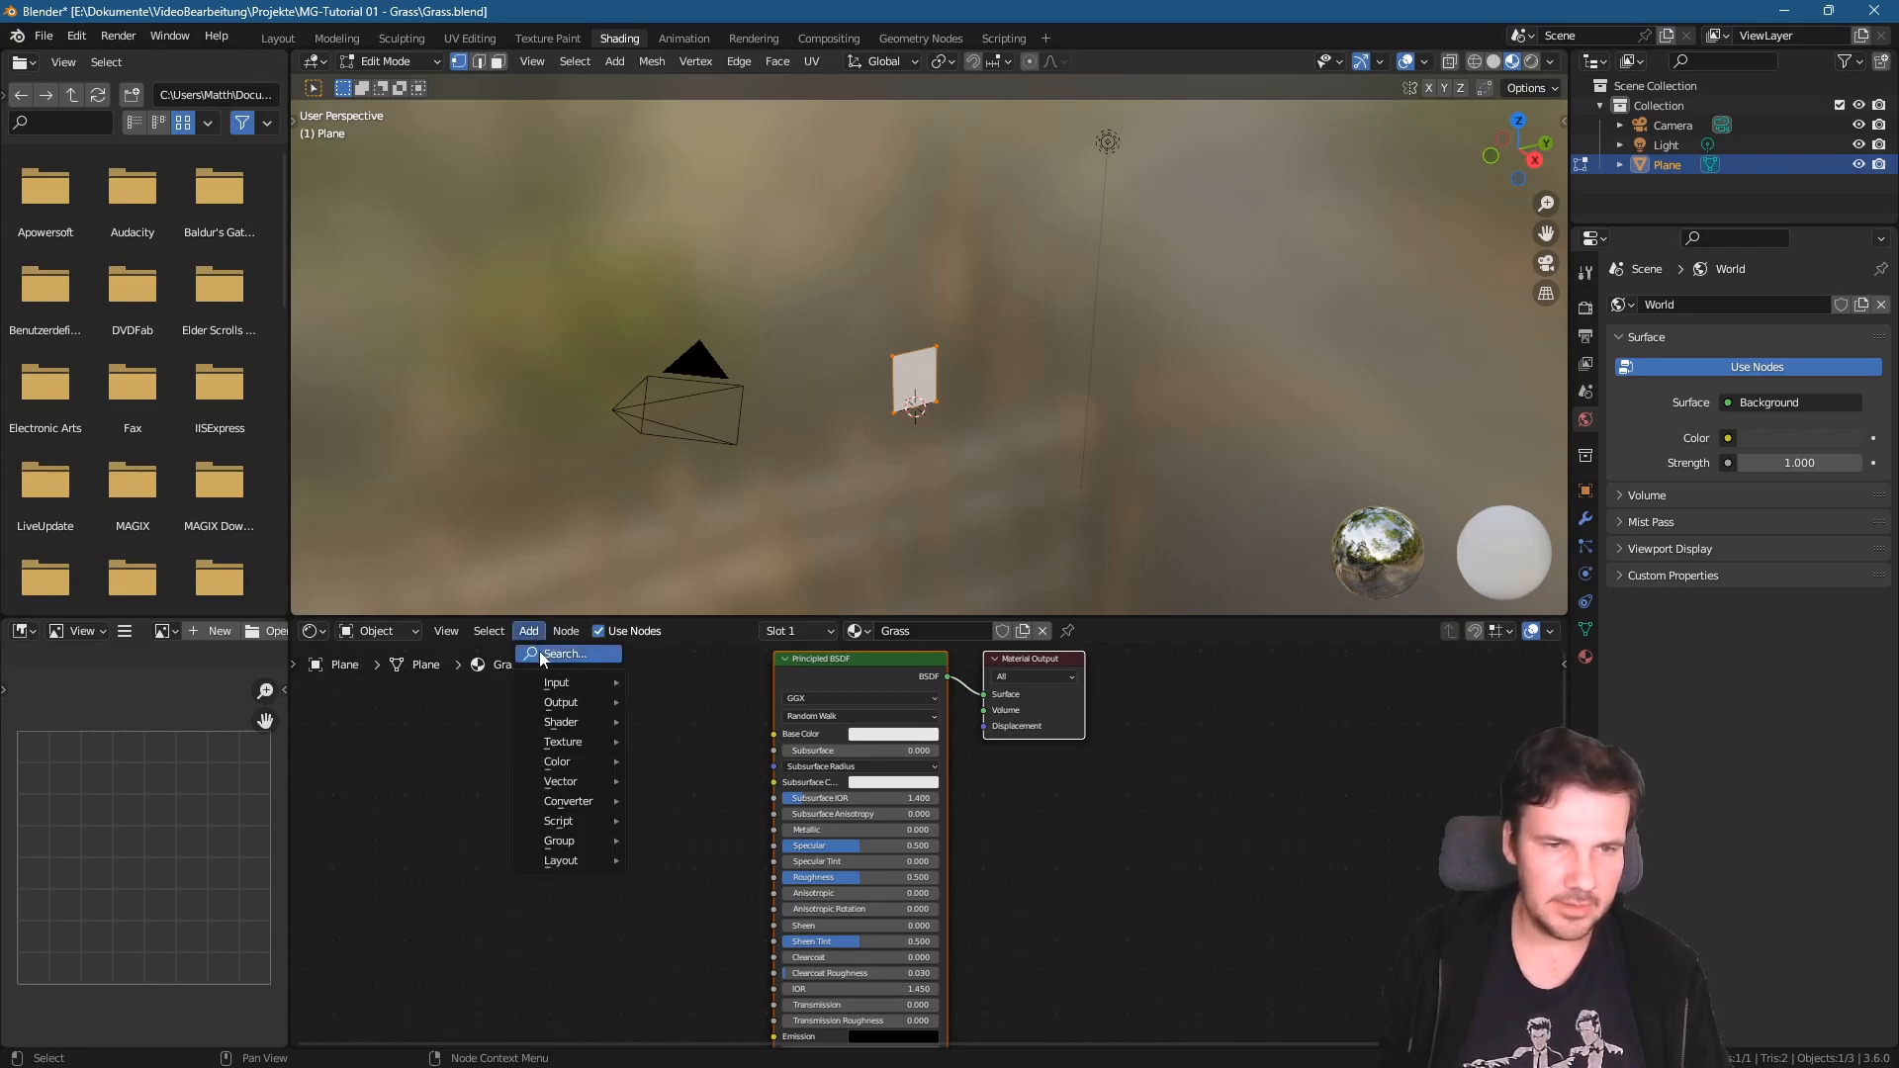
left_click(542, 655)
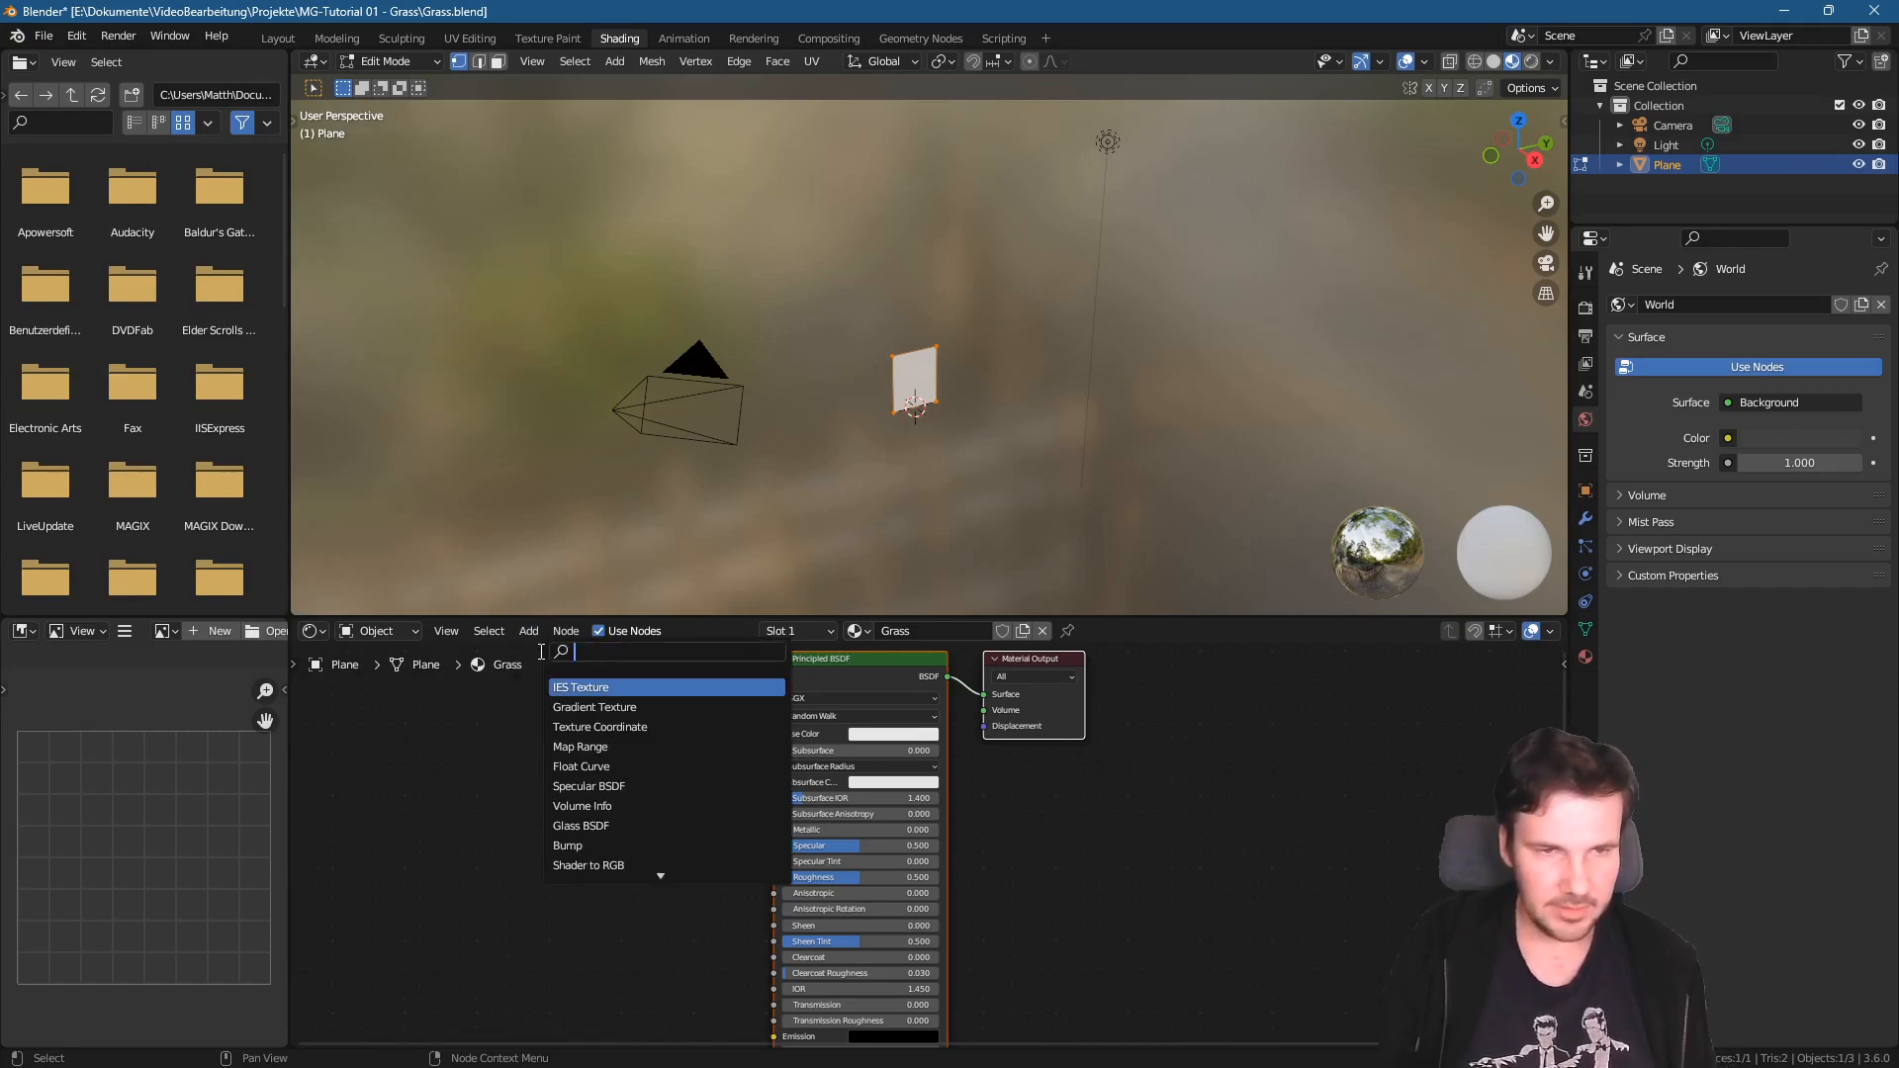
type("image")
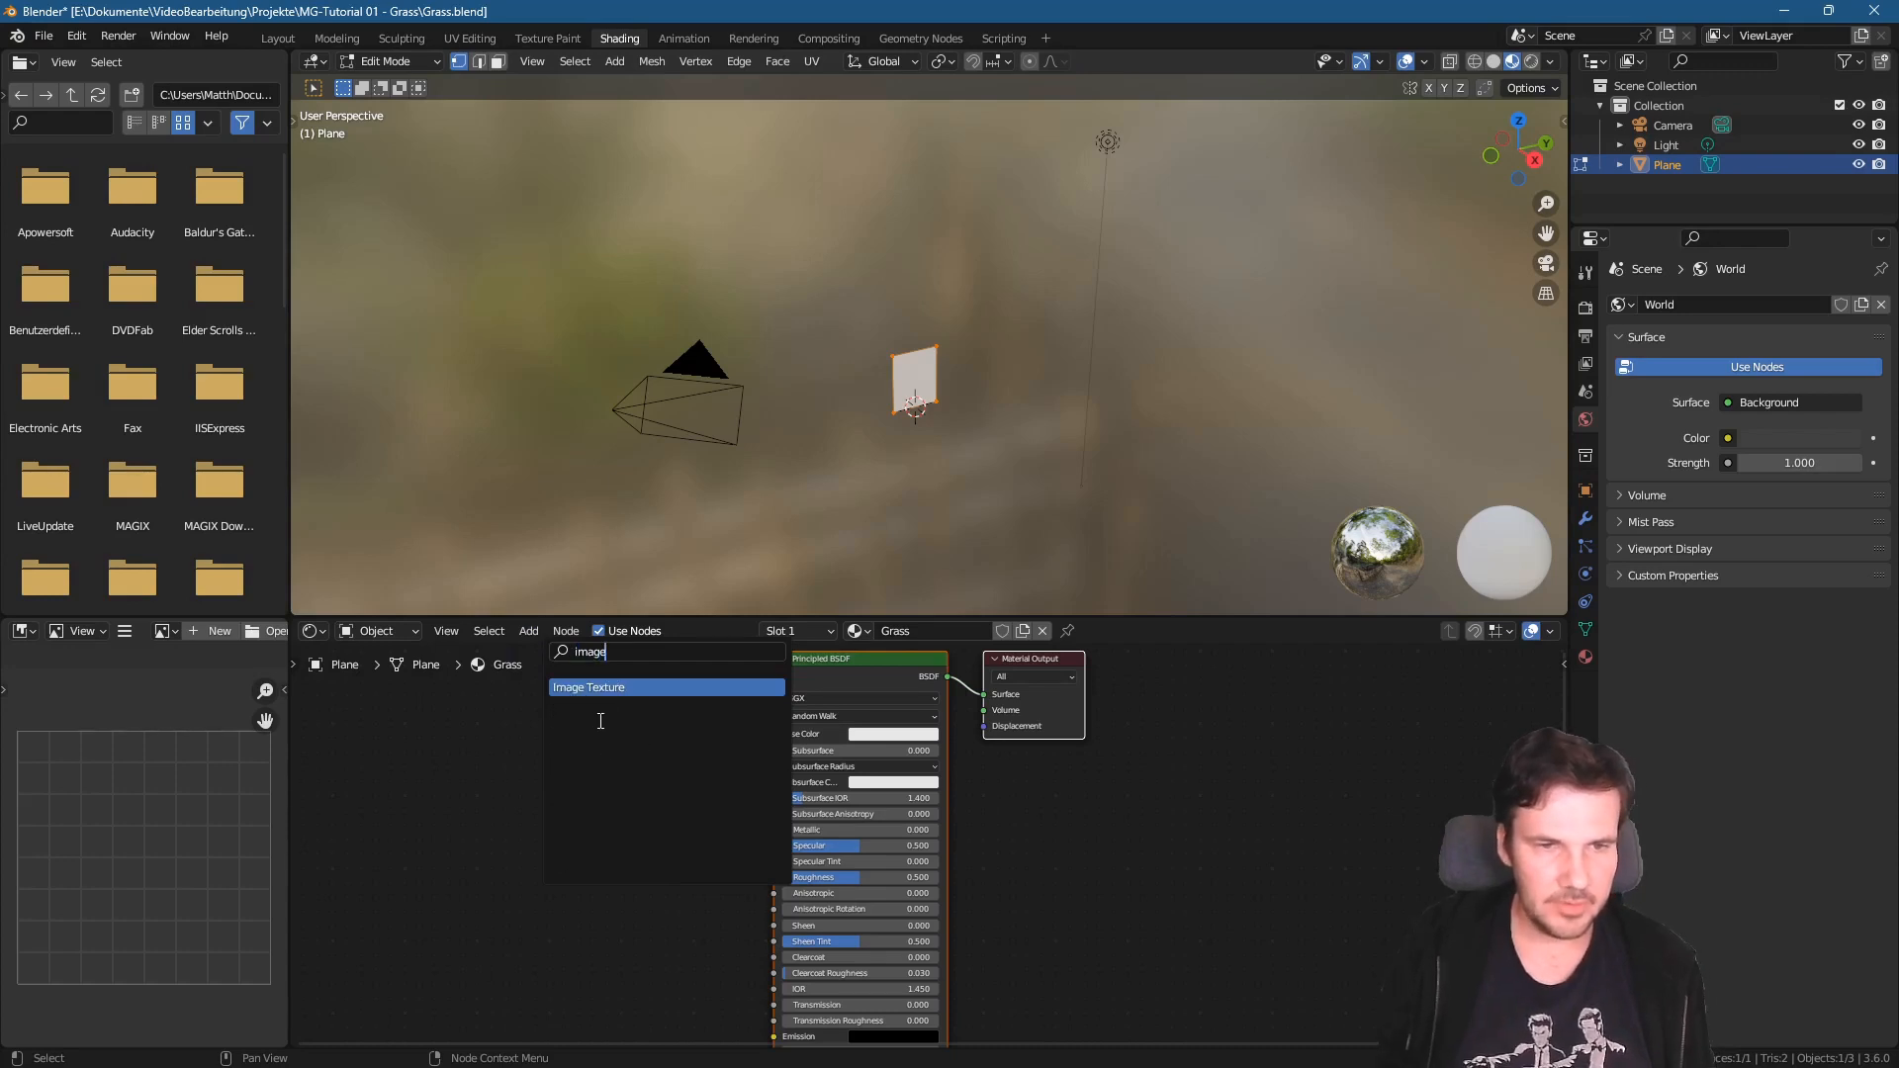
left_click(579, 690)
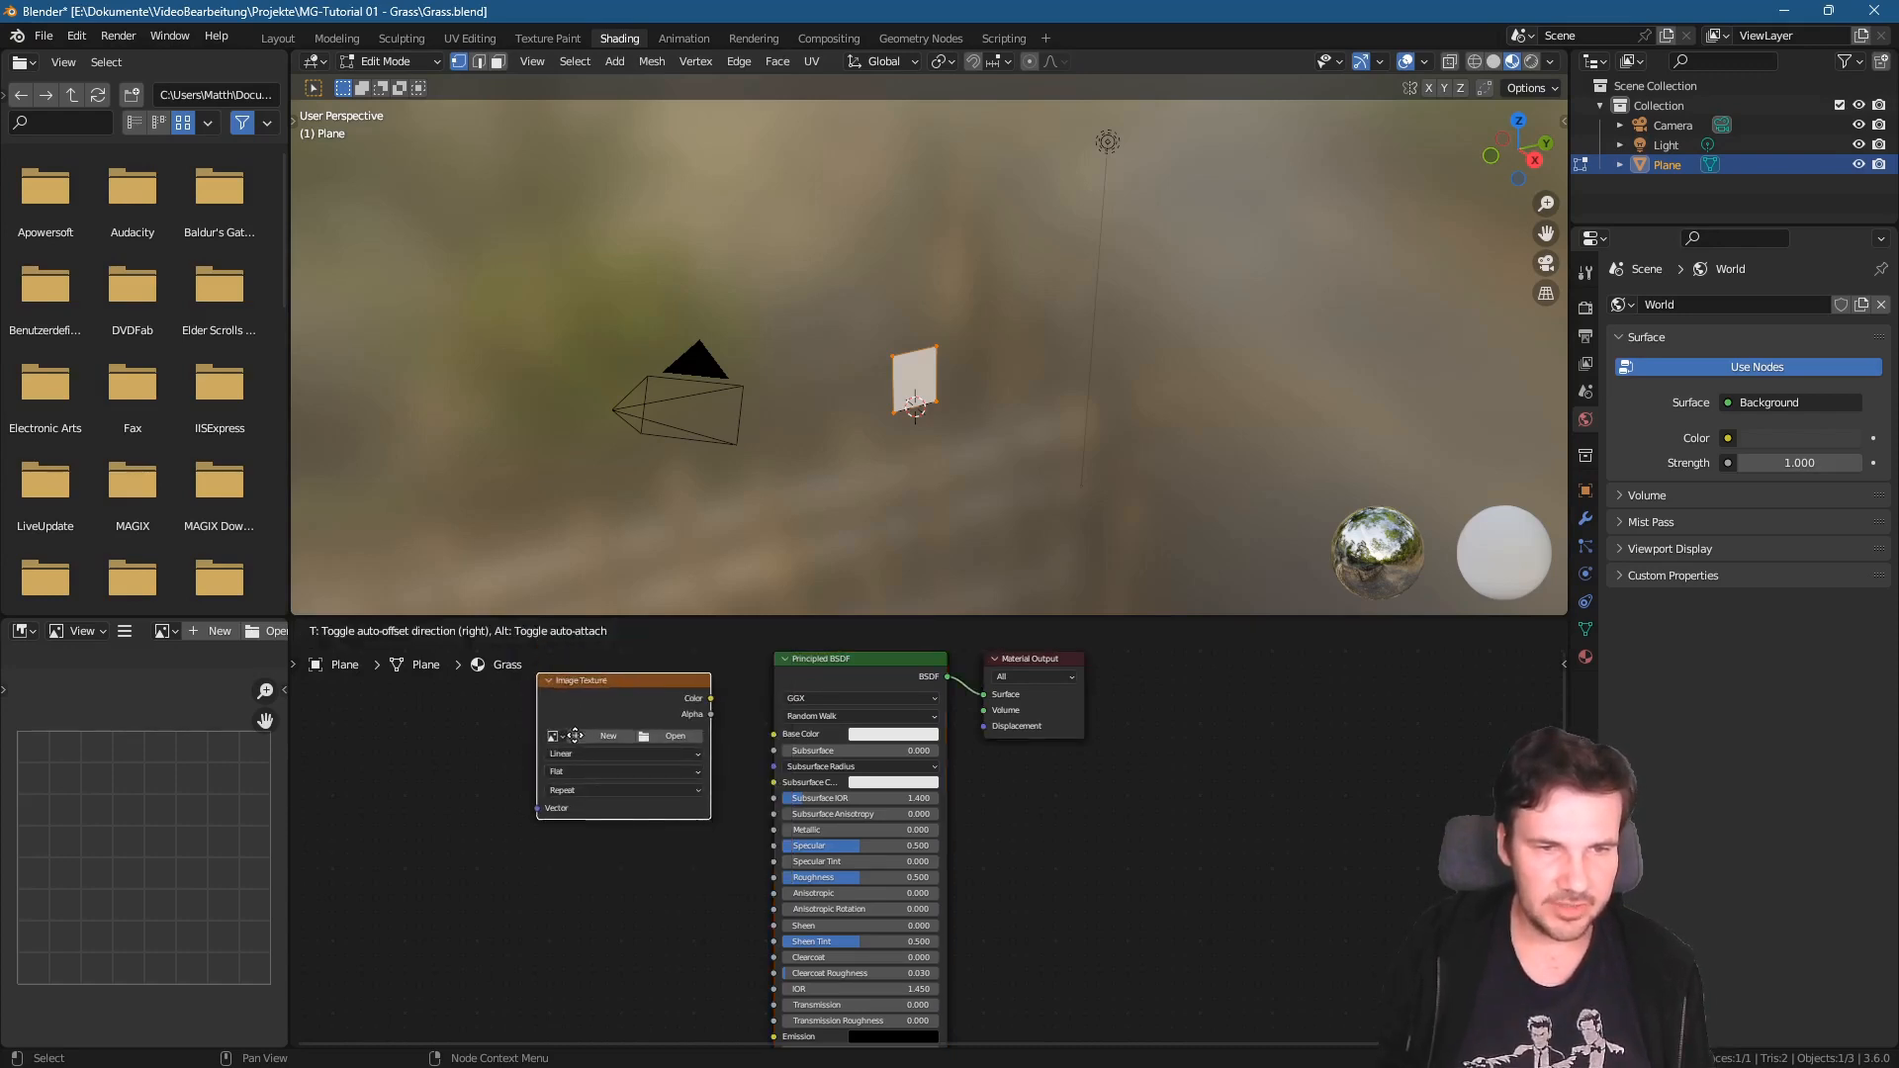
left_click(668, 762)
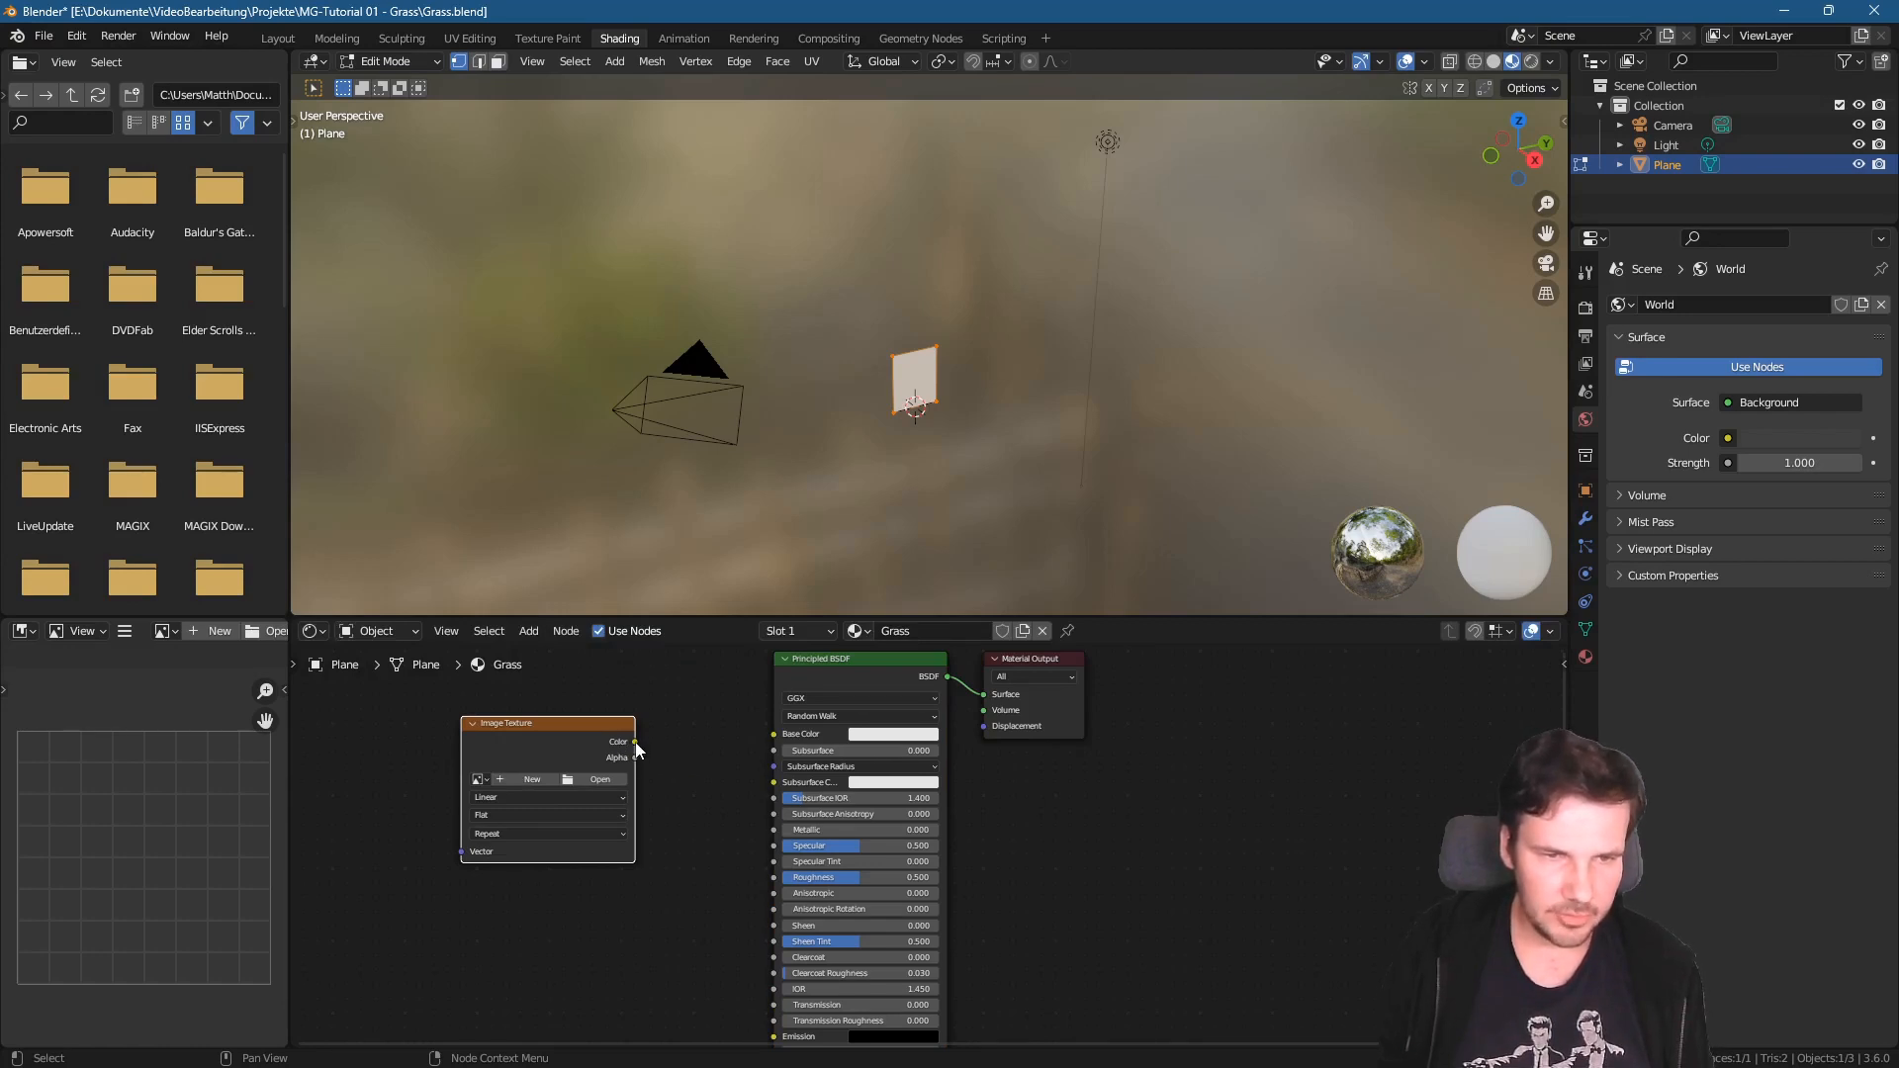
left_click_drag(636, 743, 771, 733)
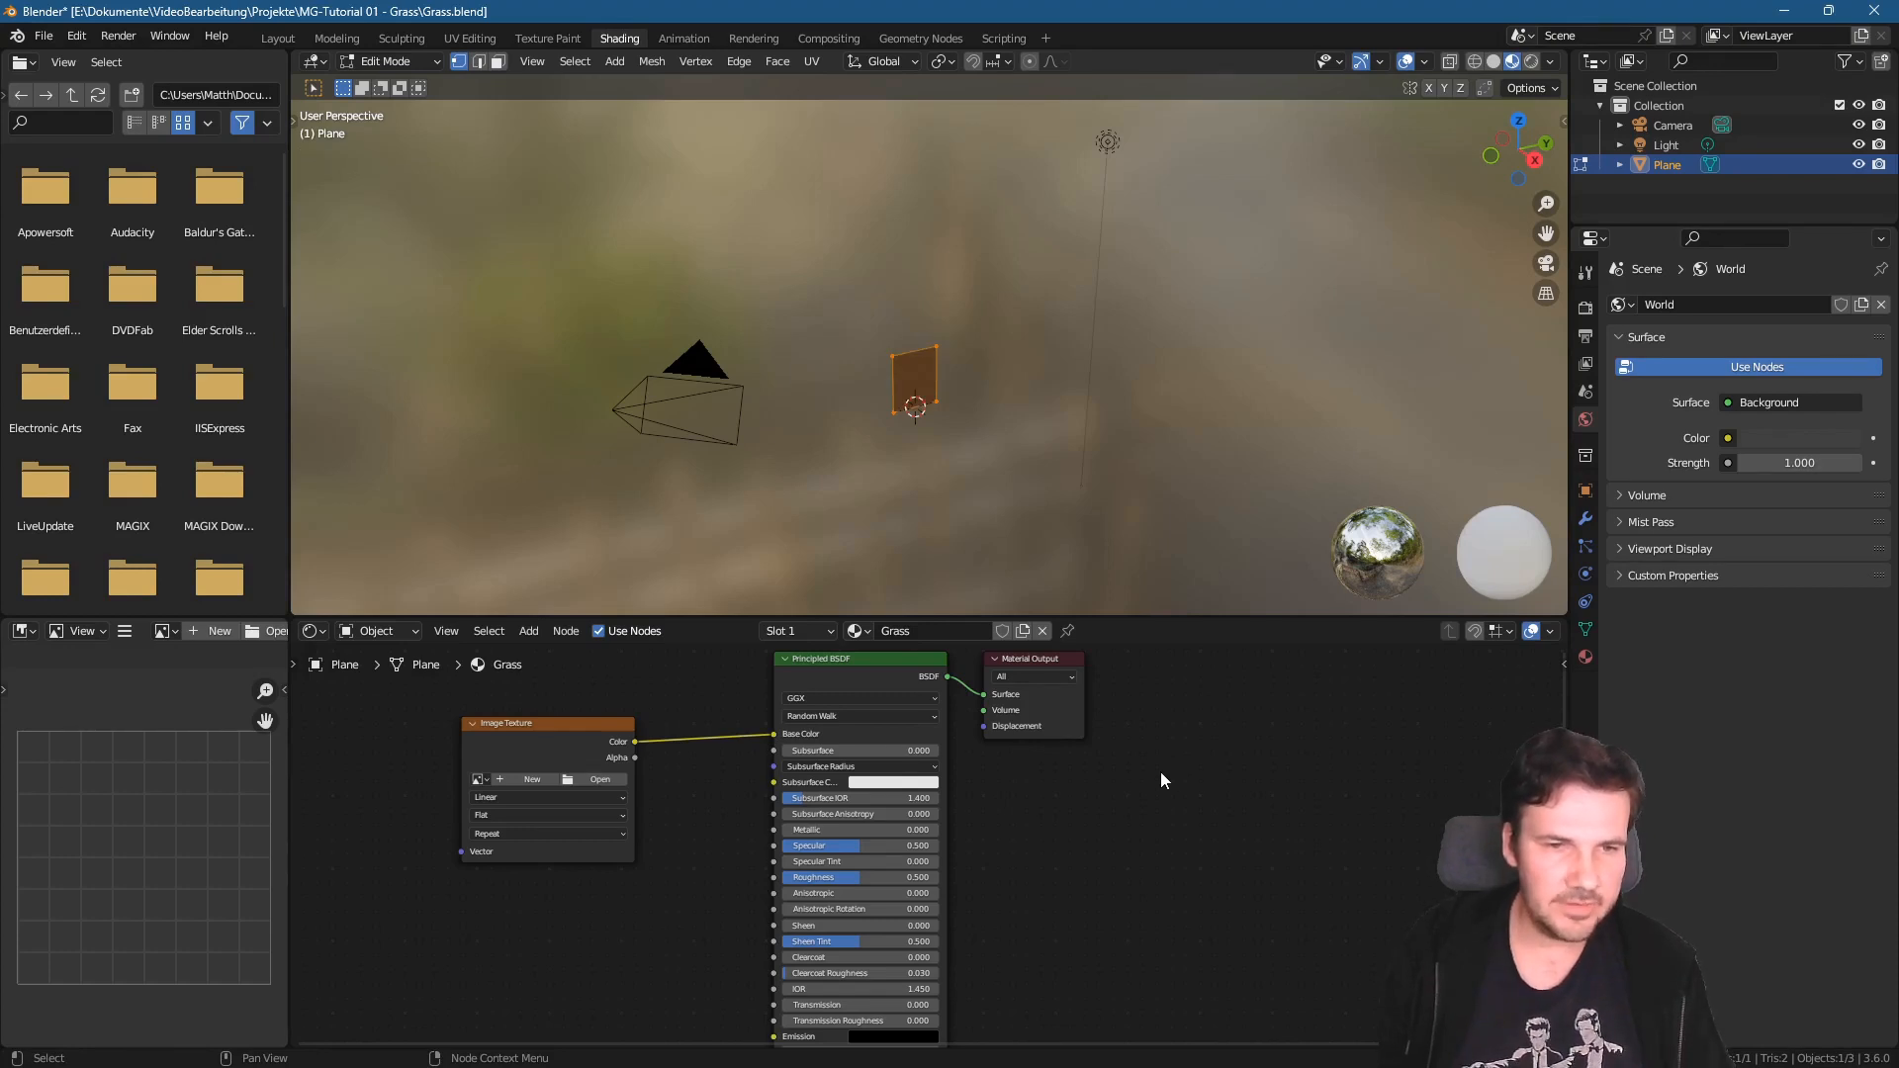
- Load Grass.dds from the Textures folder into the Image Texture node and view the textured plane up close
left_click(600, 781)
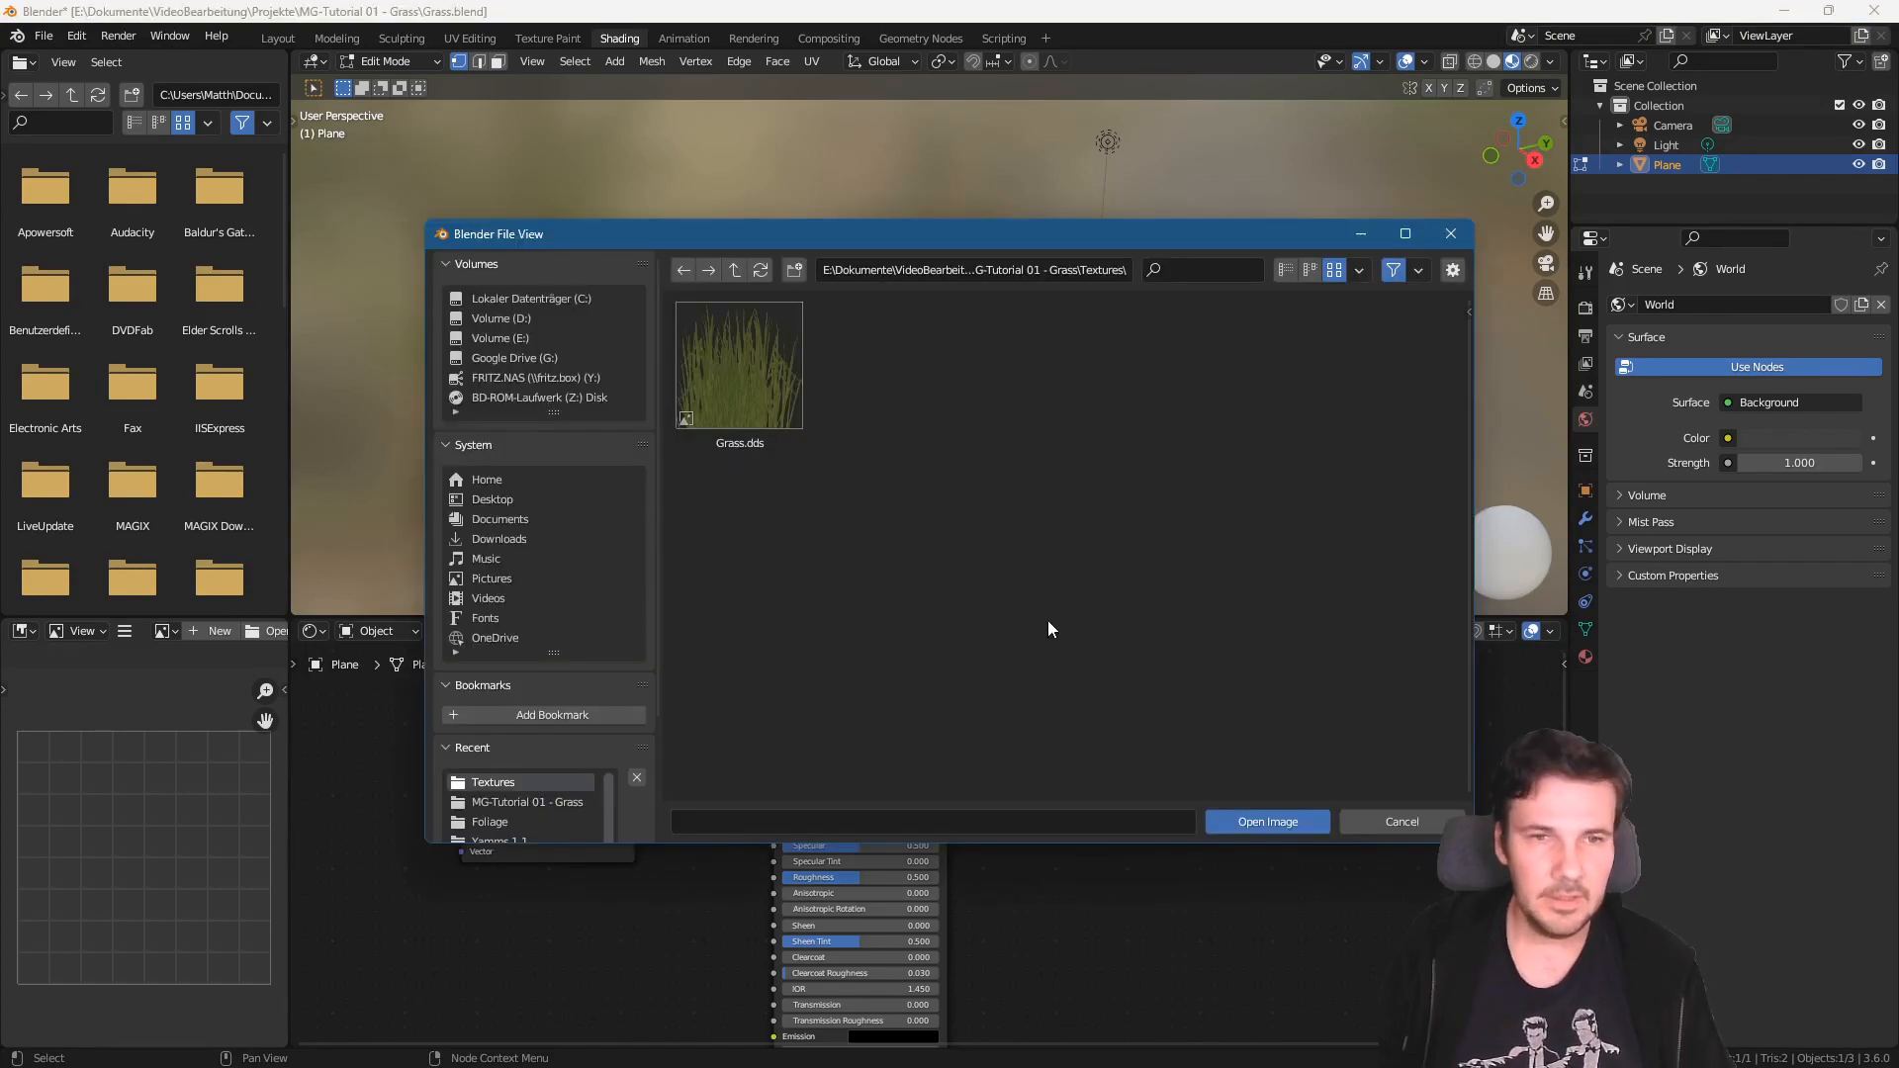
left_click(773, 398)
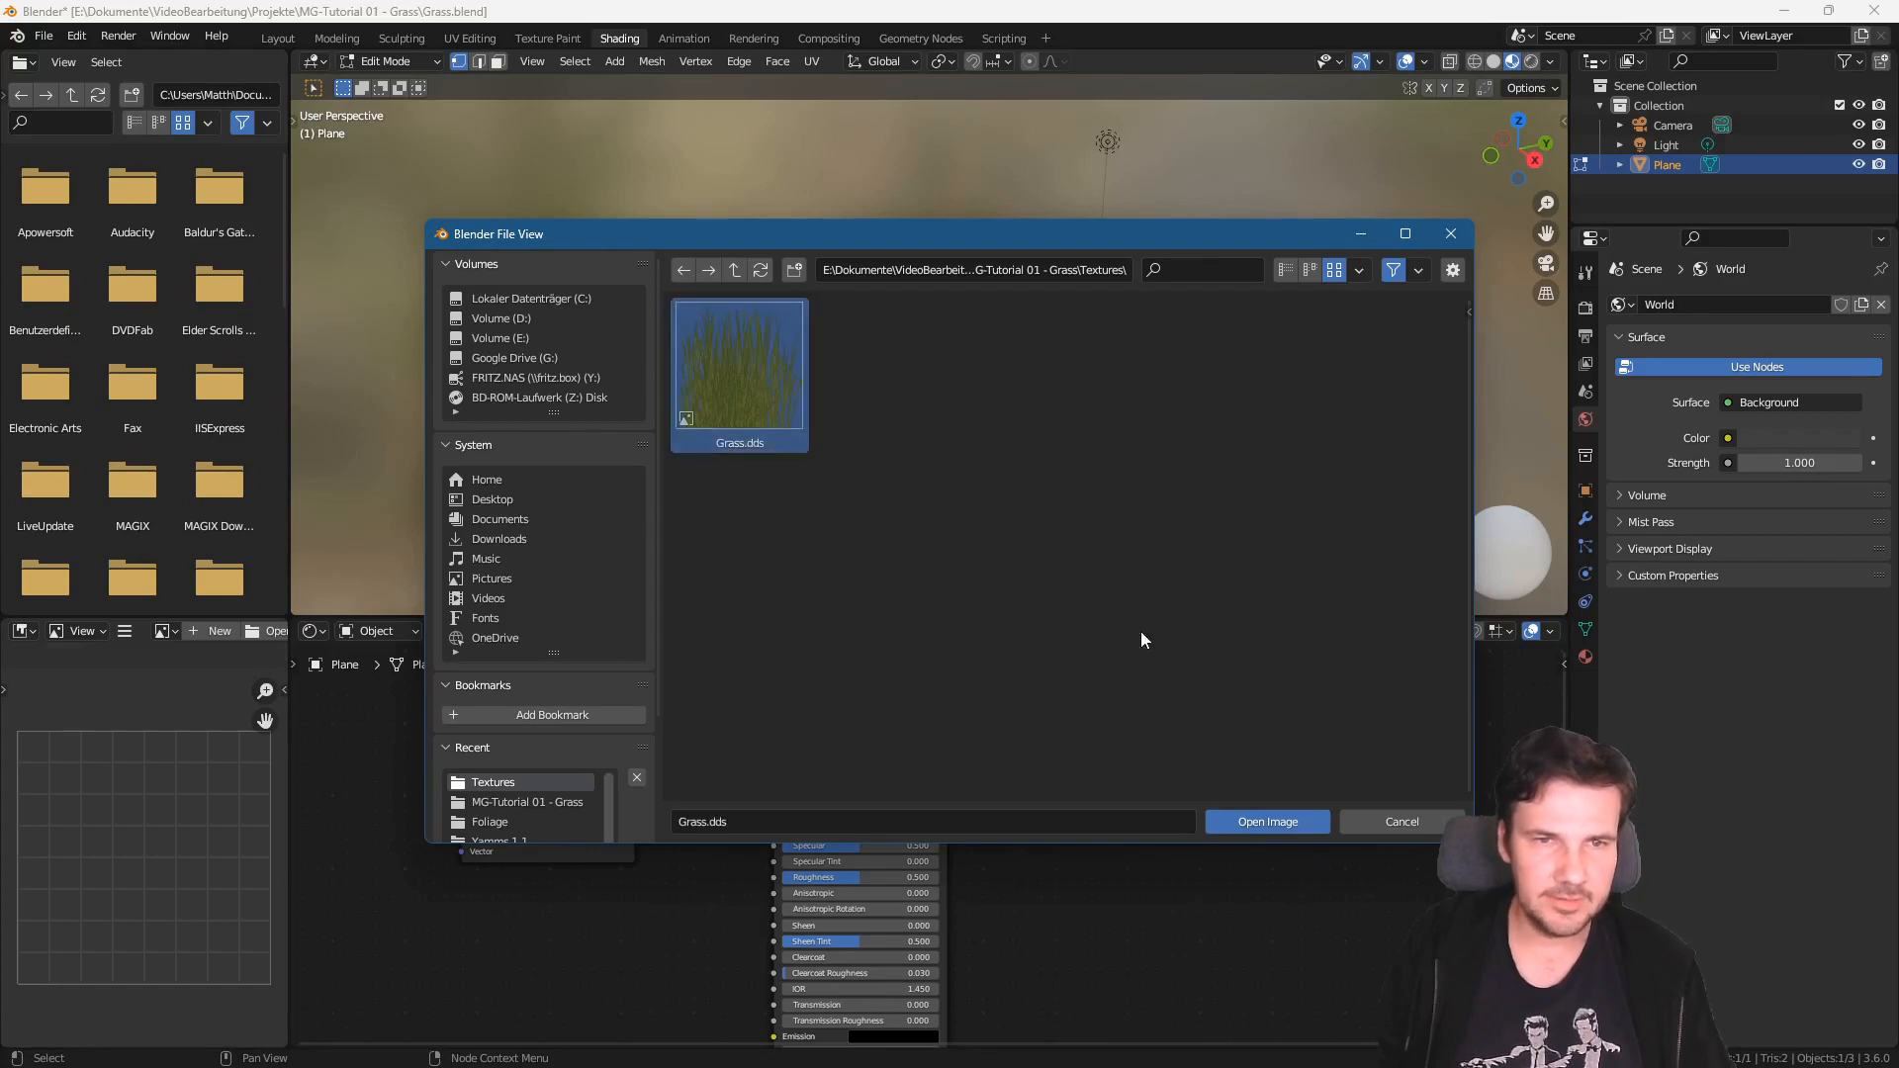
left_click(1292, 822)
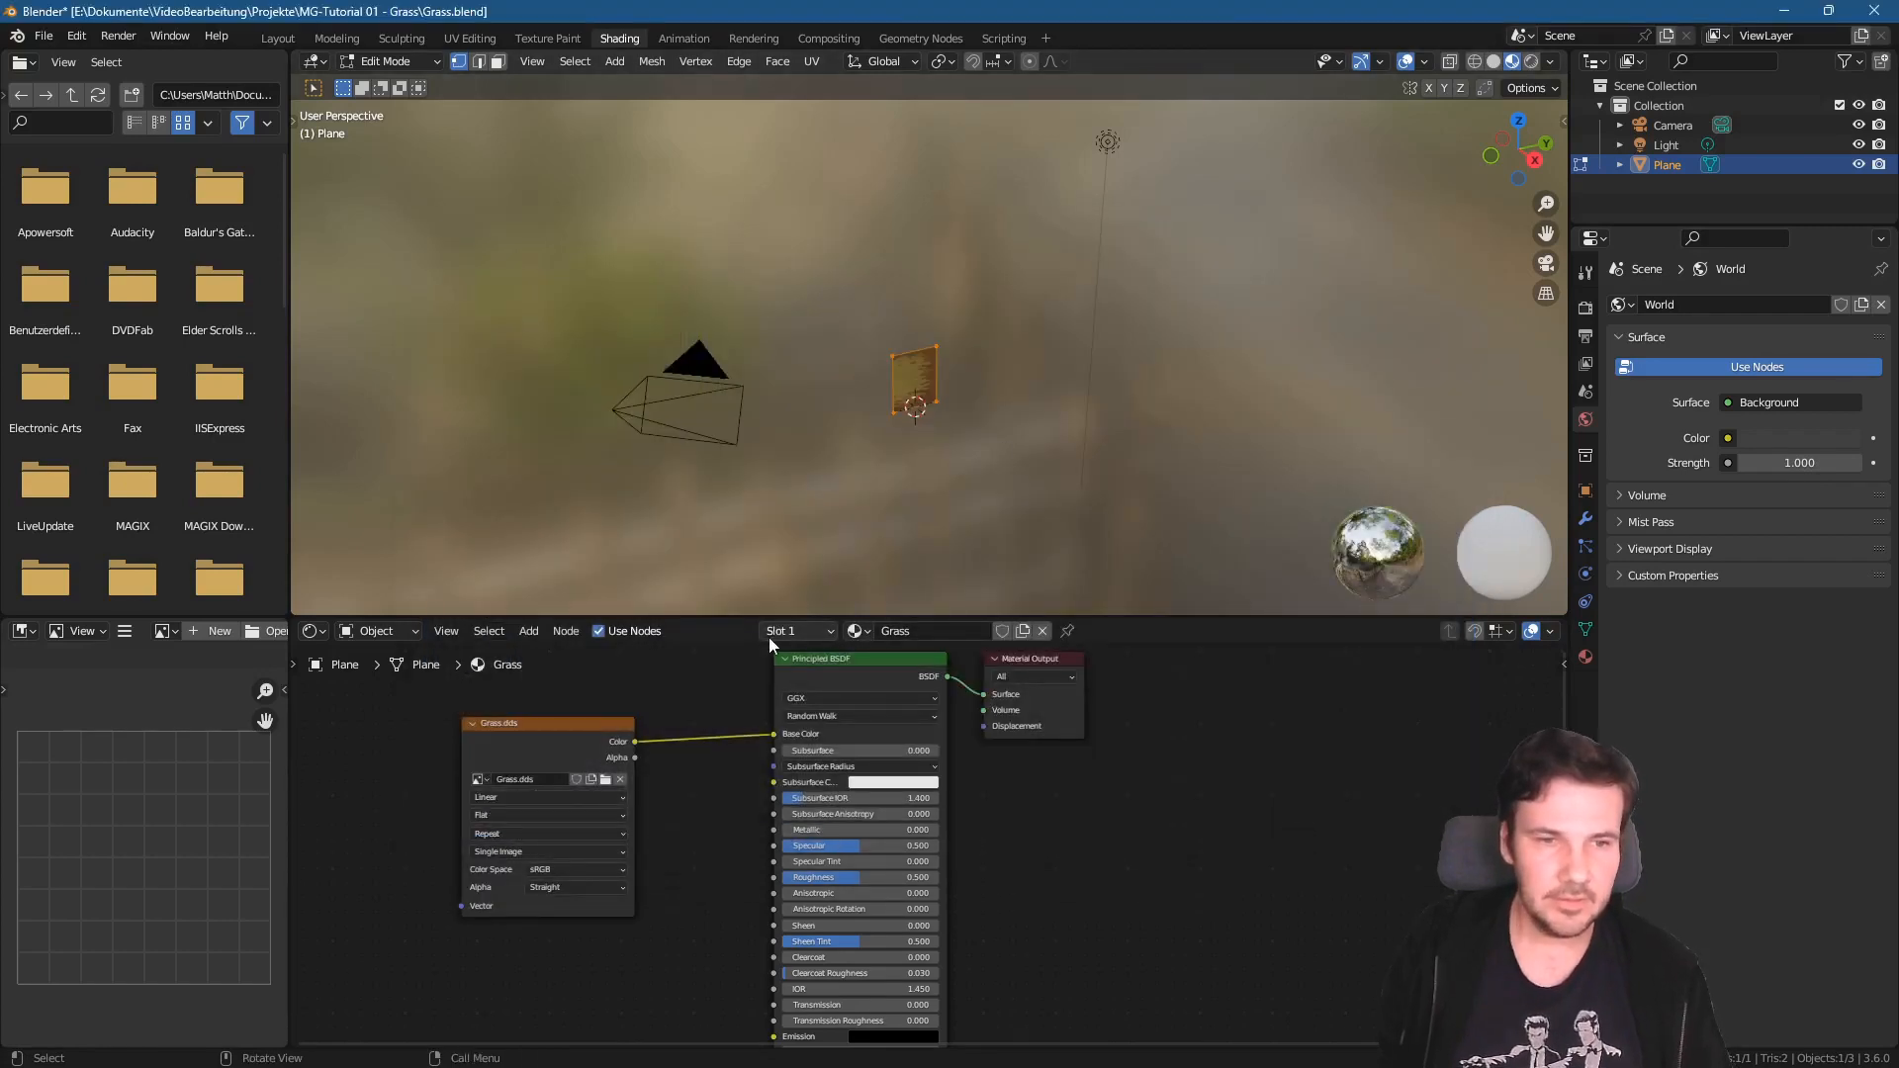
scroll(920, 408, "up", 8)
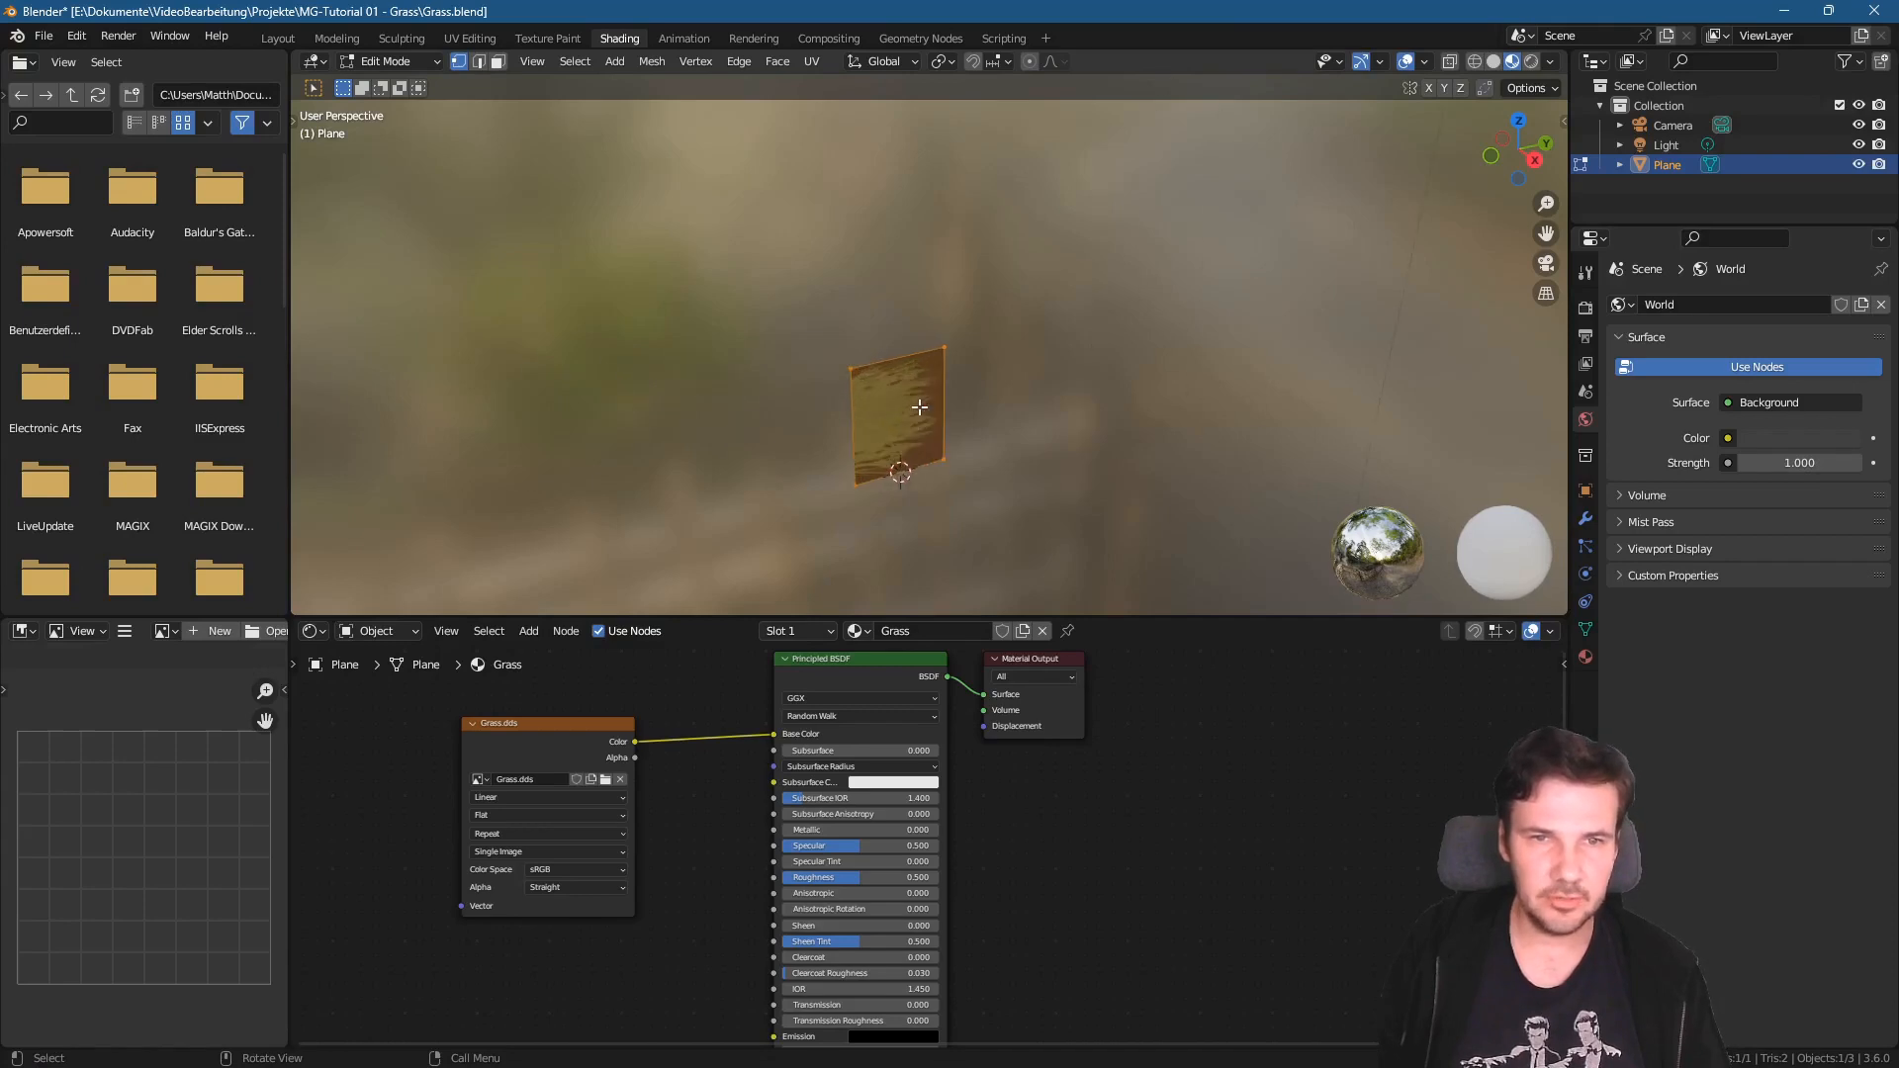
middle_click_drag(911, 441, 920, 358, "shift")
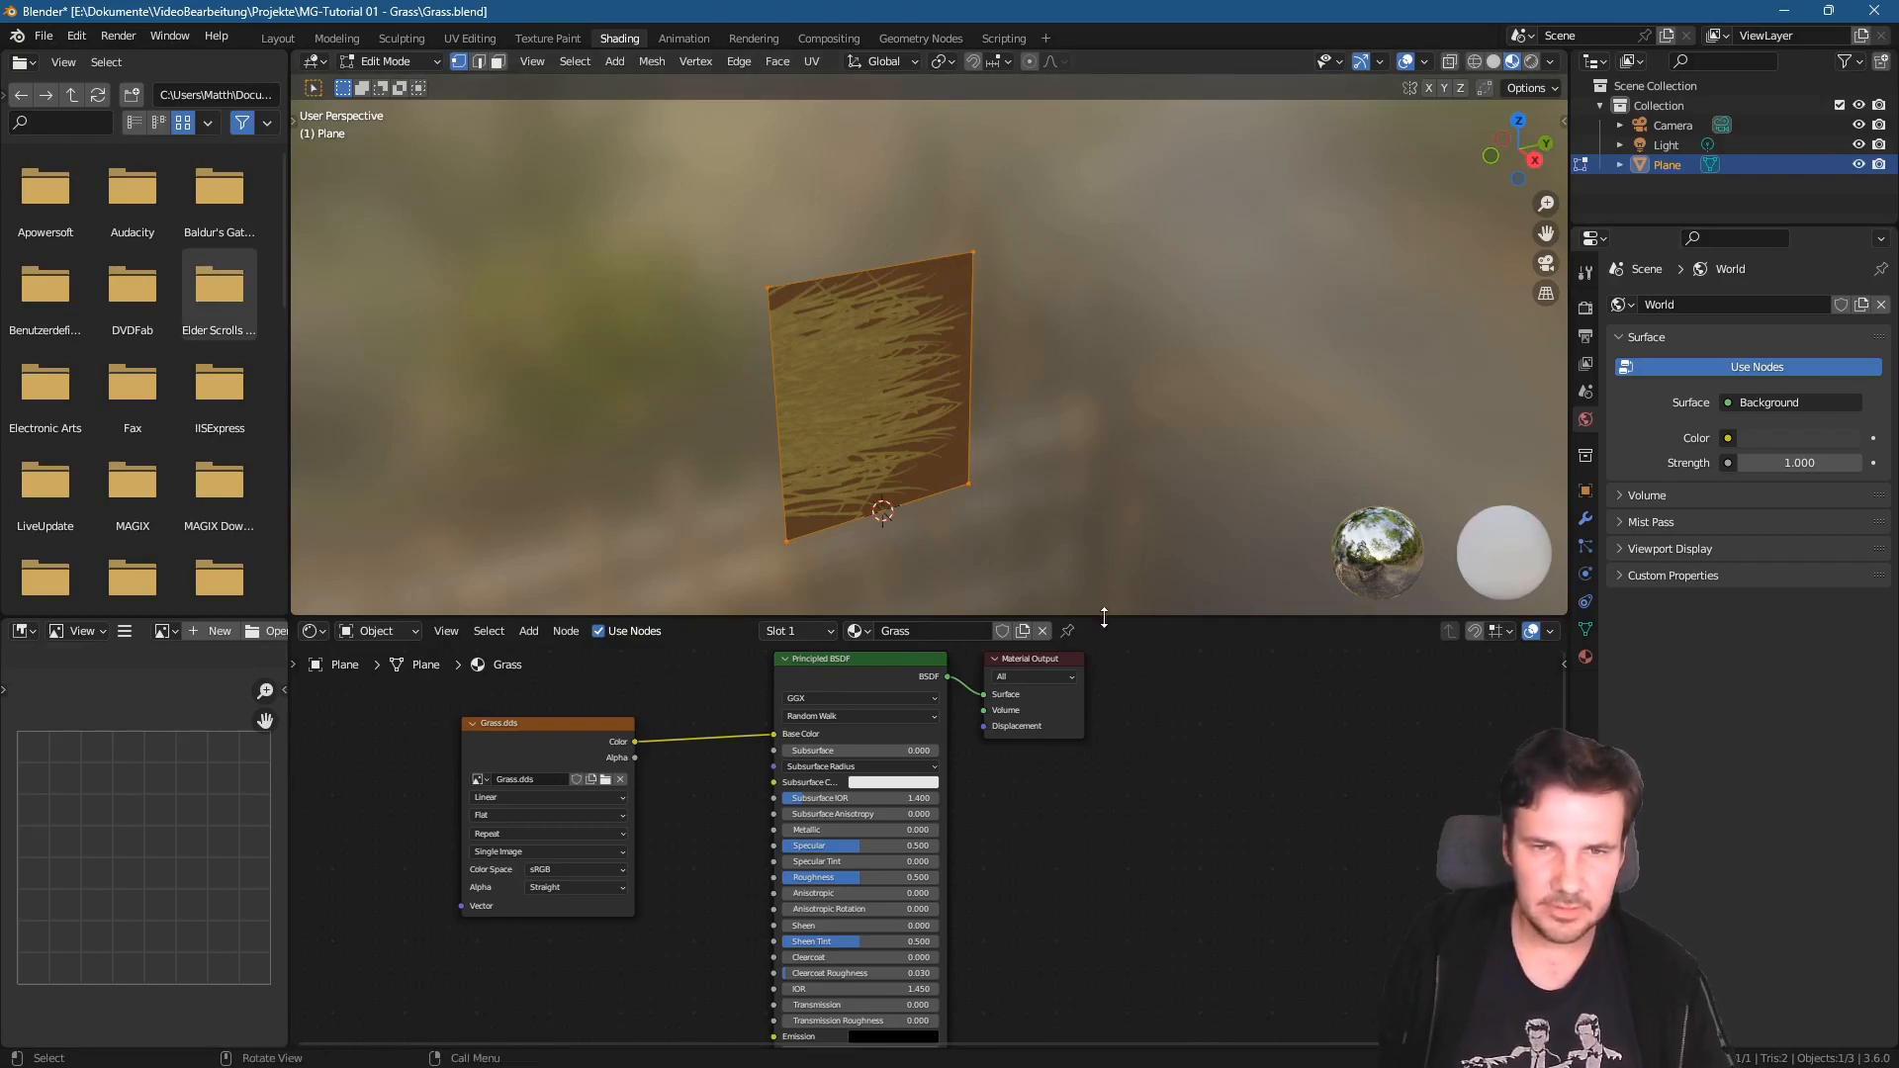
- Enlarge the node editor and connect the Grass.dds node's Alpha output to the Principled BSDF's Alpha input
left_click_drag(1104, 618, 1101, 563)
middle_click_drag(728, 720, 619, 681)
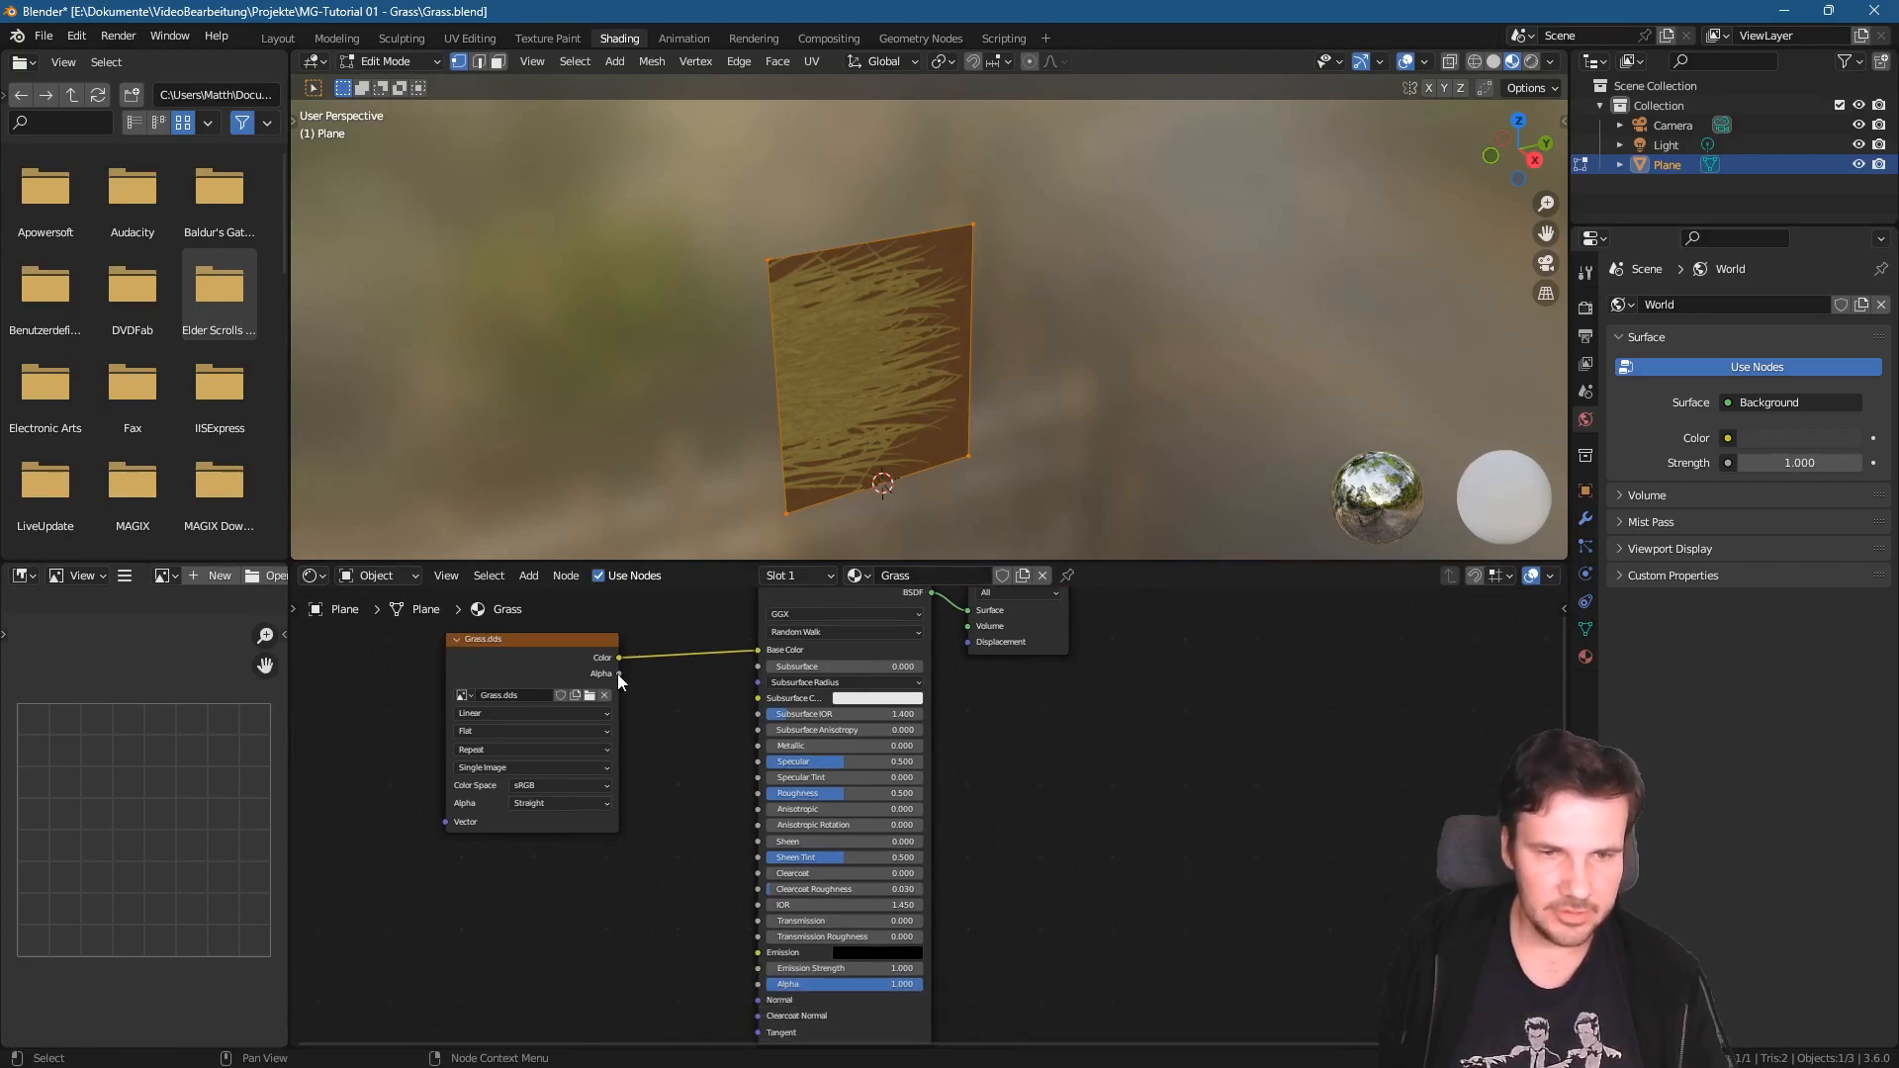
left_click_drag(618, 673, 760, 847)
middle_click_drag(1088, 811, 1088, 921)
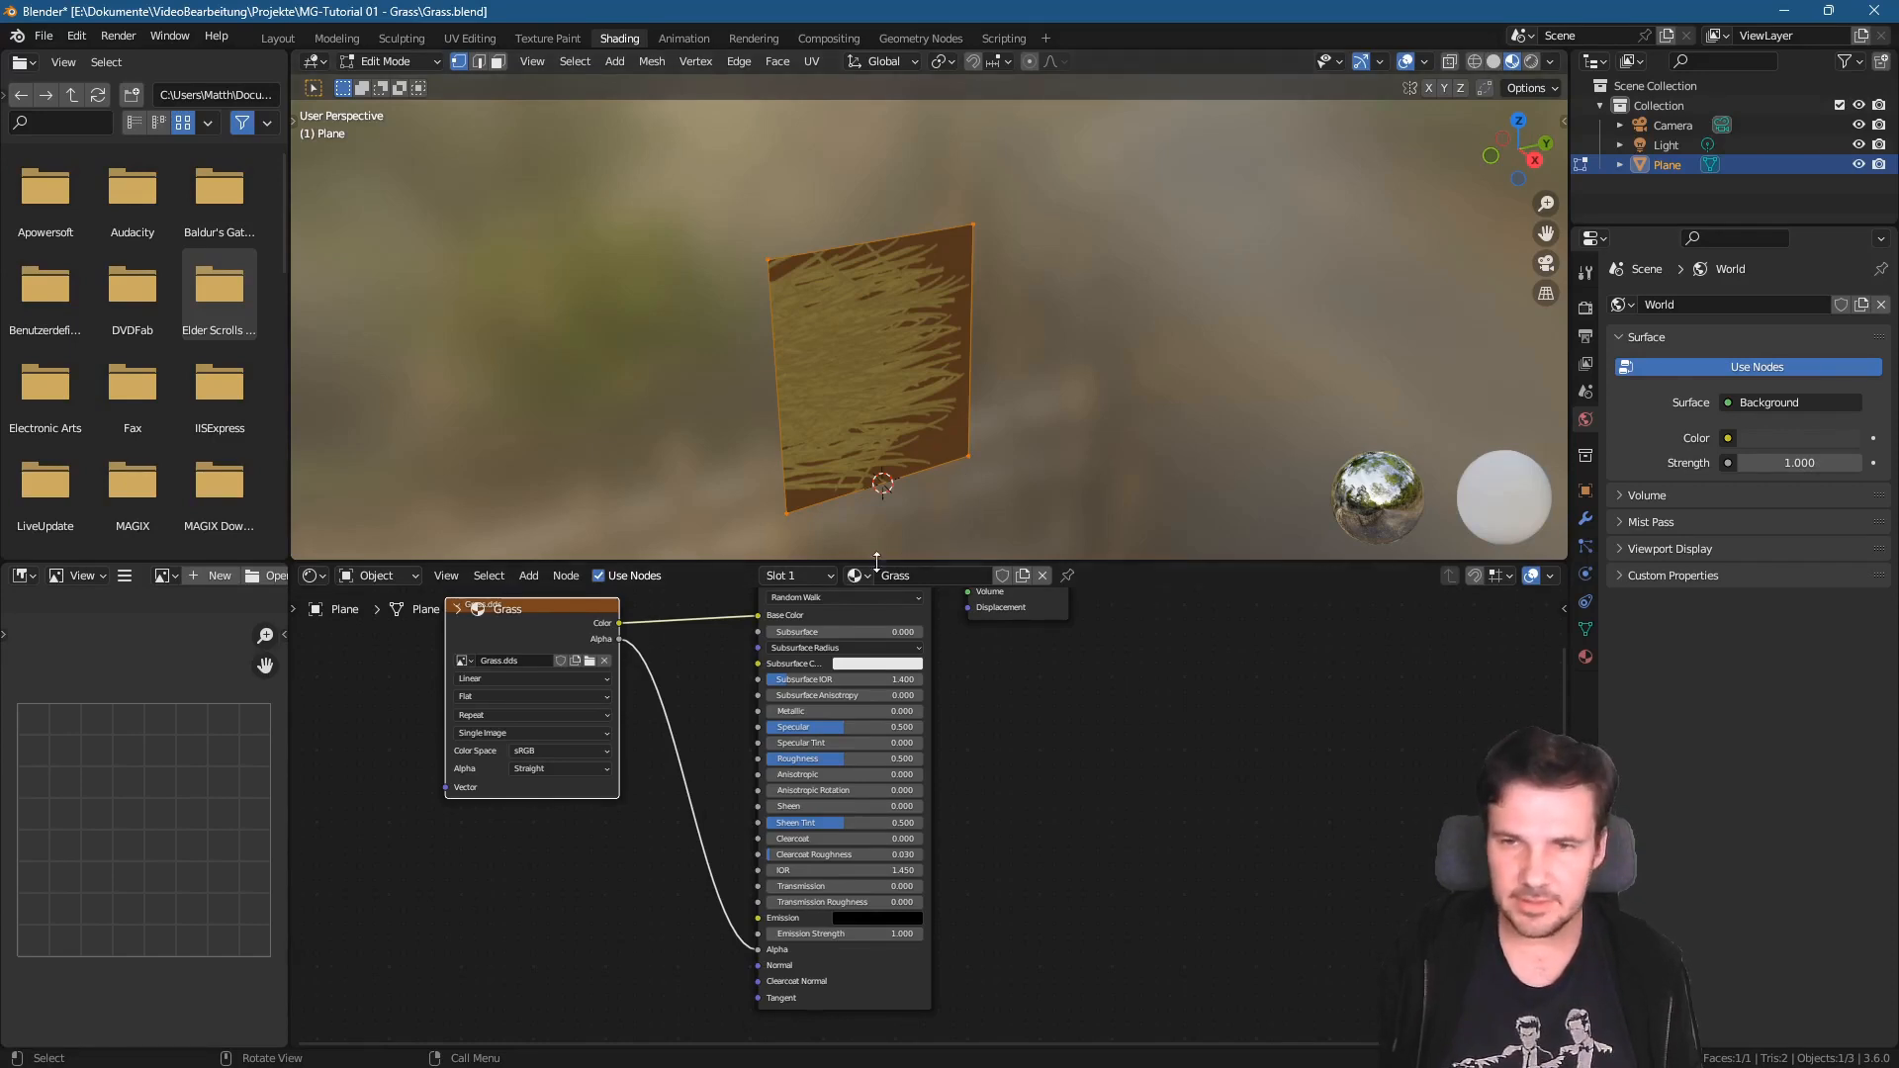
- Set the Grass material's Blend Mode to Alpha Clip in its settings
left_click(1585, 657)
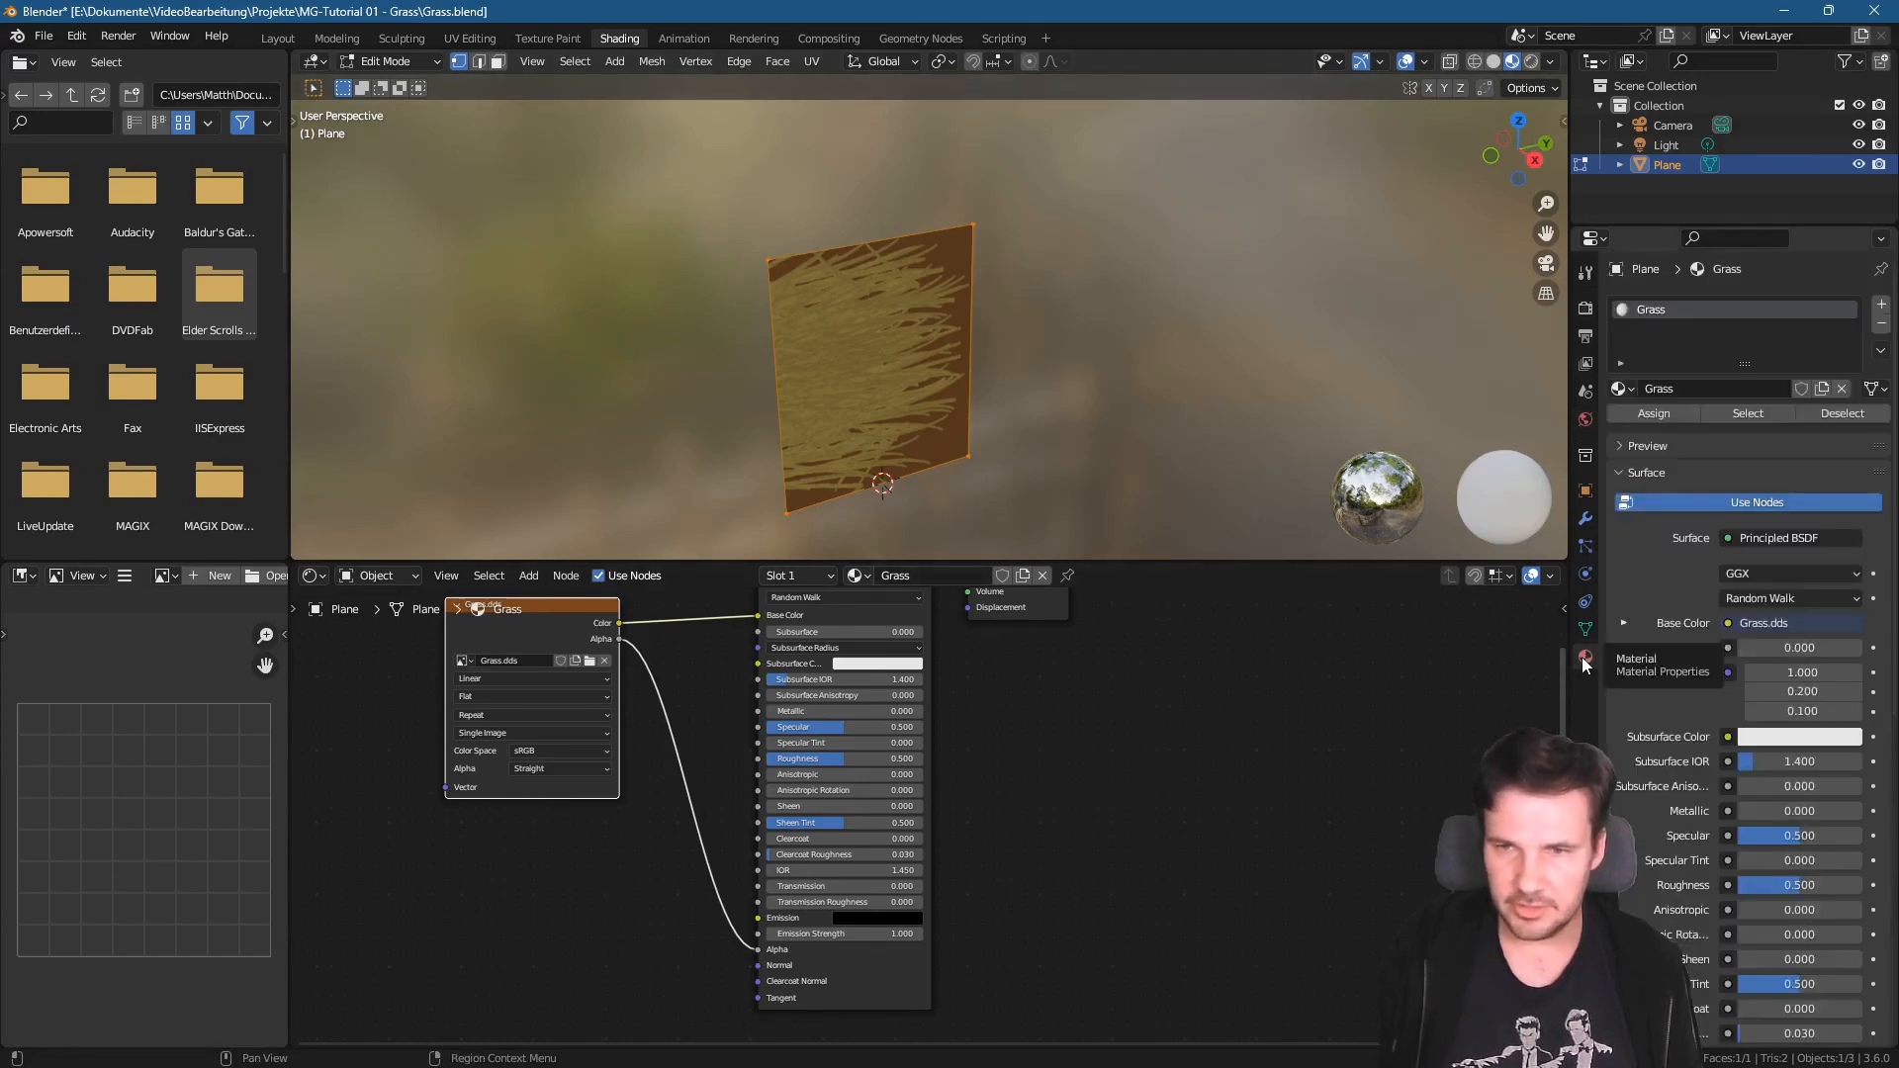
left_click(1613, 473)
left_click(1616, 525)
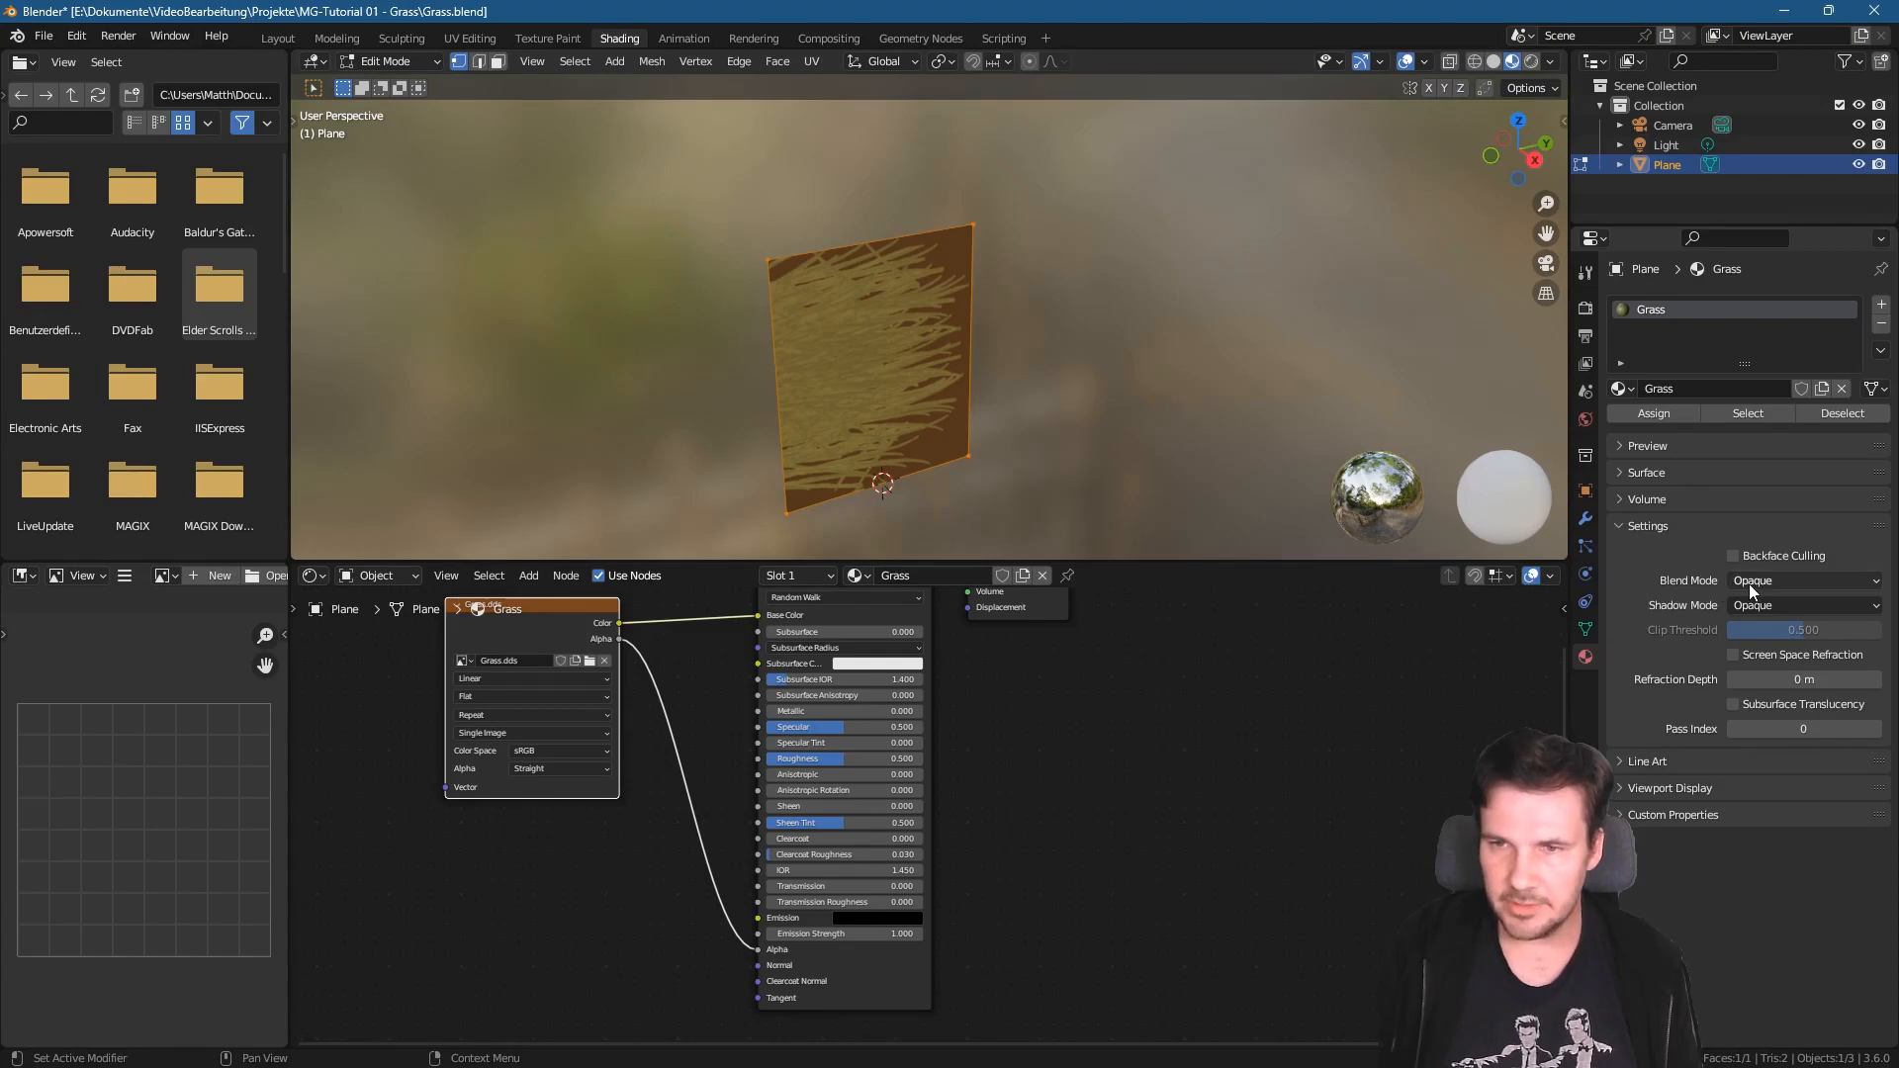
left_click(1785, 585)
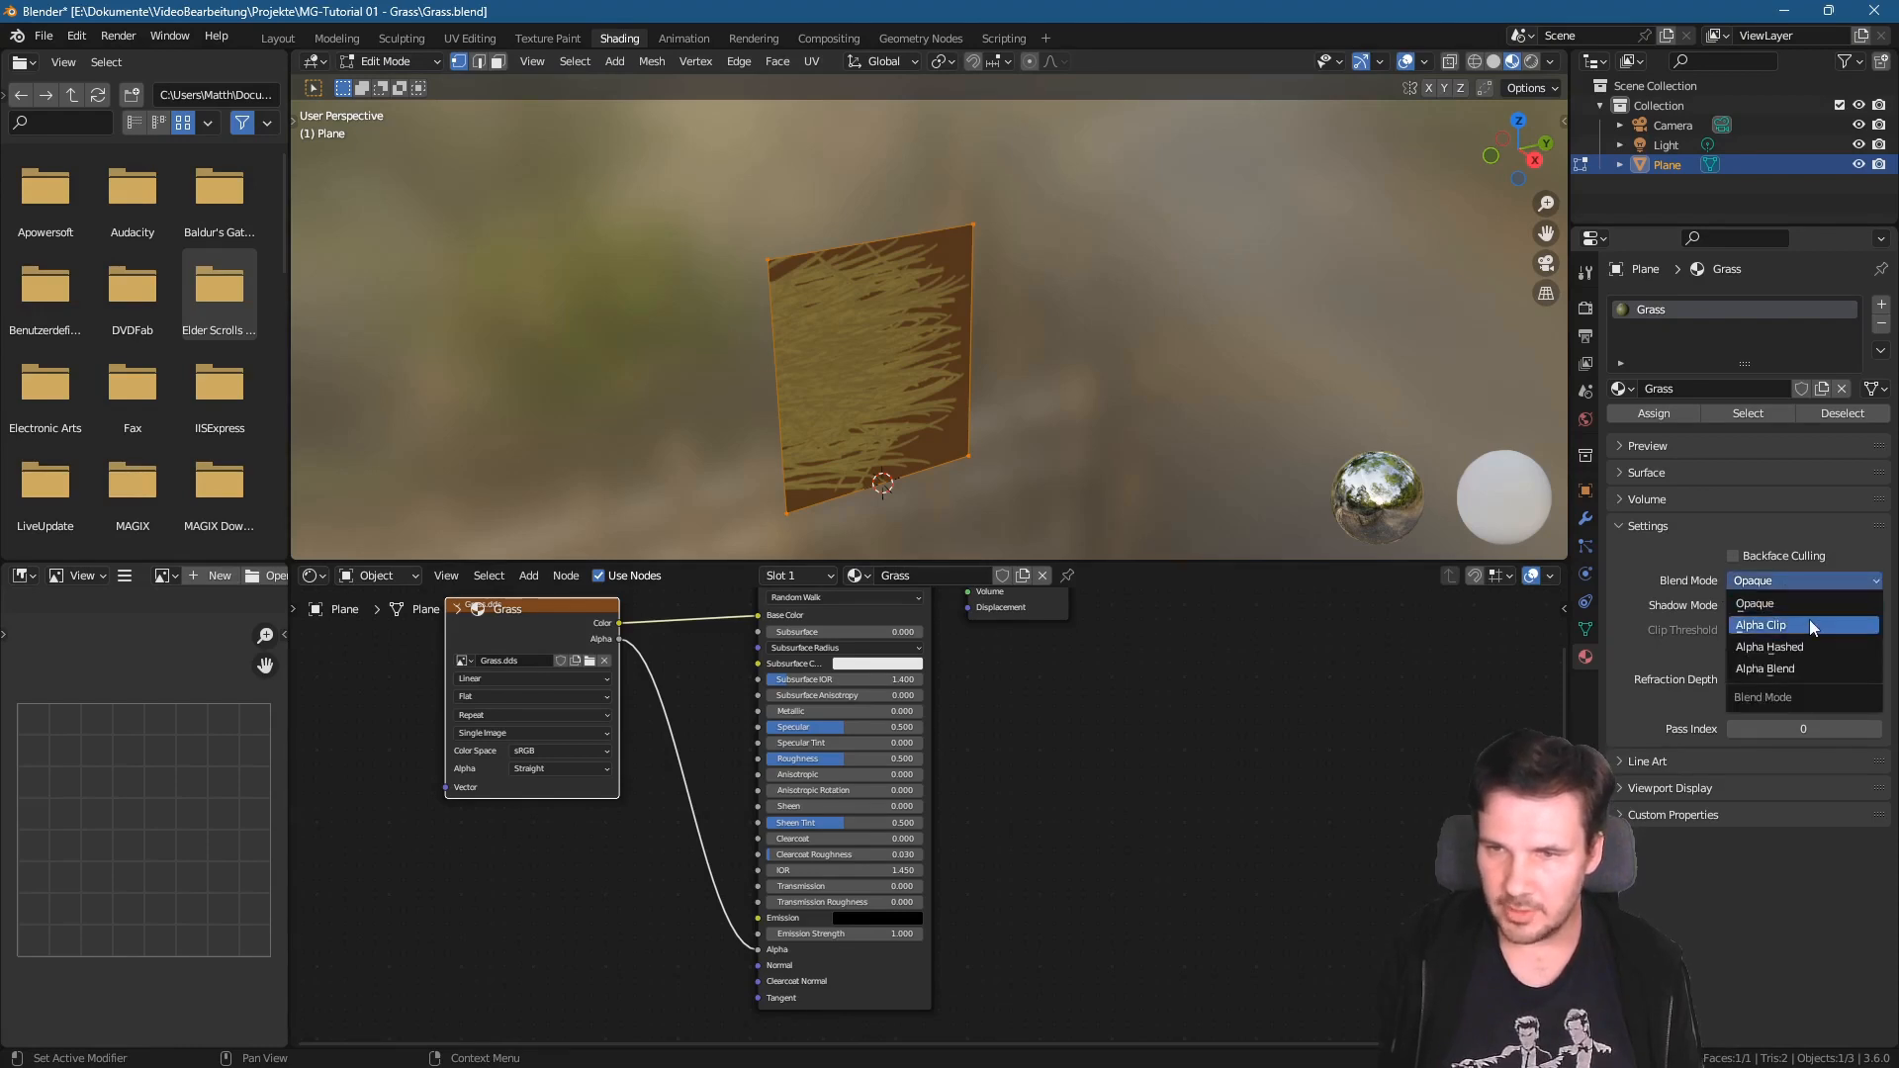
left_click(1811, 626)
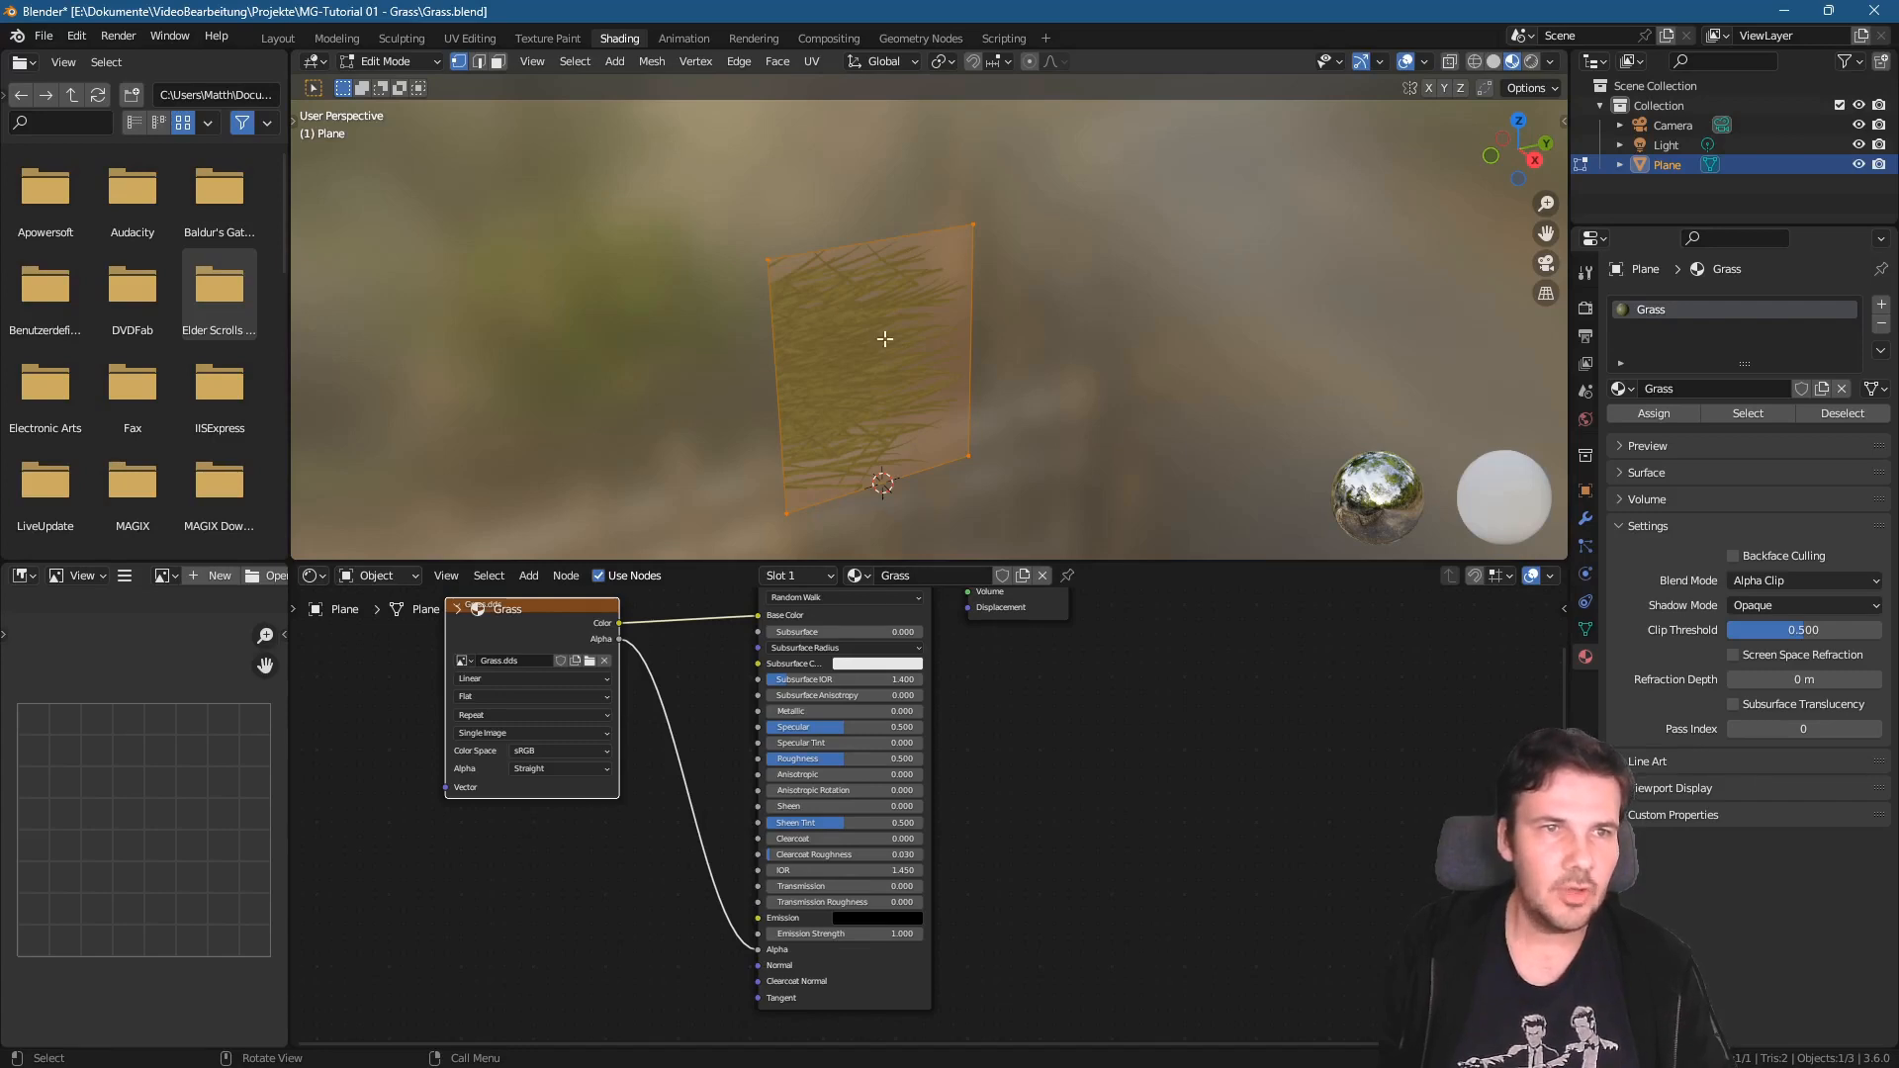
- Switch to the UV Editing workspace, widen its 3D viewport and show the plane in Rendered shading
left_click(471, 39)
scroll(534, 505, "down", 8)
scroll(535, 506, "up", 2)
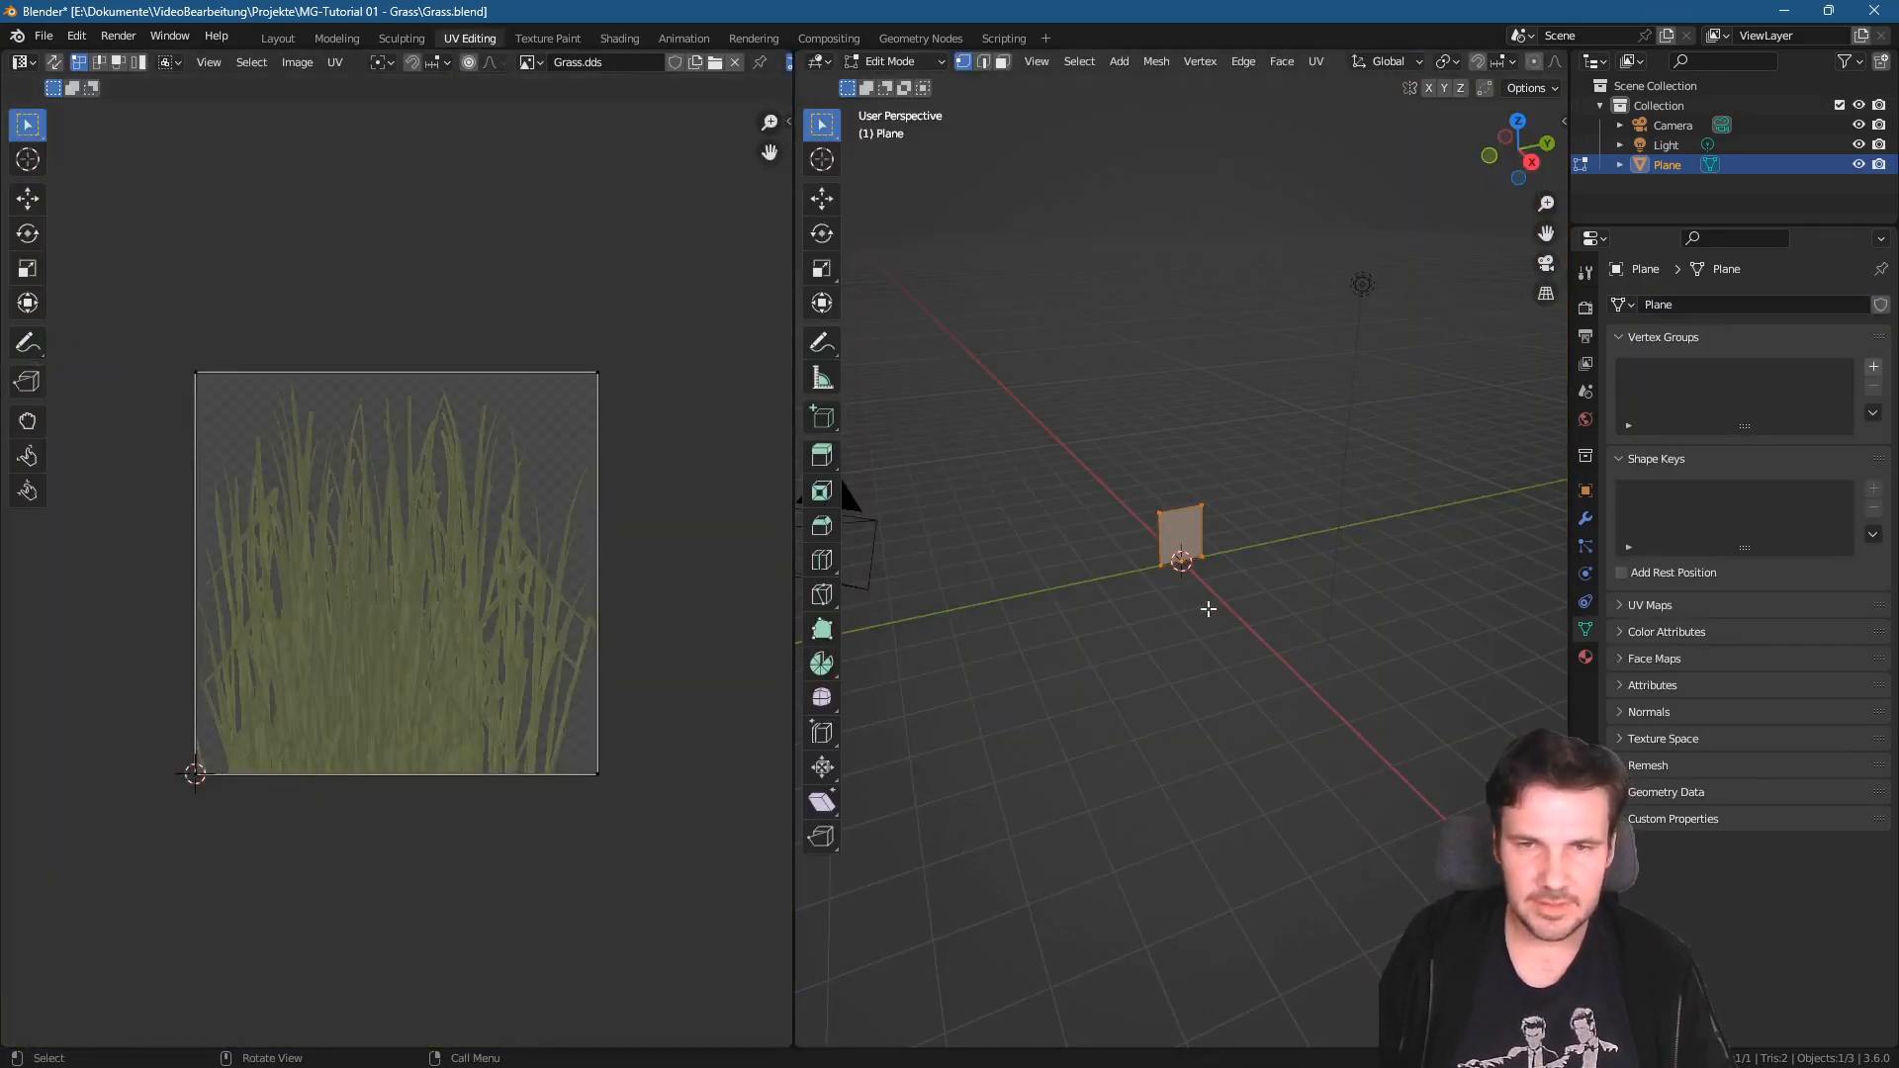
scroll(1209, 605, "up", 5)
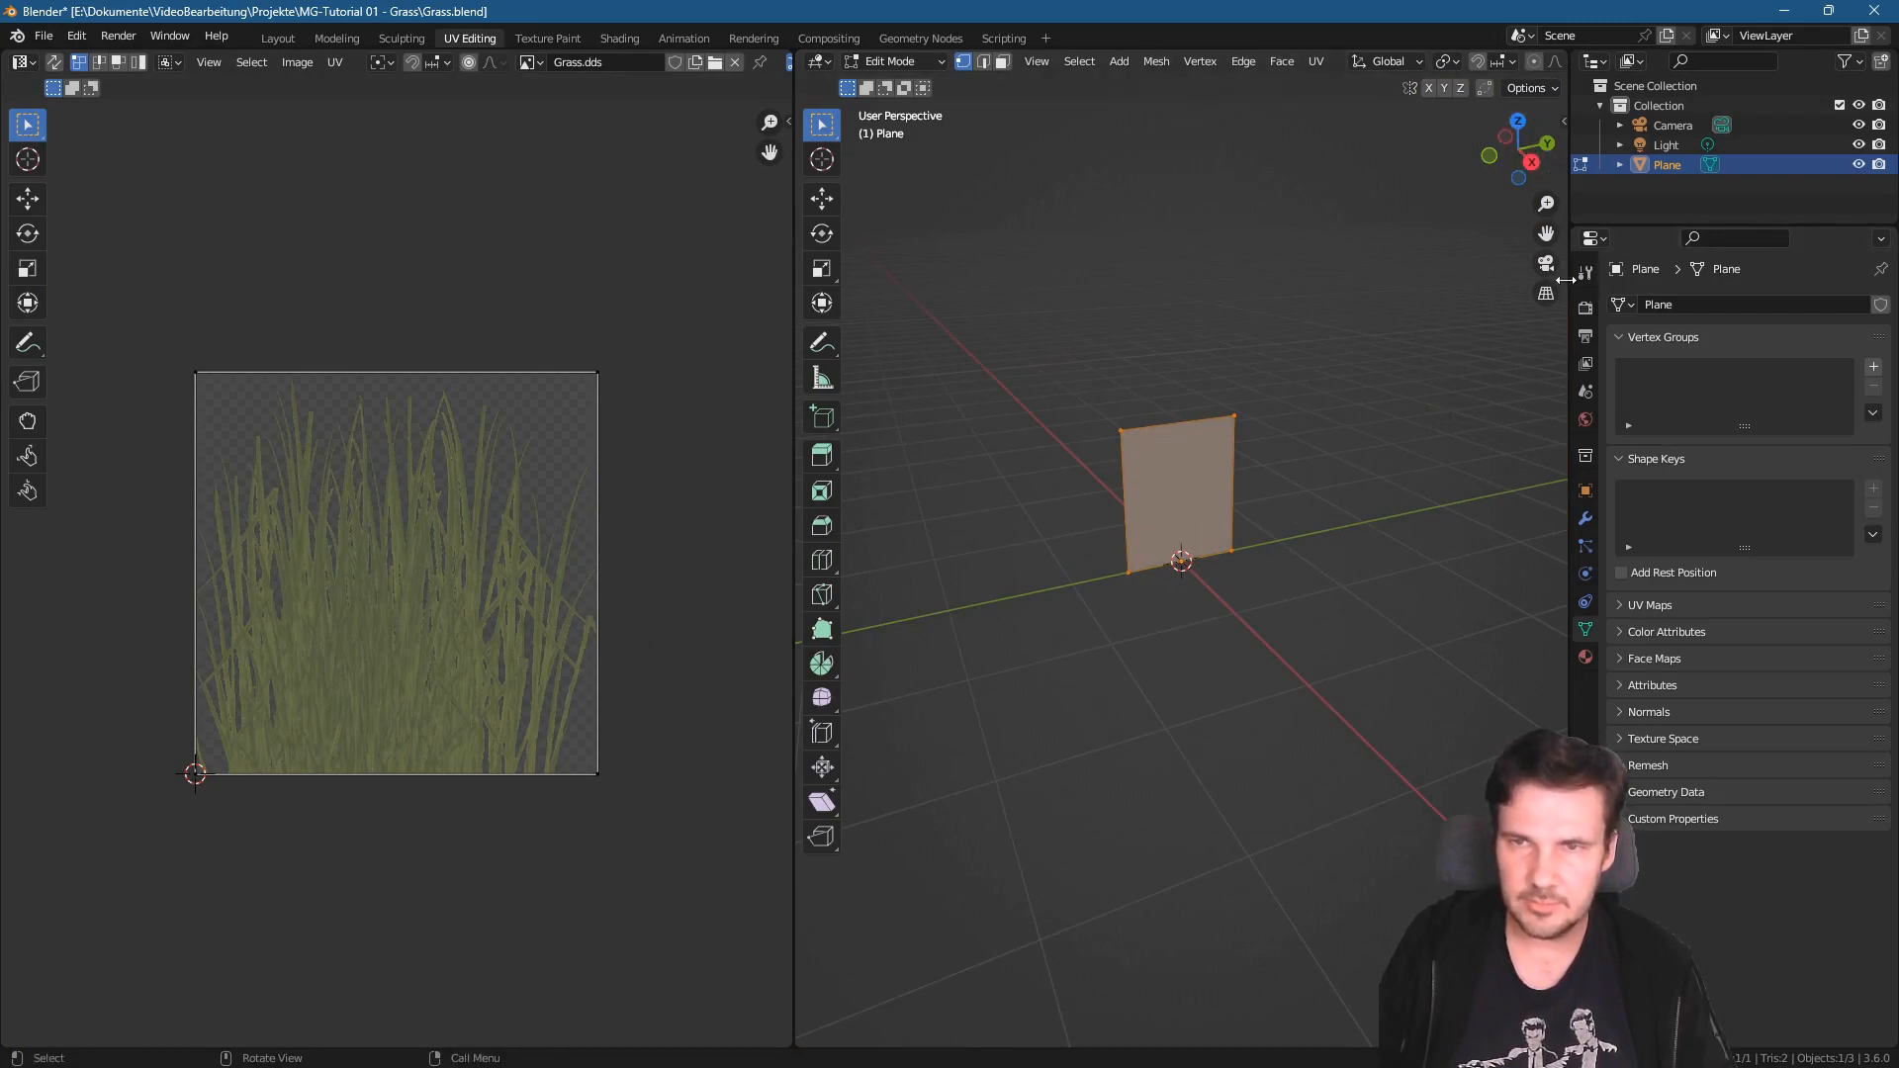
left_click_drag(1572, 275, 1766, 207)
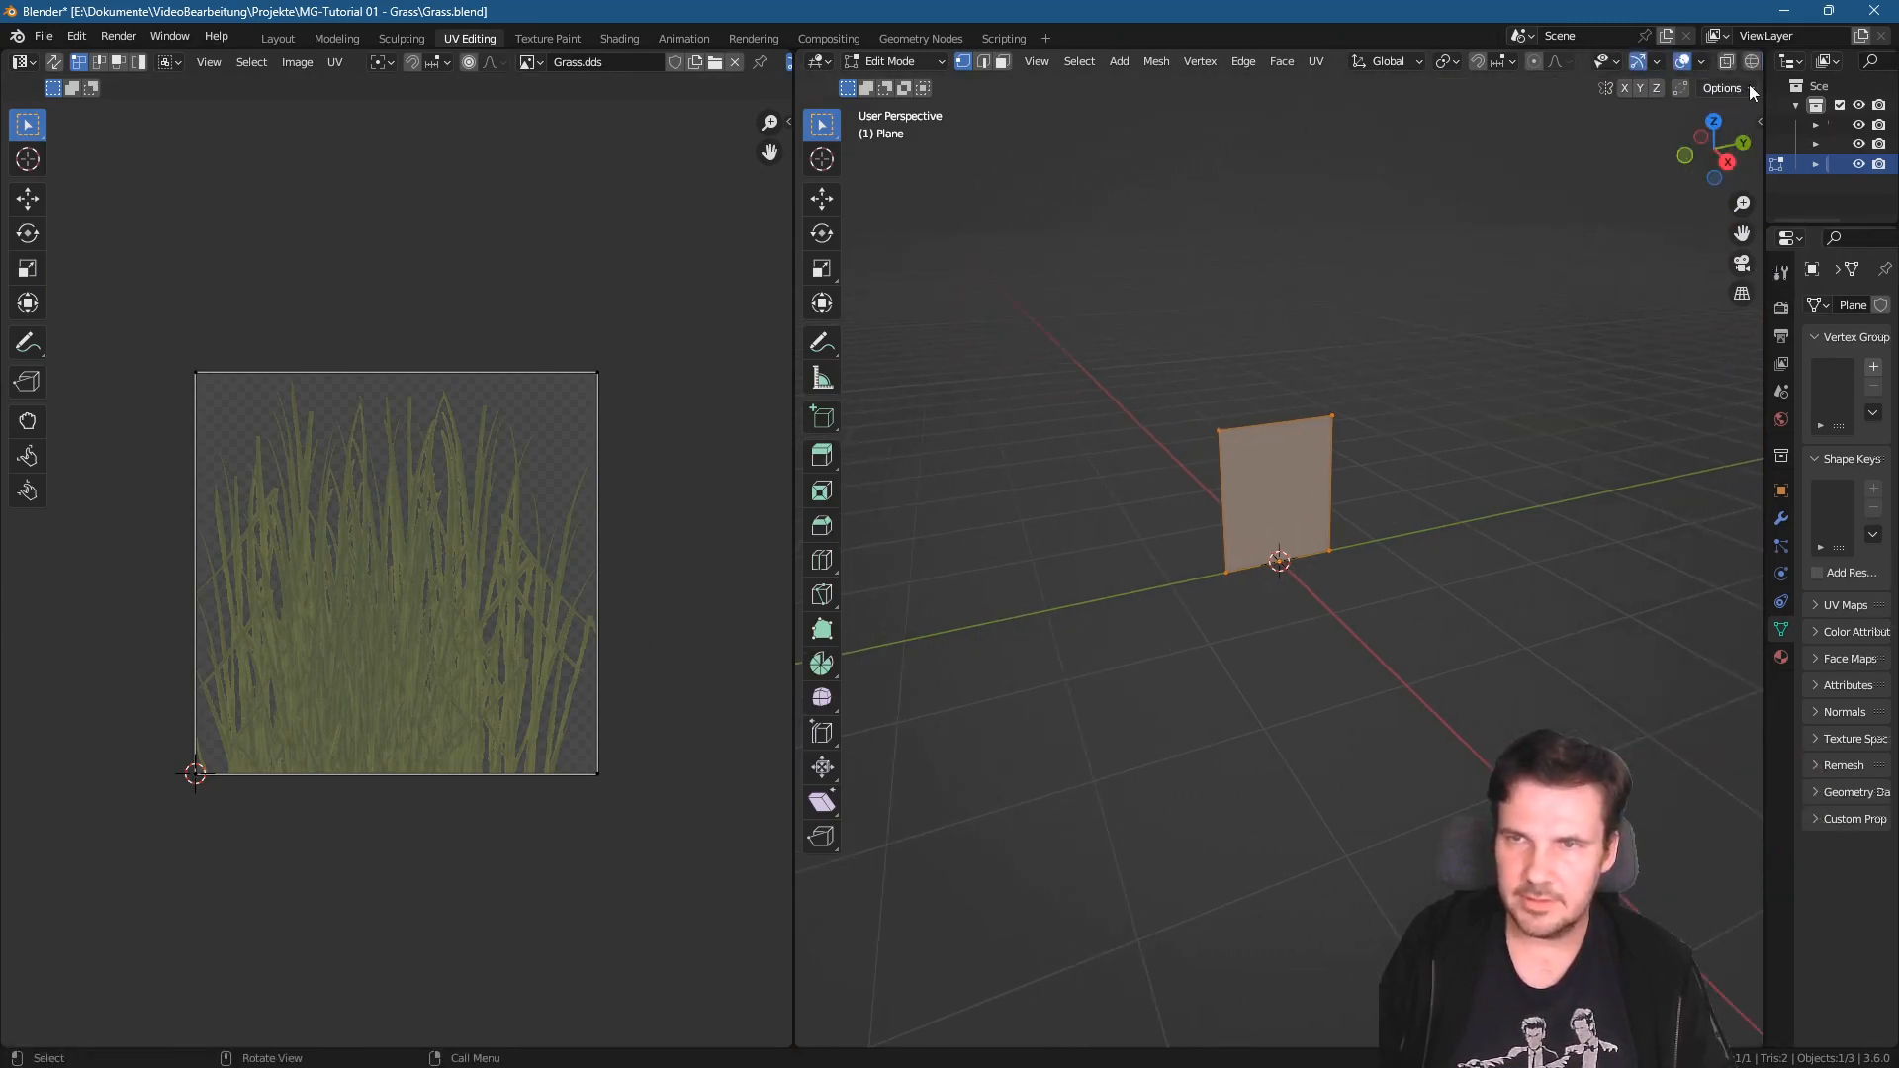
left_click_drag(1763, 86, 1842, 66)
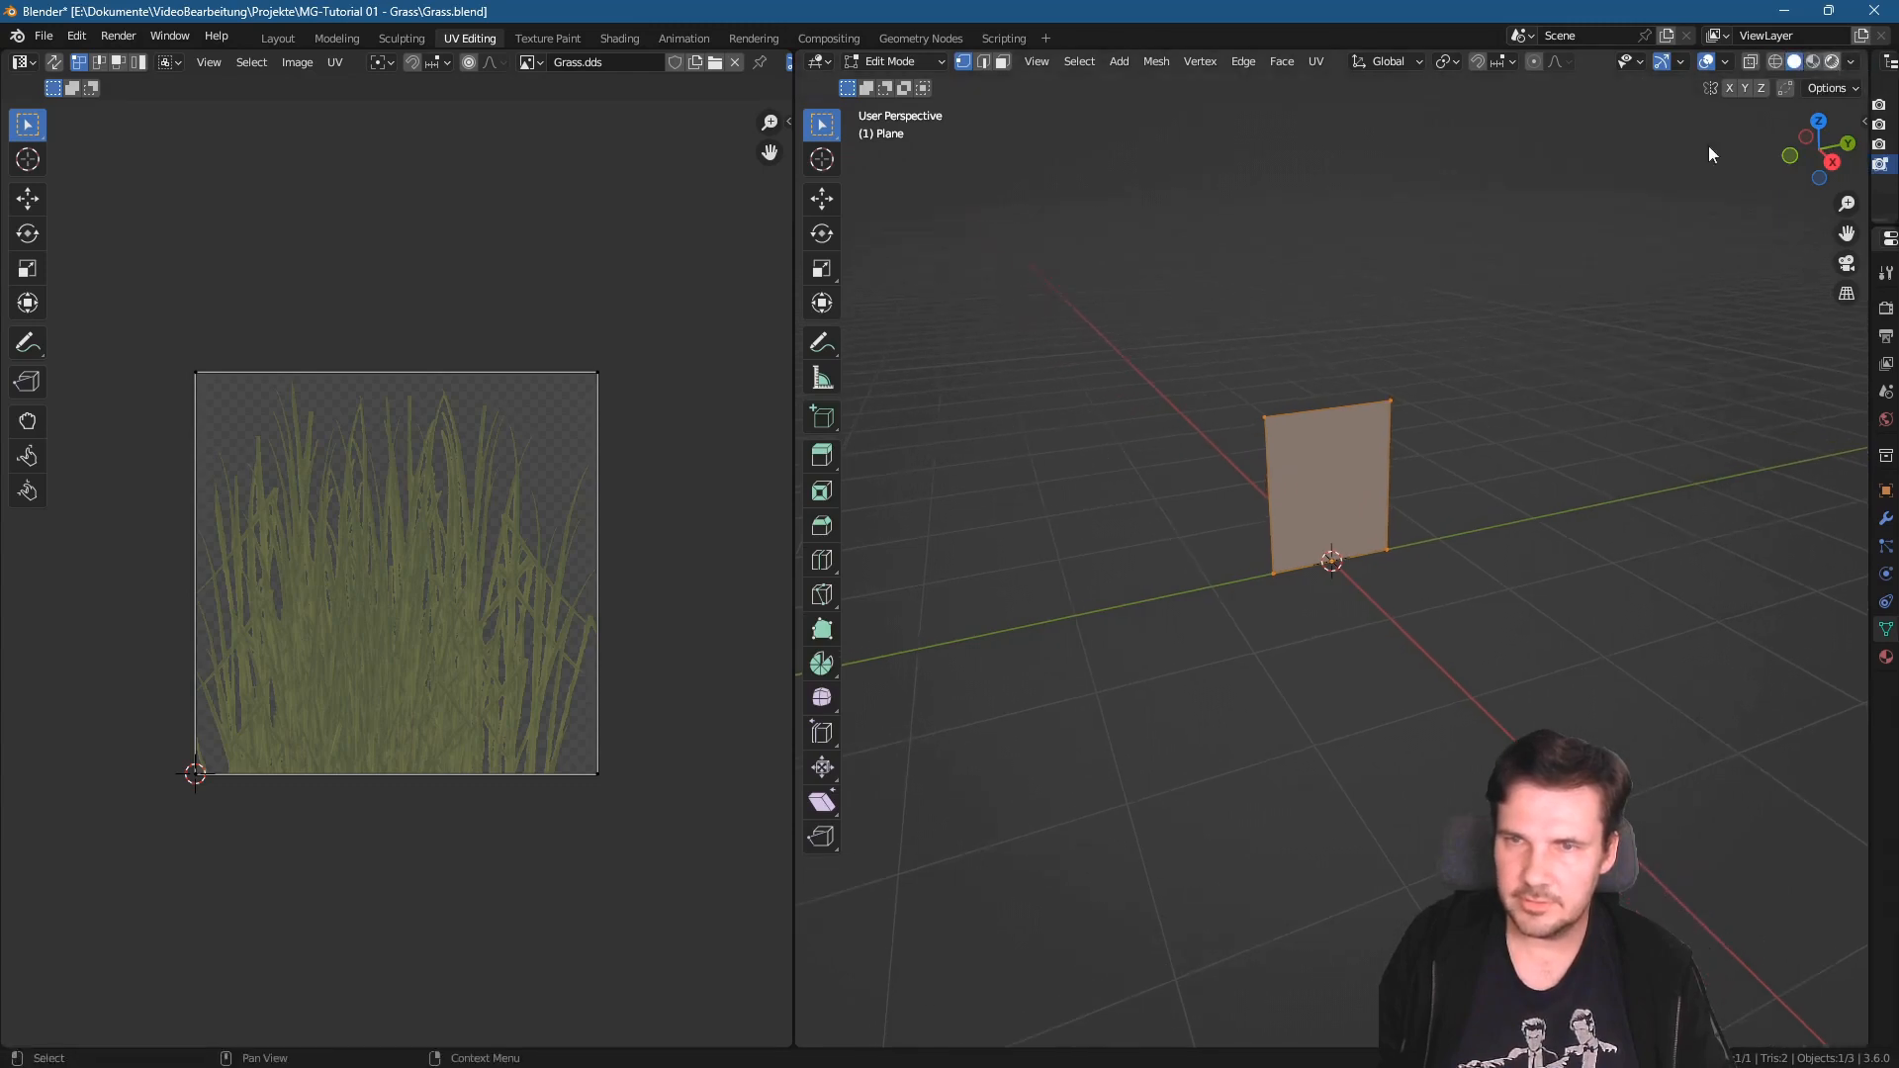
key("z")
left_click(1439, 391)
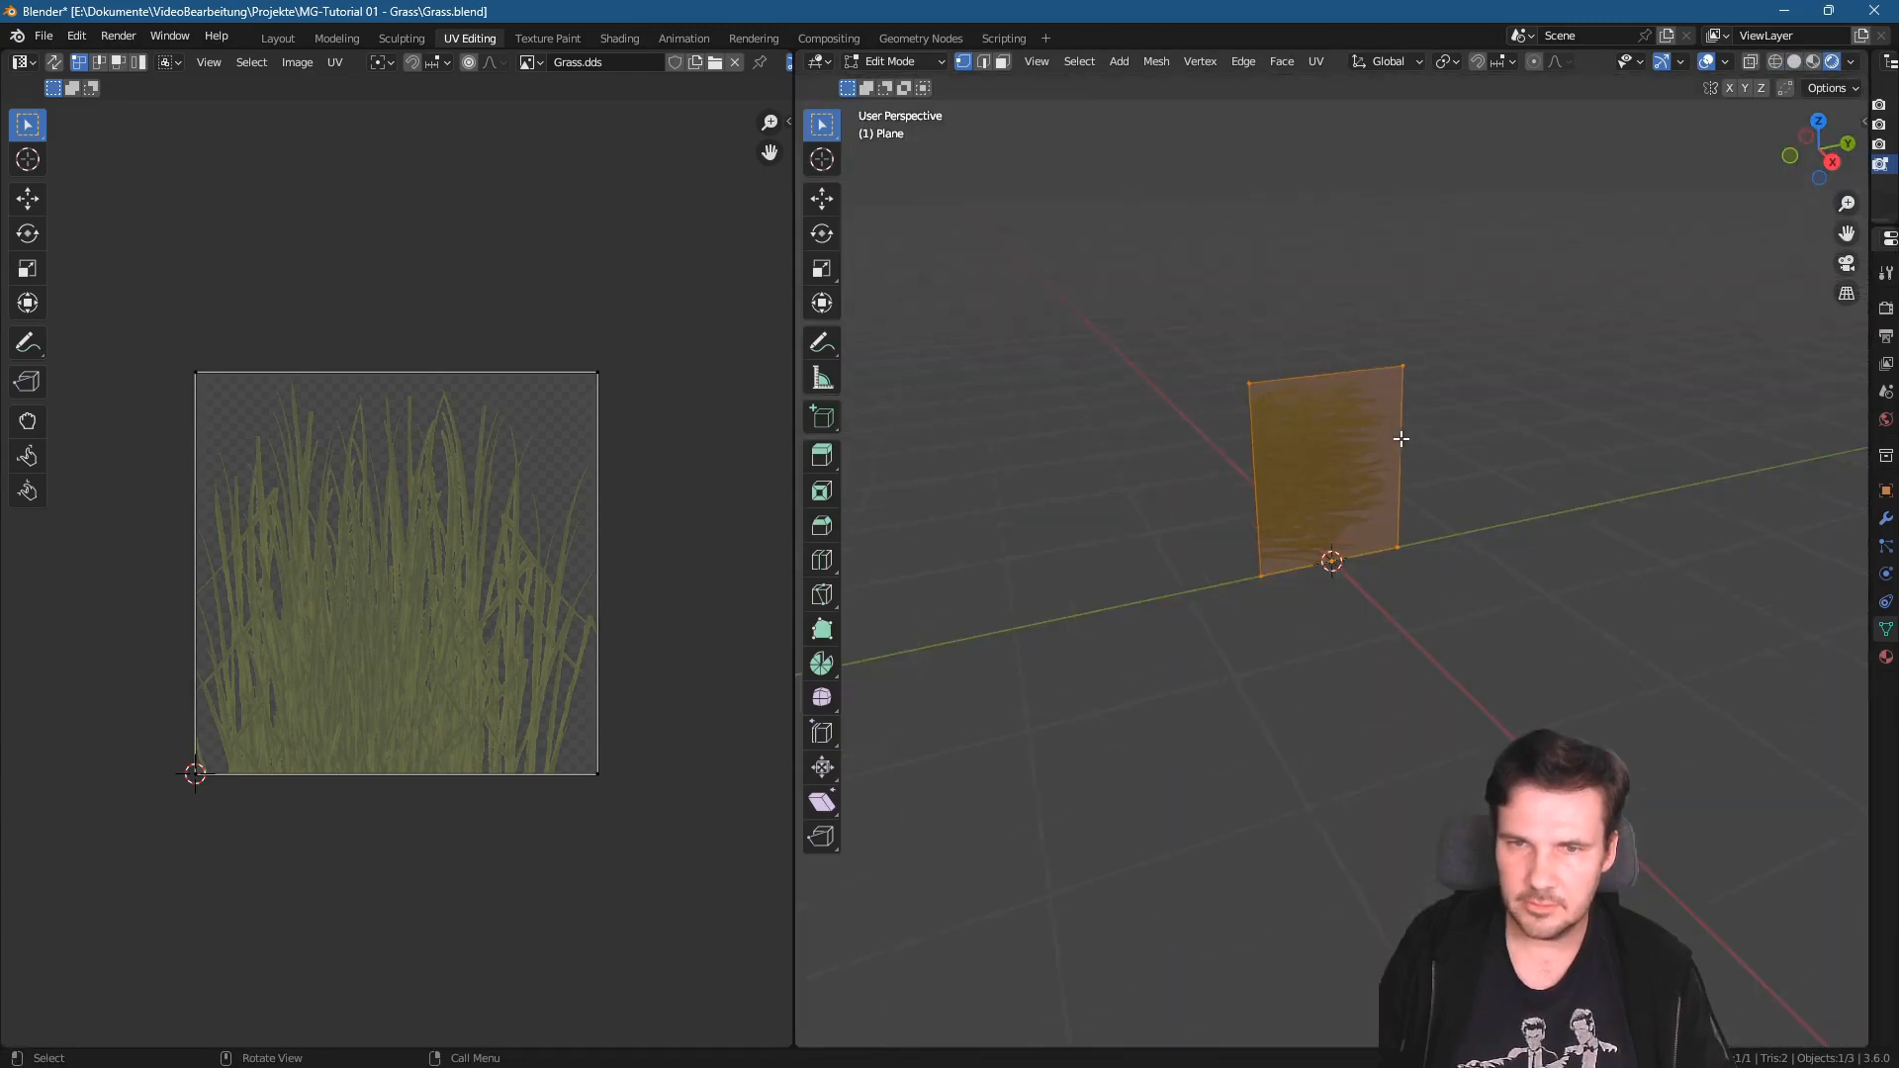
middle_click_drag(1375, 428, 1335, 489)
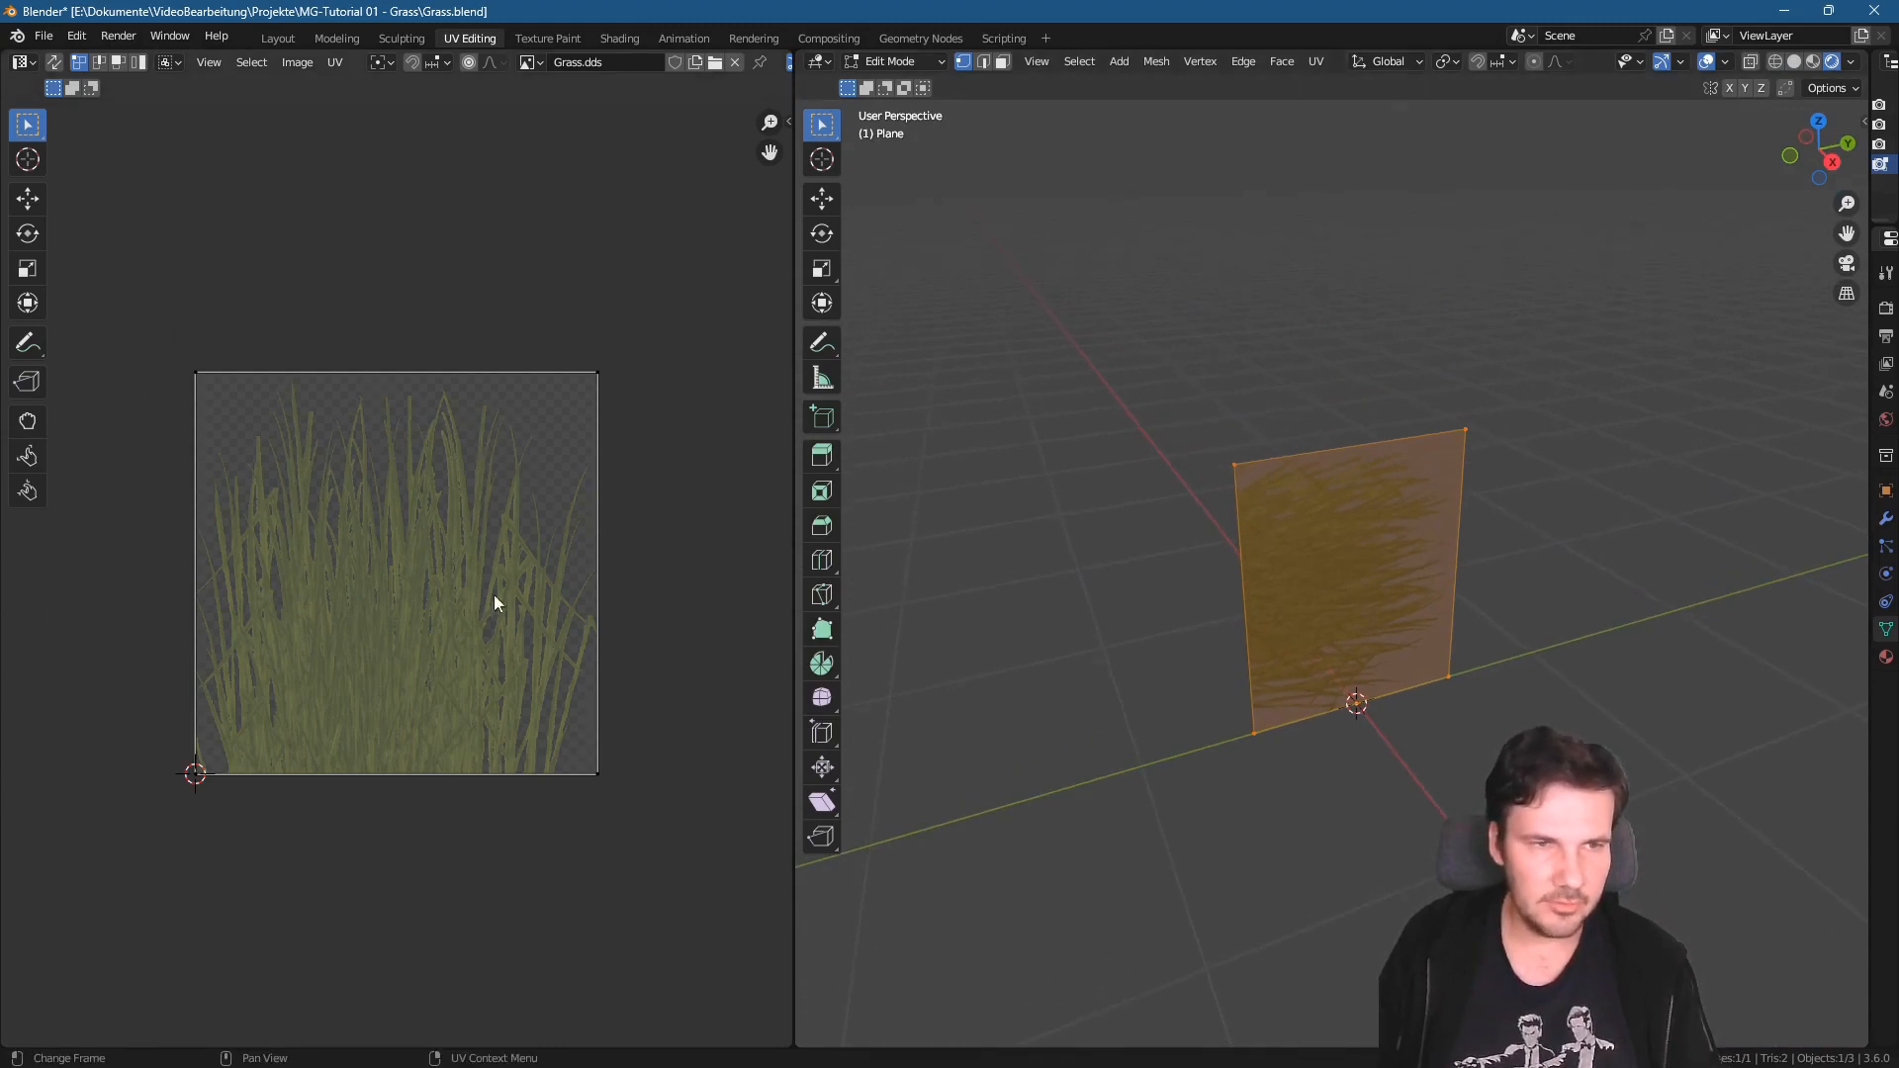
- Select the plane's entire UV face and rotate it 90° clockwise so the grass stands upright on the plane
left_click_drag(106, 288, 773, 994)
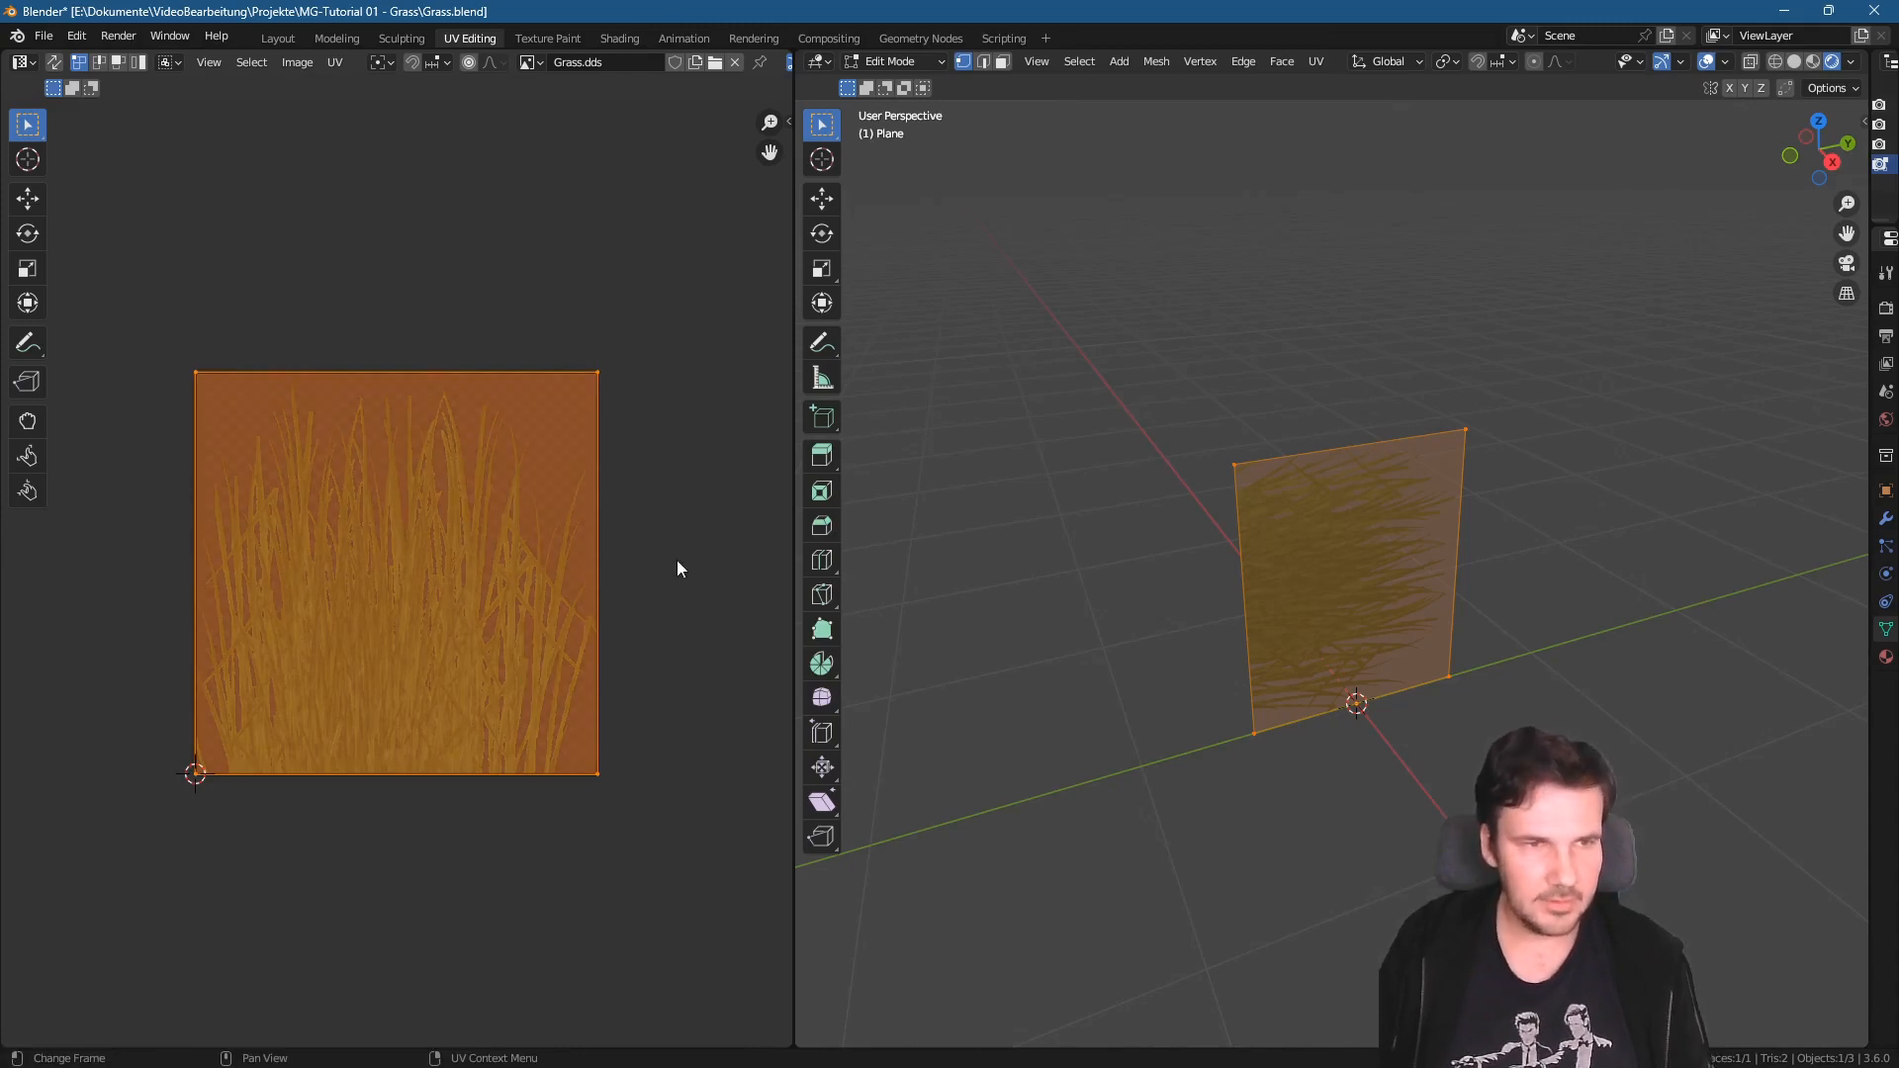
key("r")
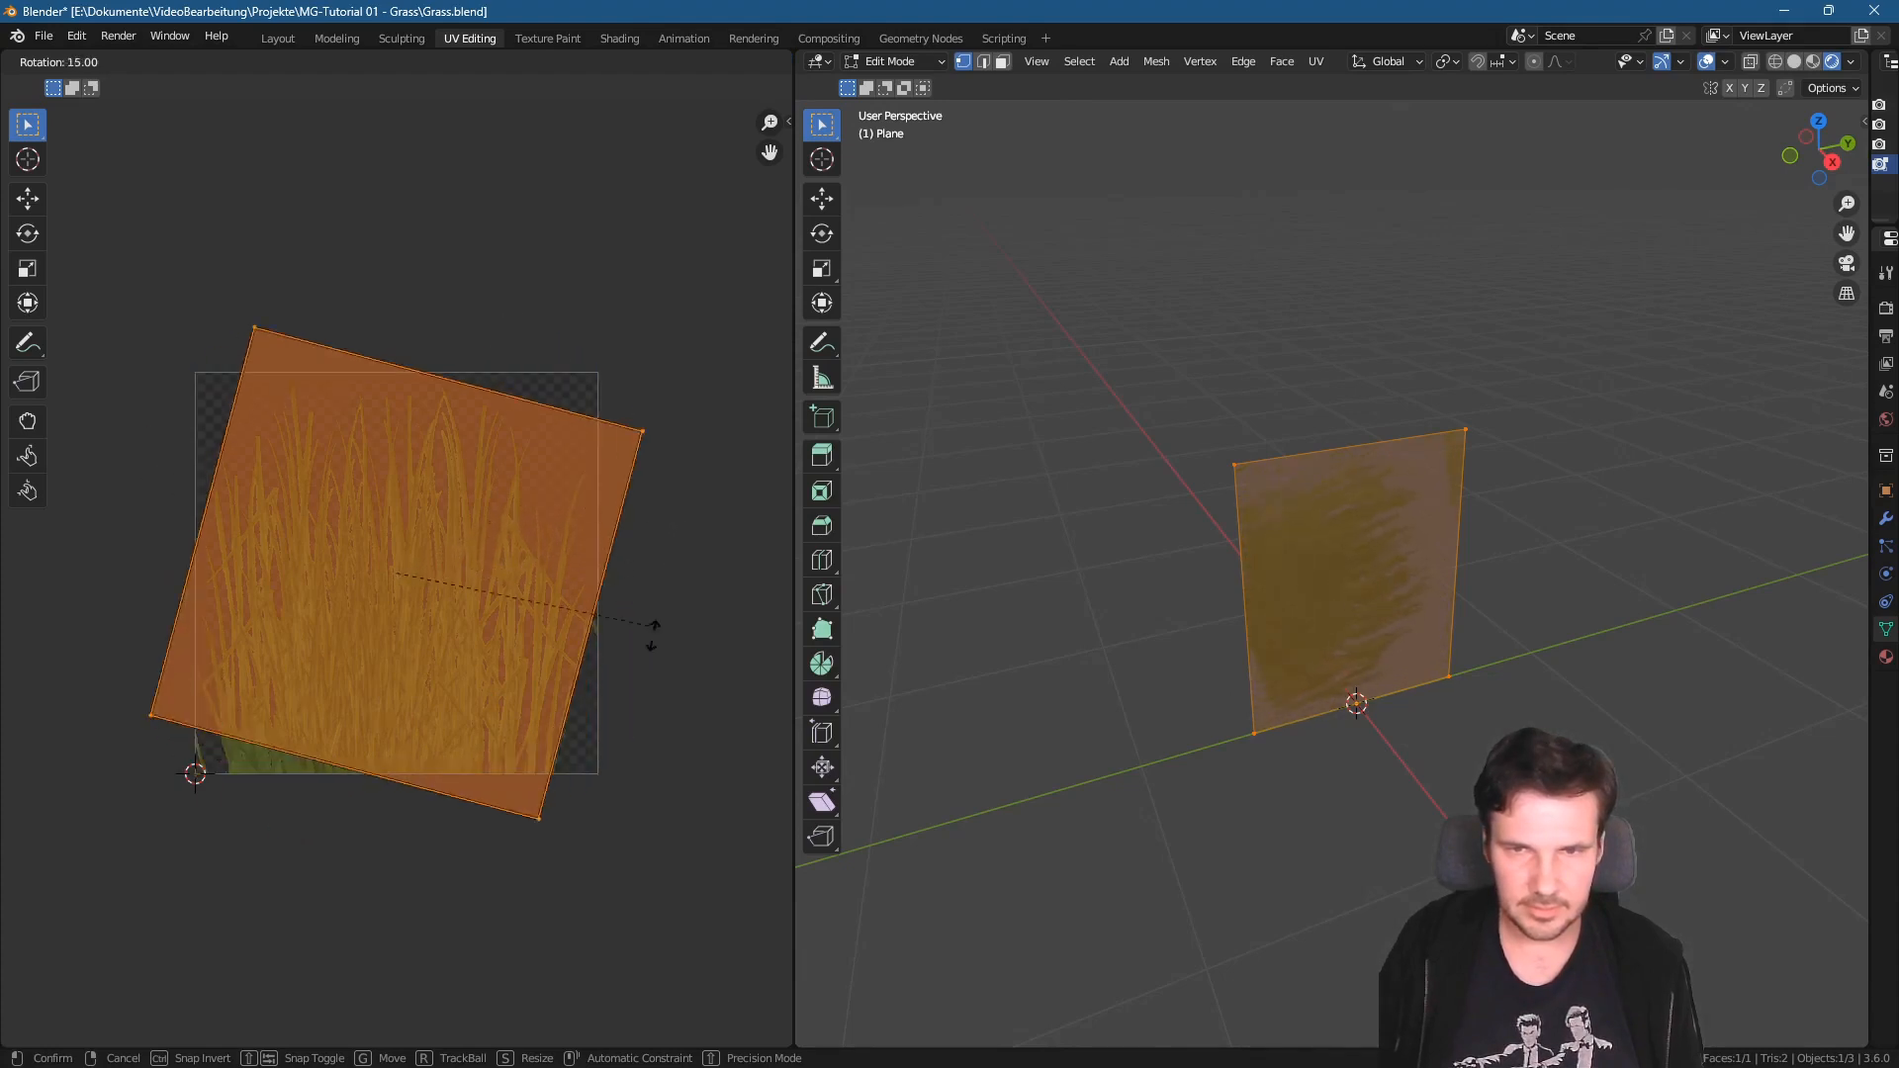
left_click(414, 758)
right_click(413, 759)
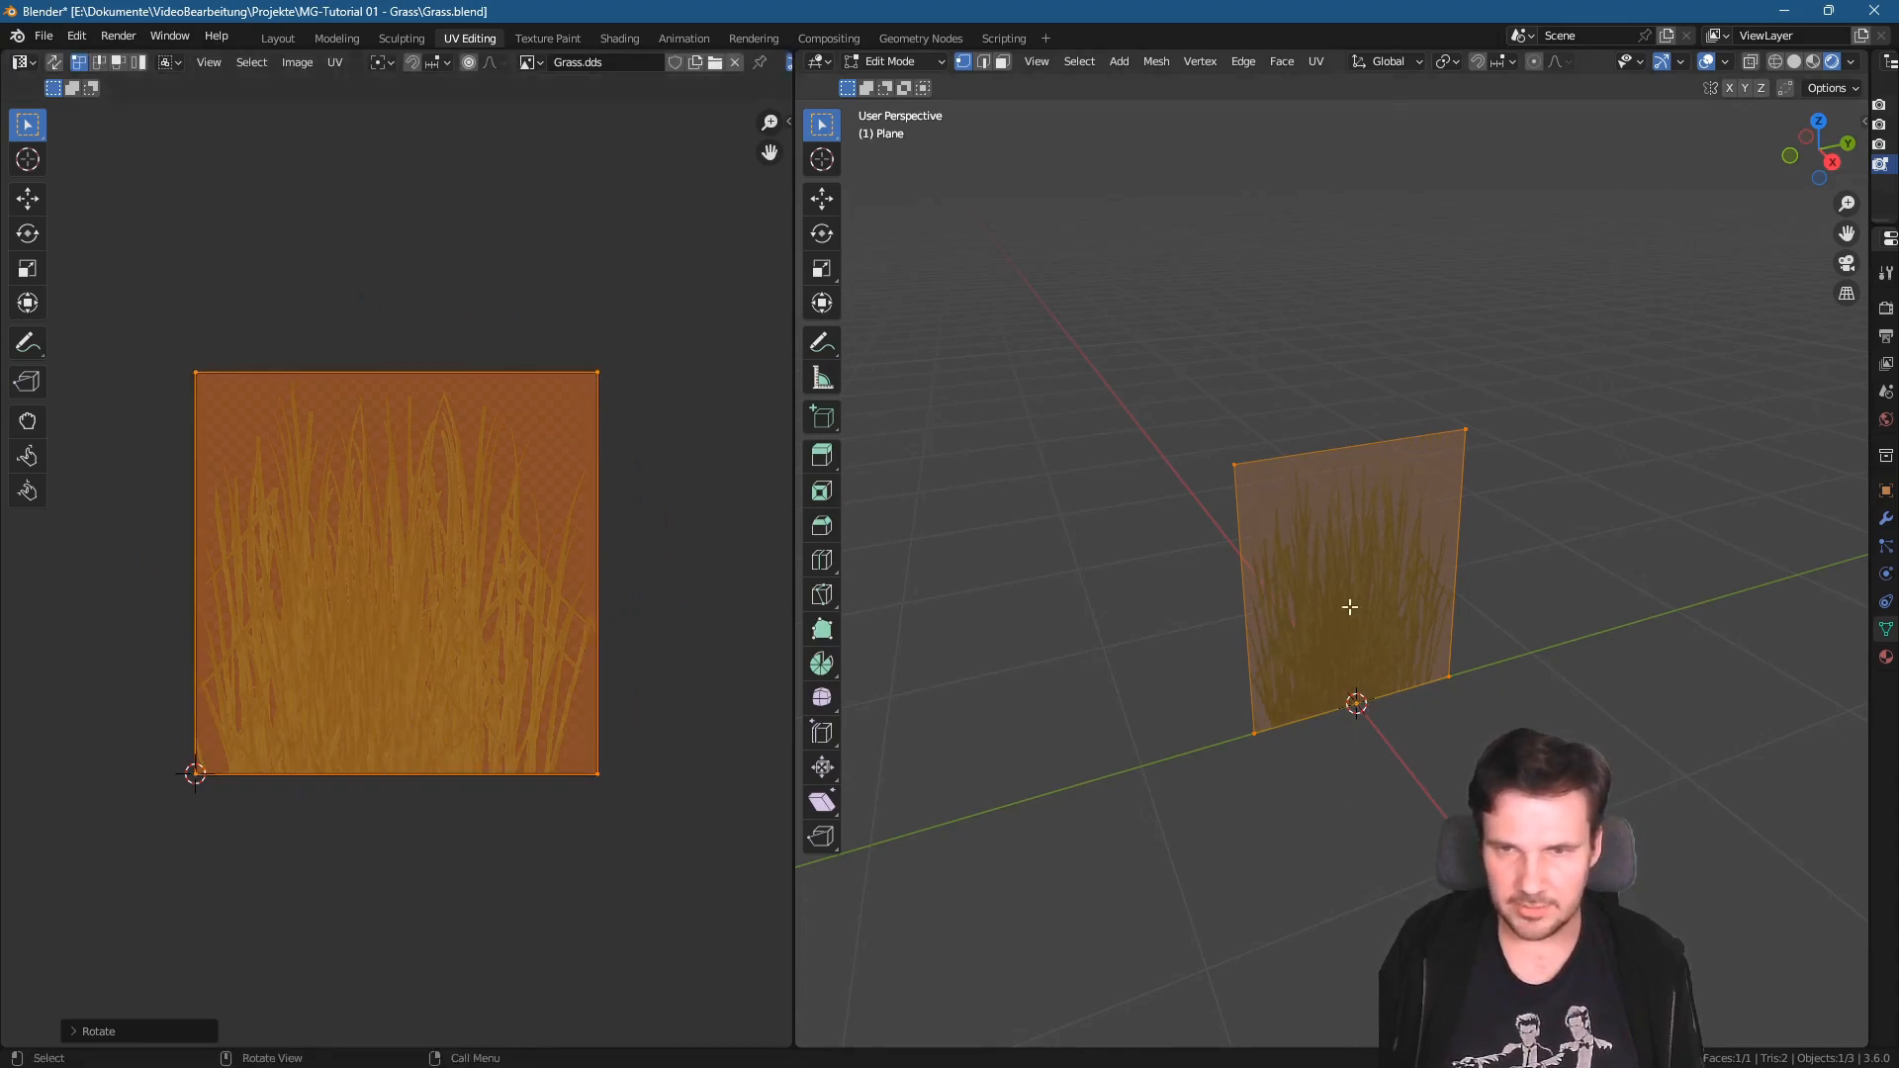
- Return to the Layout workspace and open the plane for mesh editing in top orthographic view
scroll(1406, 691, "up", 2)
scroll(1406, 690, "up", 1)
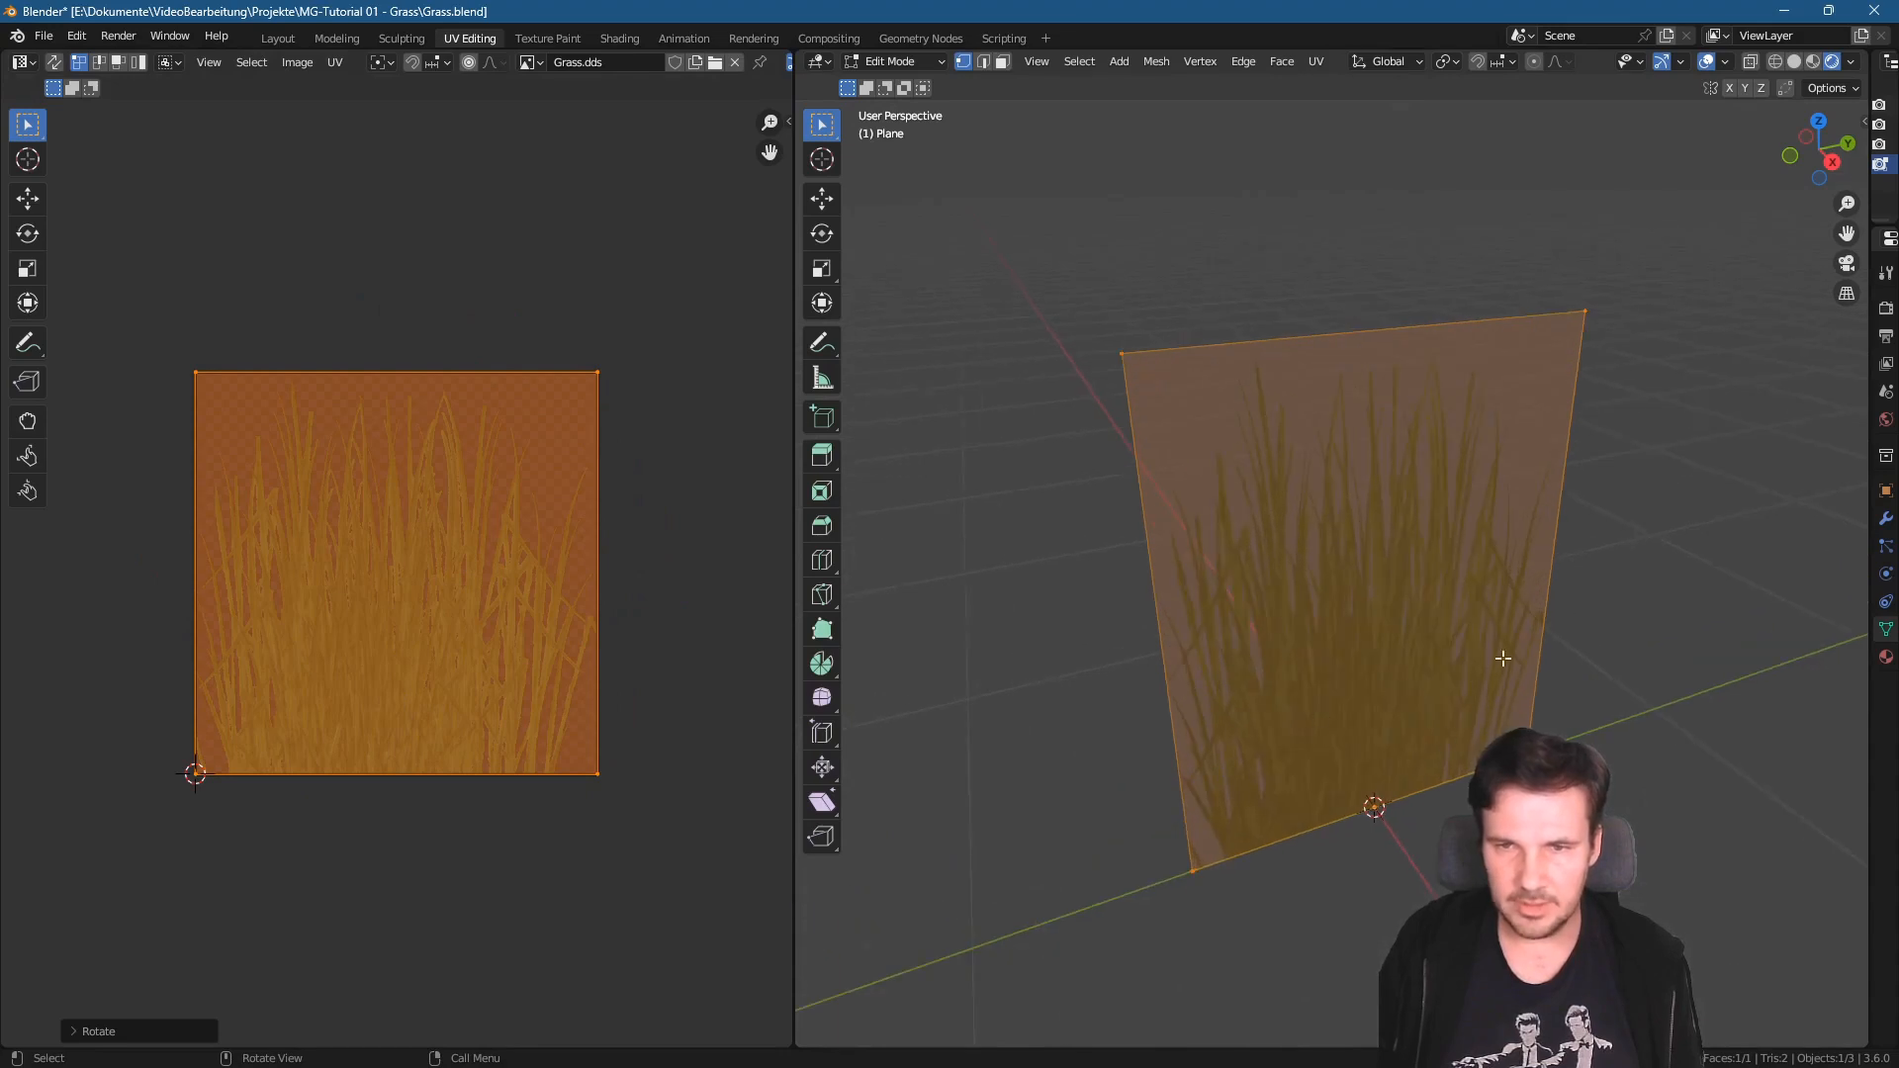
left_click(1597, 587)
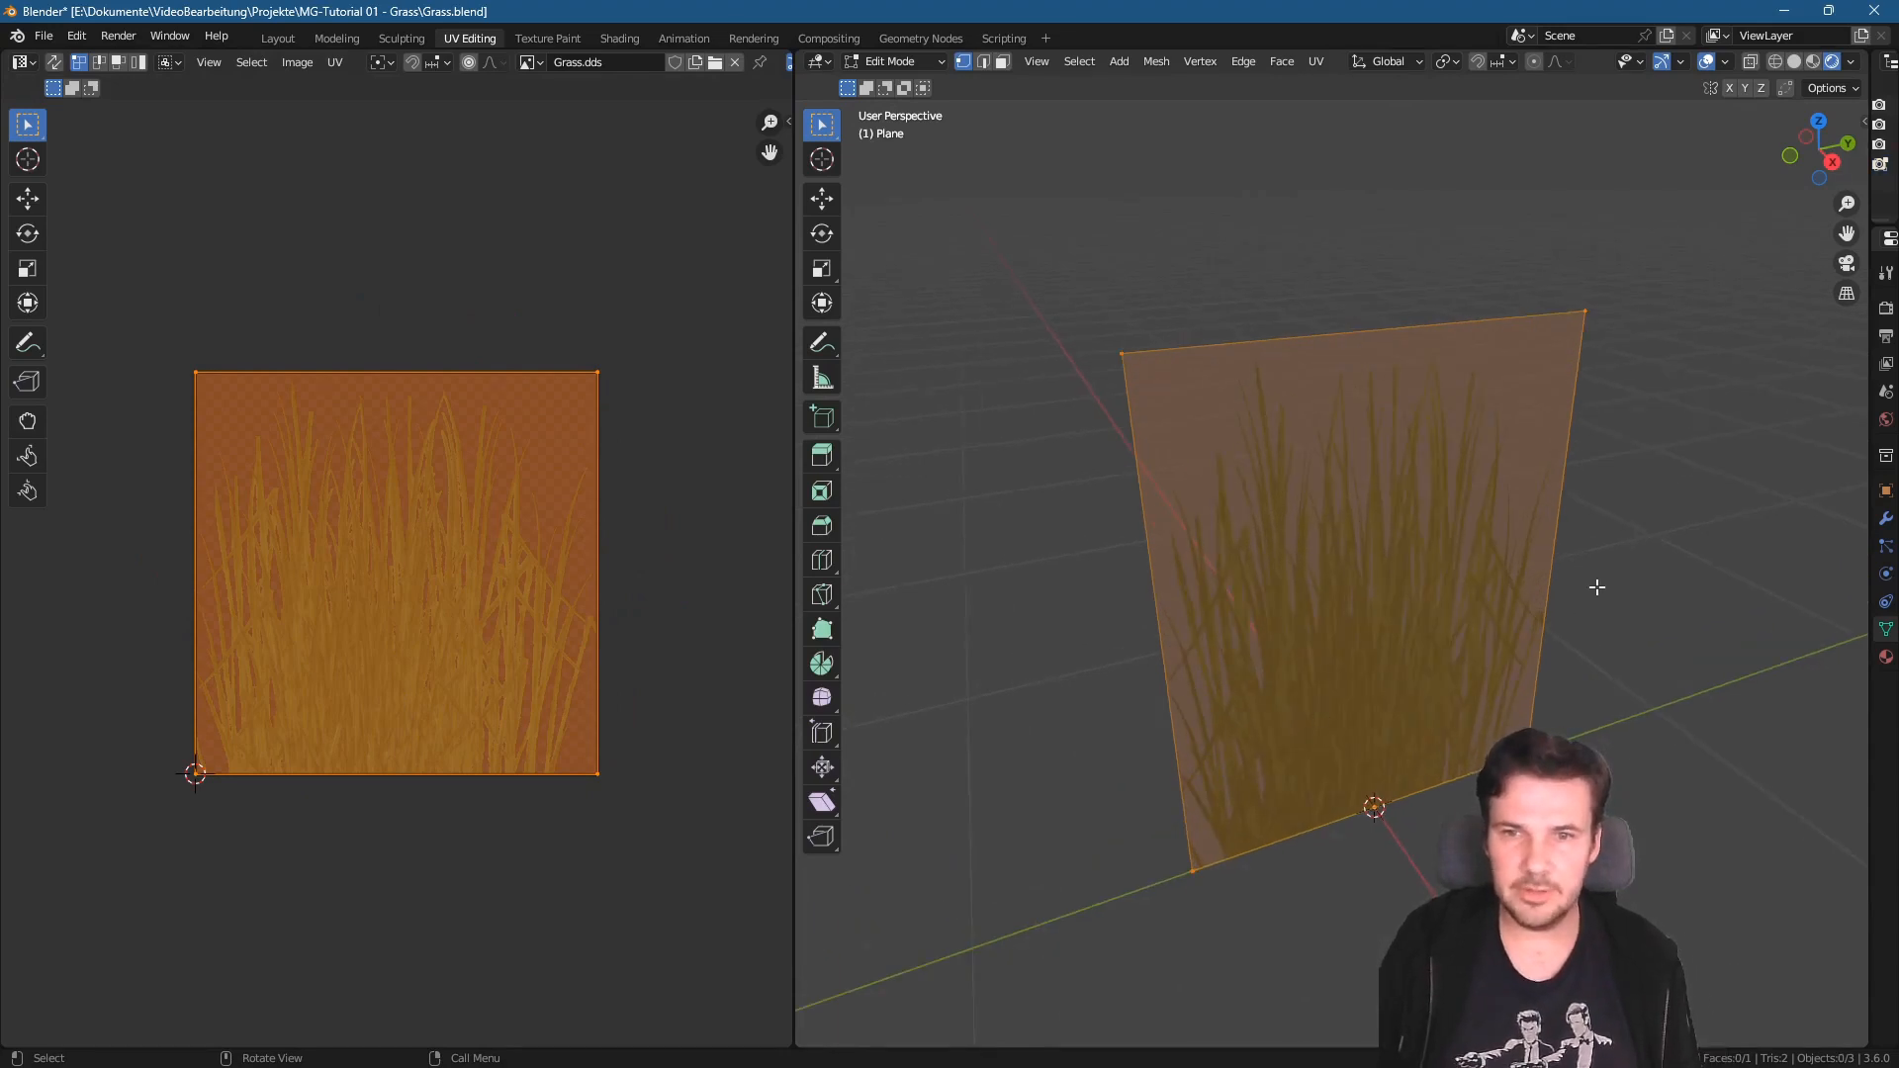
left_click(279, 39)
middle_click_drag(1011, 489, 844, 420)
middle_click_drag(940, 356, 940, 357)
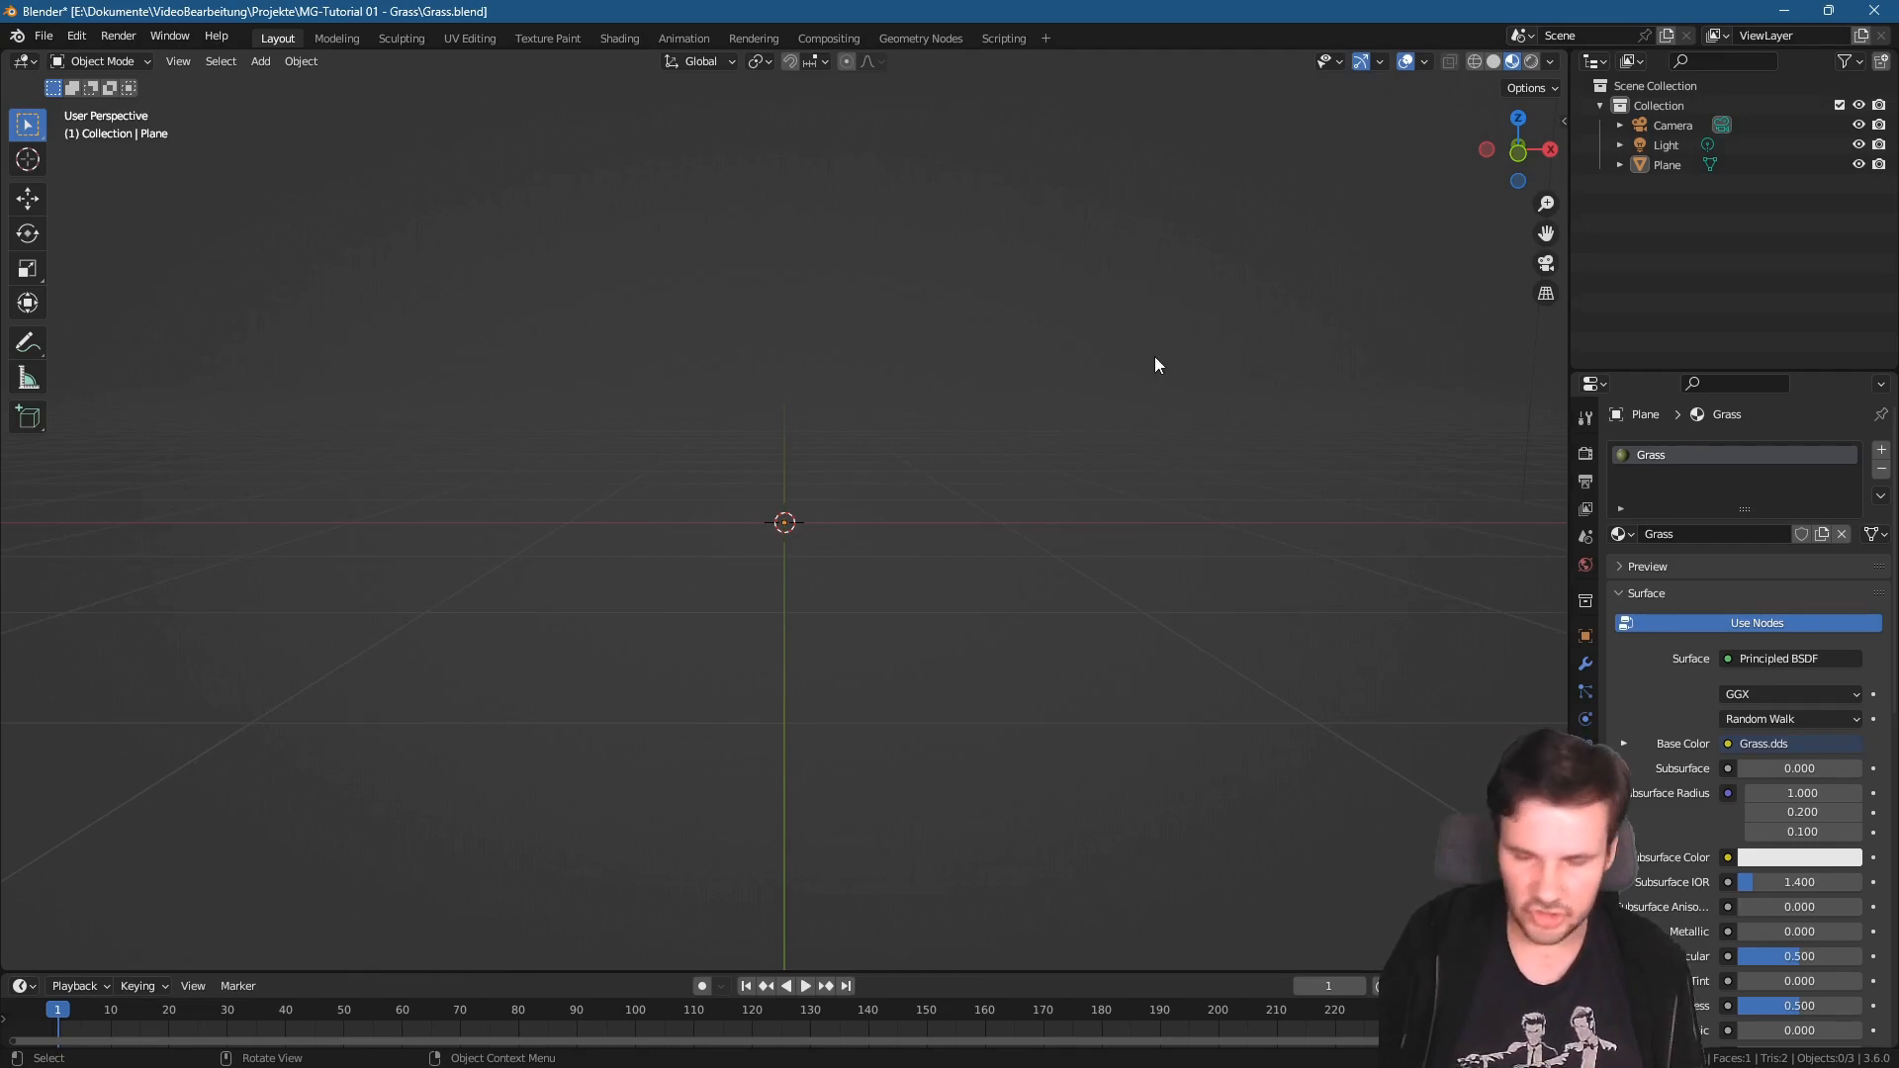
key("KP_7")
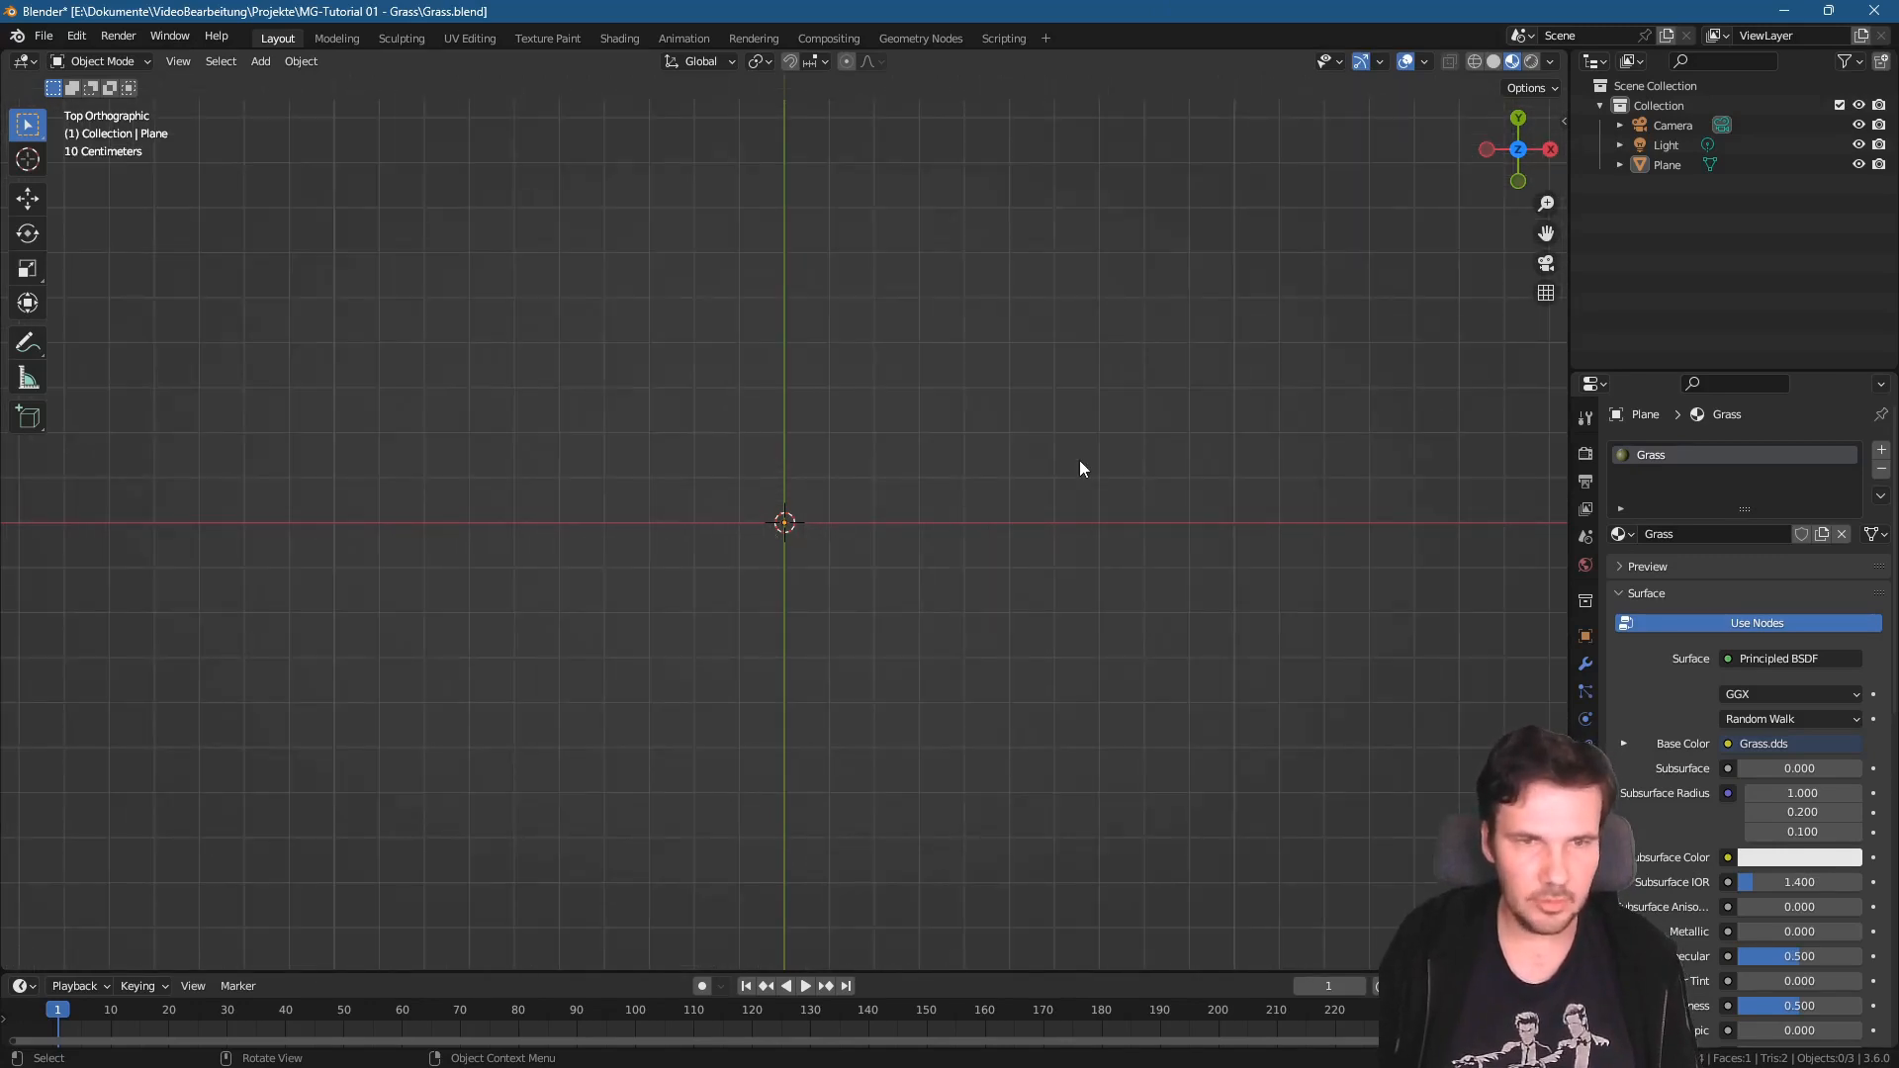
key("Tab")
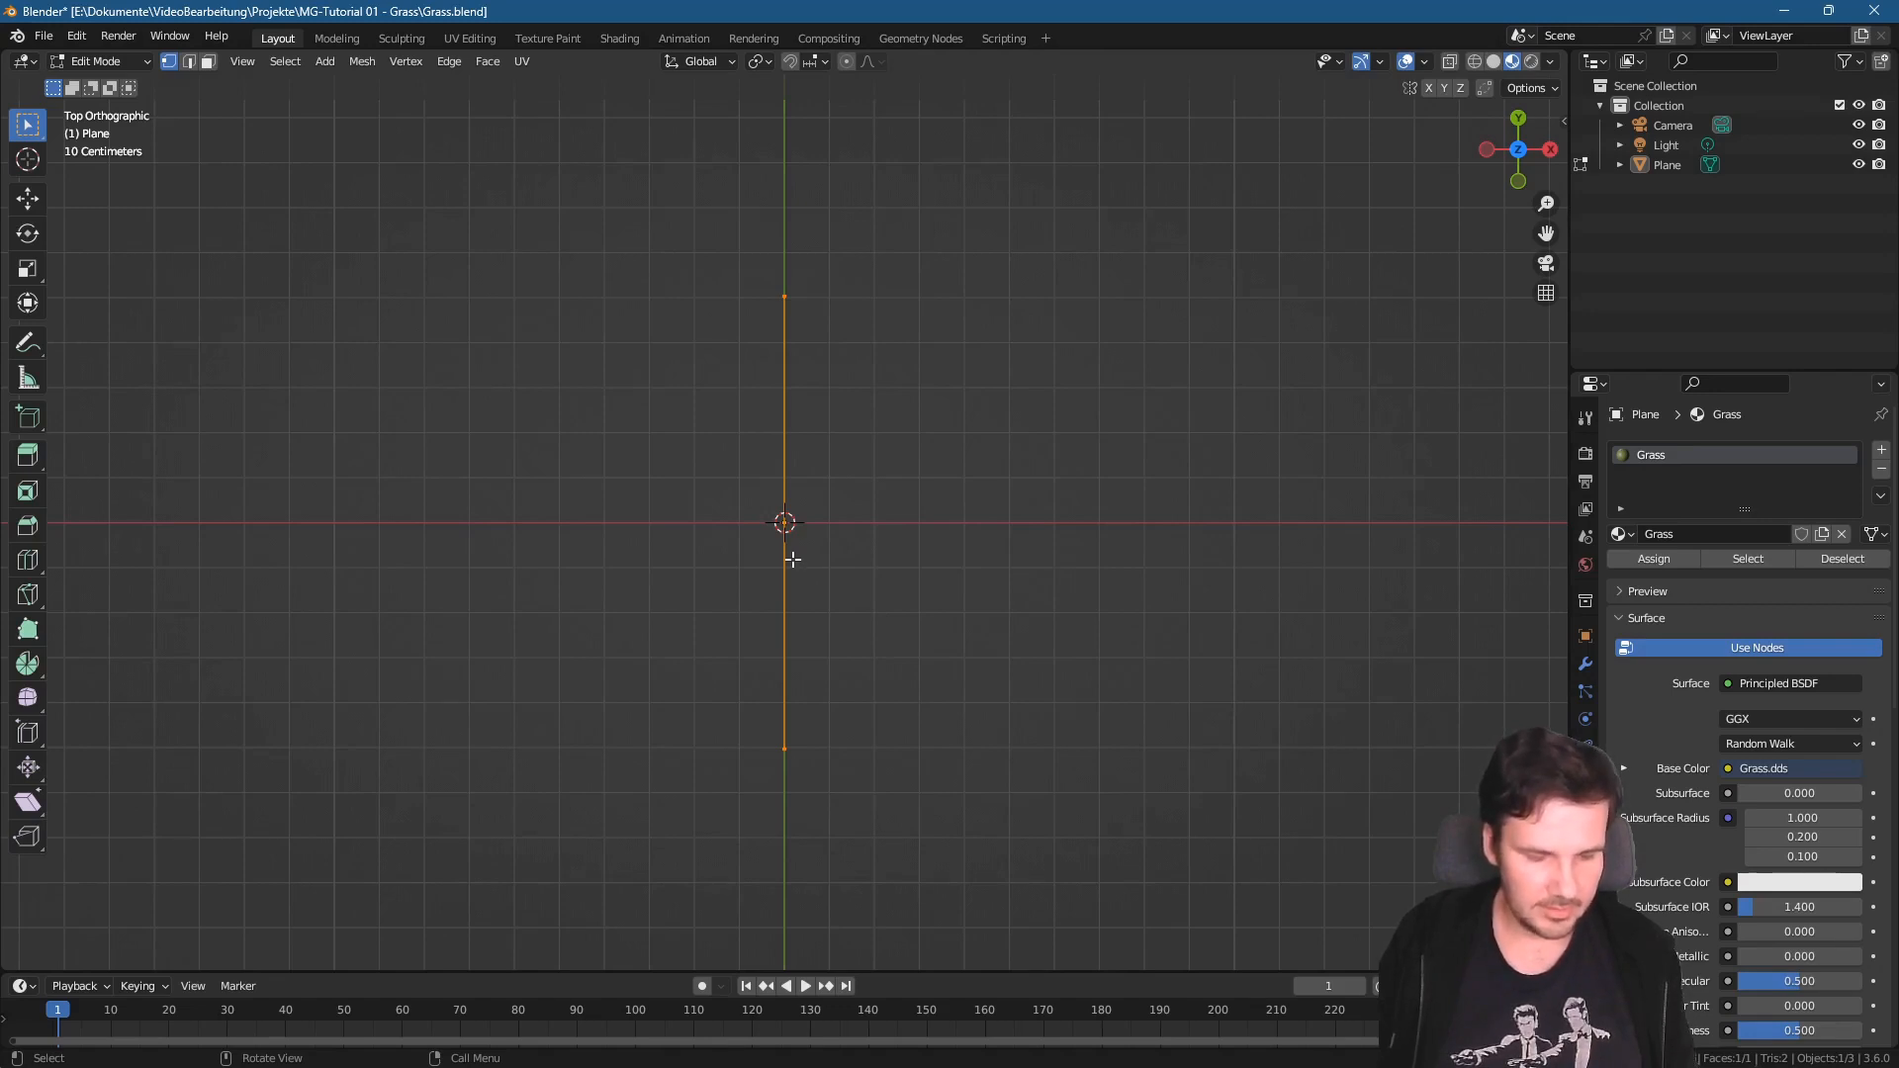
- Duplicate the upright plane in place and rotate the copy 45° counterclockwise around its centre
key("shift+d")
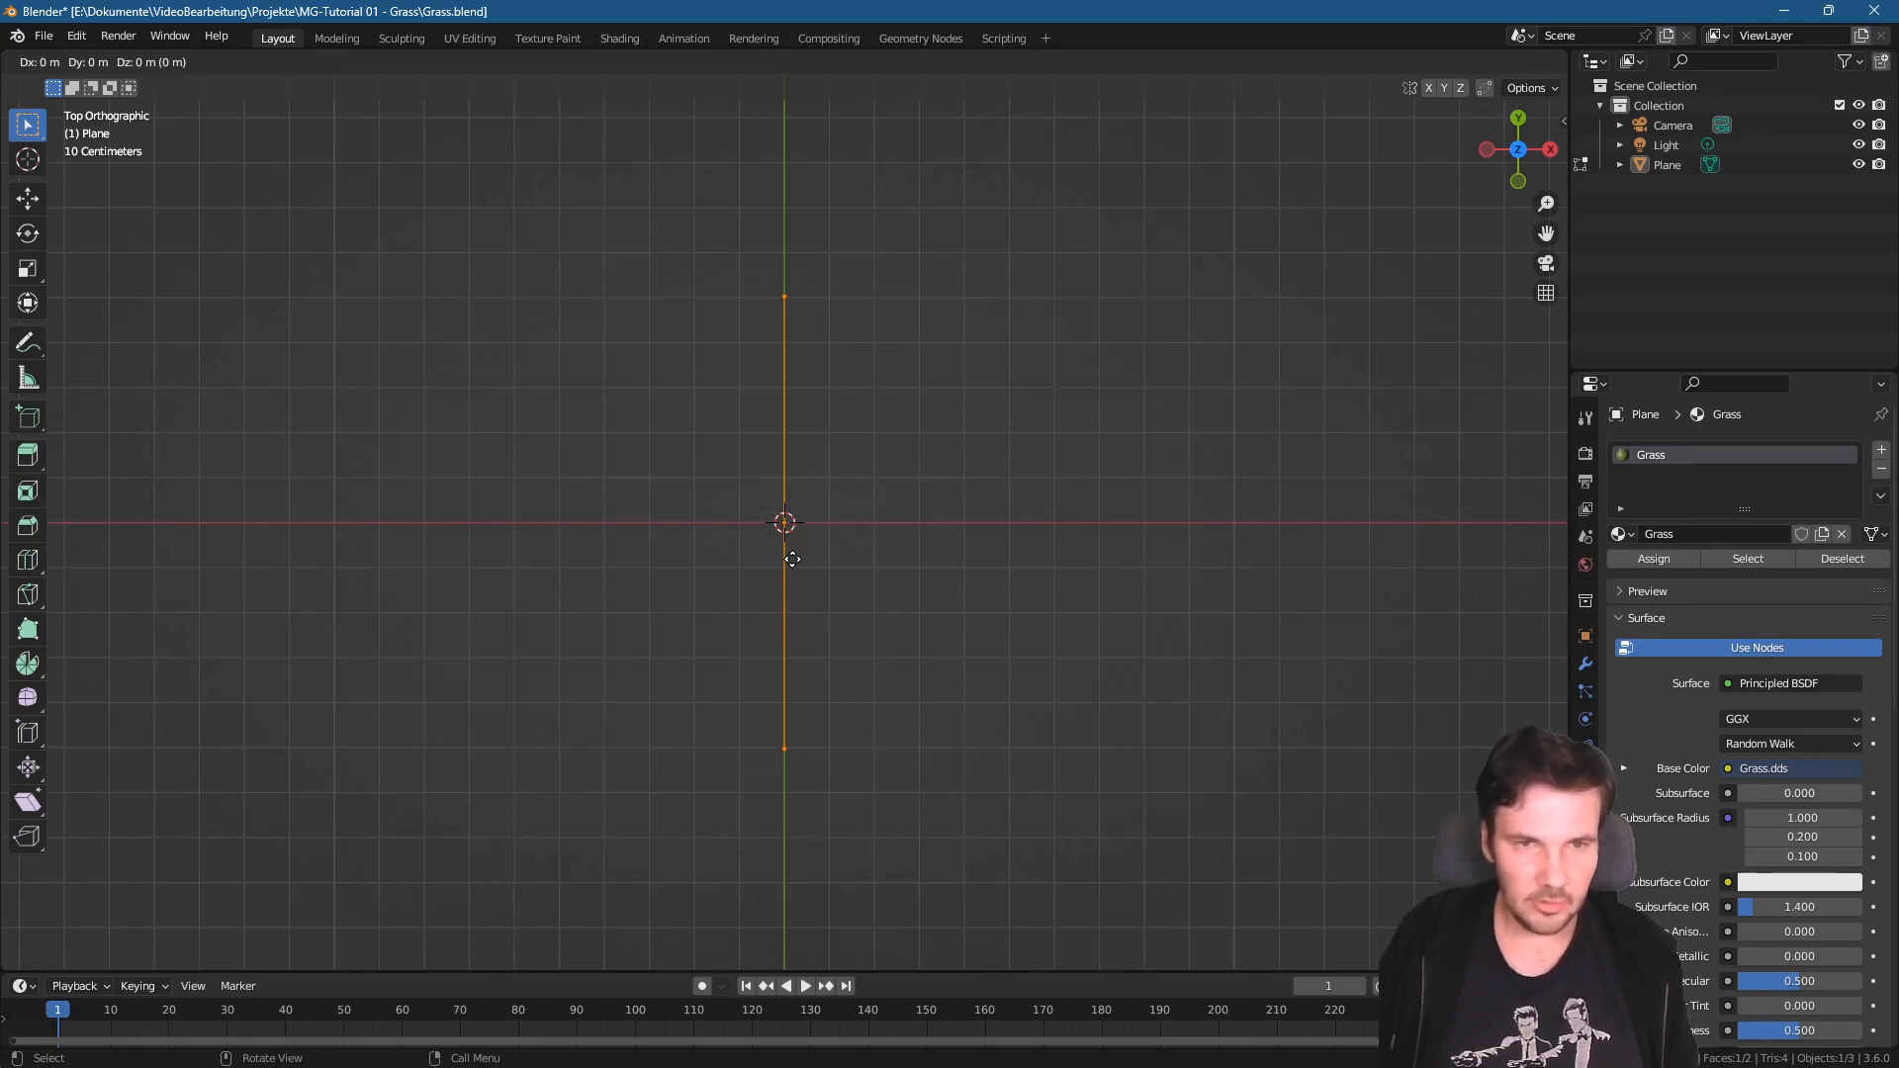
key("r")
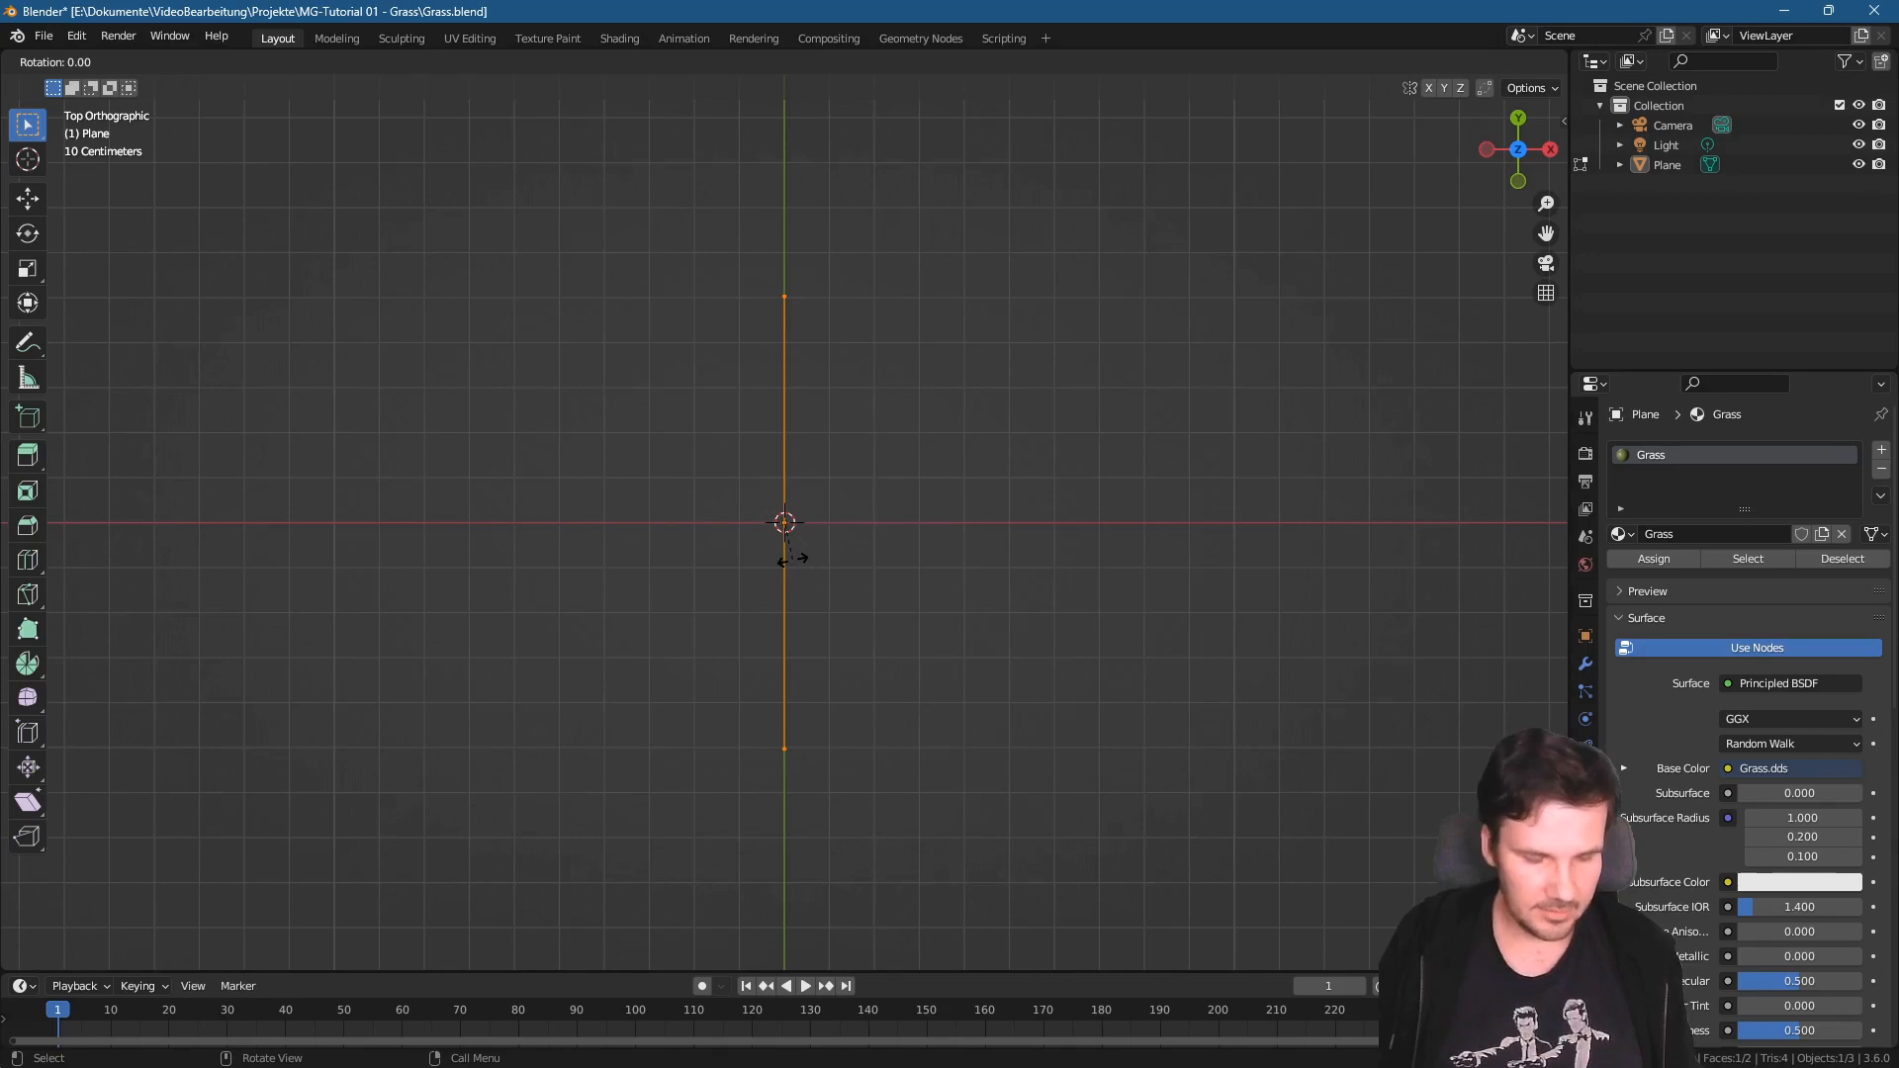
key("ctrl")
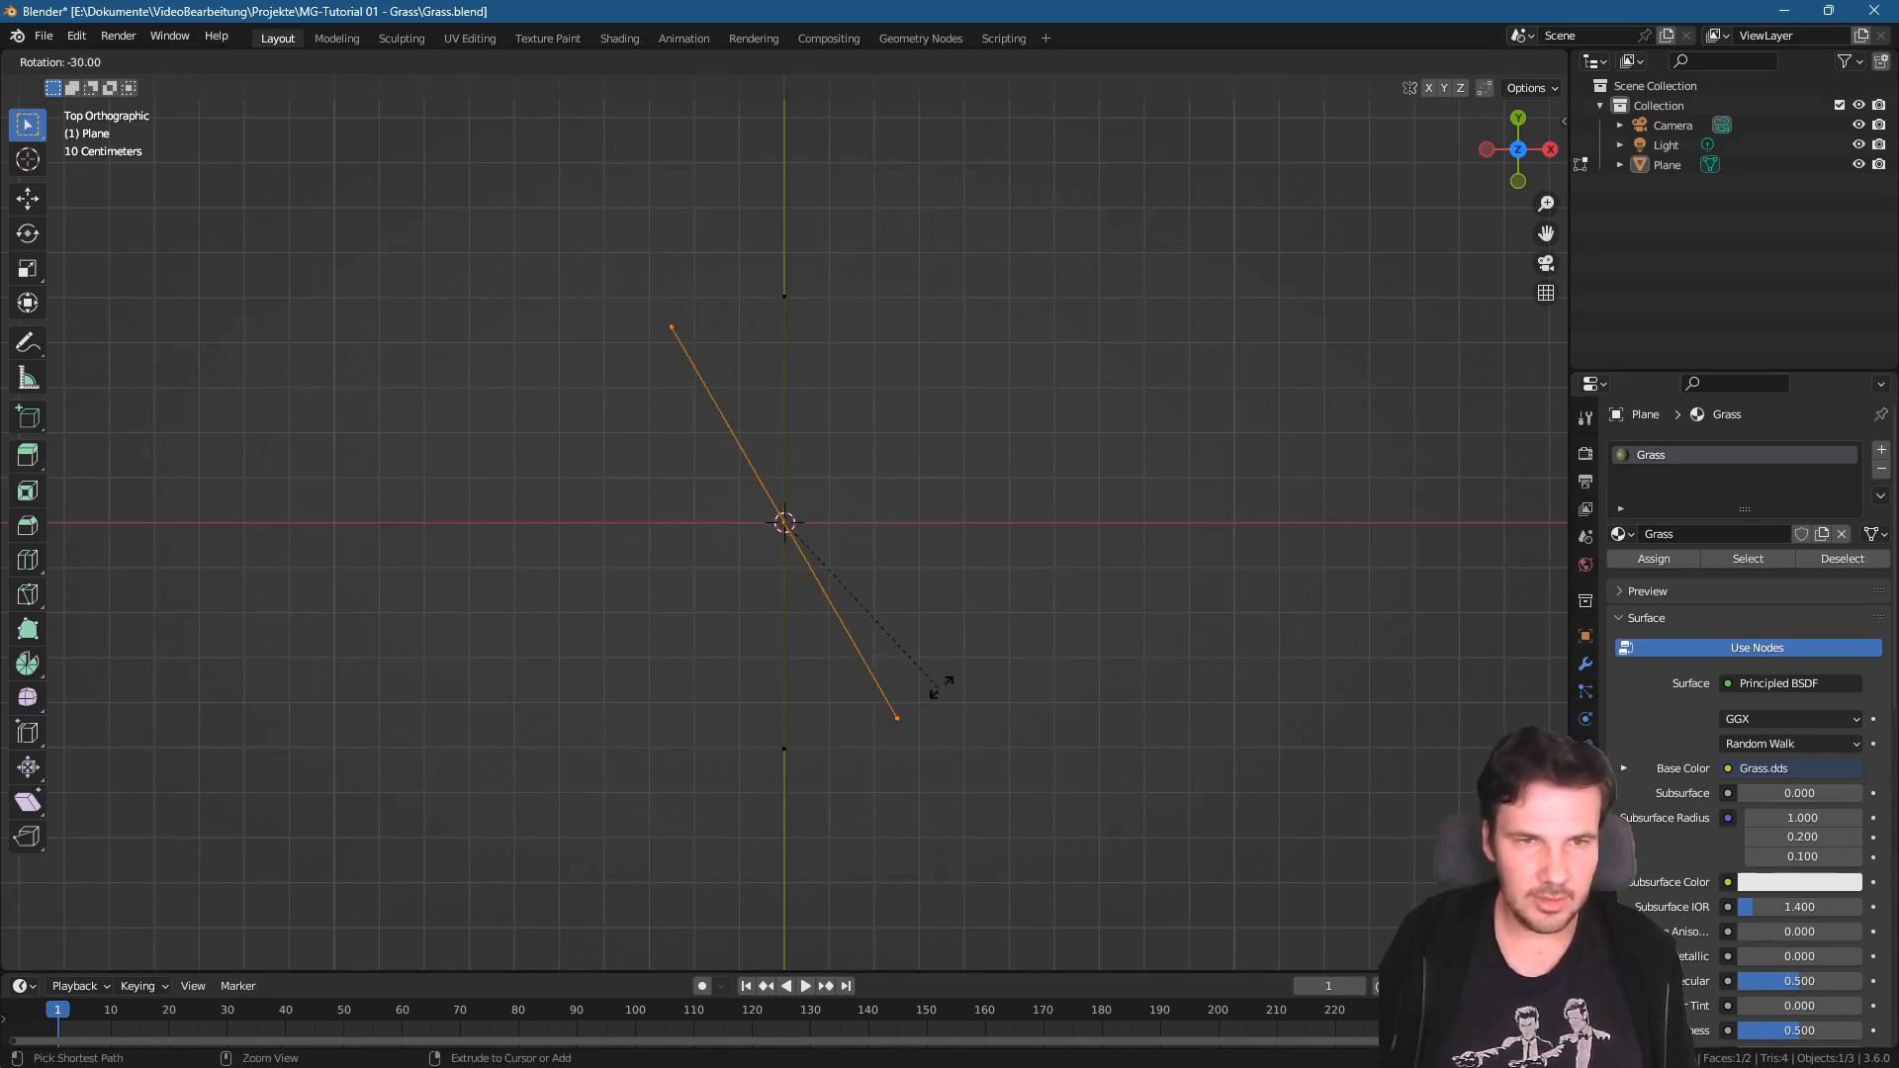
left_click(1023, 673, "ctrl")
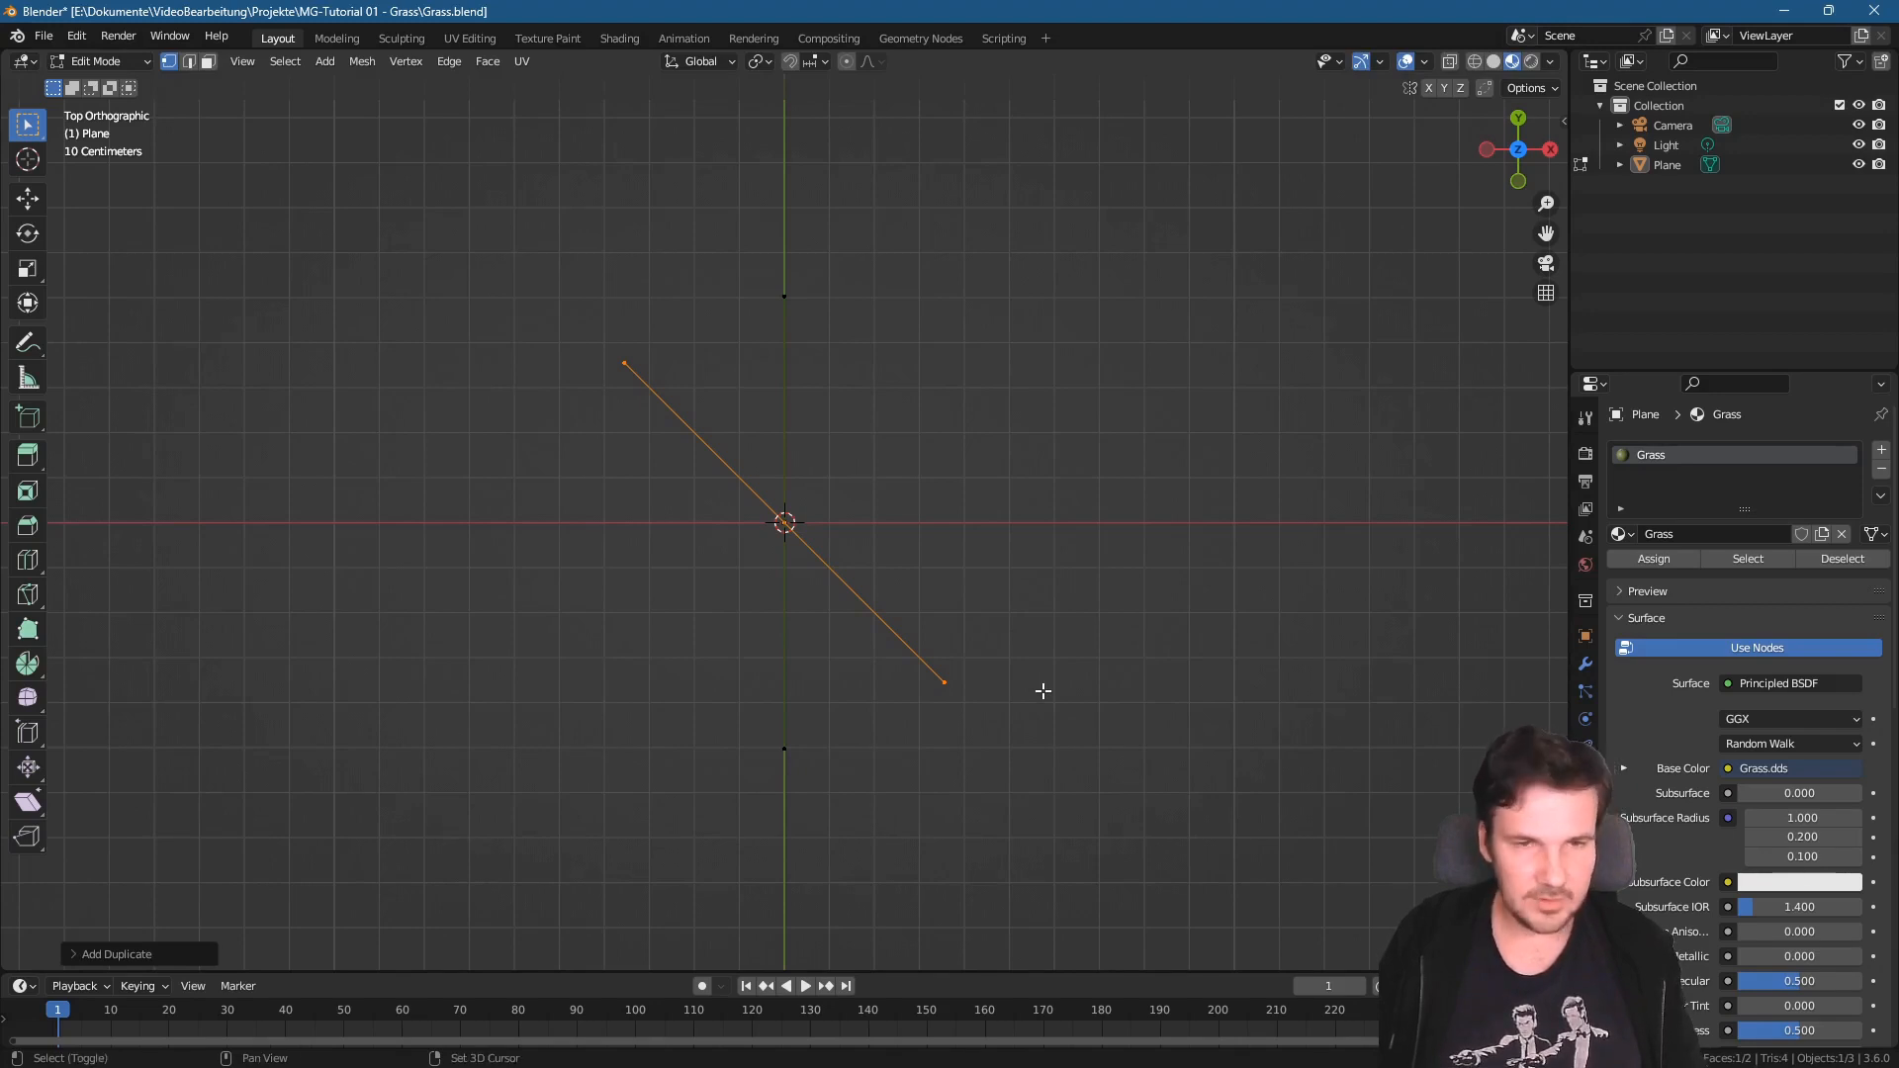
- Duplicate the diagonal plane in place and rotate the copy another 45° counterclockwise so it lies along the X axis
key("shift+d")
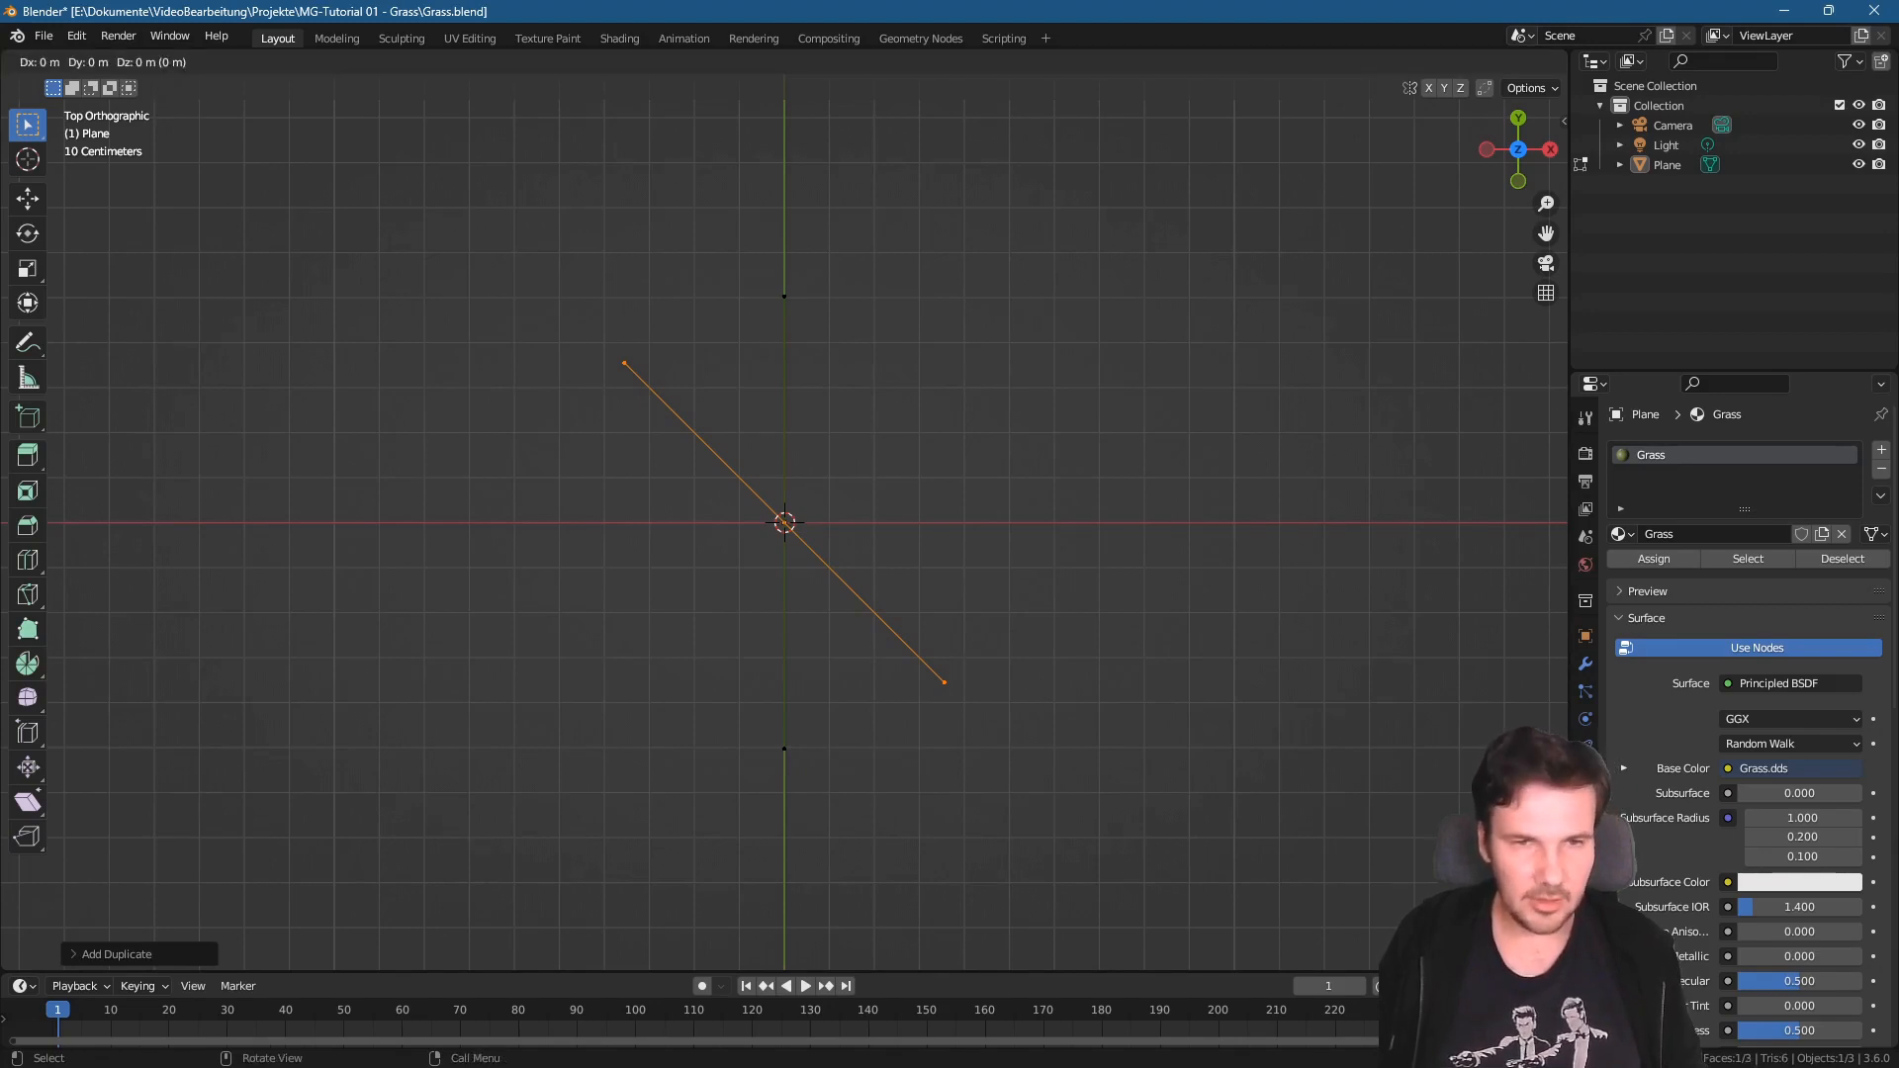
key("r")
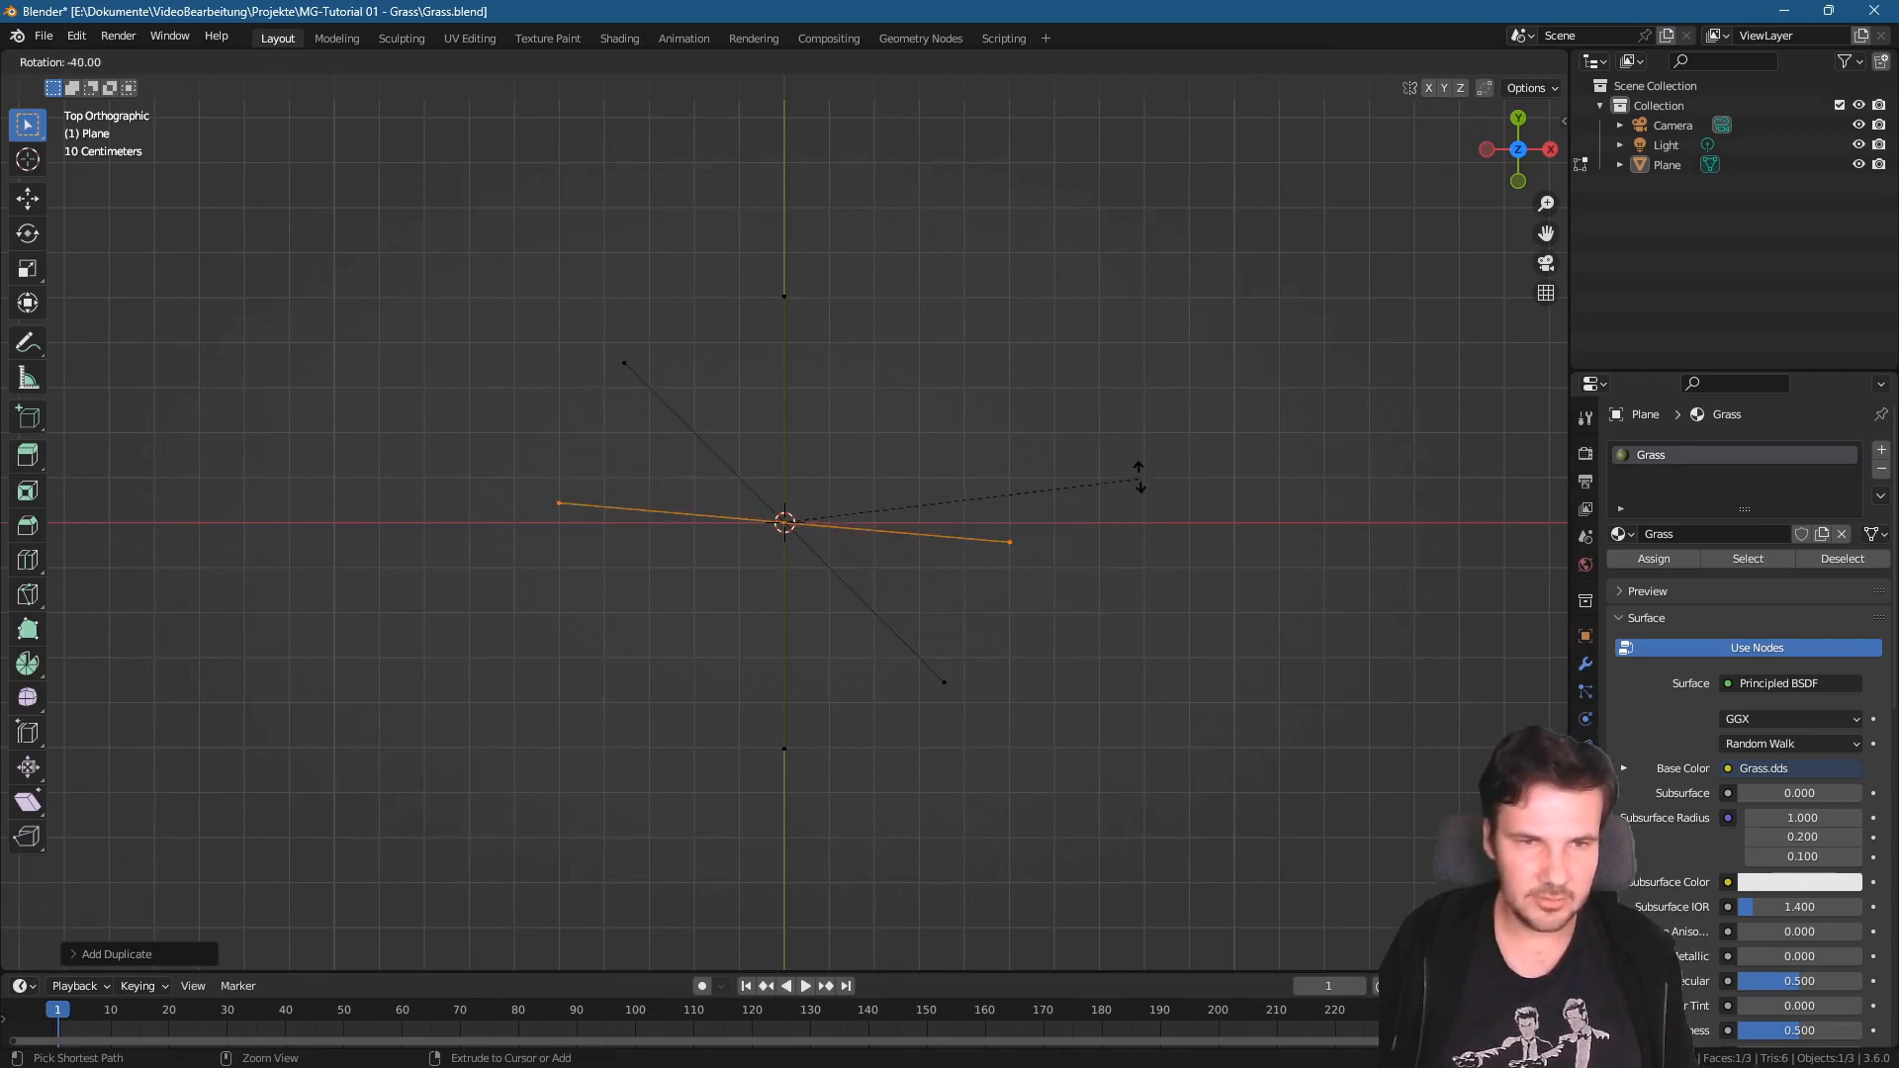
key("Escape")
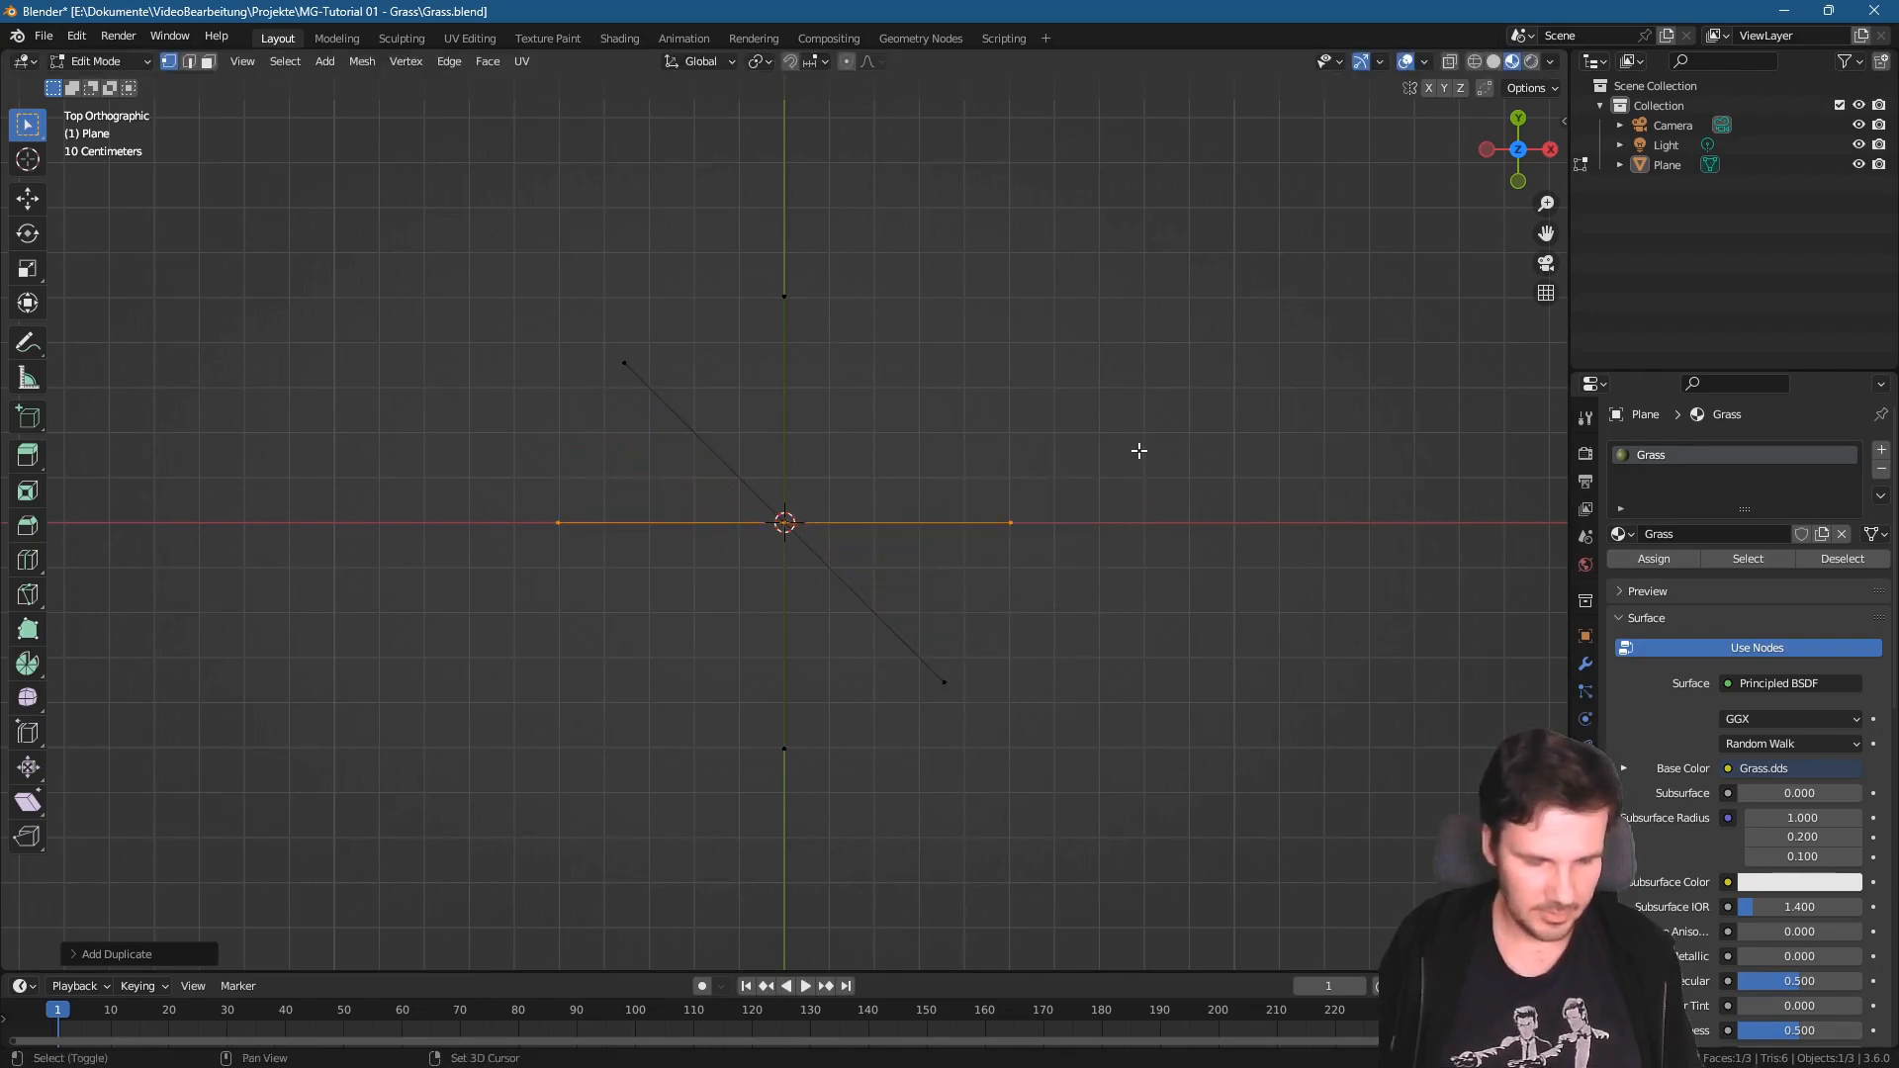
- Duplicate the X-aligned plane, rotate the copy 45° counterclockwise to complete the four-plane star, and save the file
key("shift+d")
key("r")
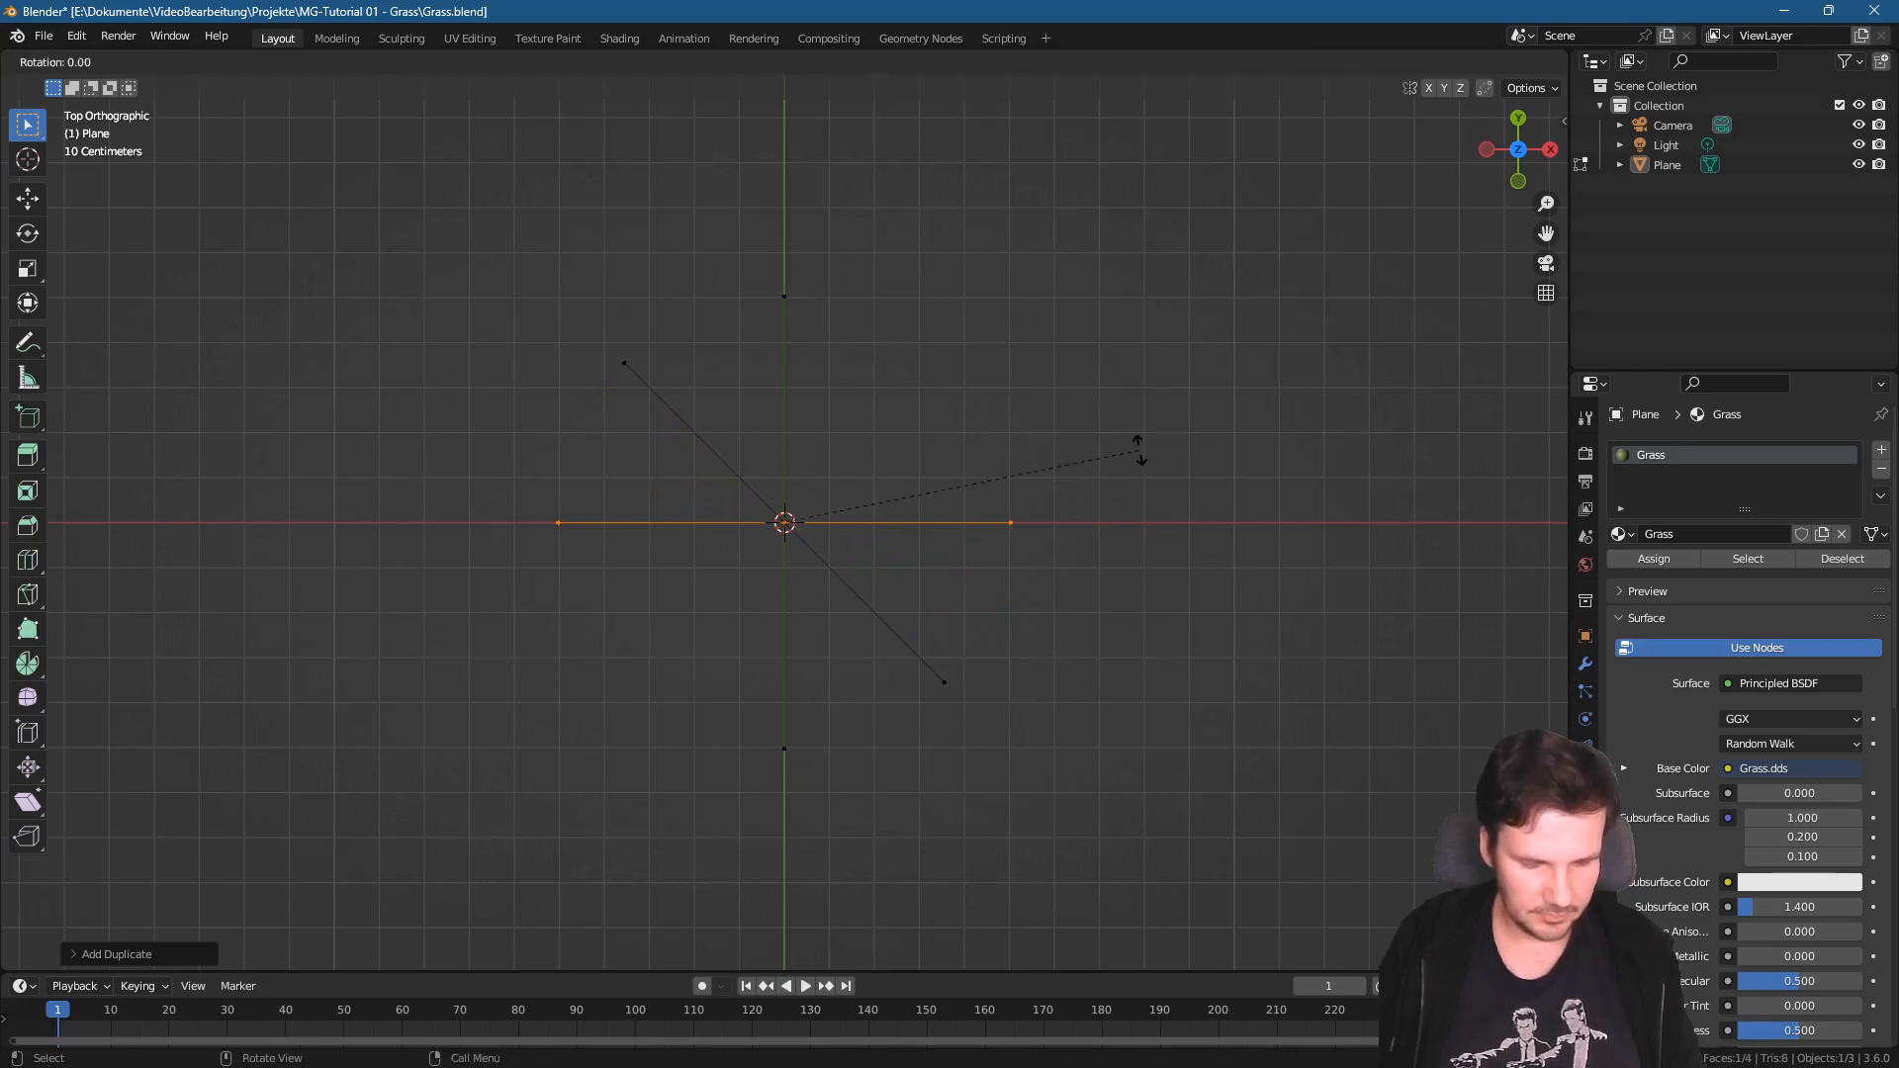
key("ctrl")
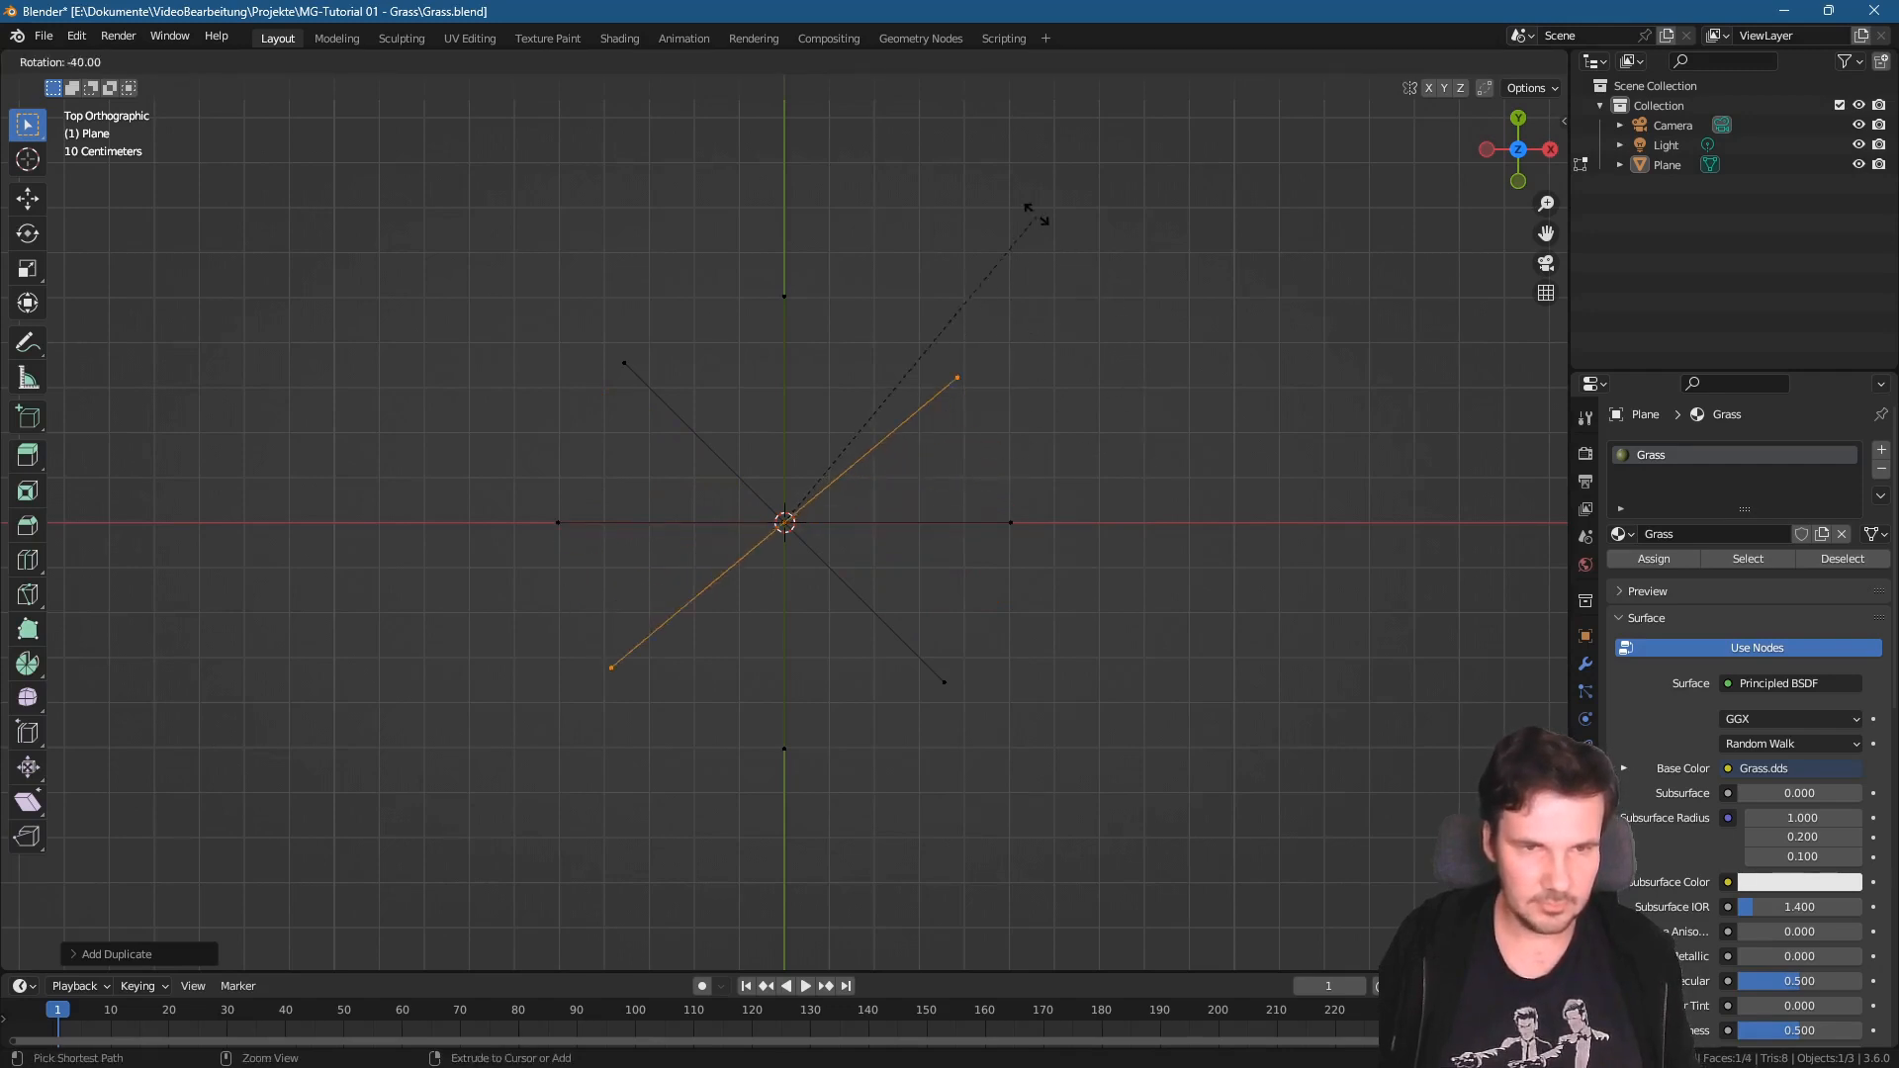
left_click(997, 181)
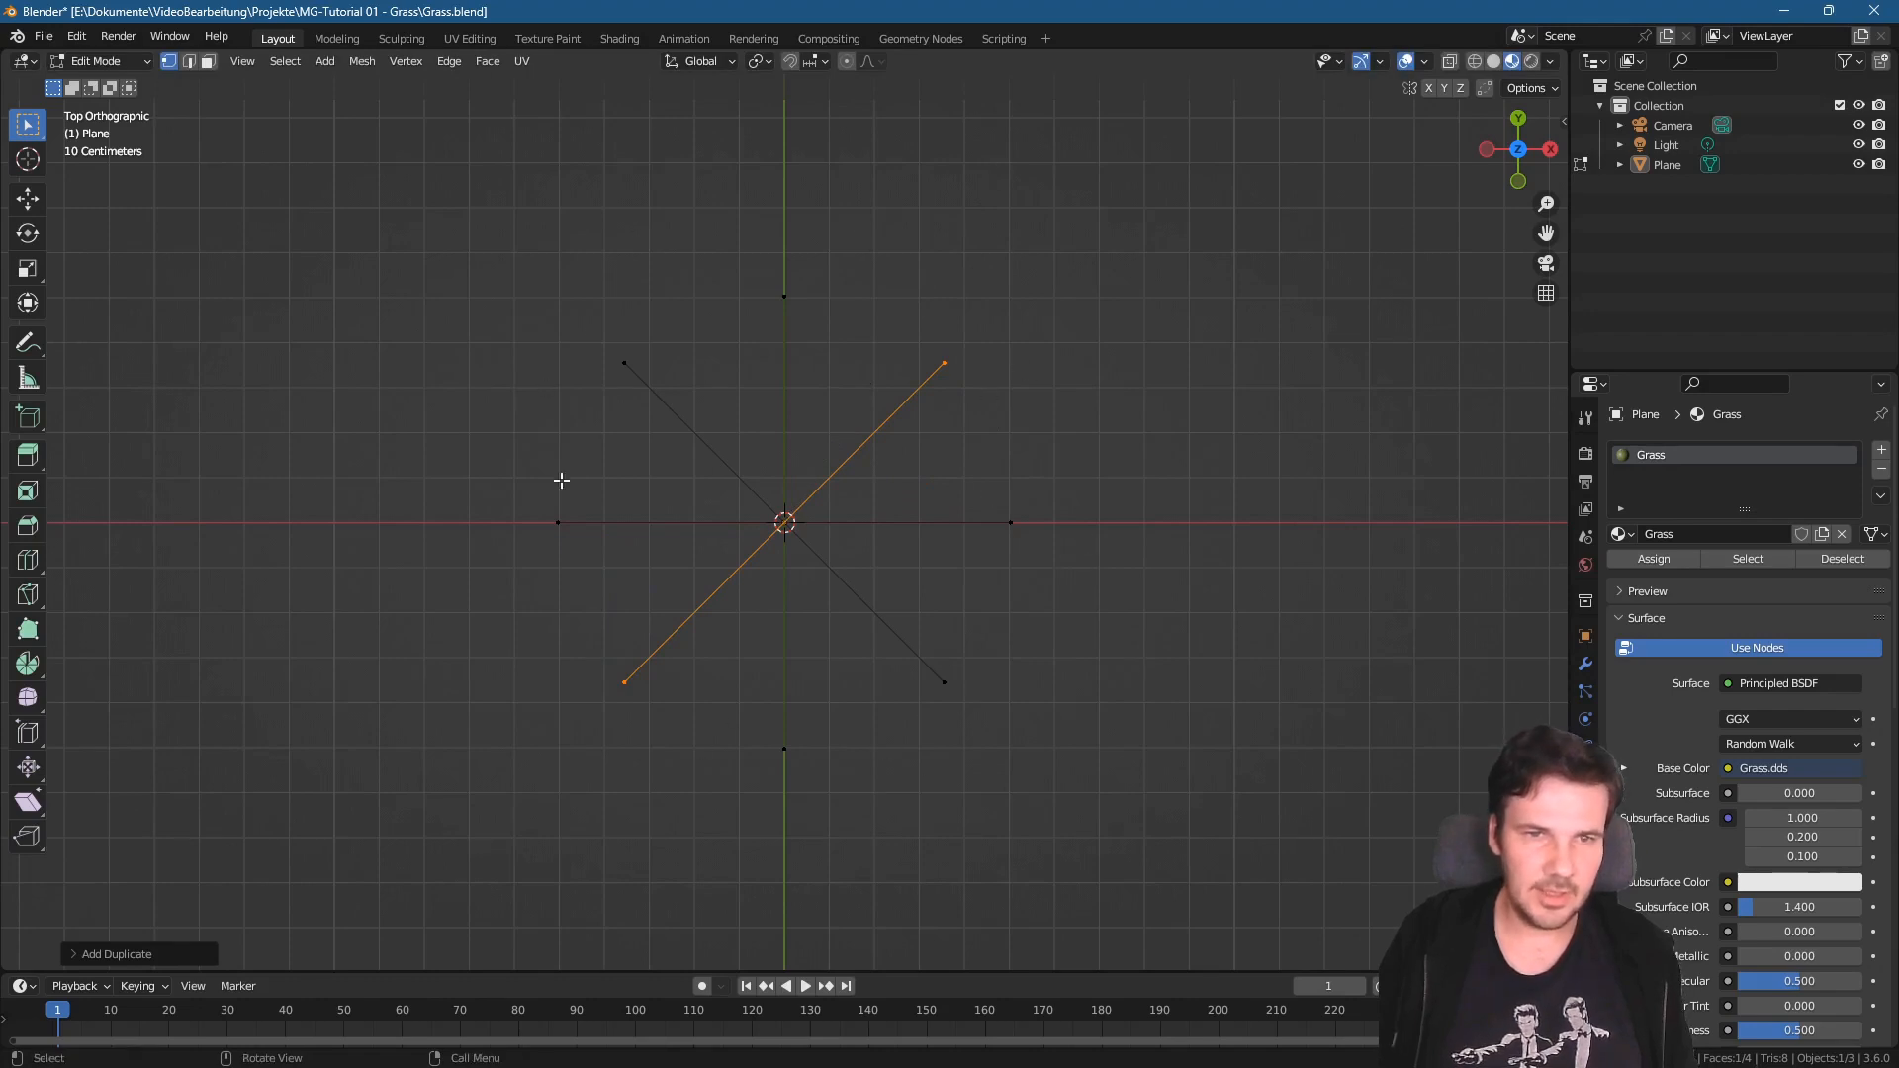
middle_click_drag(1024, 674, 980, 445)
key("ctrl+s")
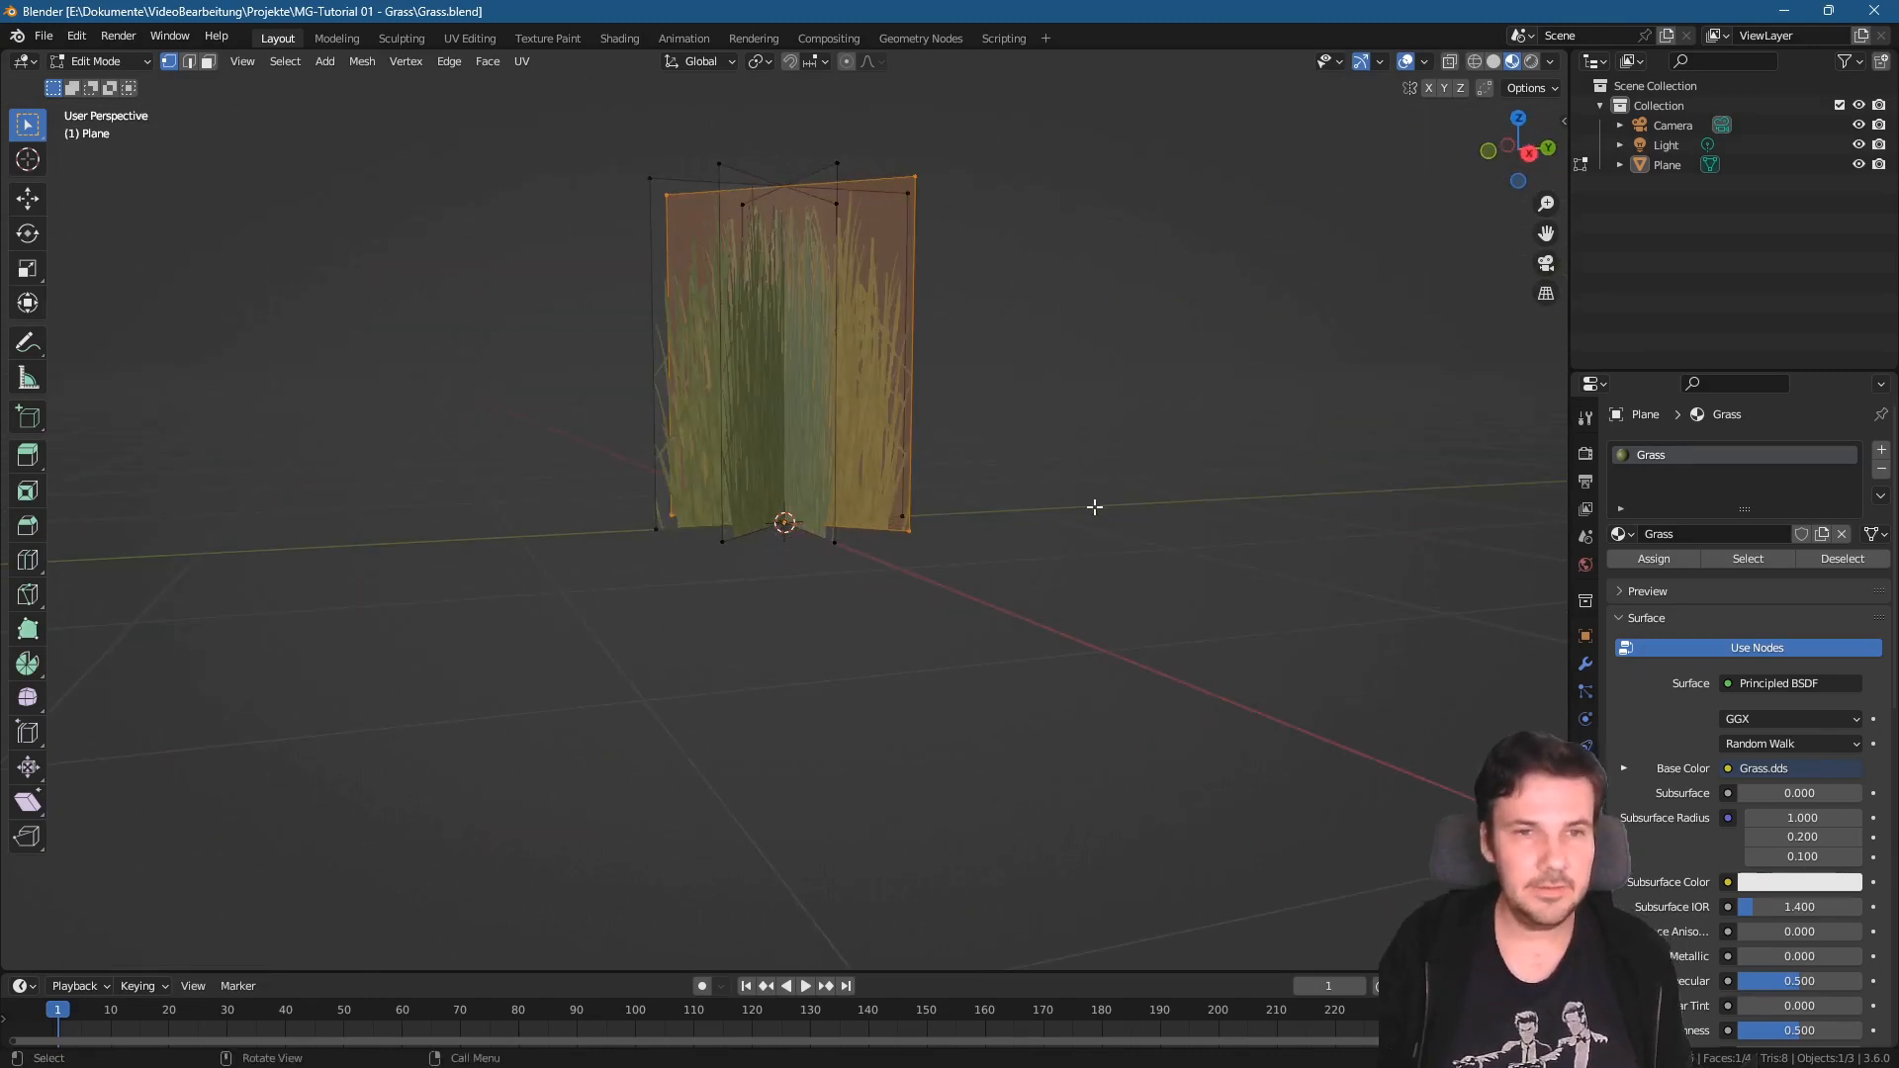
- In edge selection from above, move the last diagonal plane's upper edge about 0.2 m toward negative X and positive Y to tilt it
middle_click_drag(1022, 352, 1106, 531)
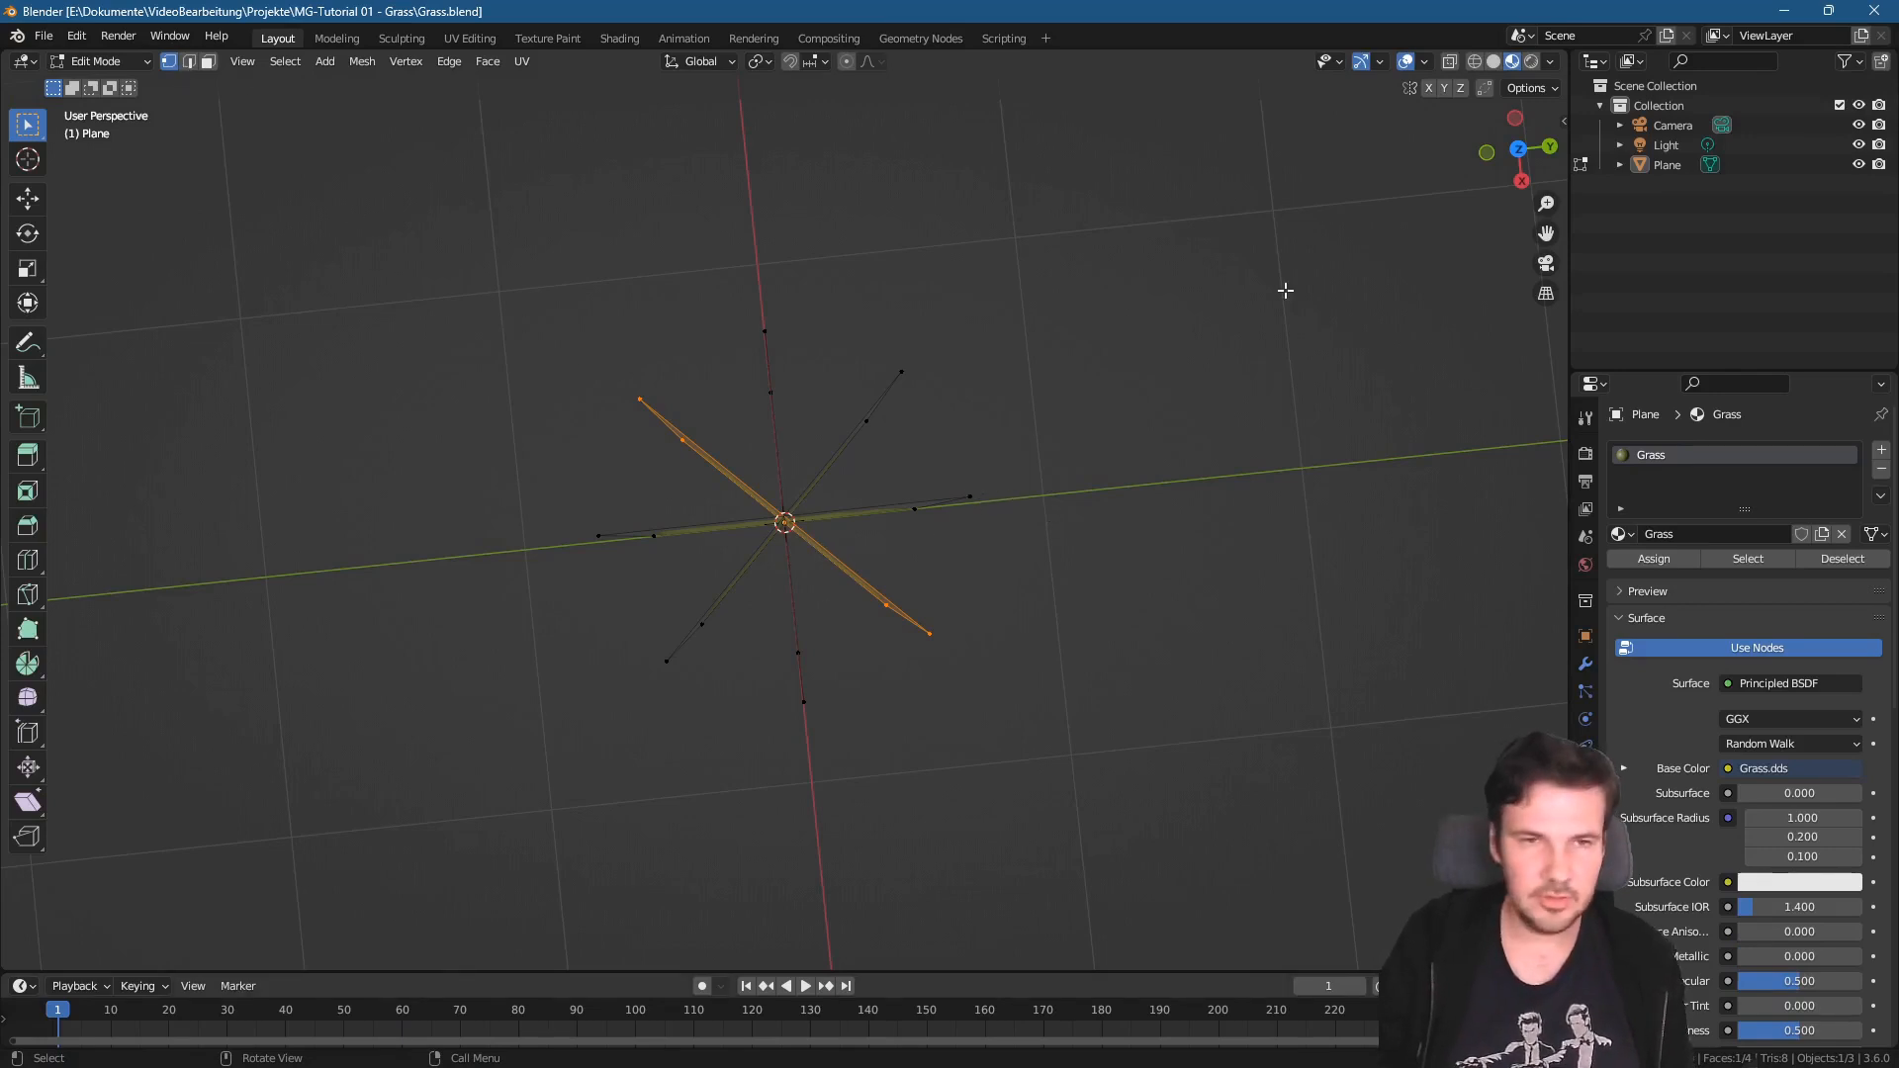
key("KP_7")
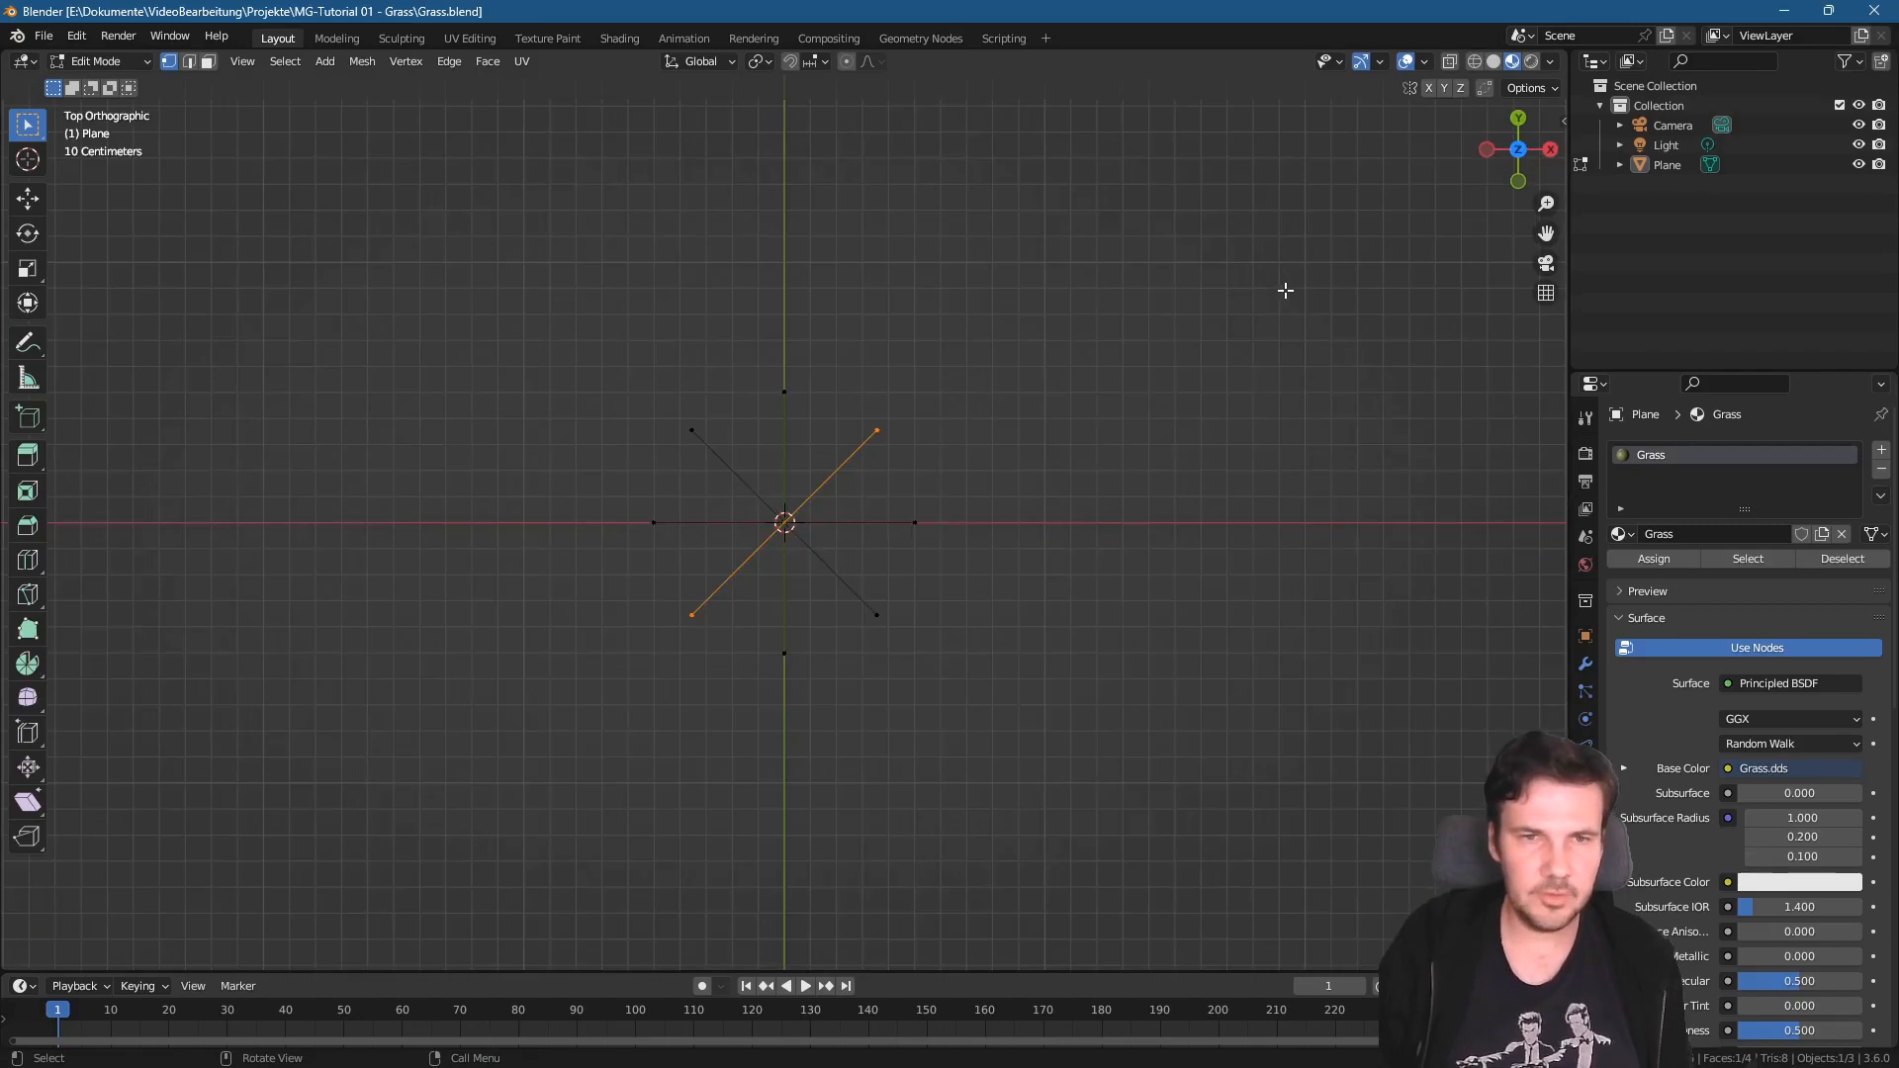
left_click(188, 63)
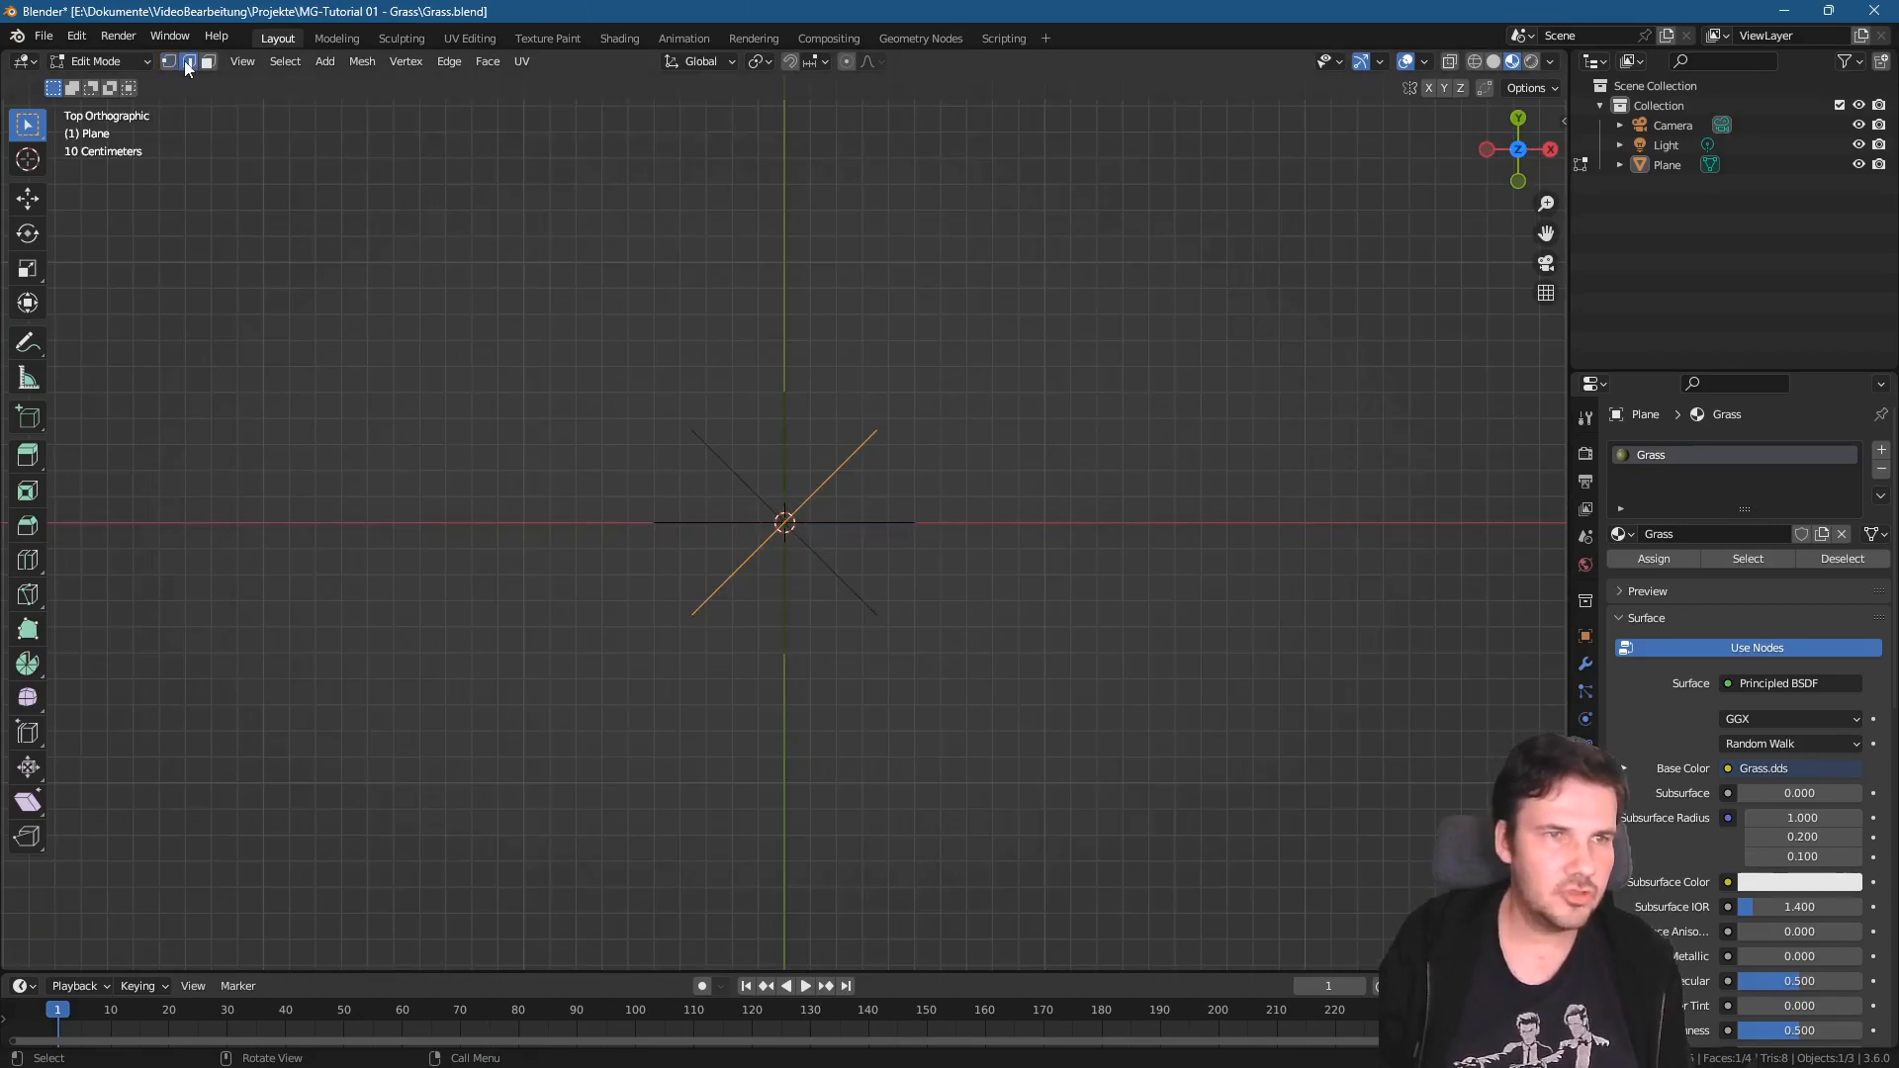
left_click(819, 485)
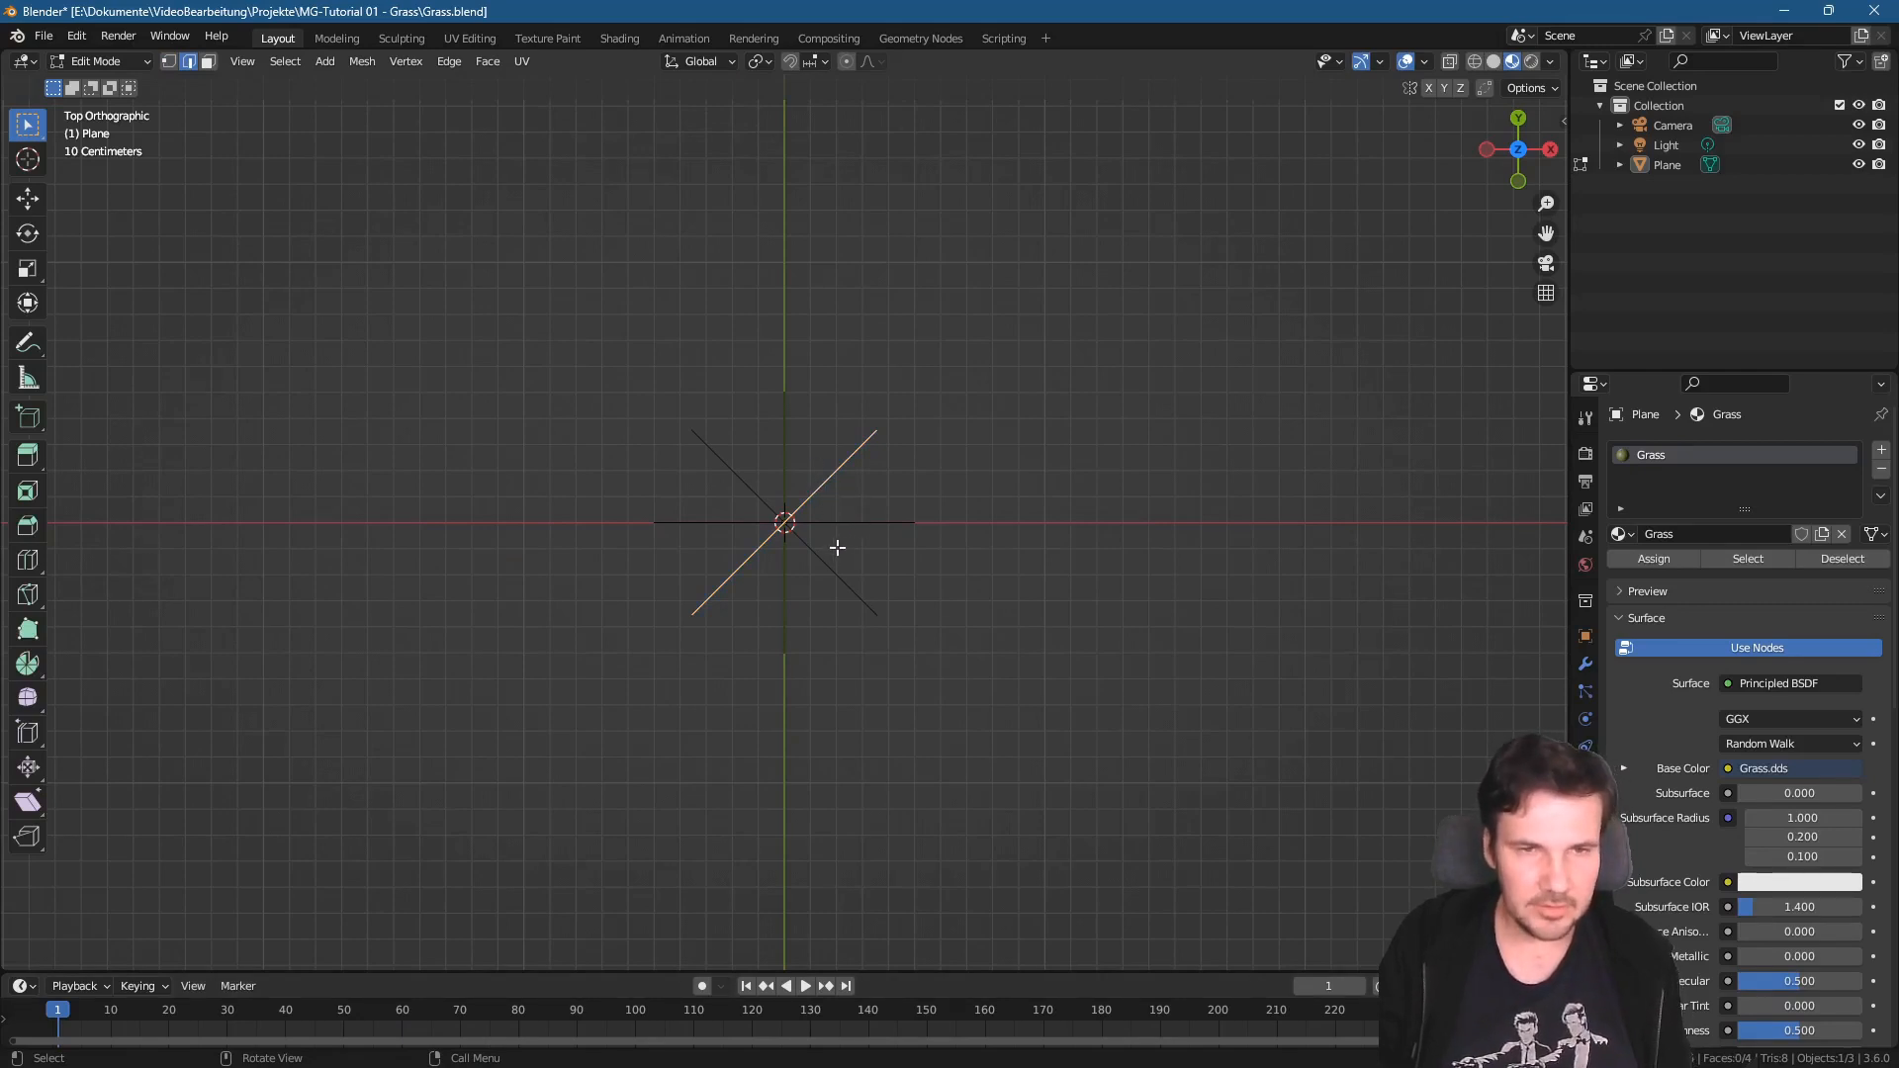
key("g")
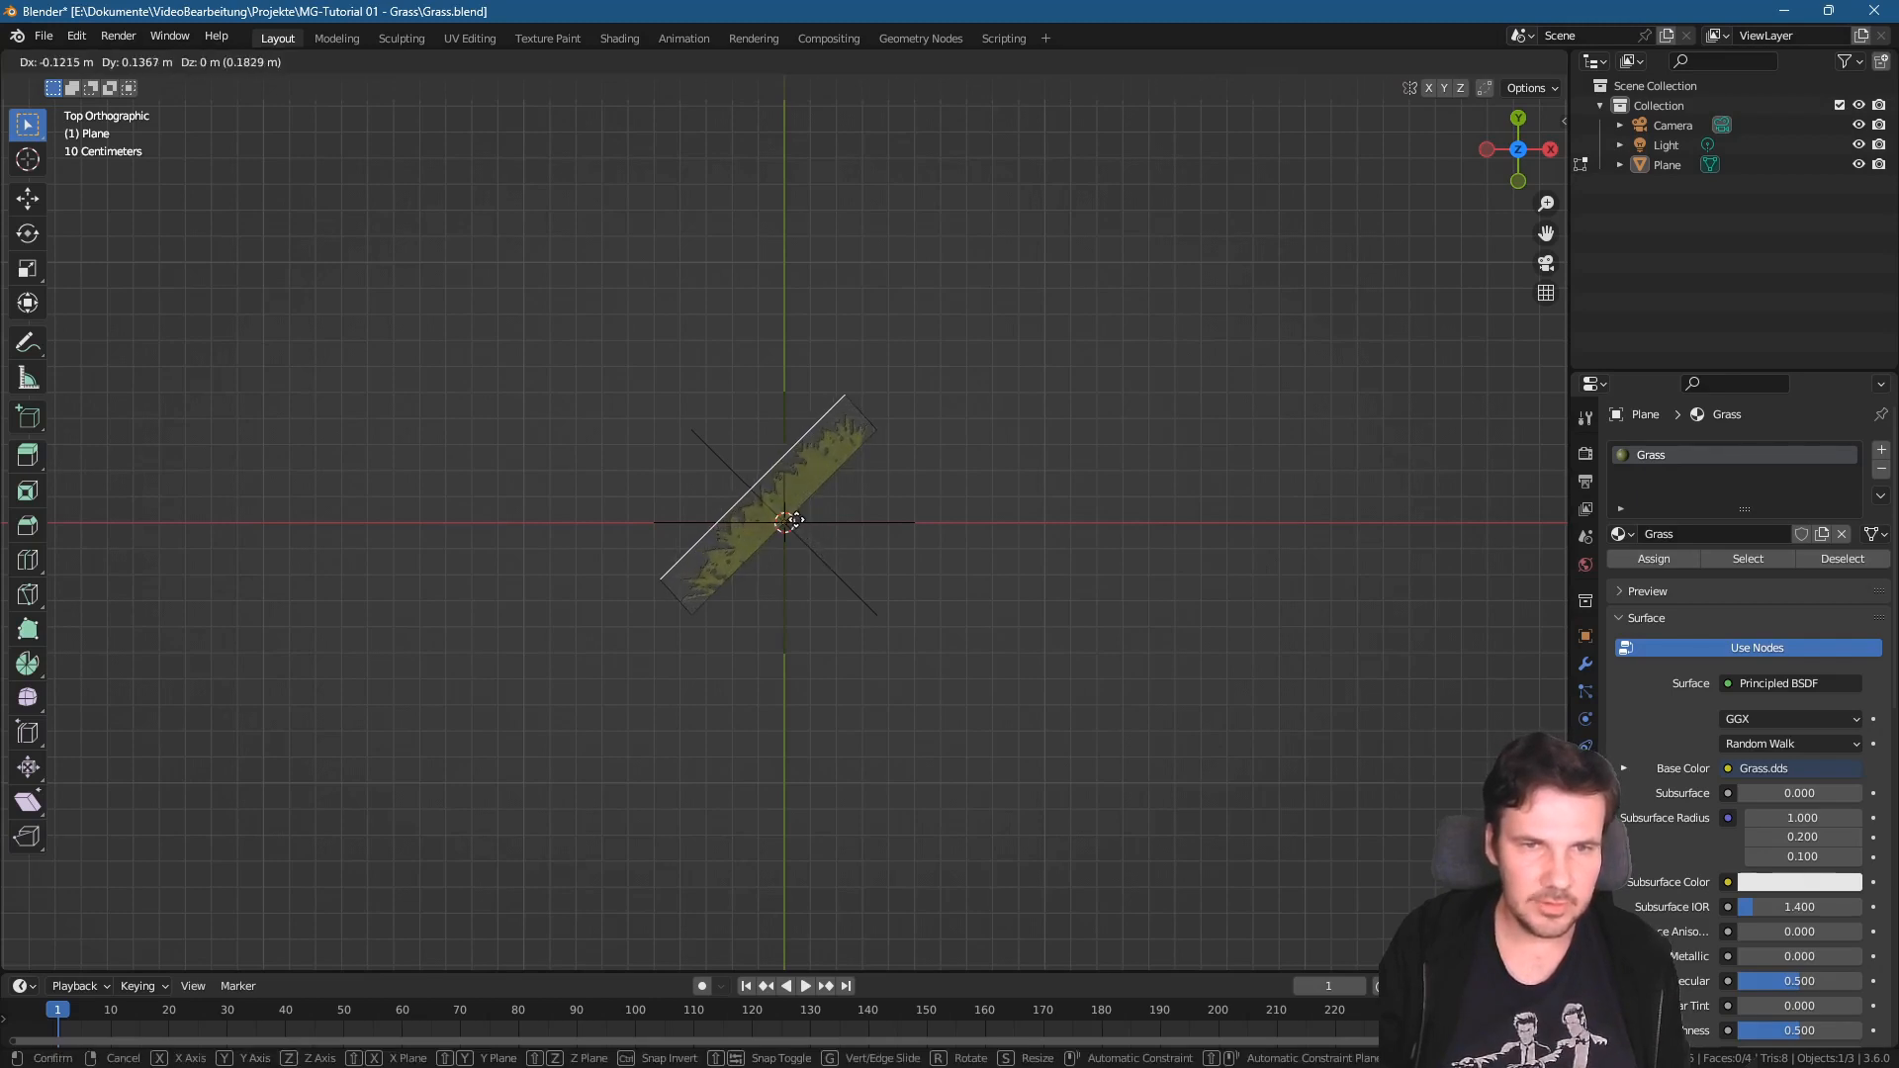
left_click(787, 513)
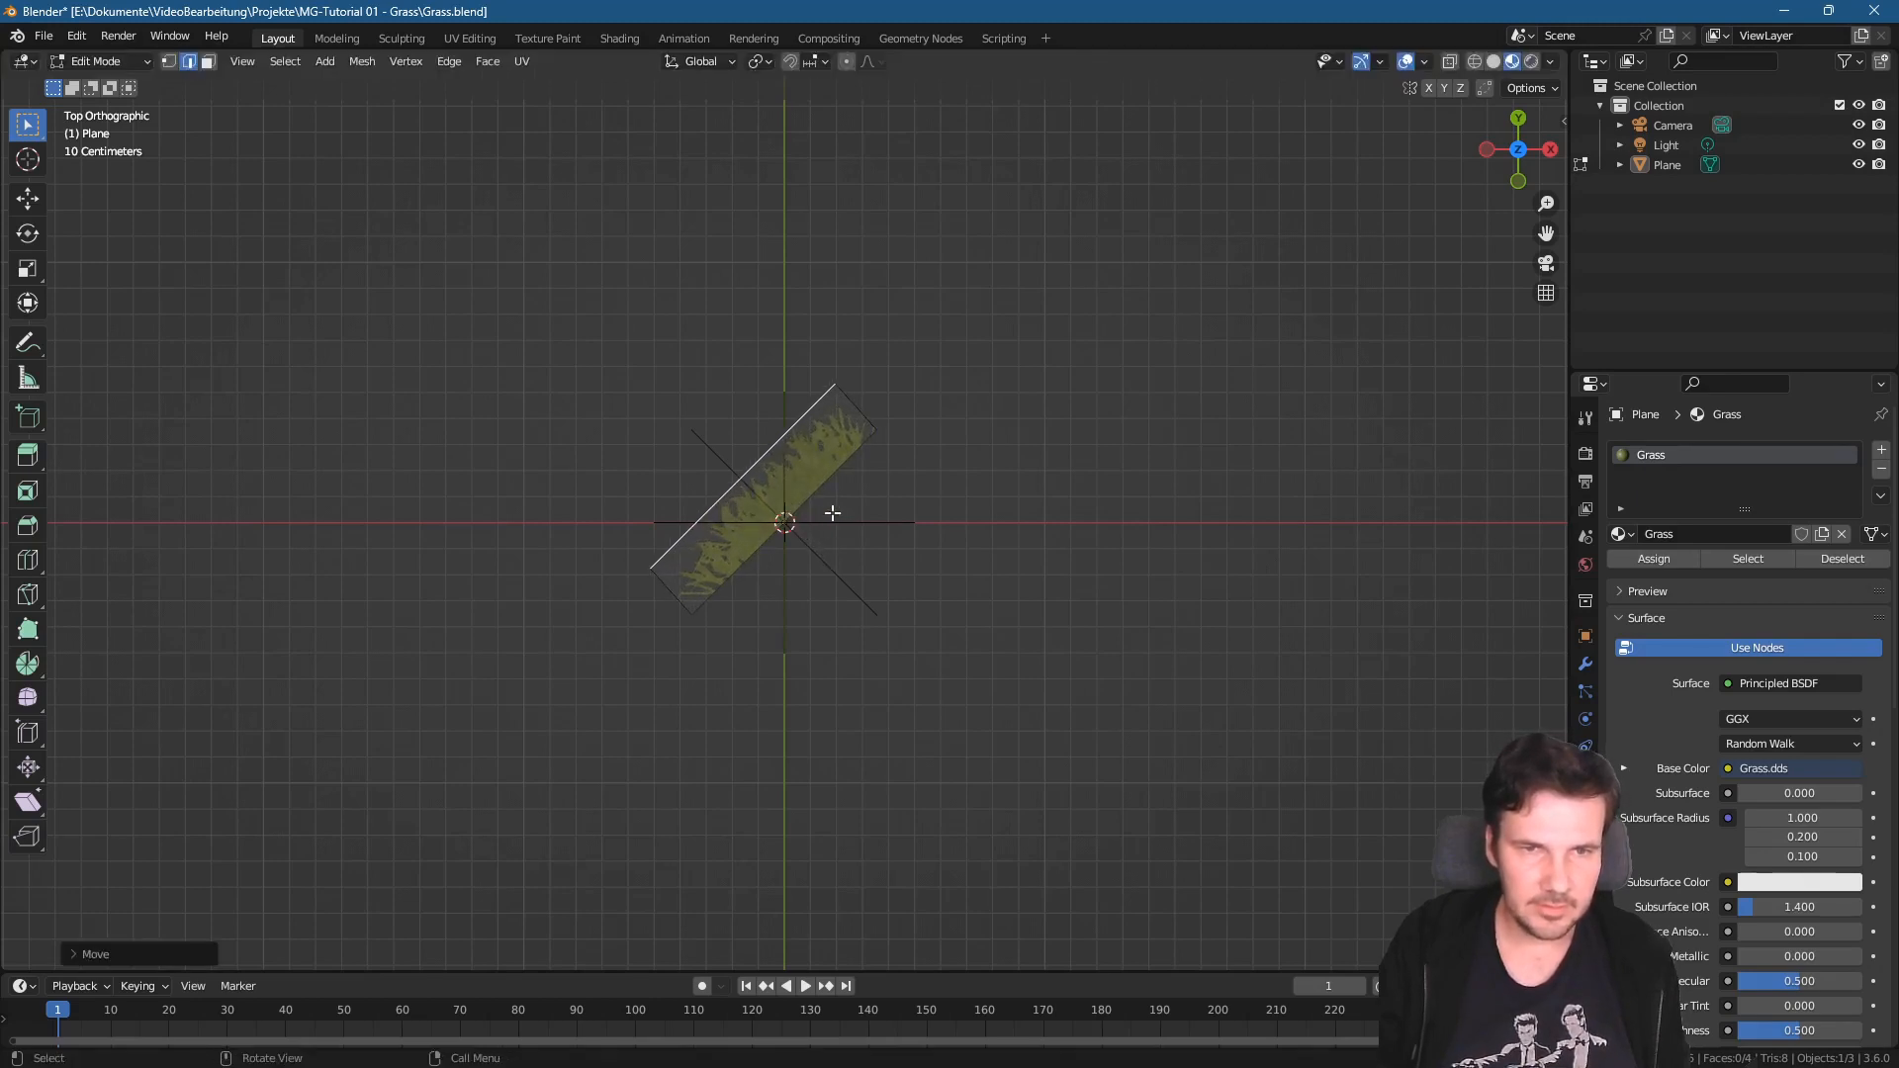
- Tilt the X-aligned plane by moving its upper edge about 0.22 m toward negative Y, and the other diagonal's about 0.25 m toward positive X and Y
left_click(831, 522)
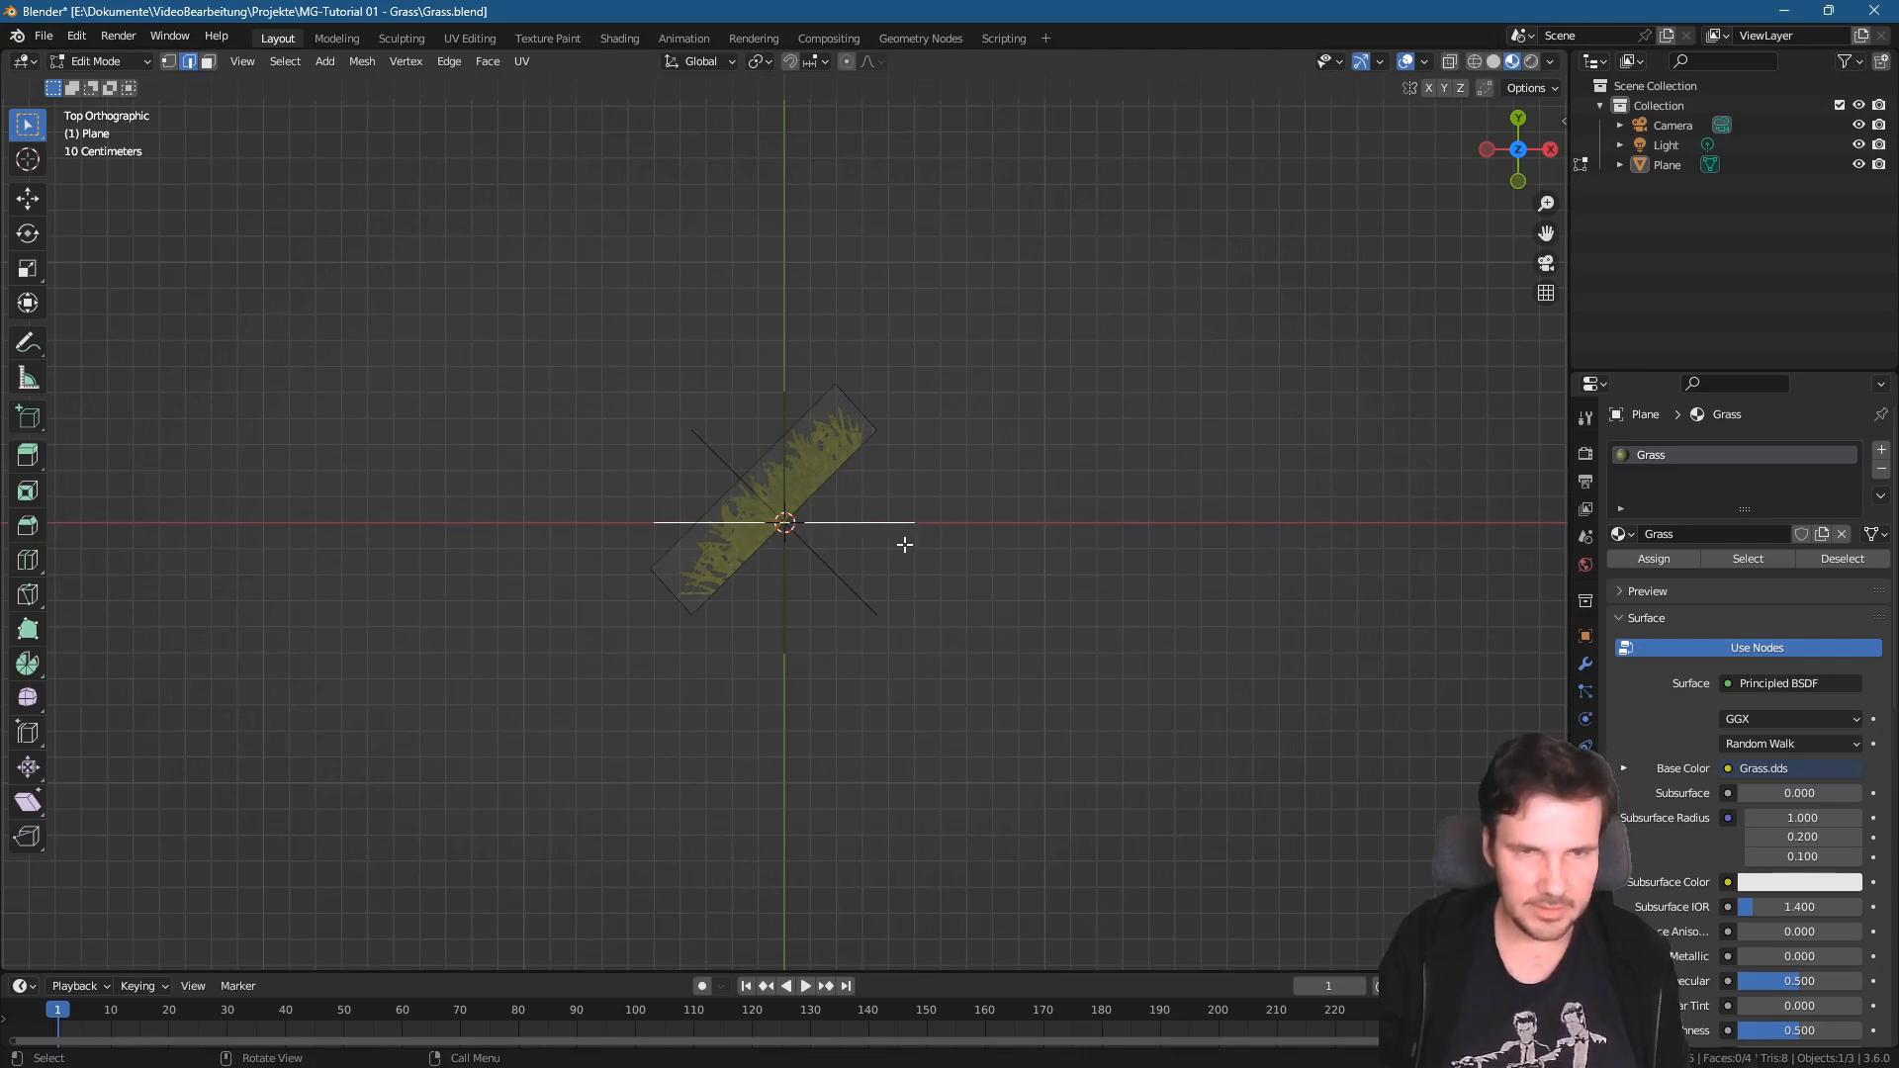
key("g")
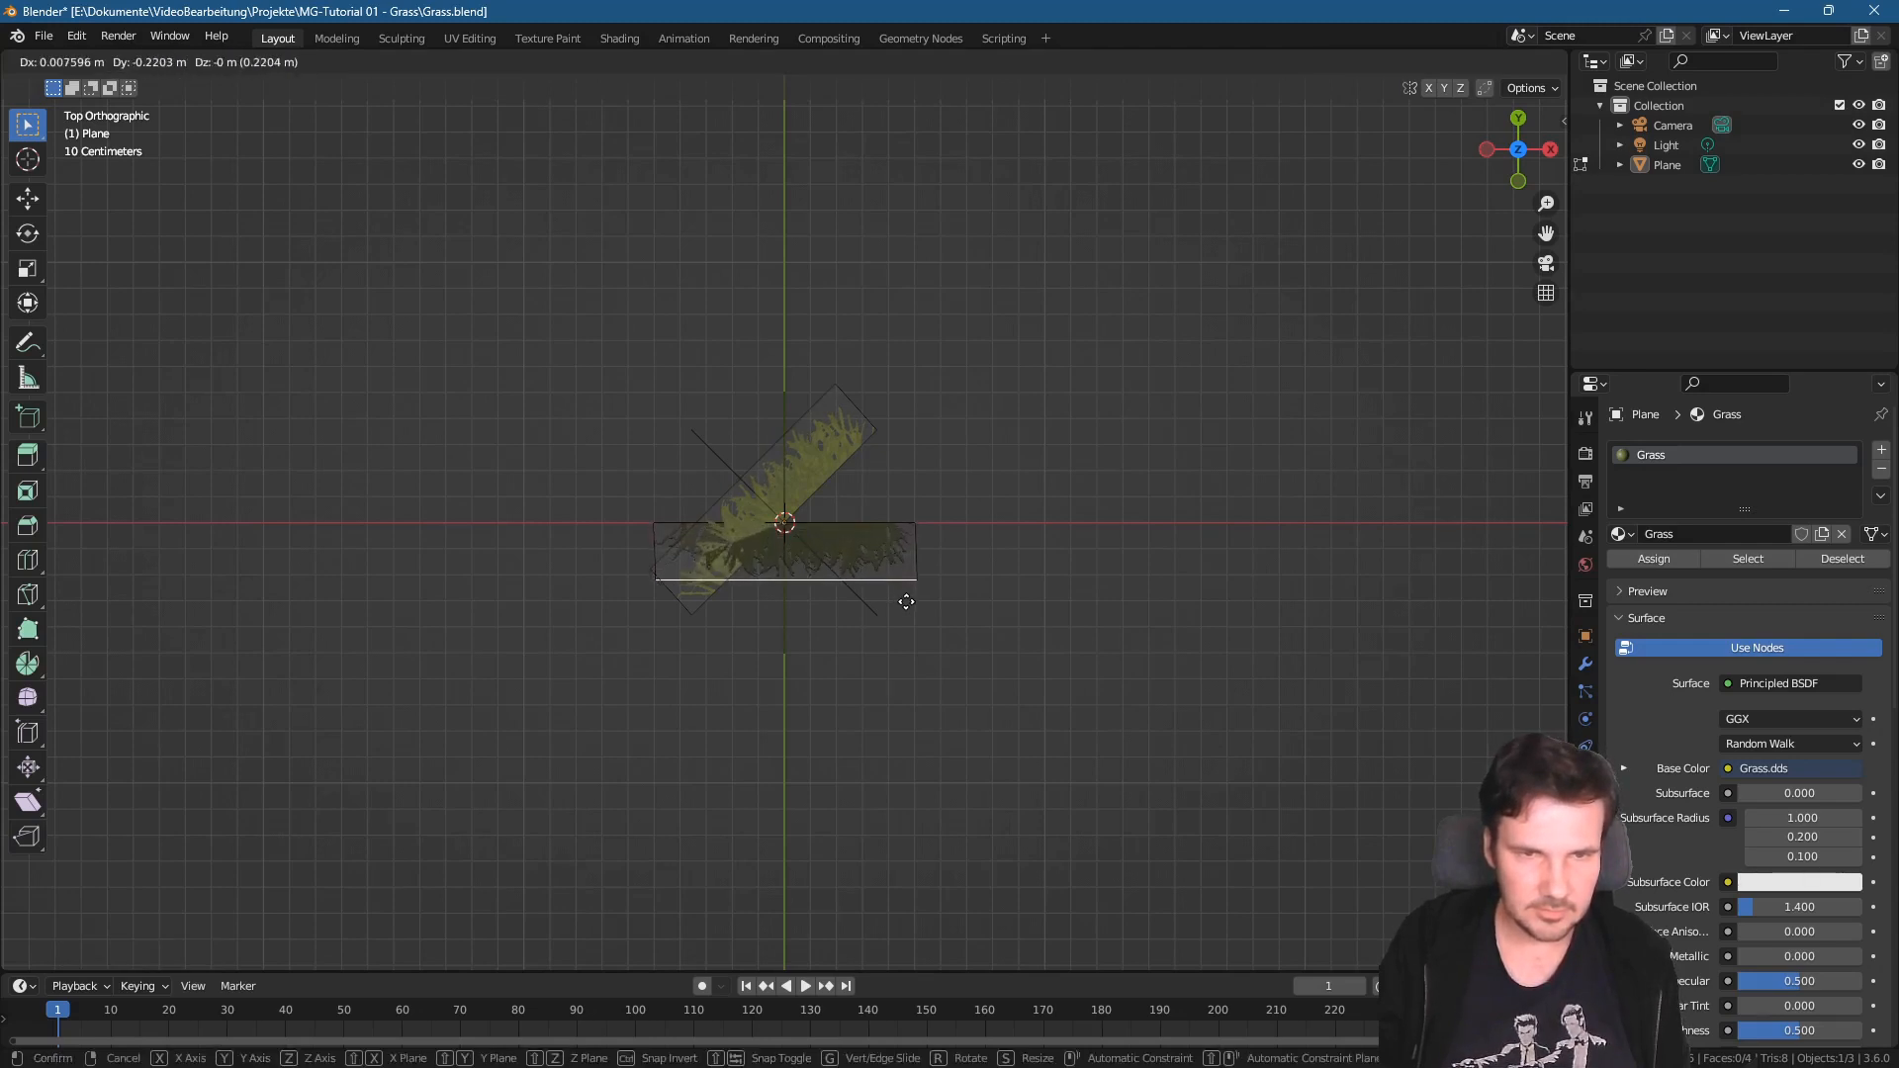
left_click(902, 599)
left_click(721, 458)
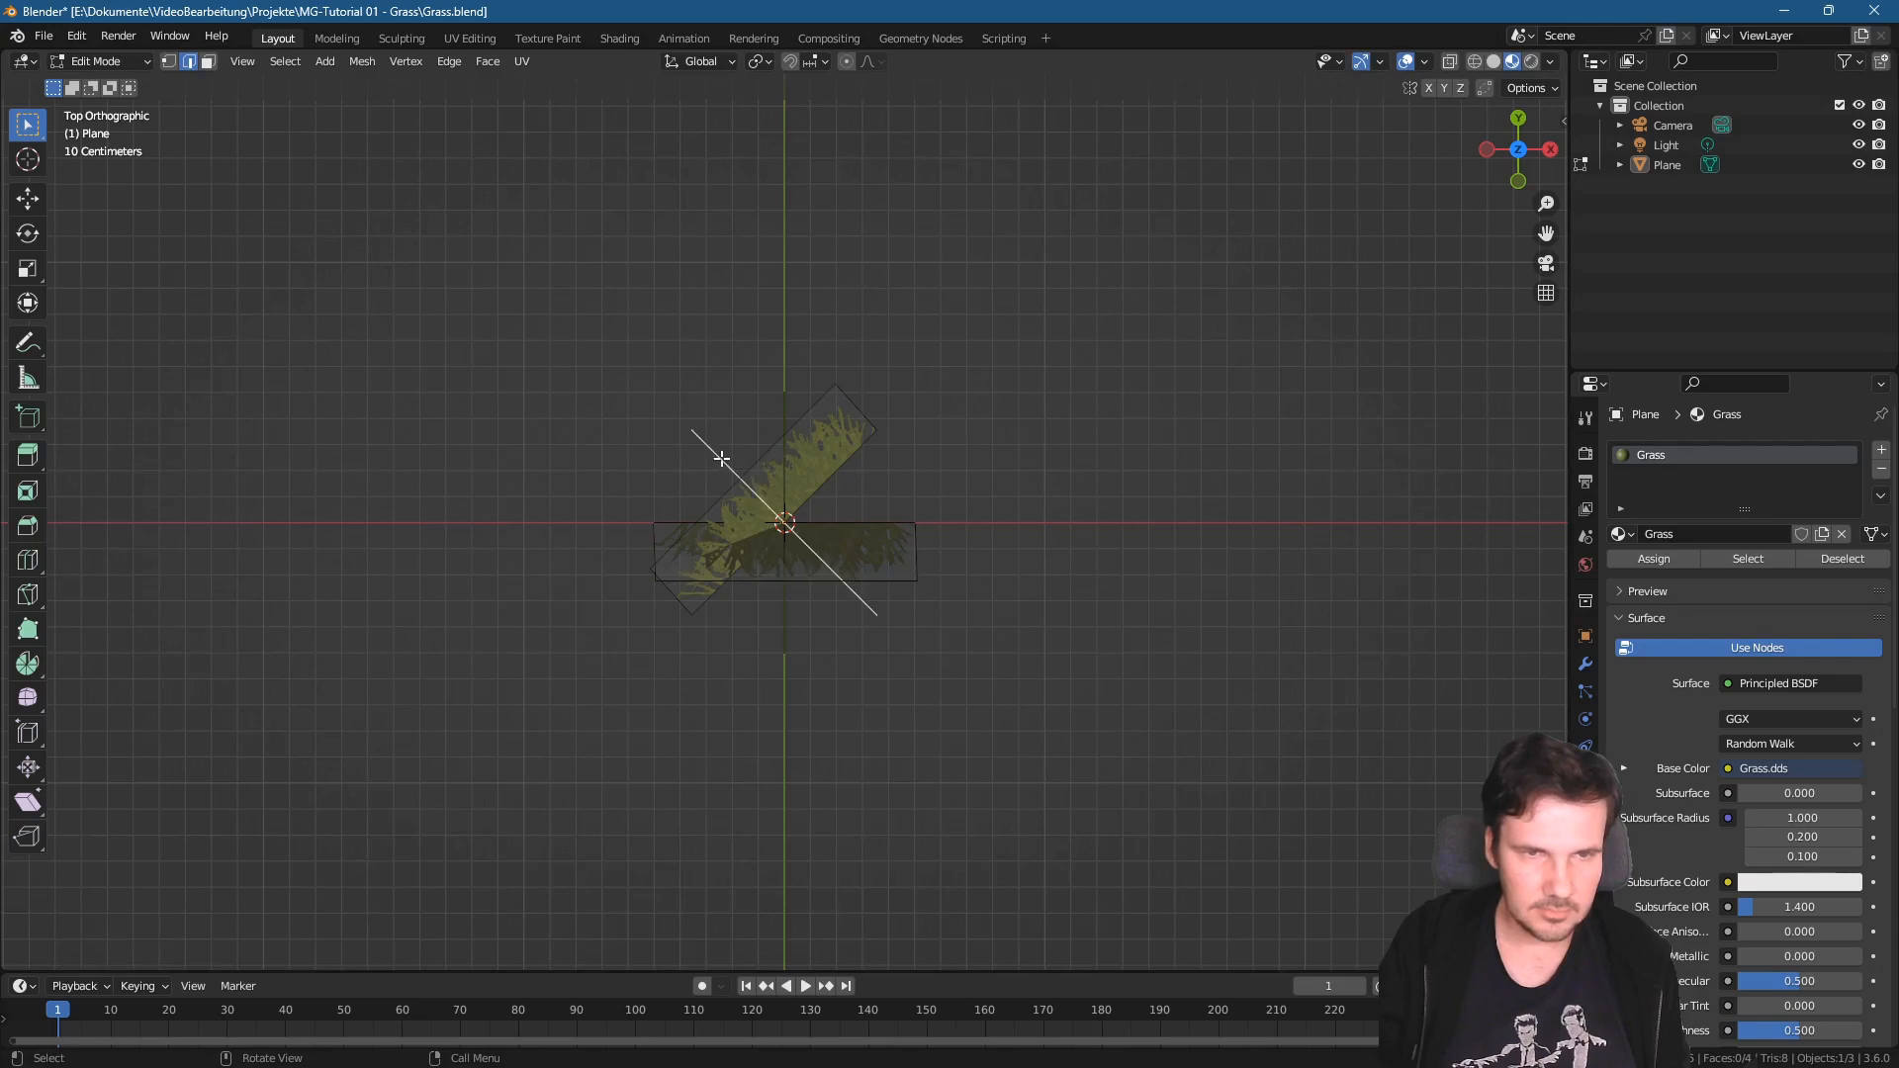
key("g")
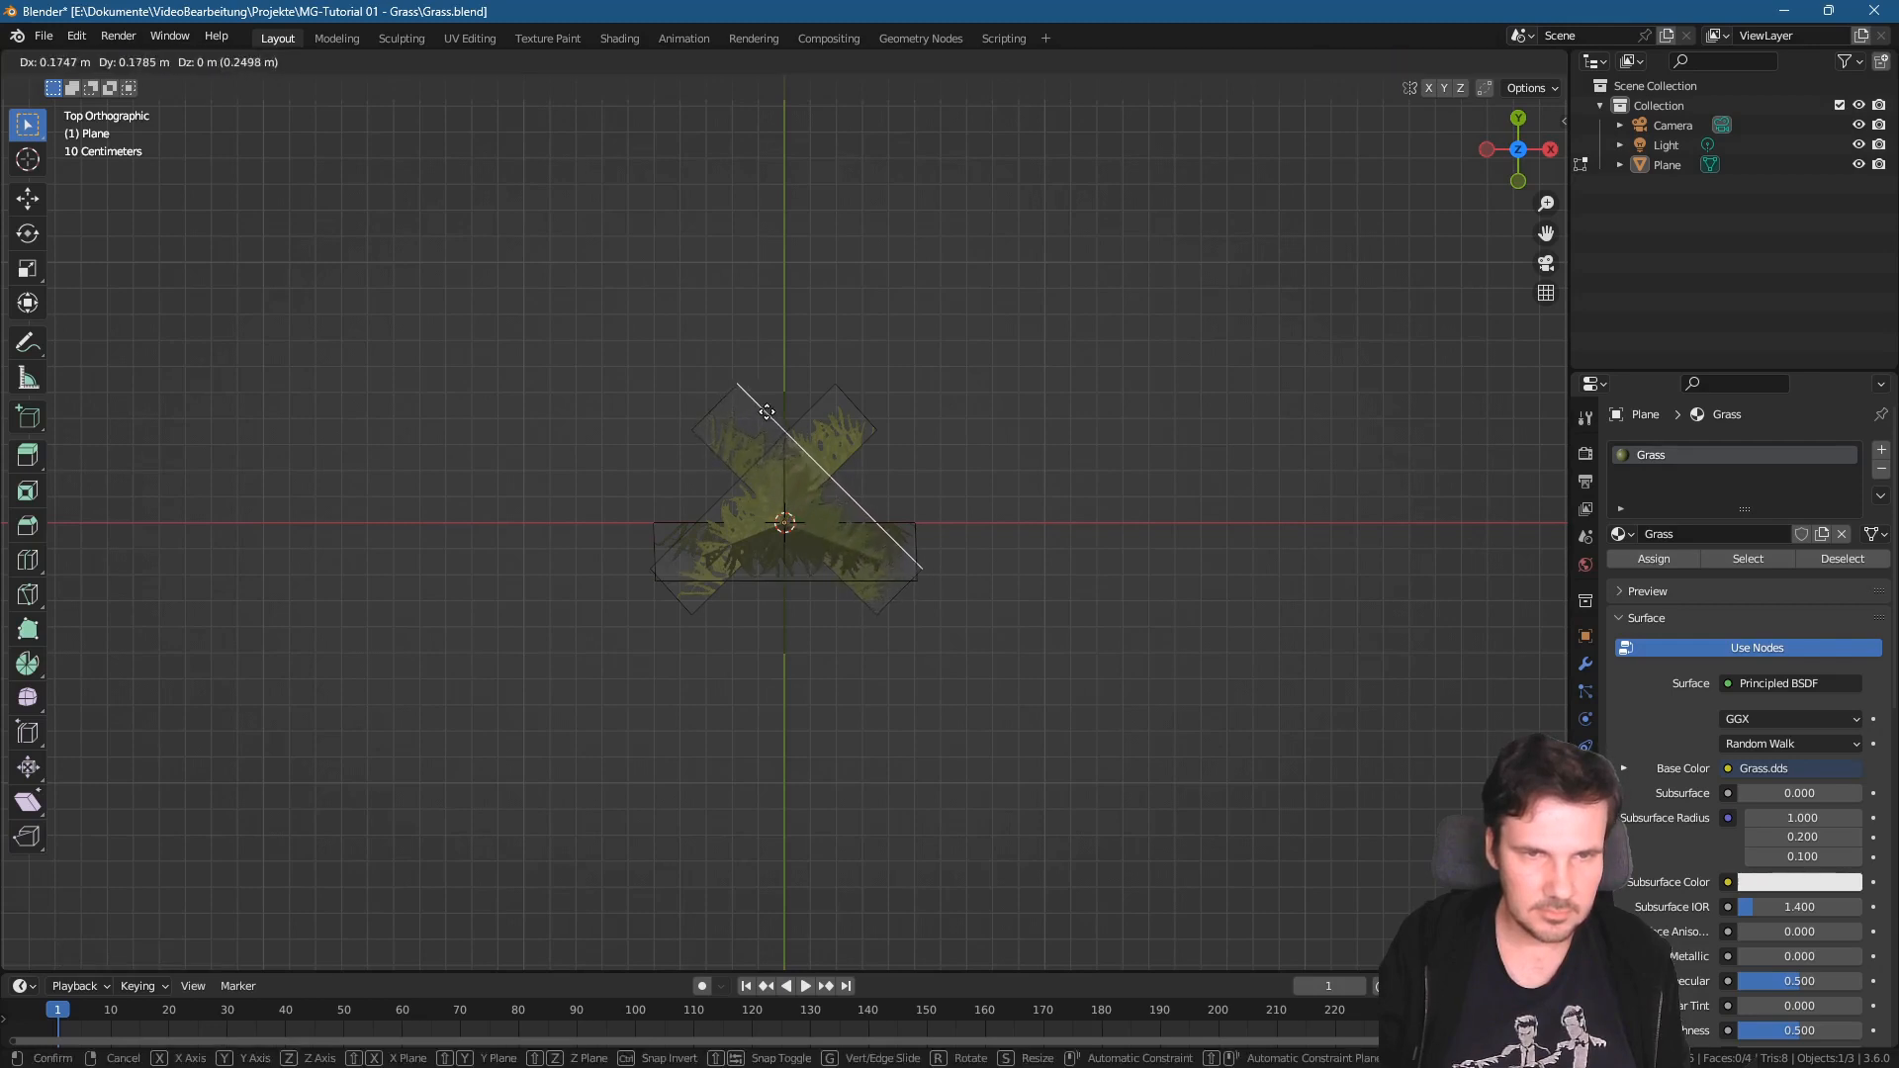
left_click(769, 410)
- Move the Y-aligned plane's upper edge about 0.17 m toward positive X to tilt it, and check the grass from the side
left_click(797, 402)
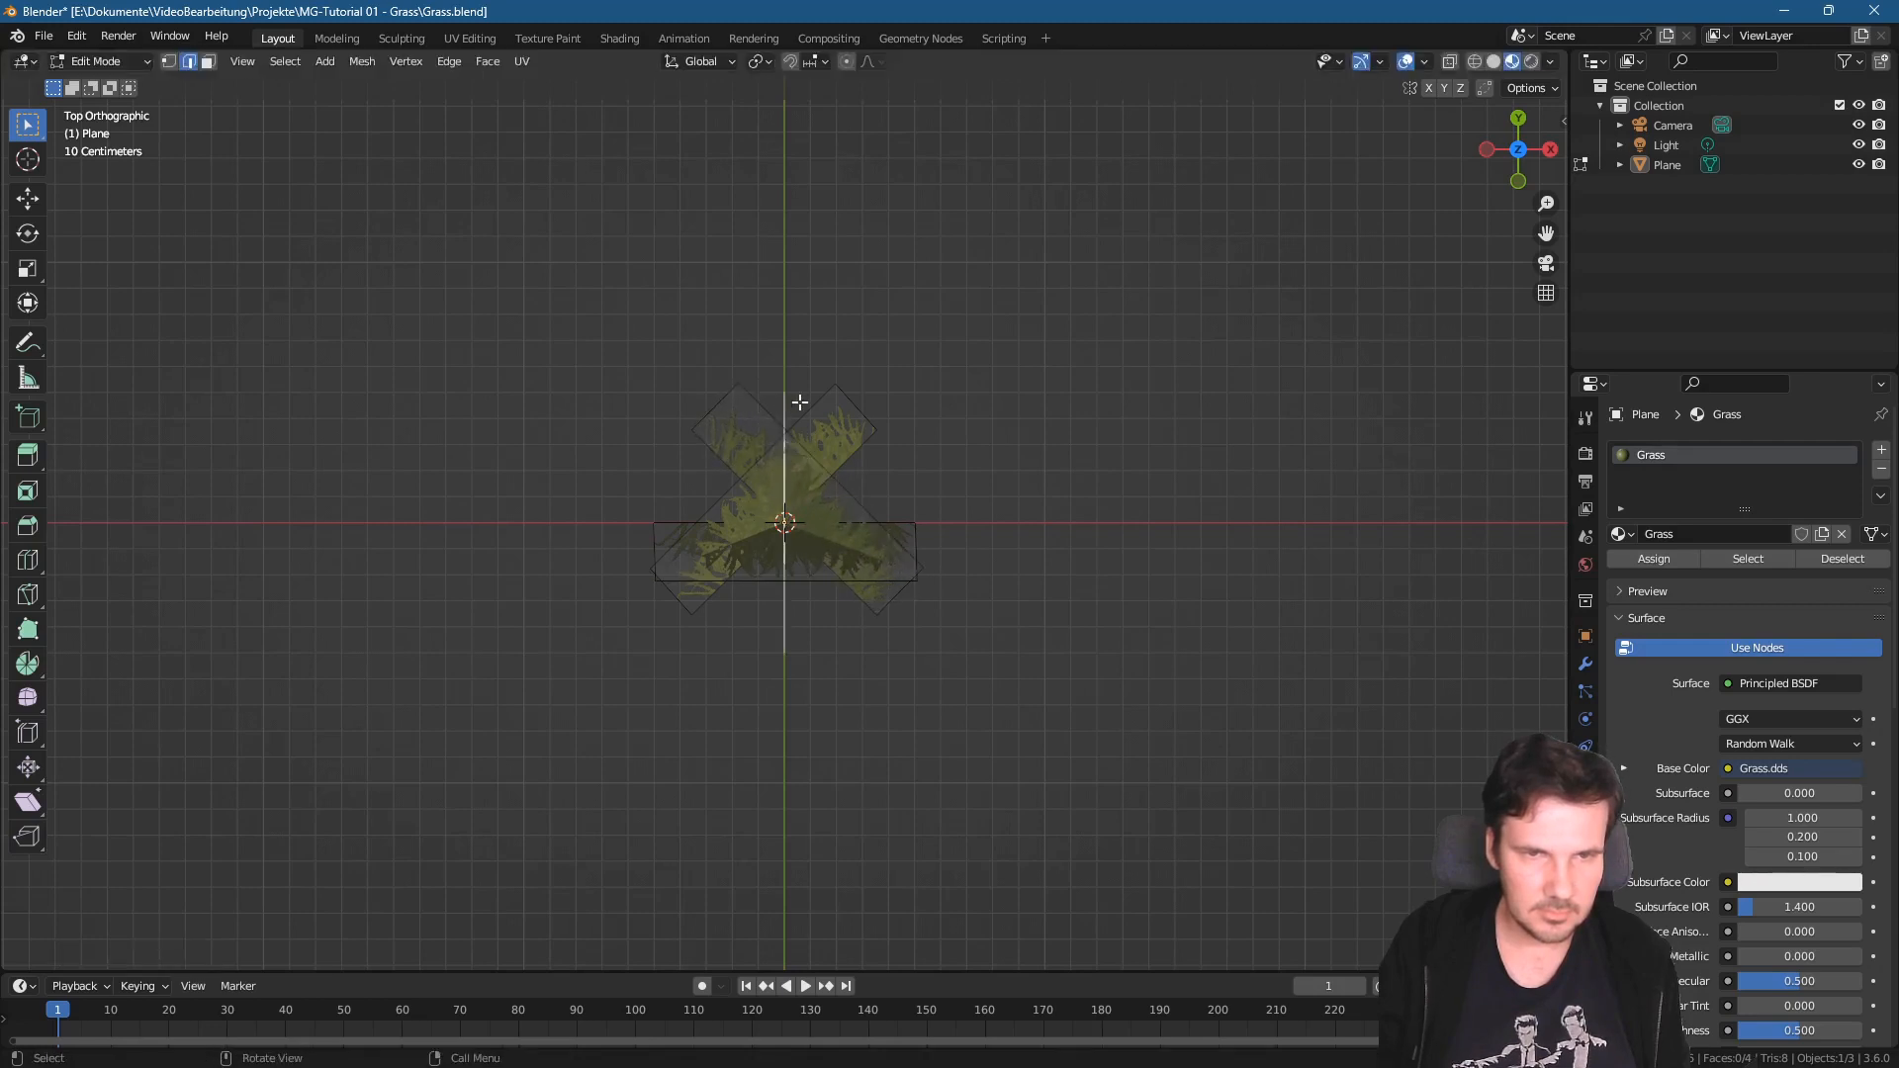
key("g")
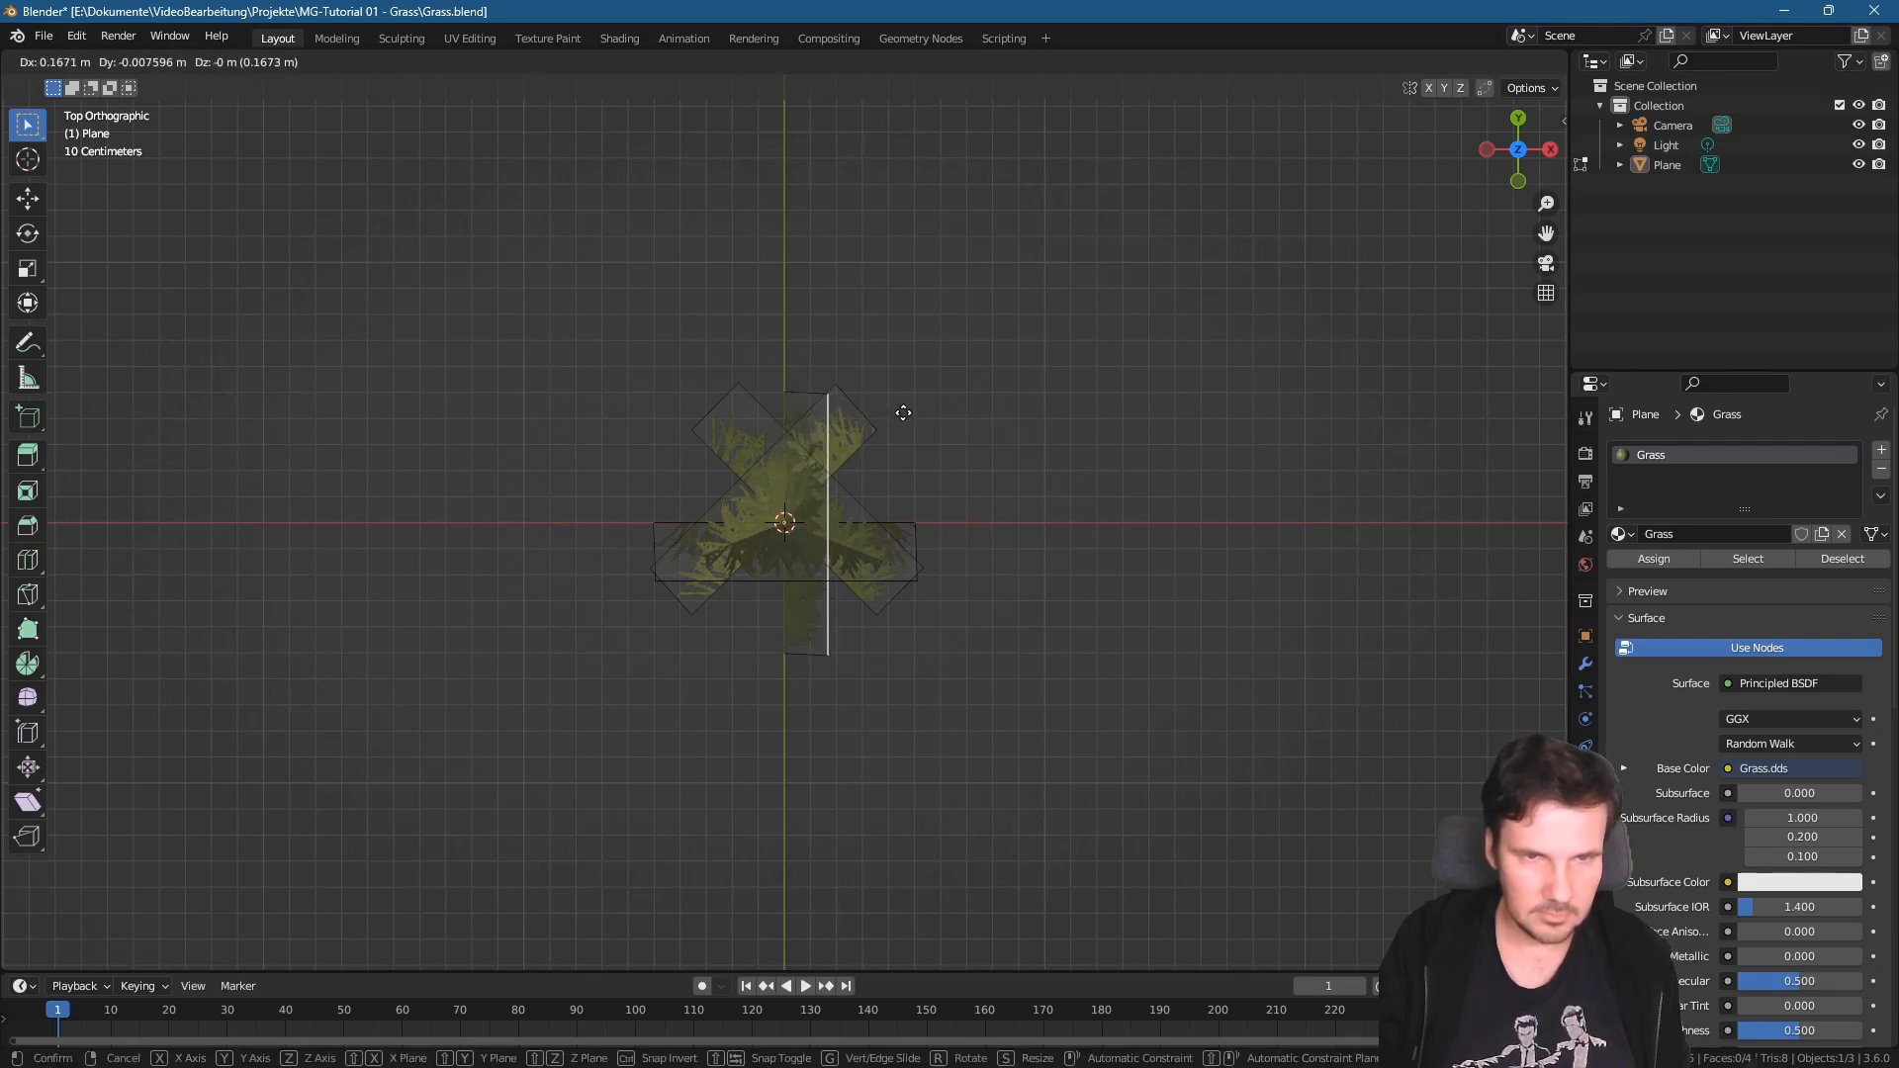
left_click(908, 408)
middle_click_drag(937, 564, 538, 350)
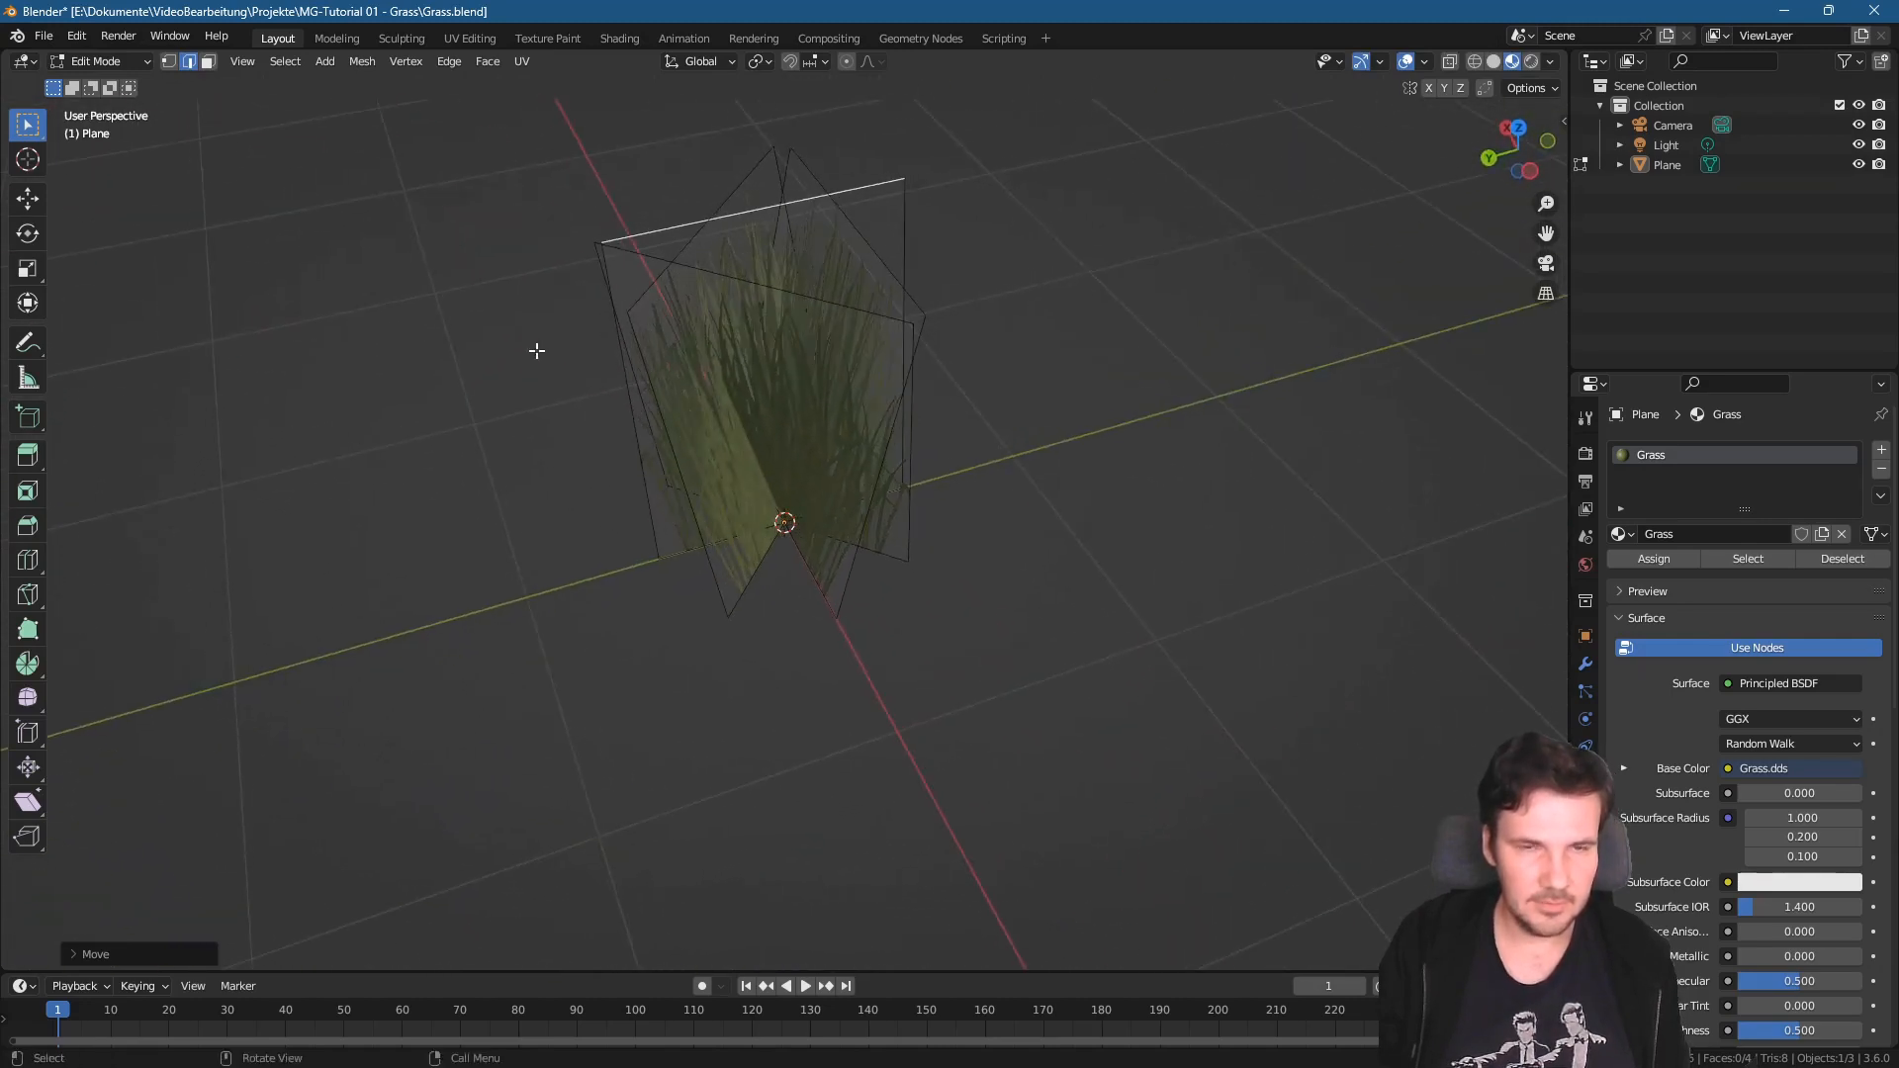
middle_click_drag(772, 338, 1183, 249)
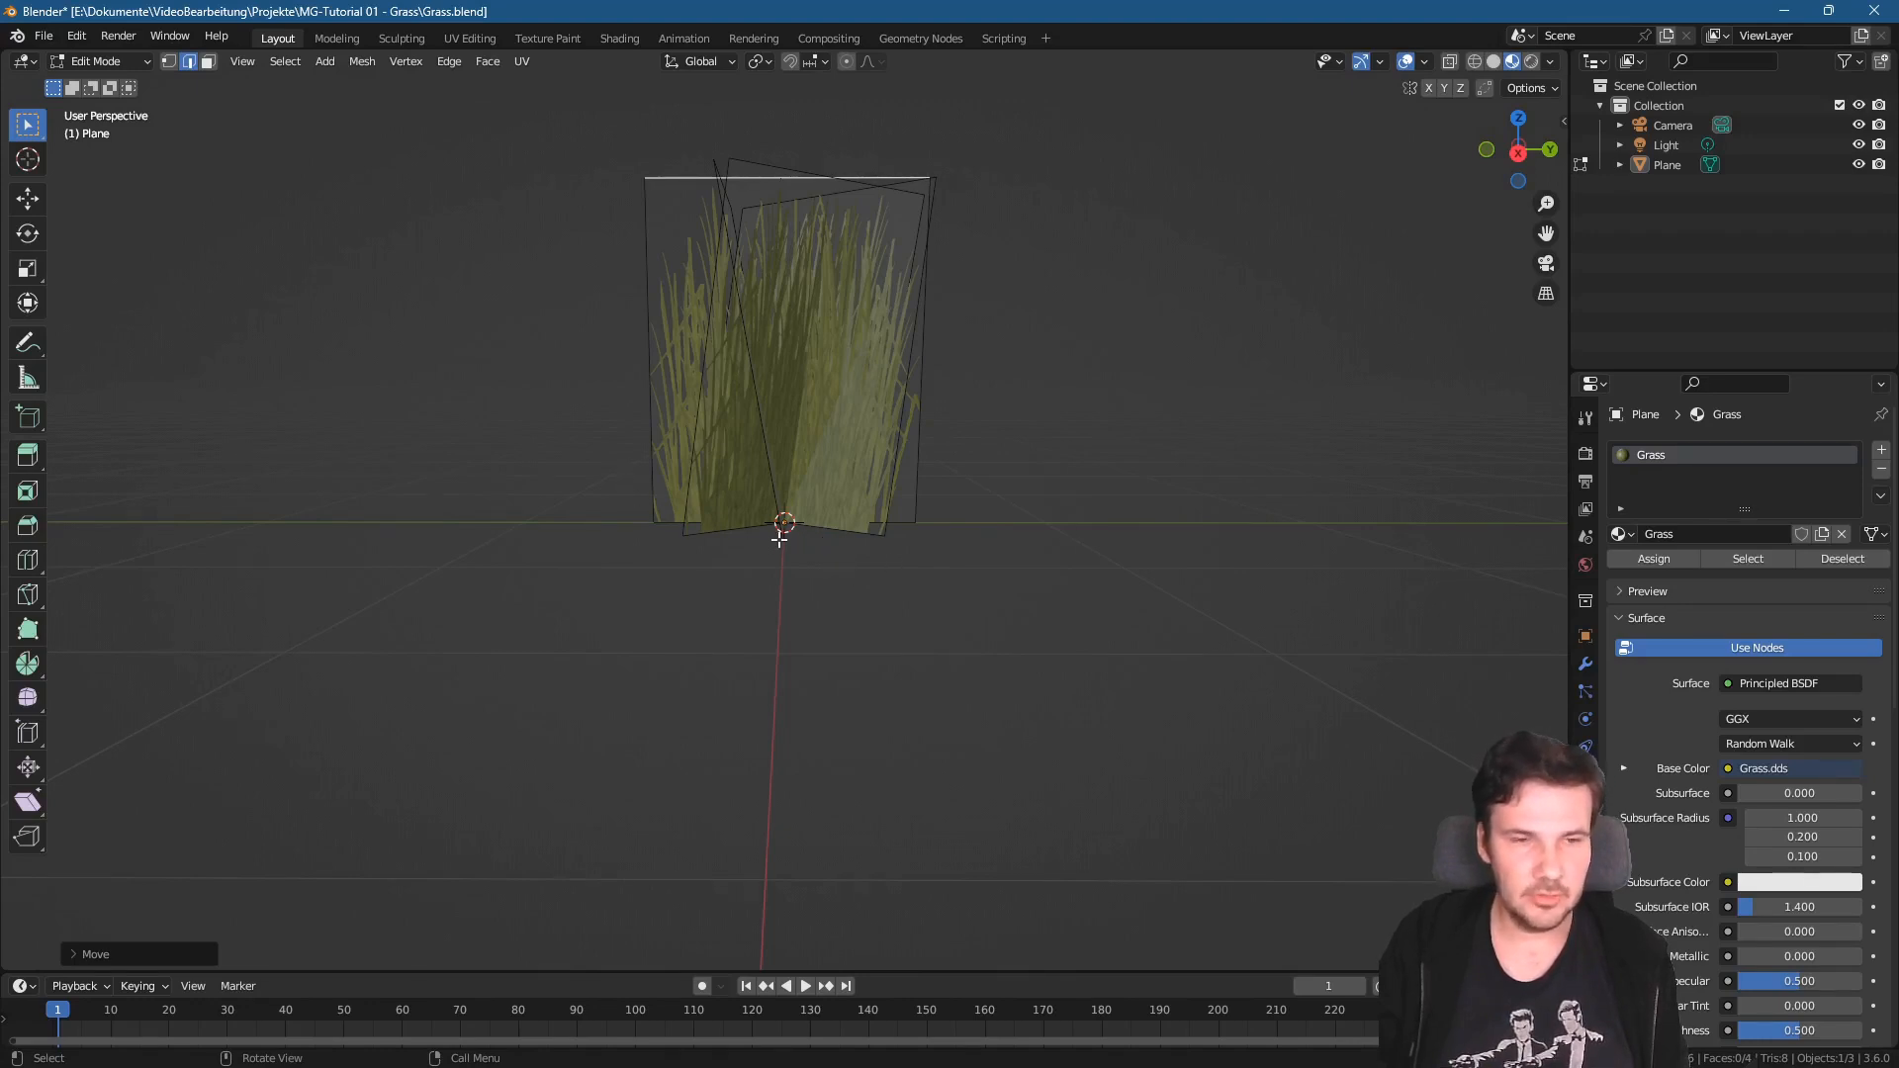
- Leave mesh editing, select the grass mesh and rename the Plane object to Grass
key("Tab")
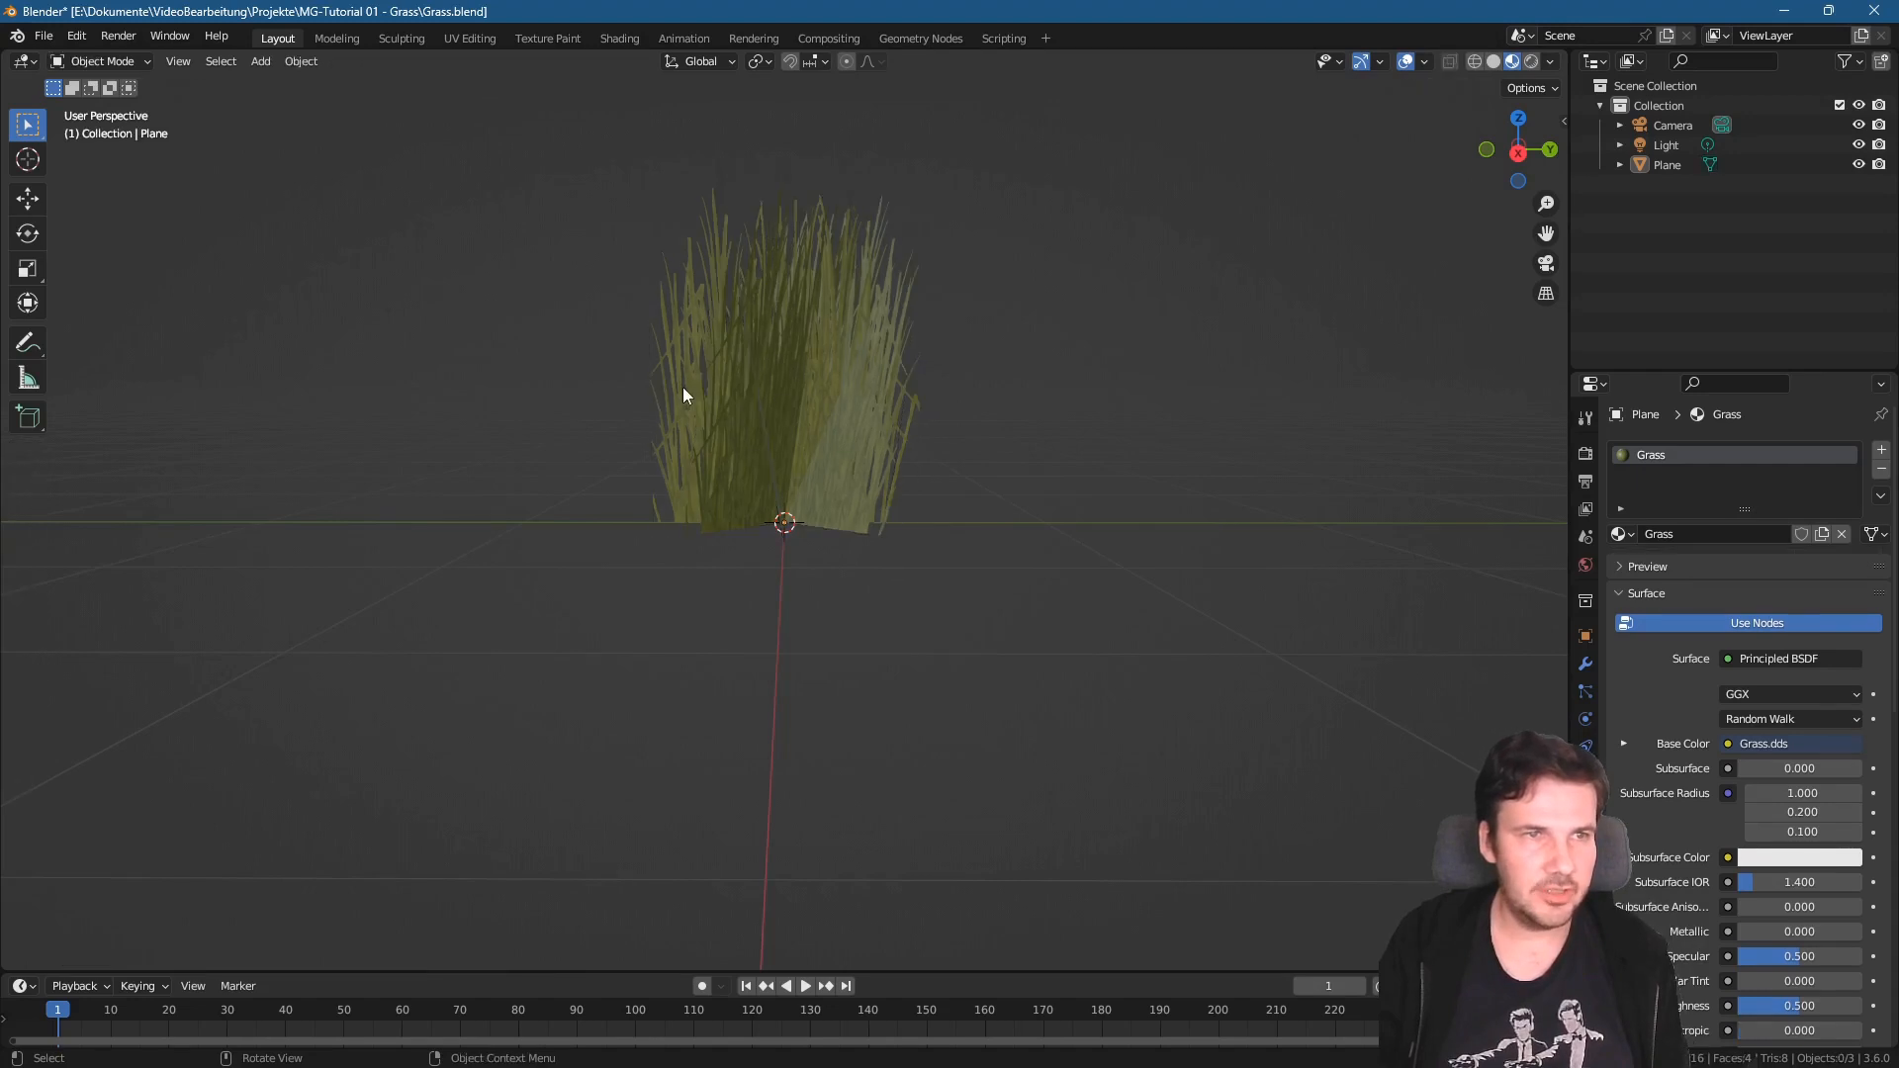
left_click(757, 402)
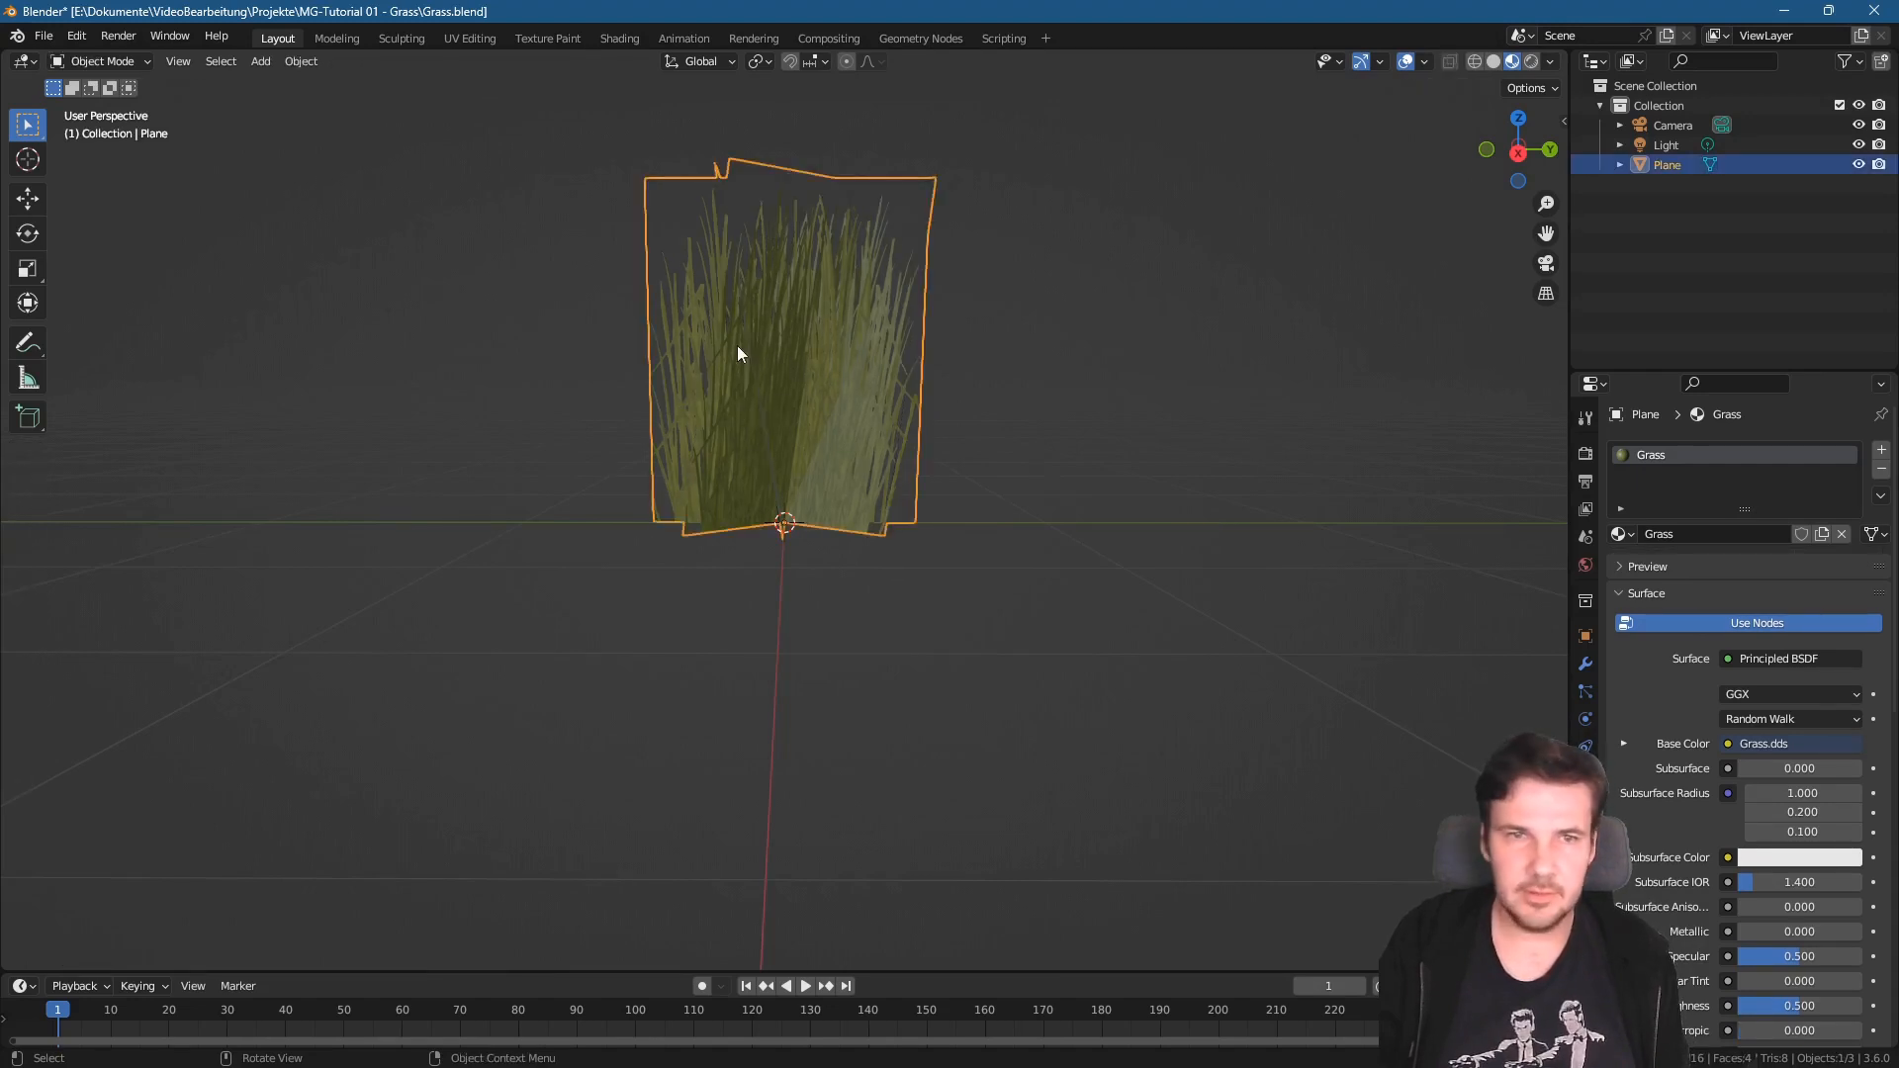
double_click(1685, 164)
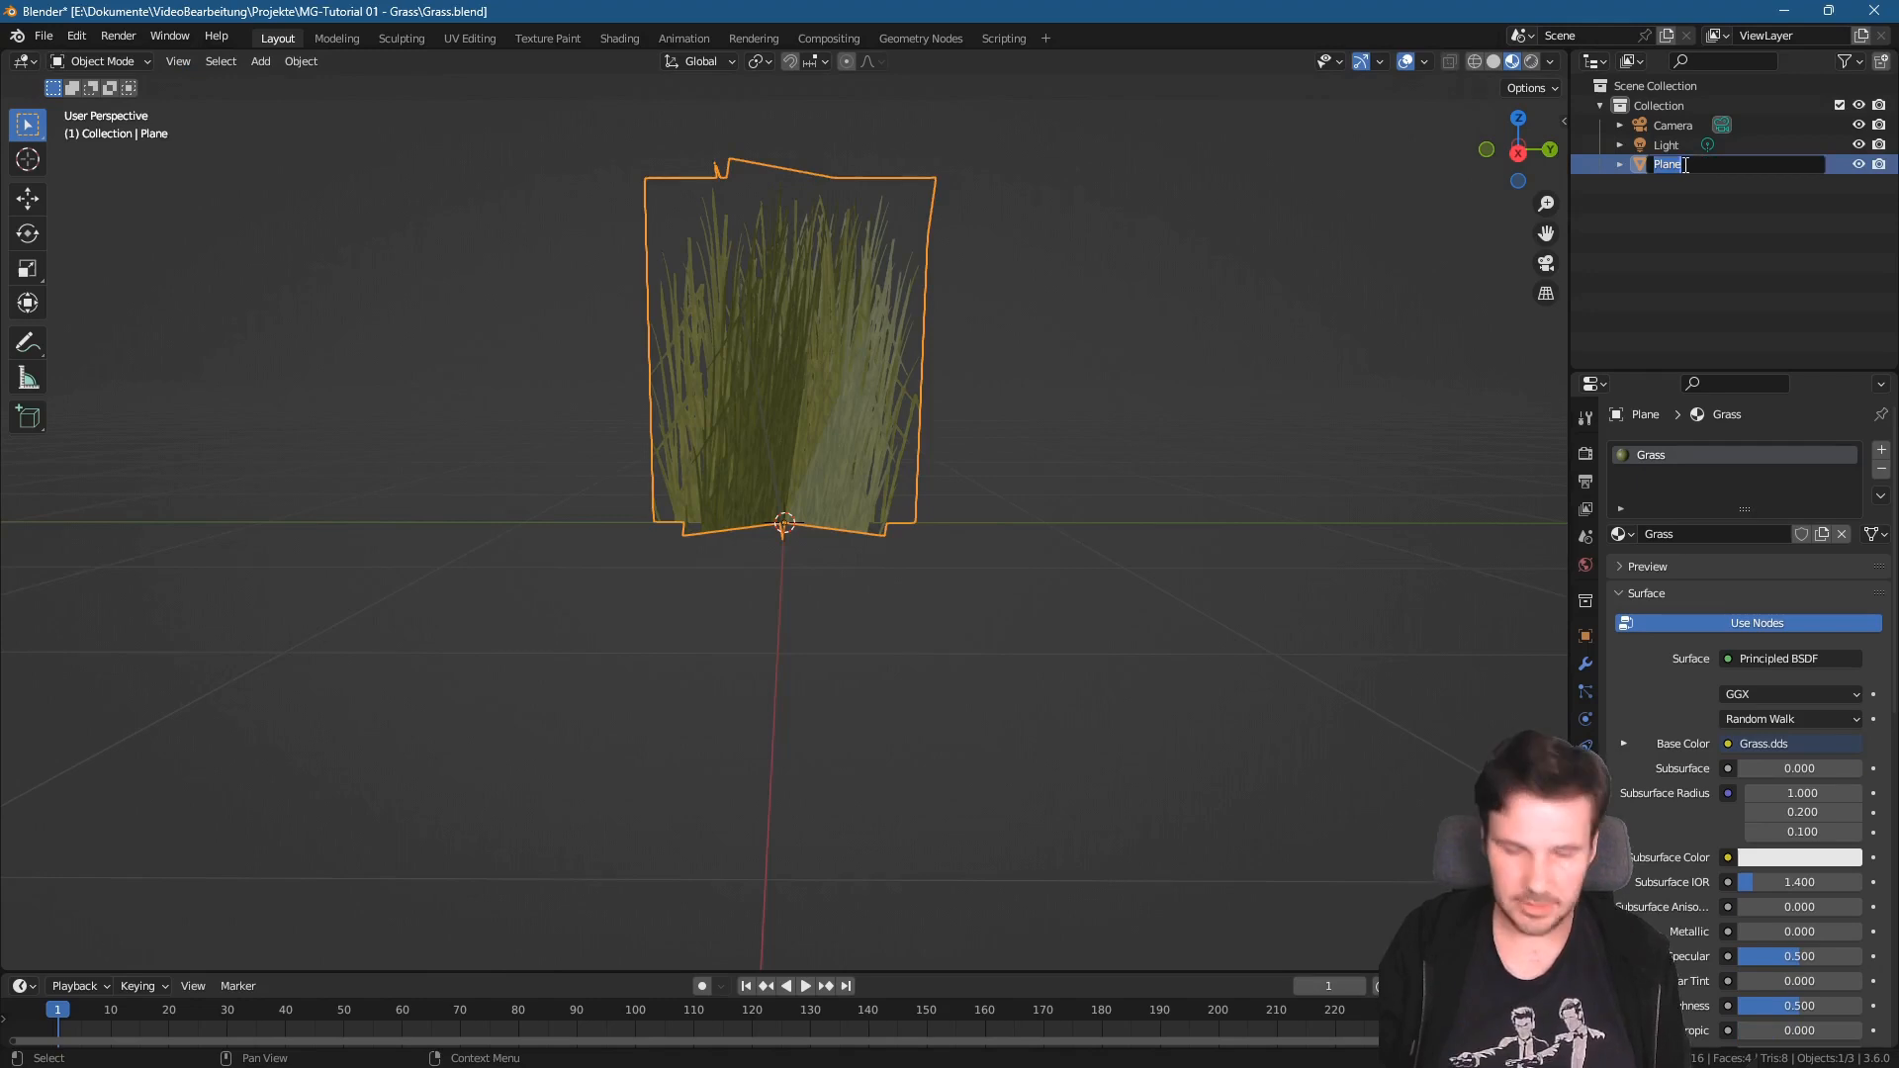
type("Grass")
key("Return")
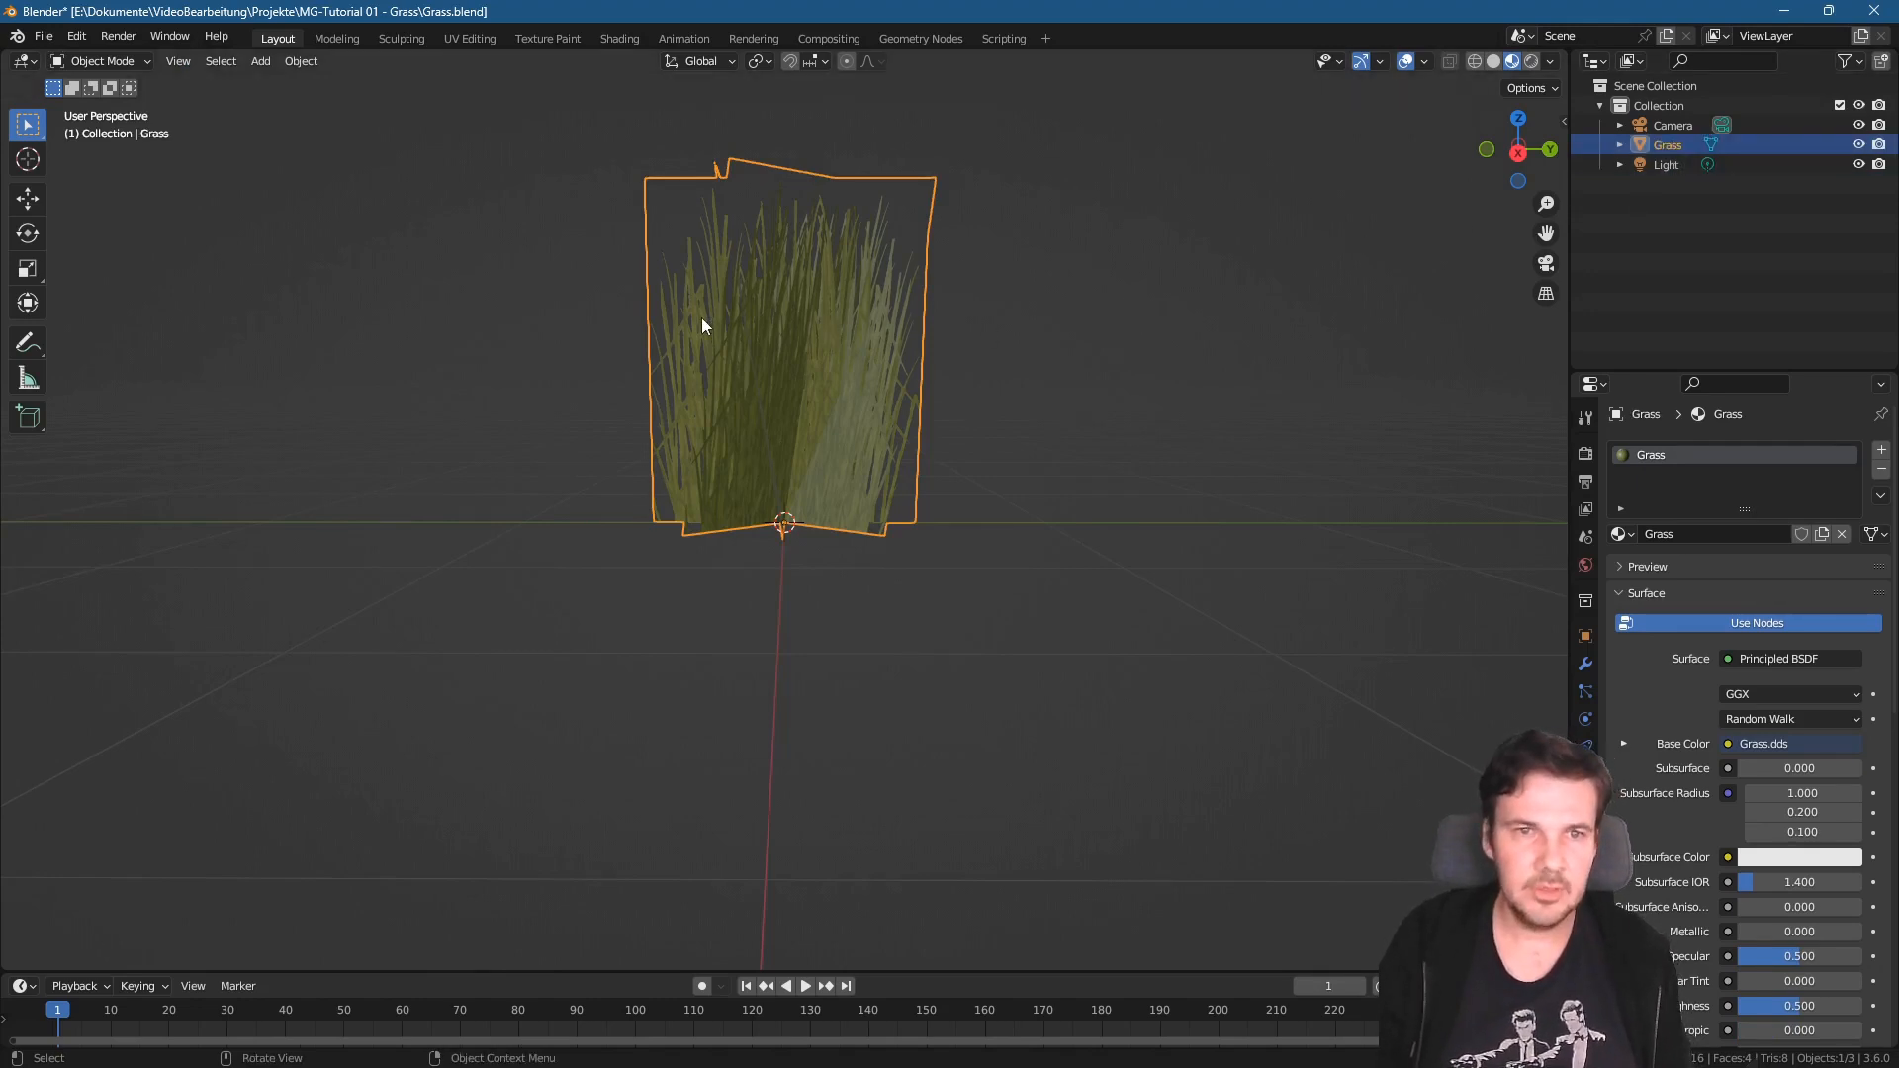
- Export the model in Wavefront OBJ format as Grass.obj in the project folder, limited to selected objects only
left_click(43, 36)
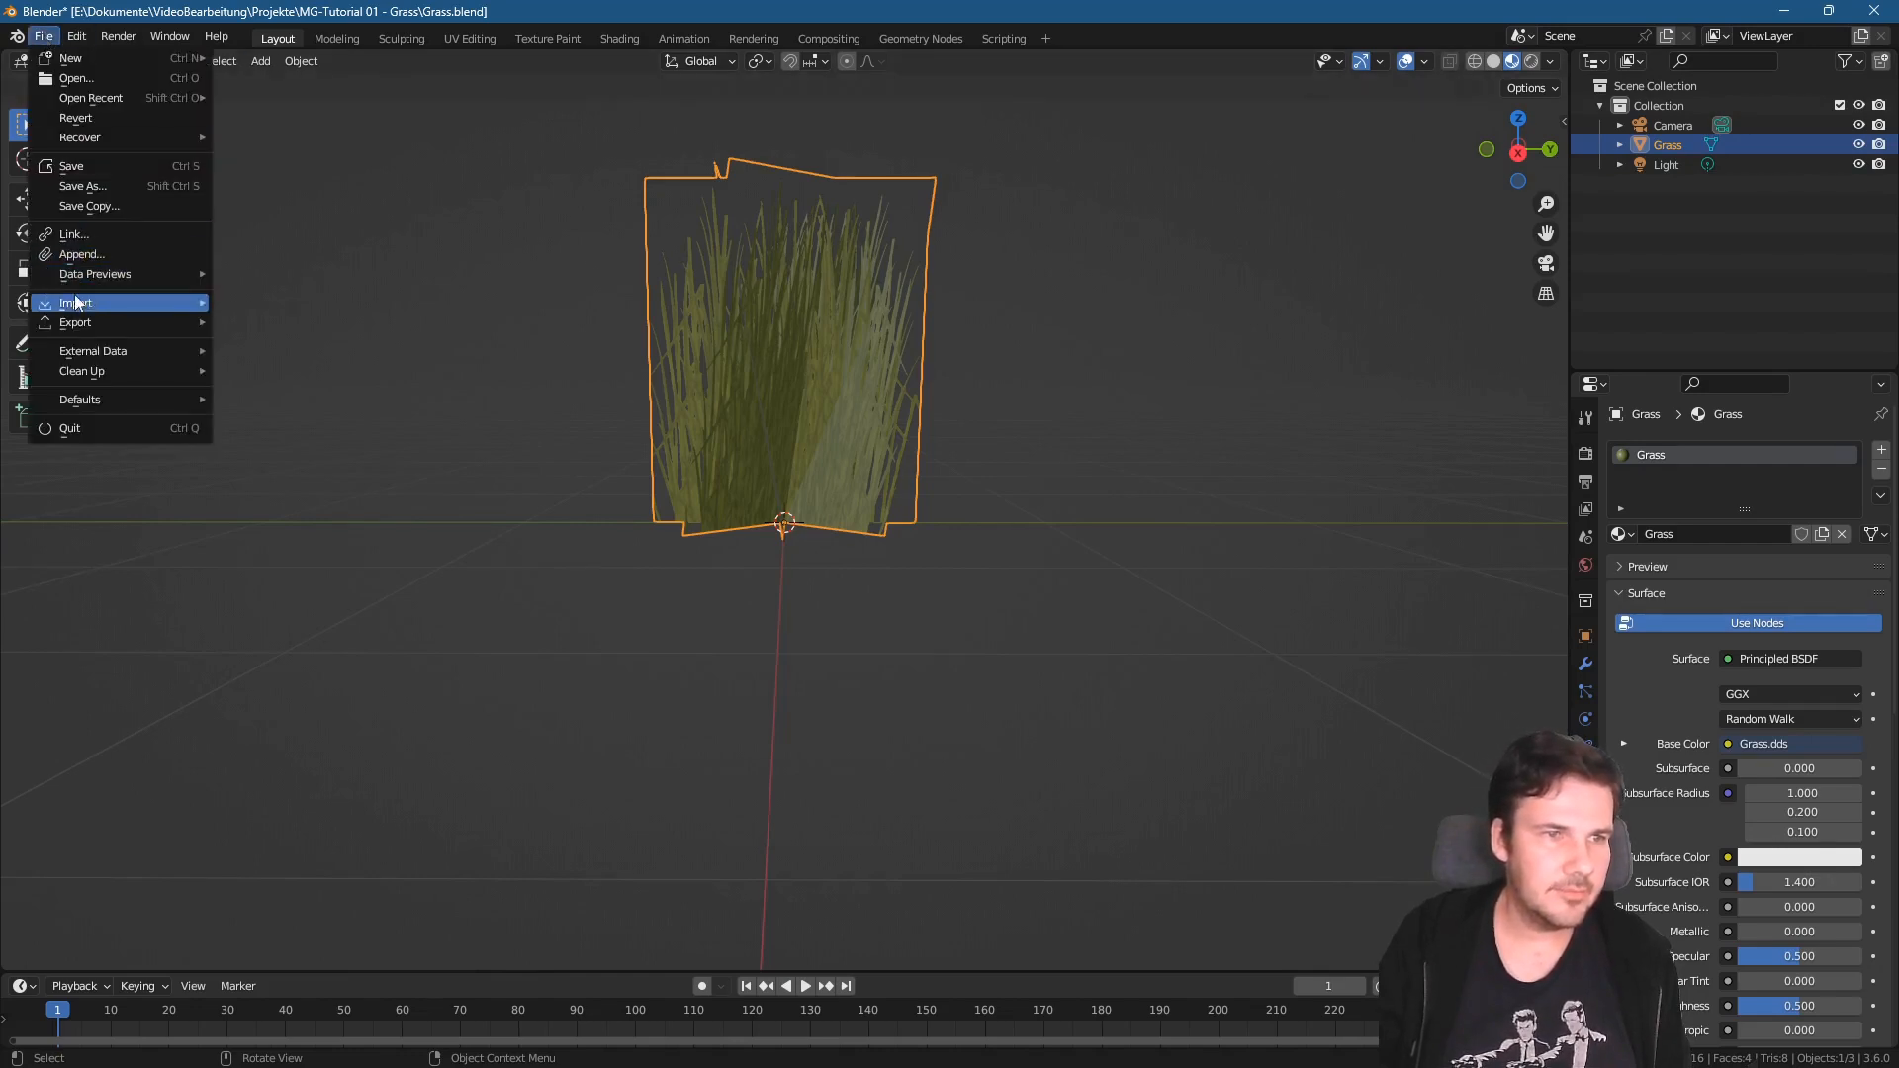
mouse_move(89, 322)
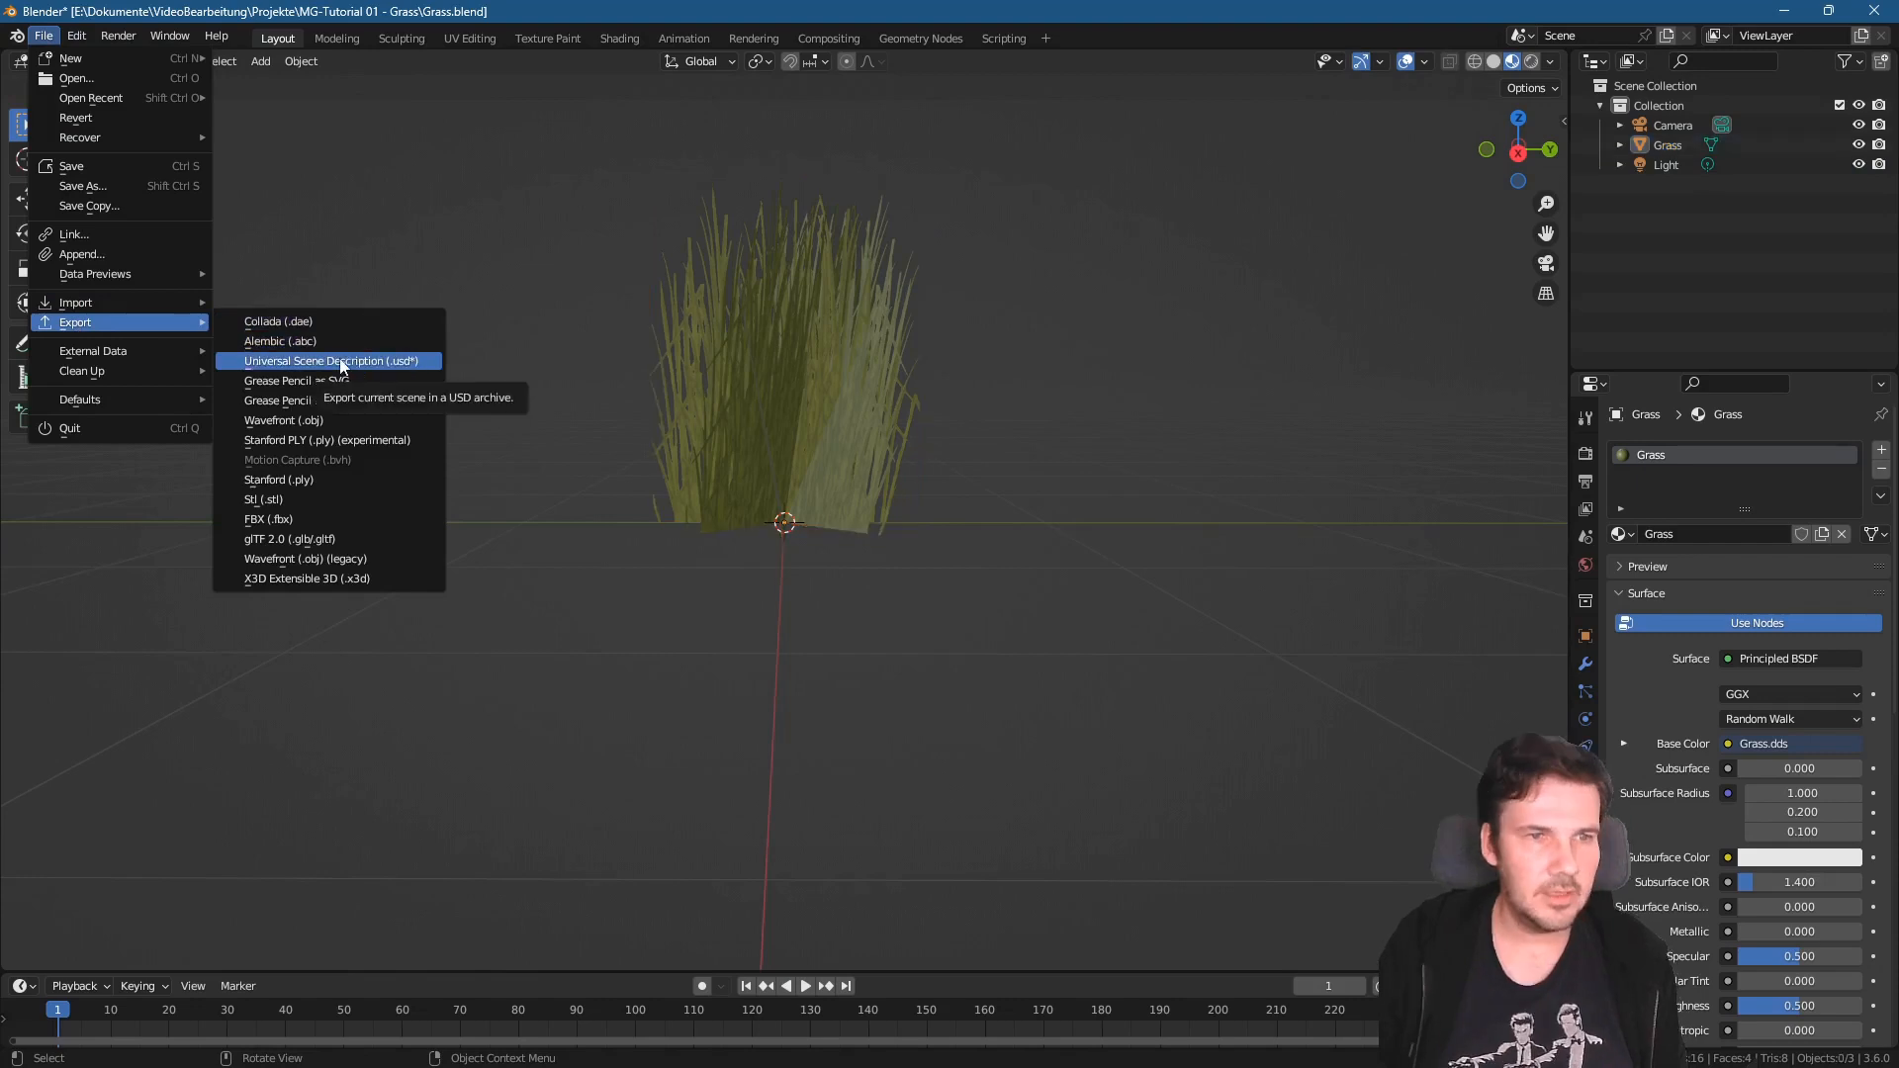
left_click(320, 421)
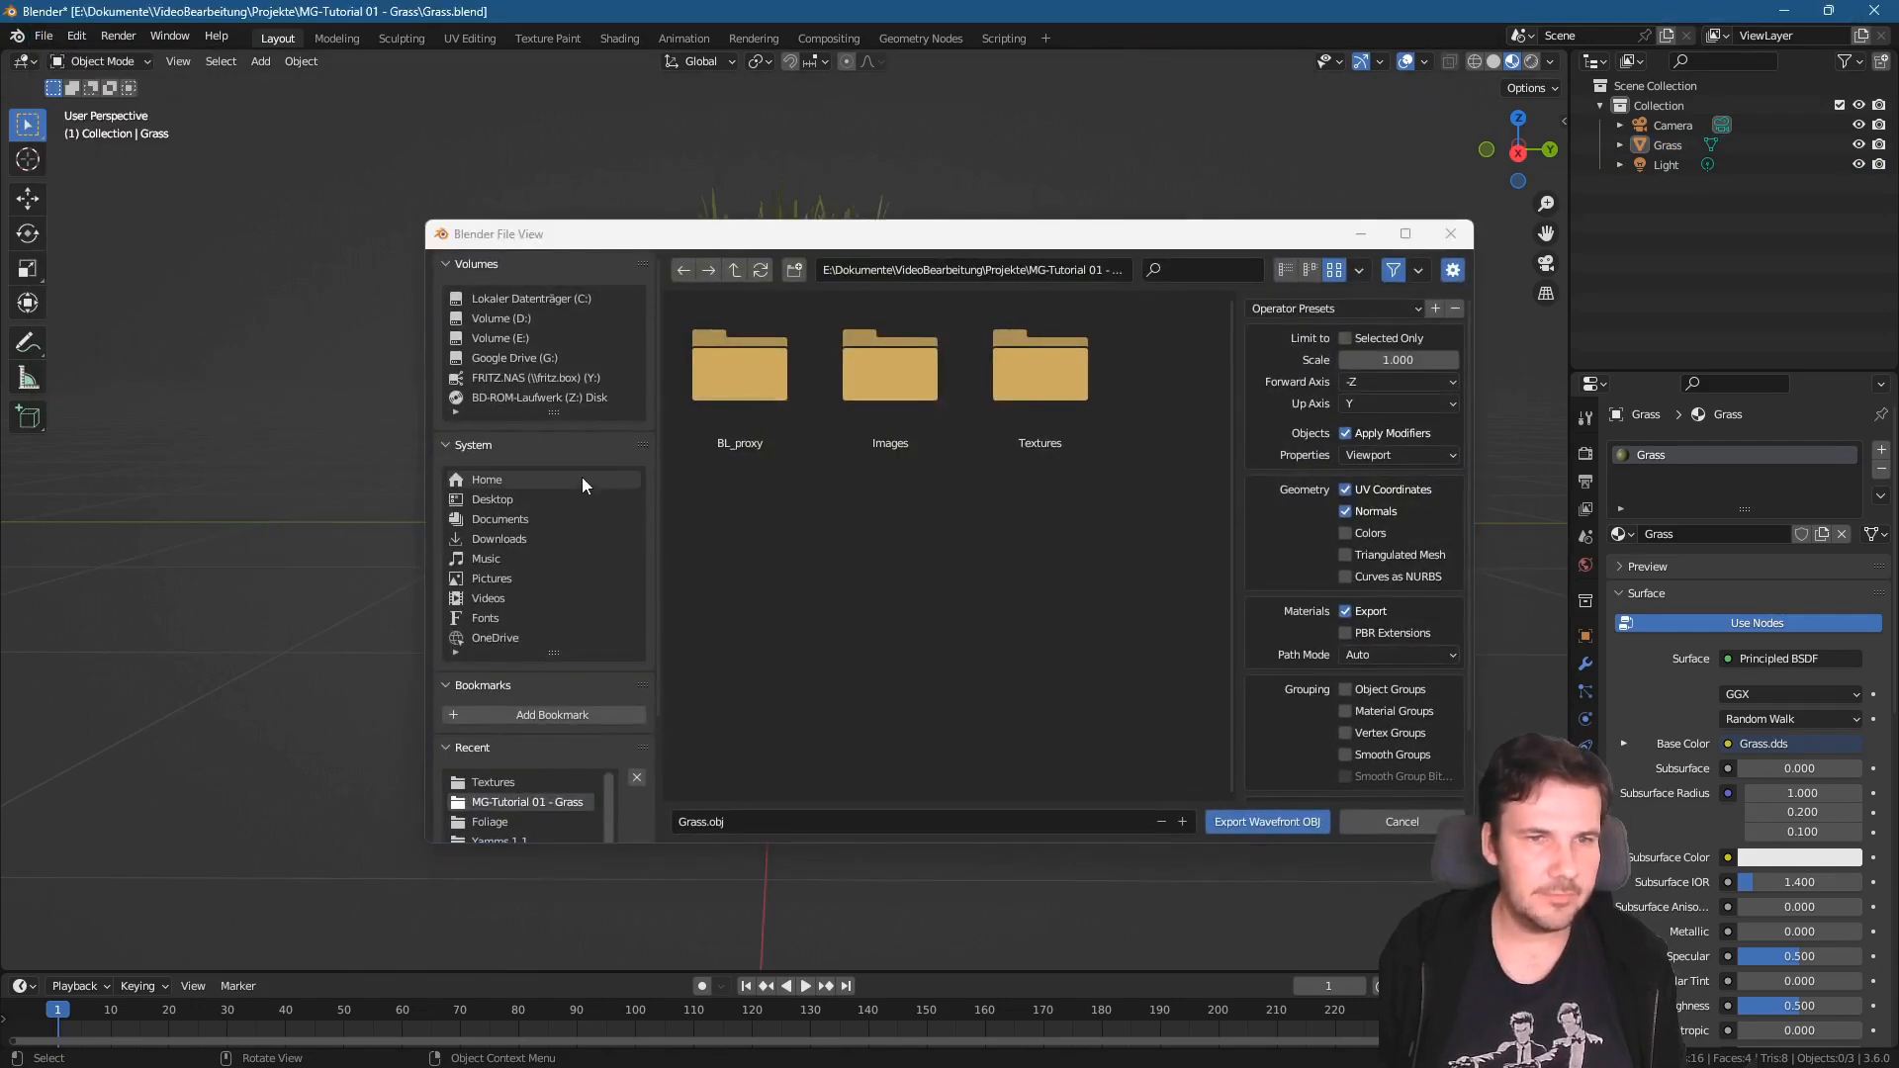
left_click(714, 823)
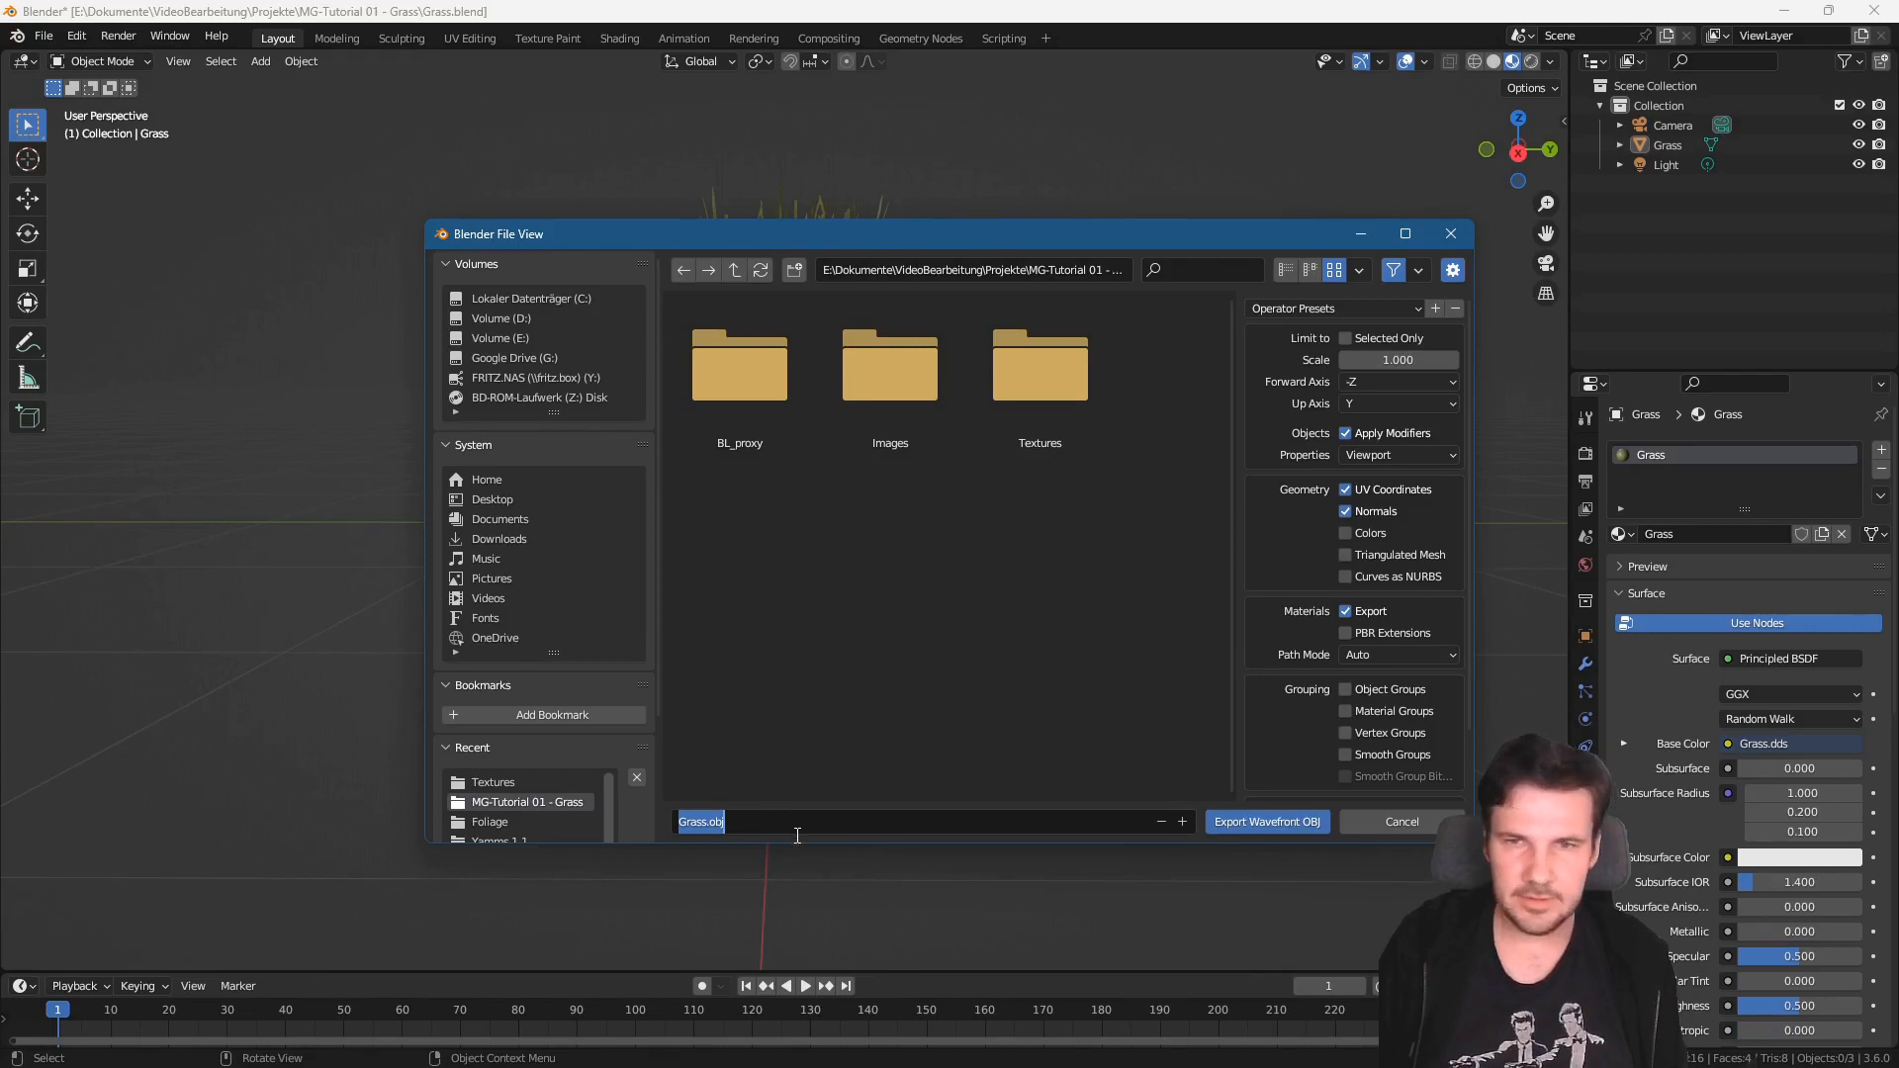
left_click(1346, 340)
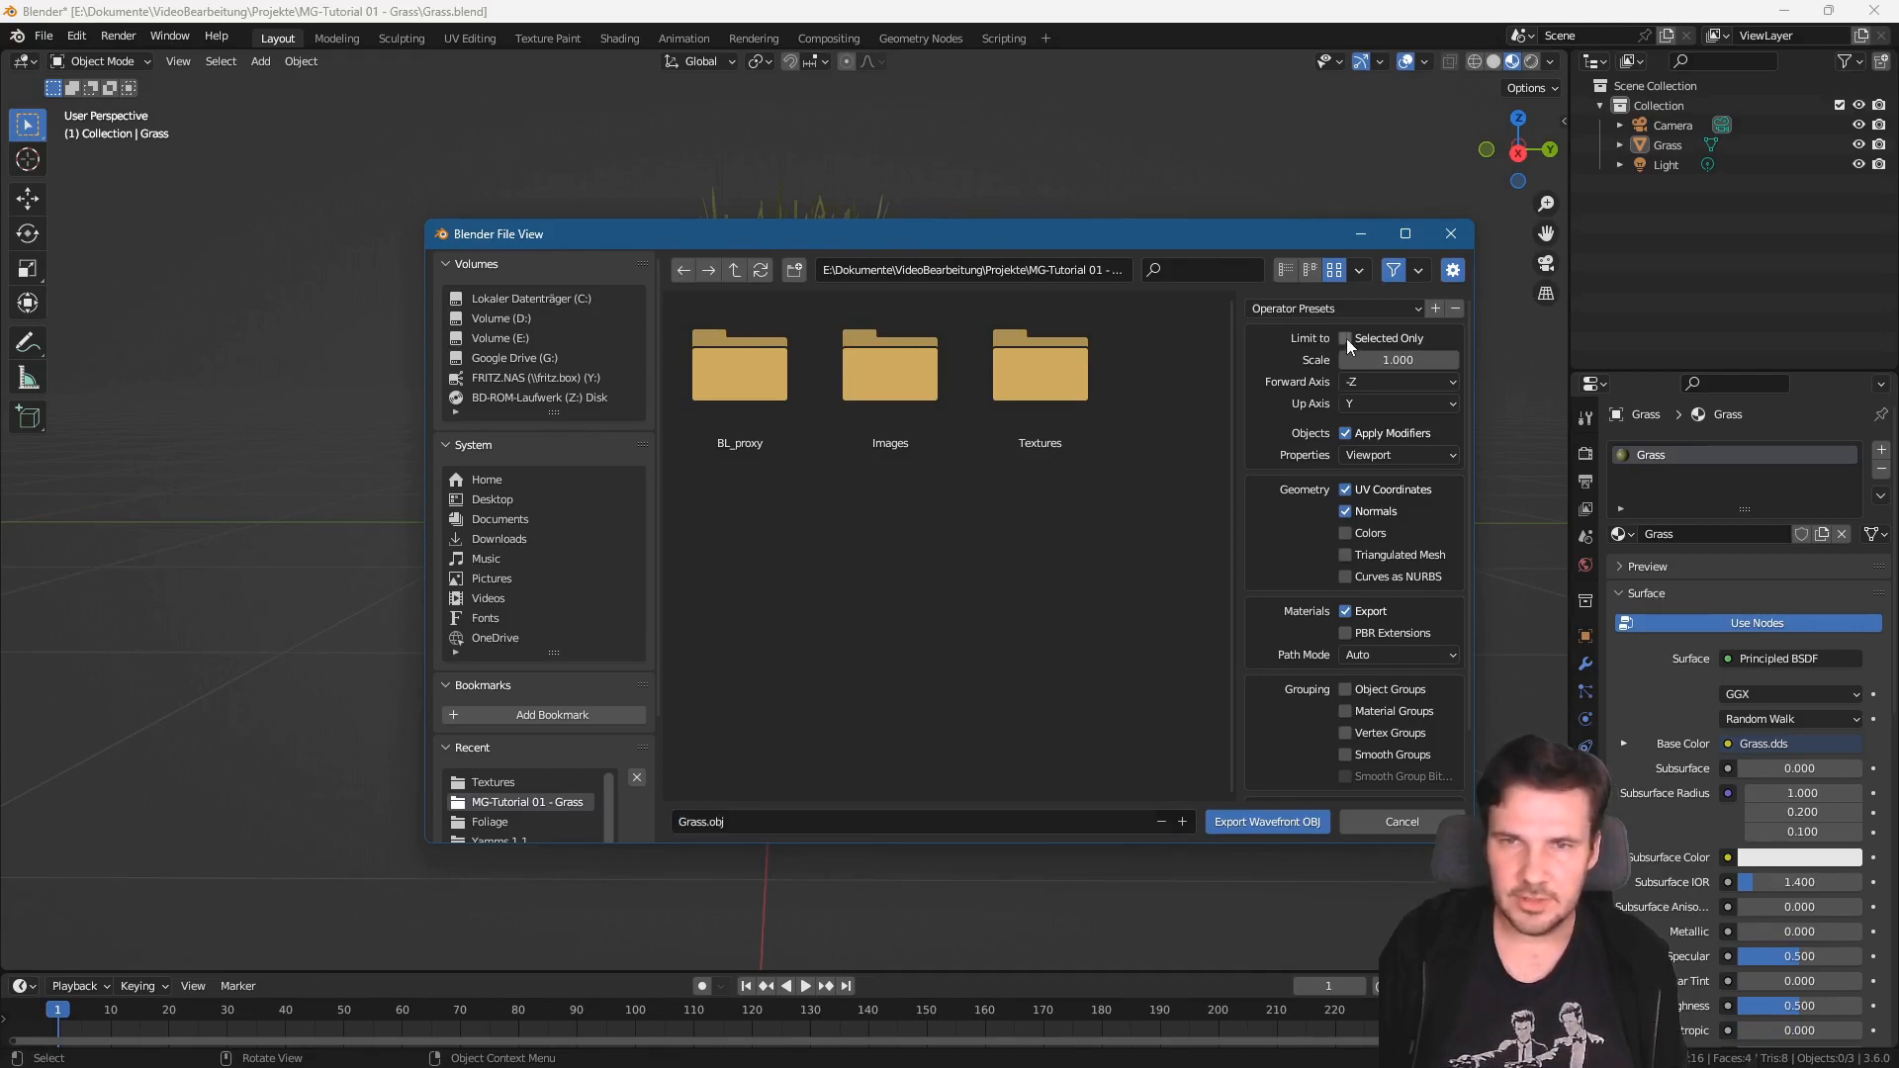
left_click(1345, 338)
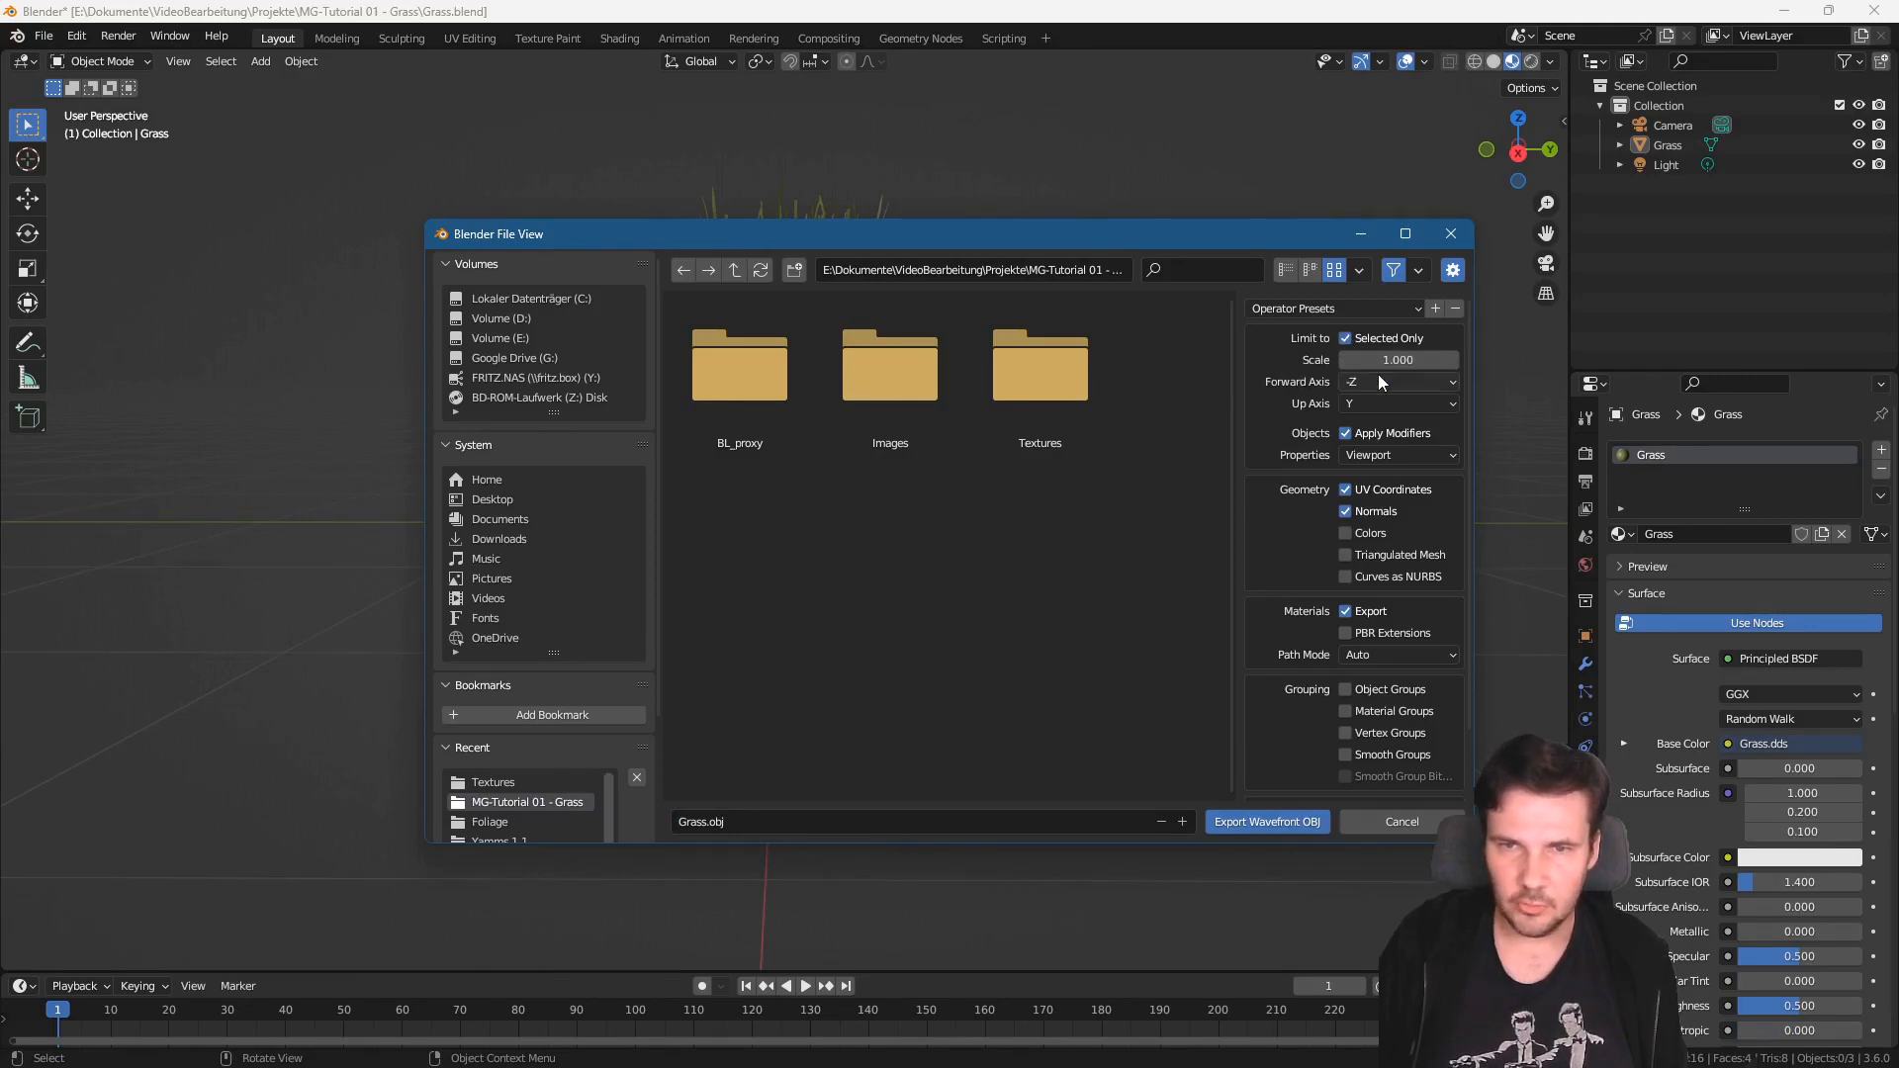
left_click(1260, 825)
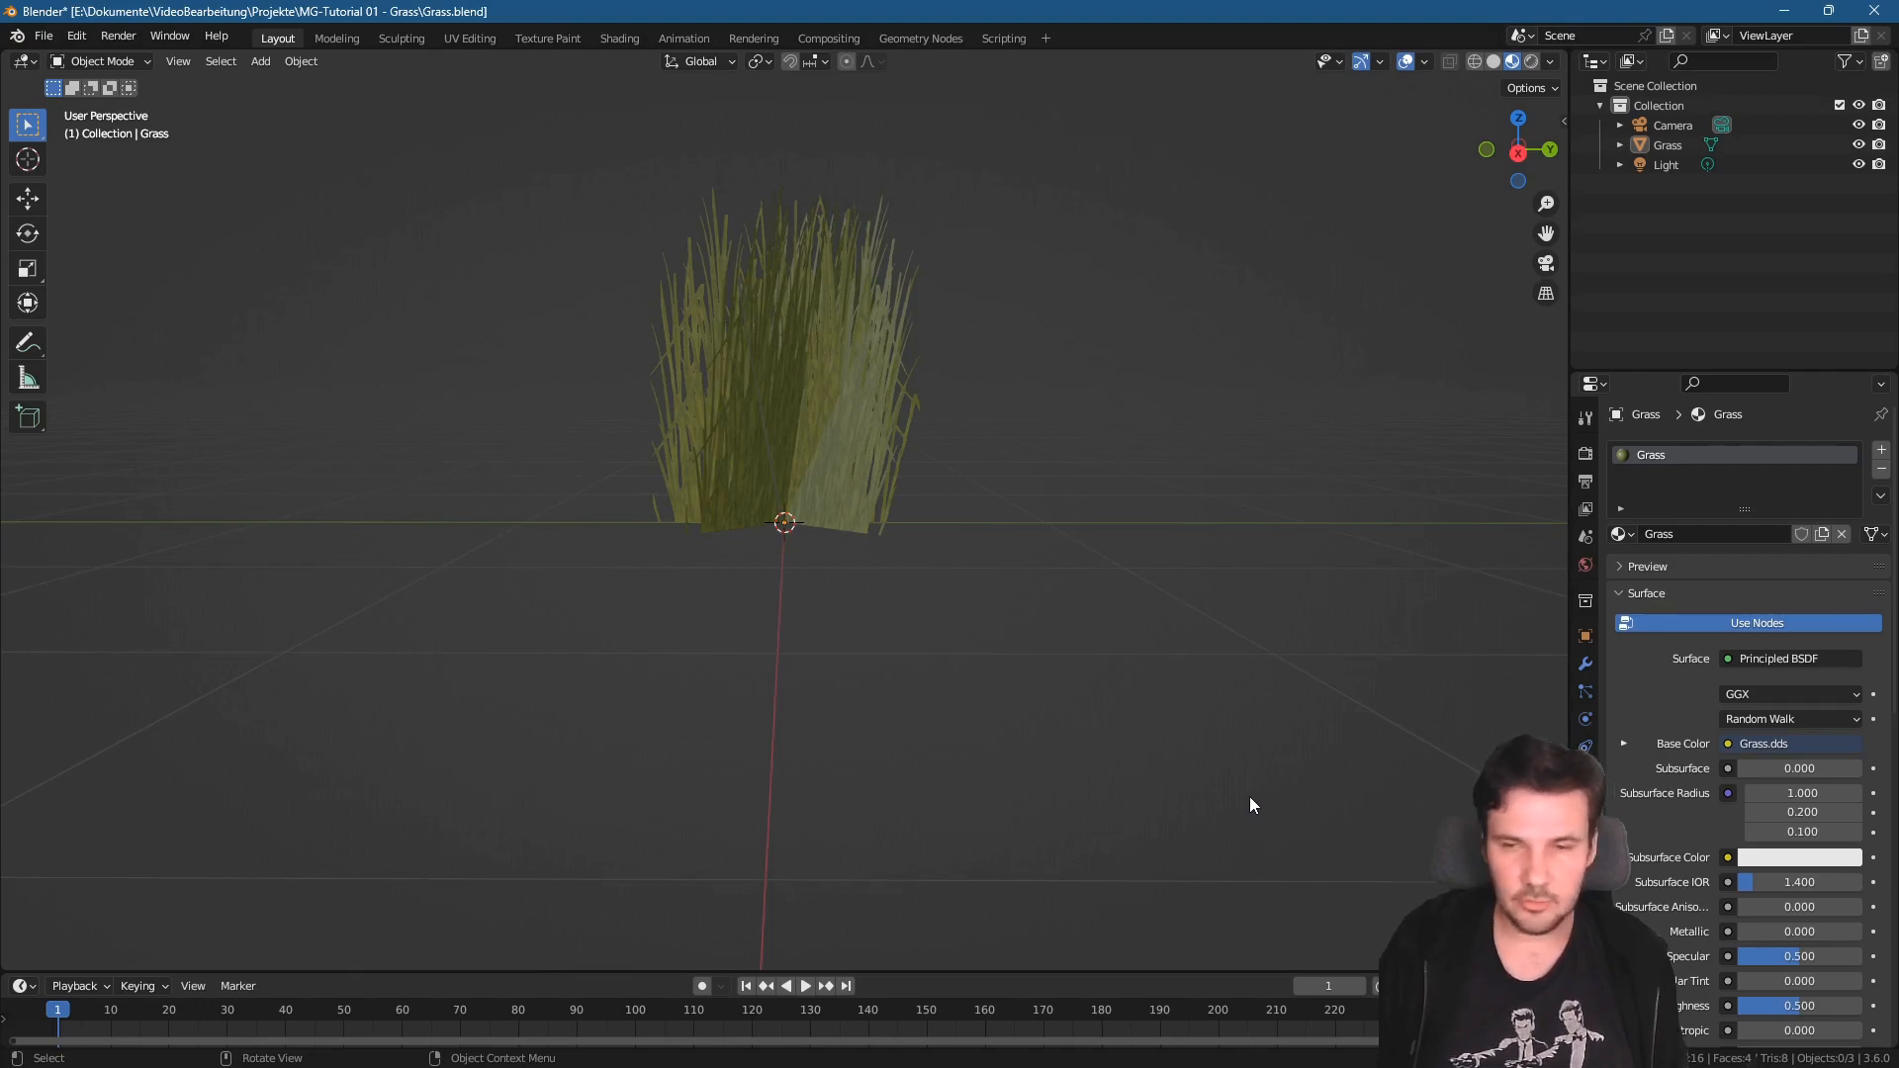
- Switch to the Godot project and import Grass.obj from the file explorer into the res://Meshes/Nature folder
key("alt+Tab")
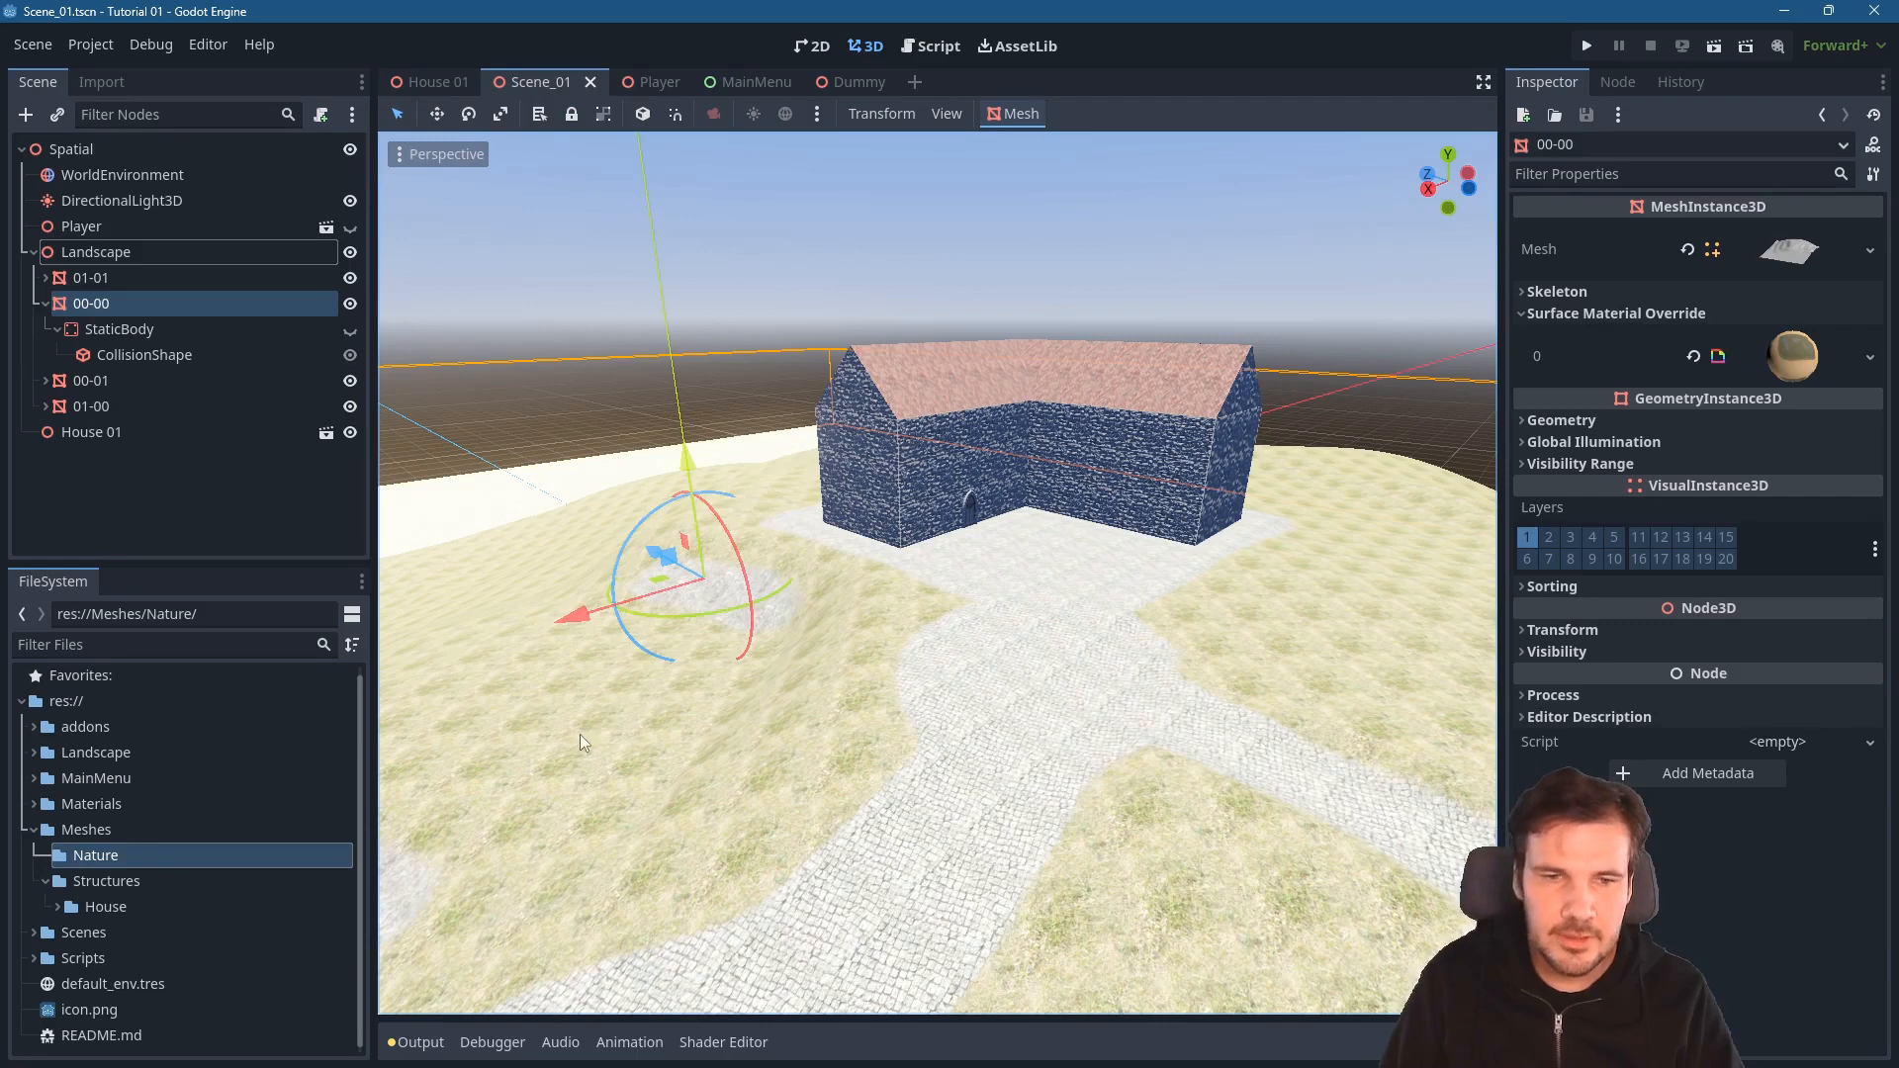
left_click(123, 356)
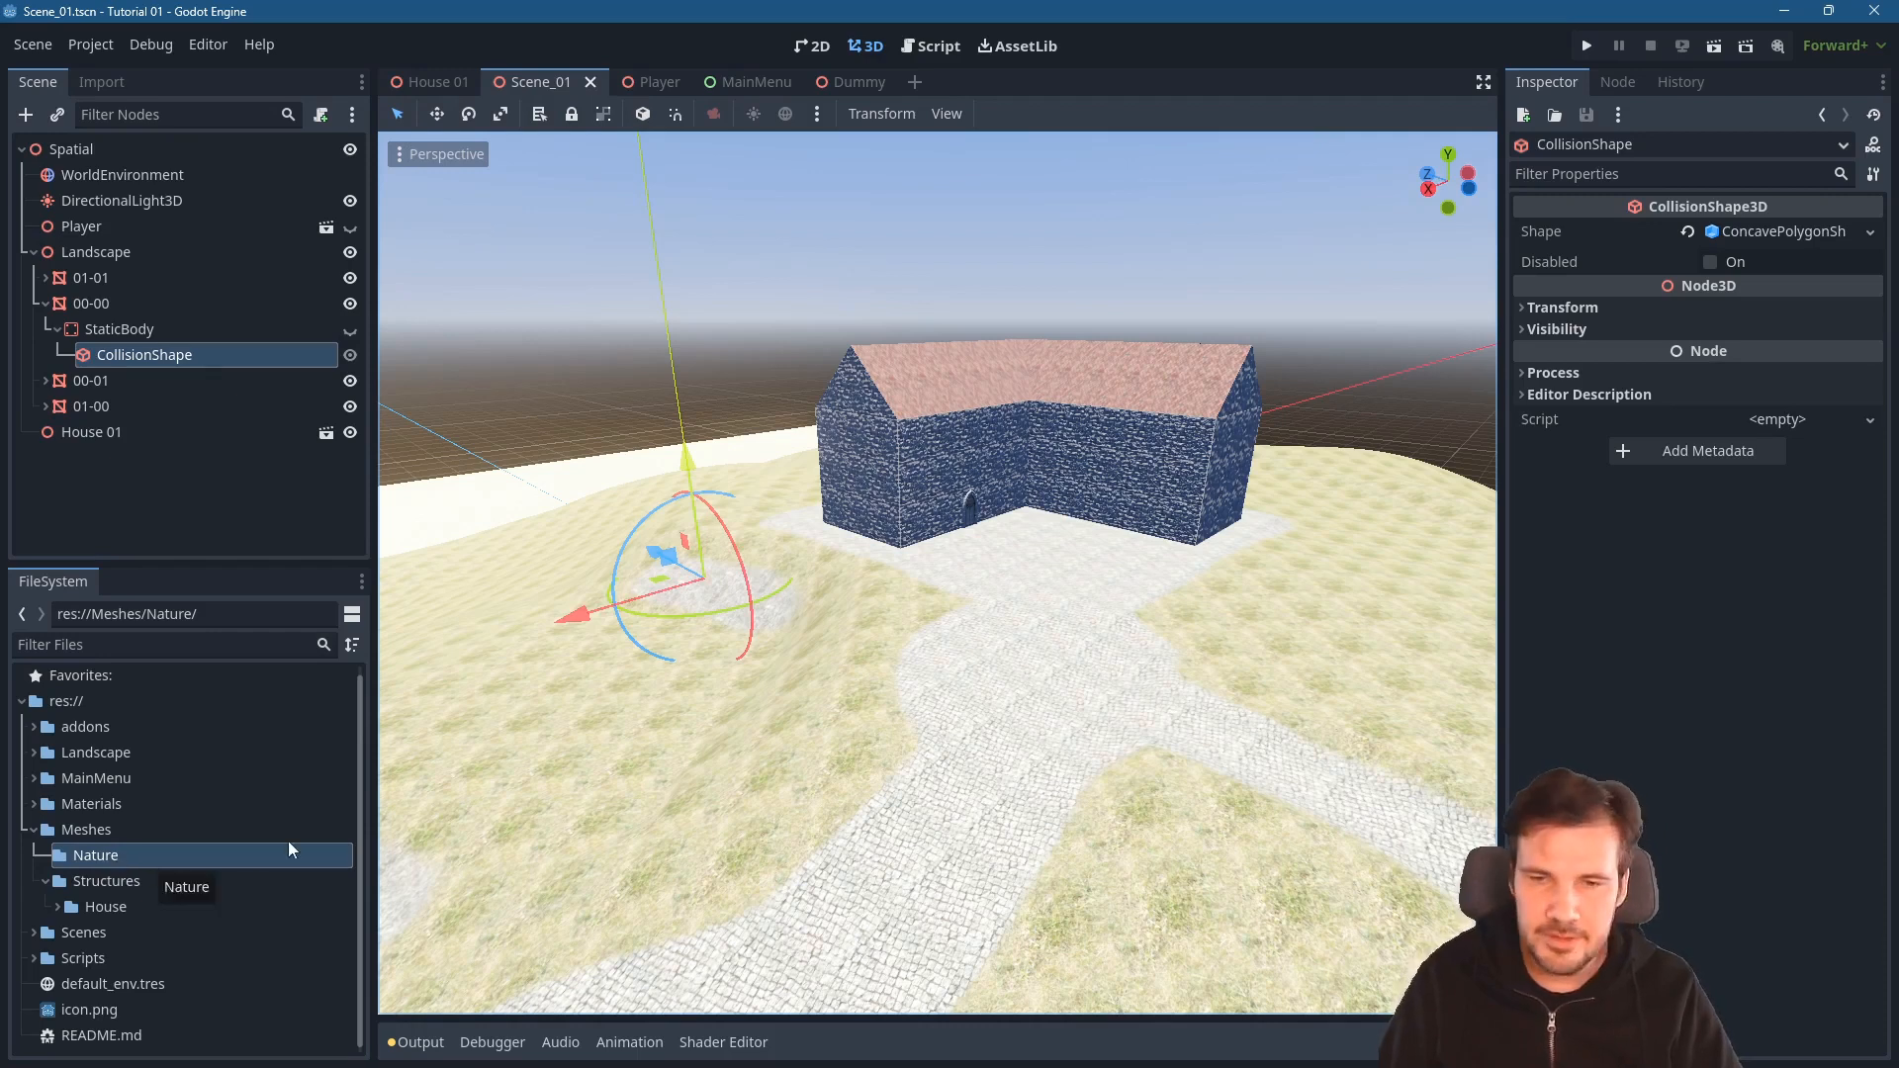
key("alt+Tab")
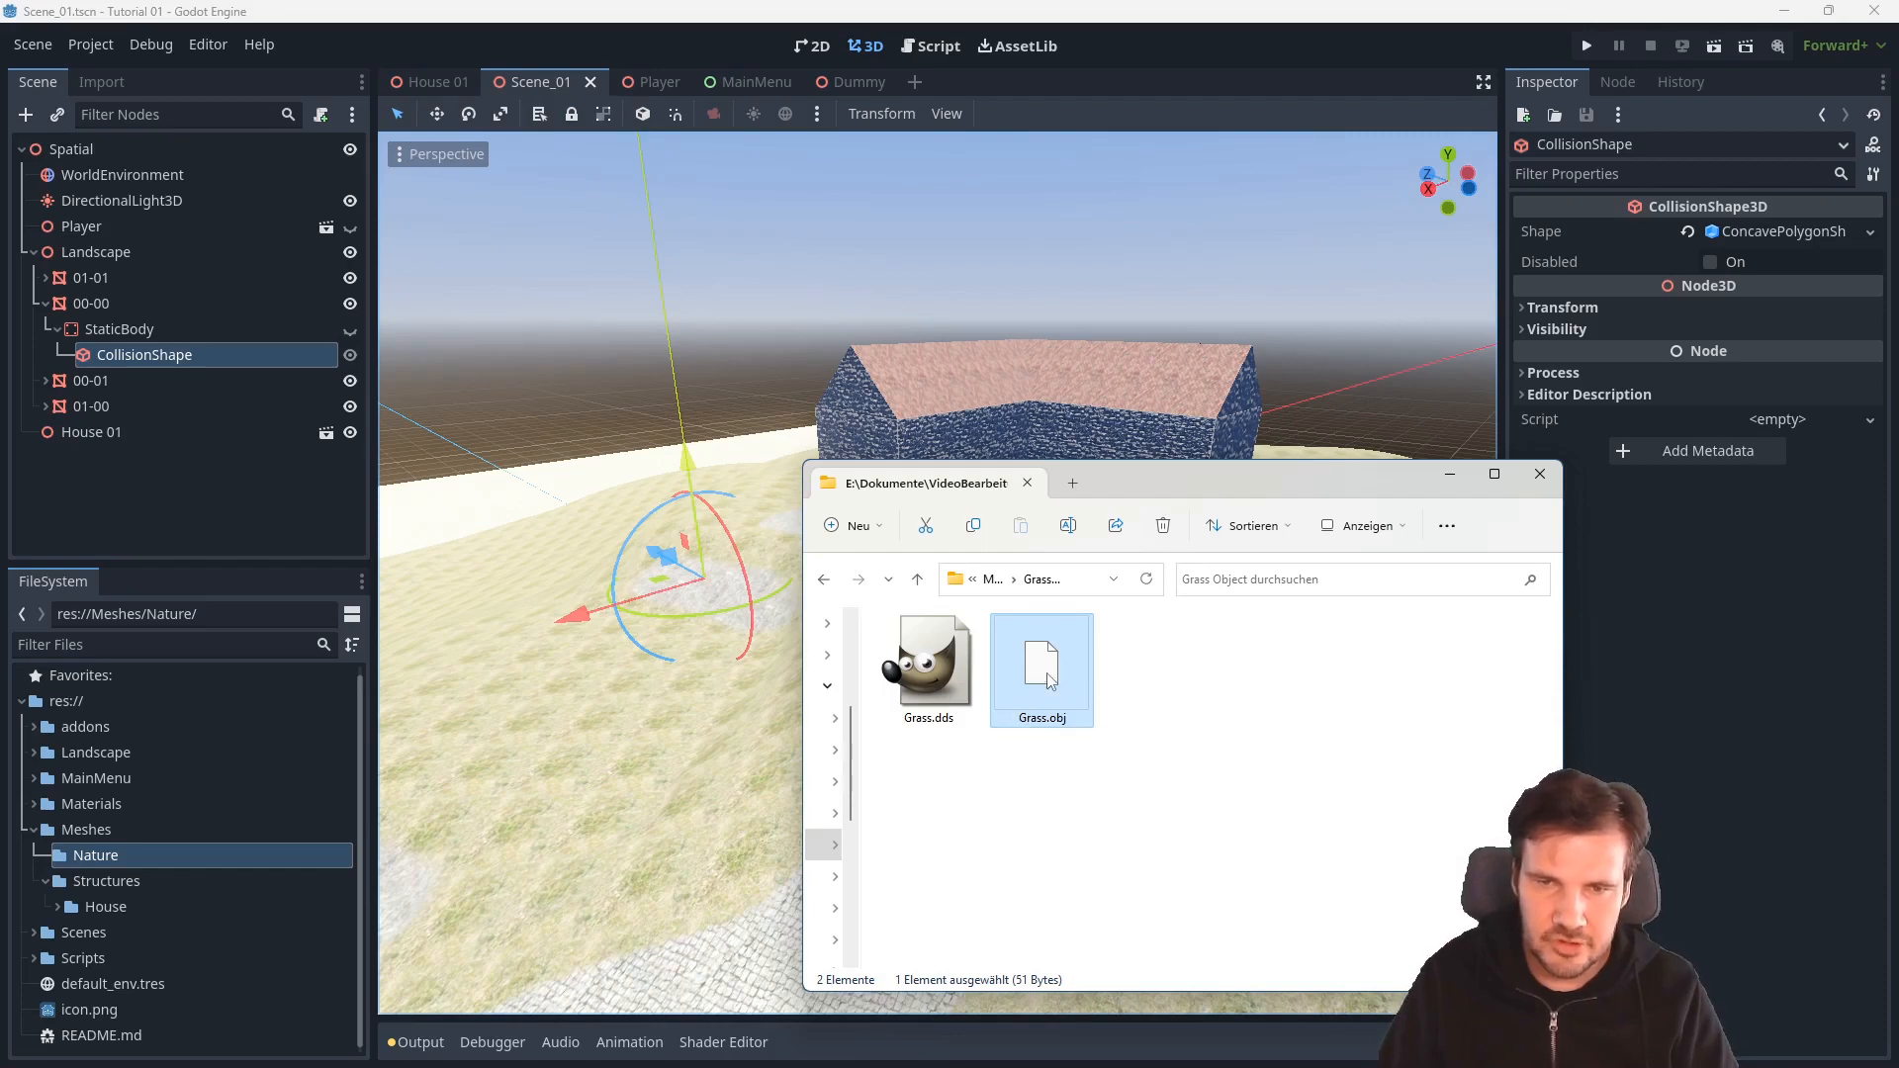
left_click_drag(1048, 679, 674, 896)
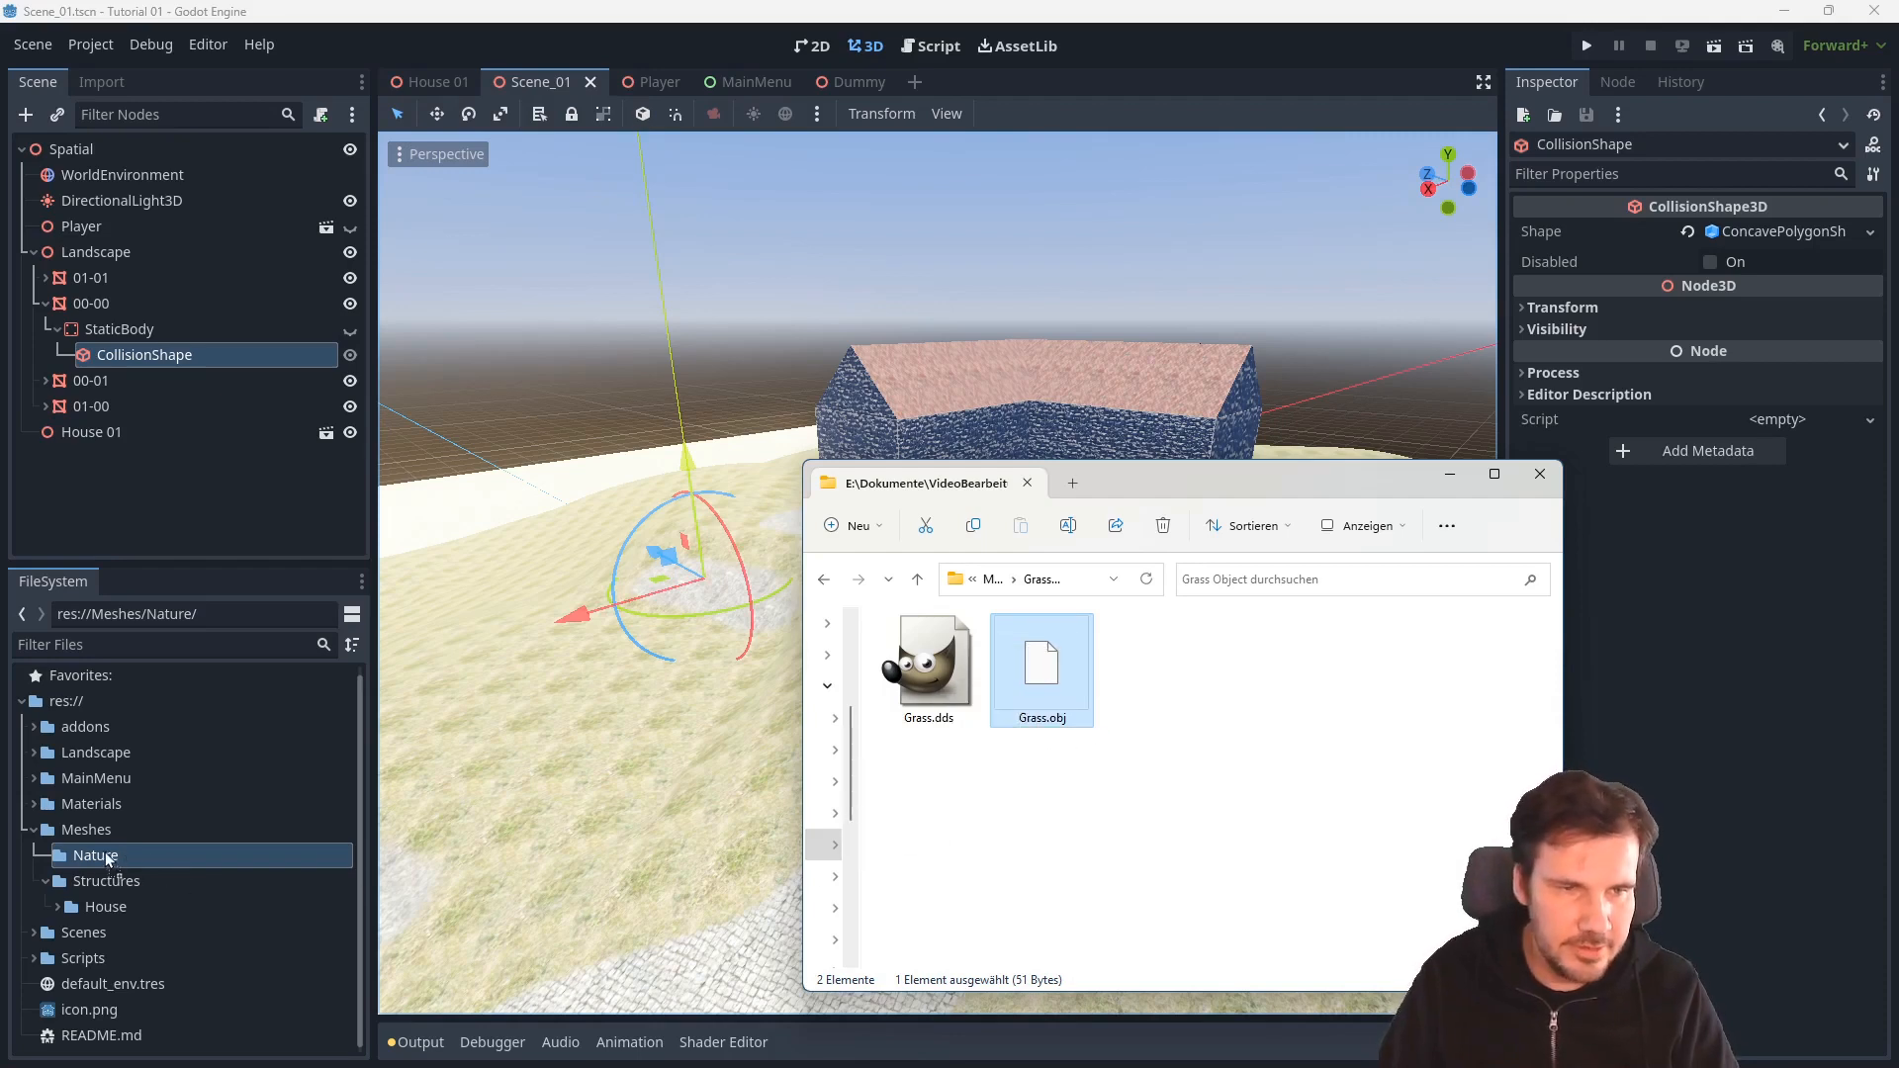
left_click_drag(109, 864, 105, 852)
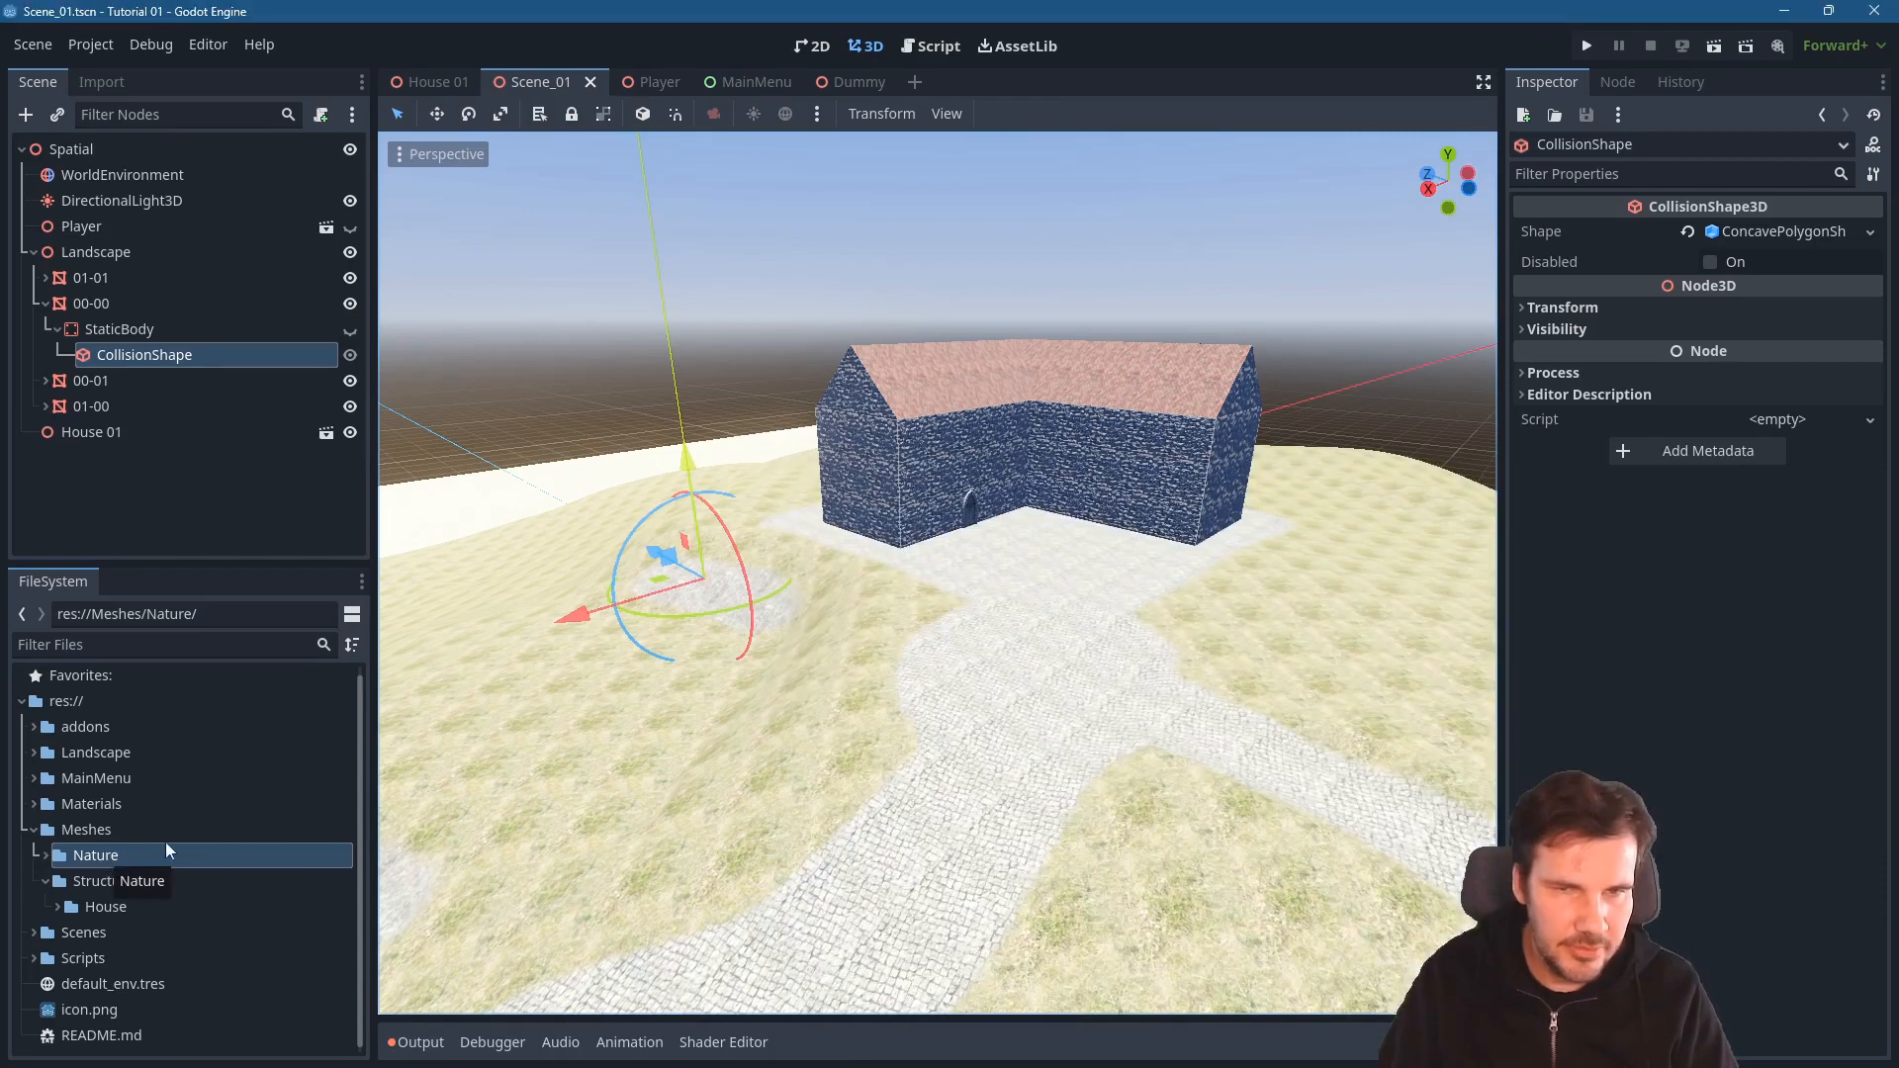
left_click(41, 857)
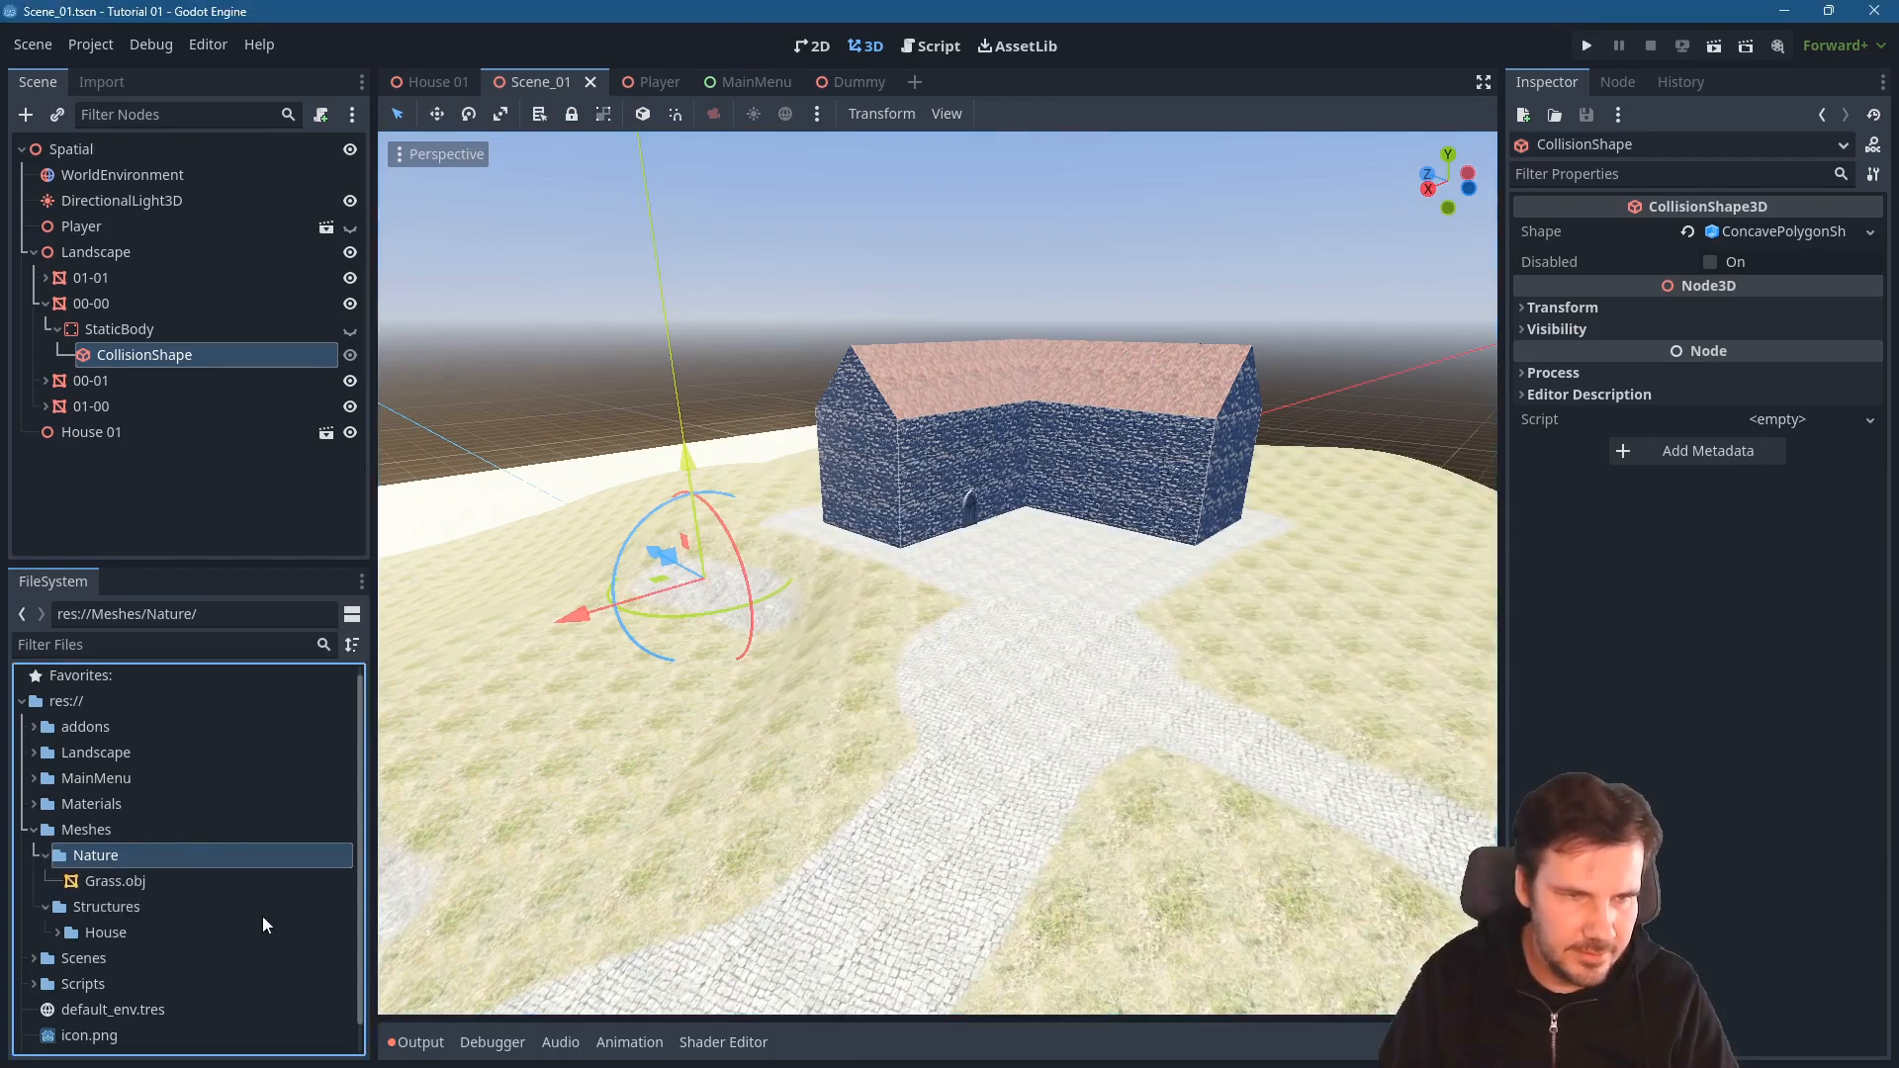
left_click(113, 886)
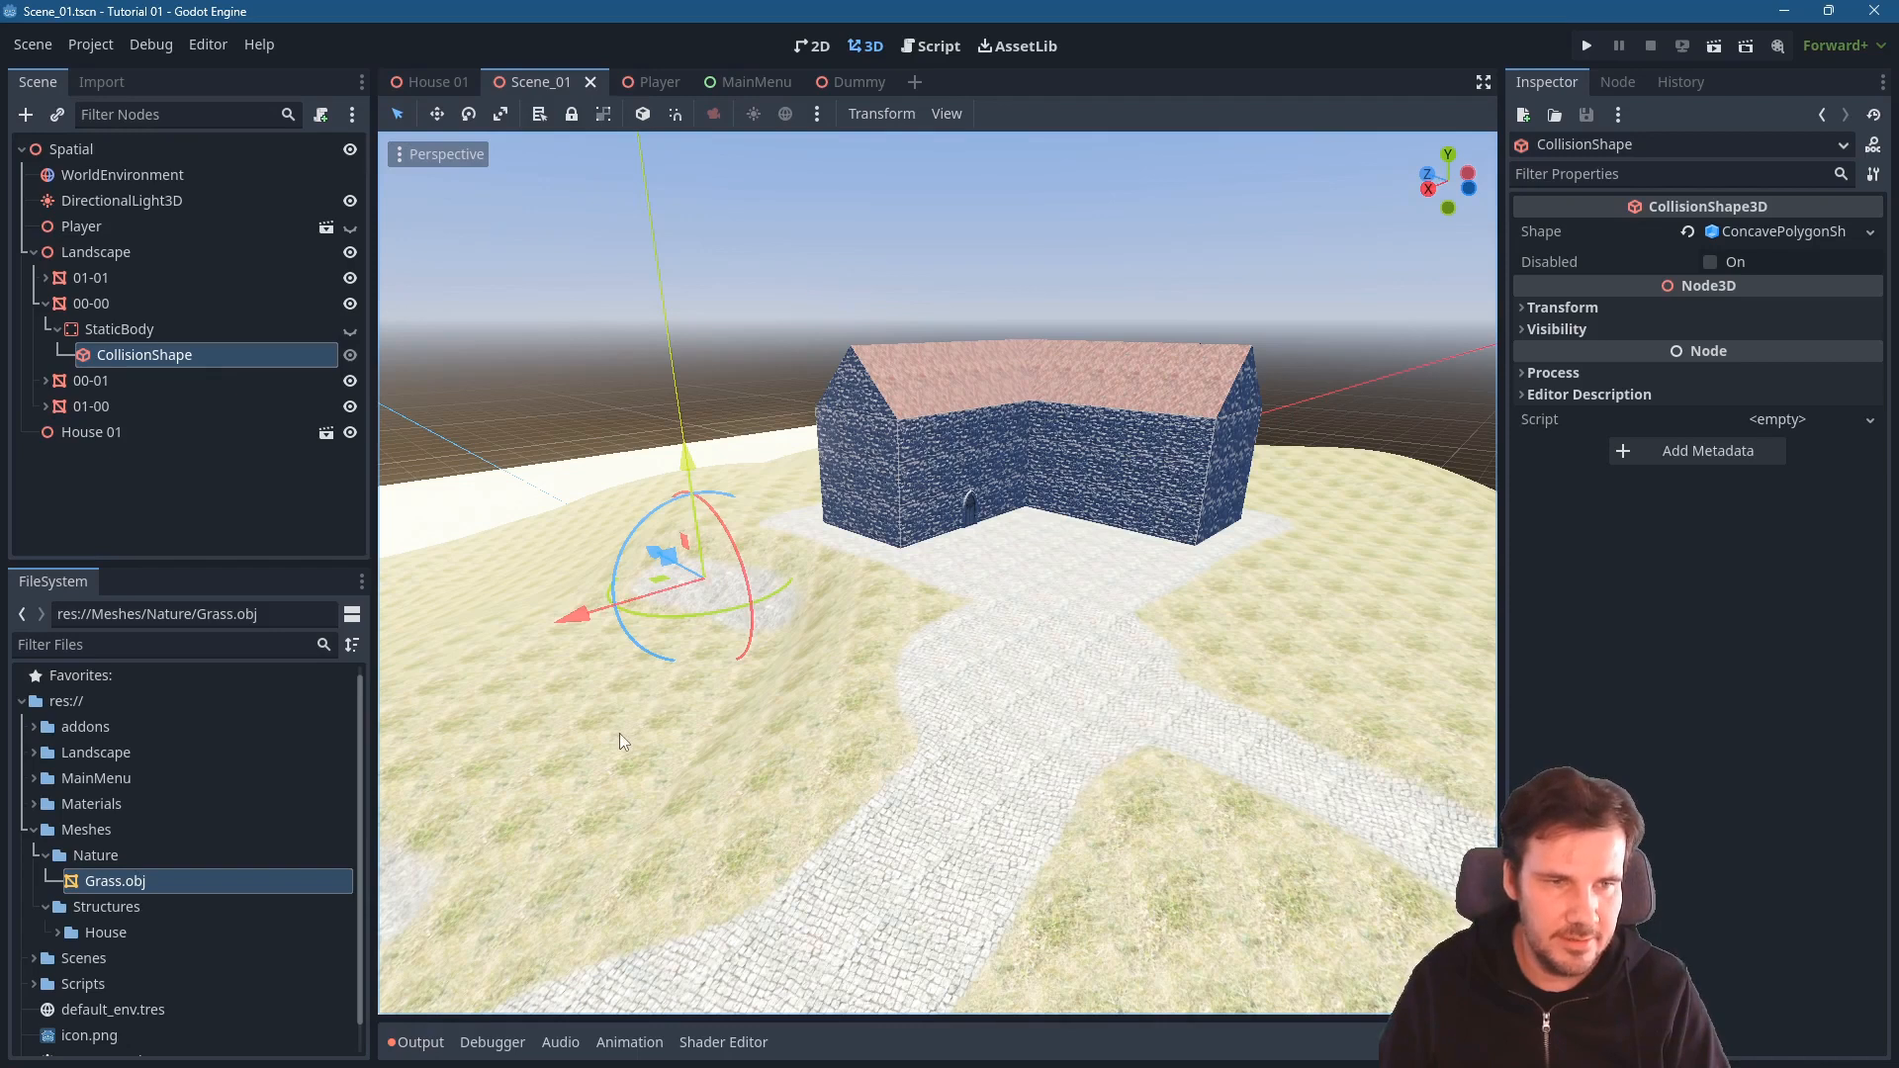
- Import the Grass.dds texture from the file explorer into the res://Materials/Nature folder
left_click(33, 803)
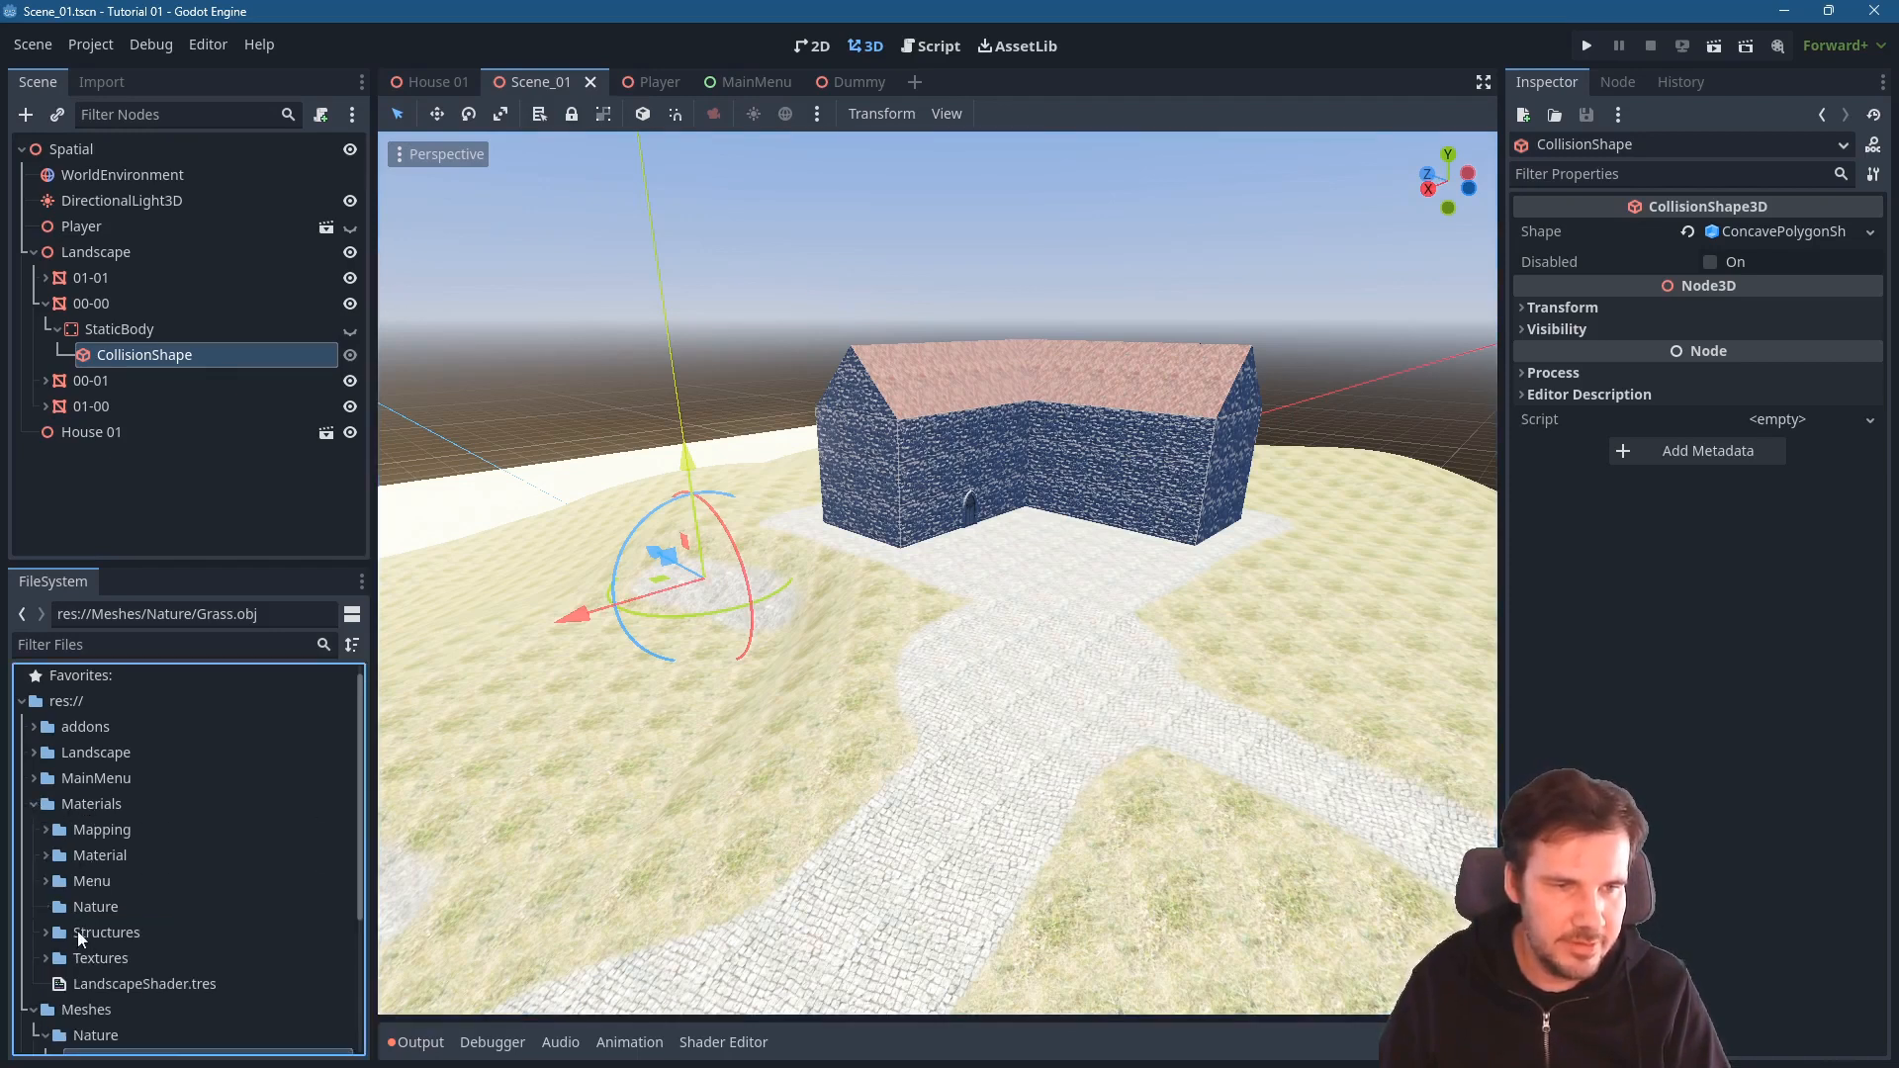
left_click(96, 909)
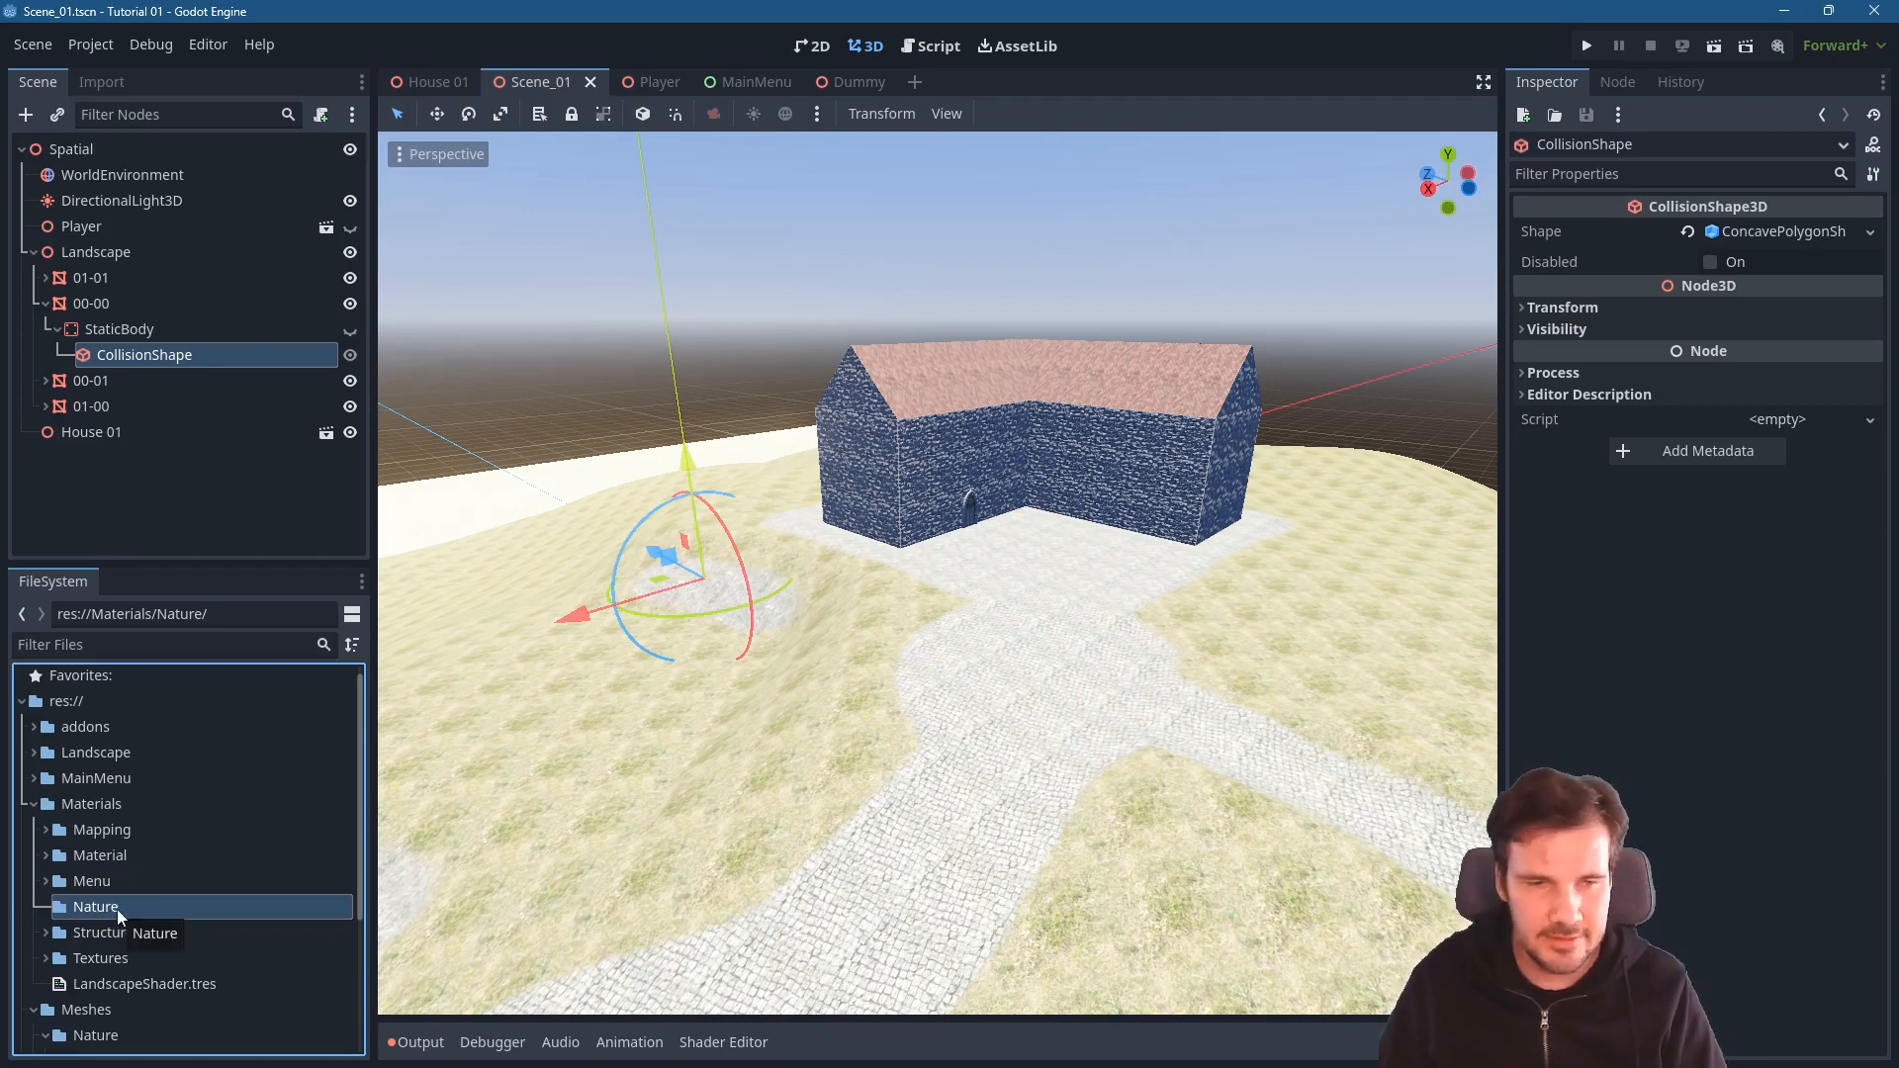
key("alt+Tab")
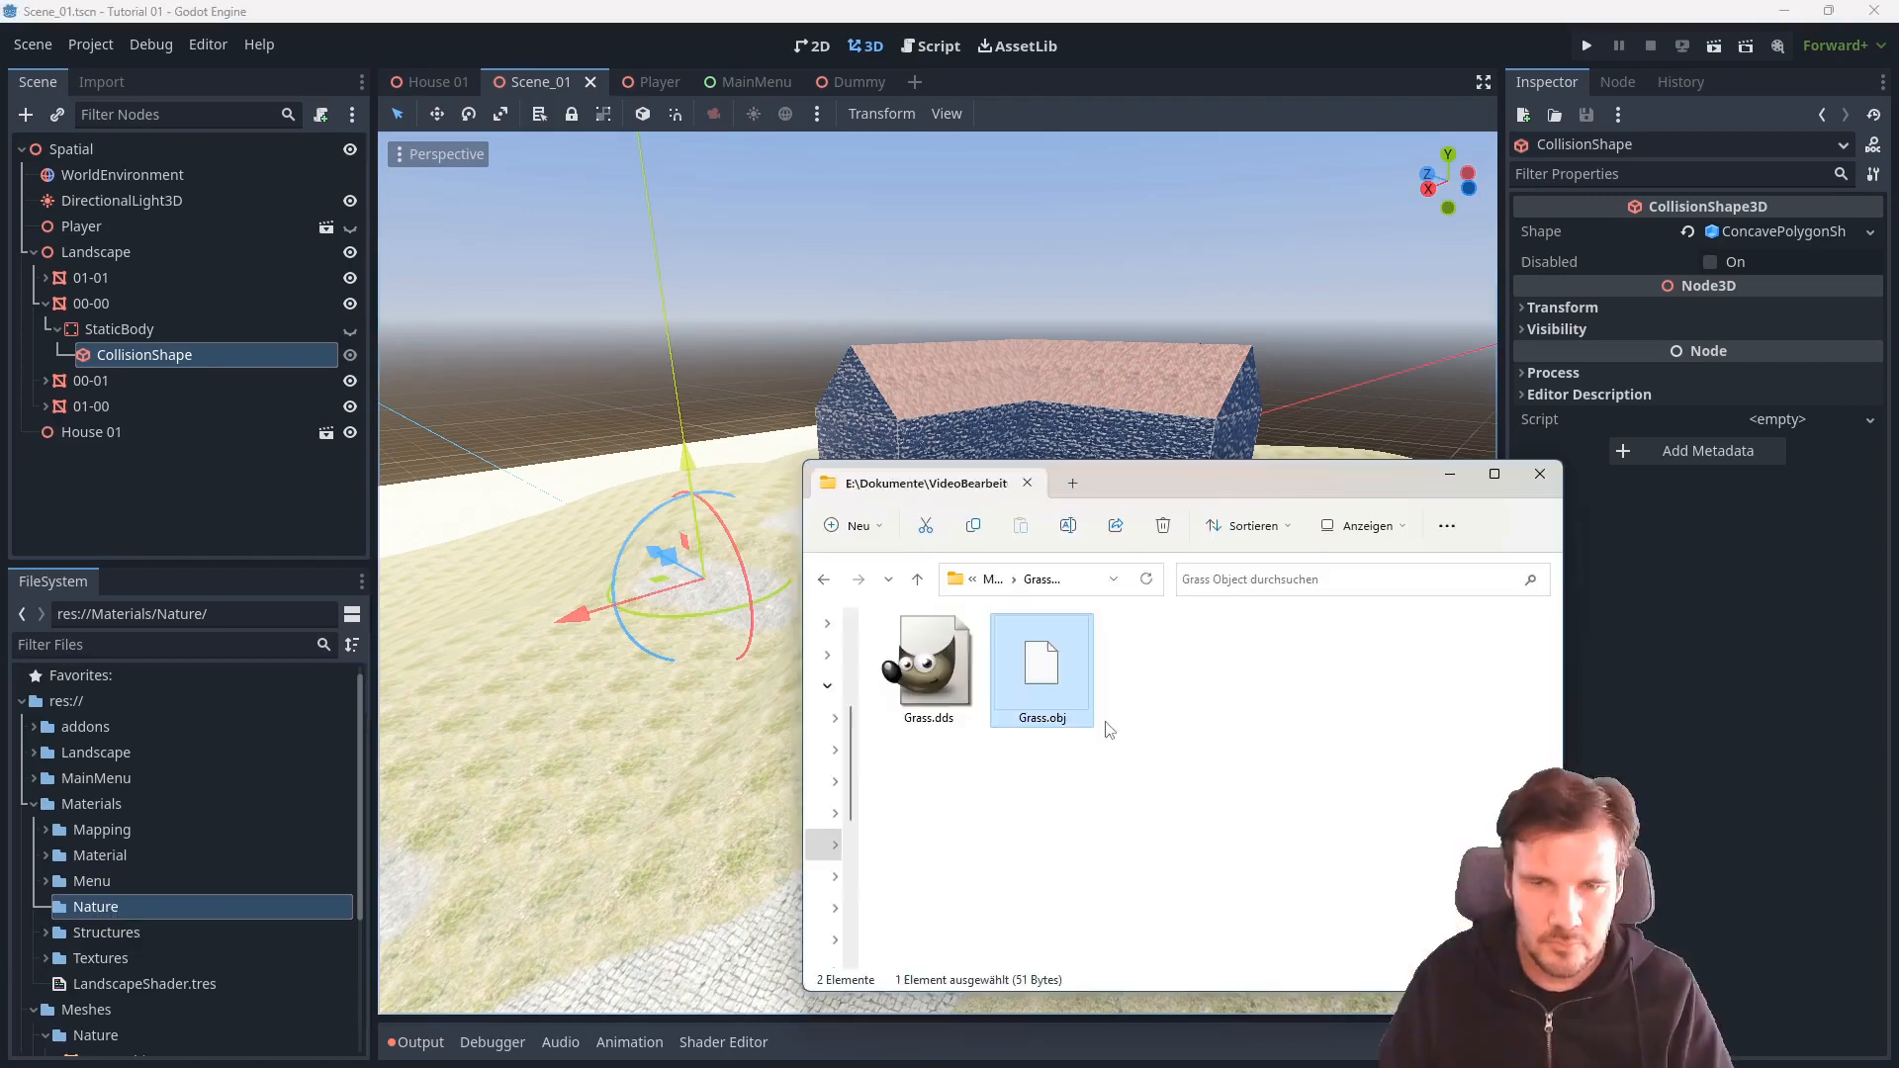
left_click(950, 685)
left_click_drag(950, 685, 87, 905)
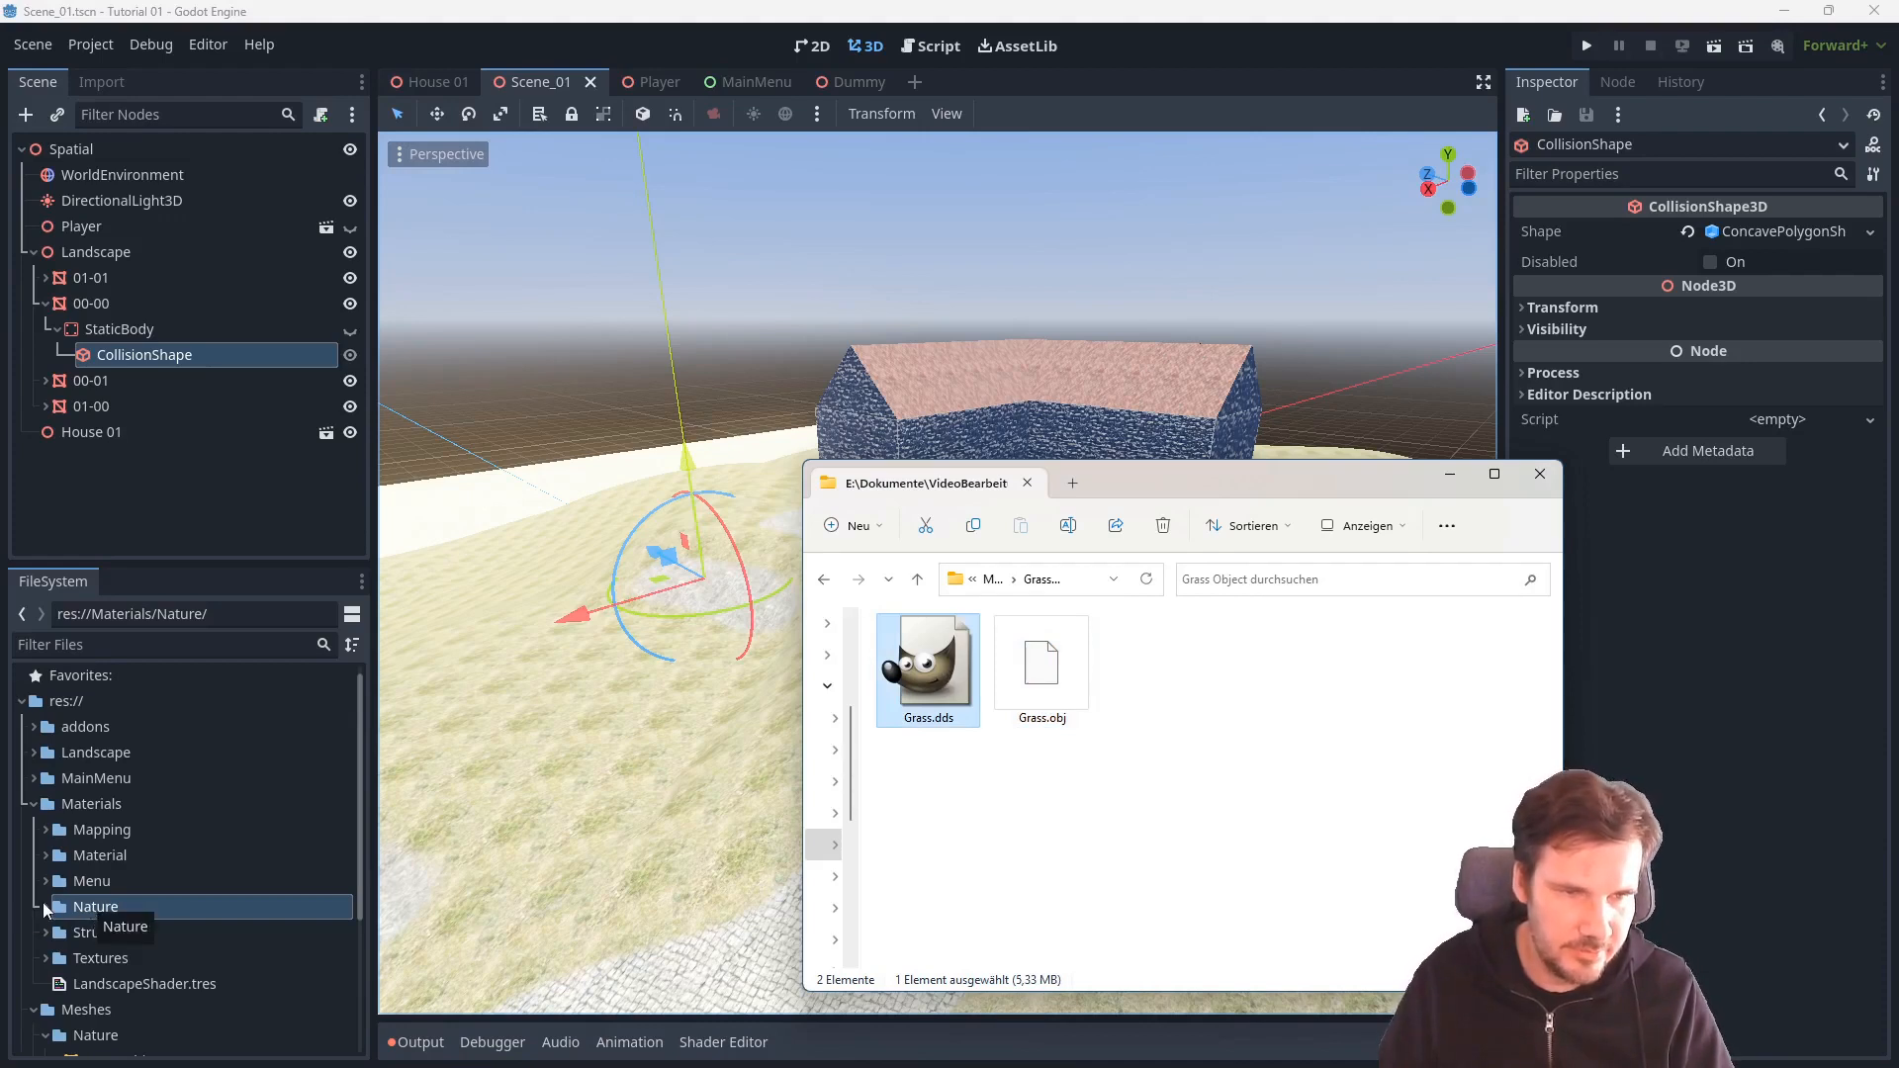
left_click(44, 907)
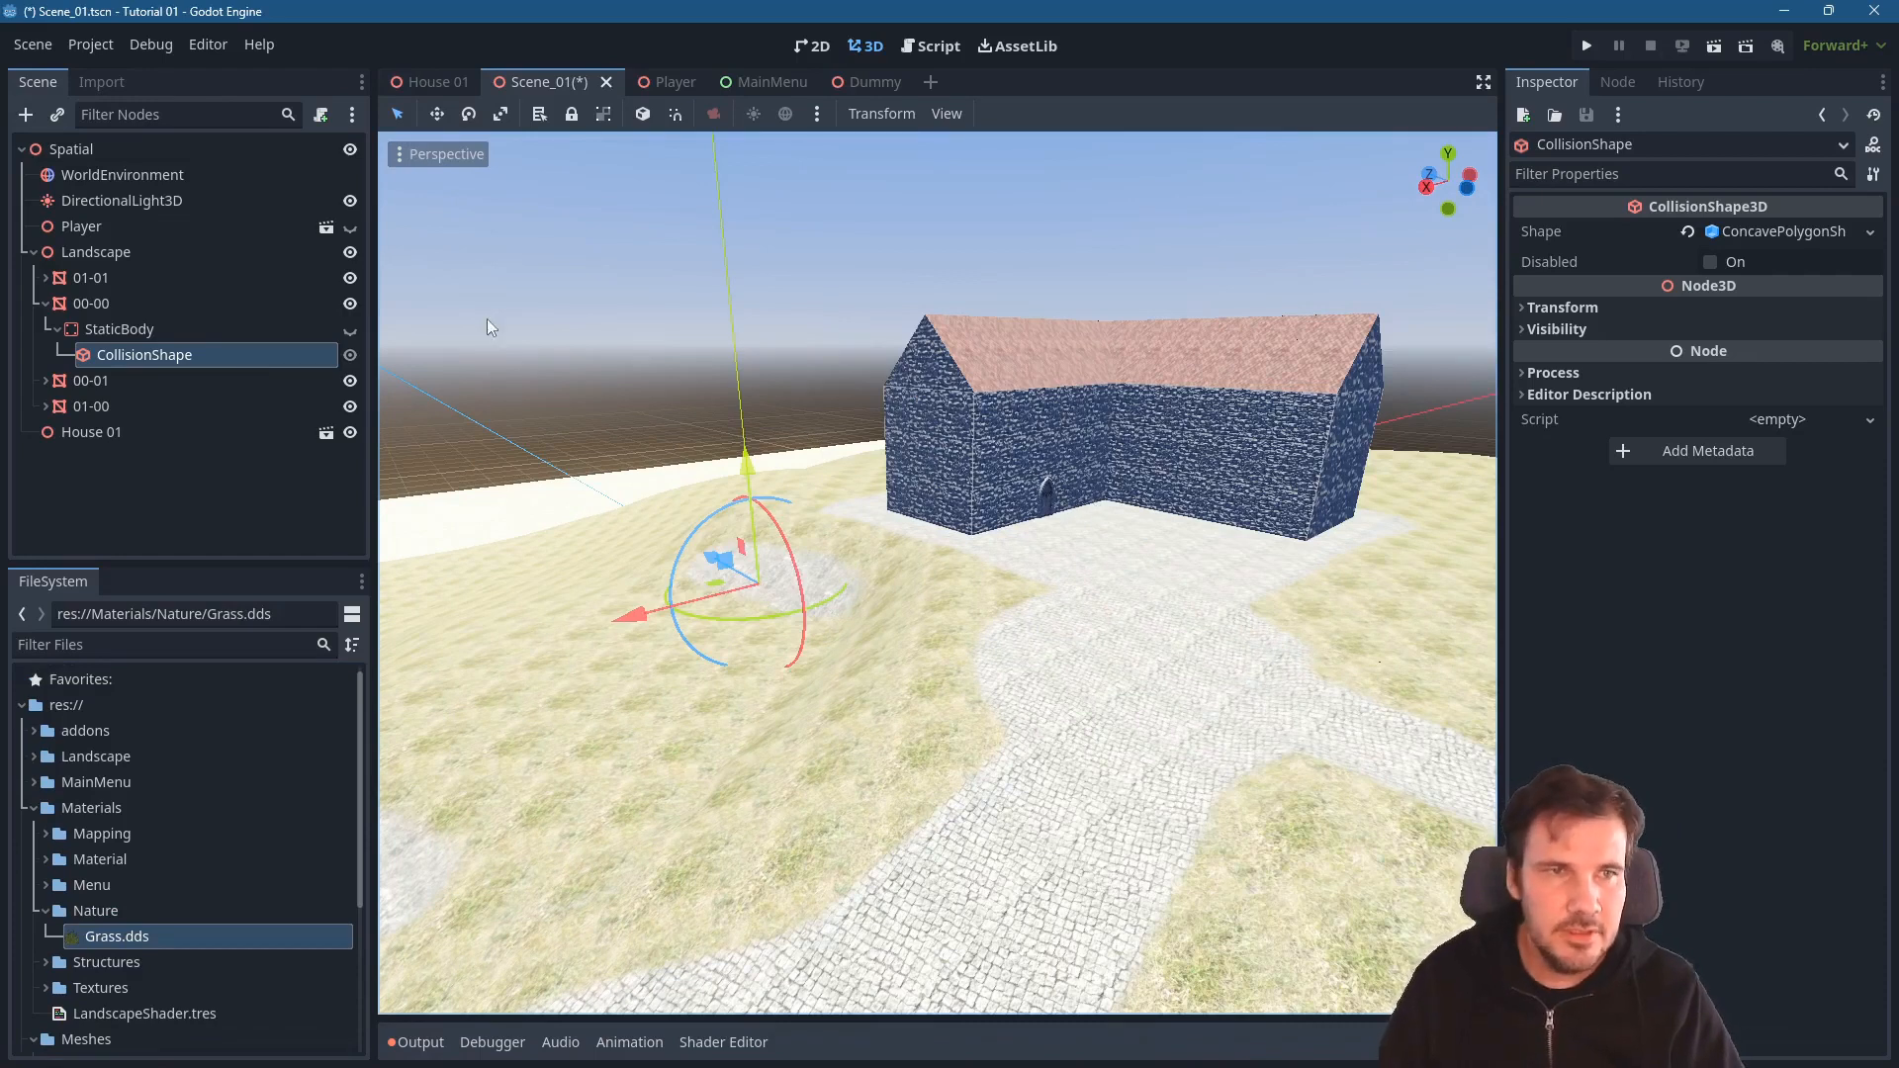
- Place the Grass.obj mesh under the Spatial root on the paved area in front of the house and select it
left_click(83, 149)
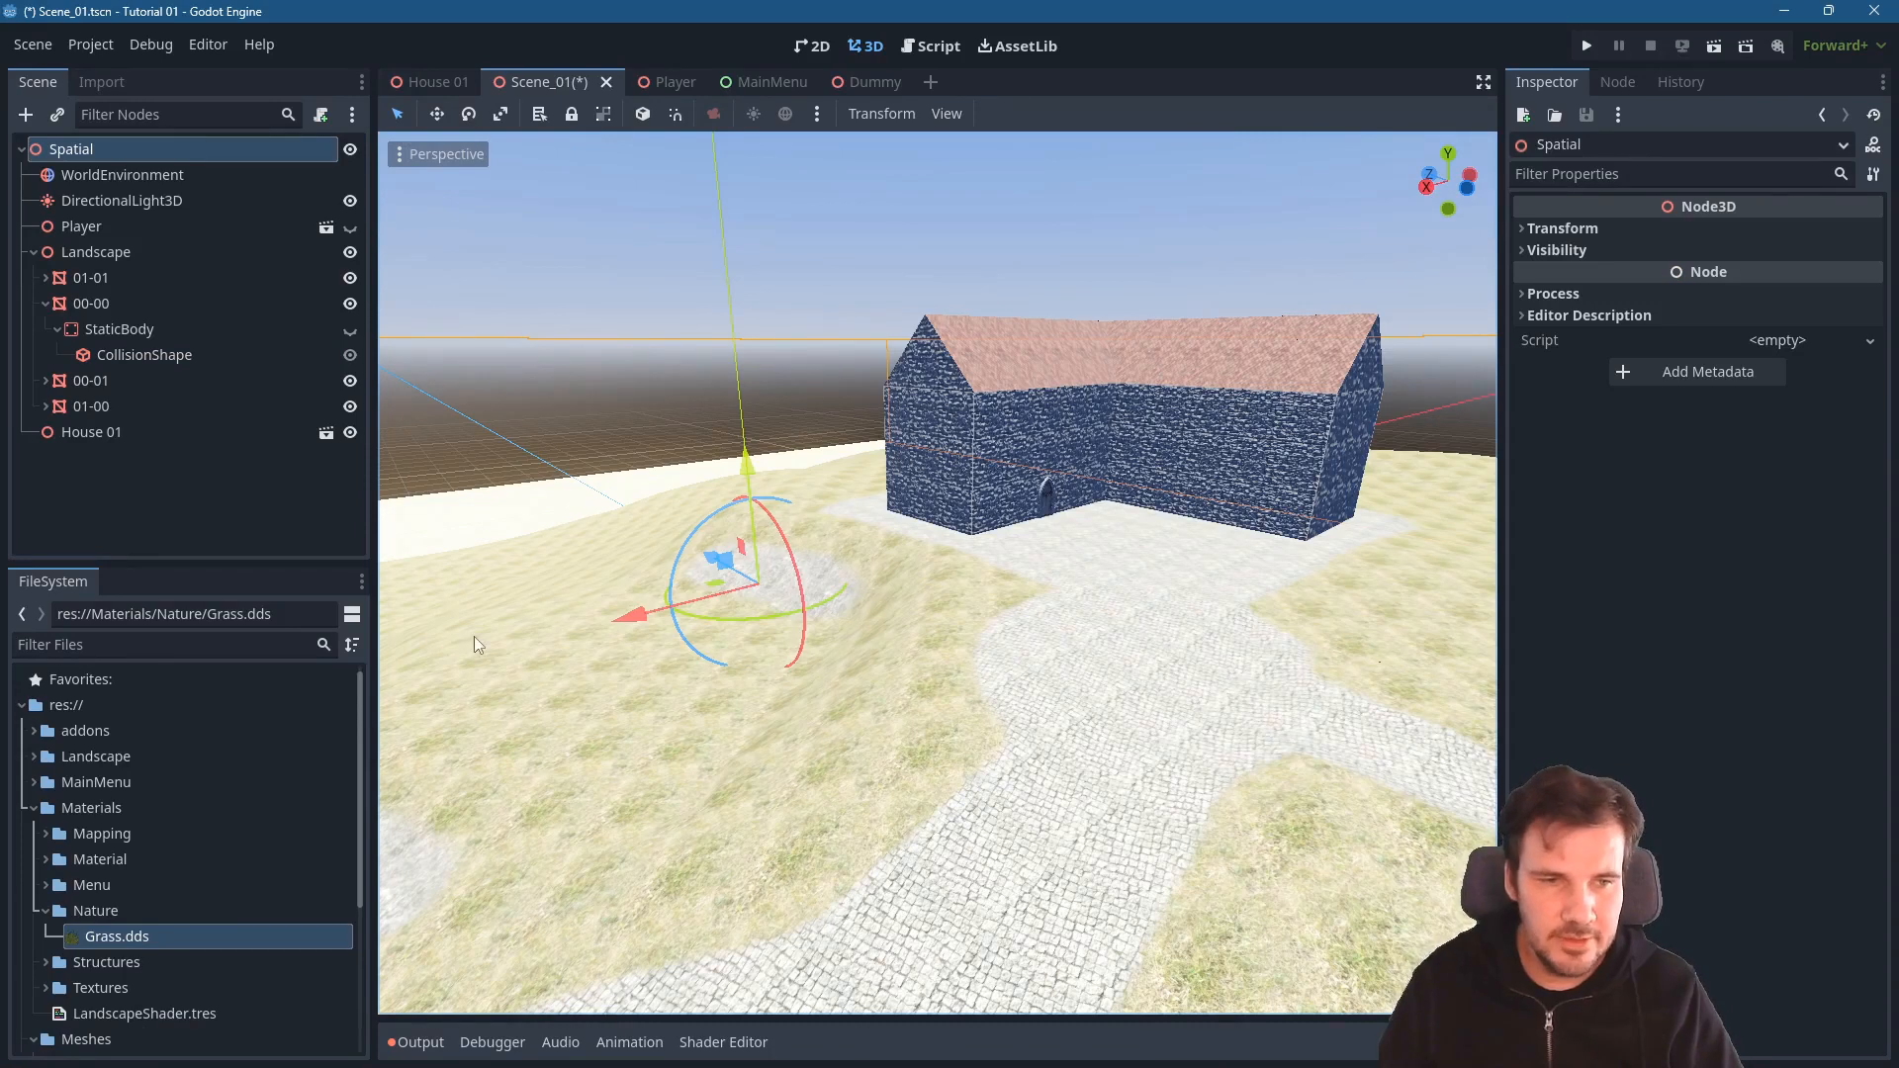
scroll(297, 752, "down", 3)
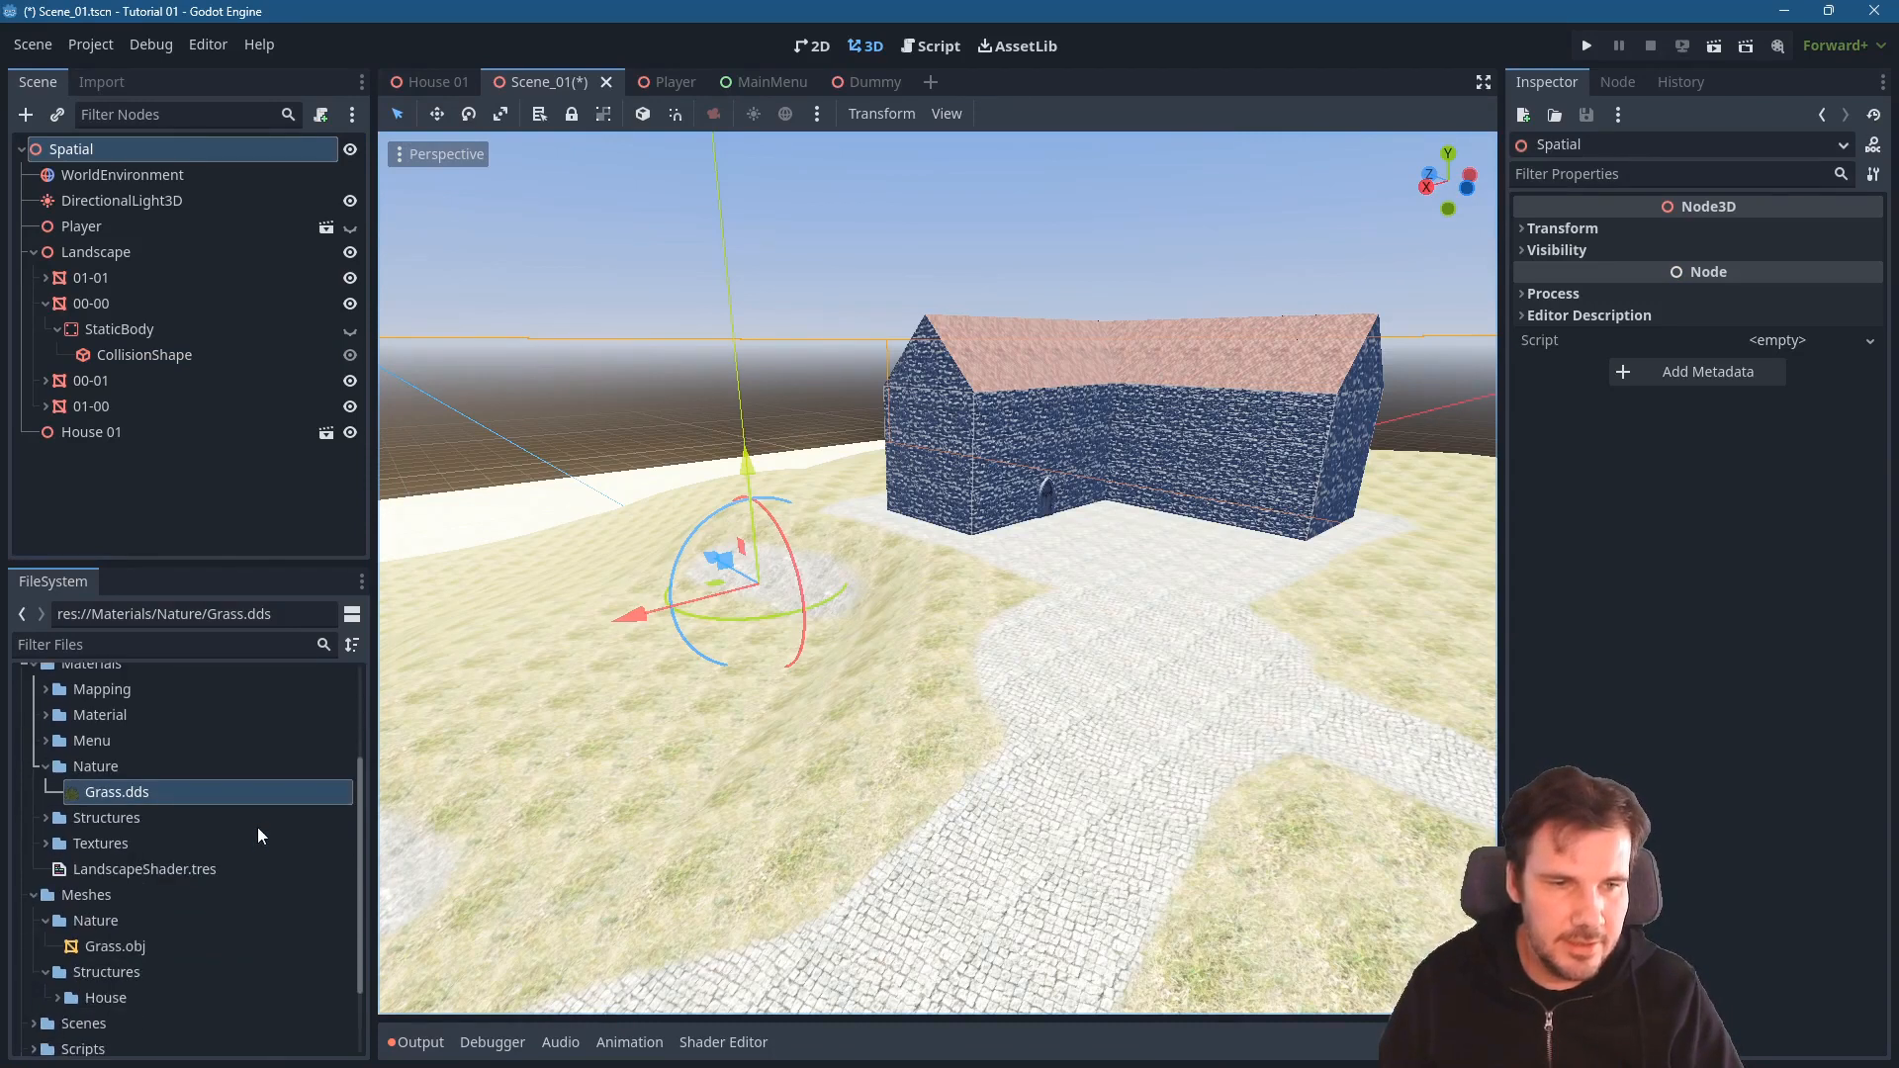
left_click(87, 948)
left_click_drag(88, 948, 1068, 631)
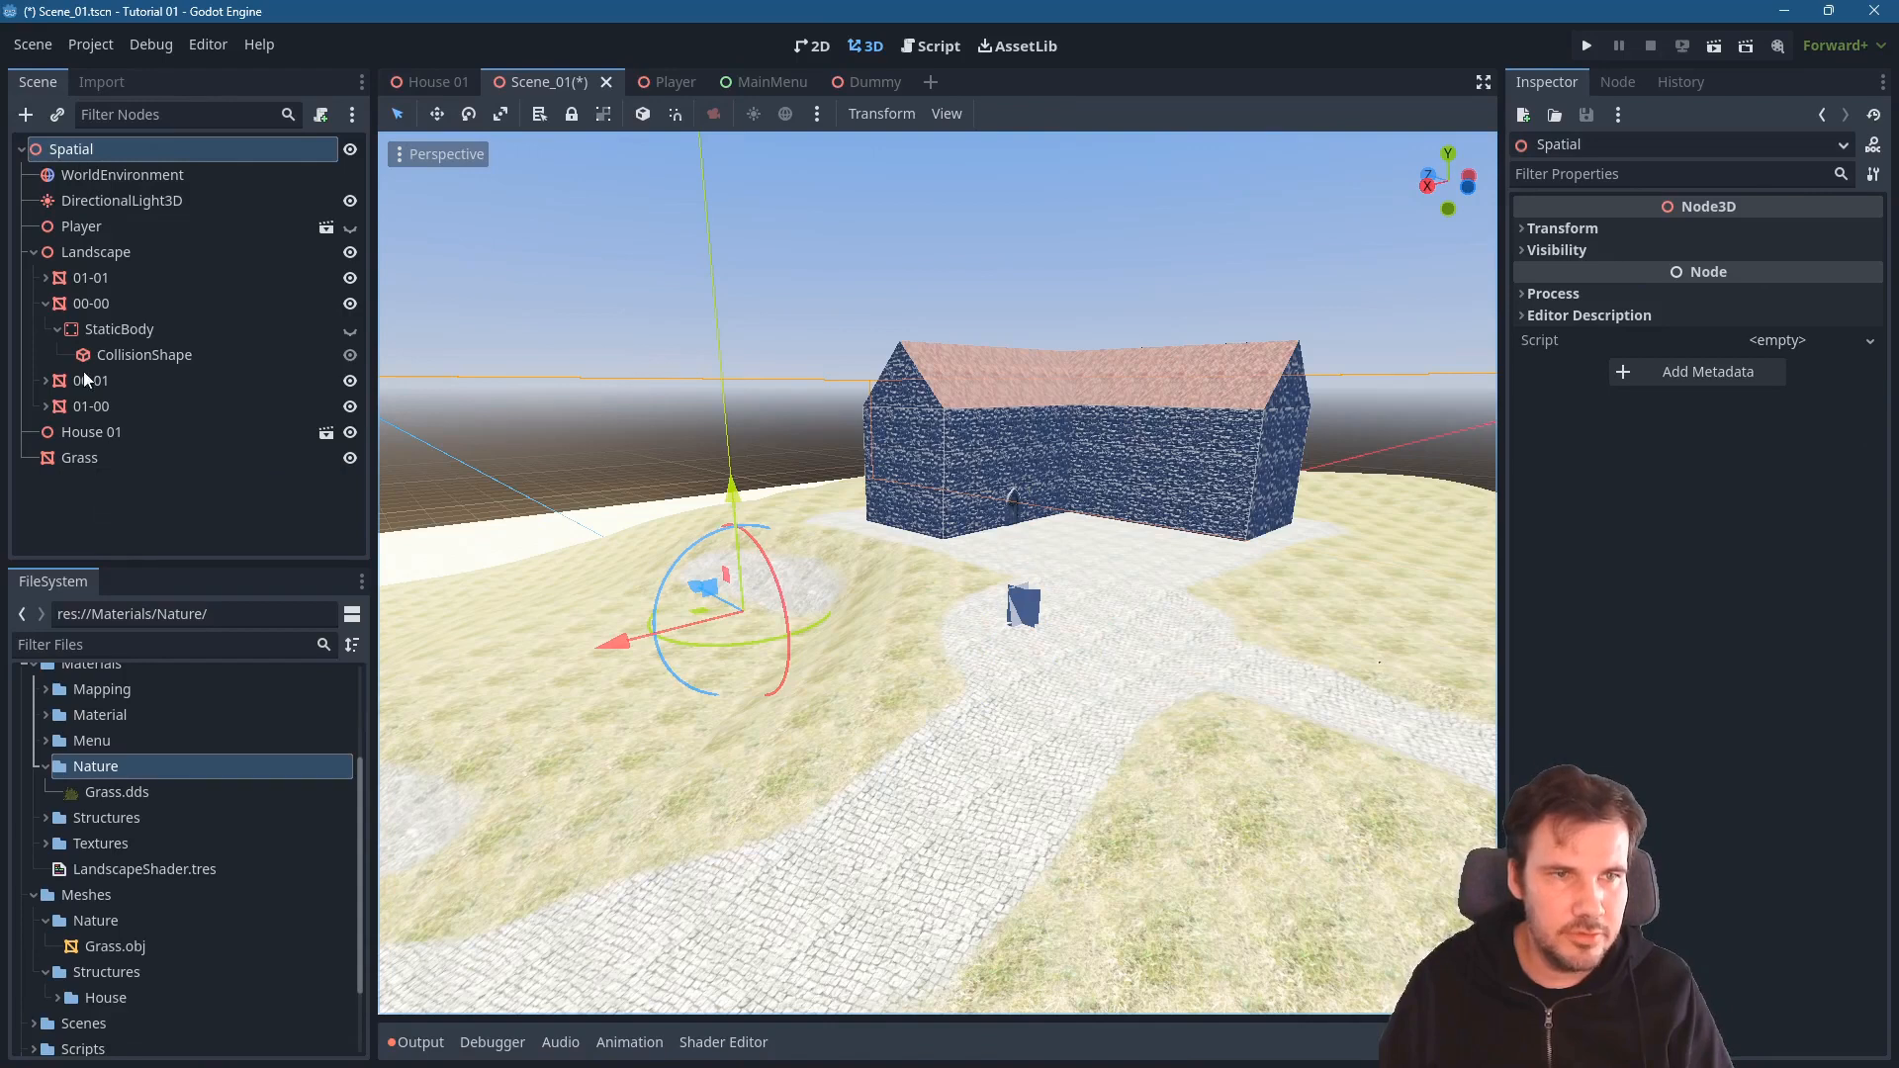
left_click(83, 461)
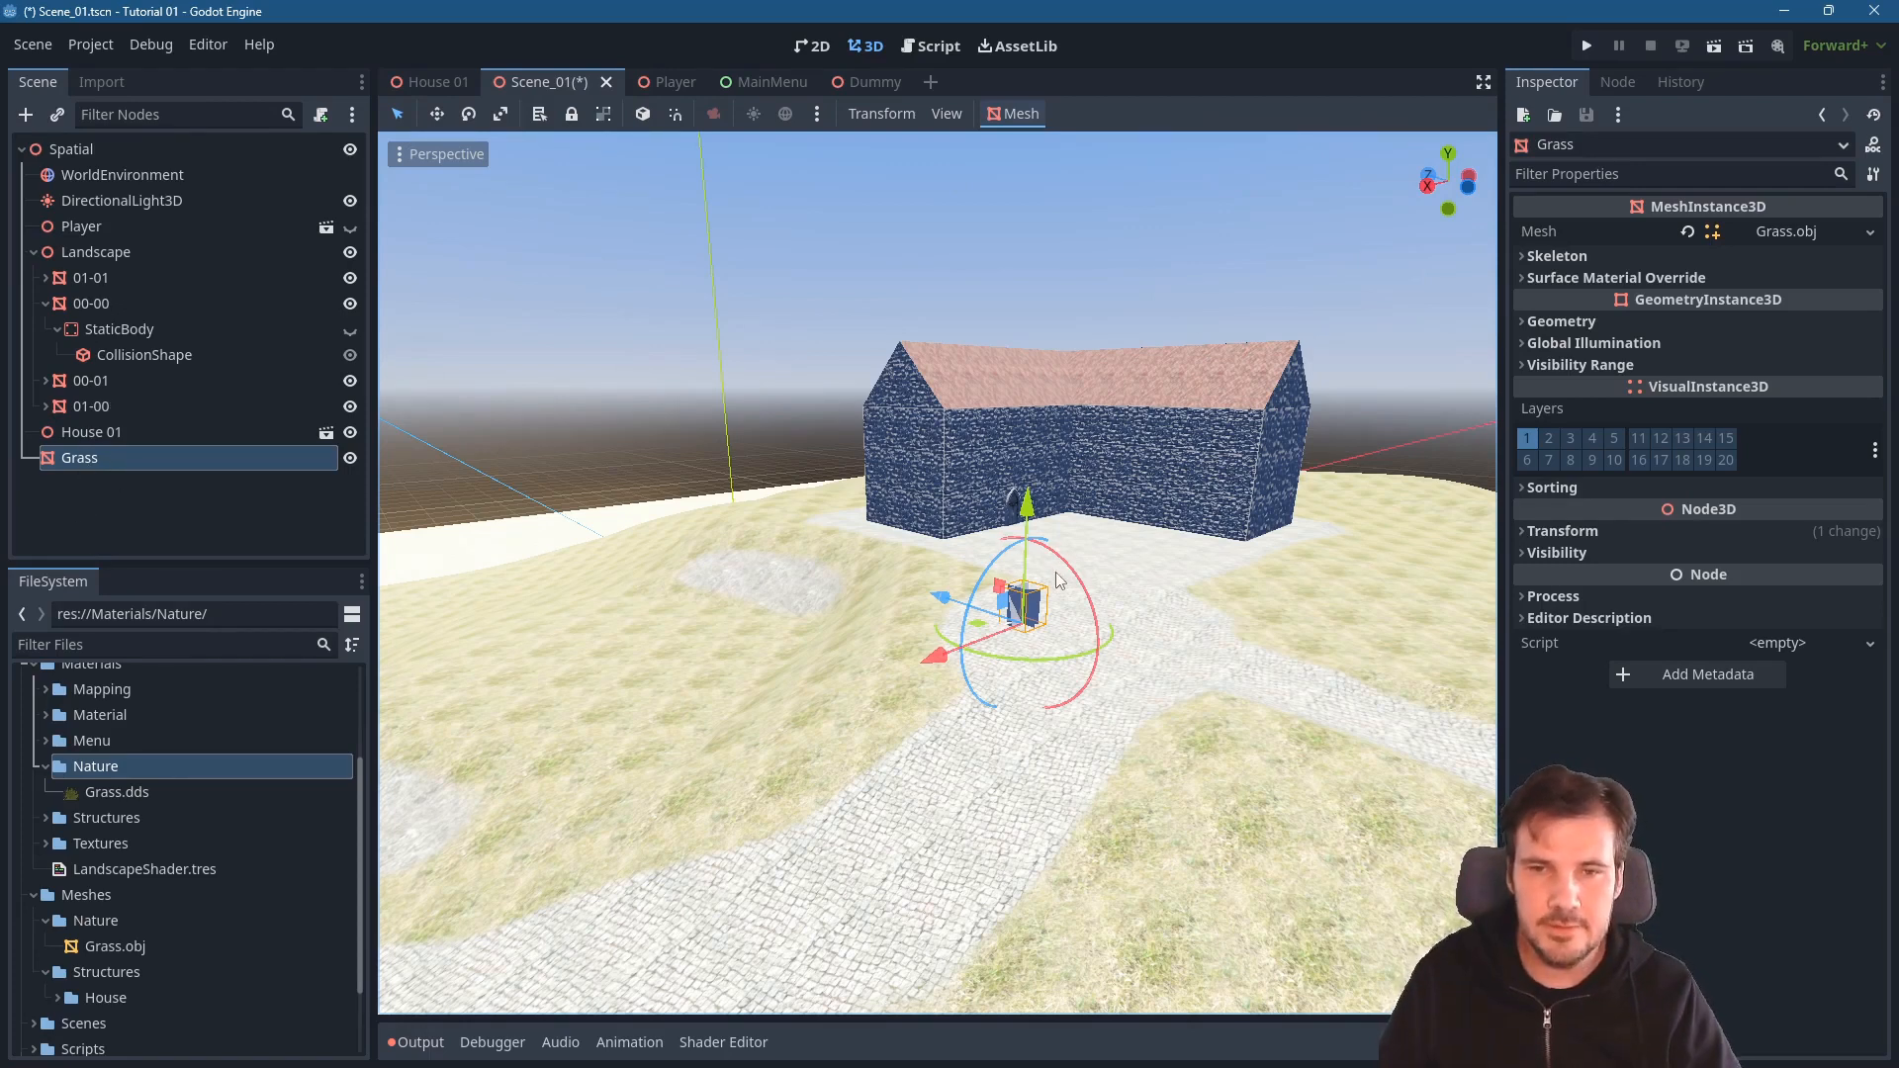
scroll(1056, 582, "up", 5)
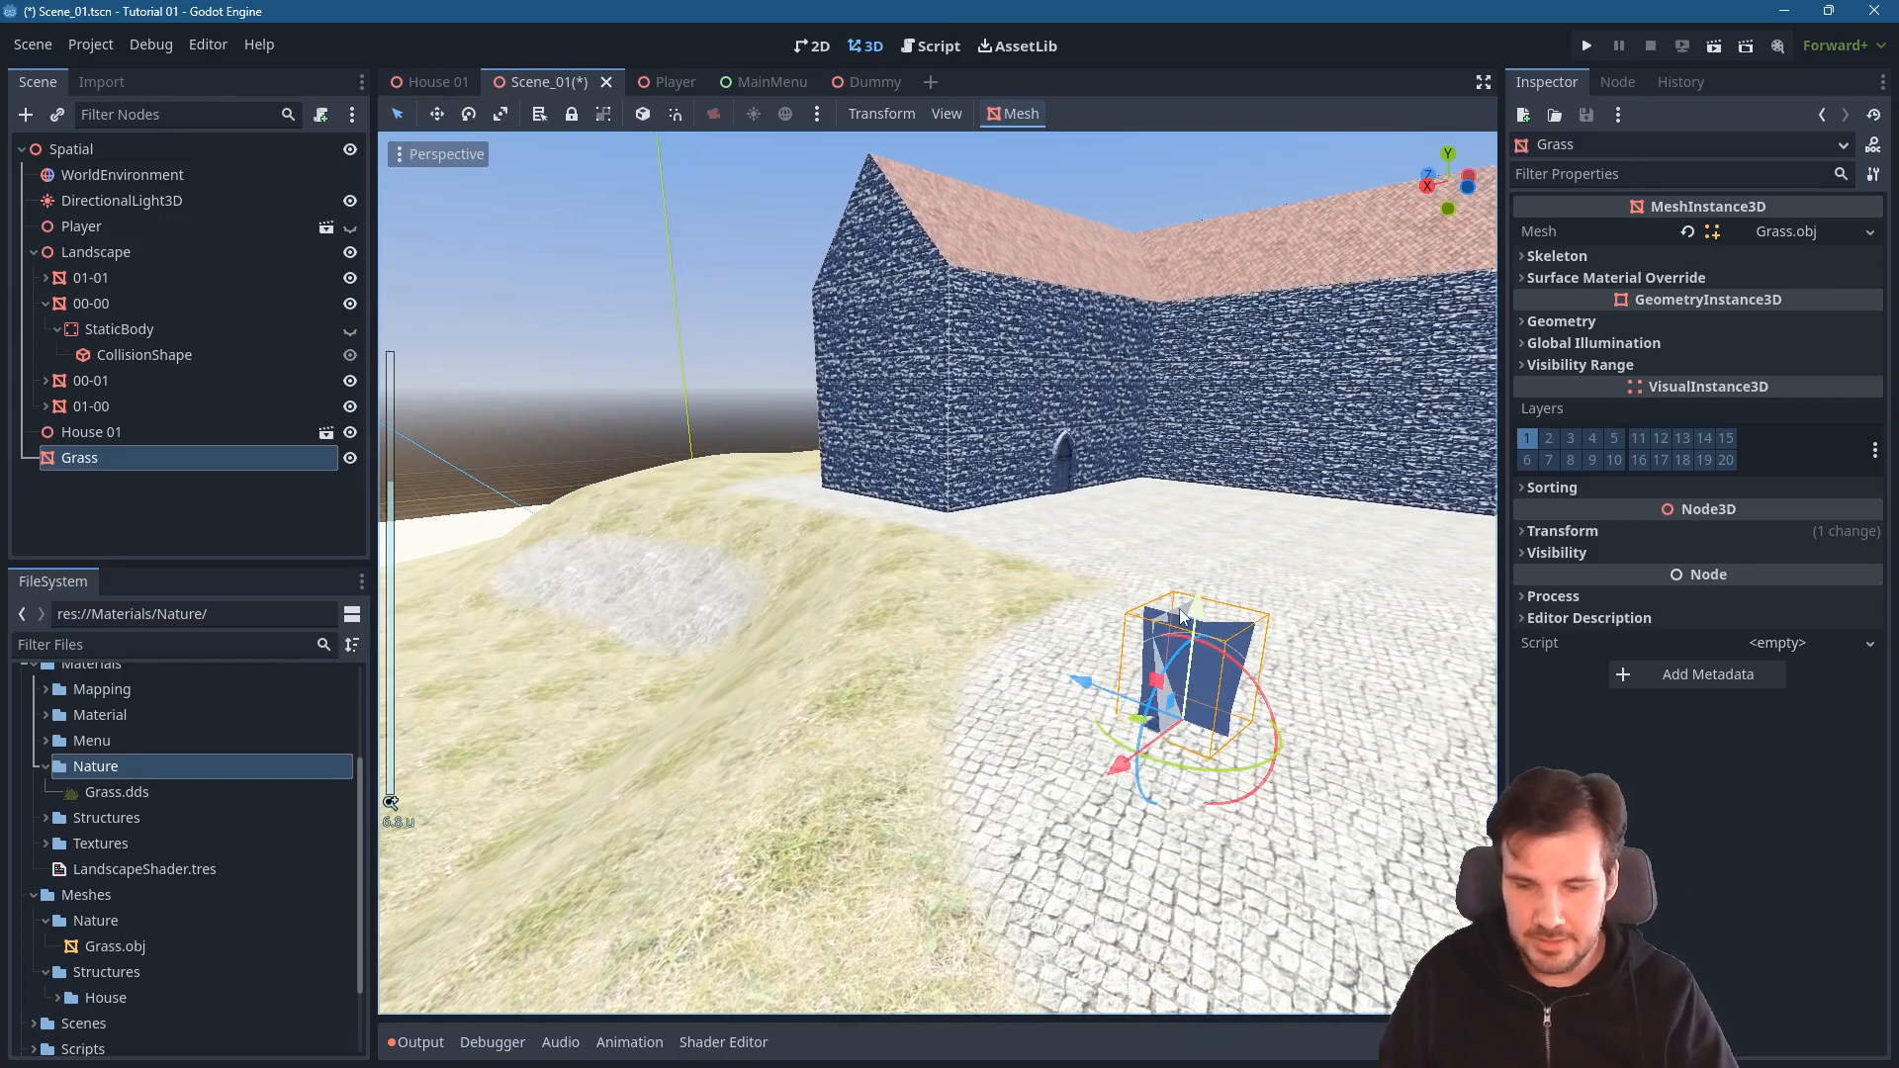
middle_click_drag(1180, 609, 1049, 607, "shift")
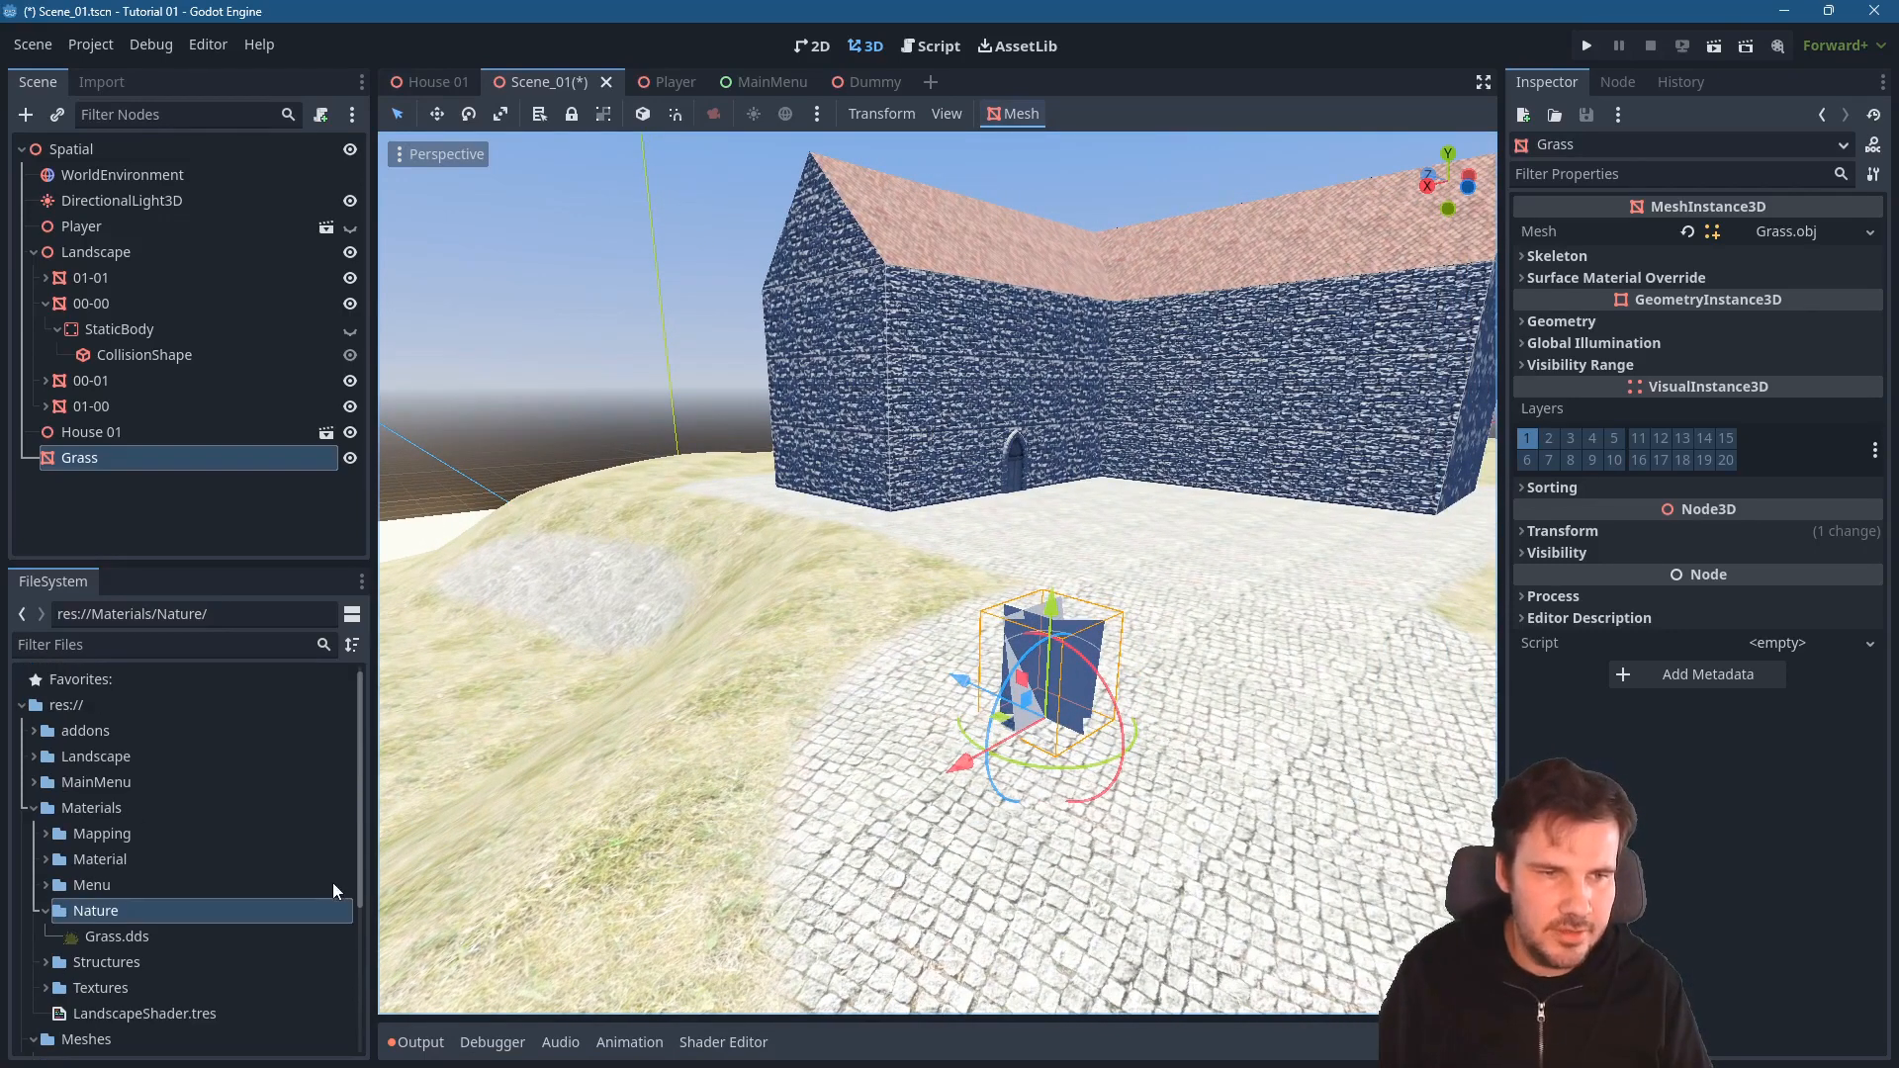
- Create a ShaderMaterial resource in the Materials/Nature folder and save it as Grass.tres
right_click(135, 910)
mouse_move(210, 732)
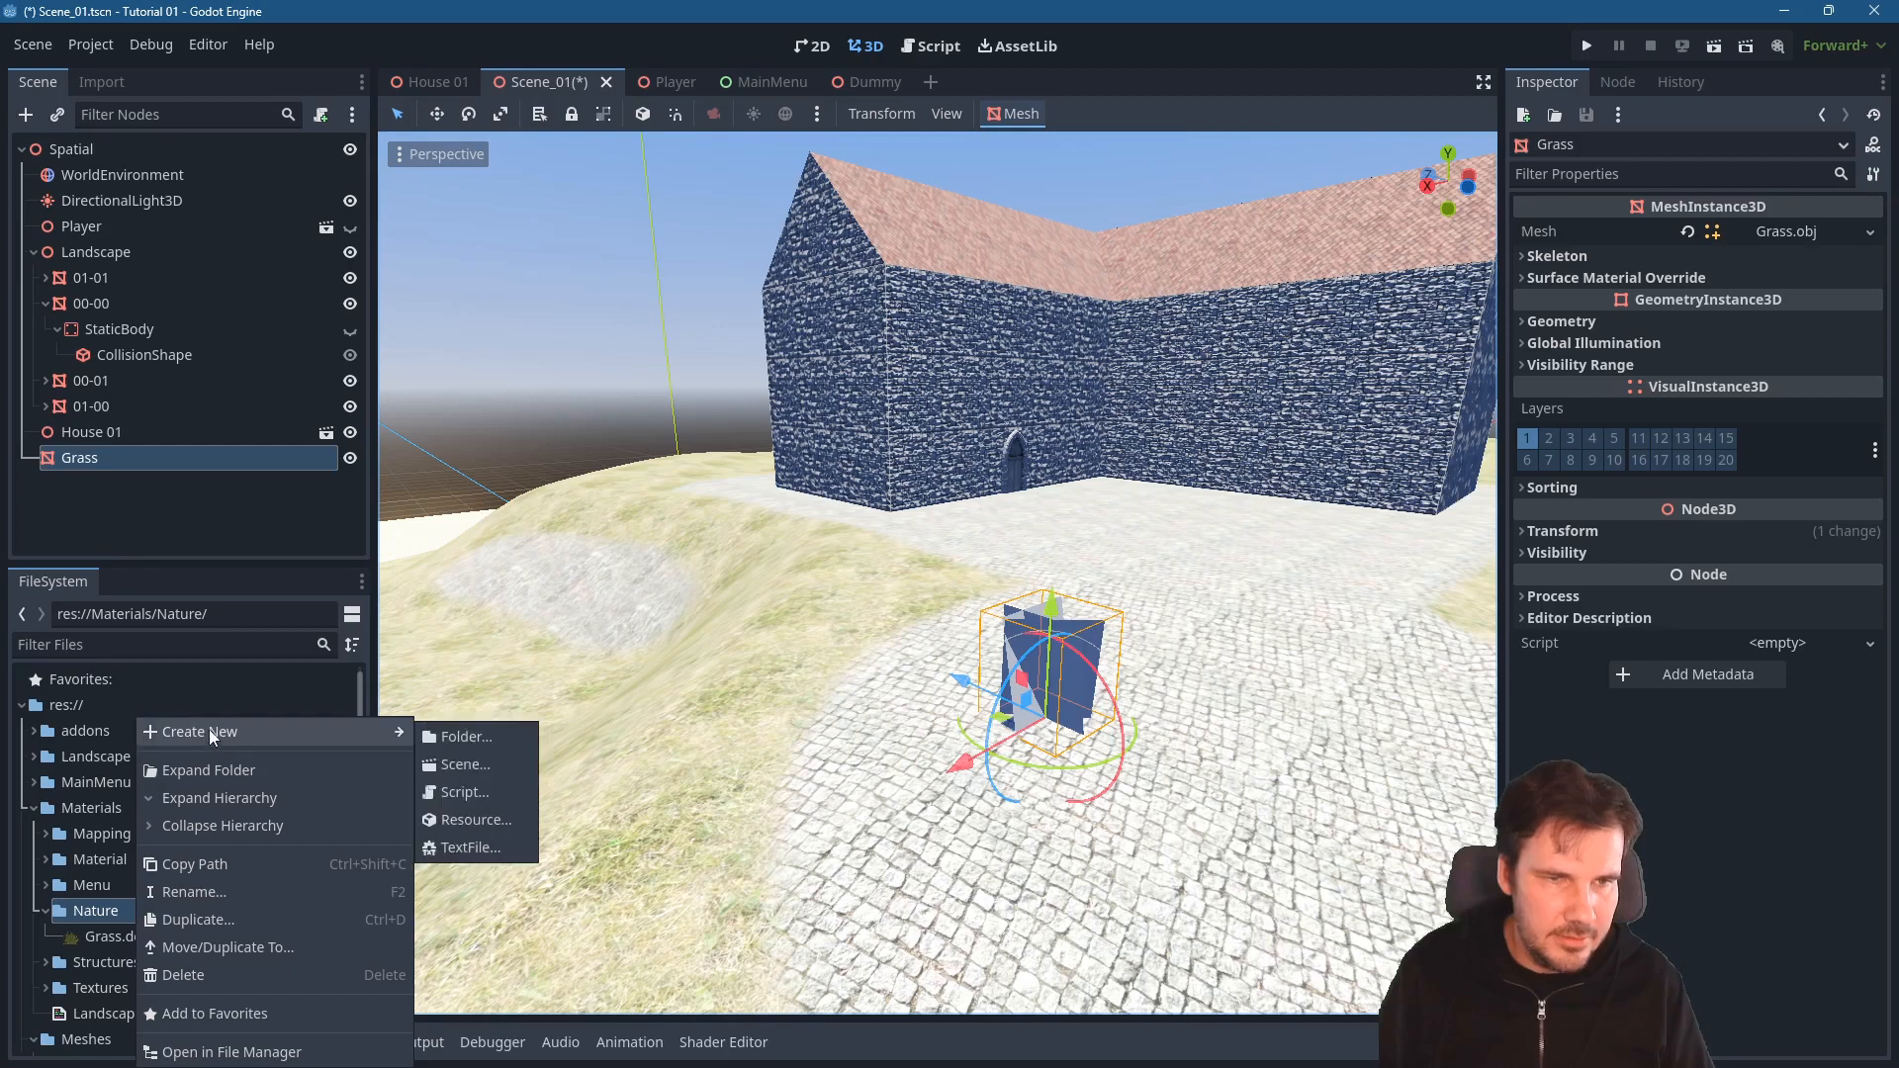
left_click(494, 820)
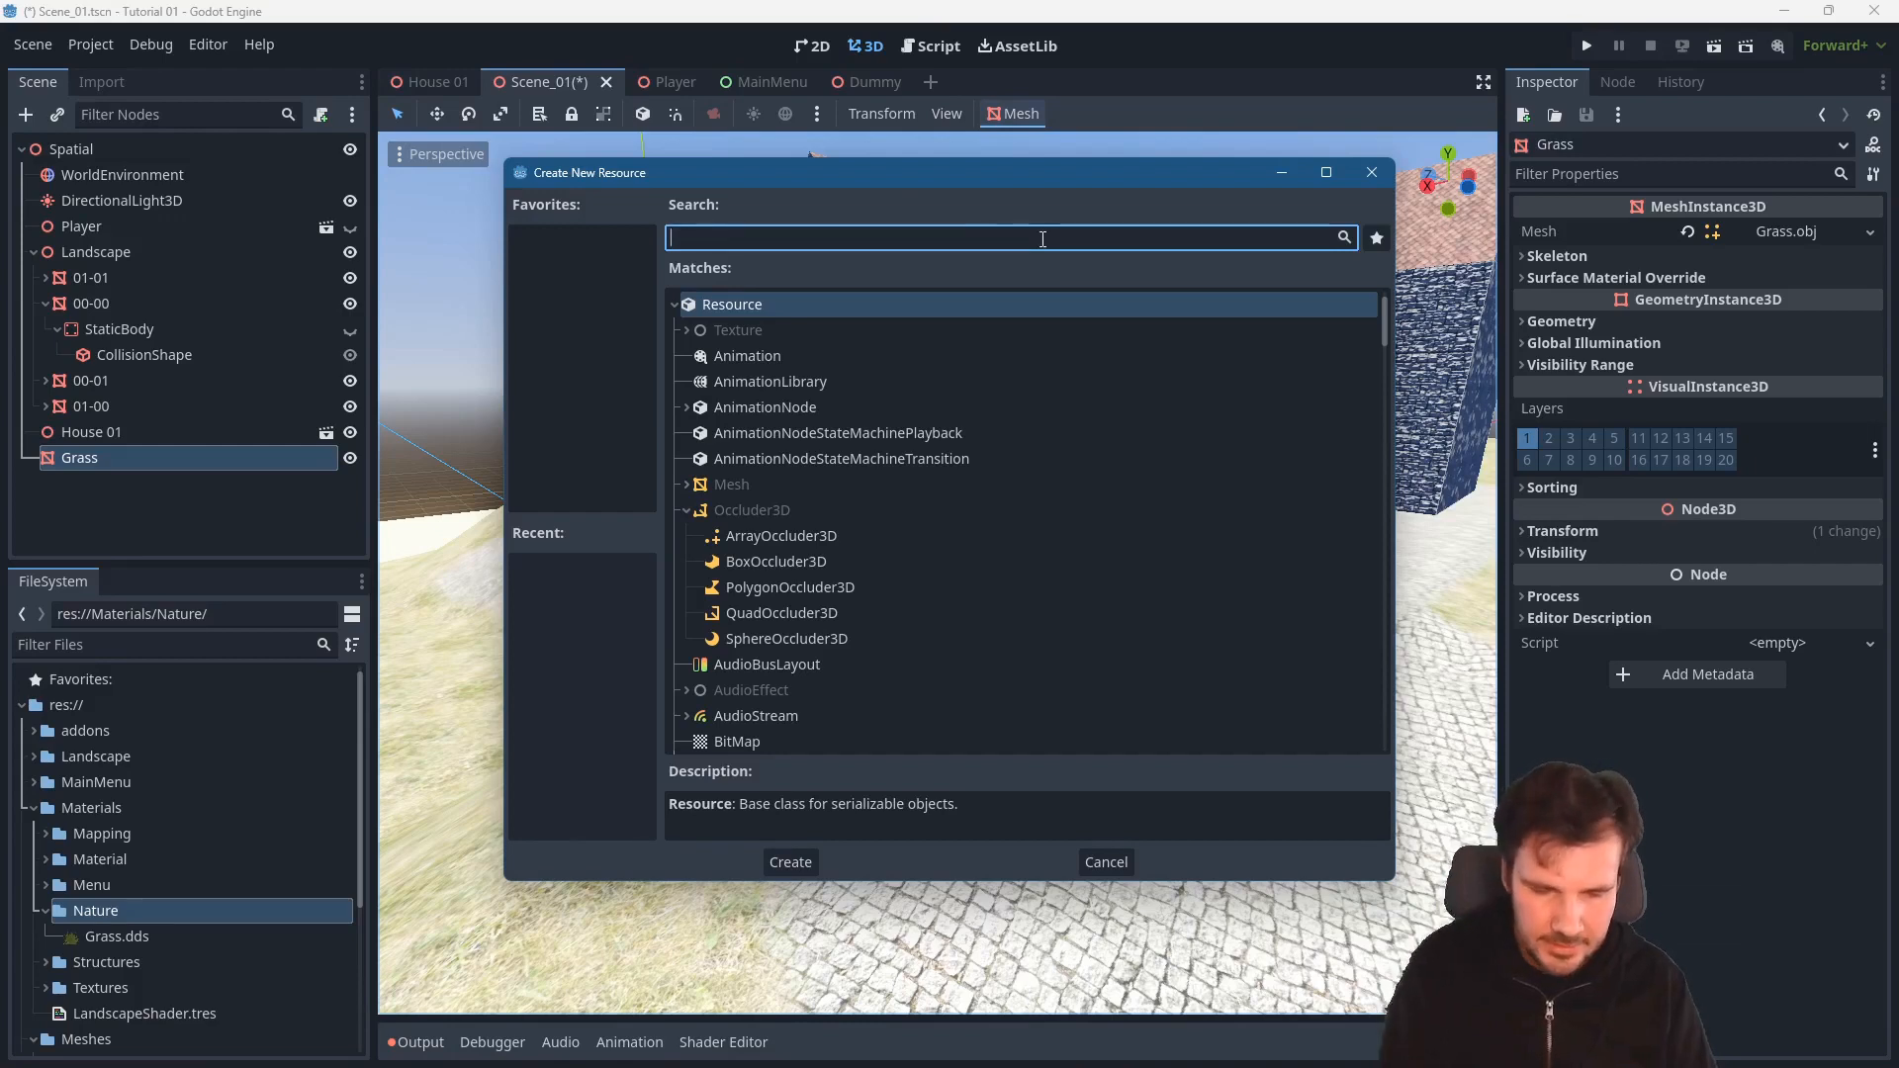
type("Shade")
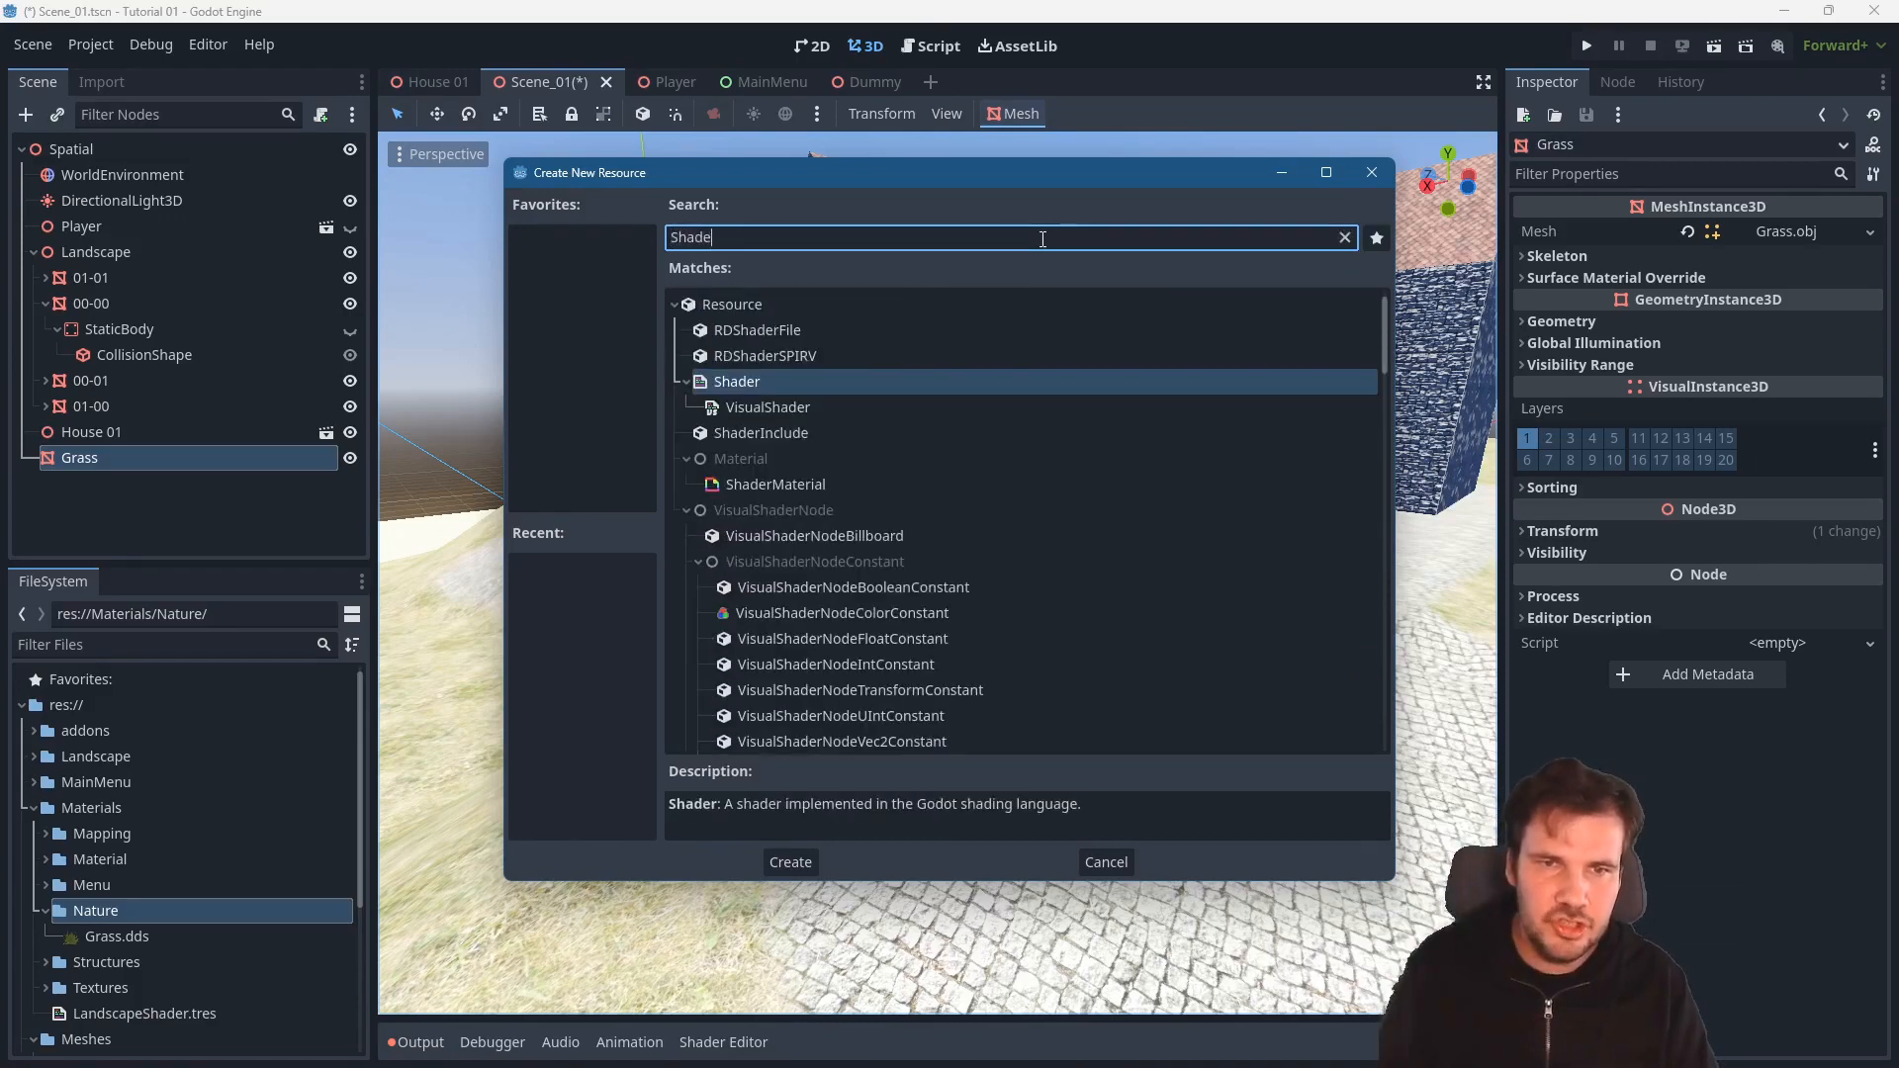
left_click(822, 492)
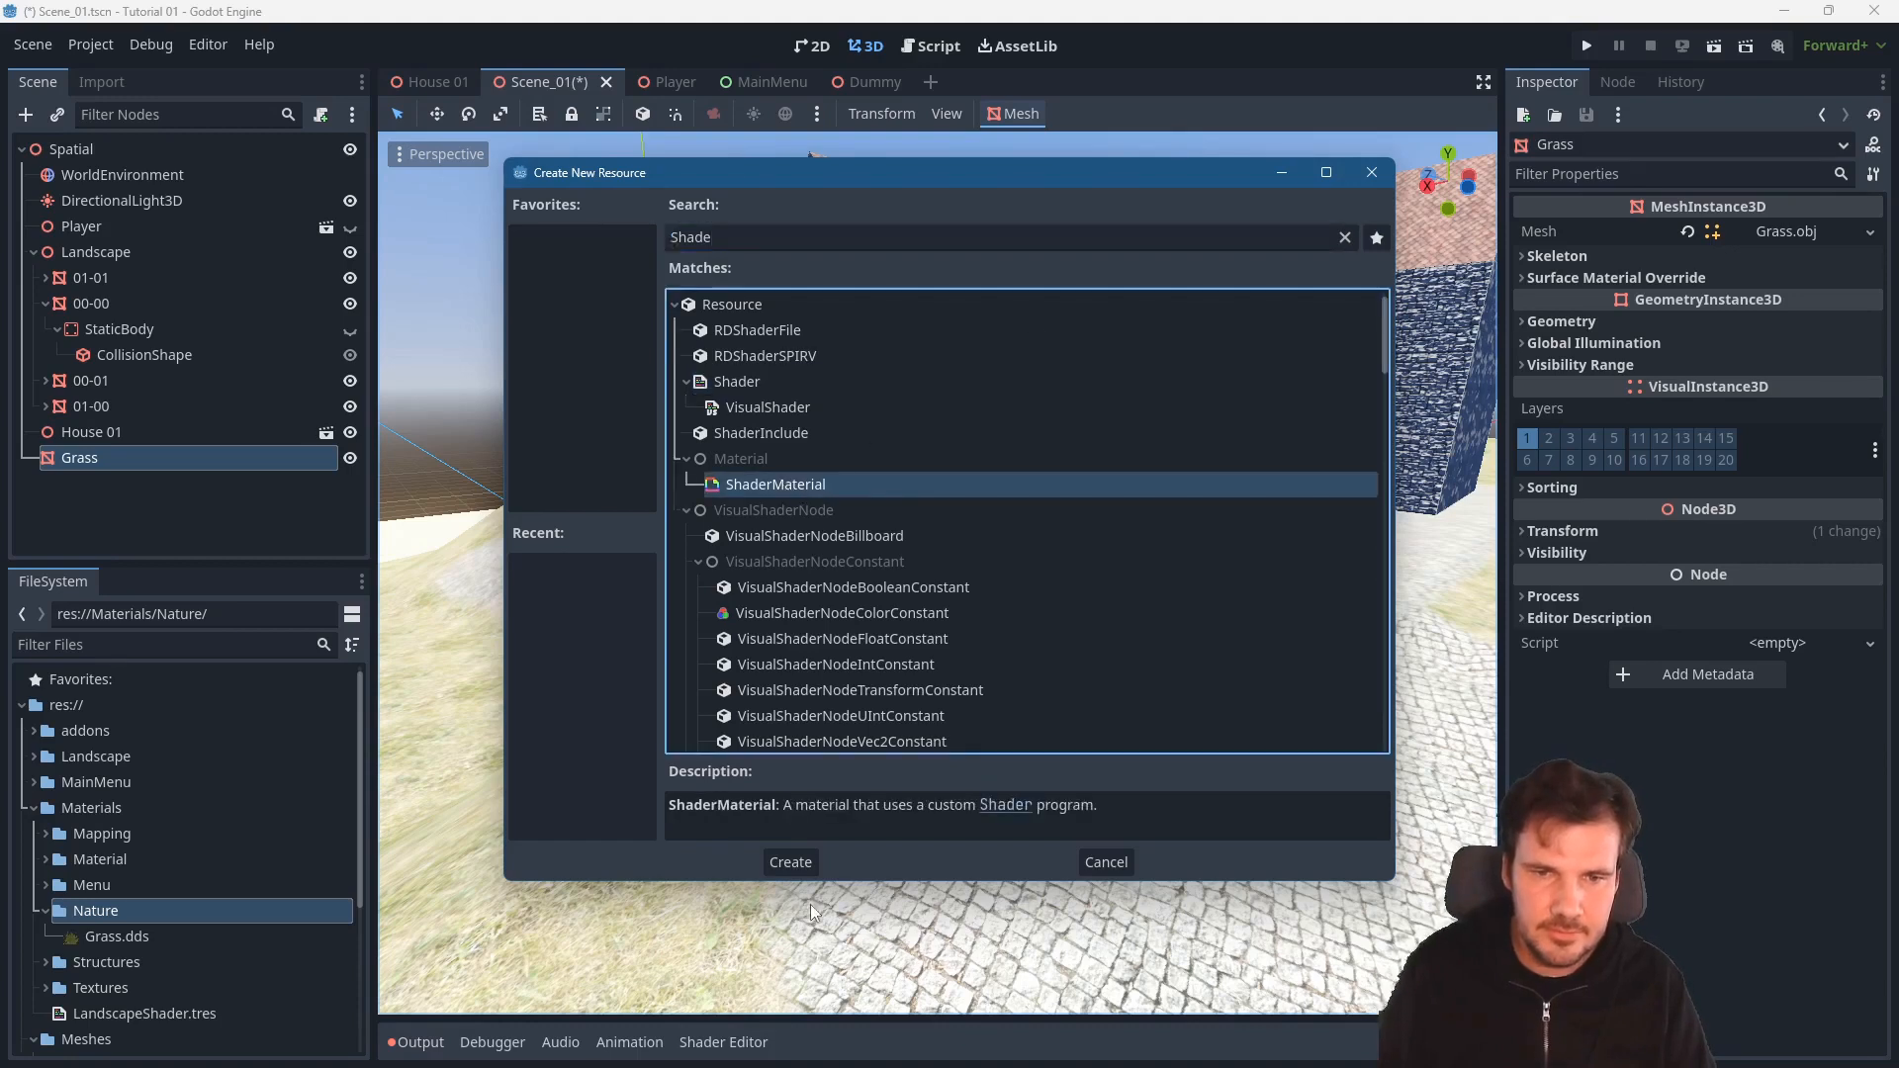
left_click(797, 867)
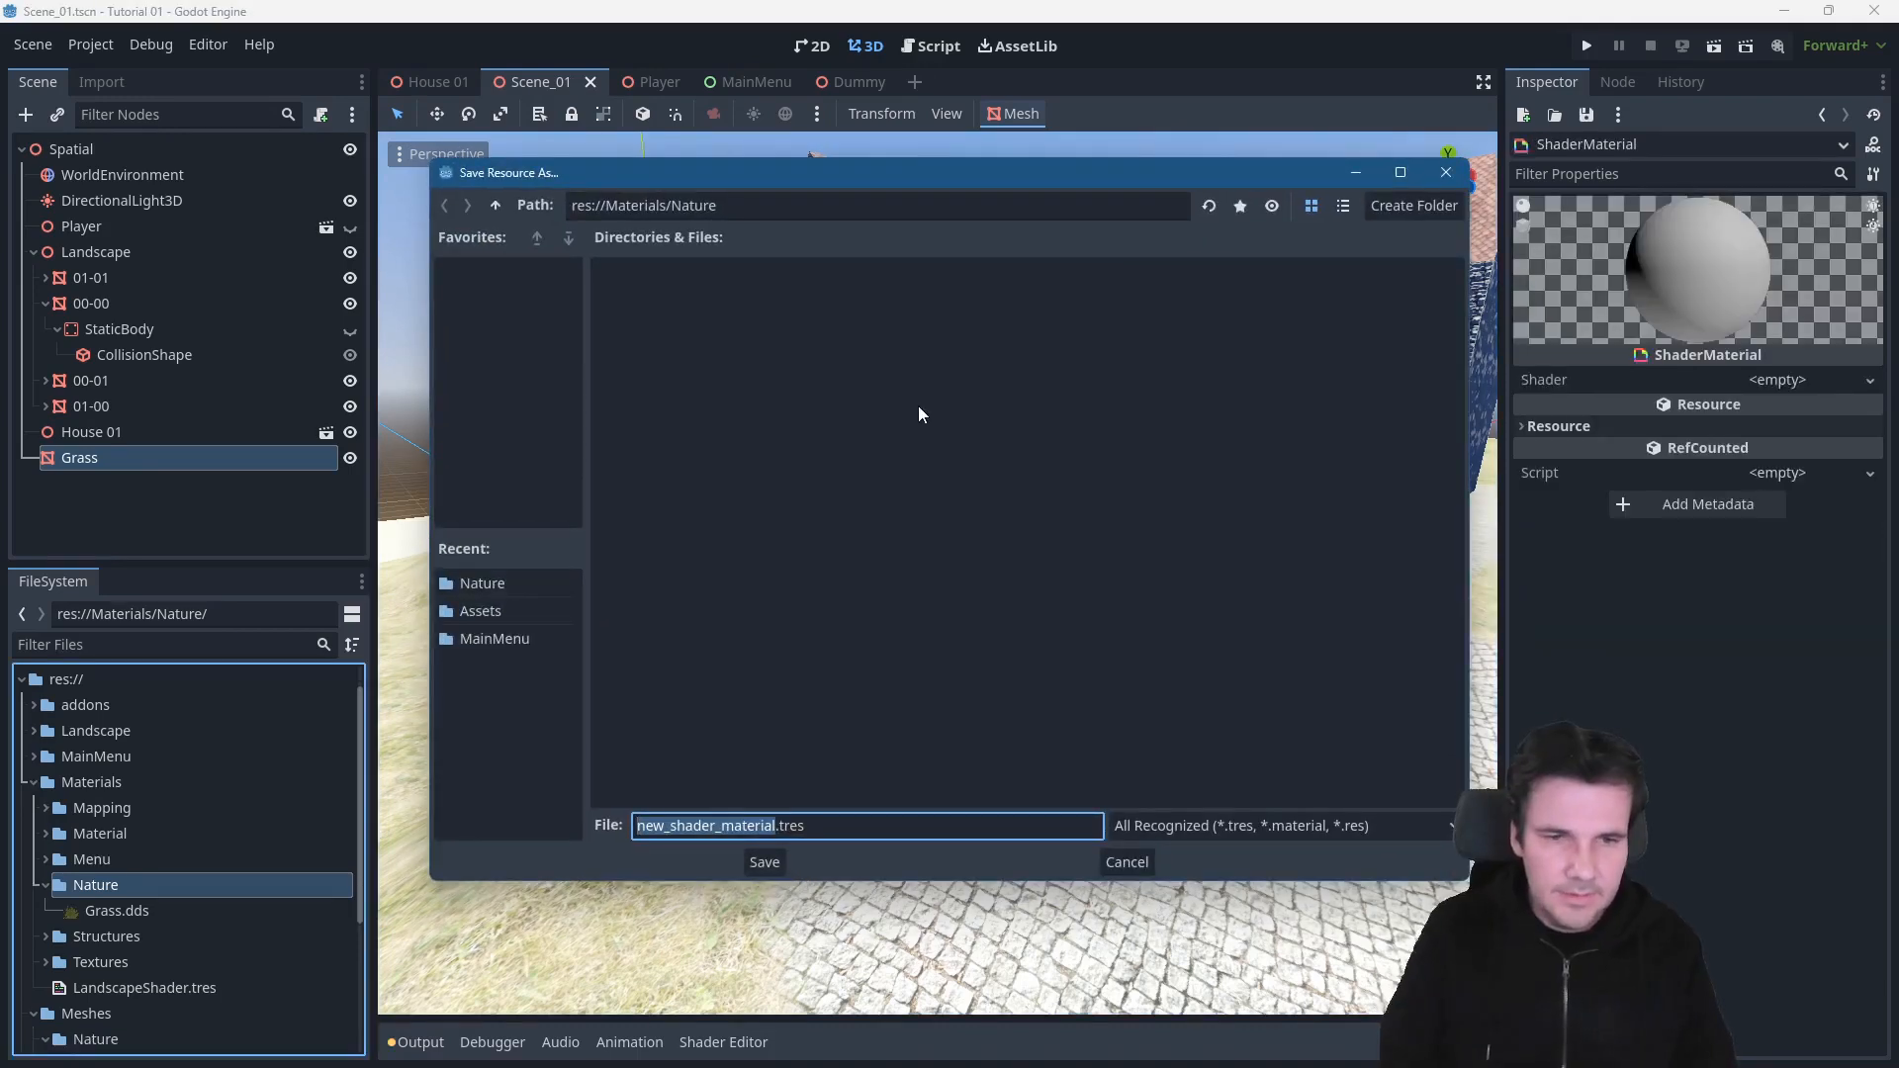
type("Grass")
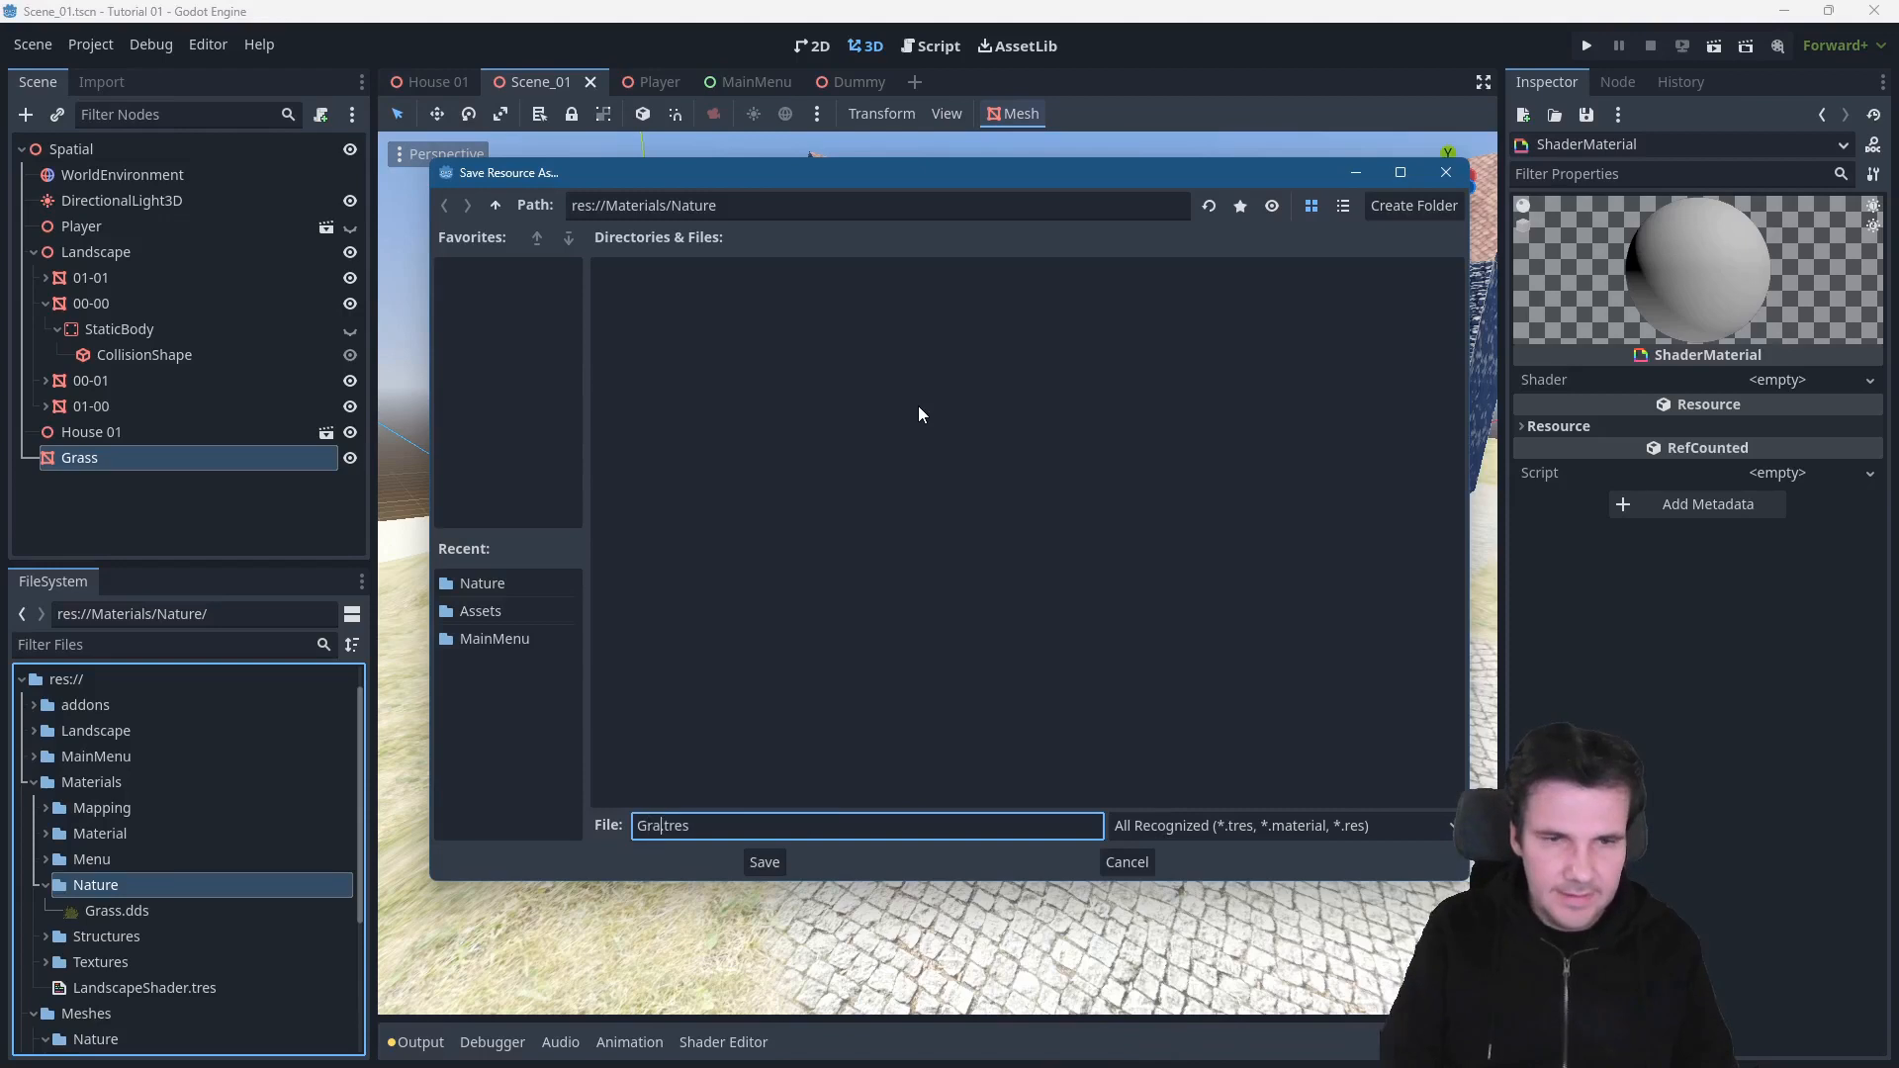
left_click(764, 862)
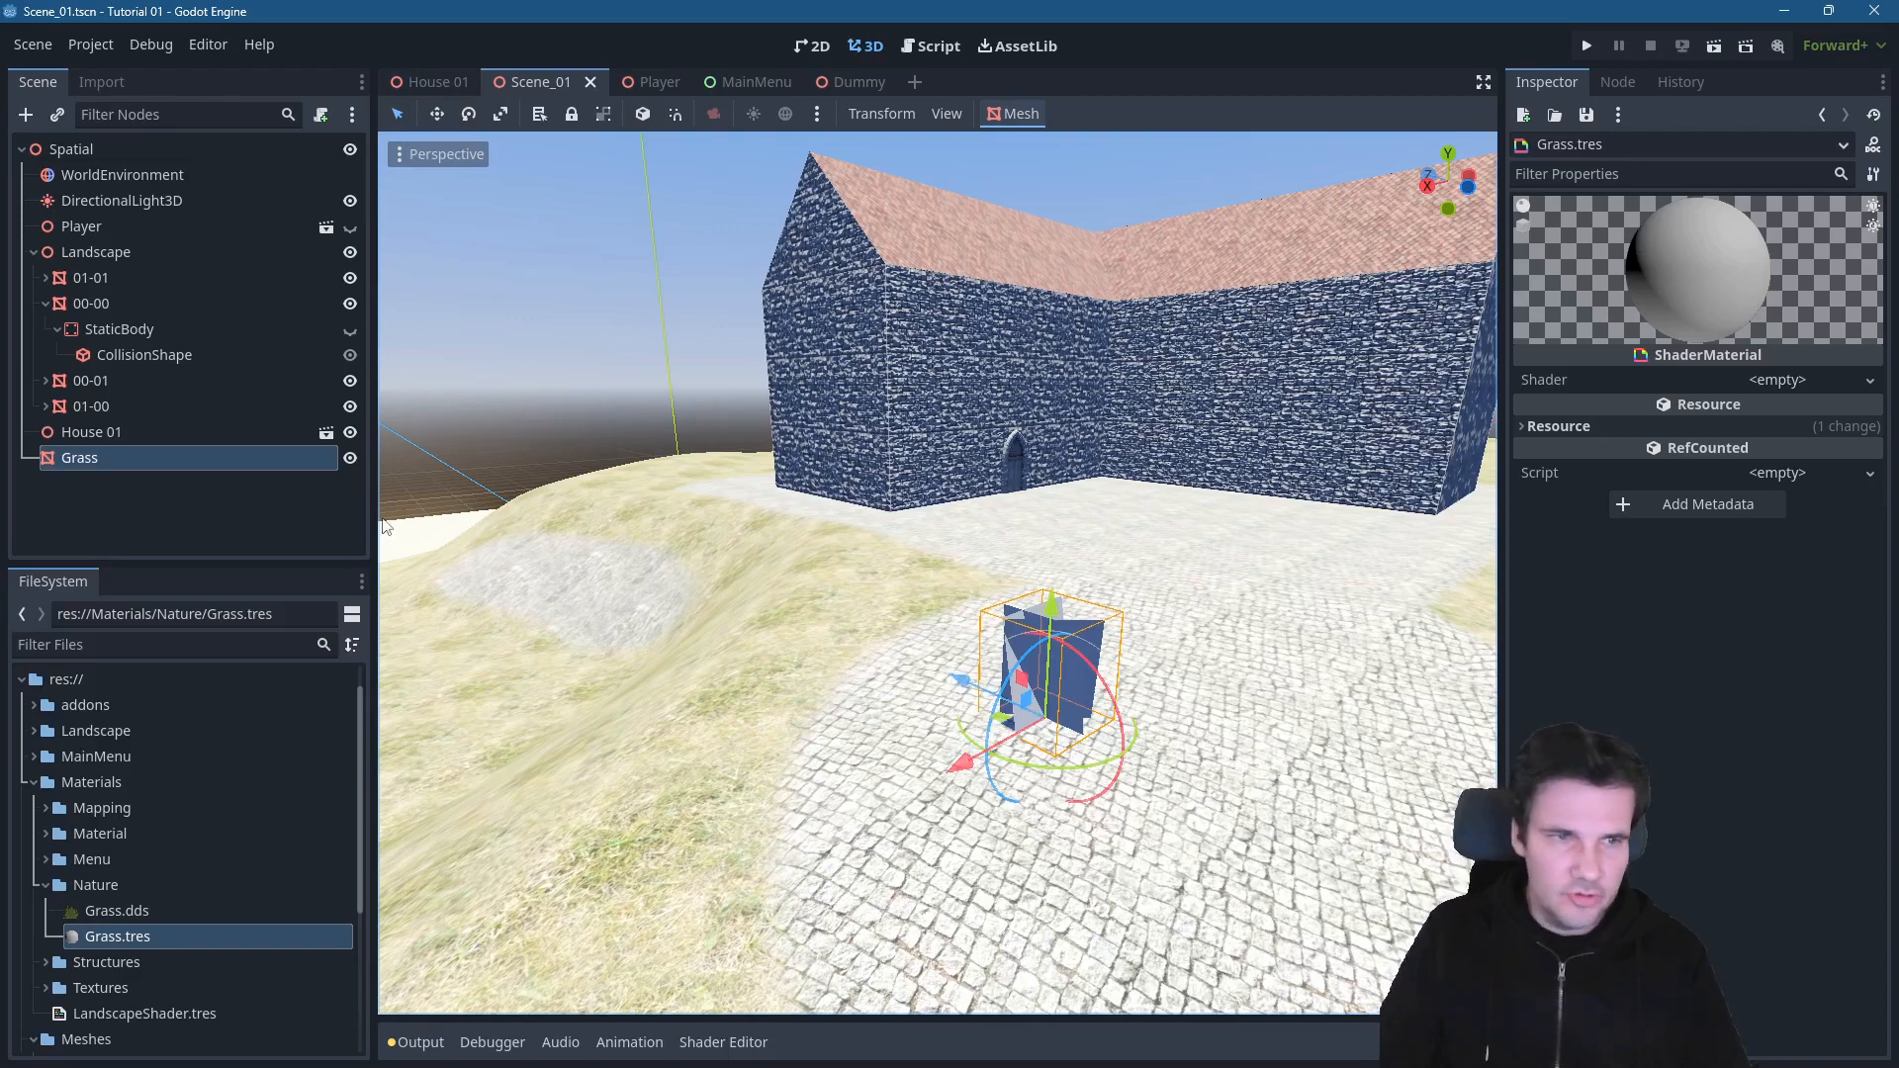
- Assign the Grass.tres material to surface material override slot 0 of the Grass mesh node
left_click(115, 459)
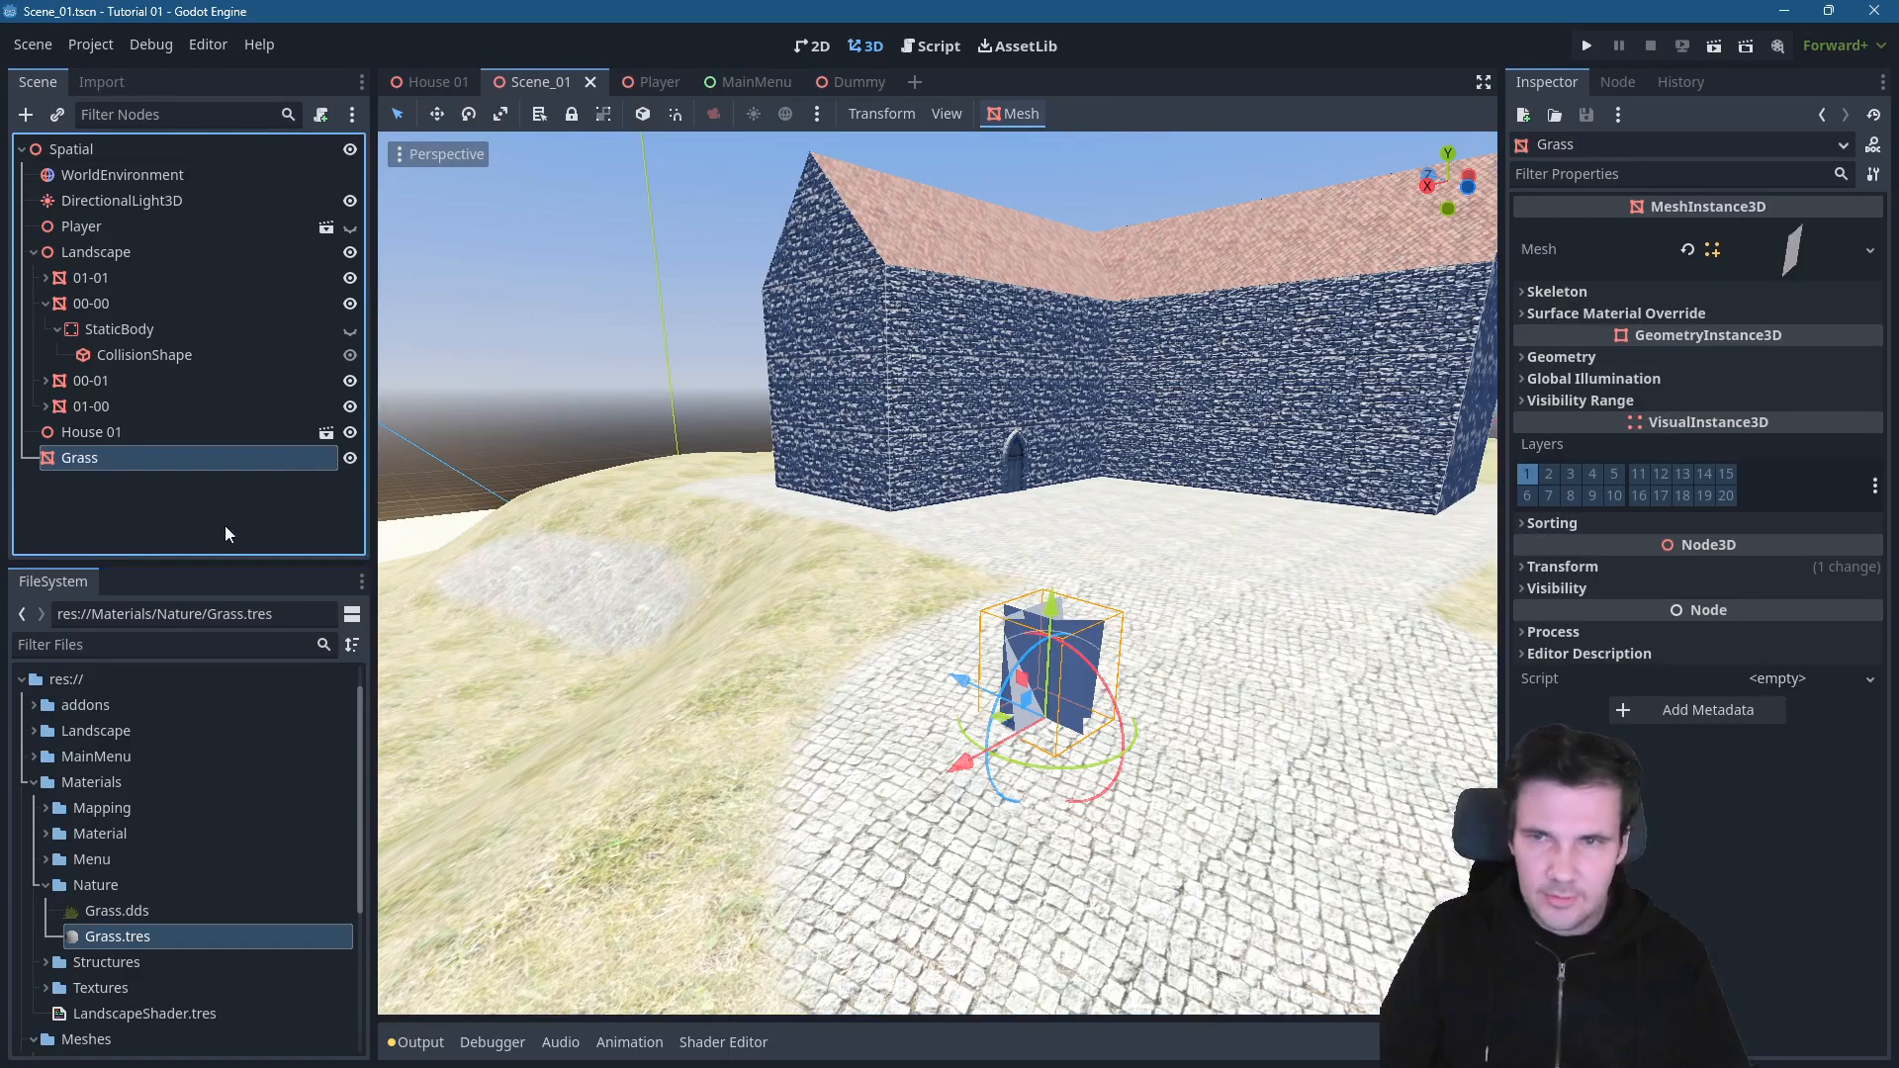
left_click(1523, 313)
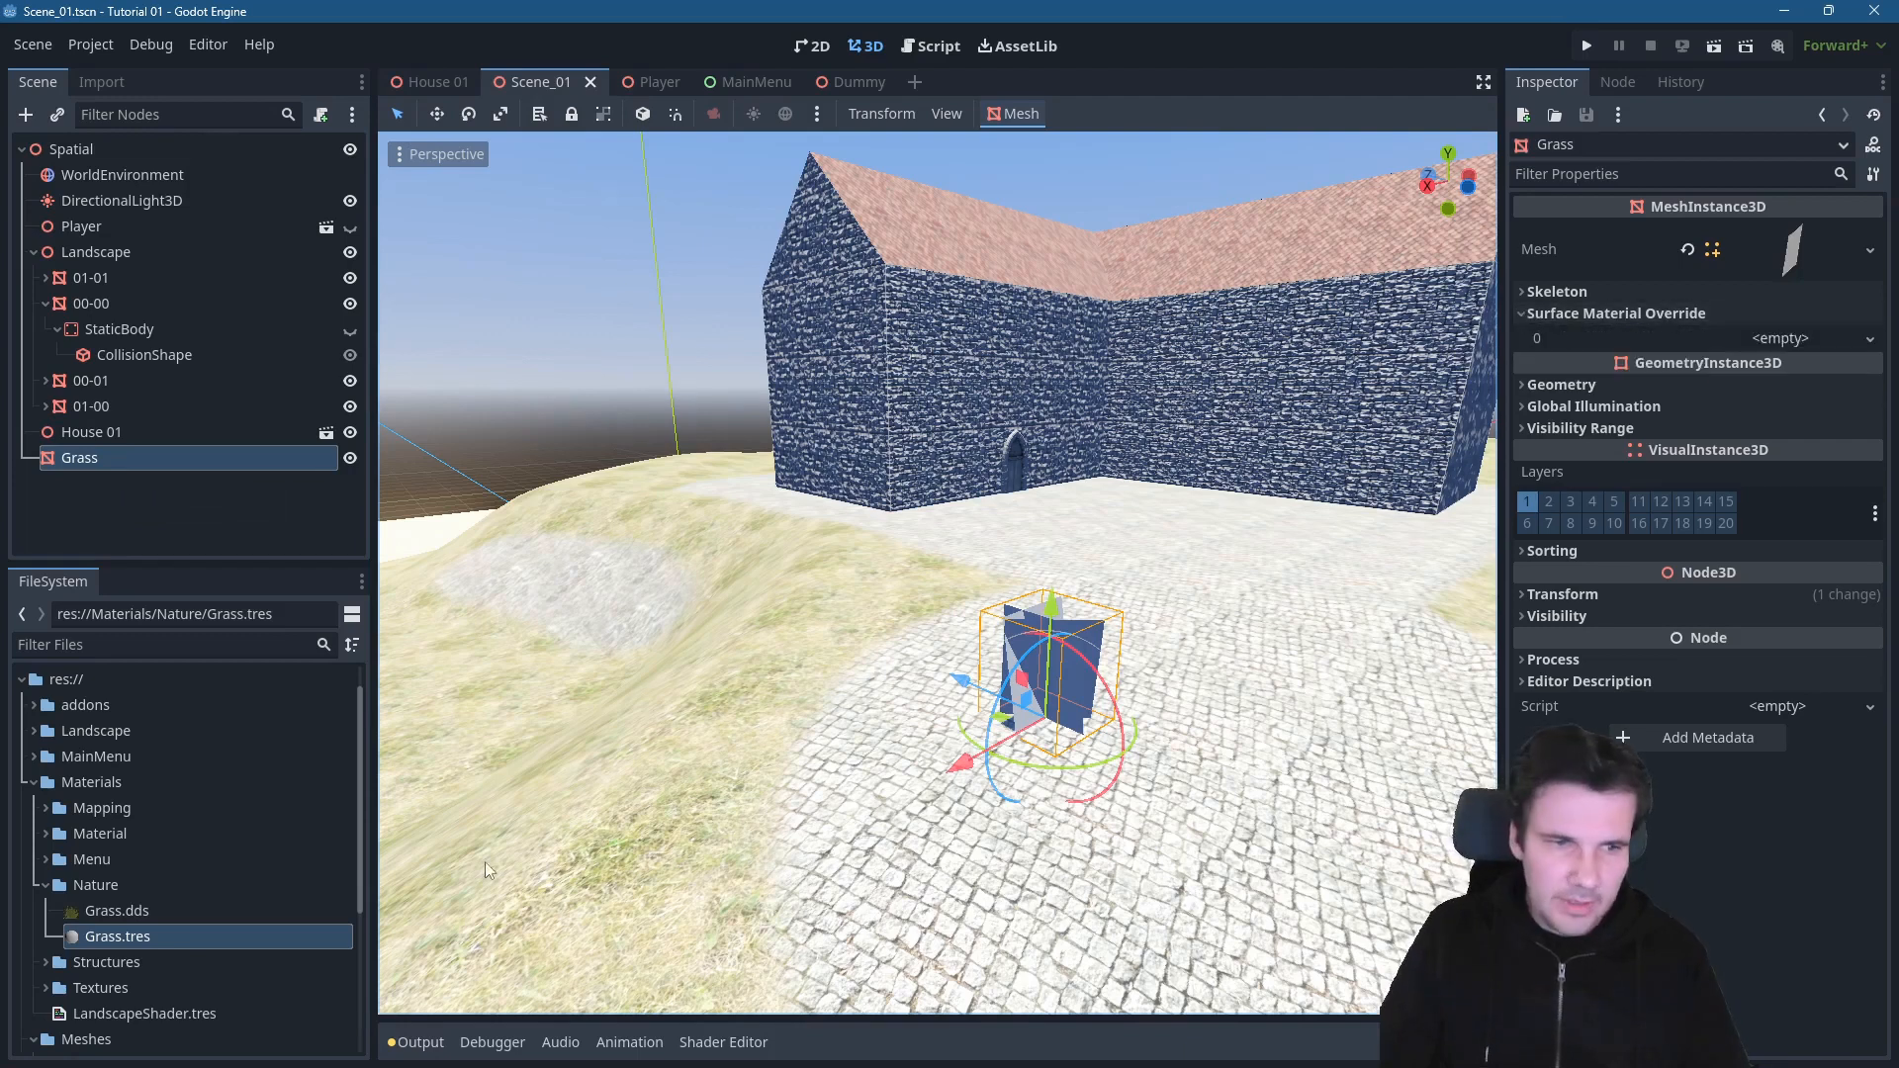
left_click_drag(99, 933, 1765, 332)
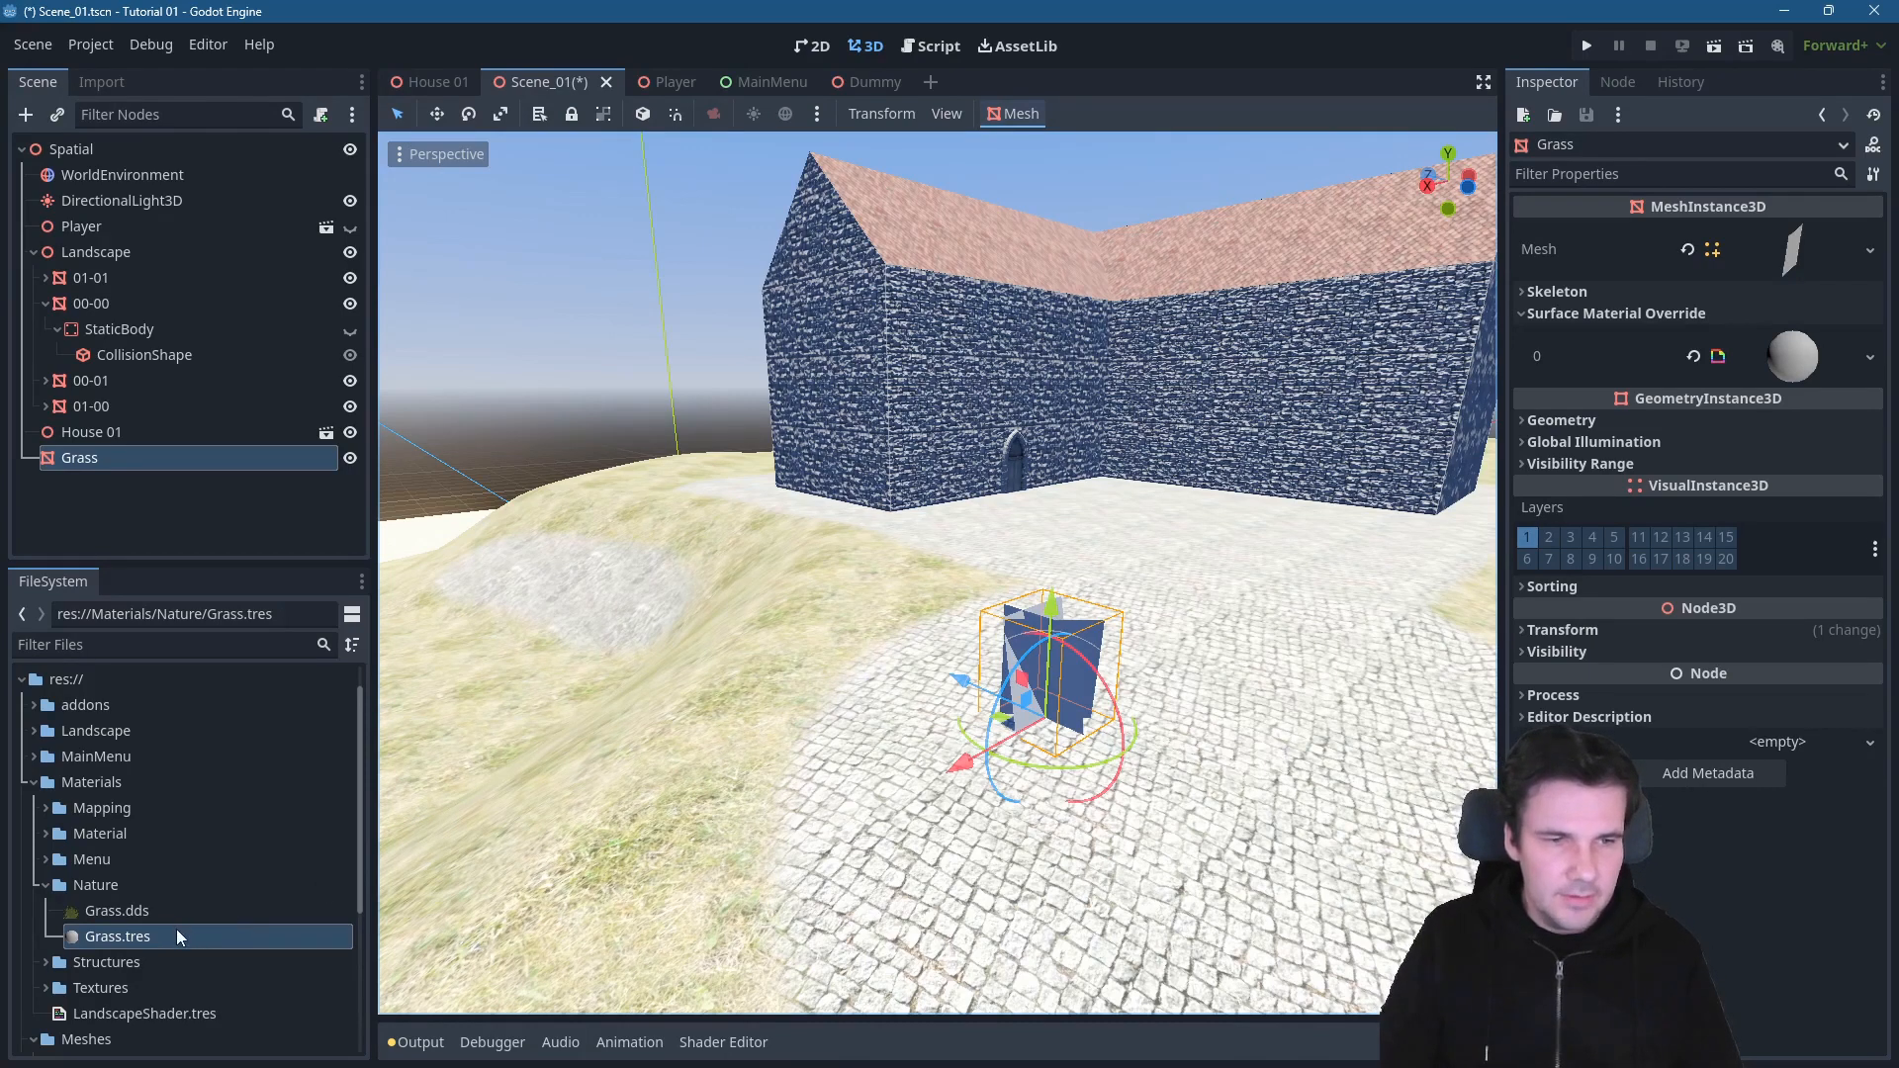
- Create a new Spatial shader for the Grass.tres material at res://Materials/Nature/Grass.gdshader with the Default template
left_click(110, 935)
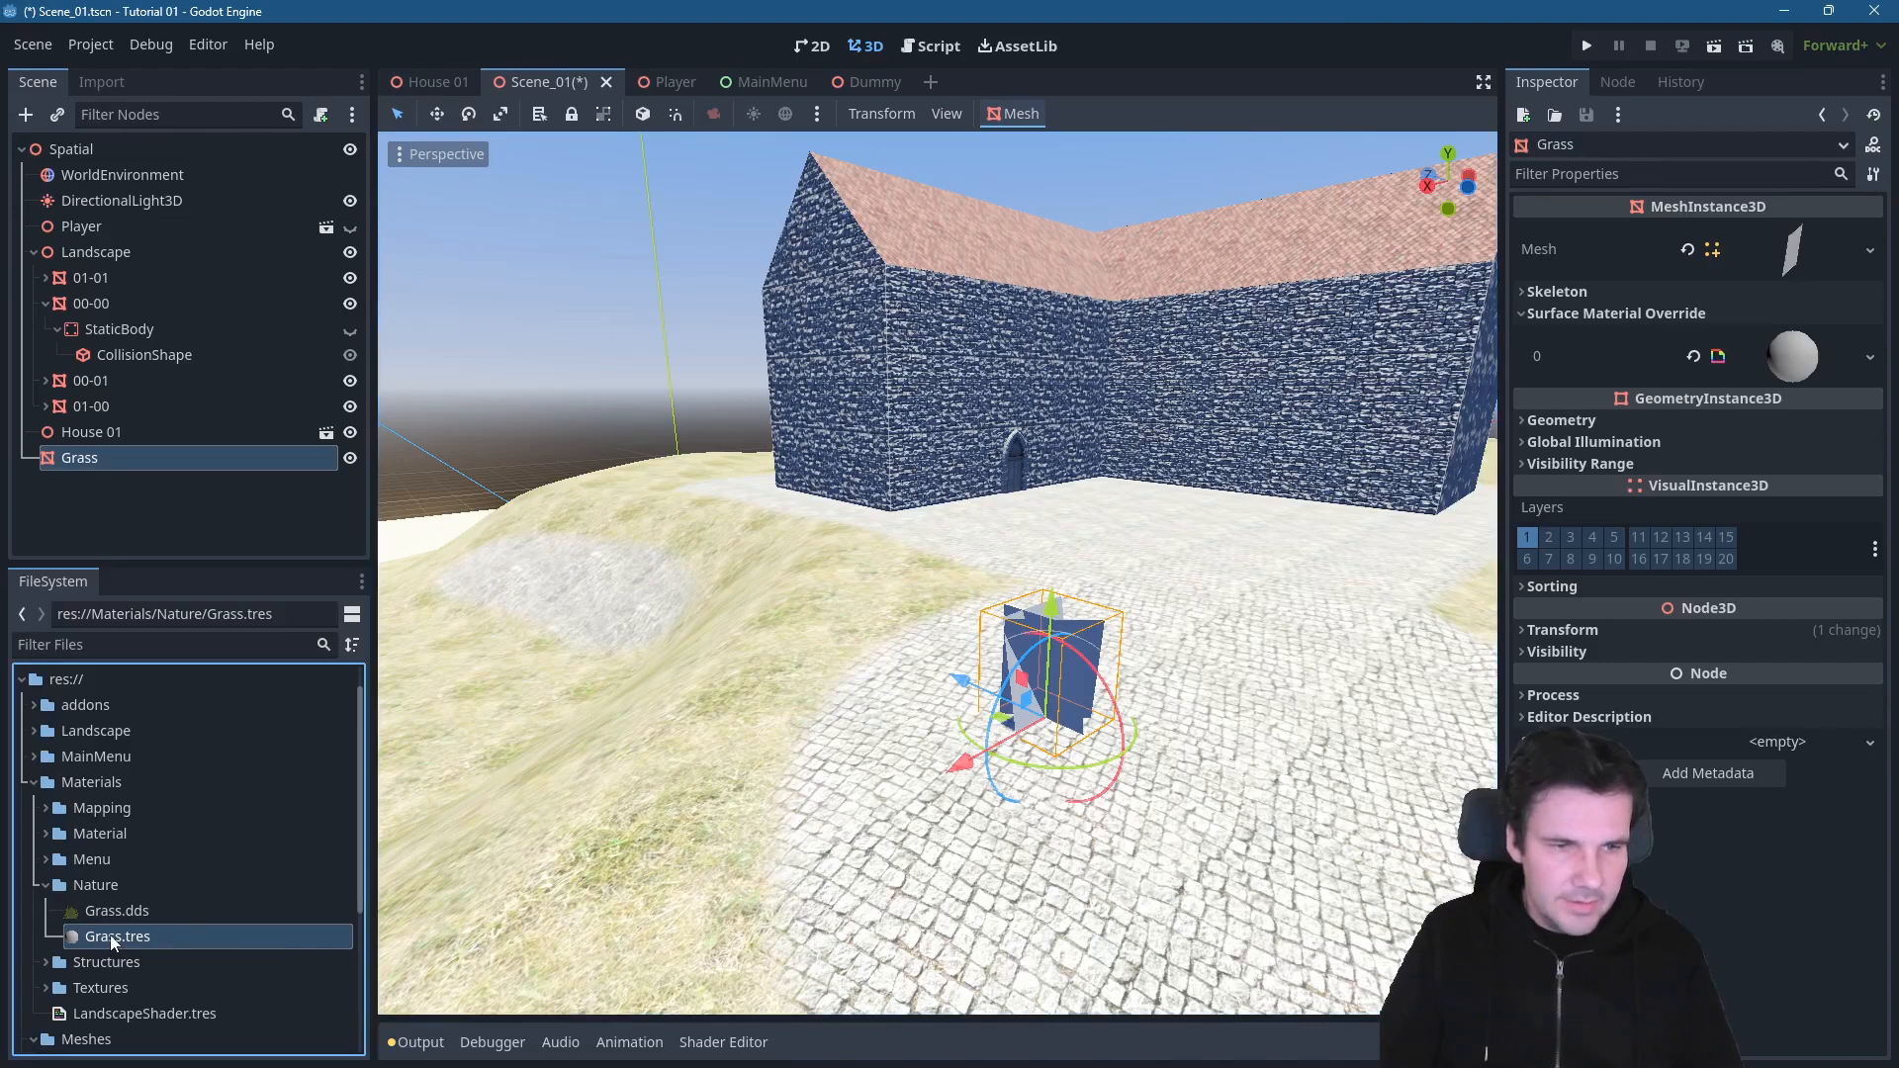
double_click(110, 934)
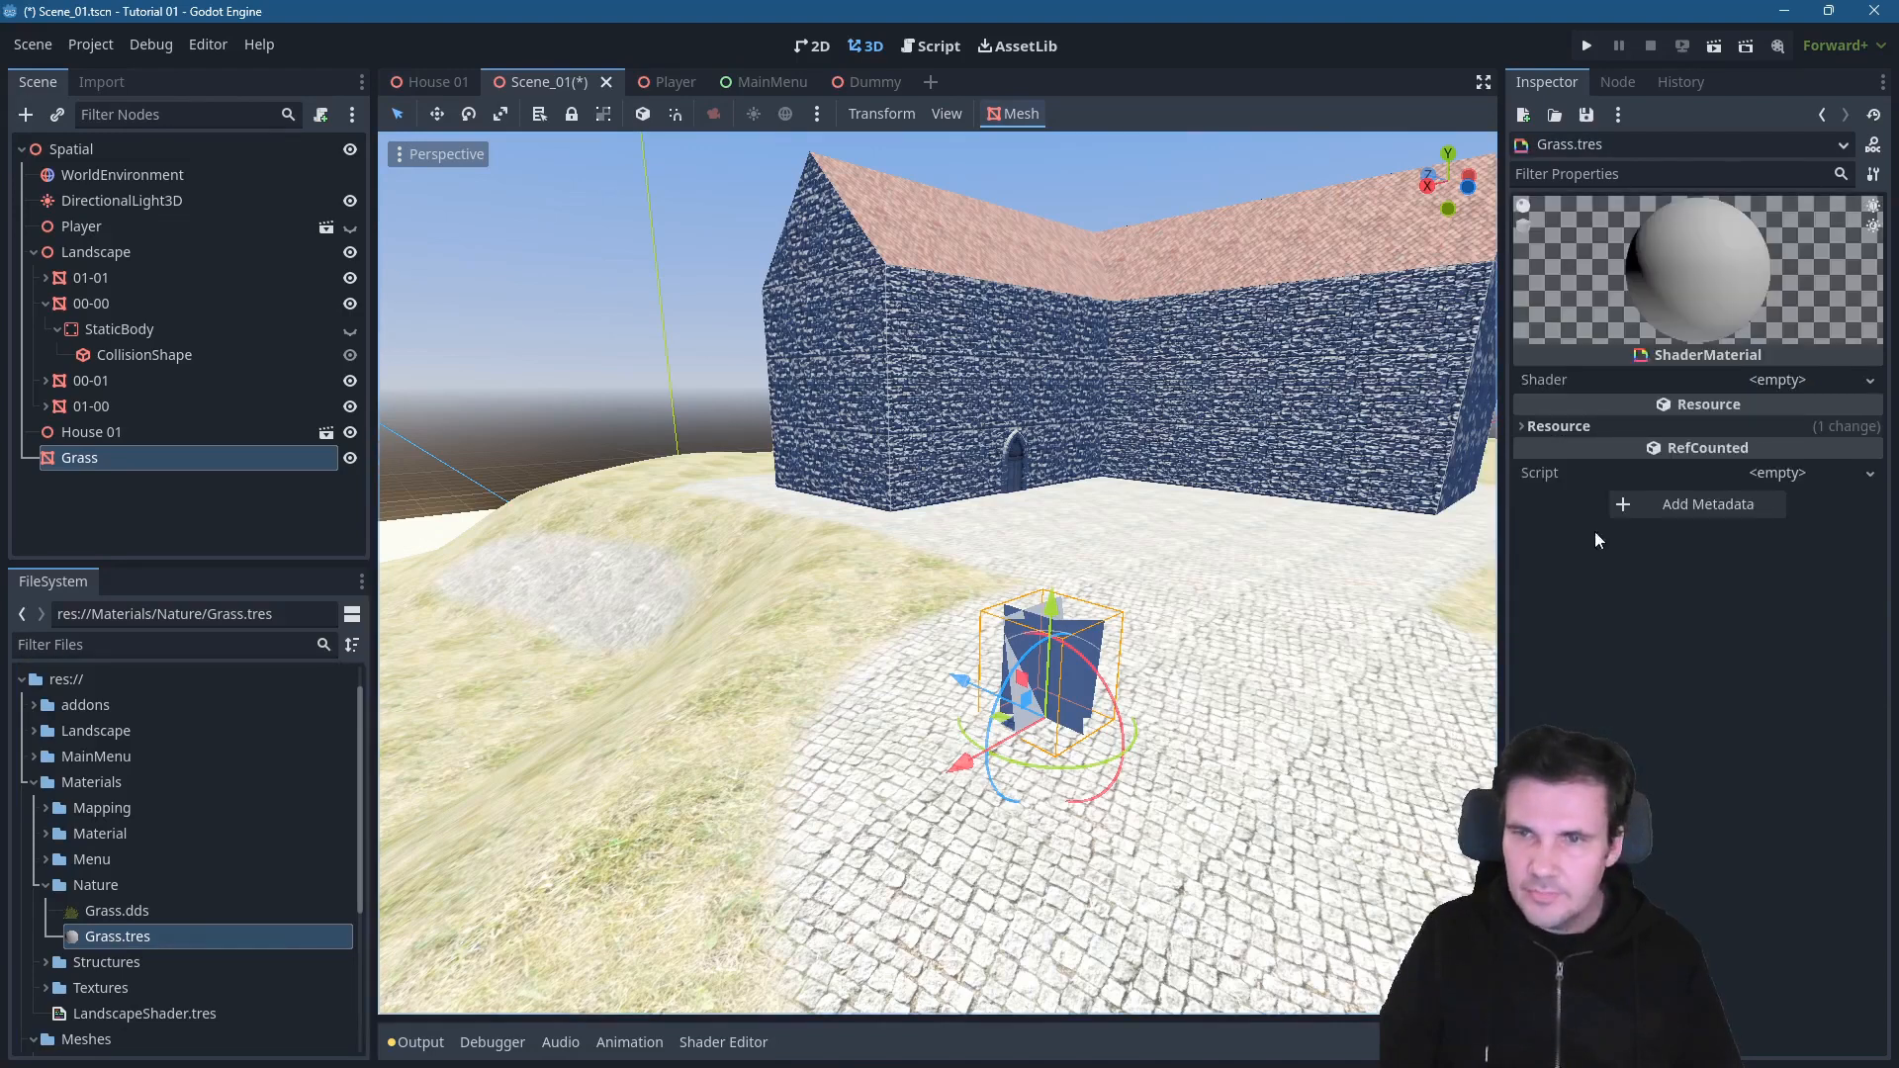
left_click(1814, 381)
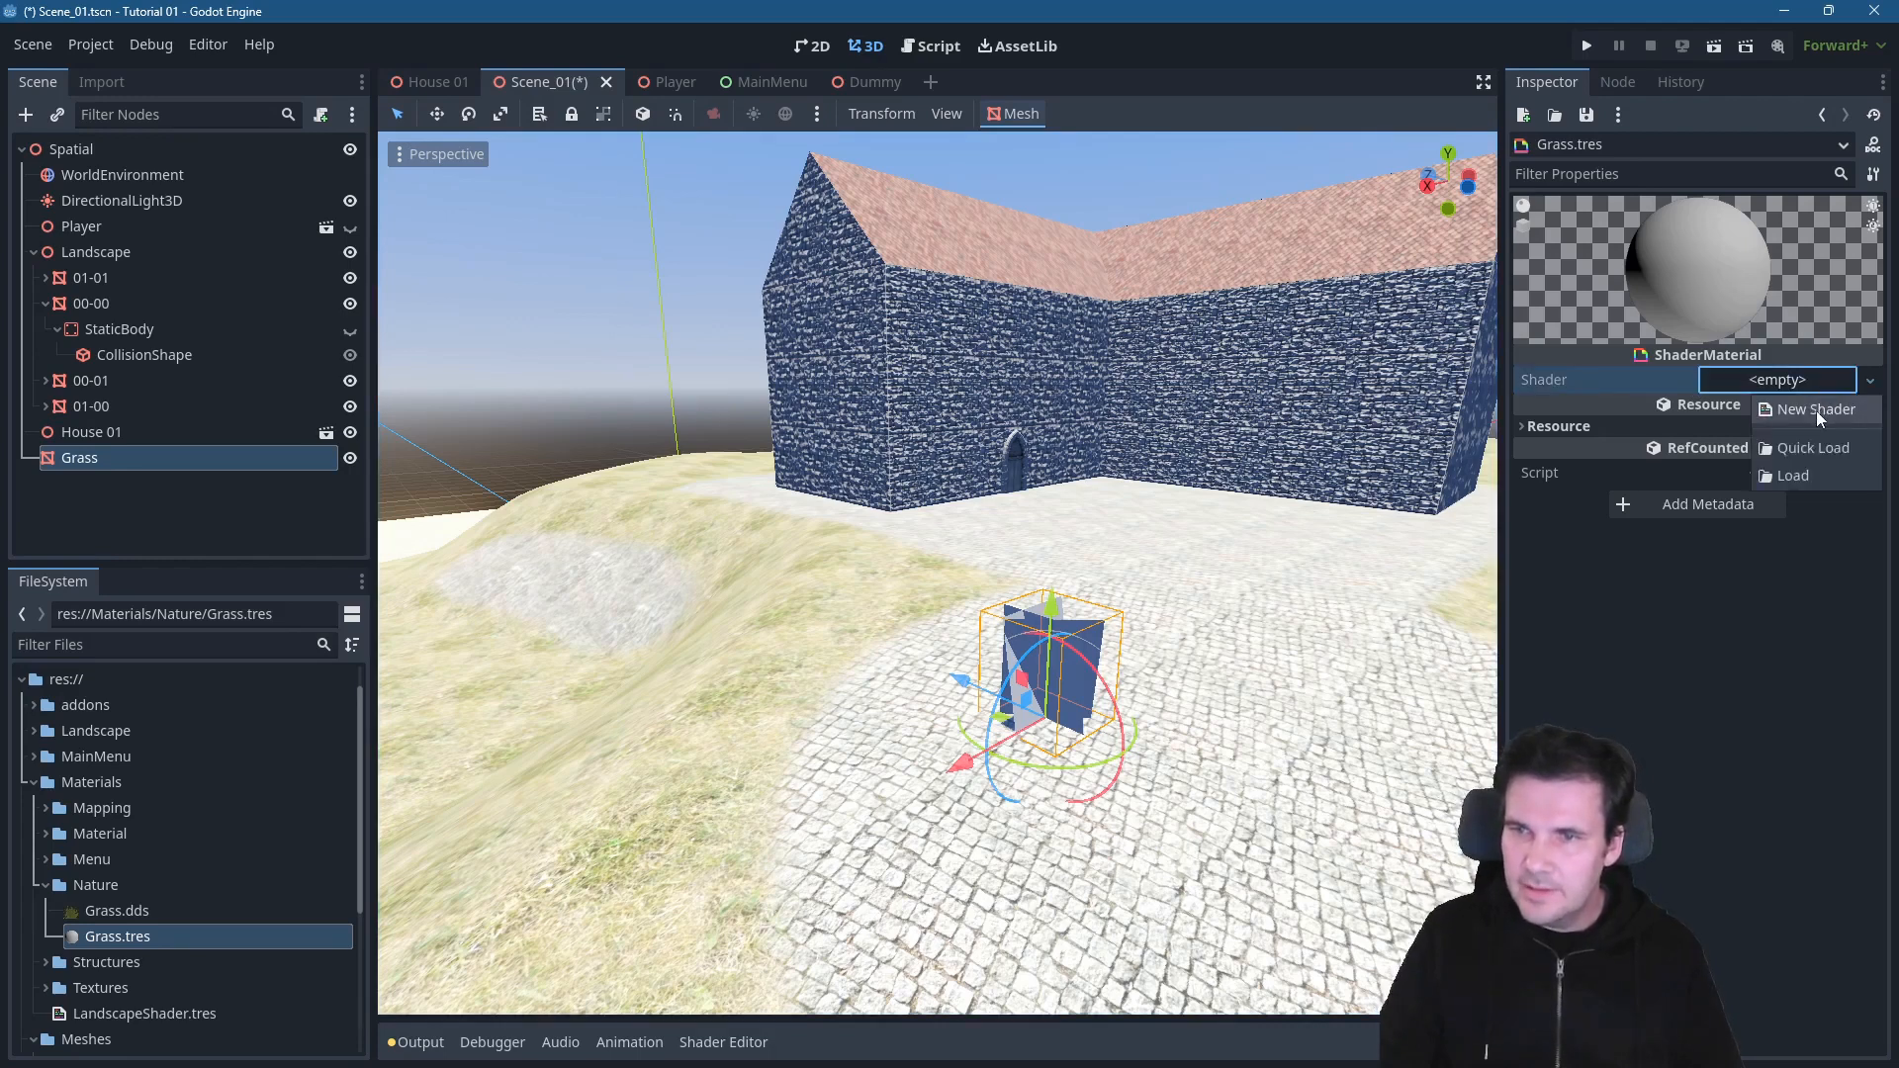
left_click(1817, 412)
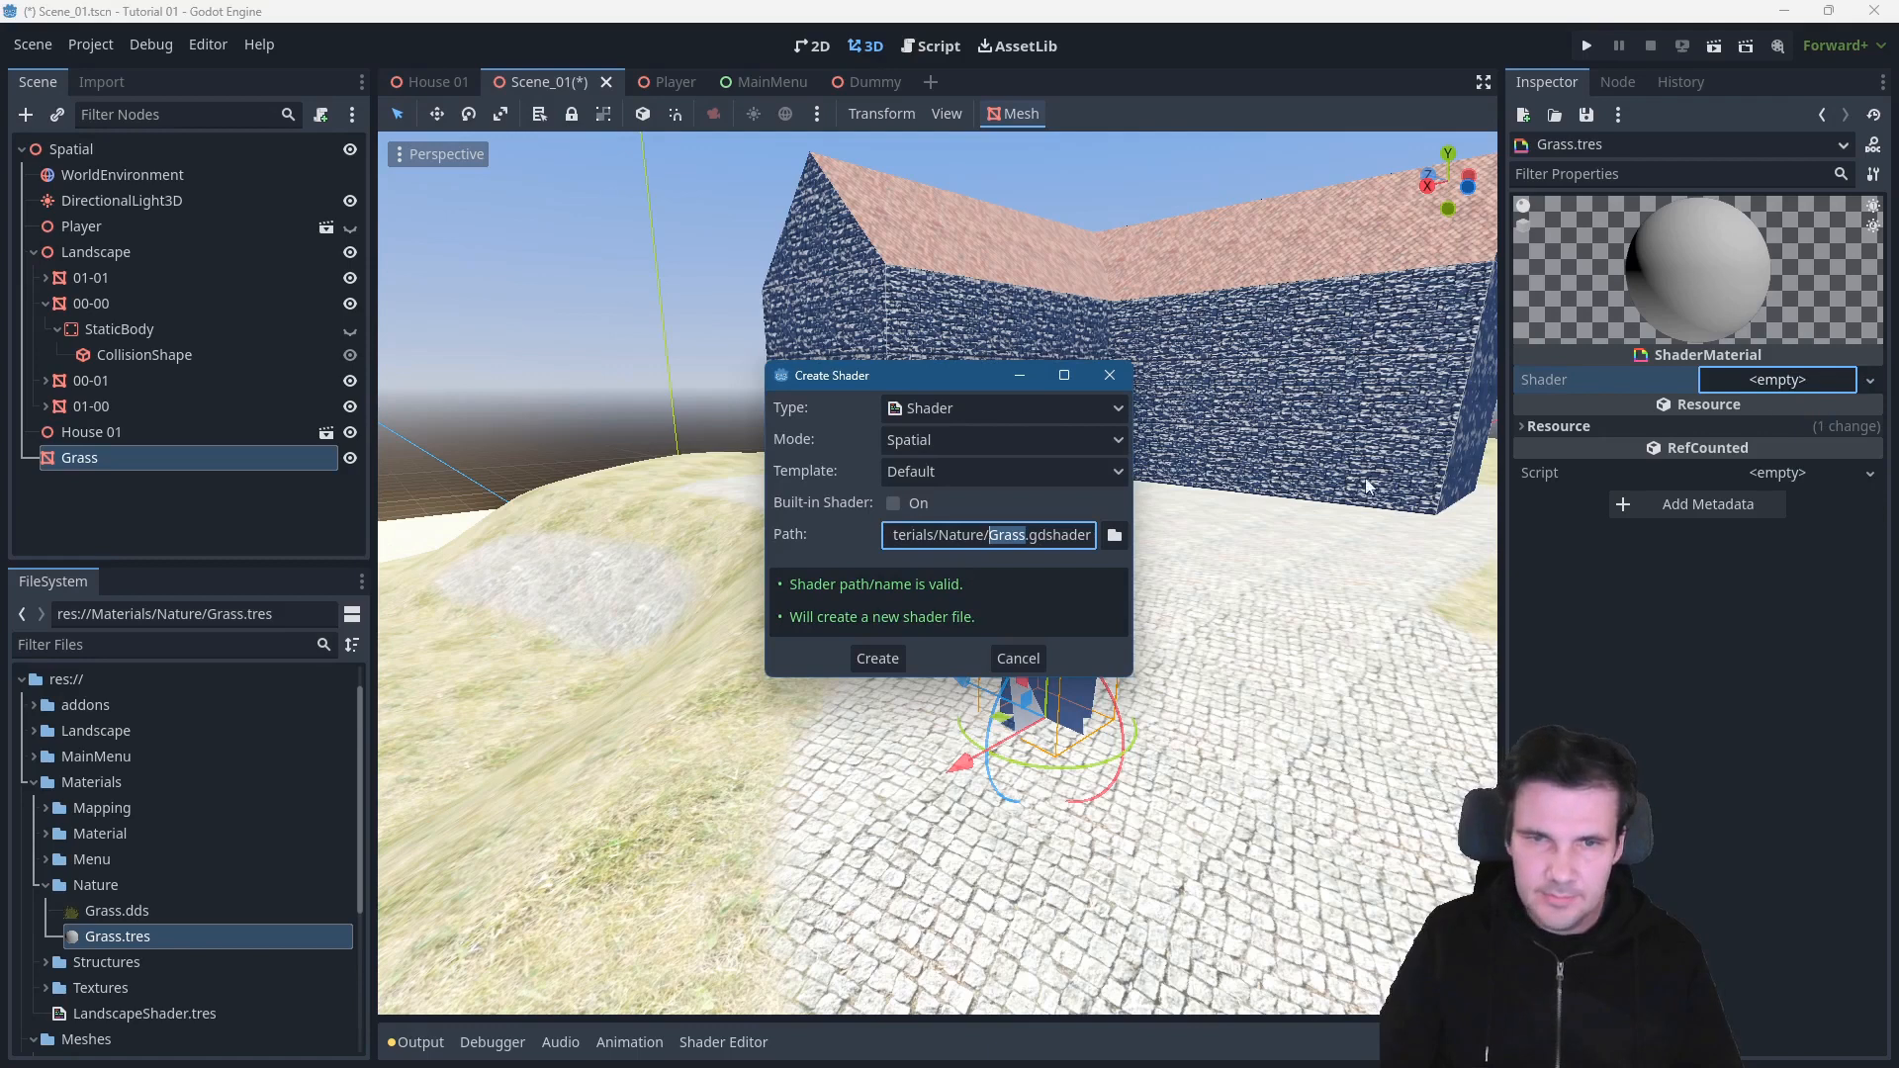
left_click_drag(928, 535, 905, 535)
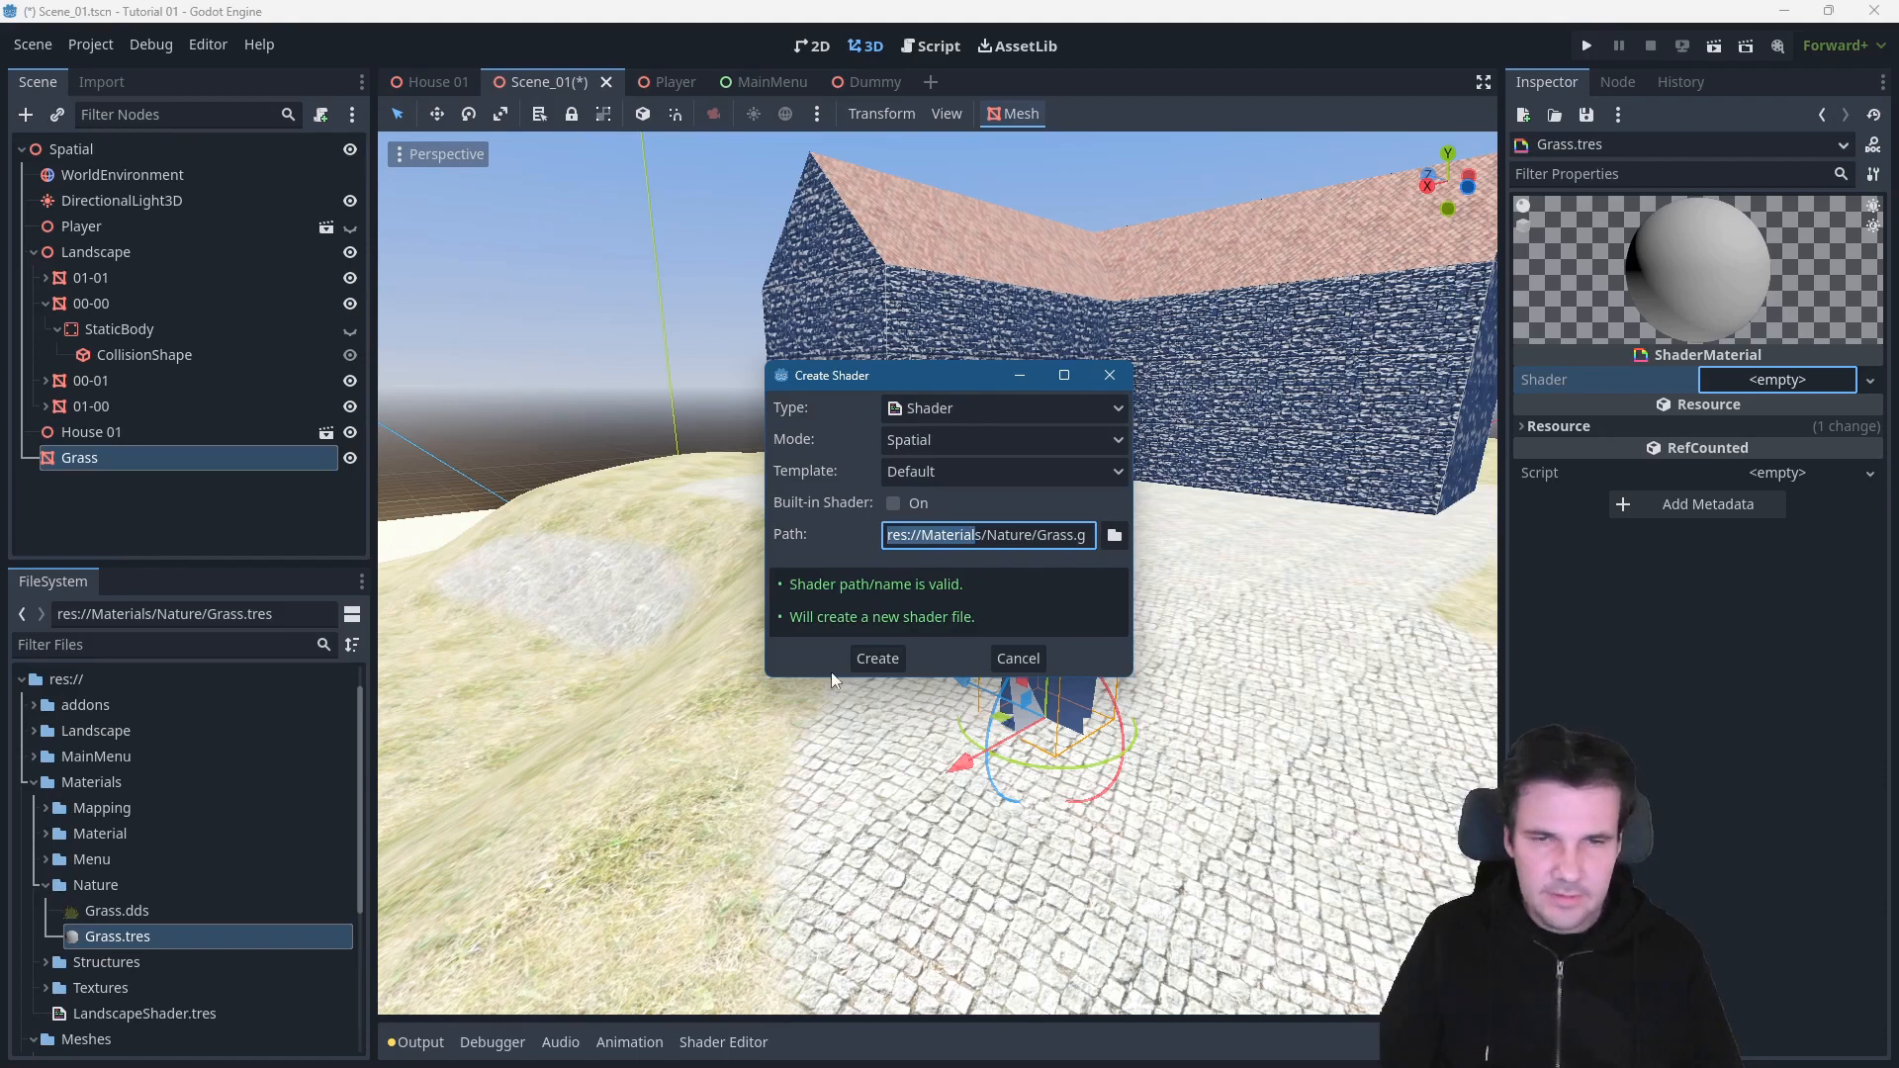
double_click(1054, 535)
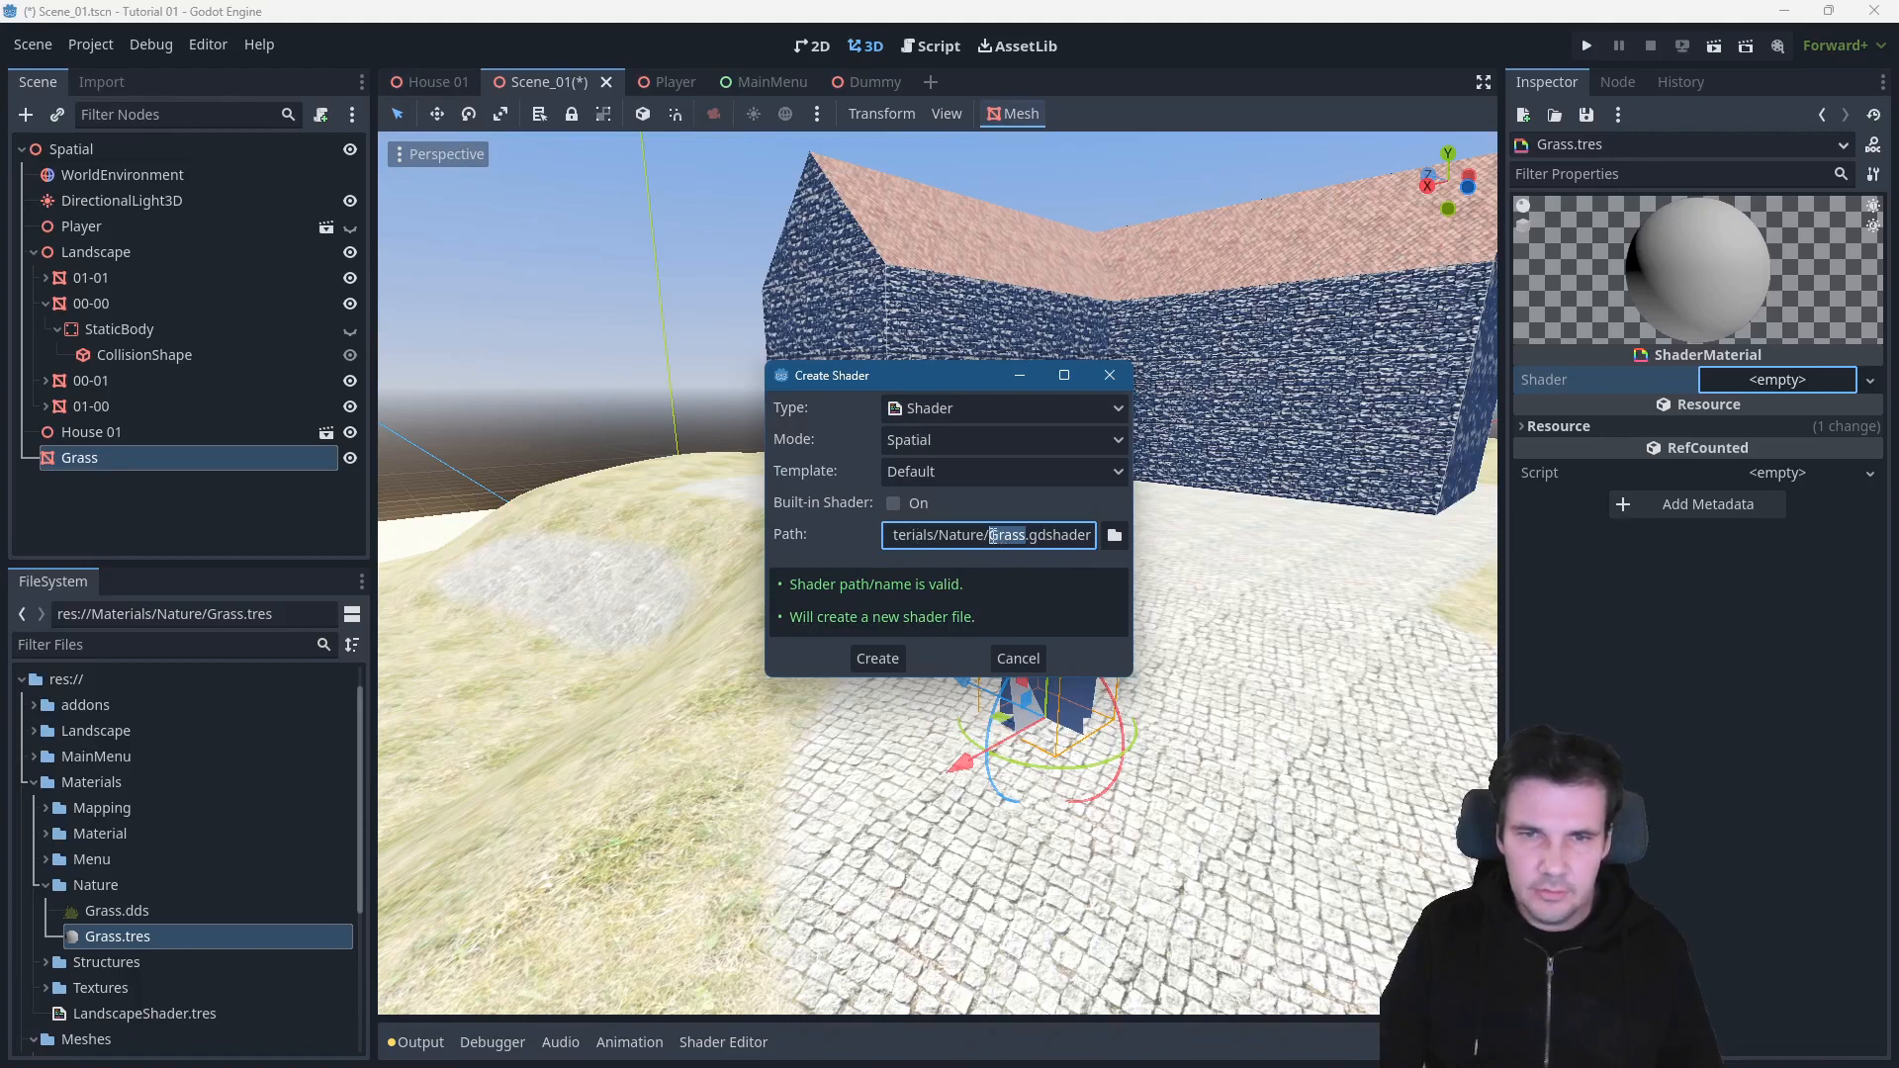
left_click(878, 659)
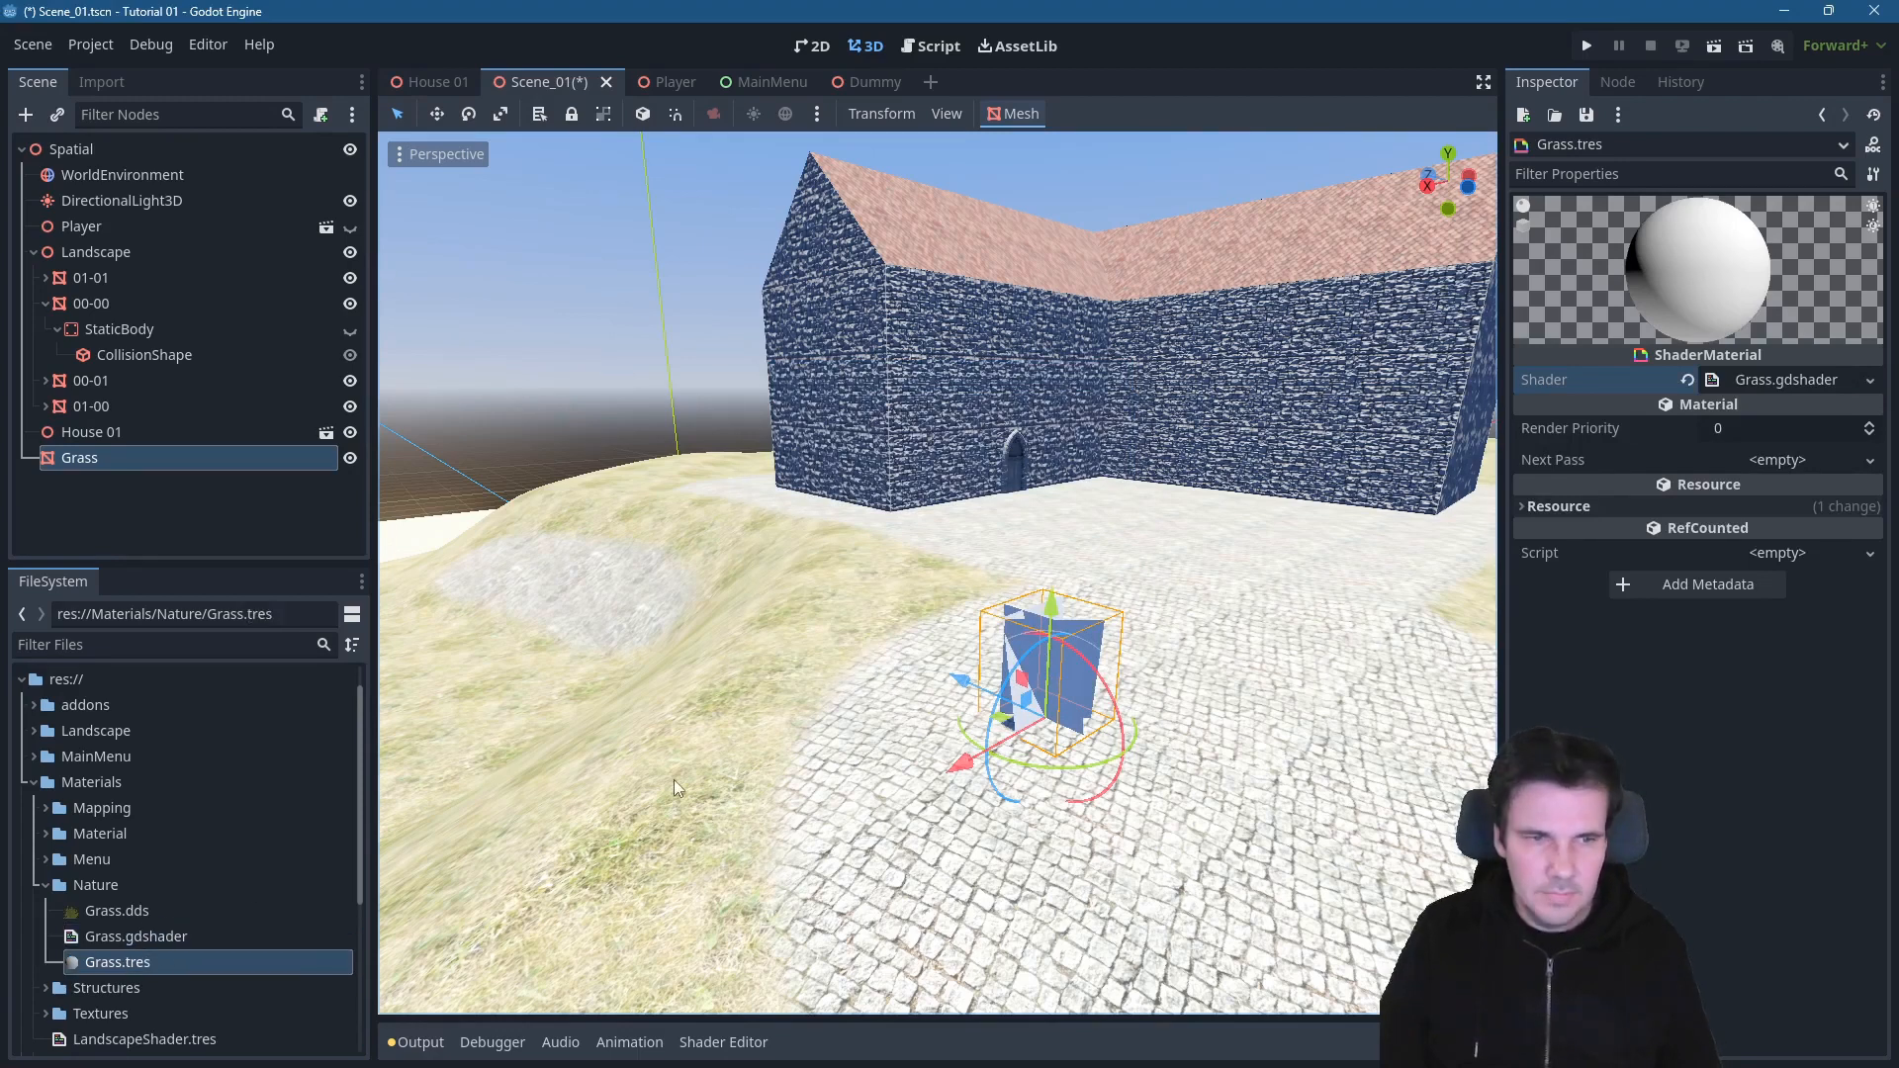
- Open Grass.gdshader for editing and save the scene
double_click(135, 937)
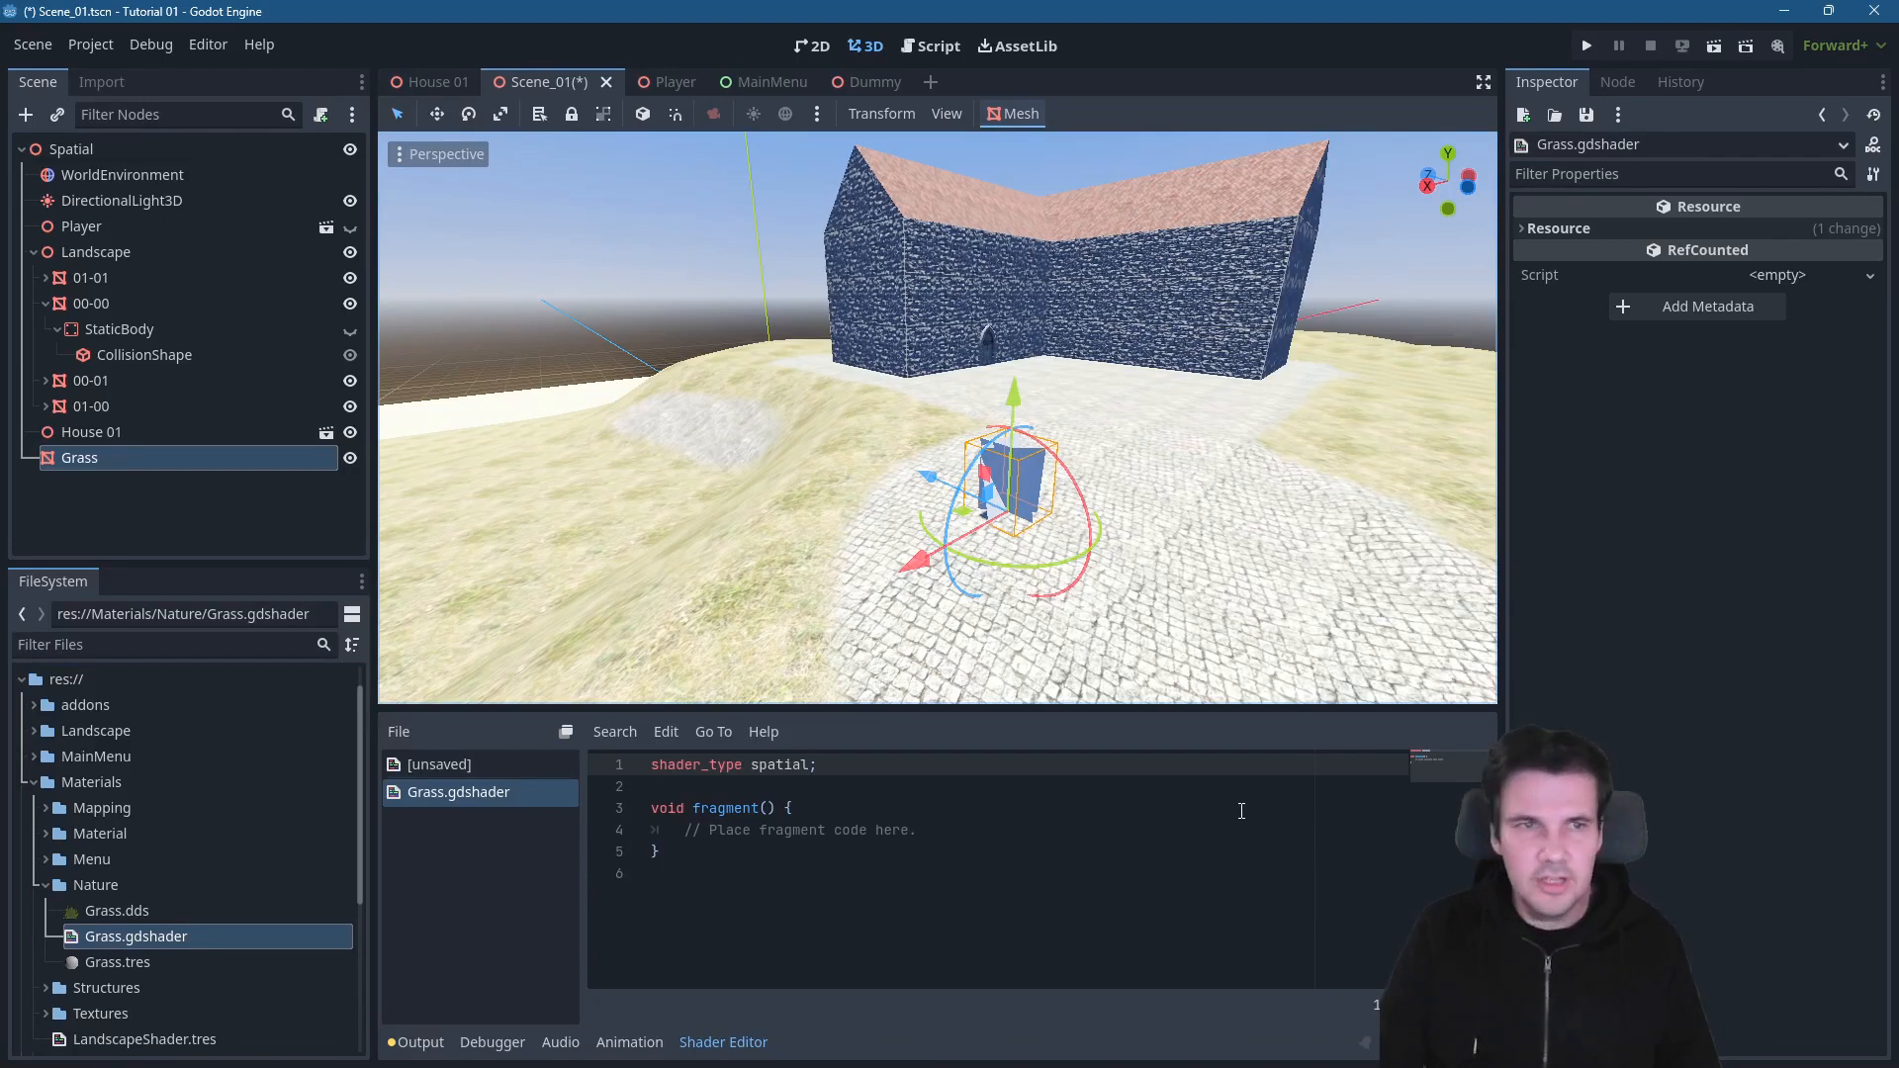
key("ctrl+s")
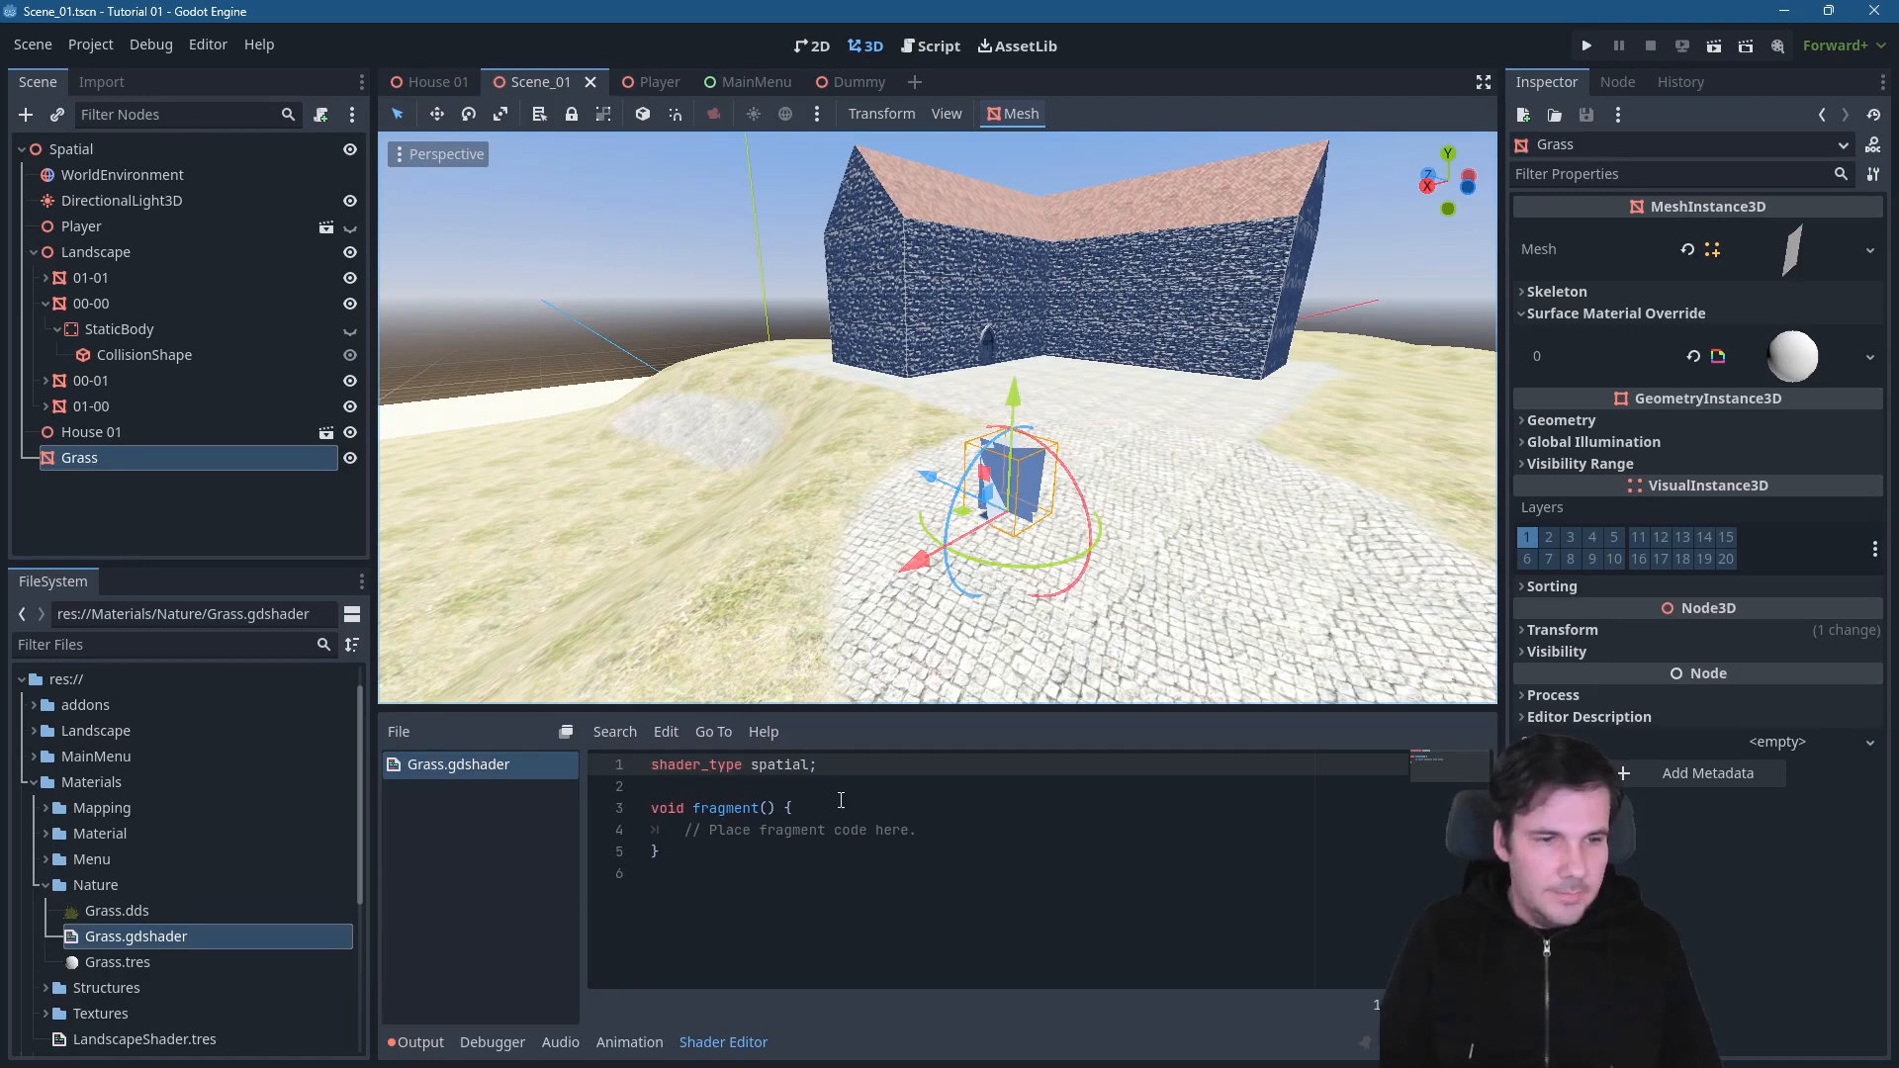
- Declare "uniform sampler2D plantTexture : source_color;" on its own line between the shader type and the fragment function
left_click(729, 788)
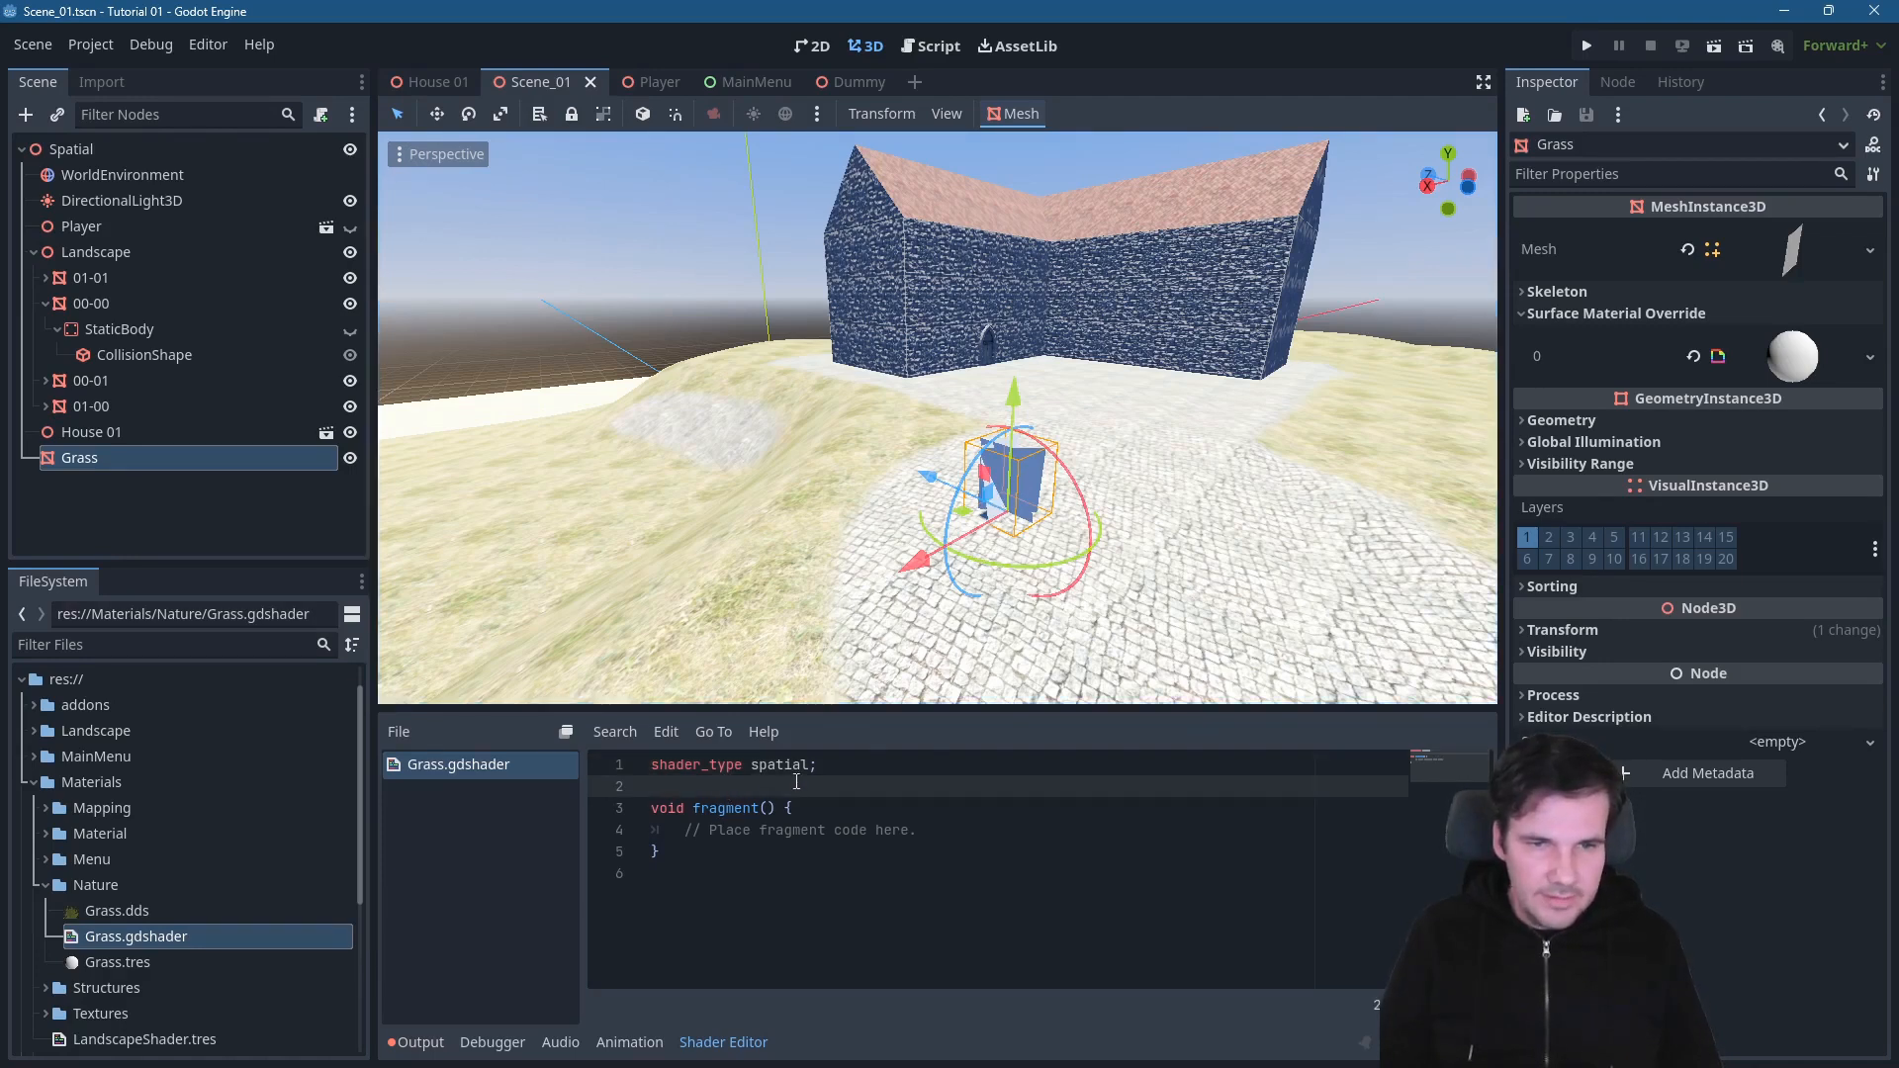
key("Return")
key("Return")
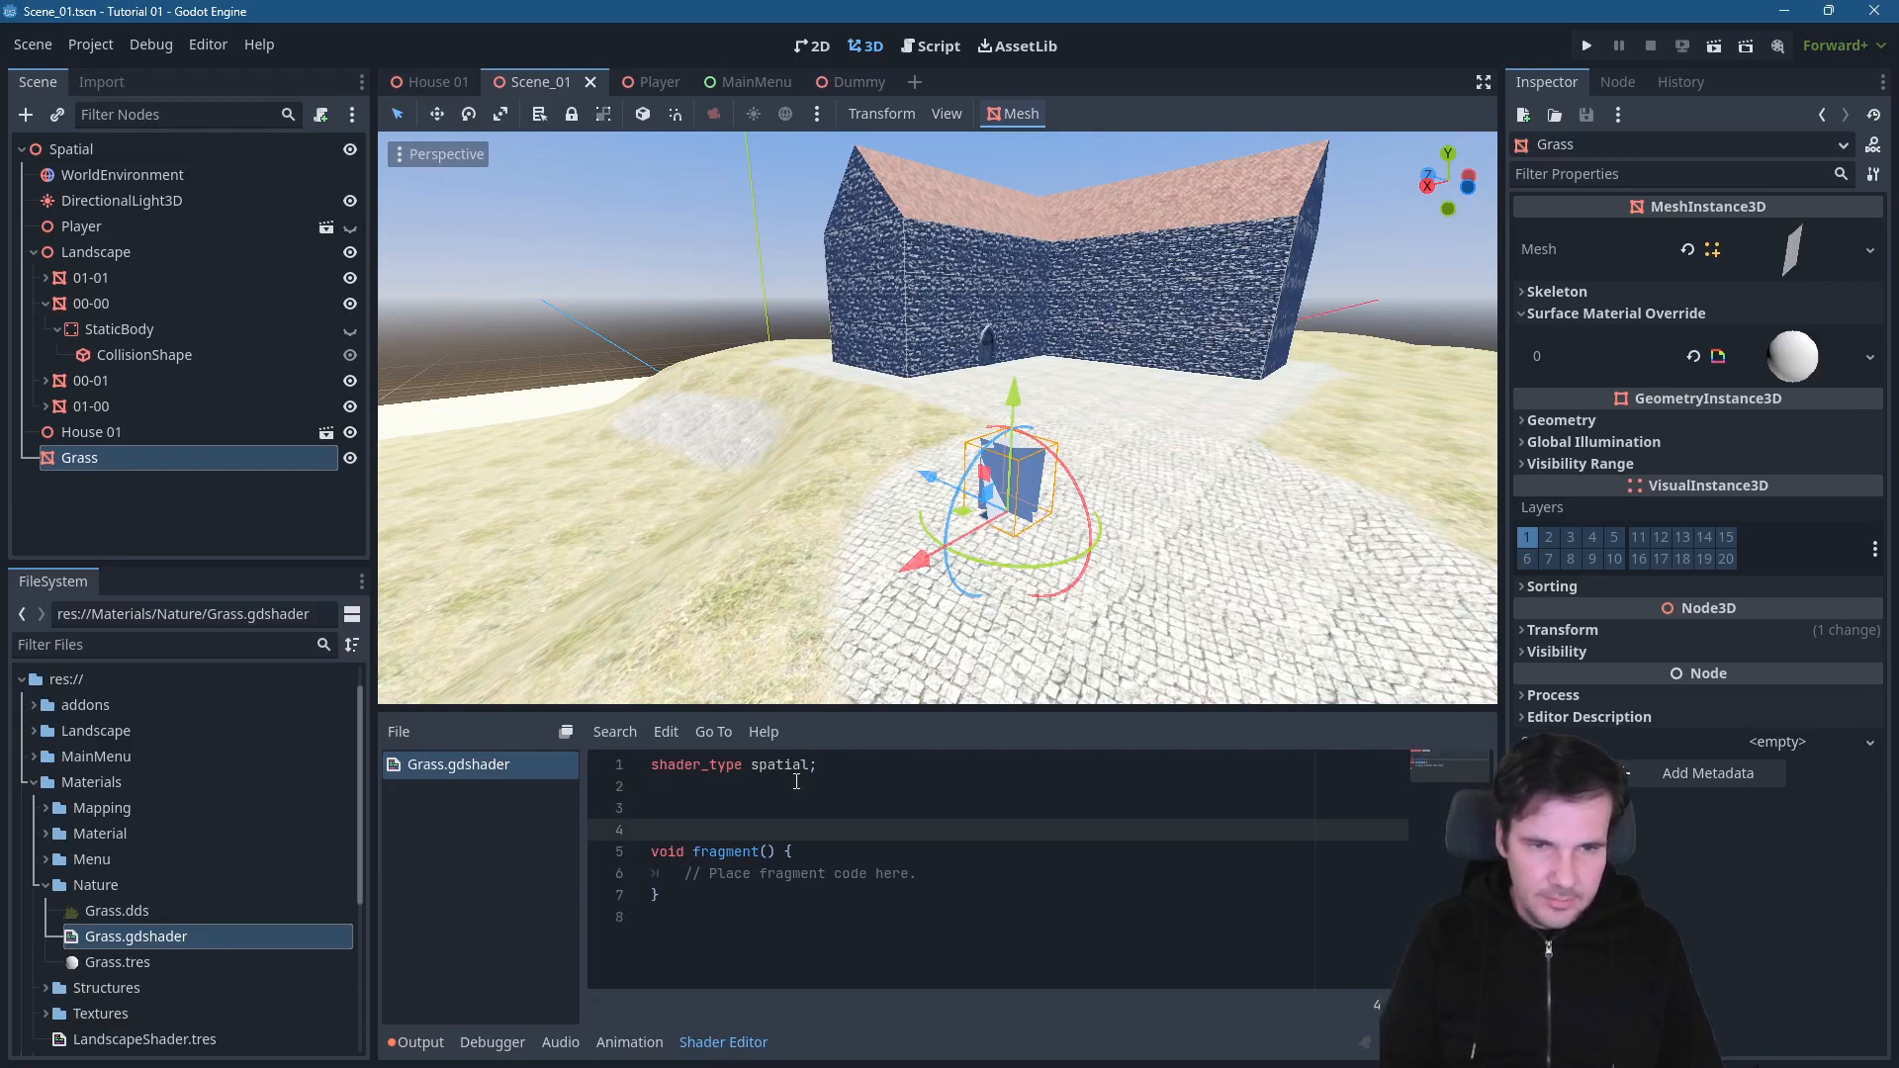
key("Up")
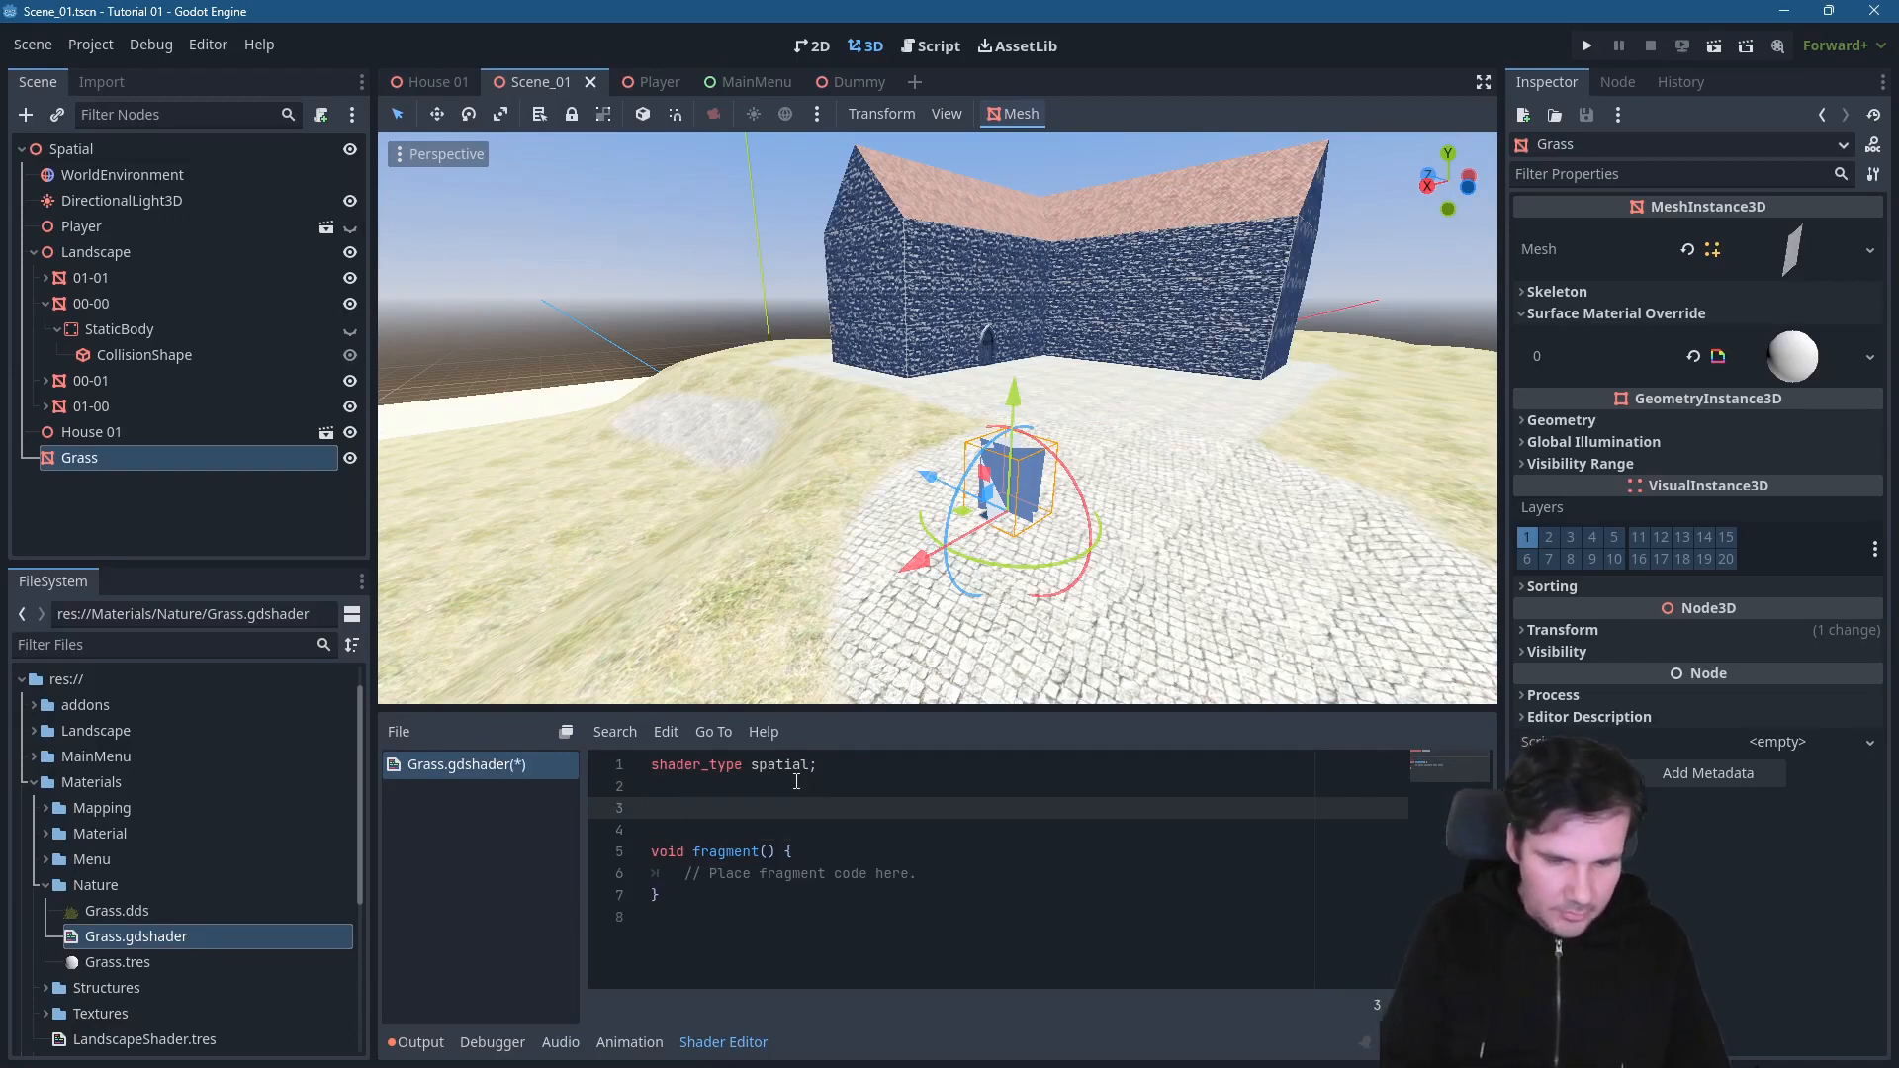
type("uniform")
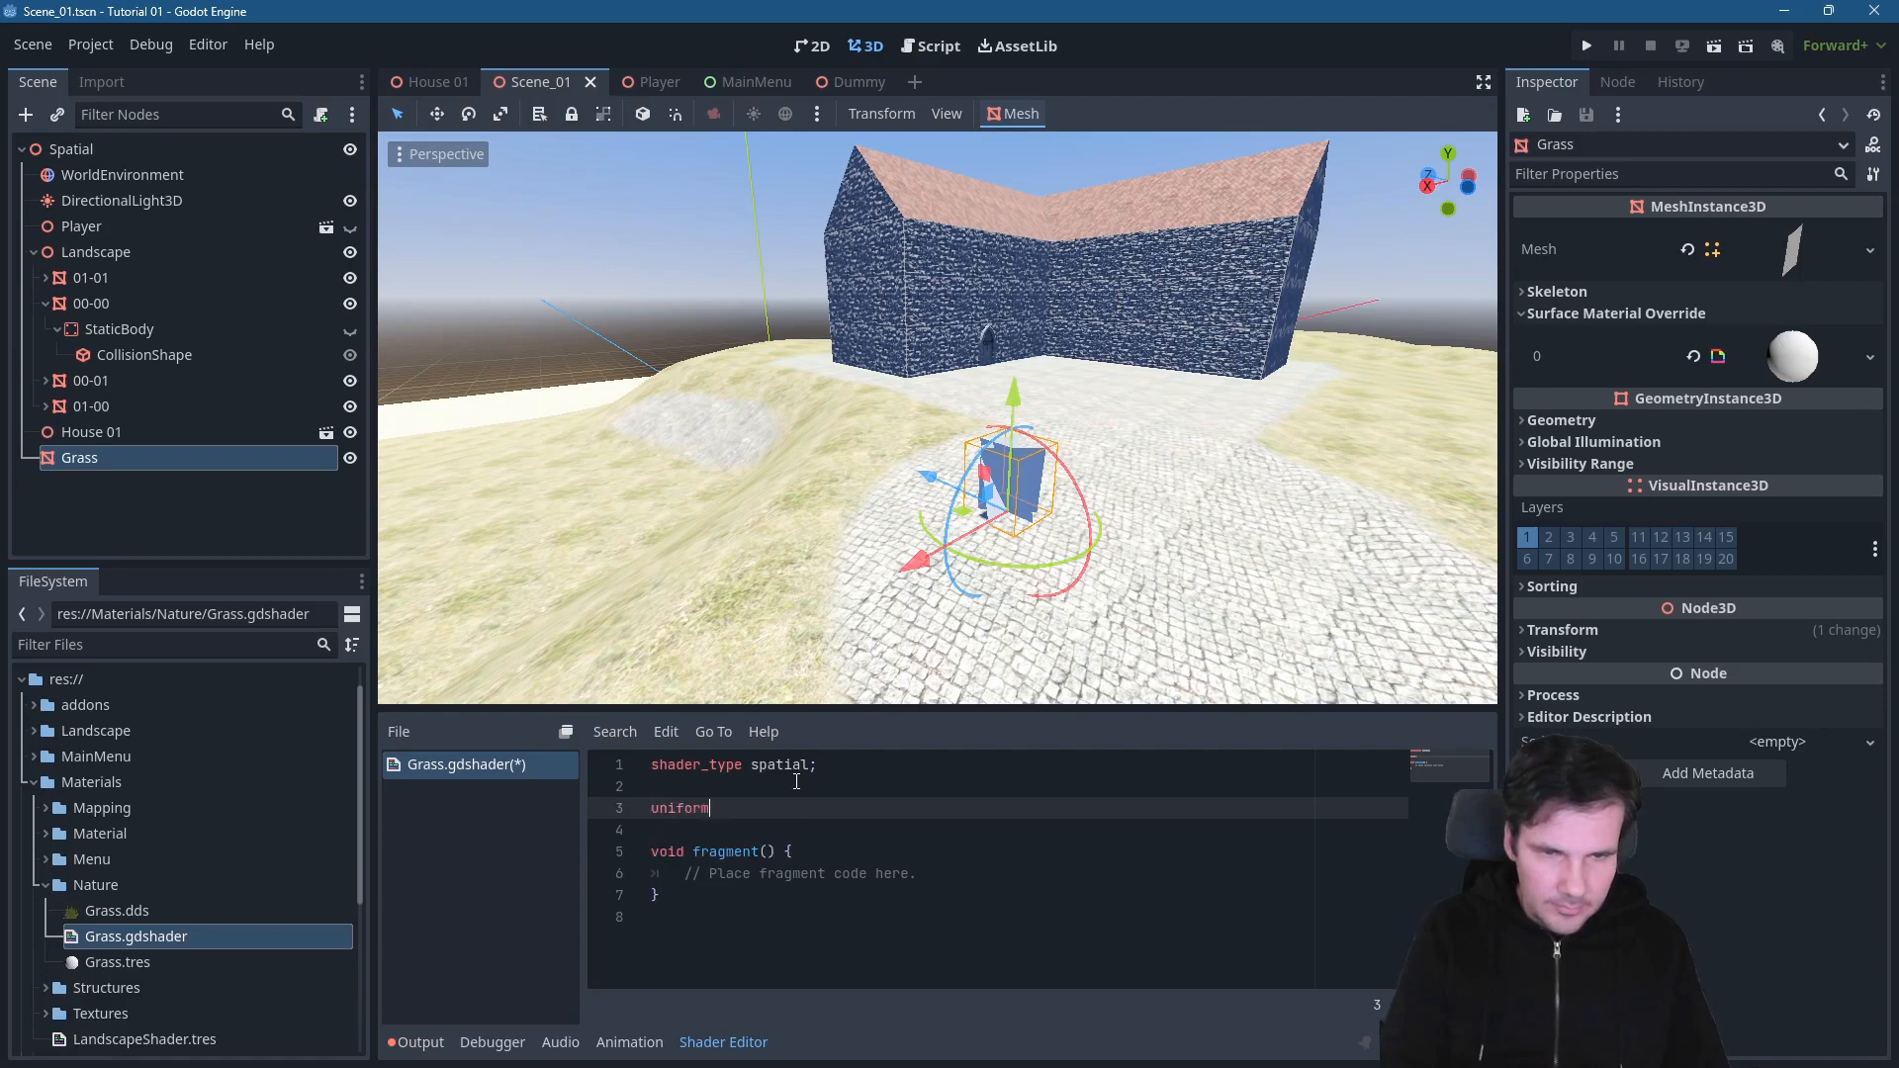
type(" sam")
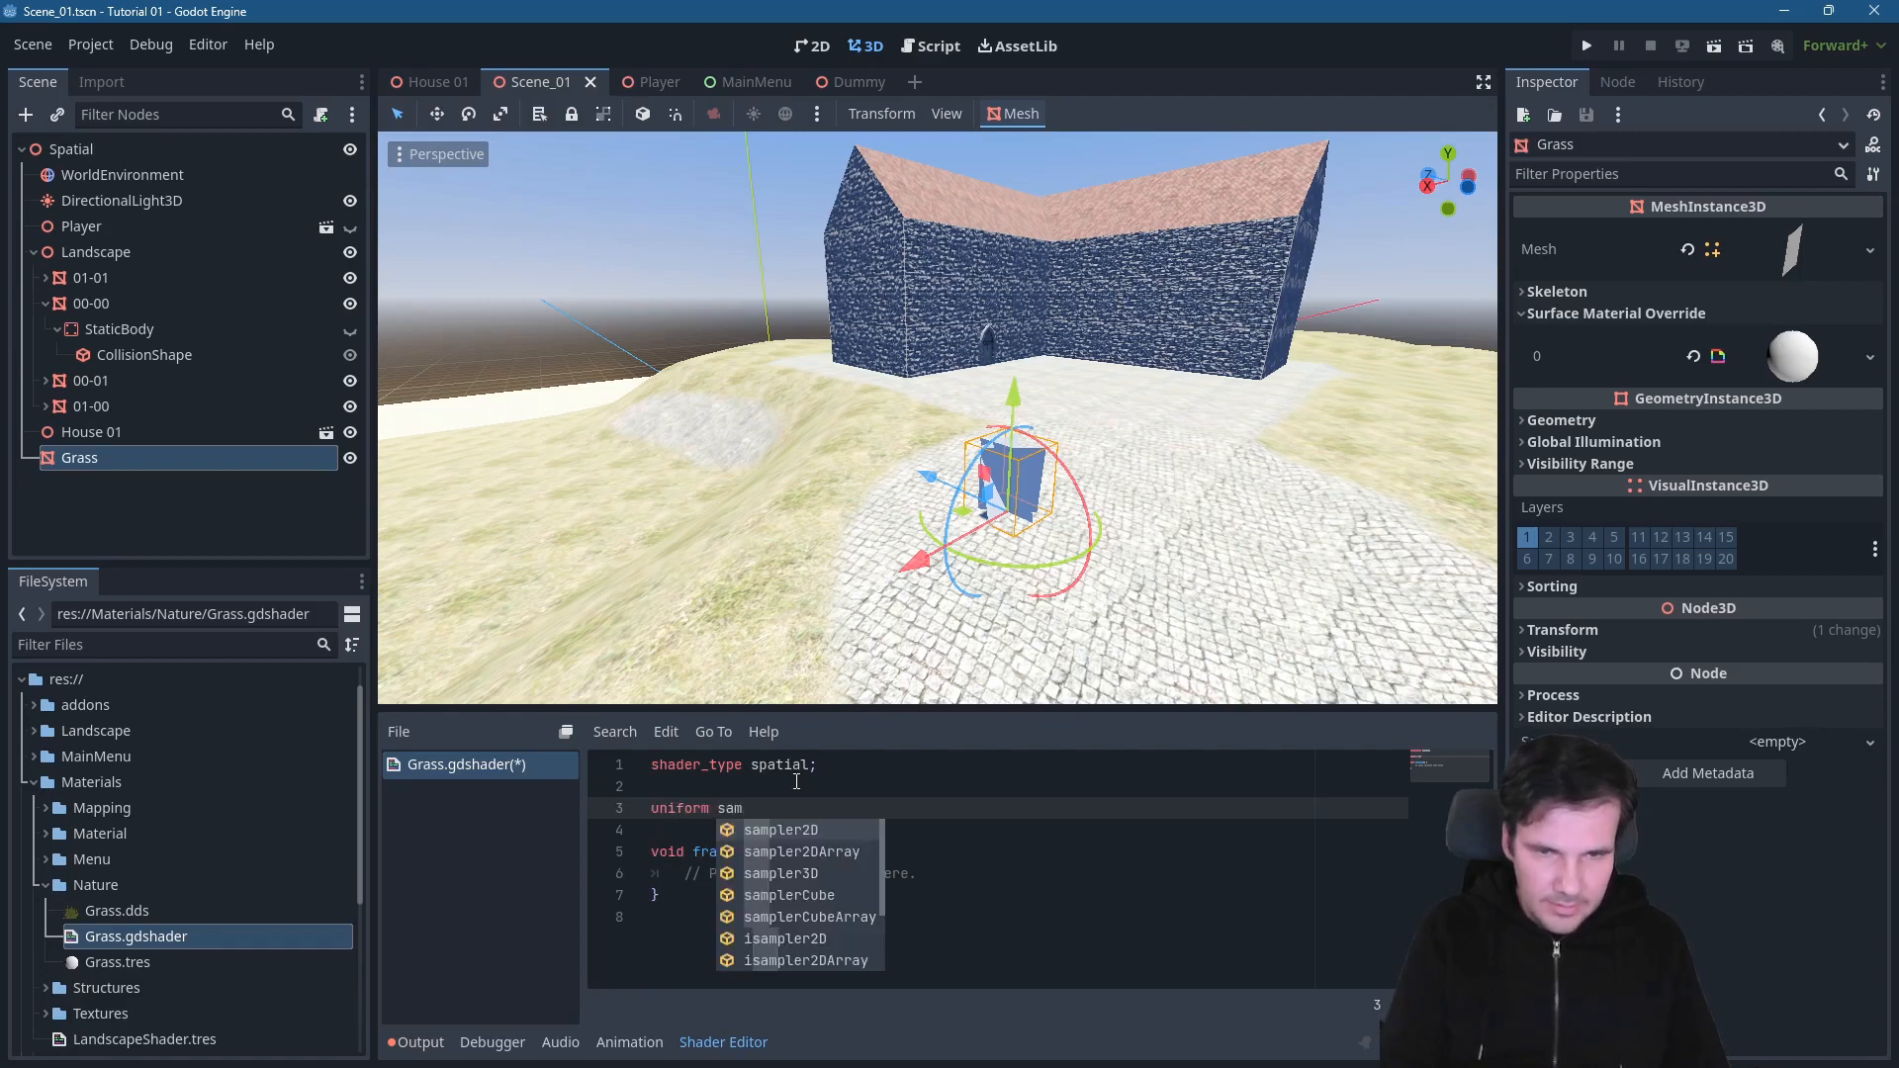
key("Return")
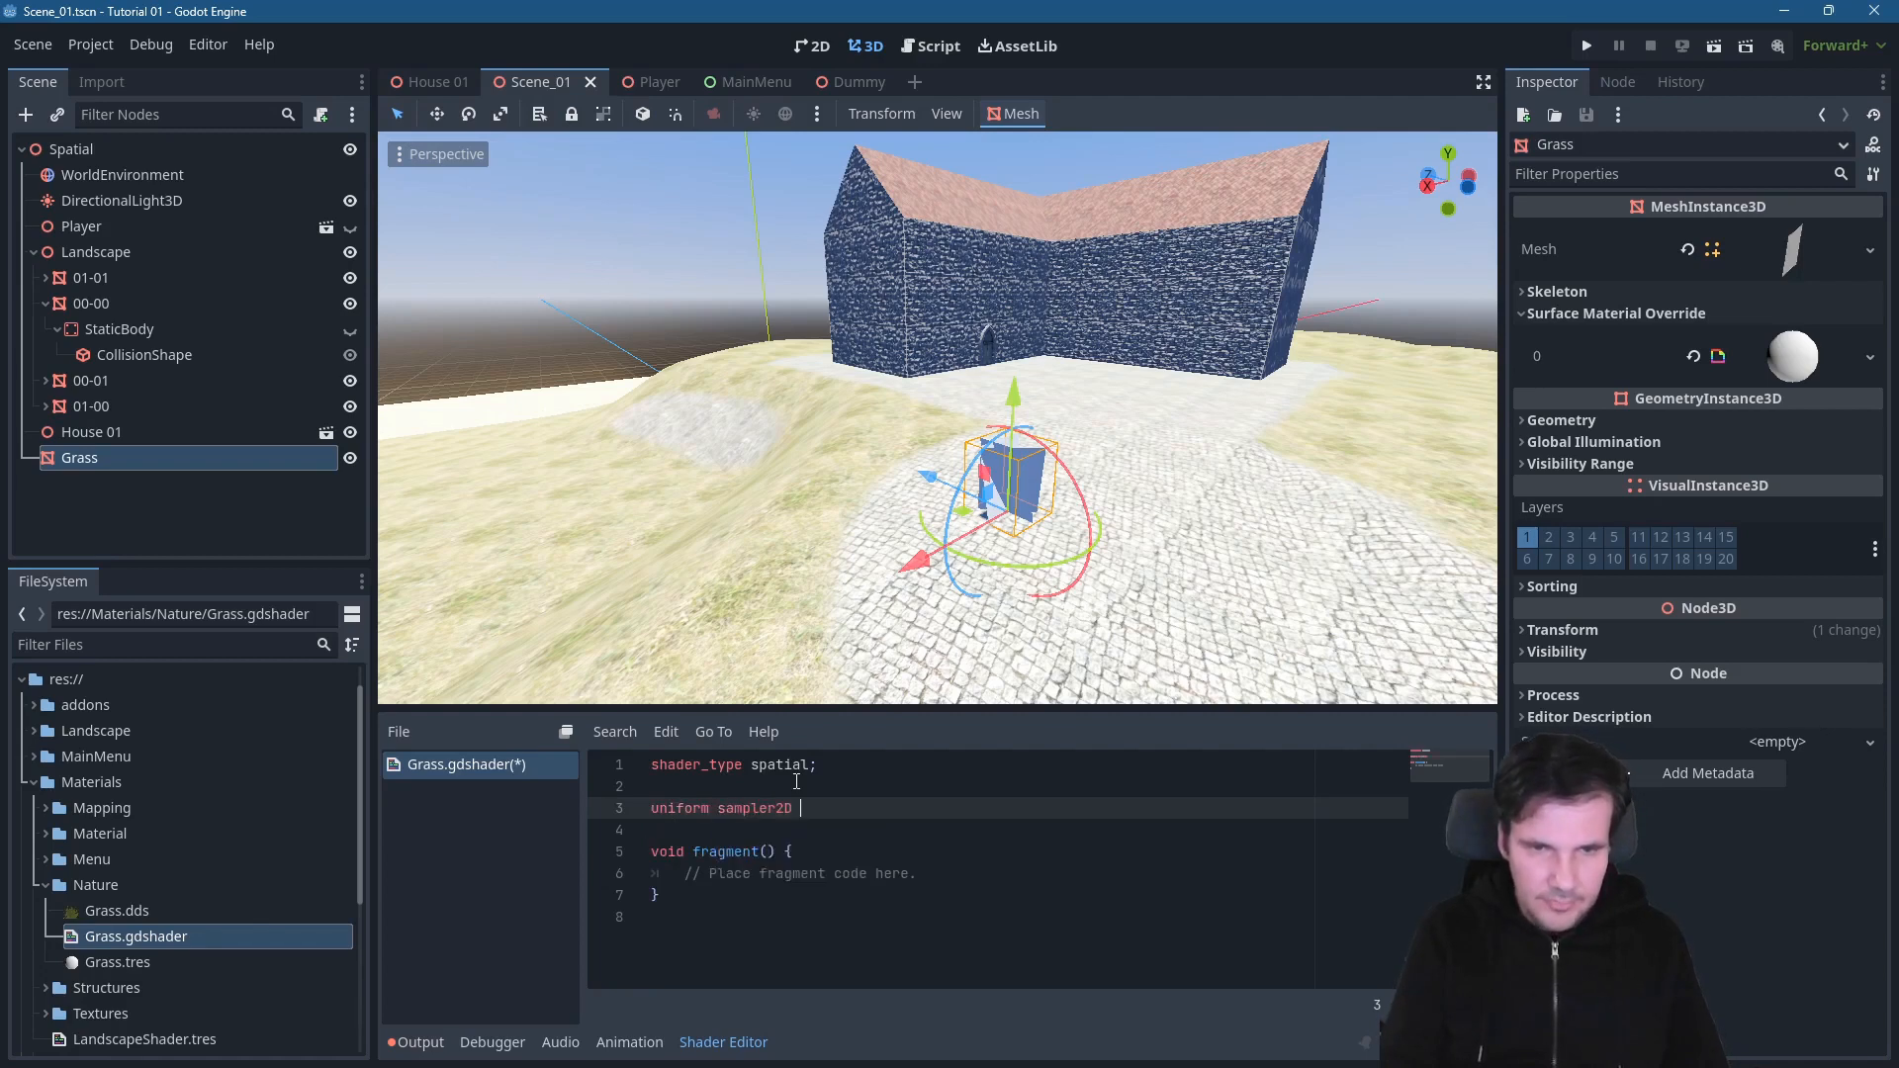
type("p")
key("BackSpace")
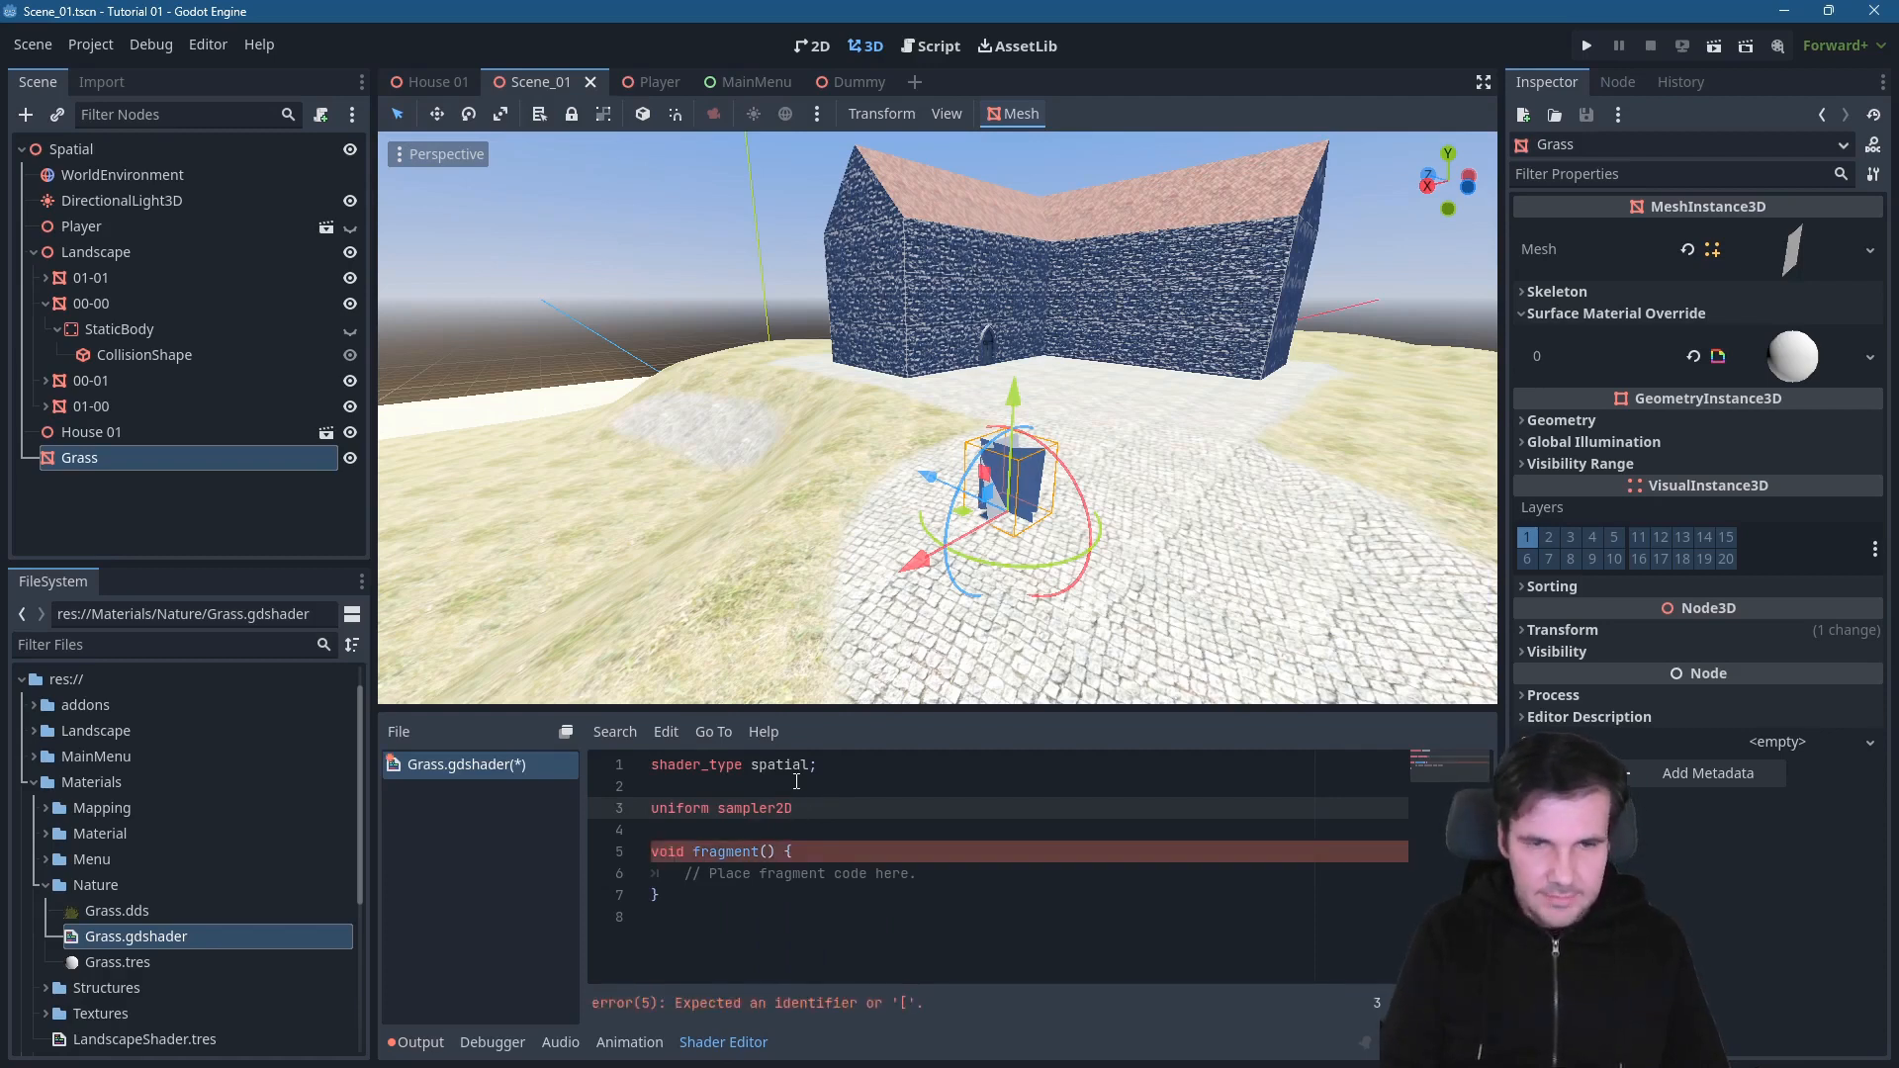
type("plant")
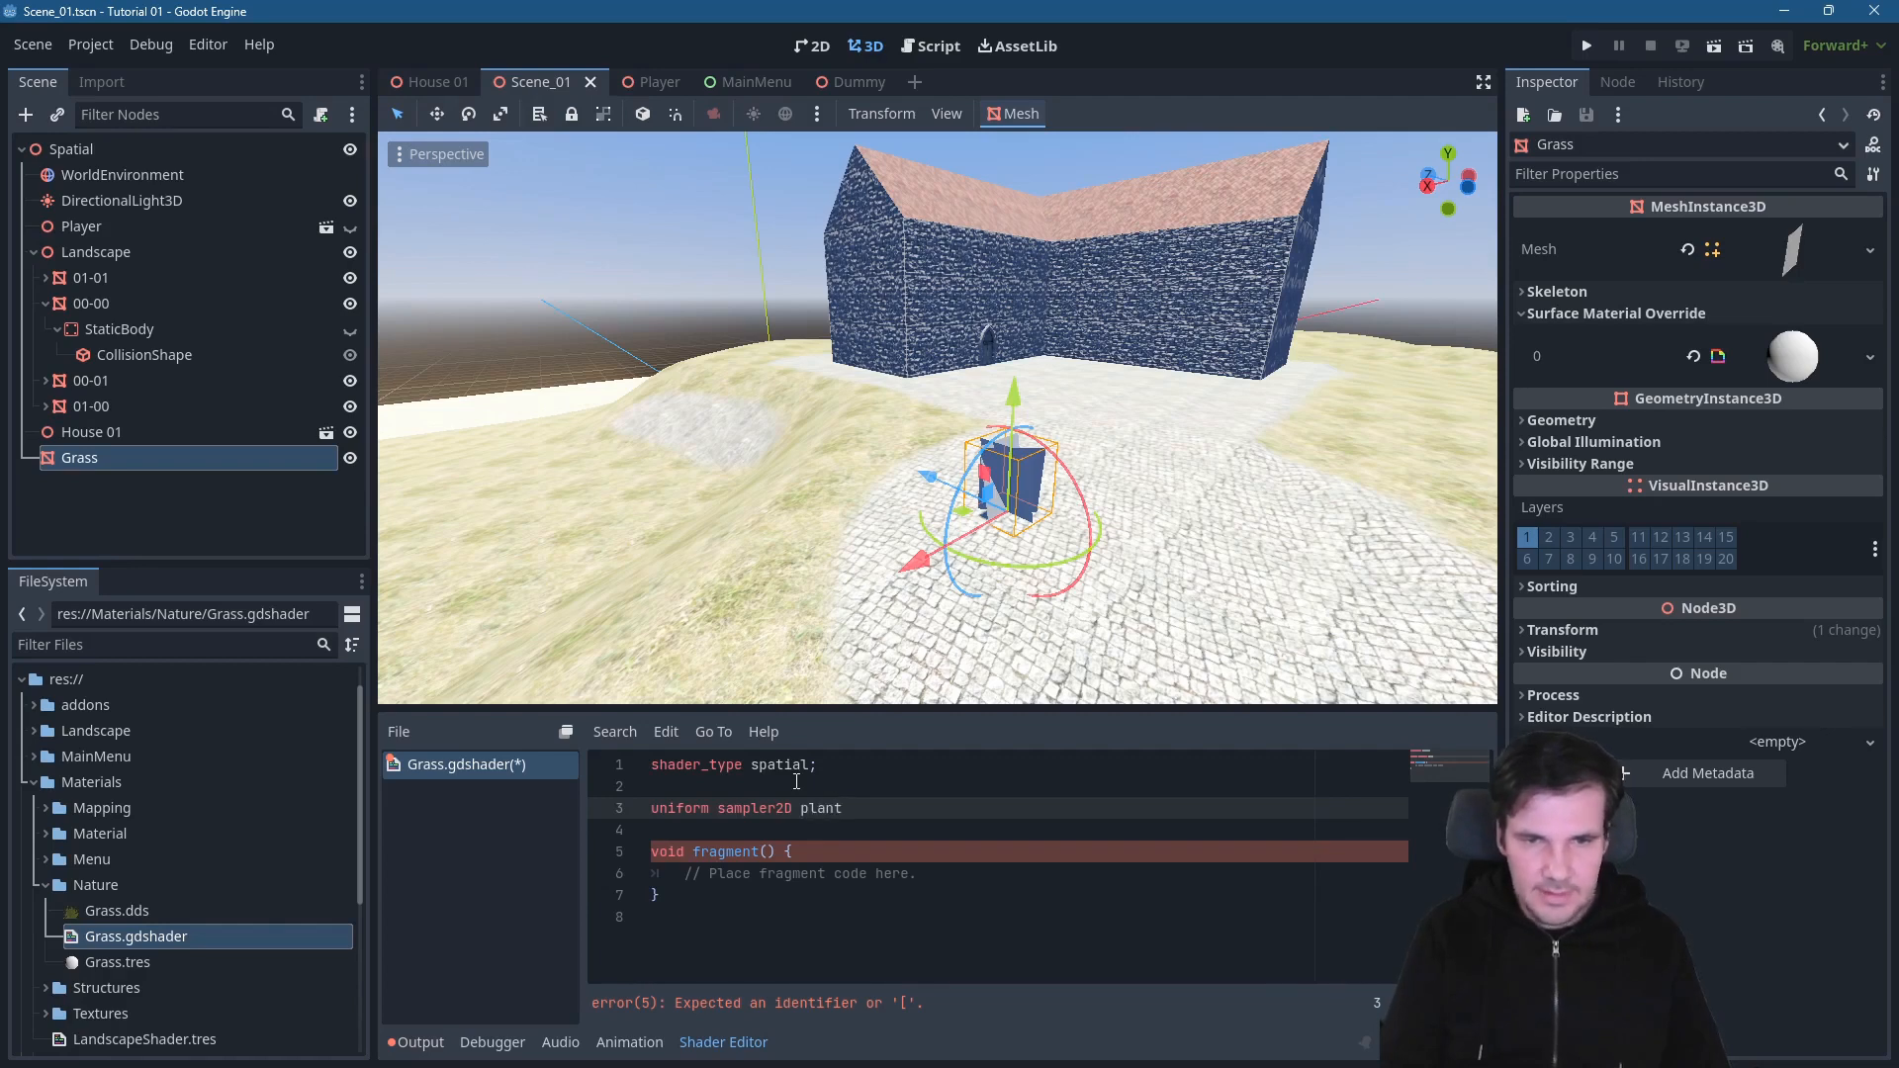
type("Texture")
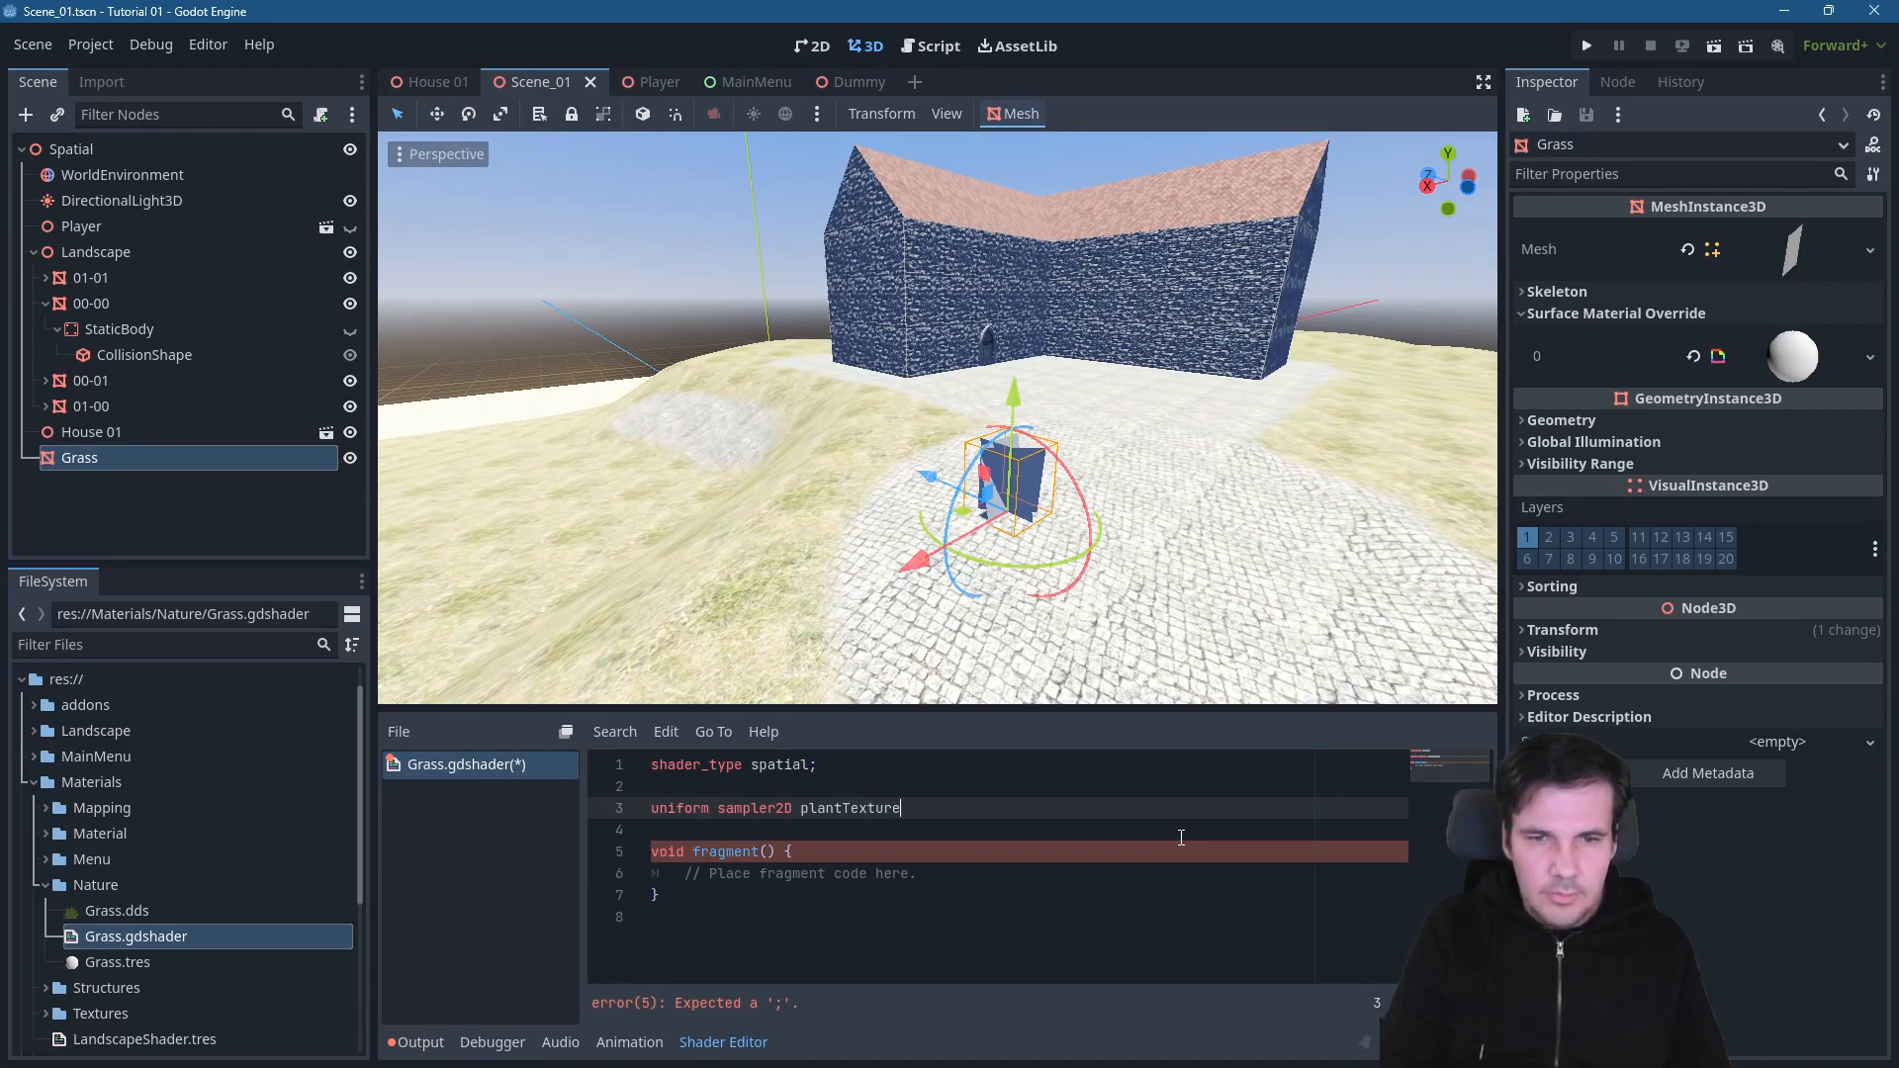
type(" : ")
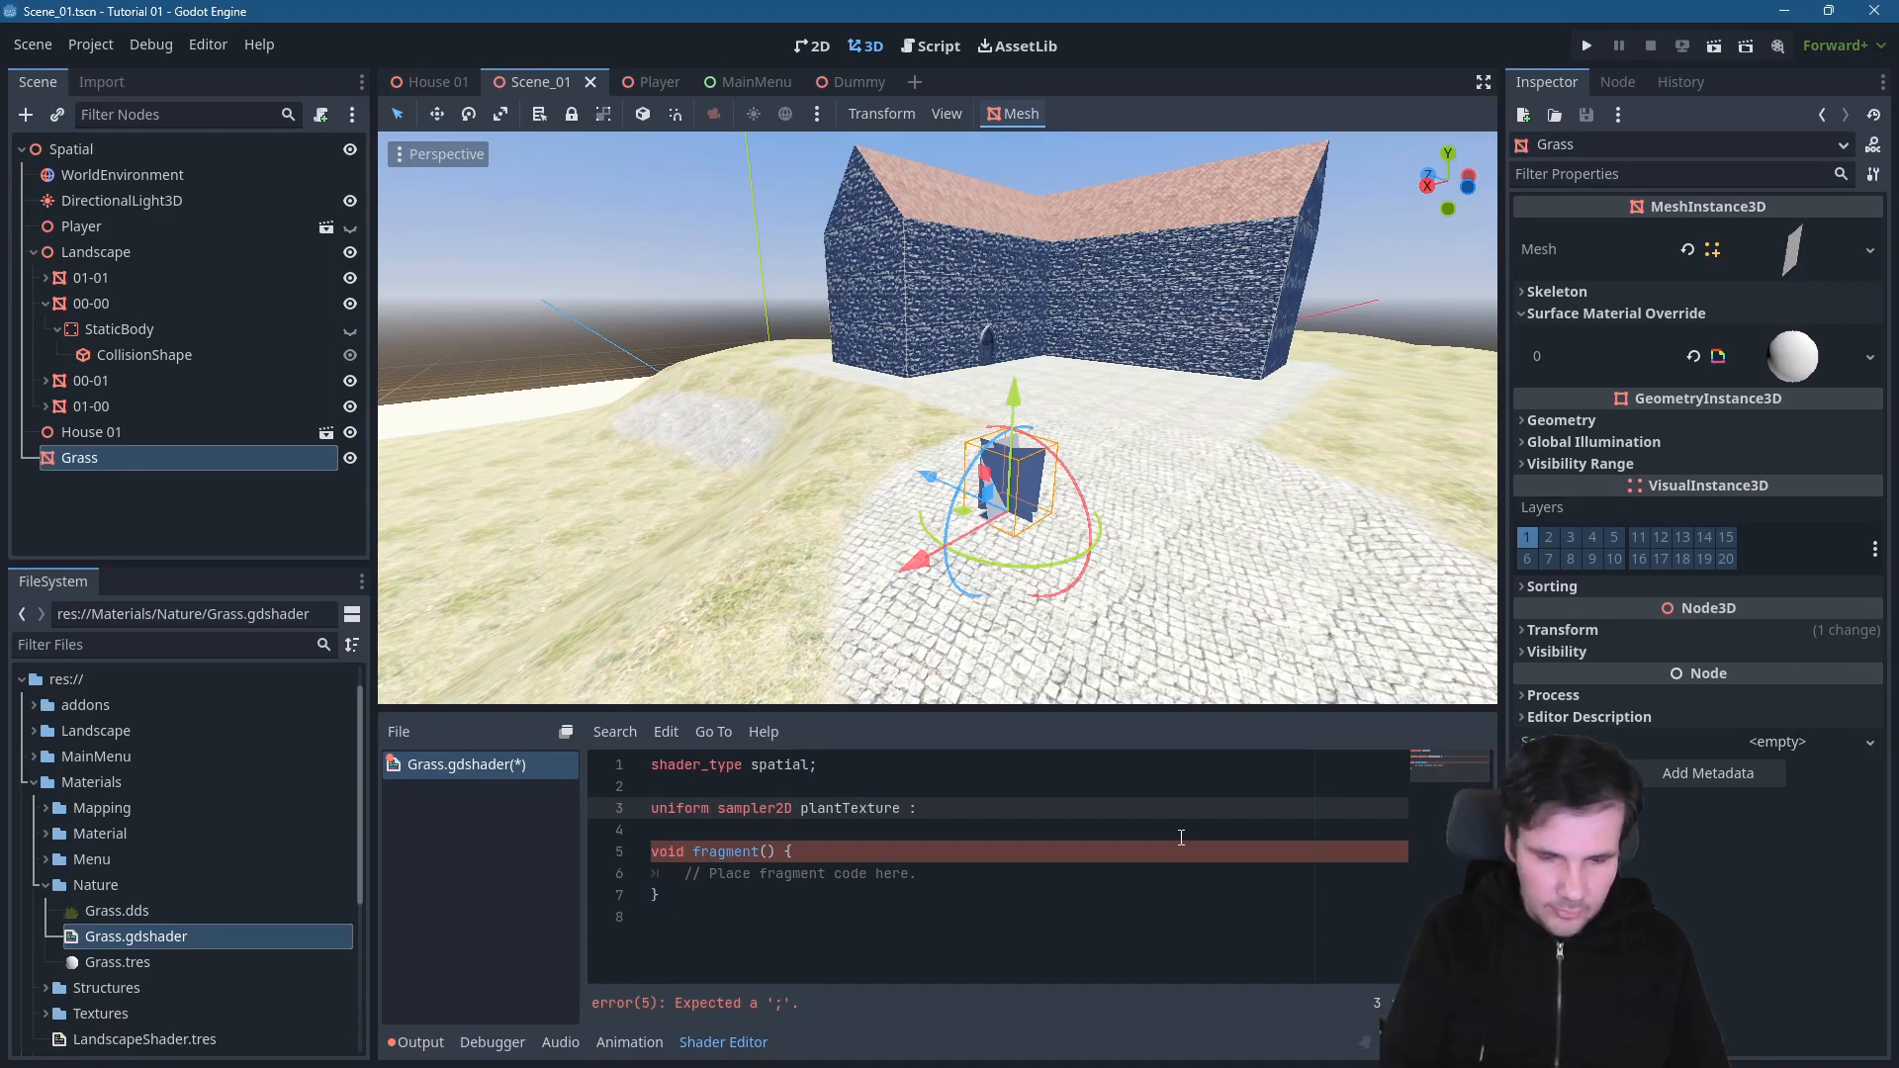
type("sour")
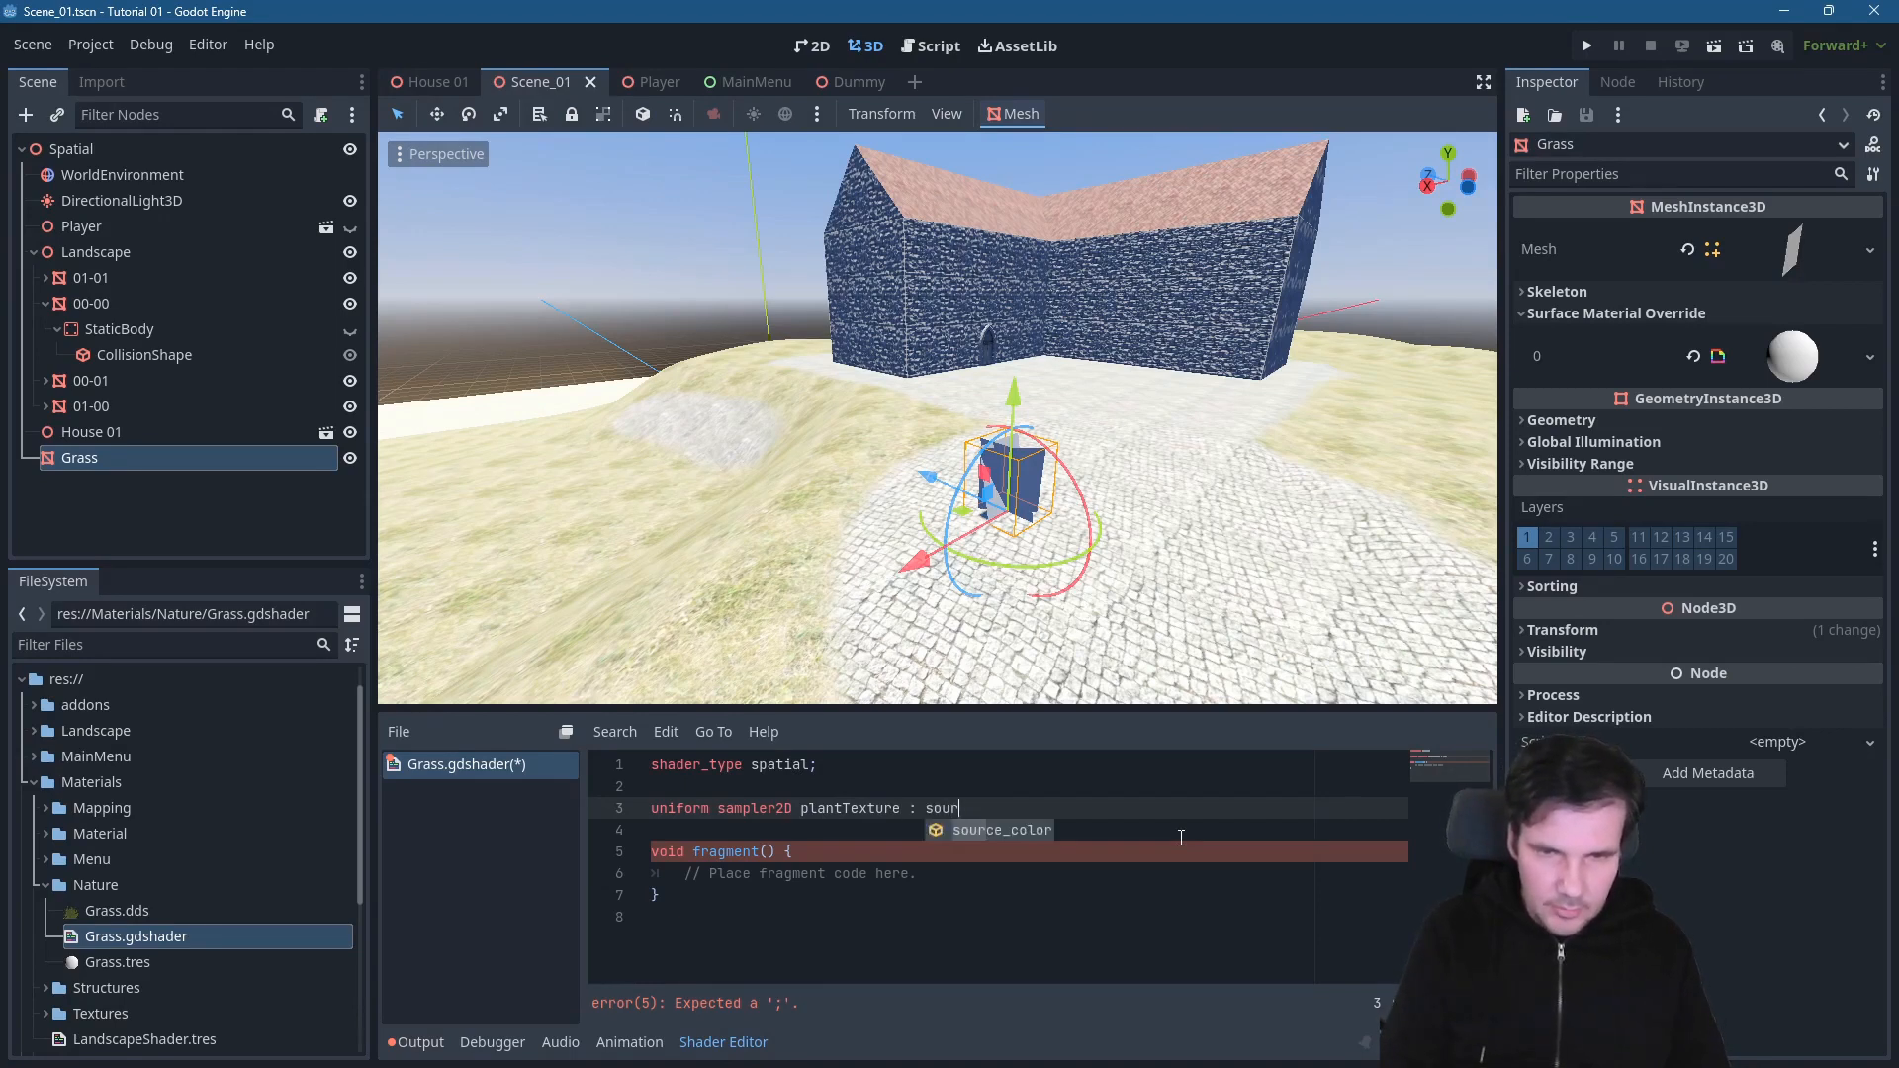
key("Return")
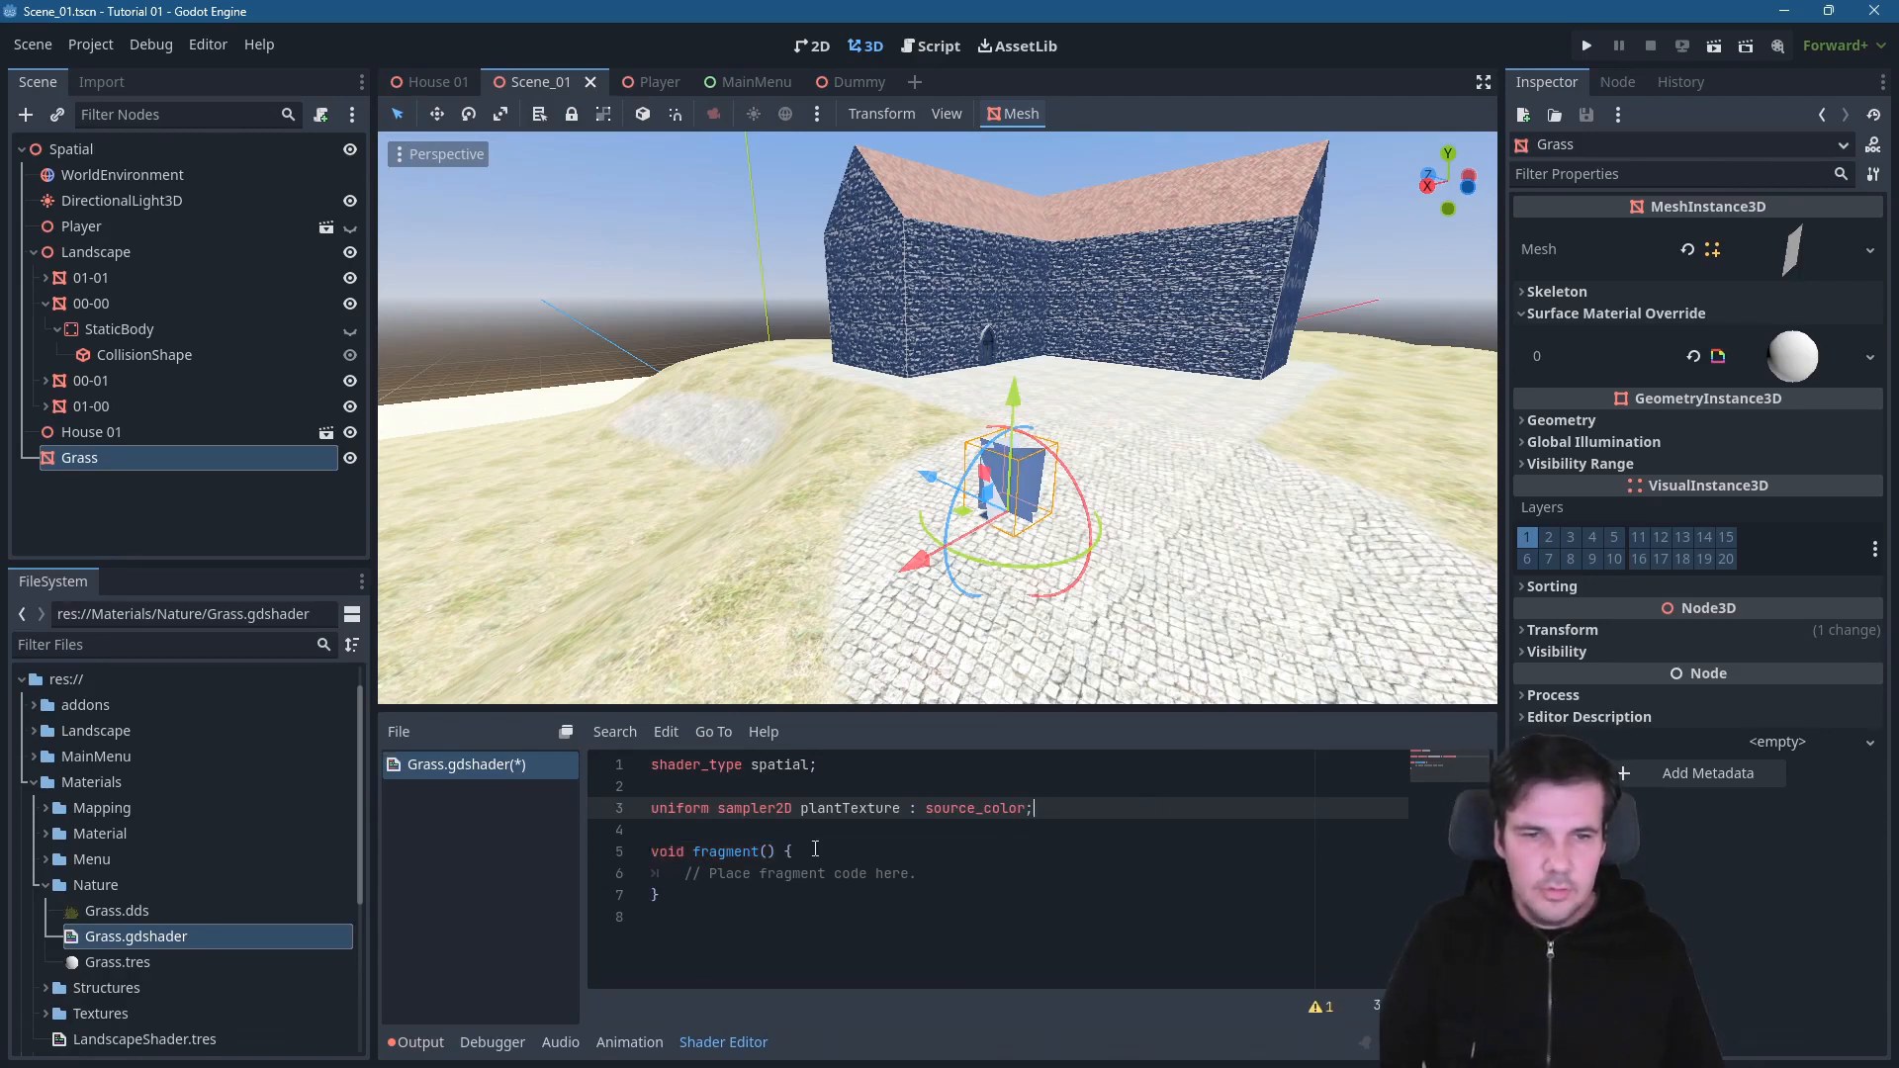
double_click(691, 810)
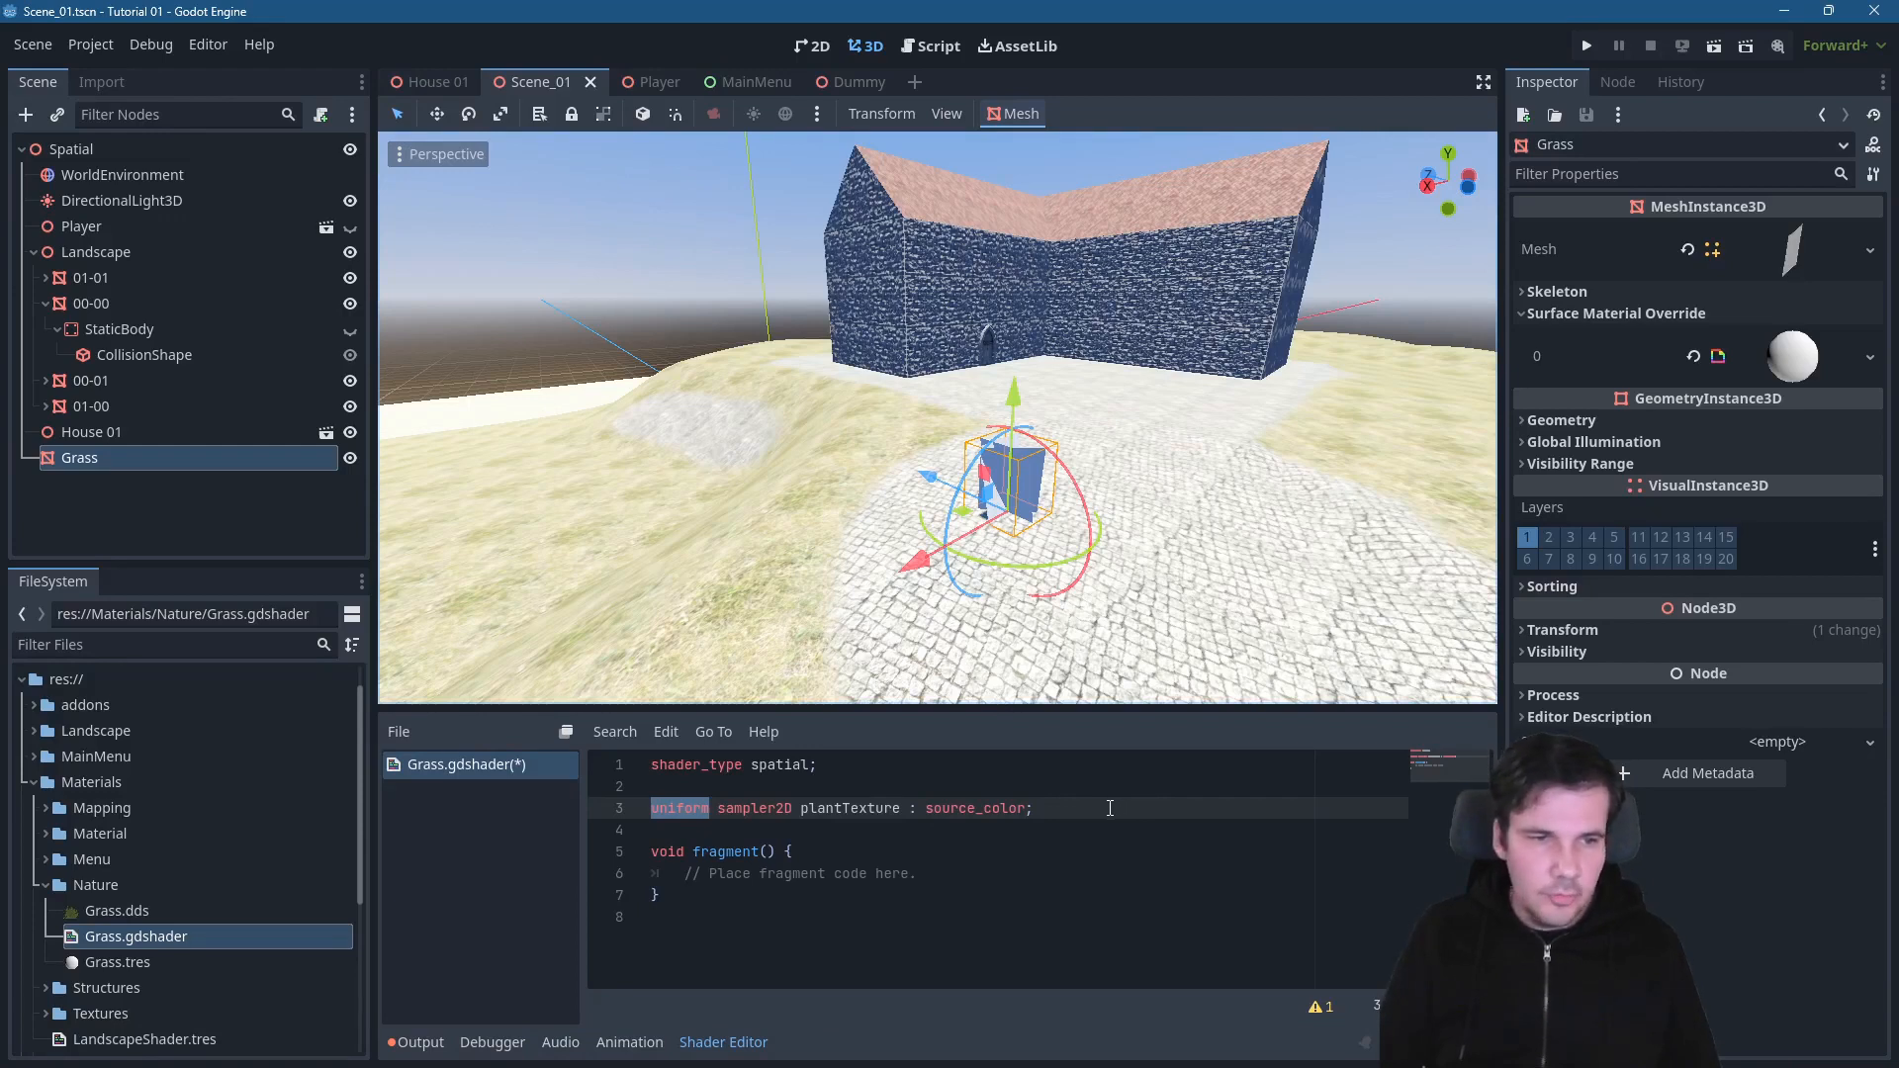
- Assign the Grass.dds texture to the Plant Texture shader parameter of the Grass.tres material
left_click(98, 961)
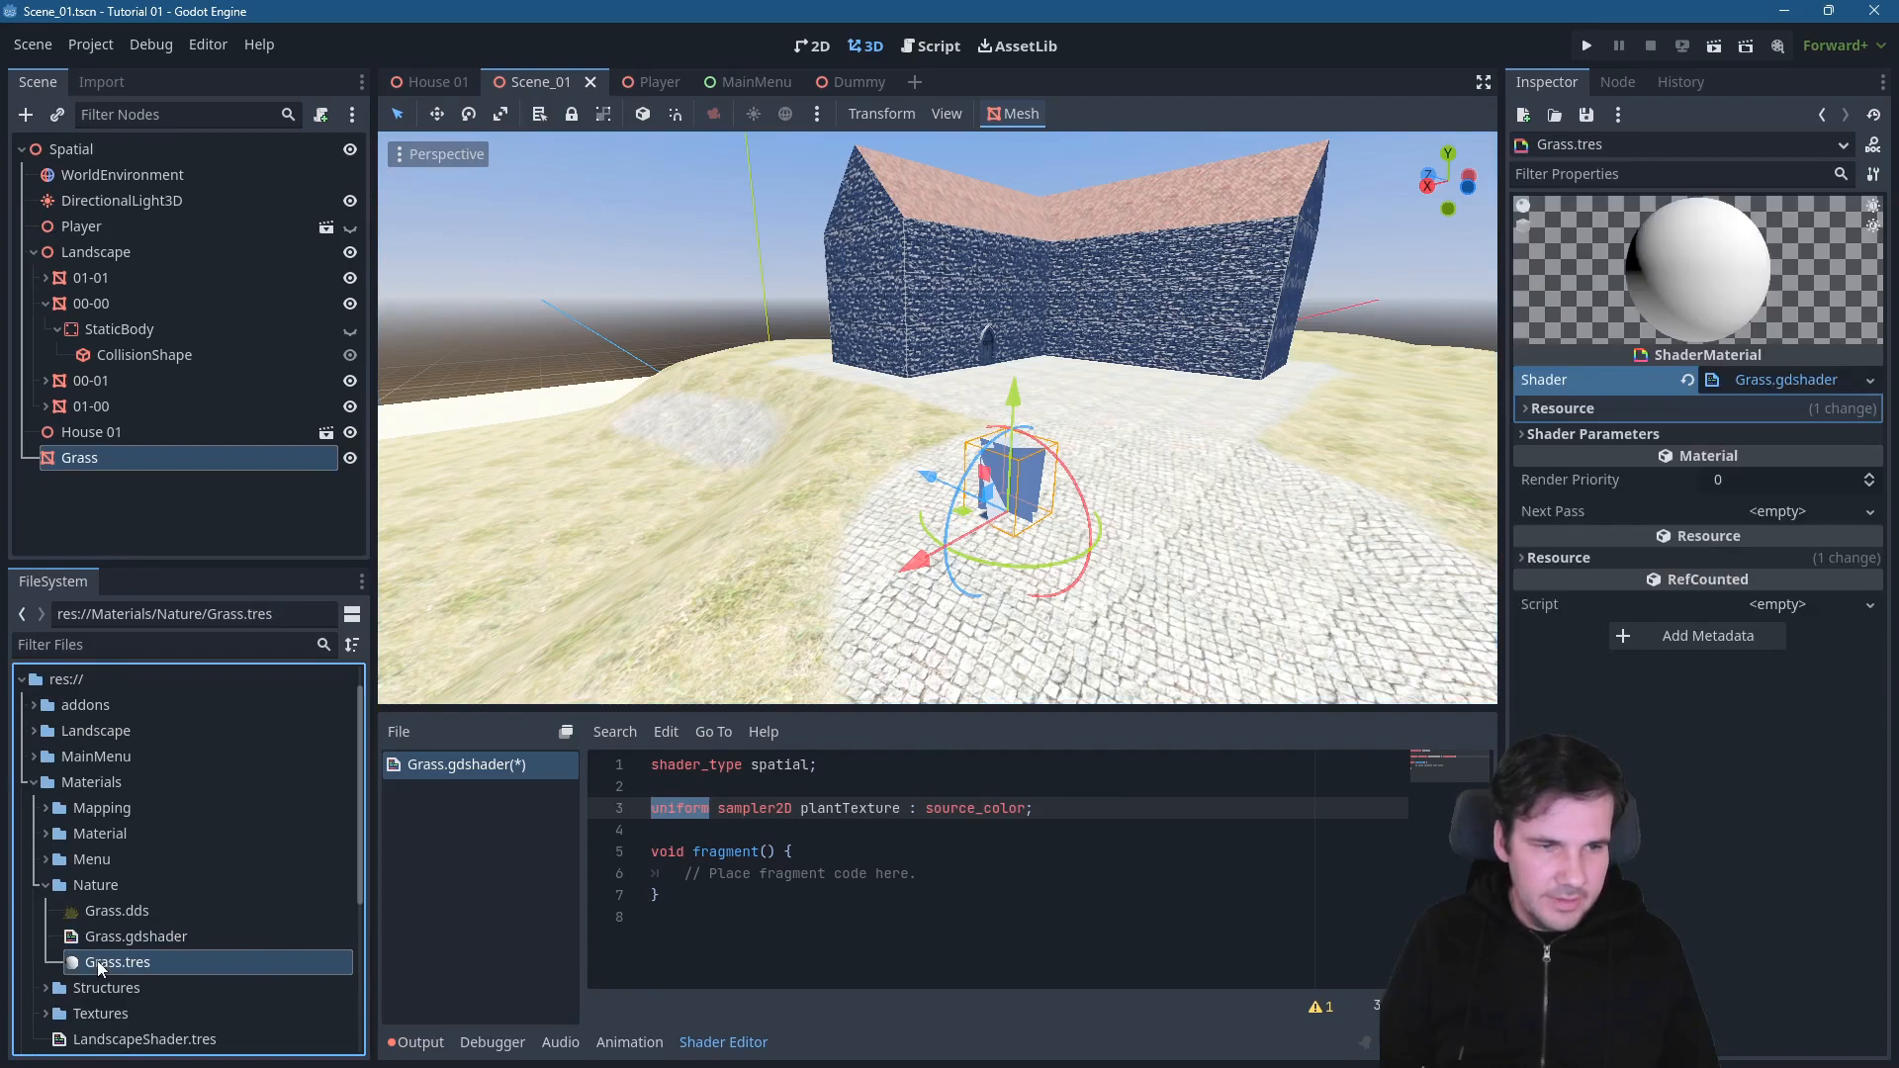
left_click(1524, 435)
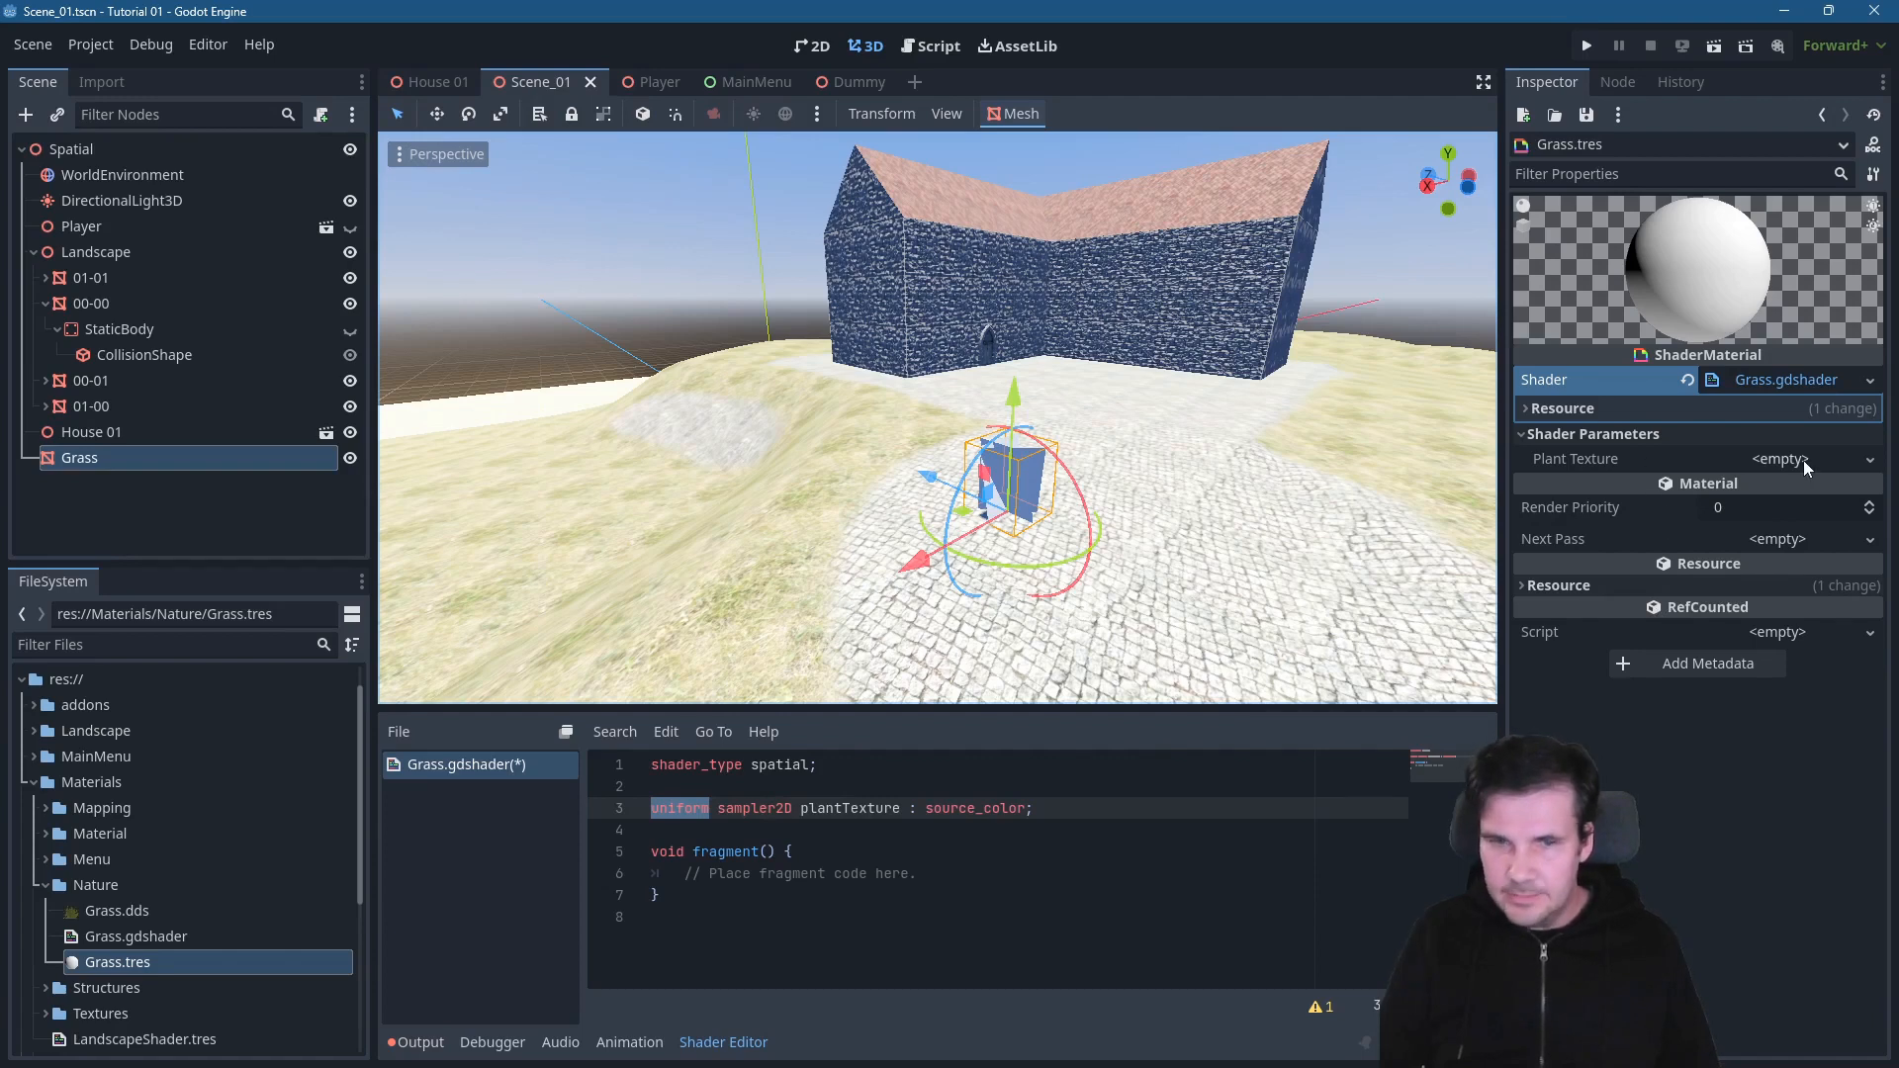
left_click_drag(108, 916, 1766, 455)
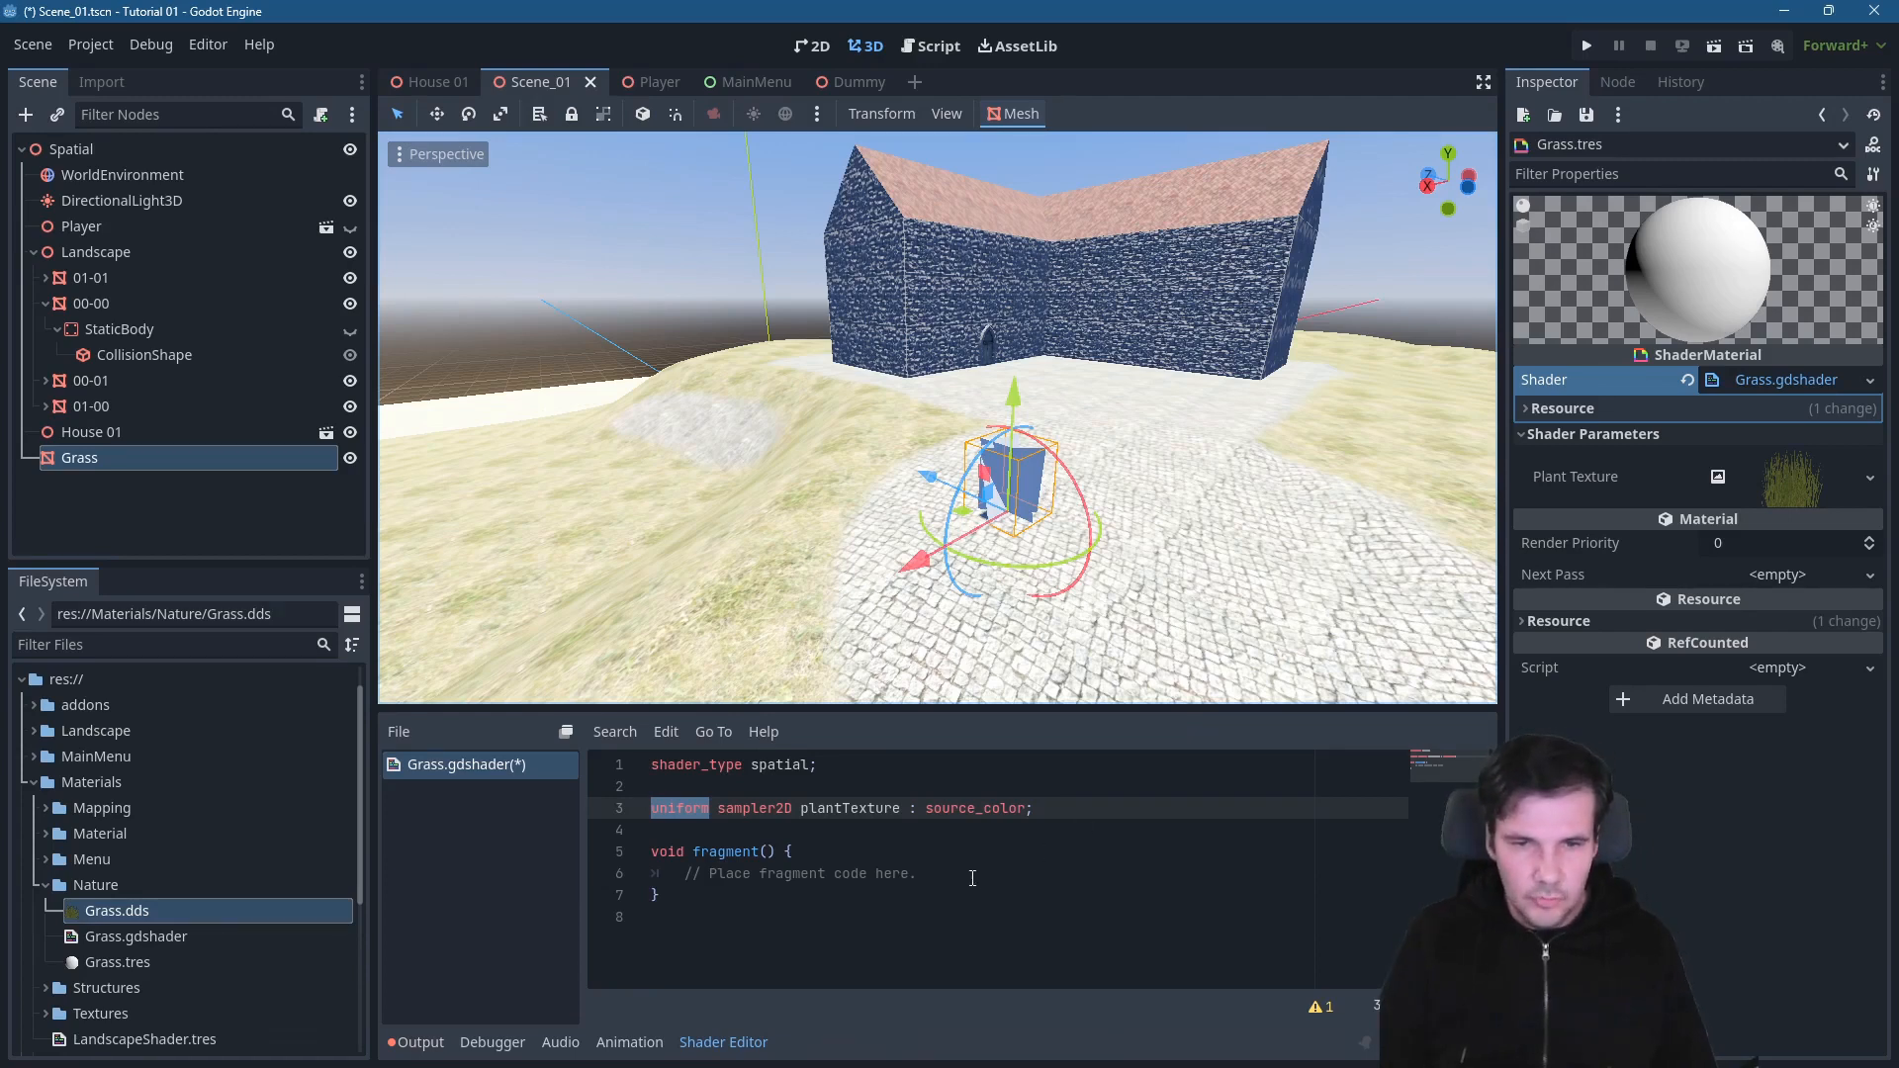
- Replace the placeholder comment in the fragment function with the start of a declaration, "vec4 color ="
left_click_drag(970, 878, 686, 885)
key("BackSpace")
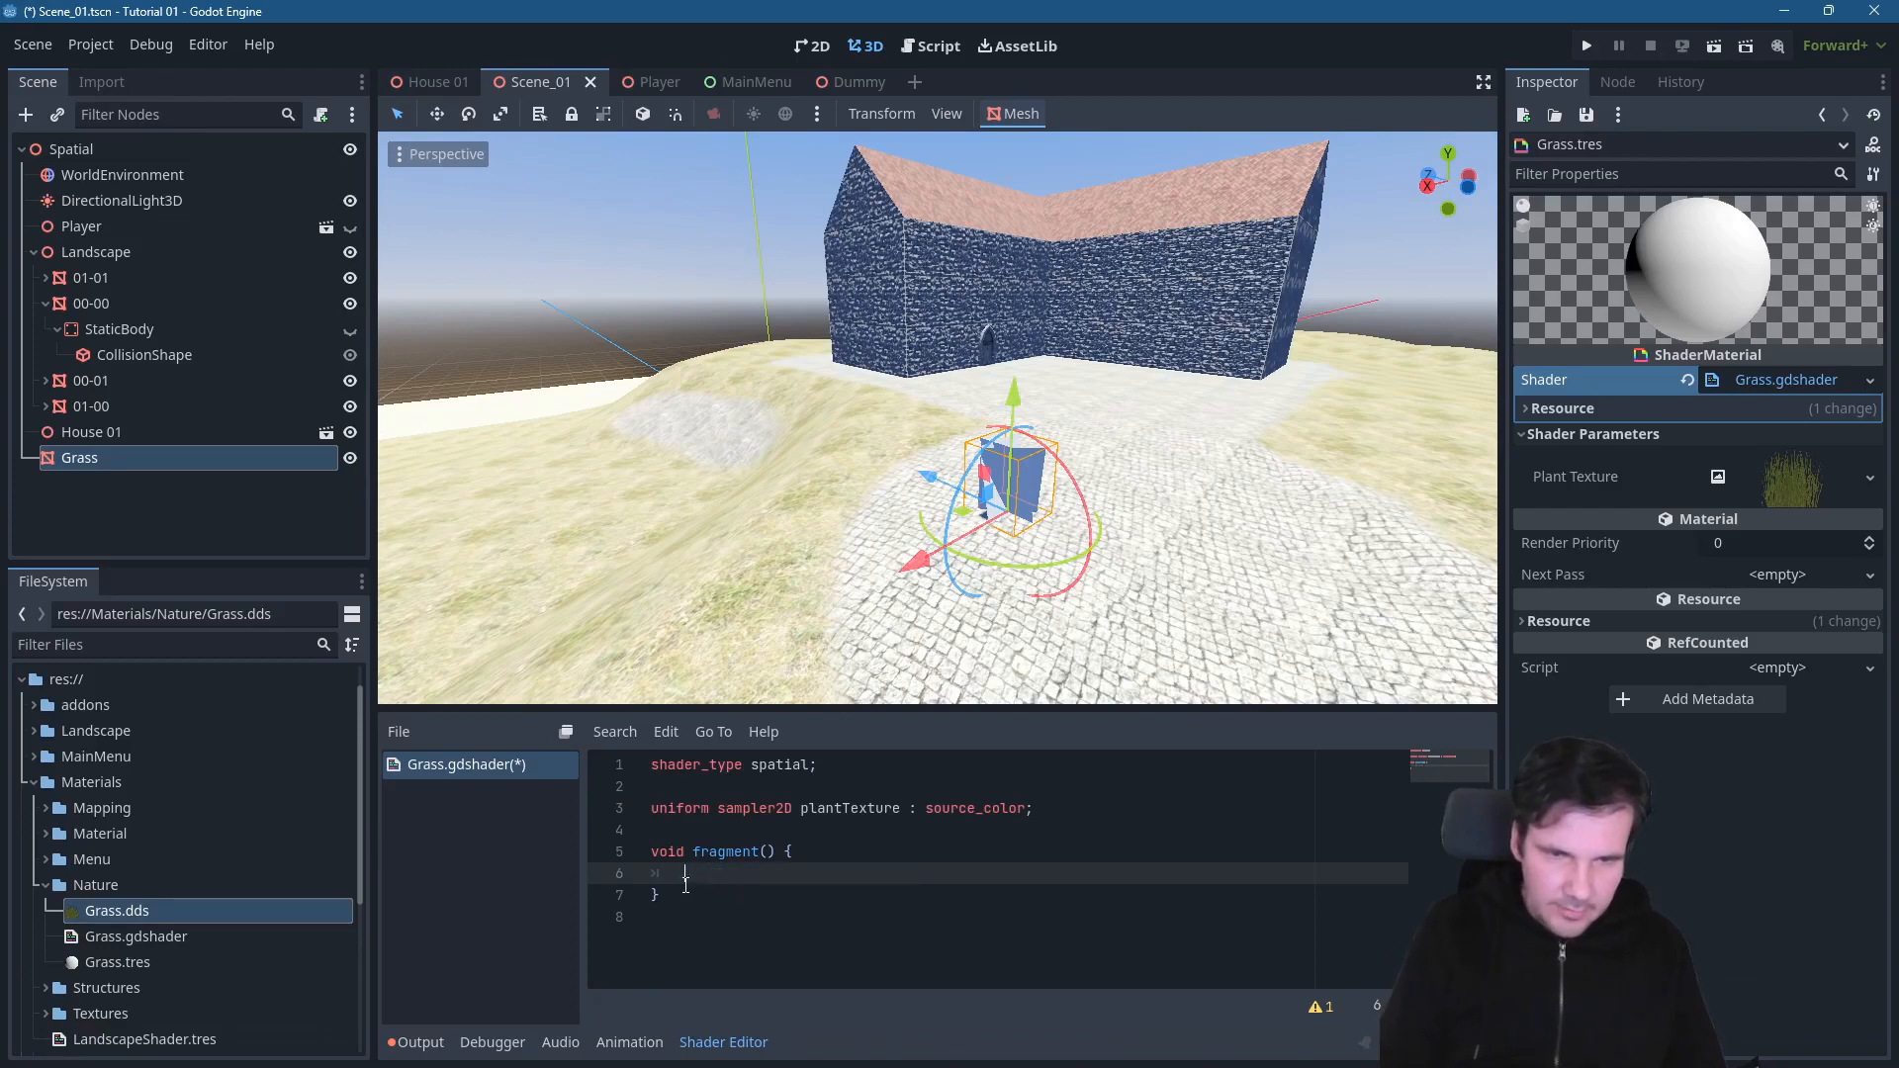
type("vec")
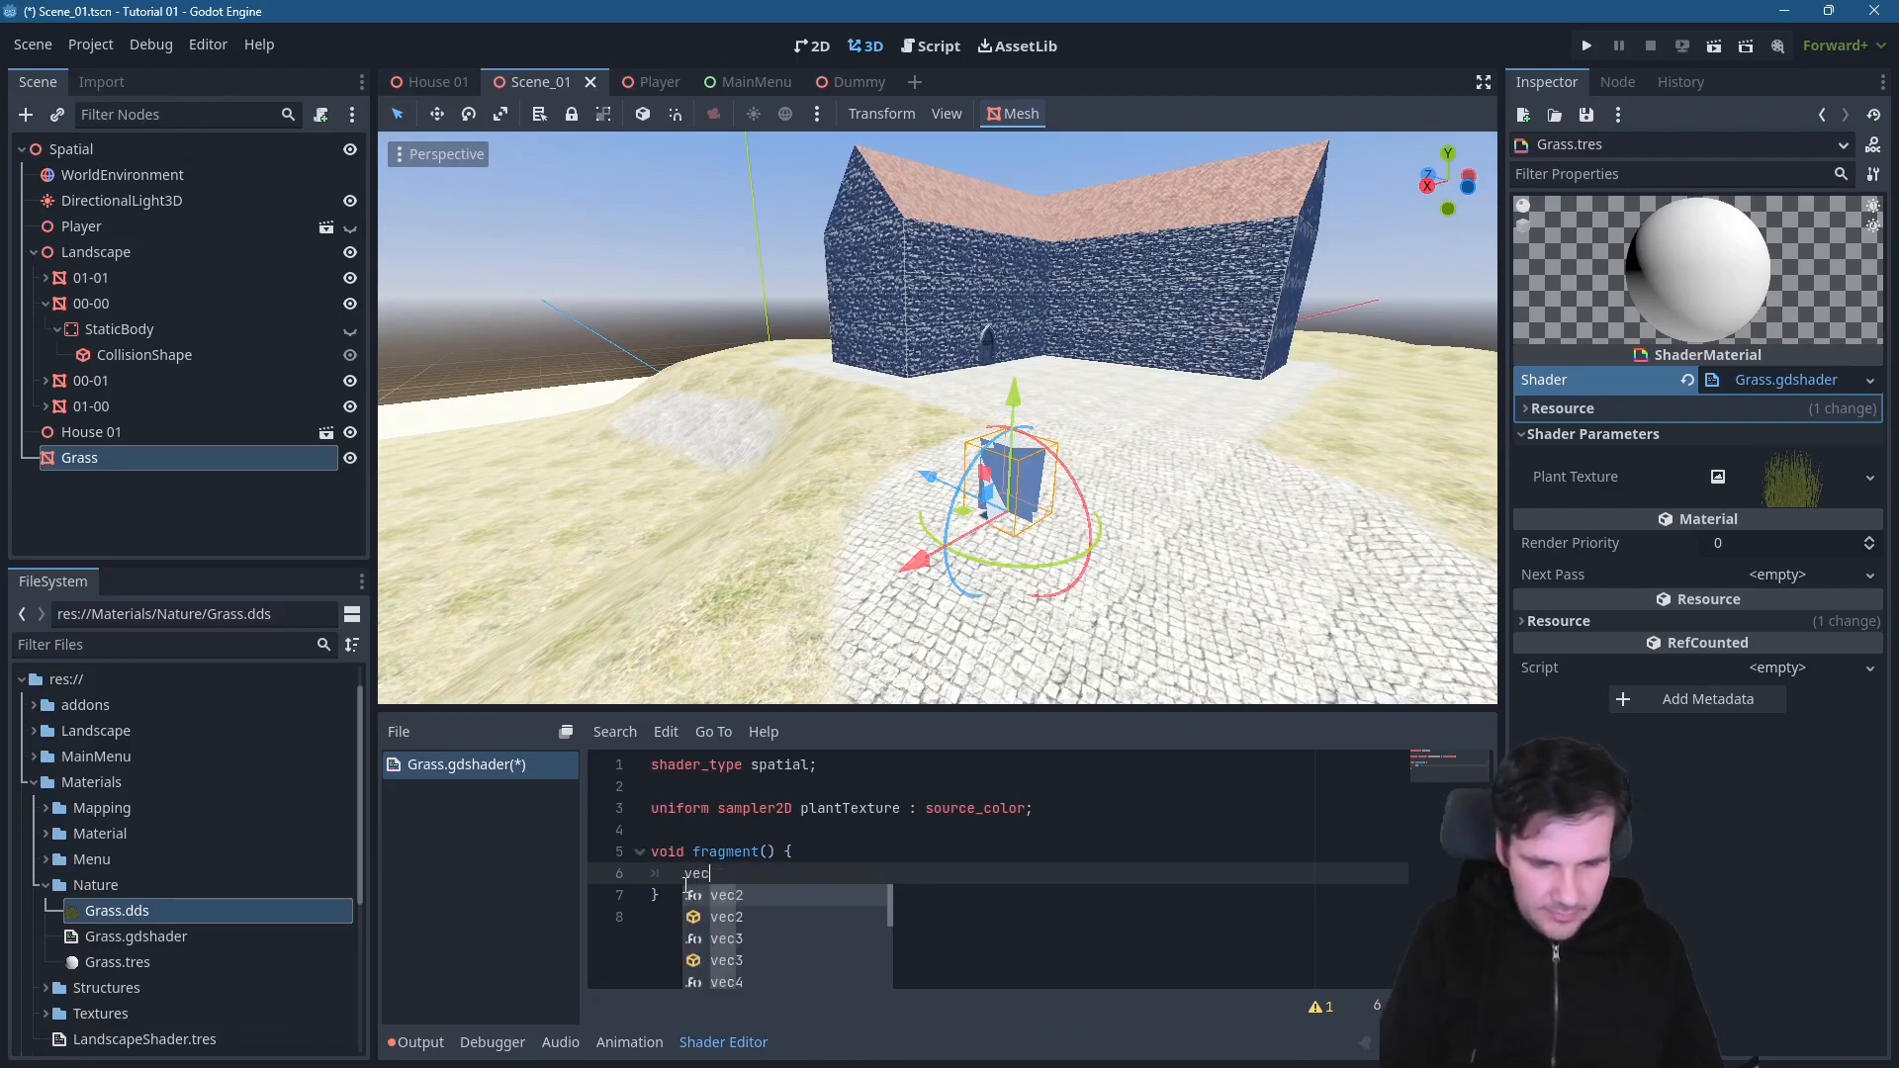
type("4 color")
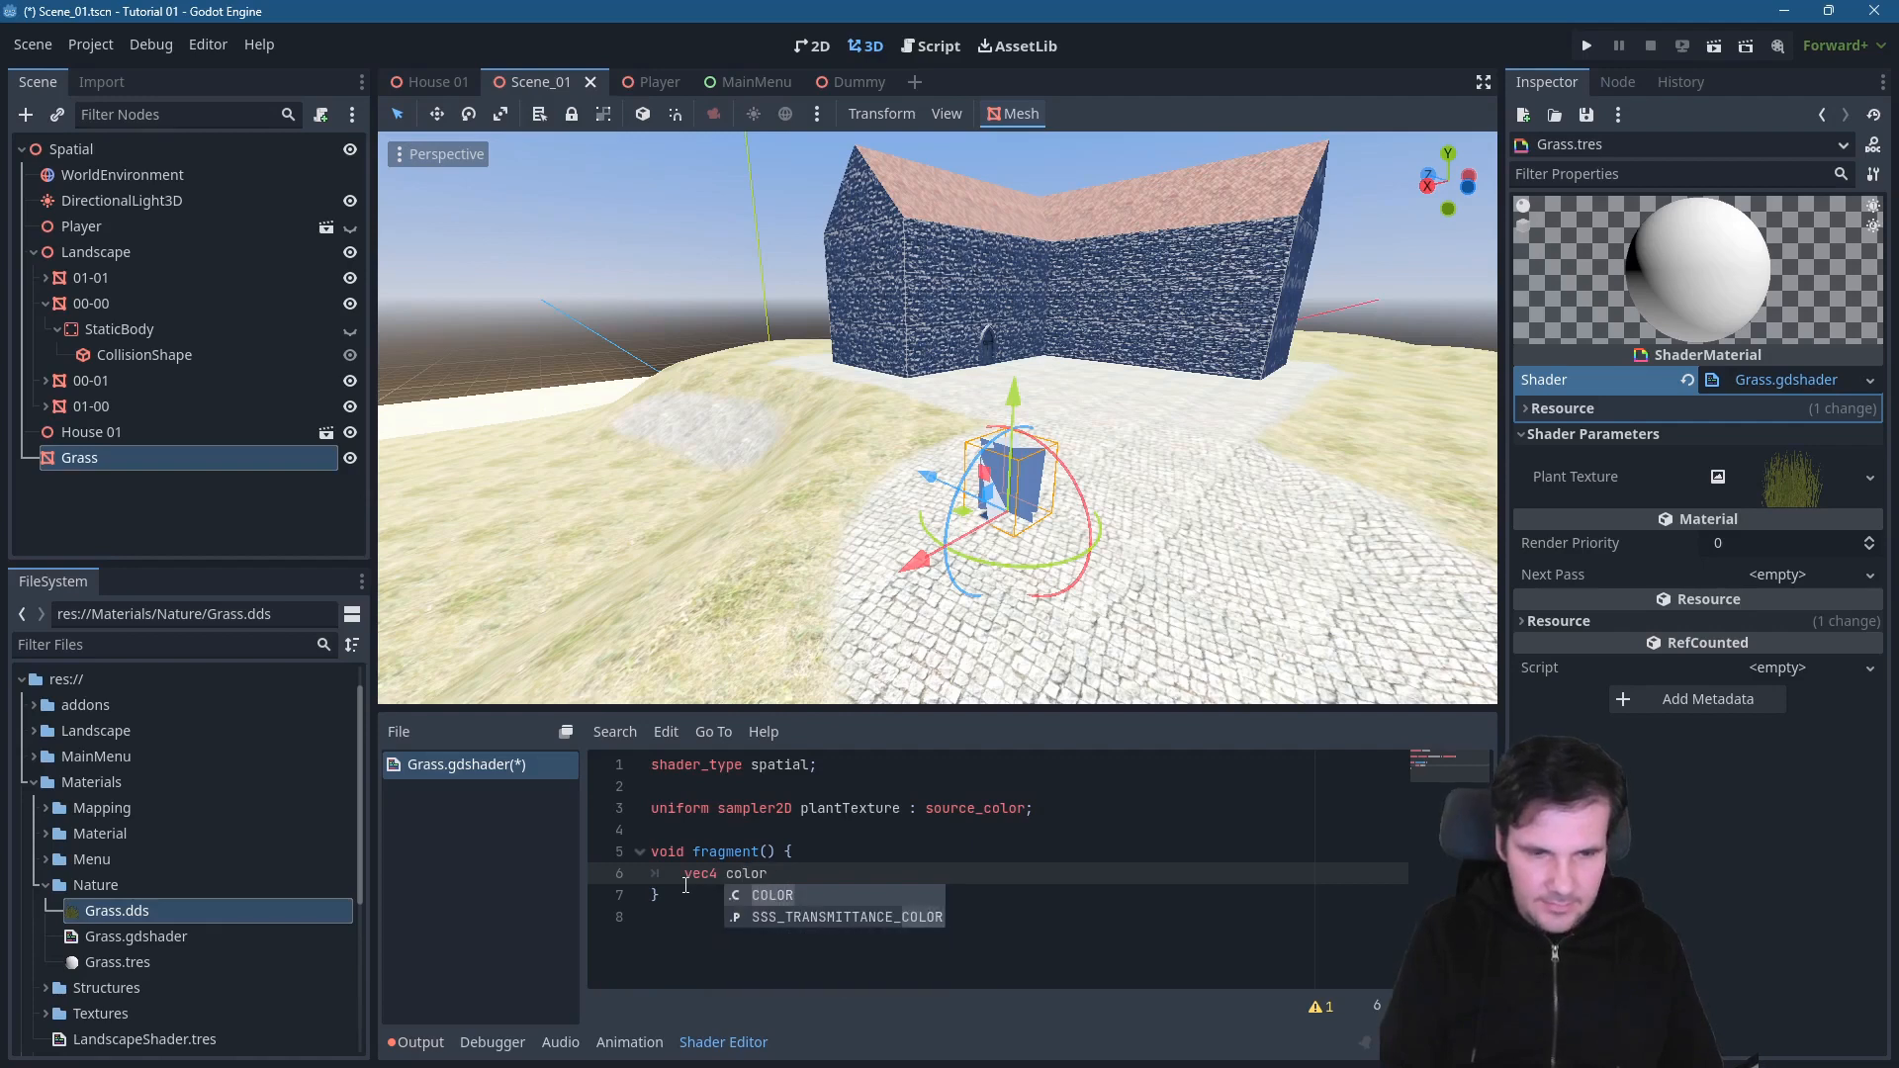
key("Escape")
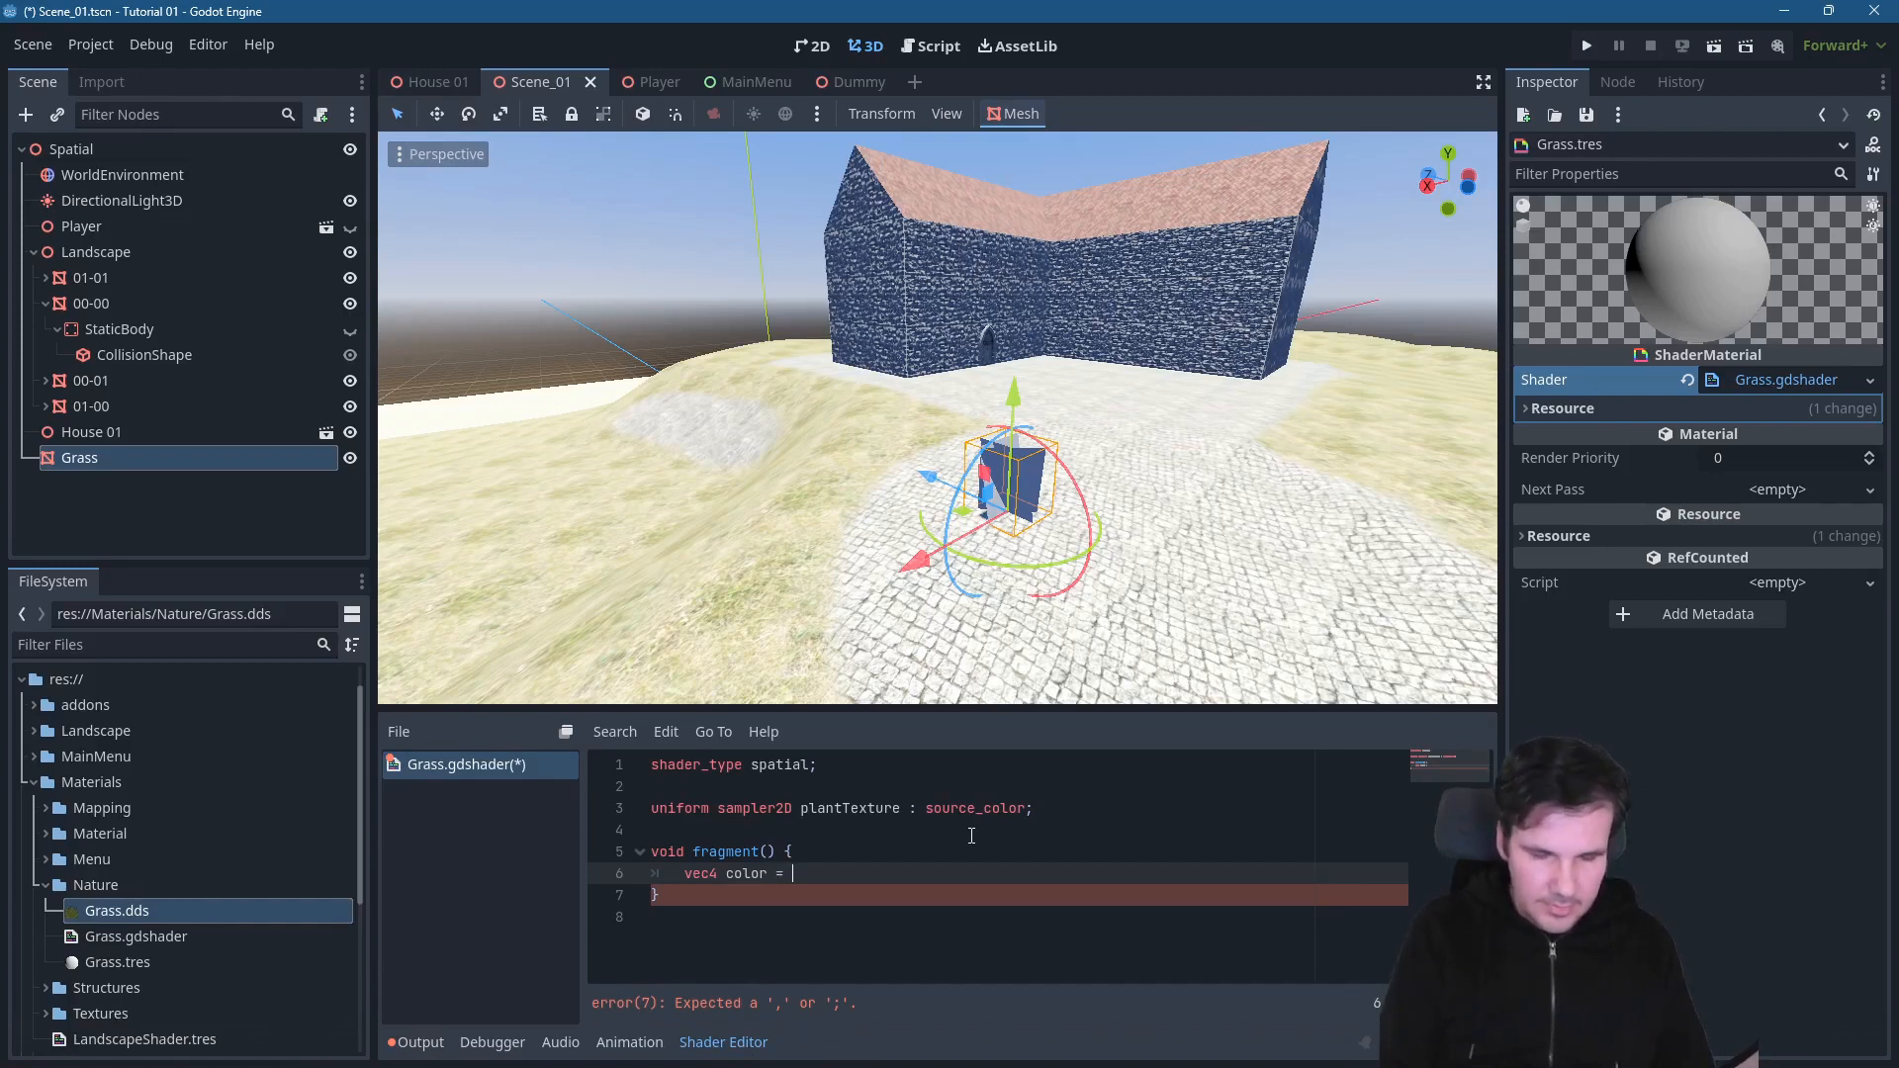
- Complete the color declaration by sampling the plant texture with "texture(plantTexture, UV).rgba;"
type("texture")
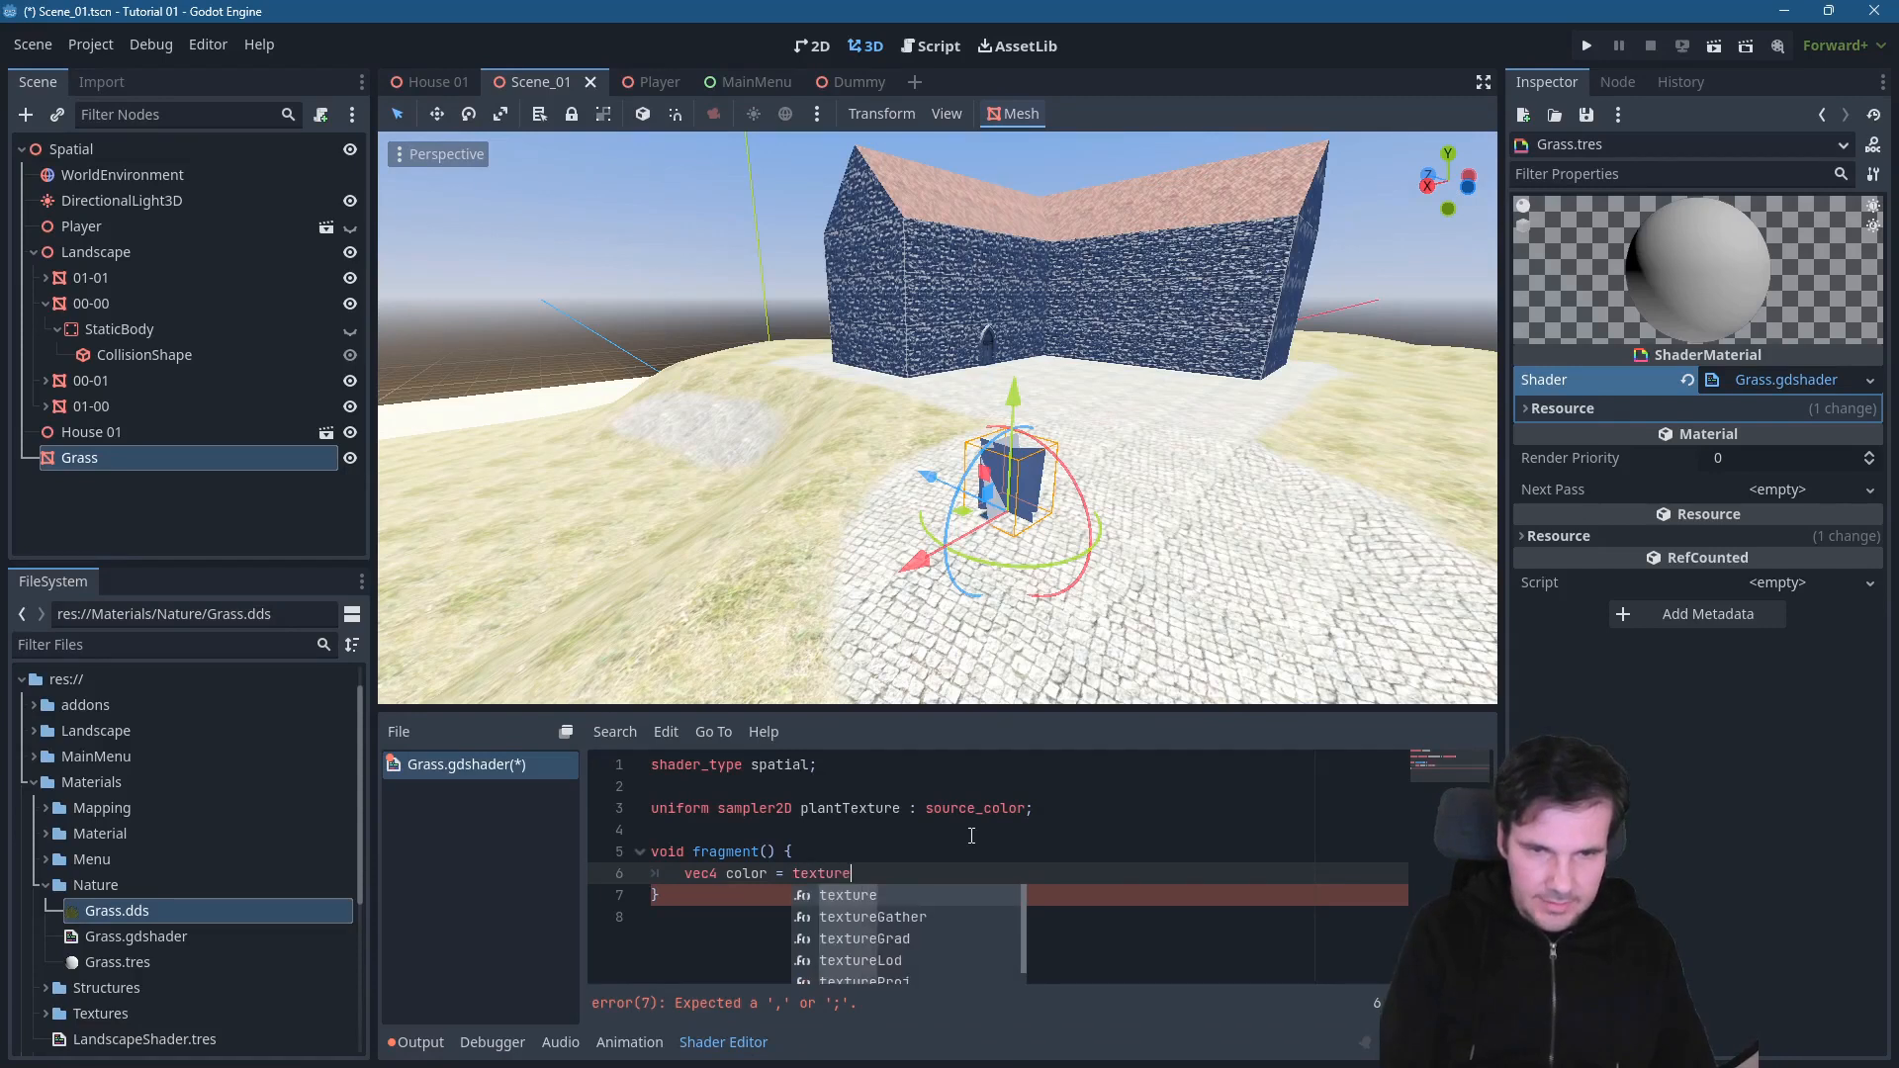
key("Return")
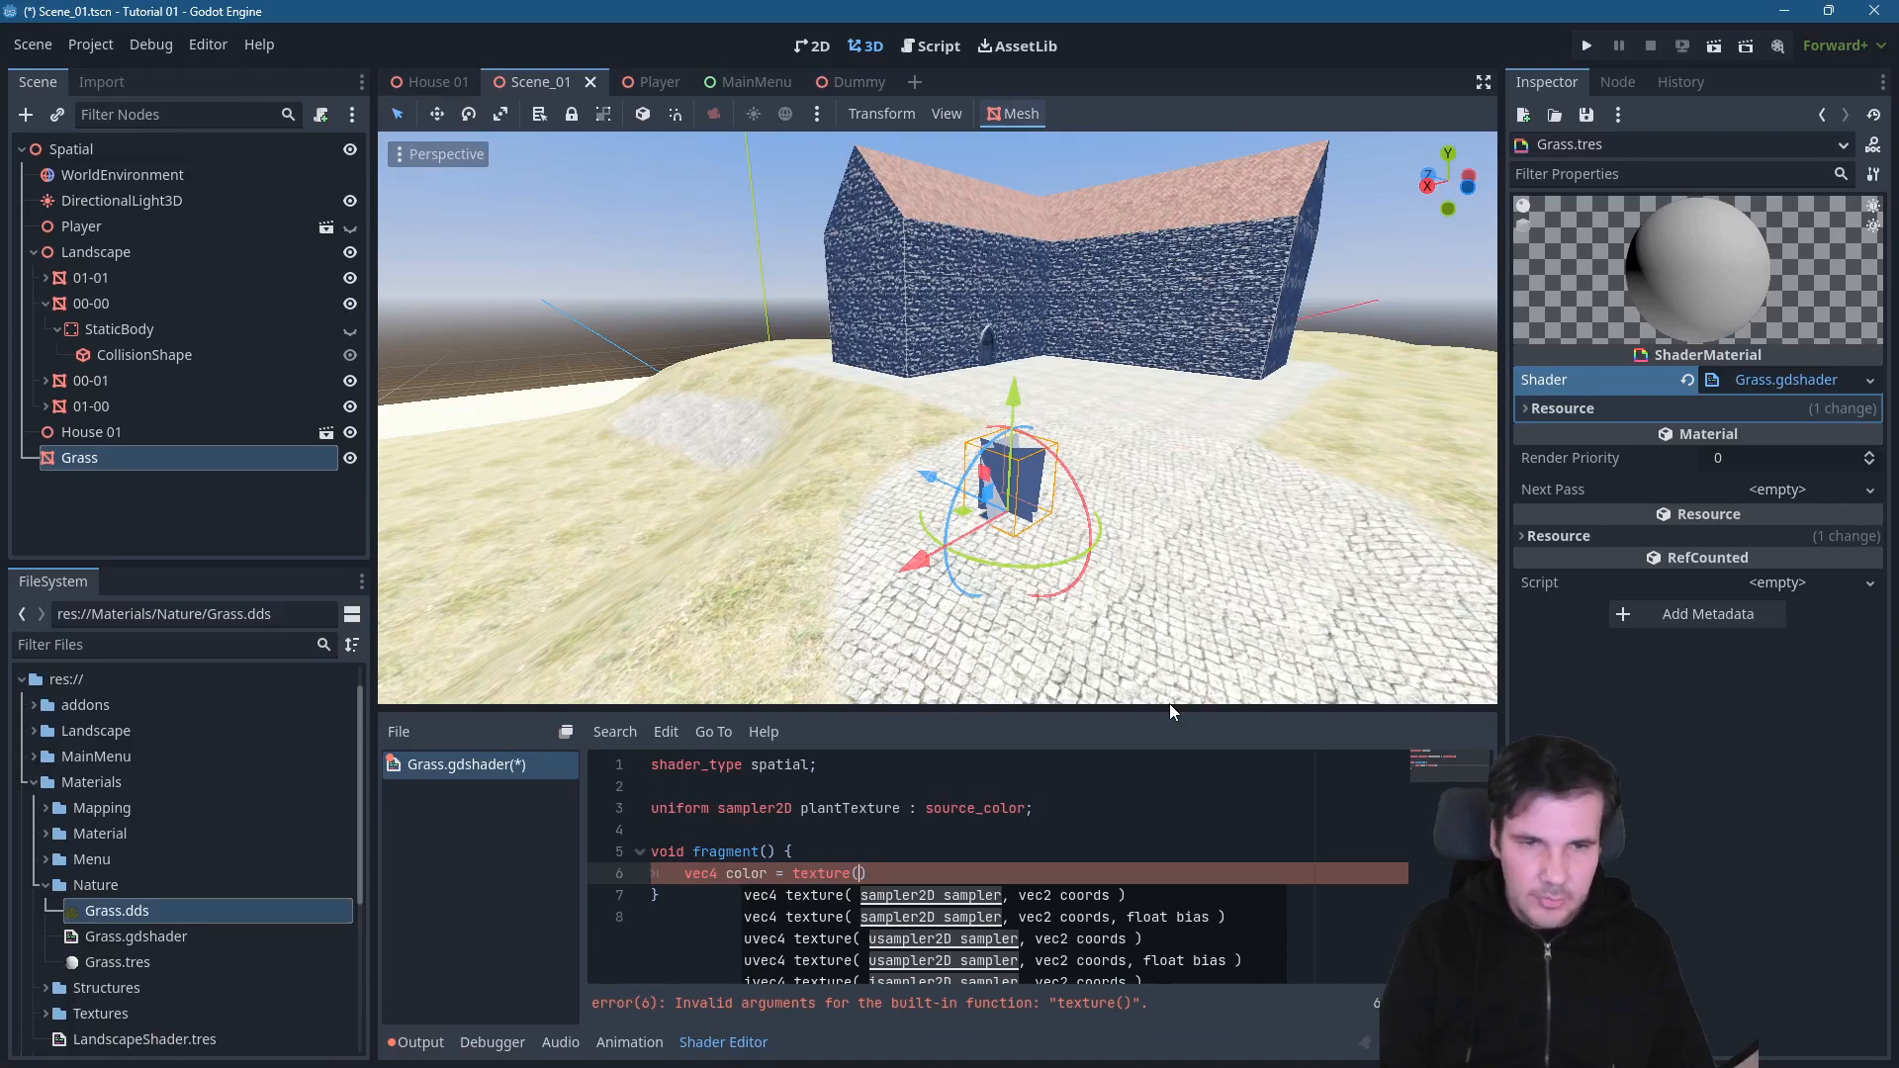
type("p")
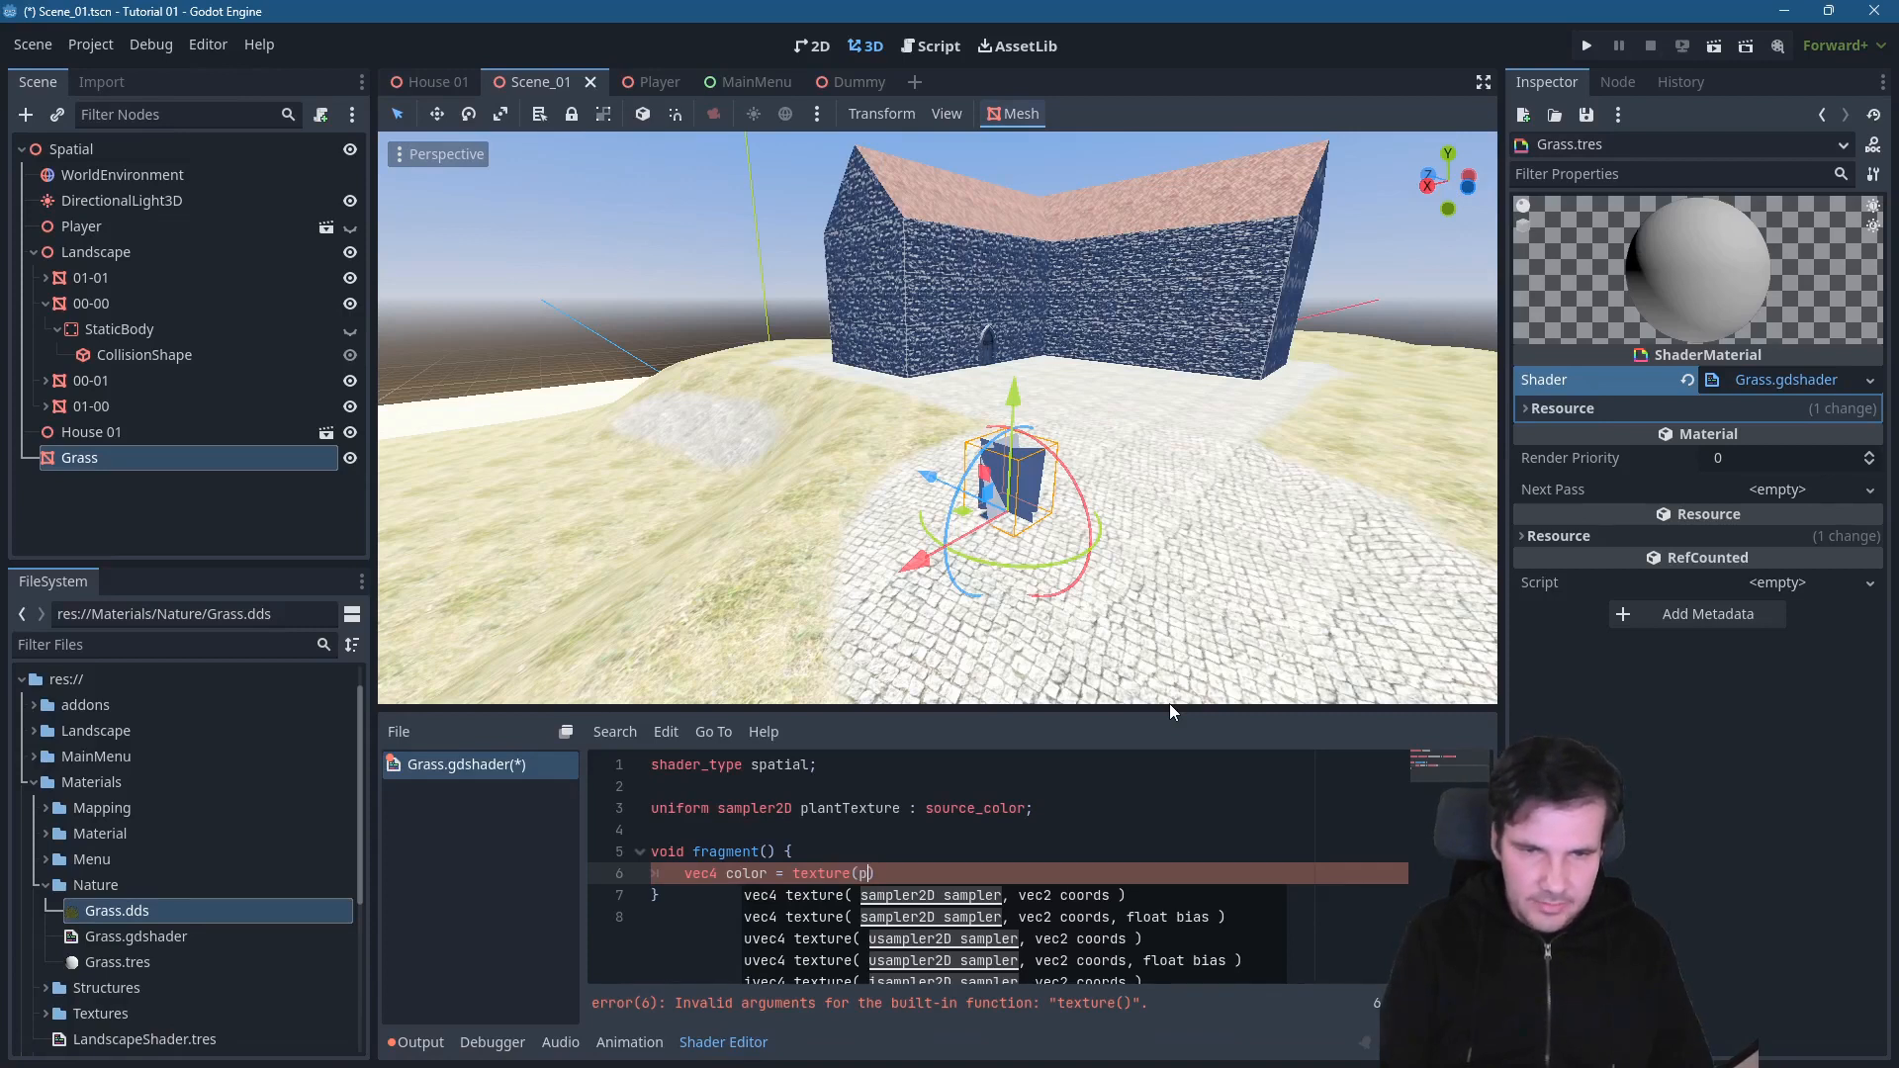
type("l")
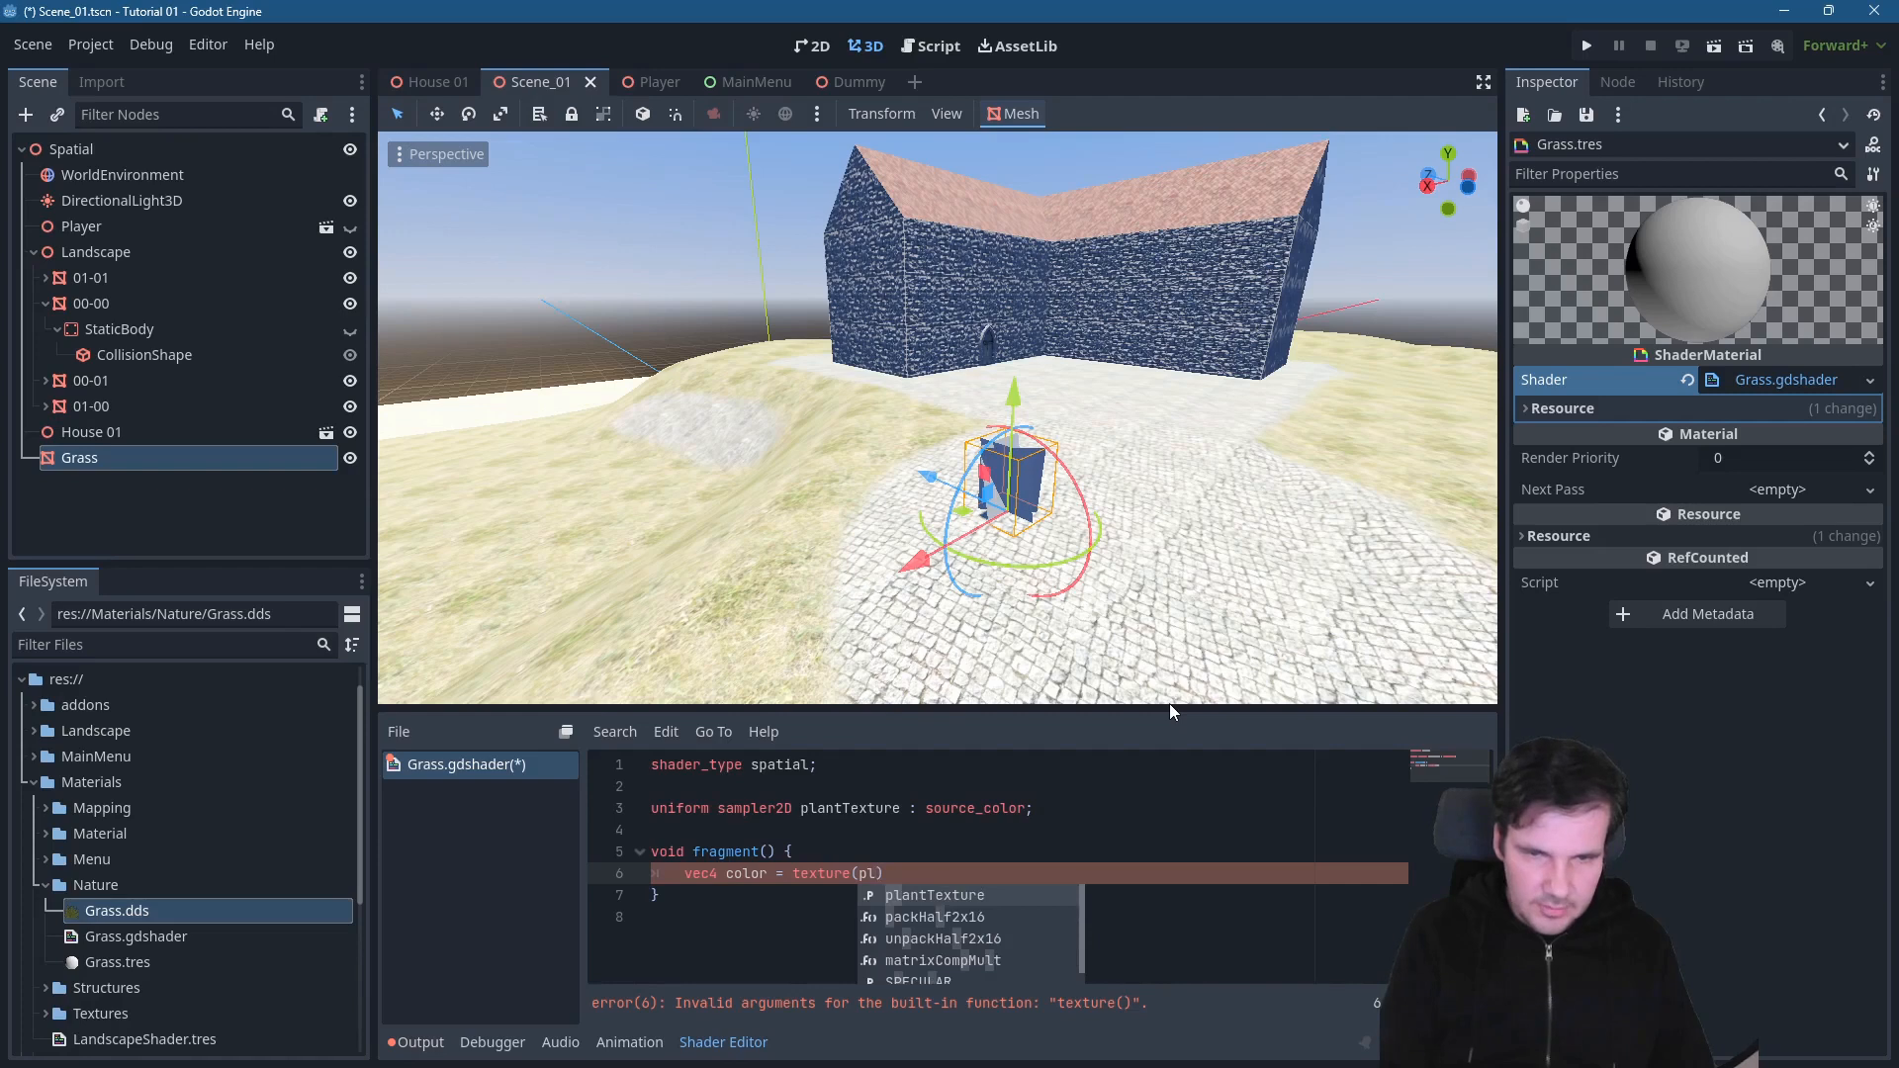
key("Return")
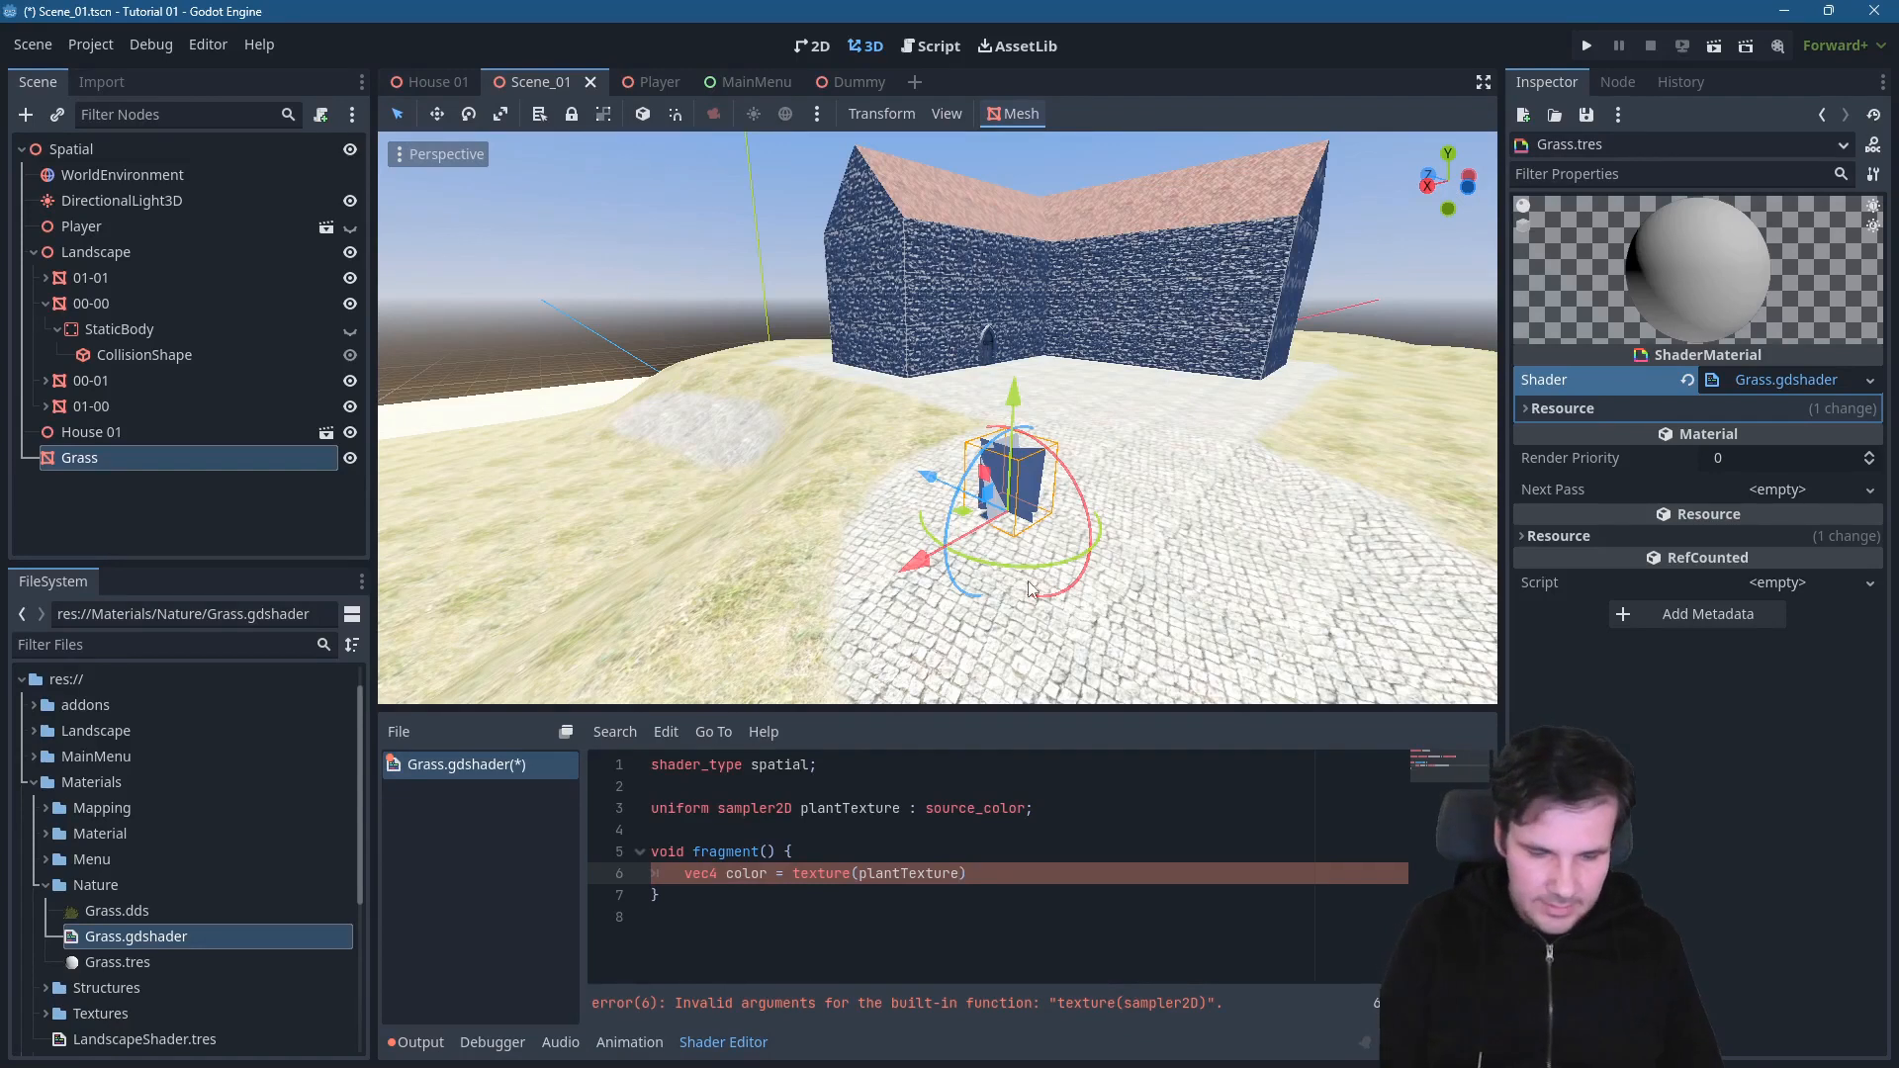
type(", ")
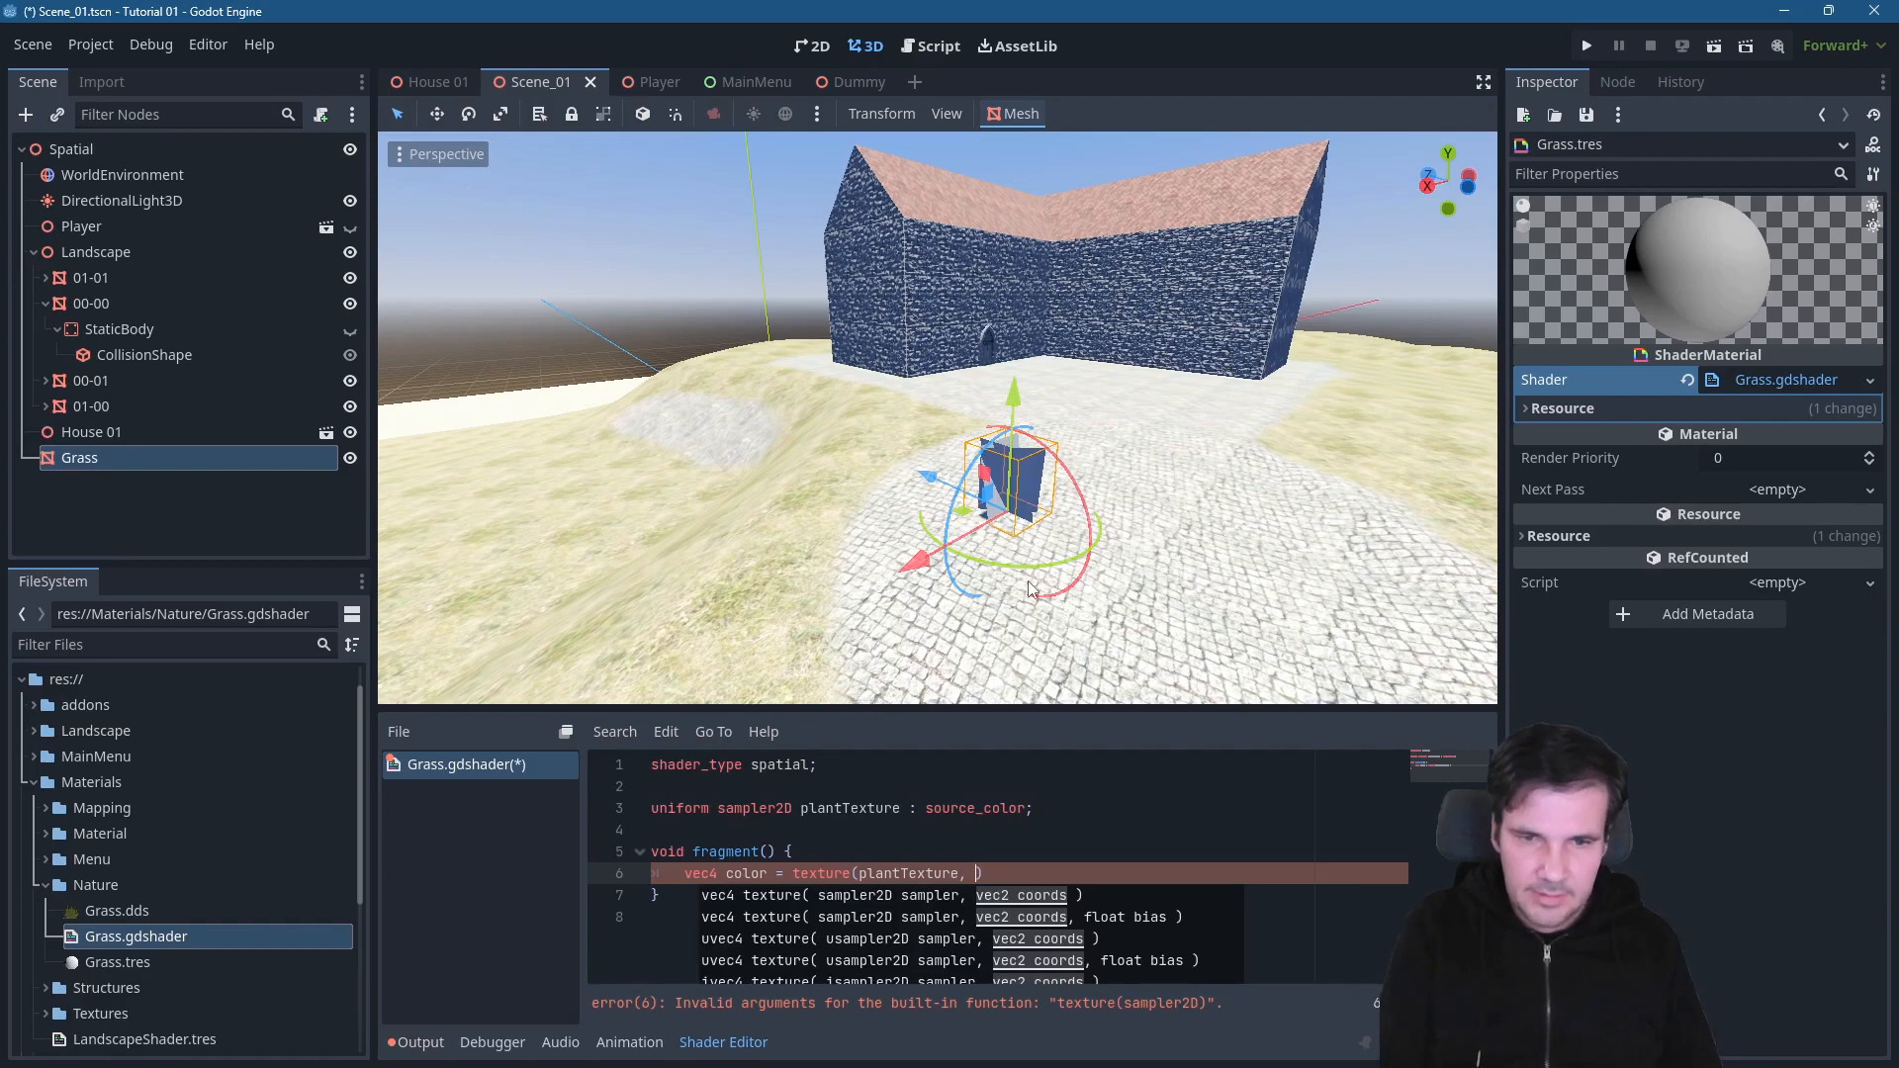
type("UV")
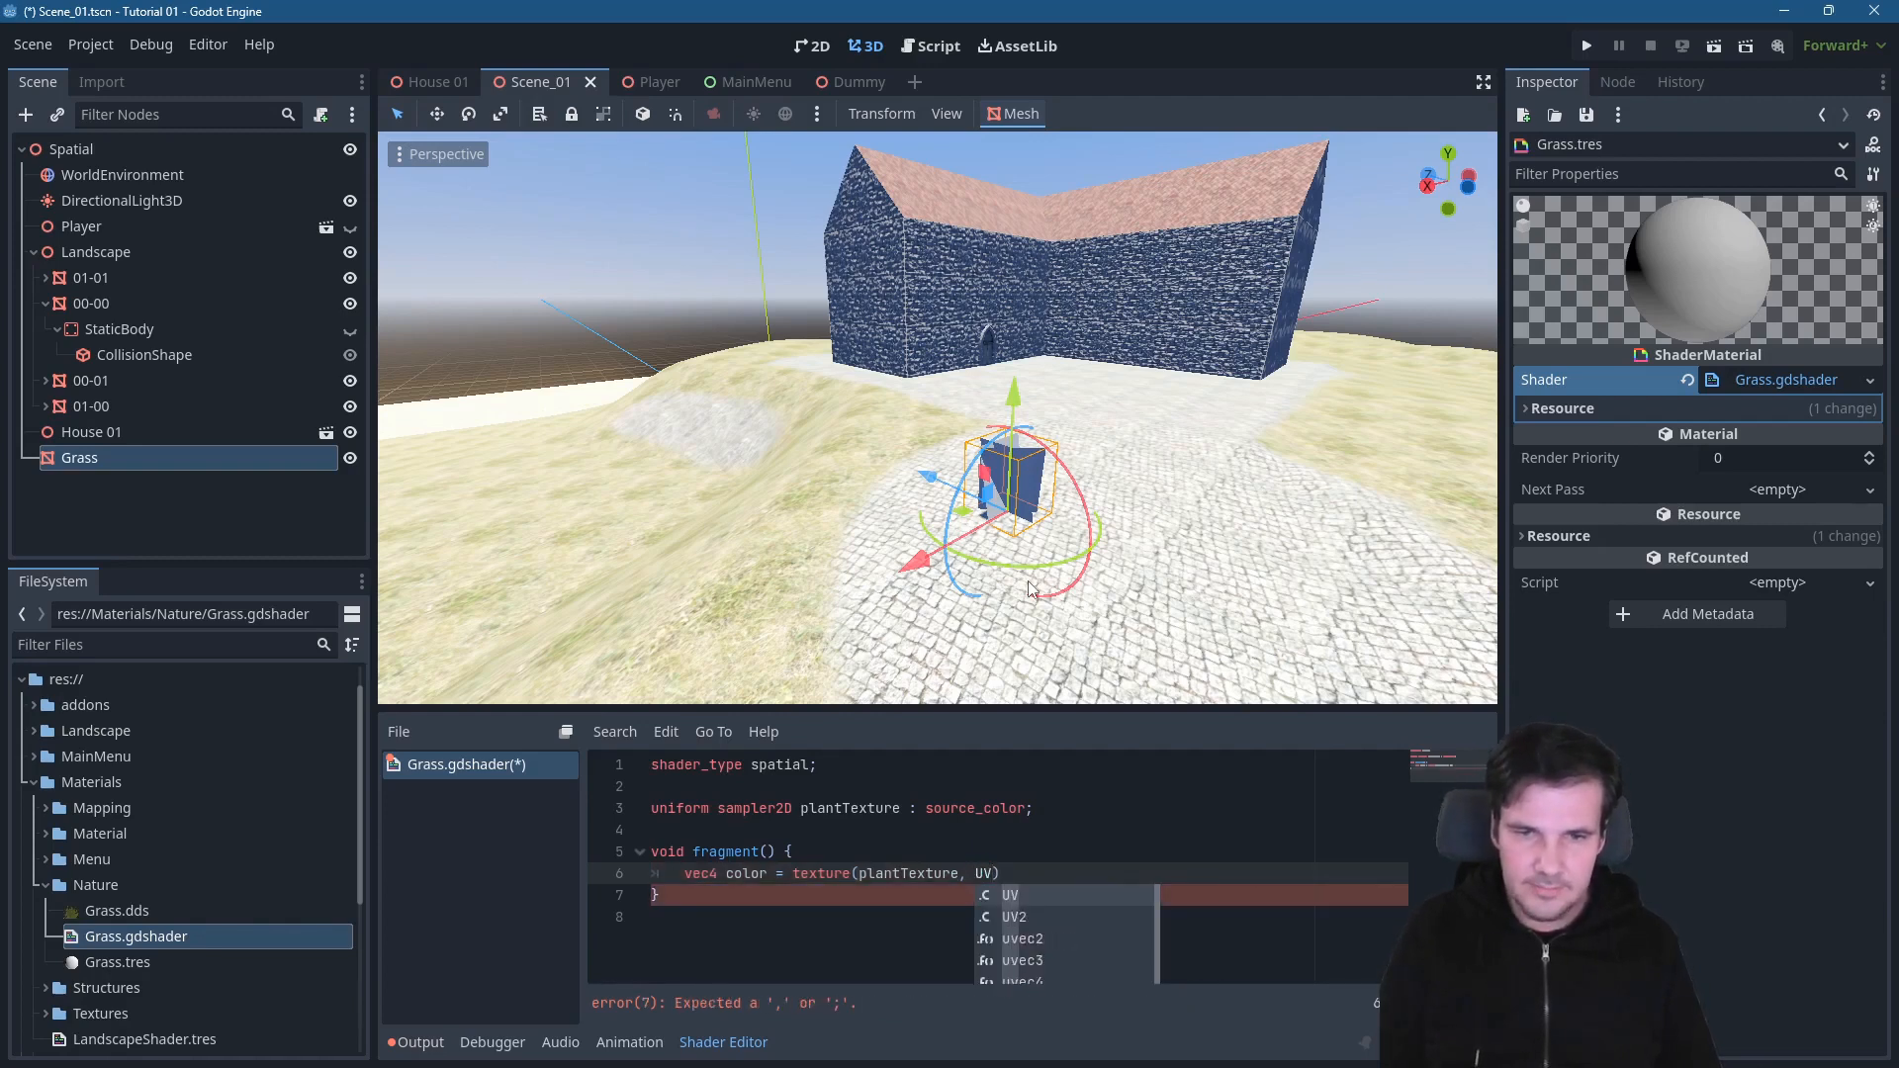
type(")")
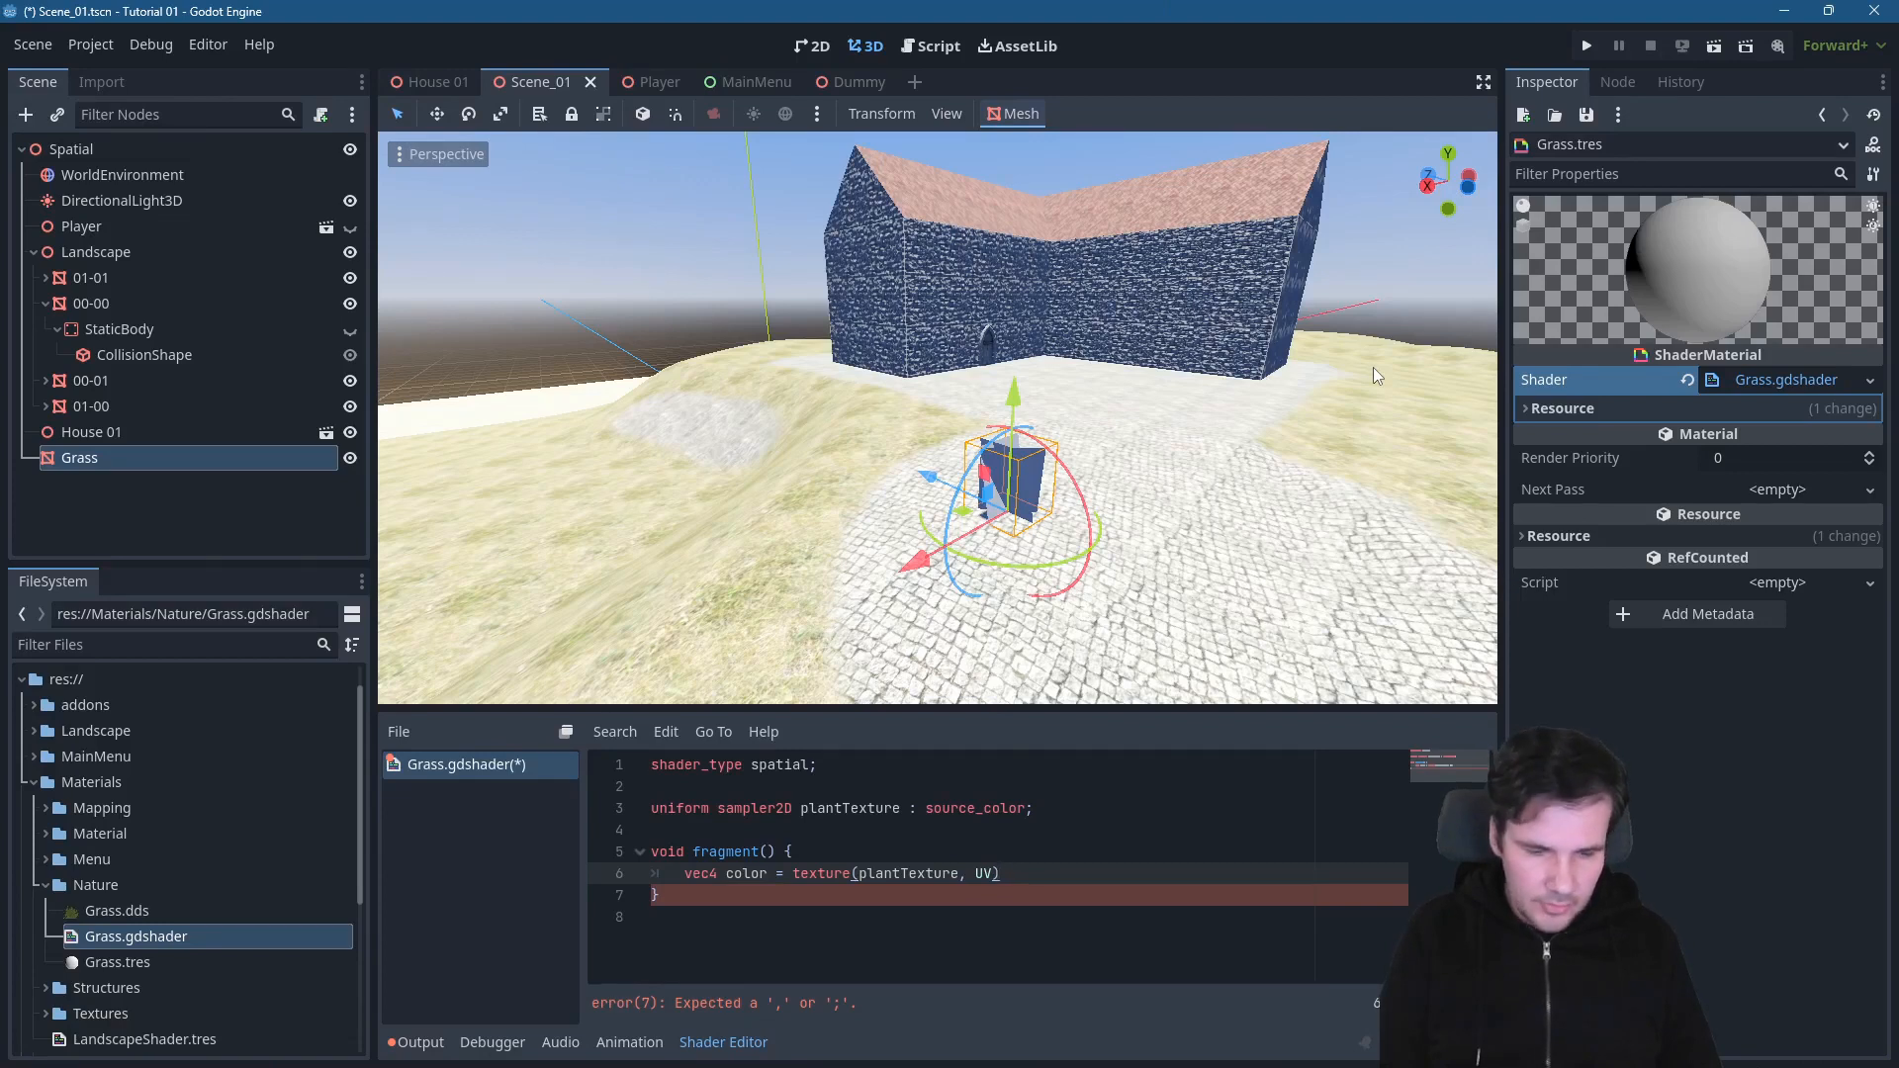
type(".rgba;")
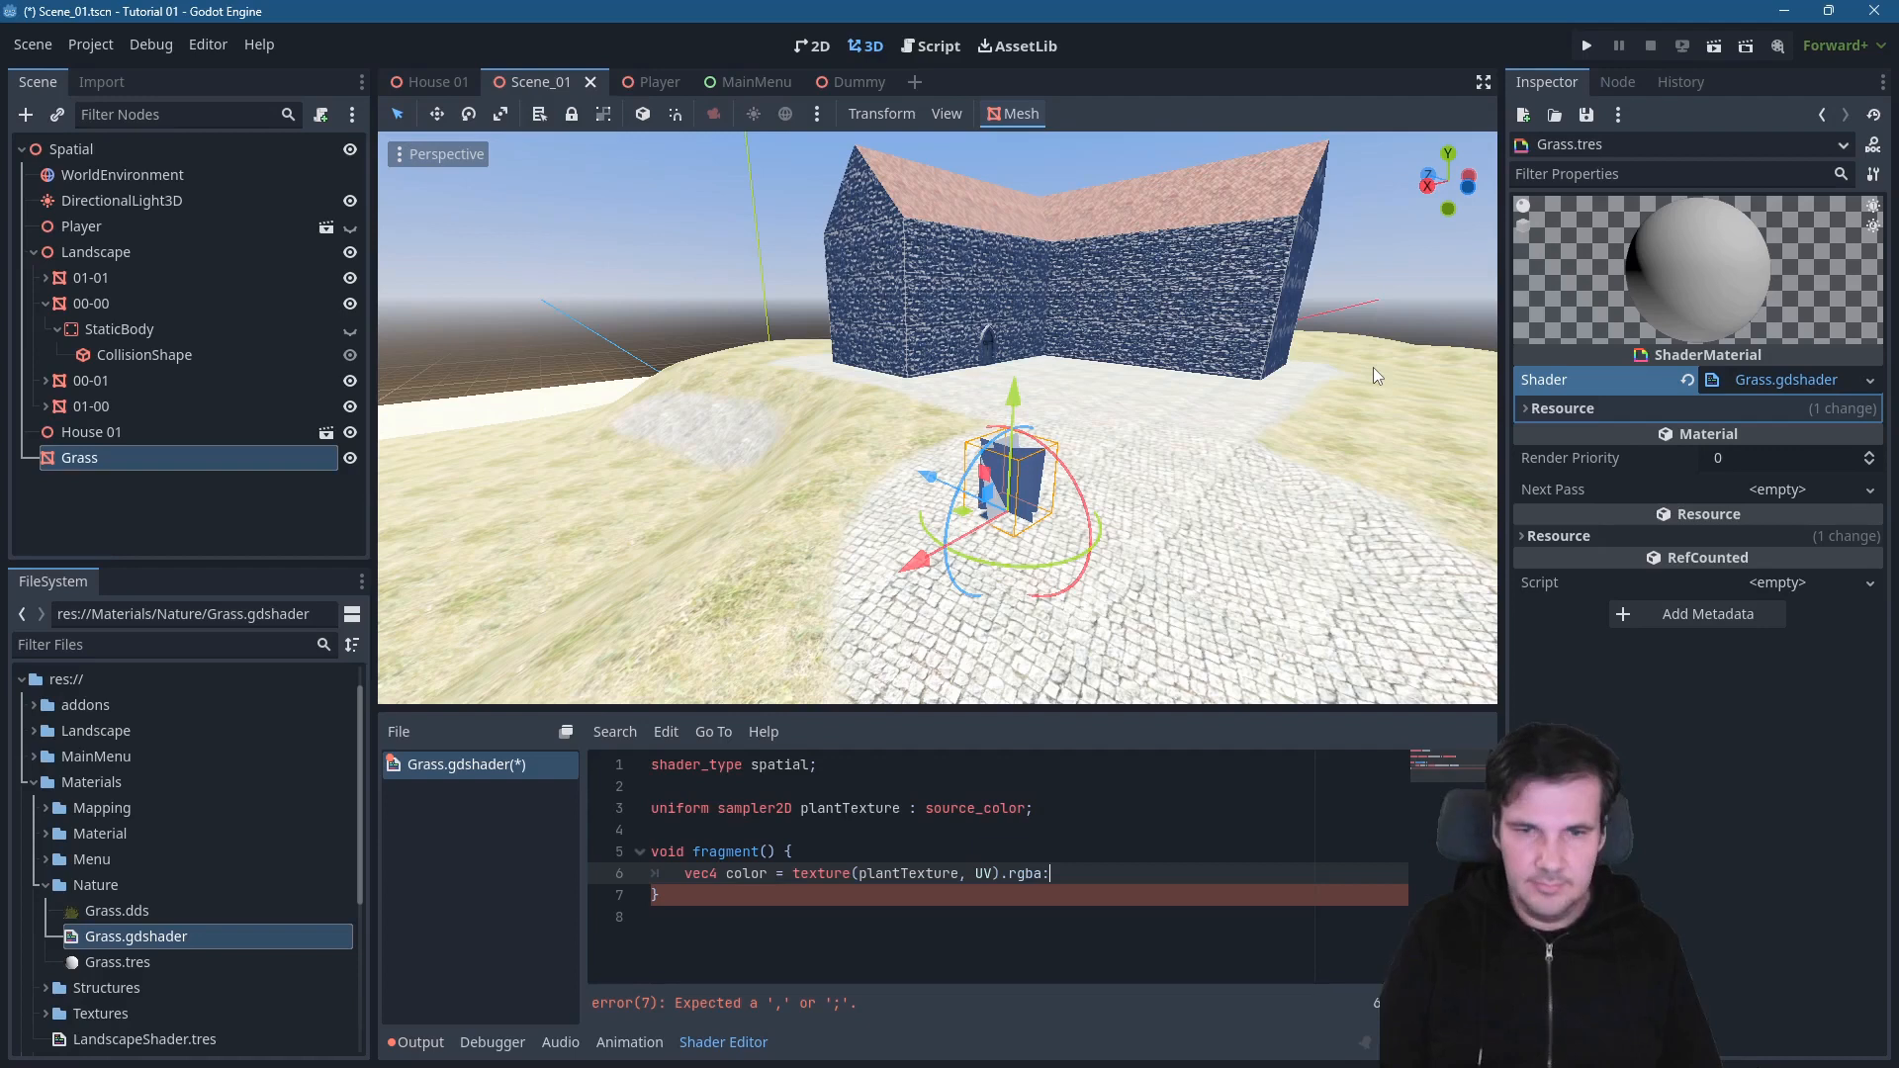
key("BackSpace")
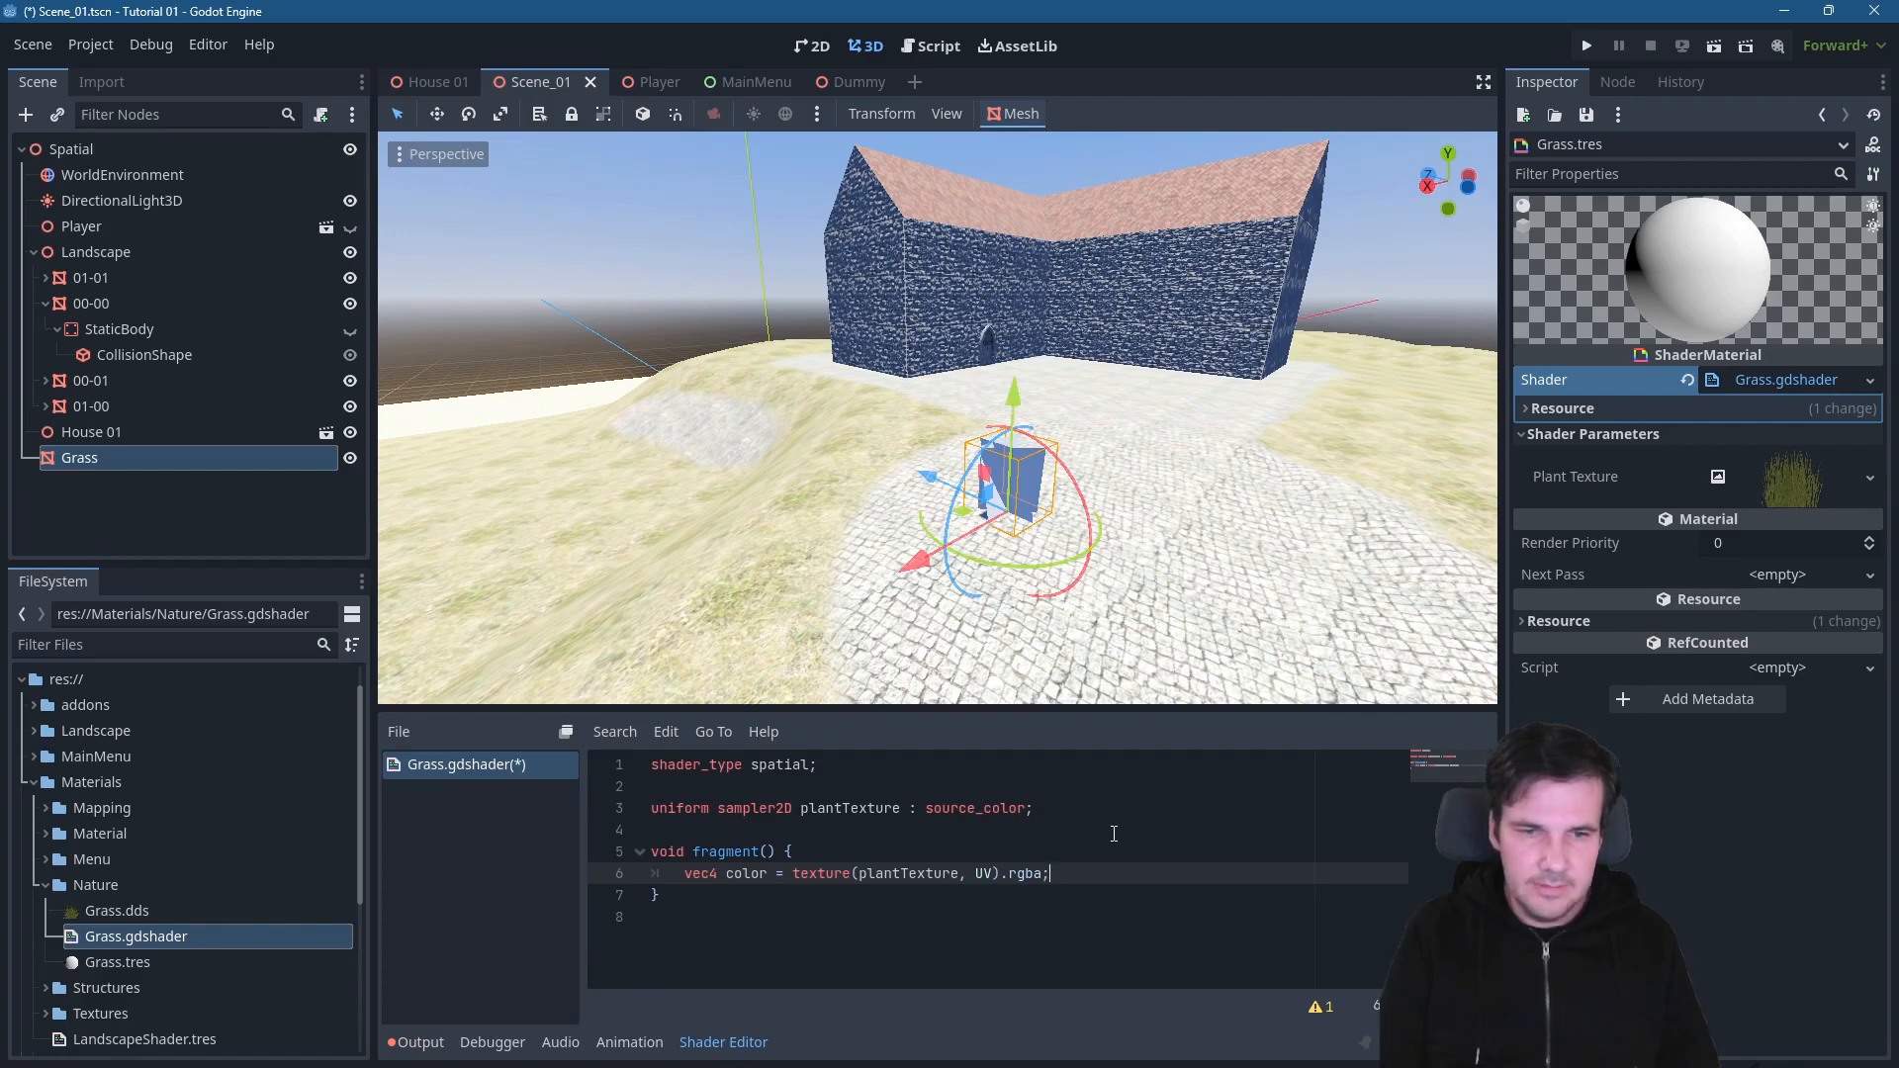
- Add the line "ALBEDO = color.rgb;" below the color declaration in the fragment function
key("Return")
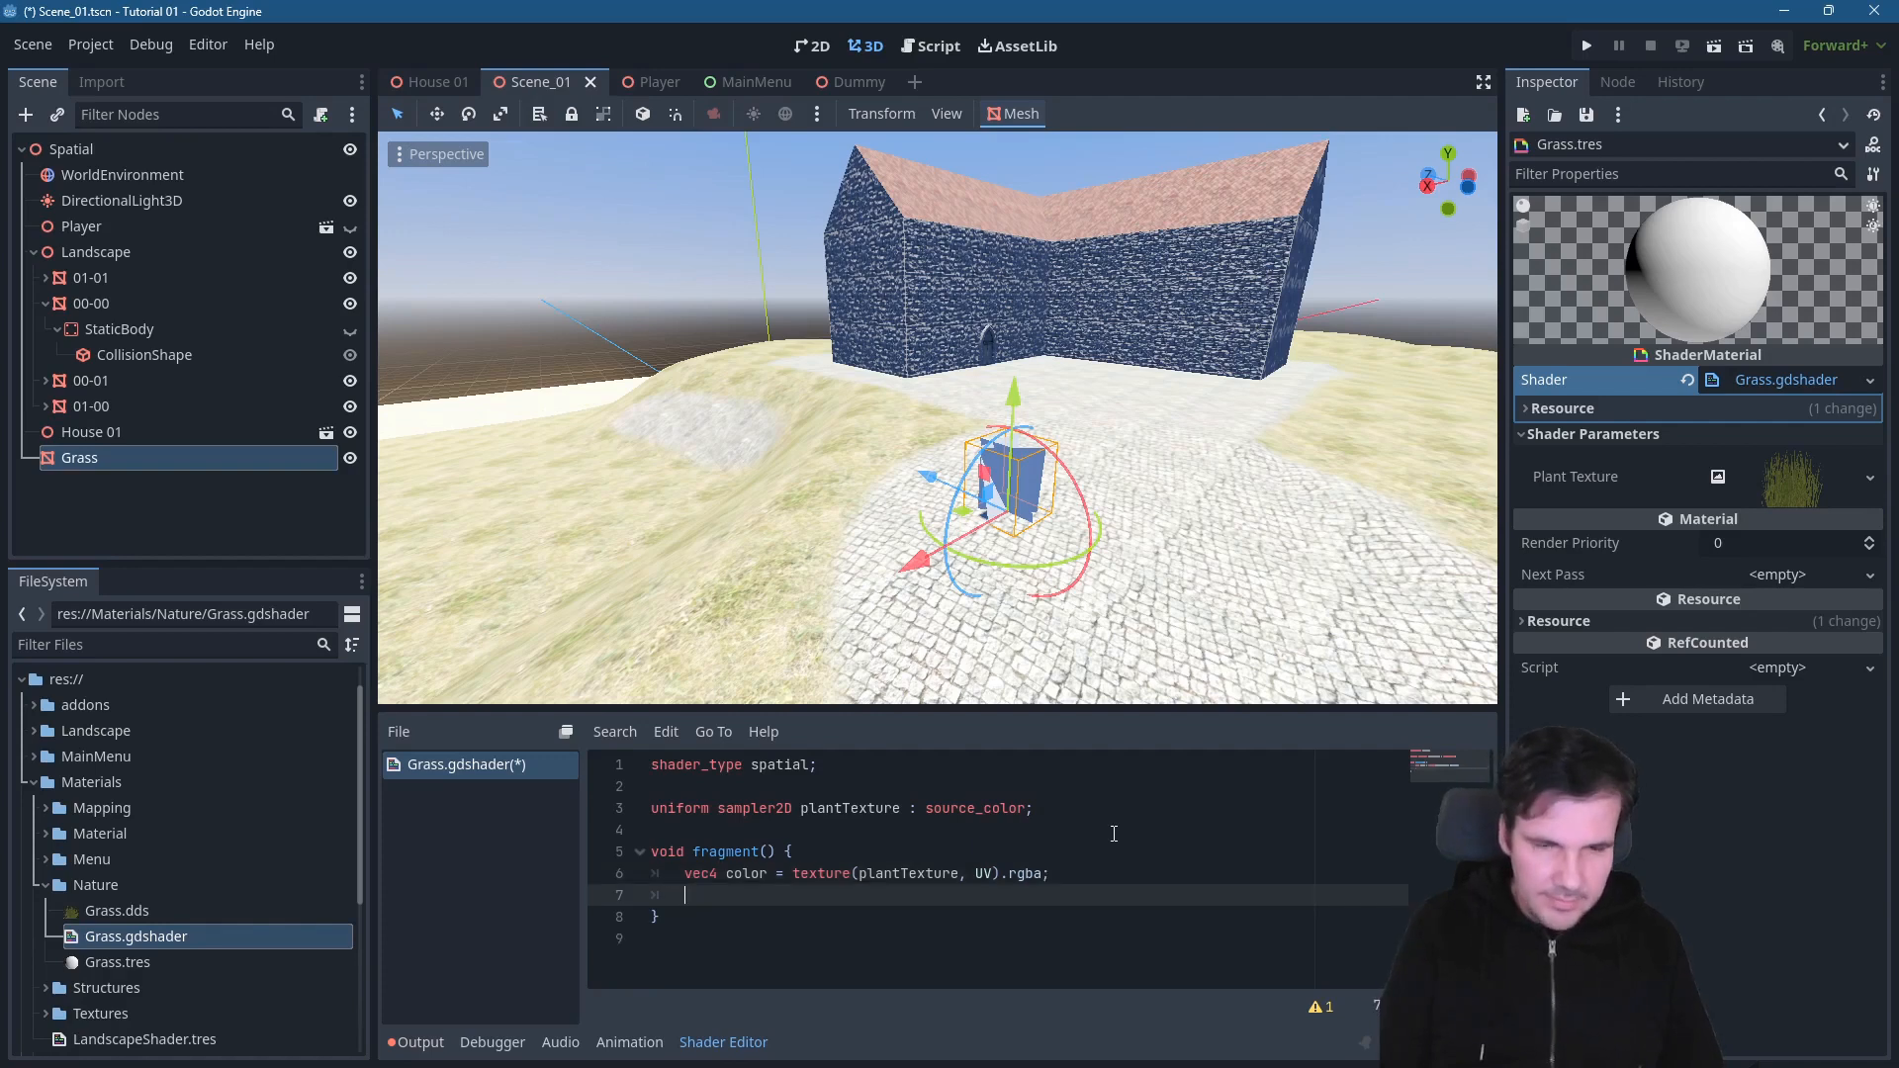
type("AL")
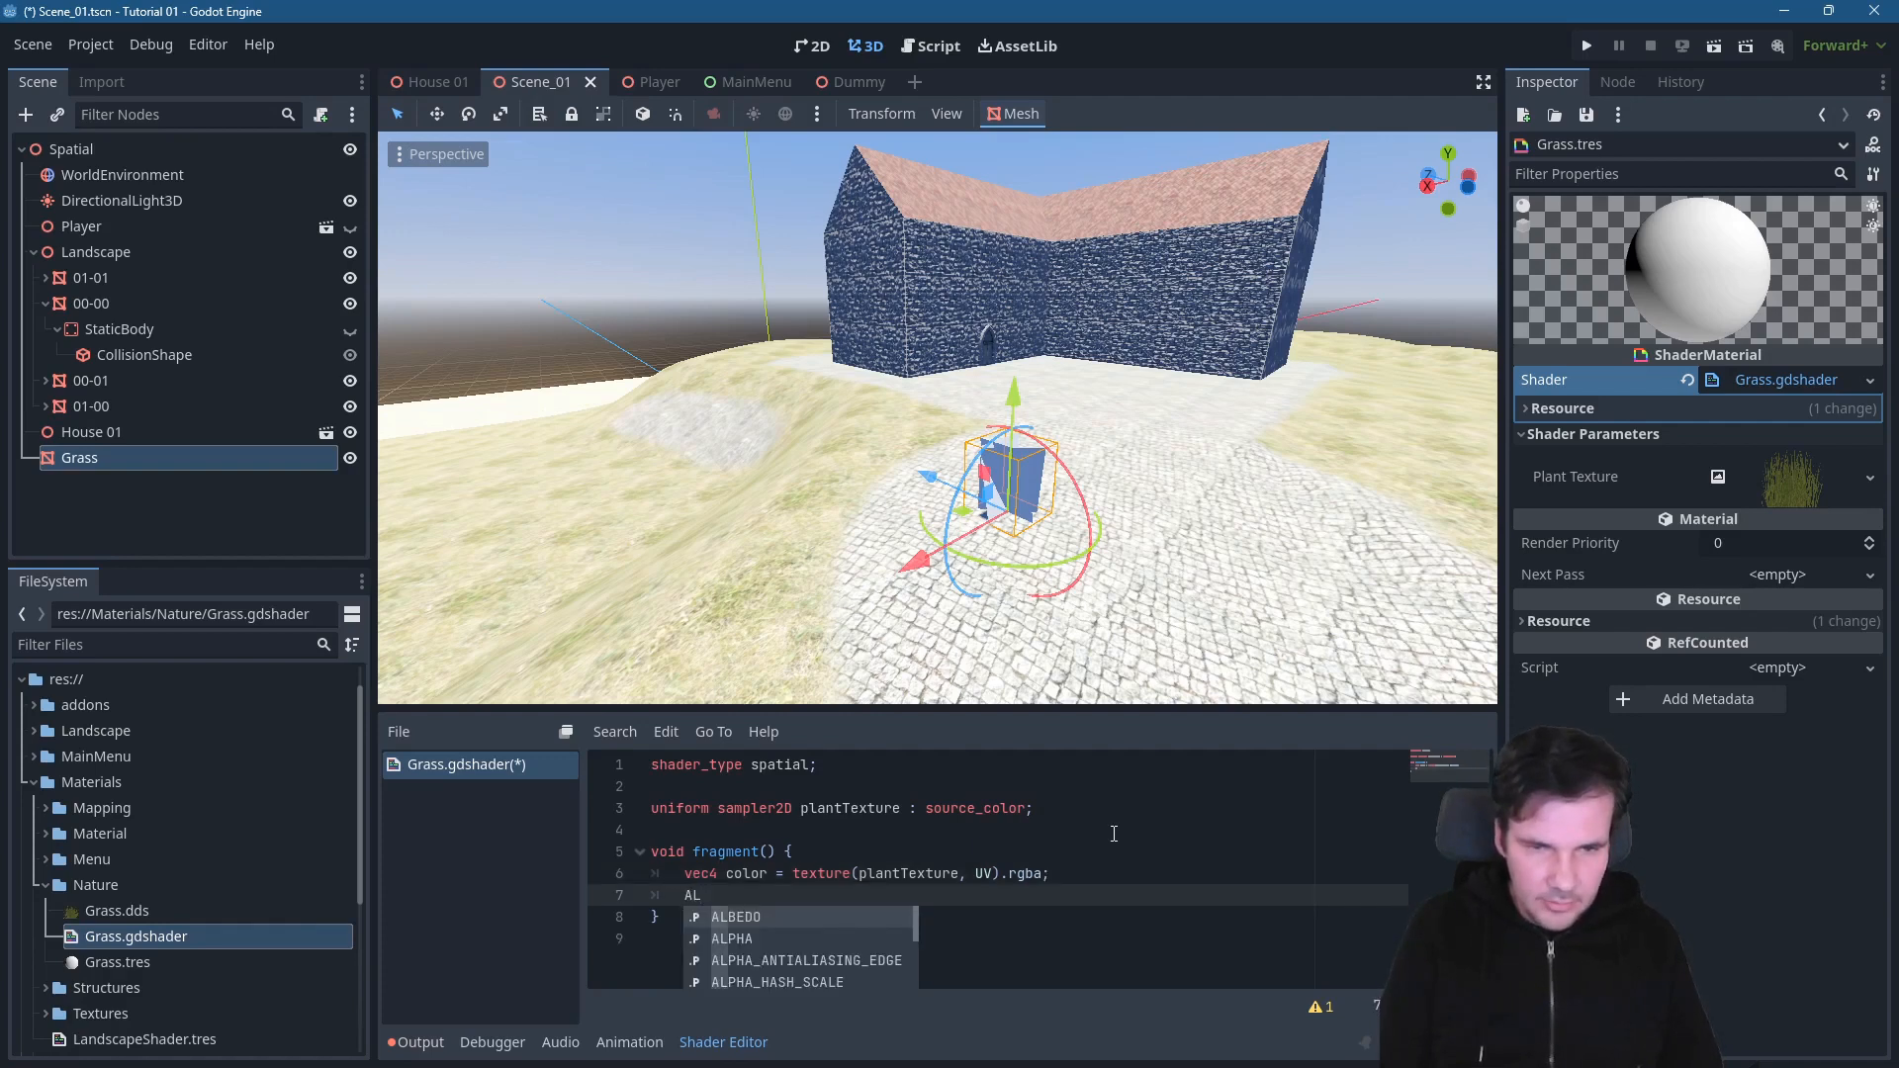
key("Return")
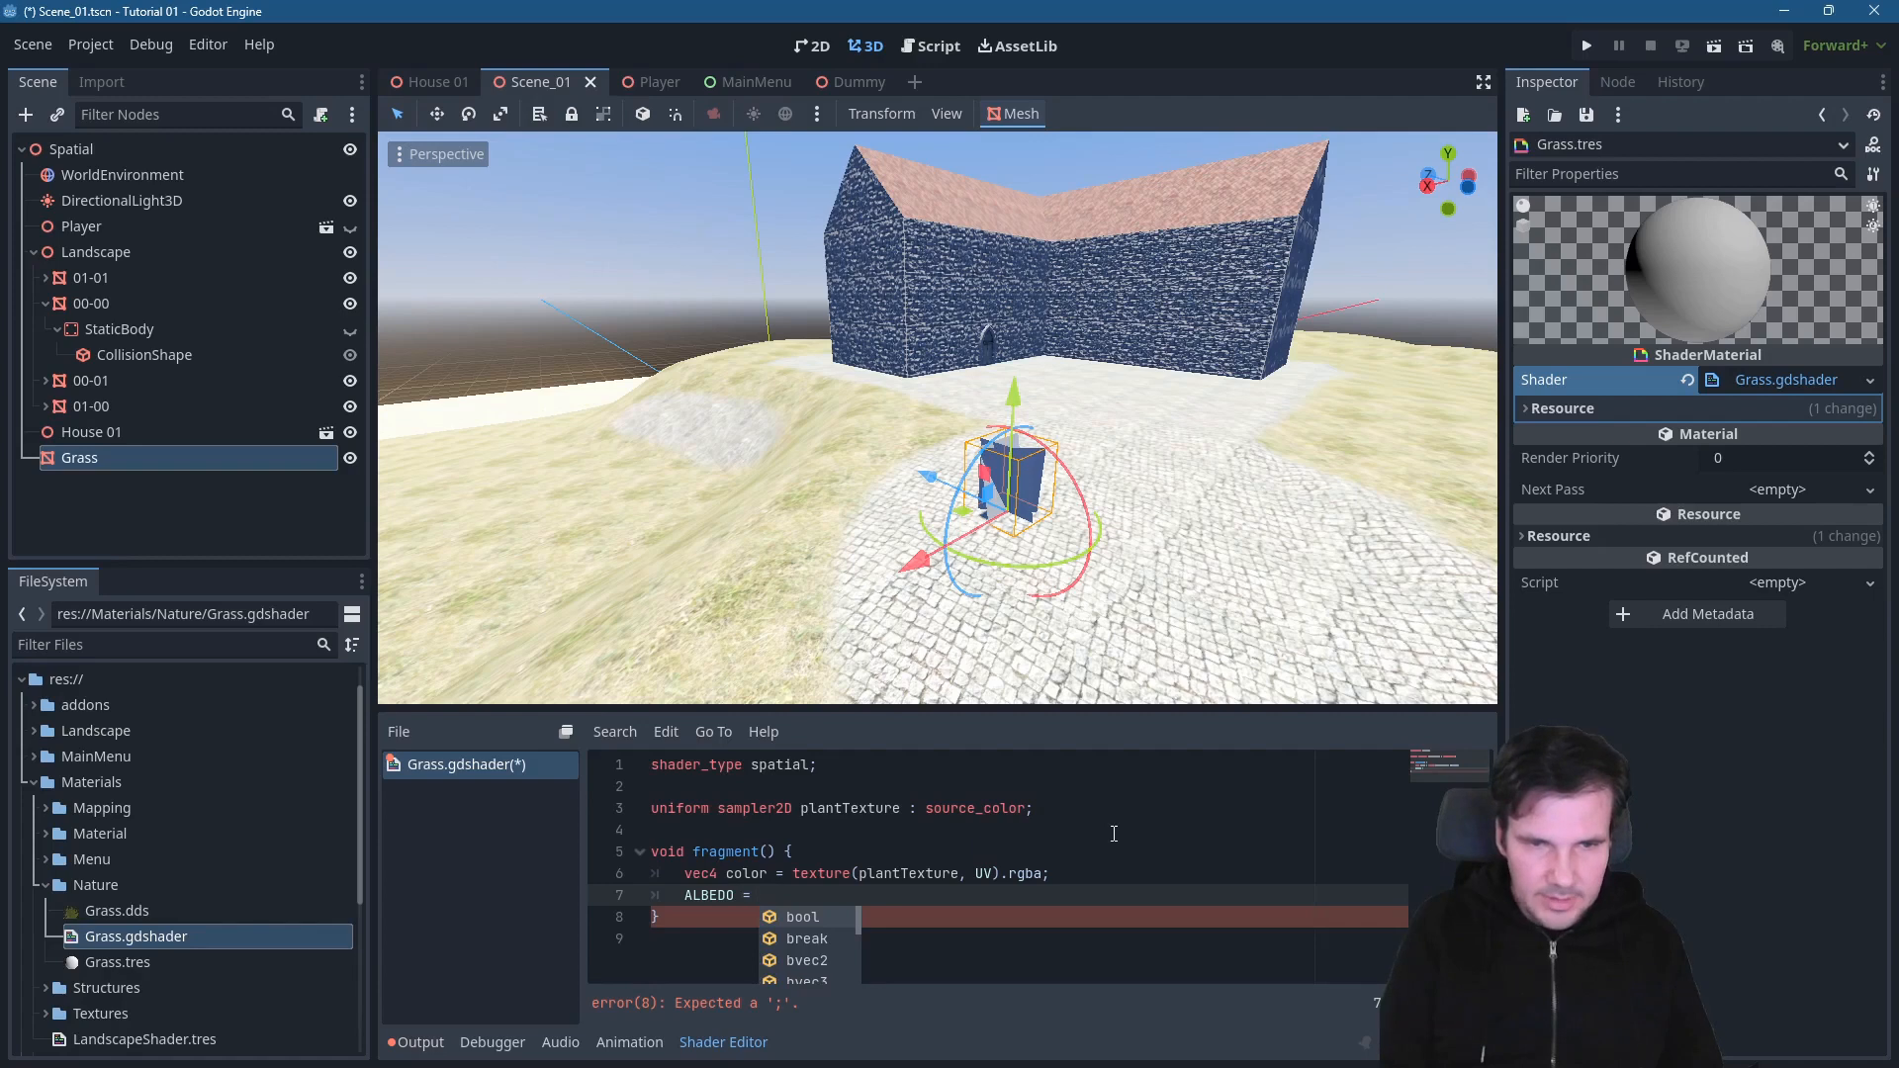
type("= color")
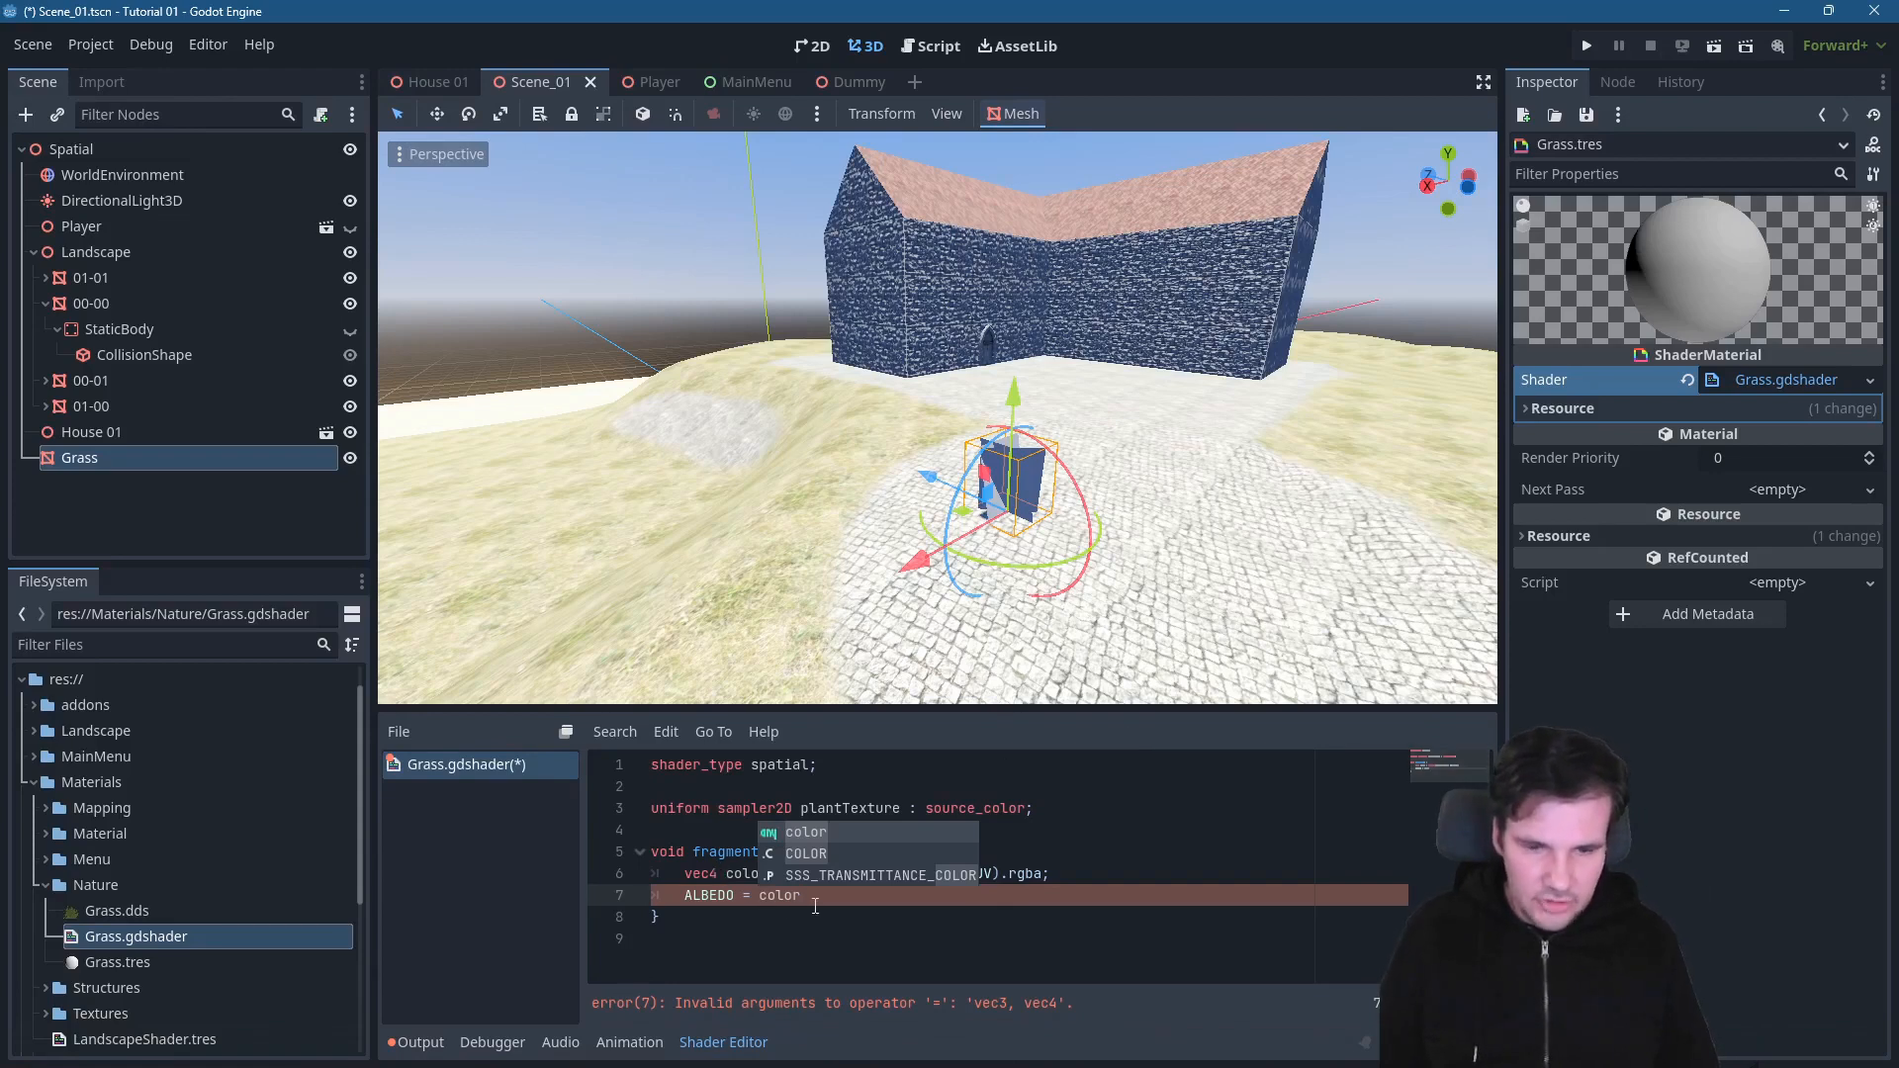
type(".")
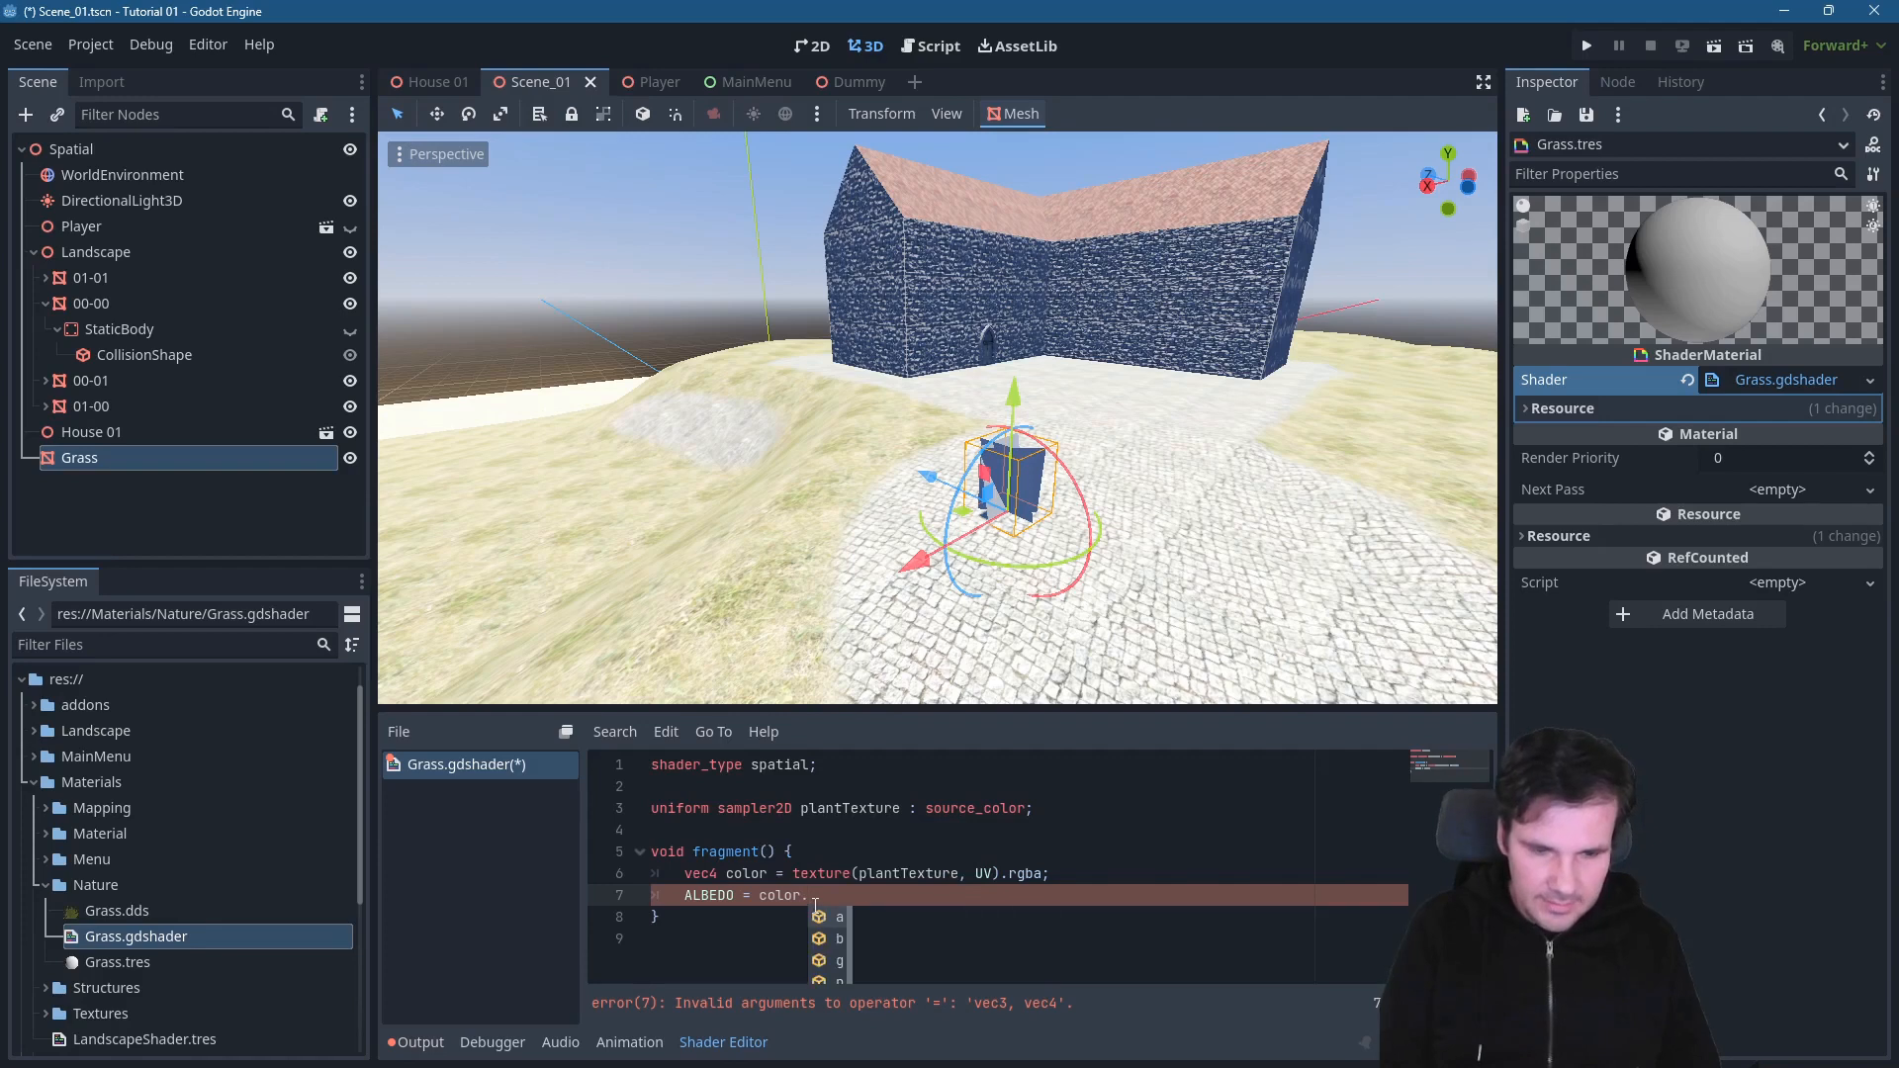
type("rgb")
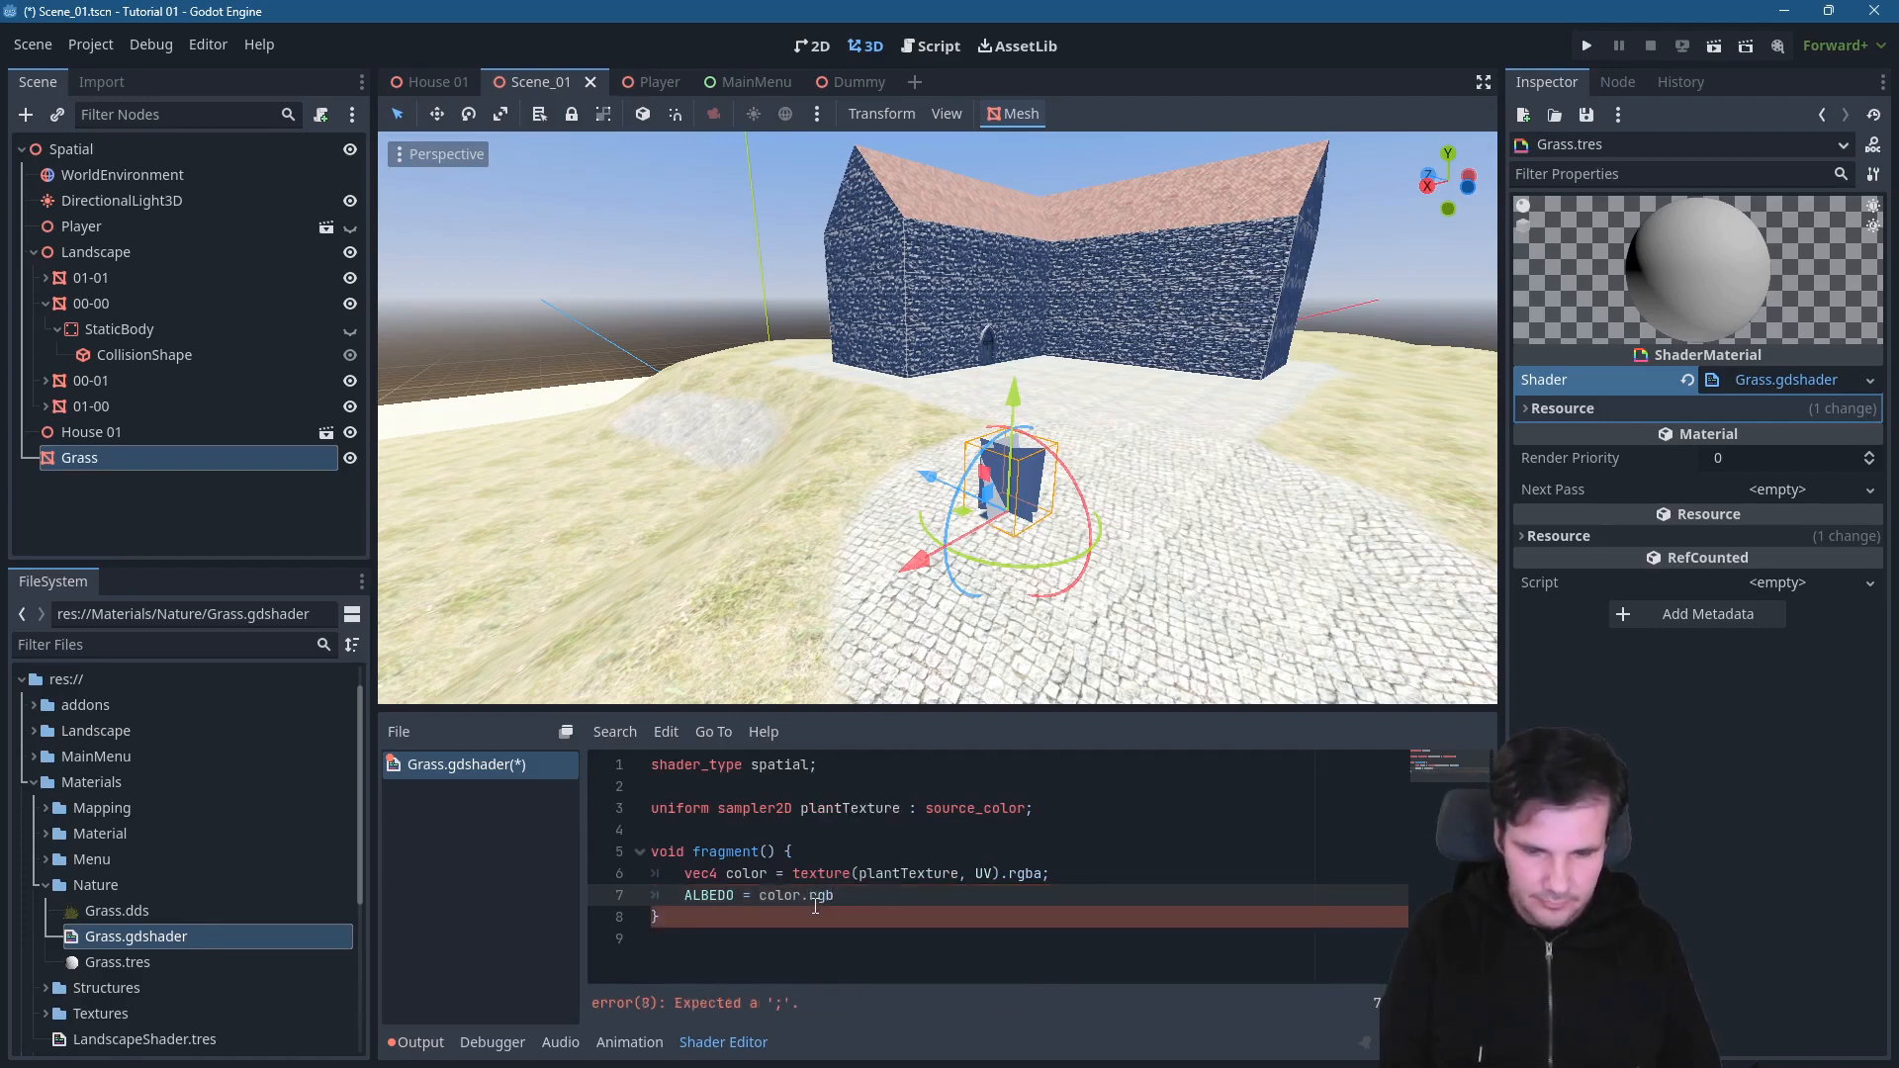
type(";")
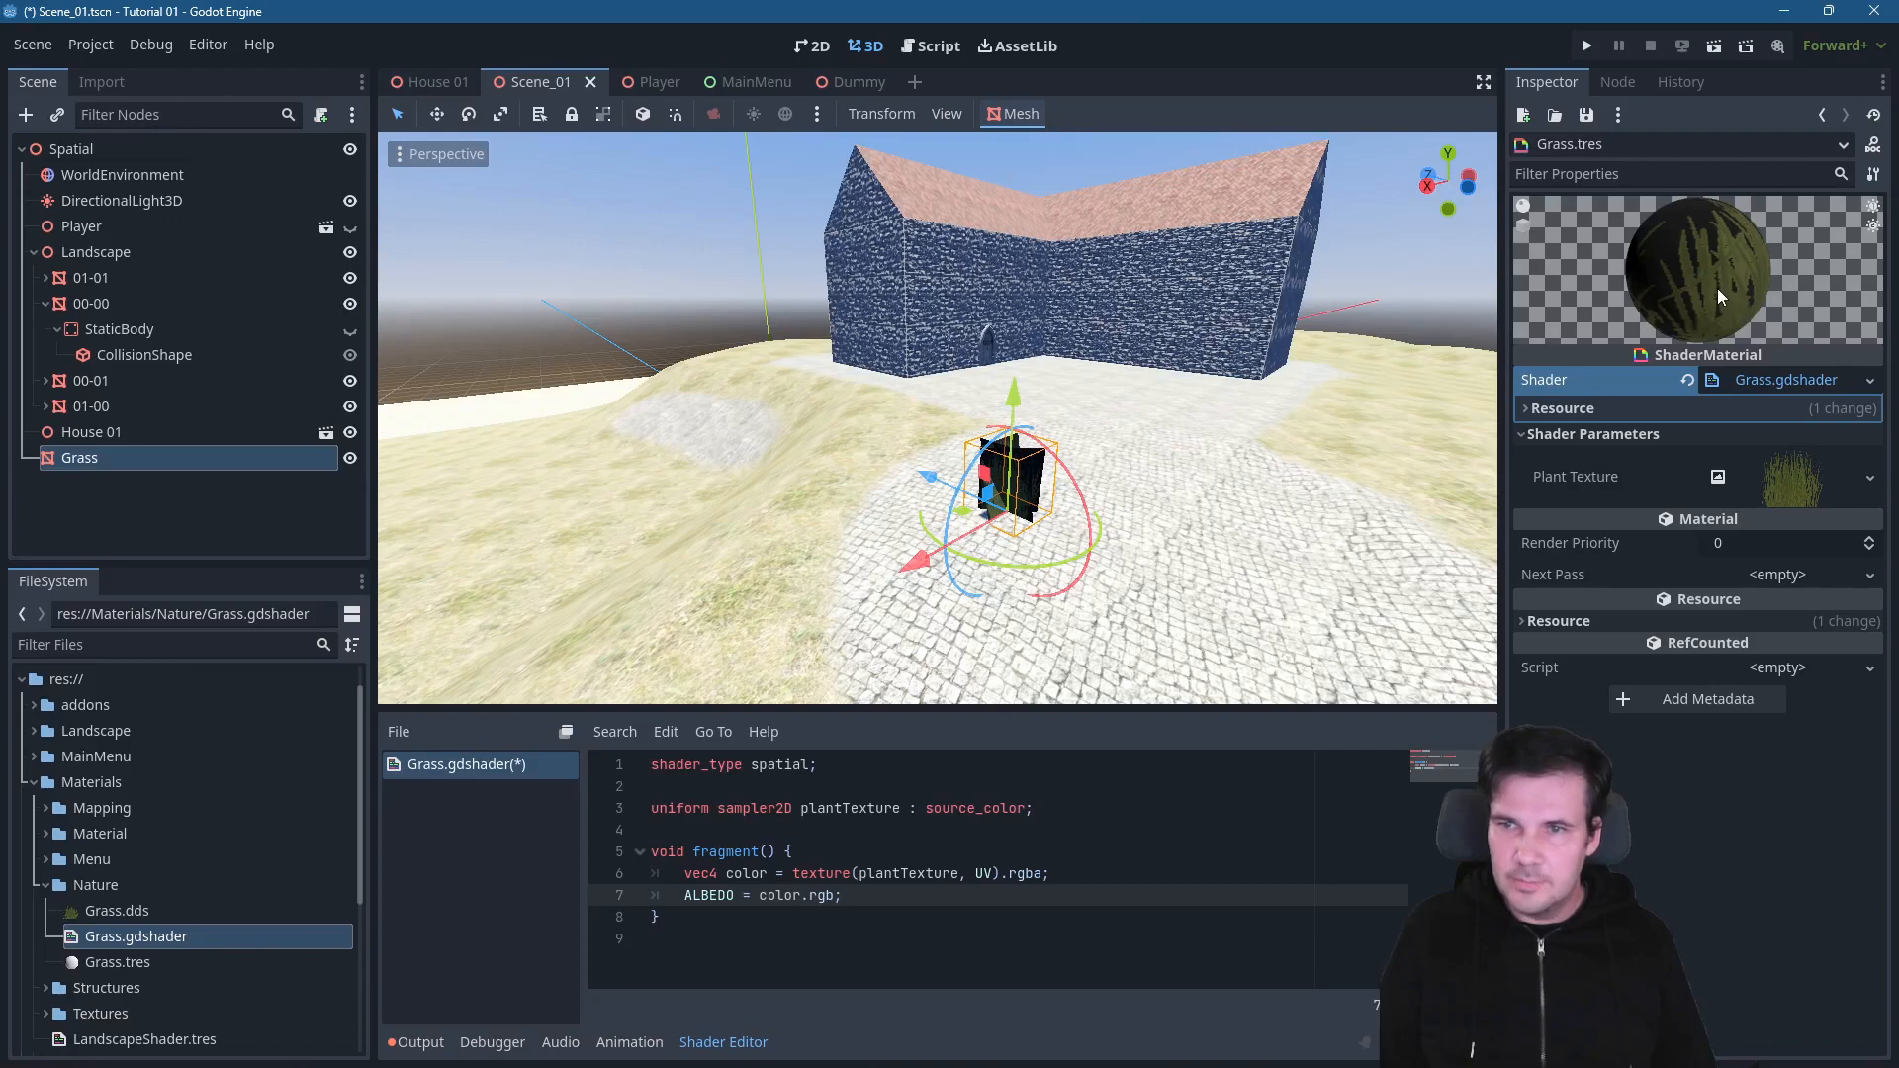
- Focus on the Grass mesh to check its texture up close, and save the scene and shader
scroll(1105, 521, "up", 2)
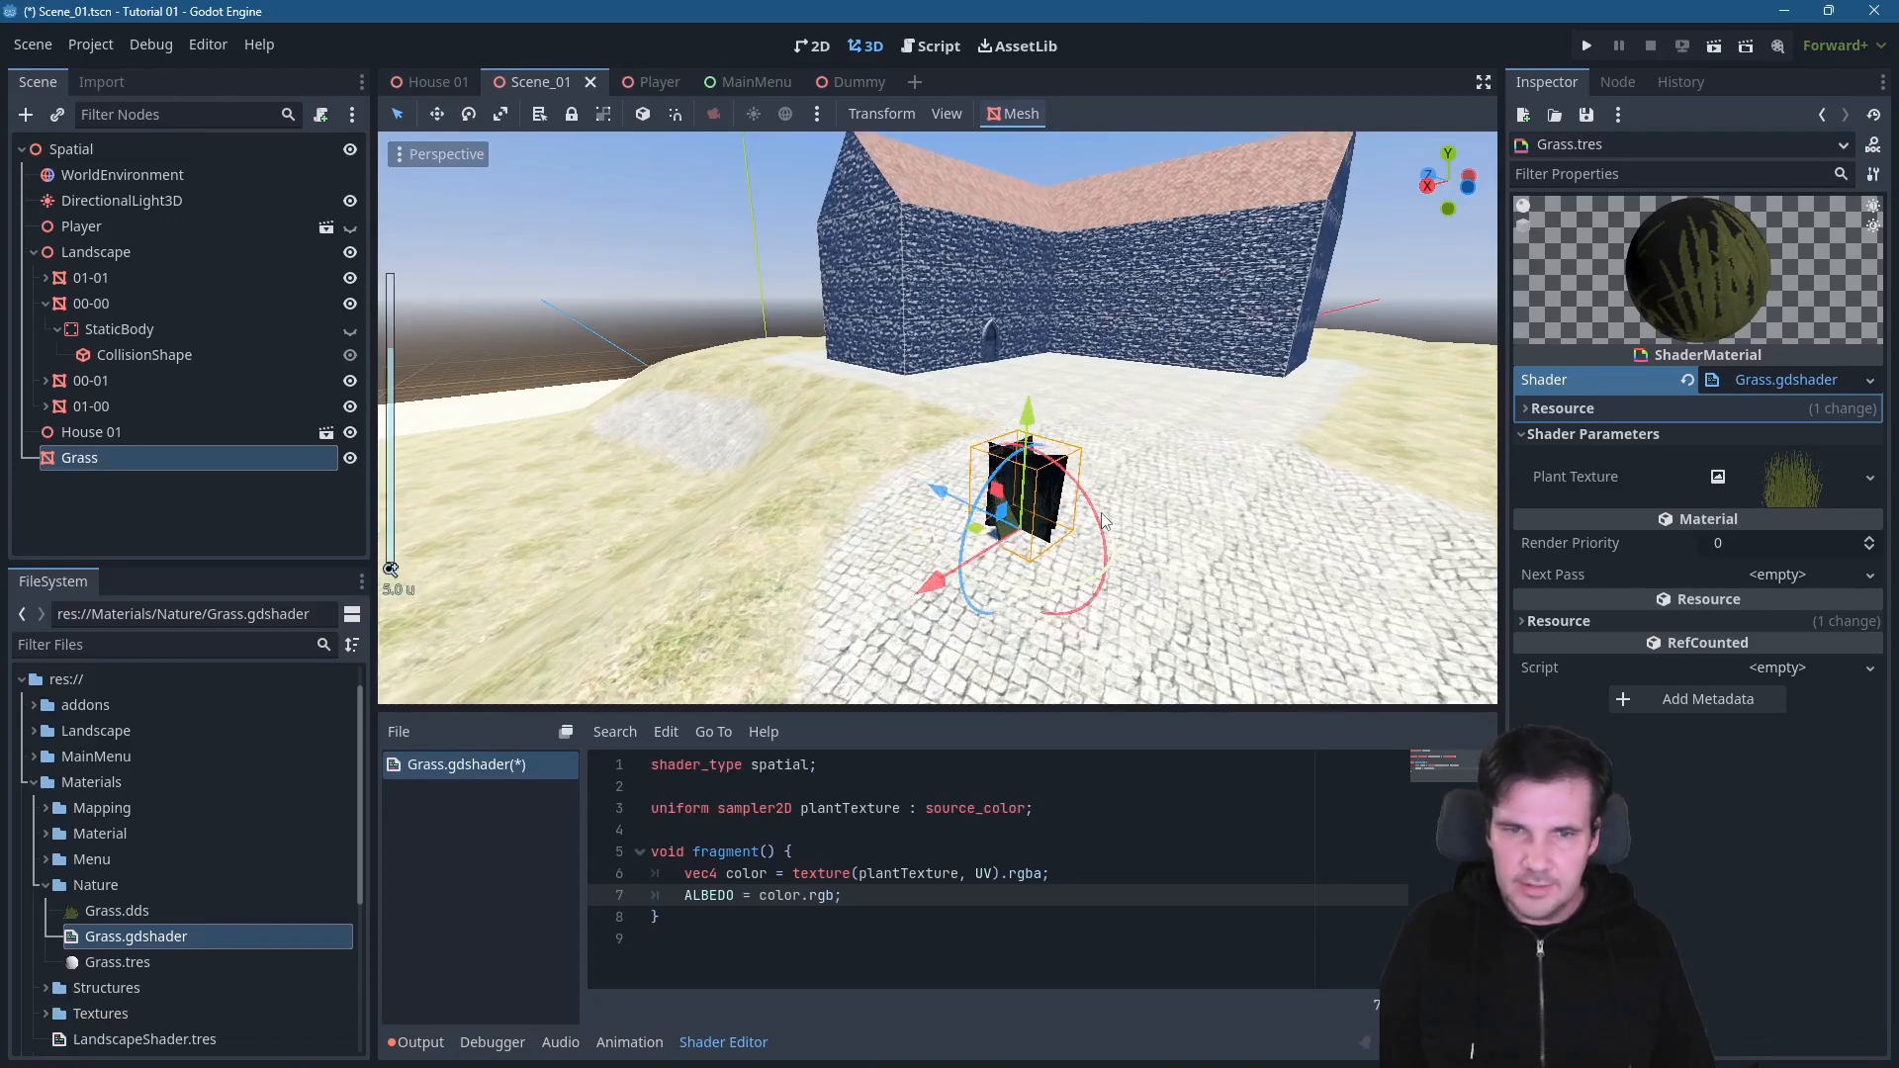
scroll(1105, 521, "up", 5)
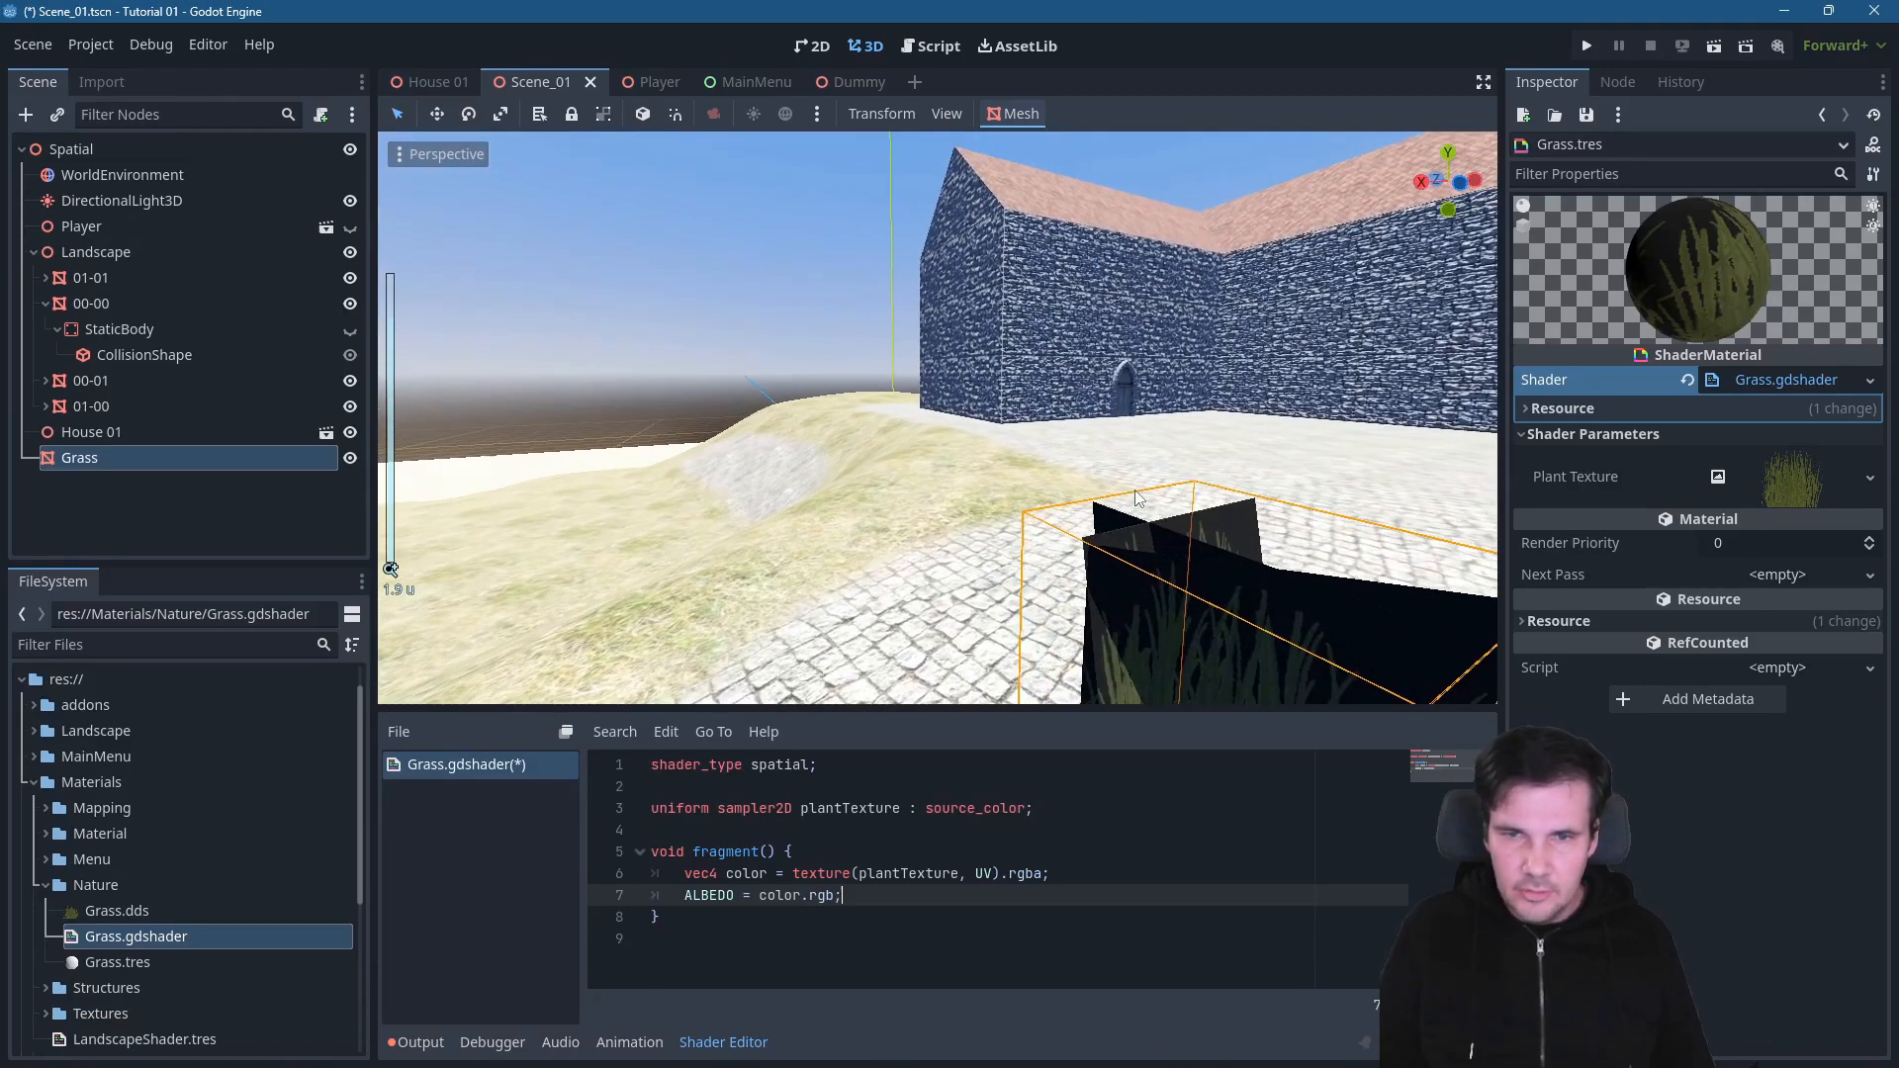
key("f")
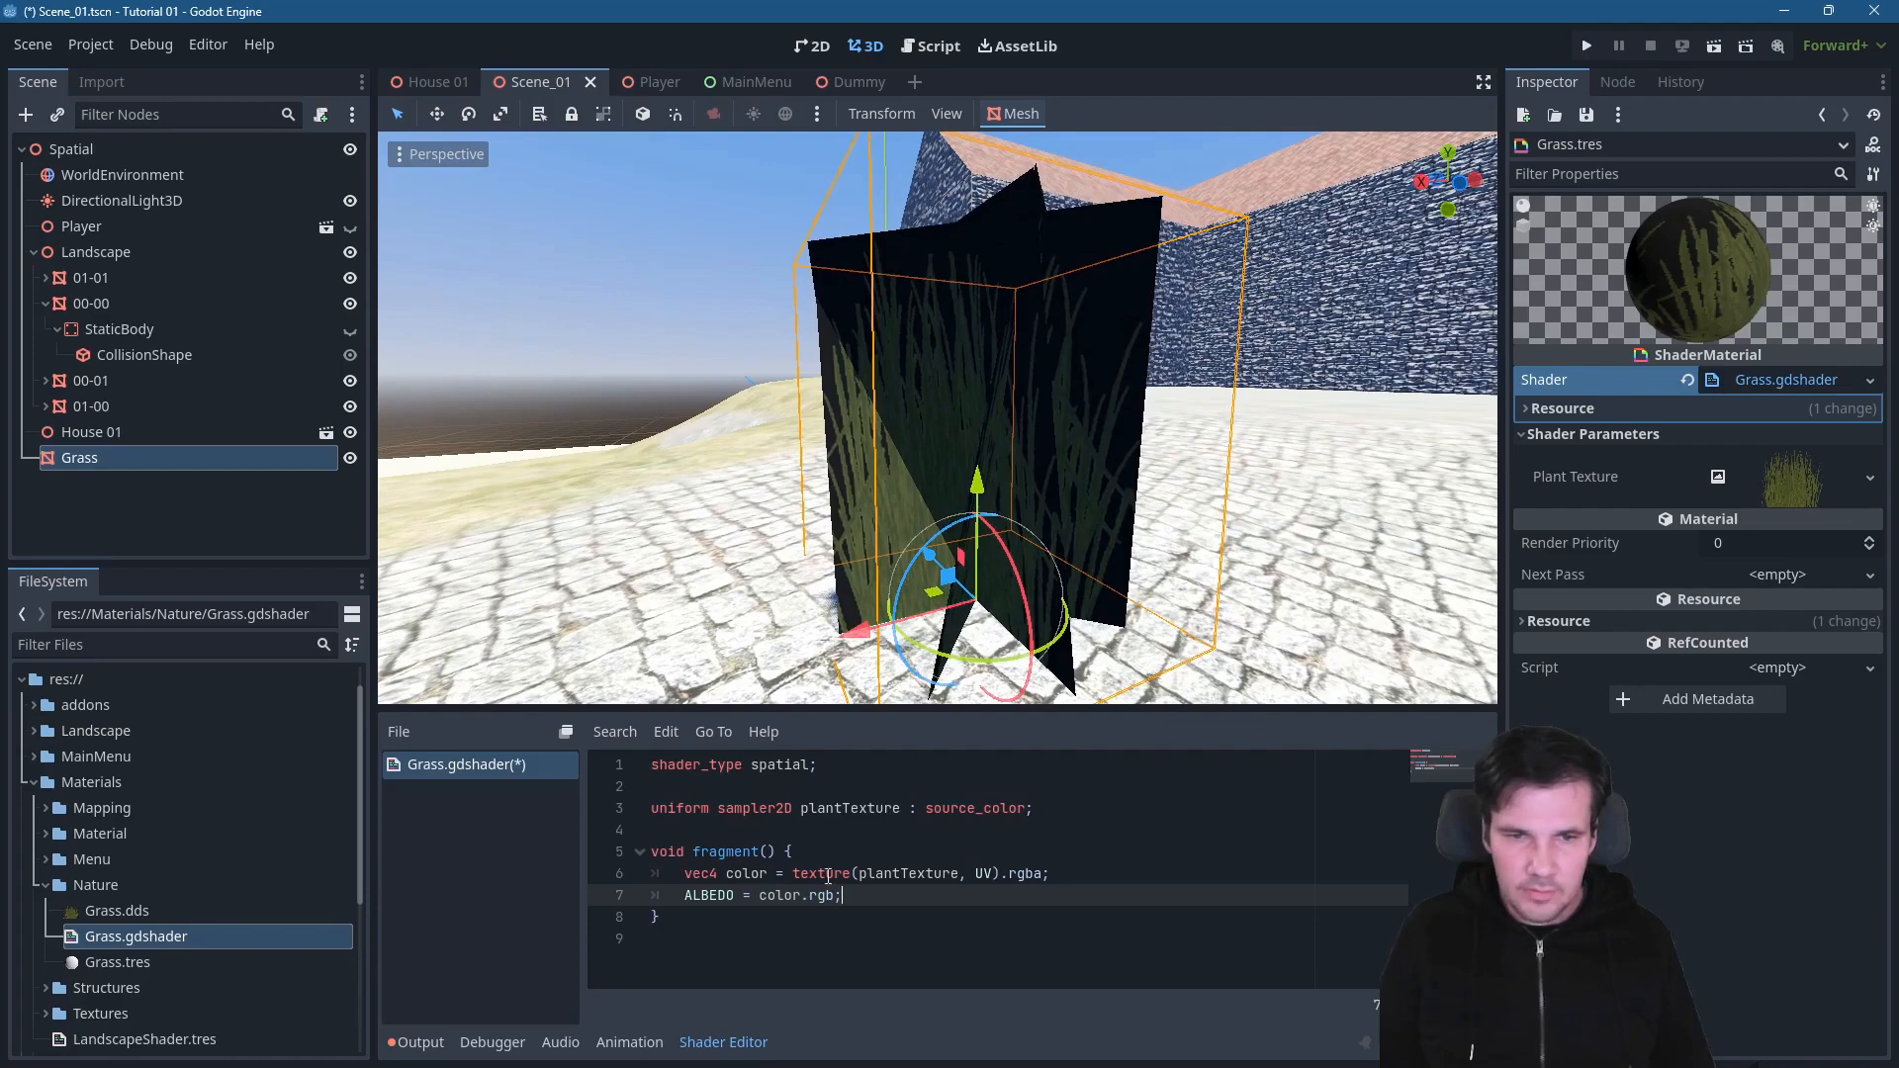
middle_click_drag(1084, 481, 1330, 514)
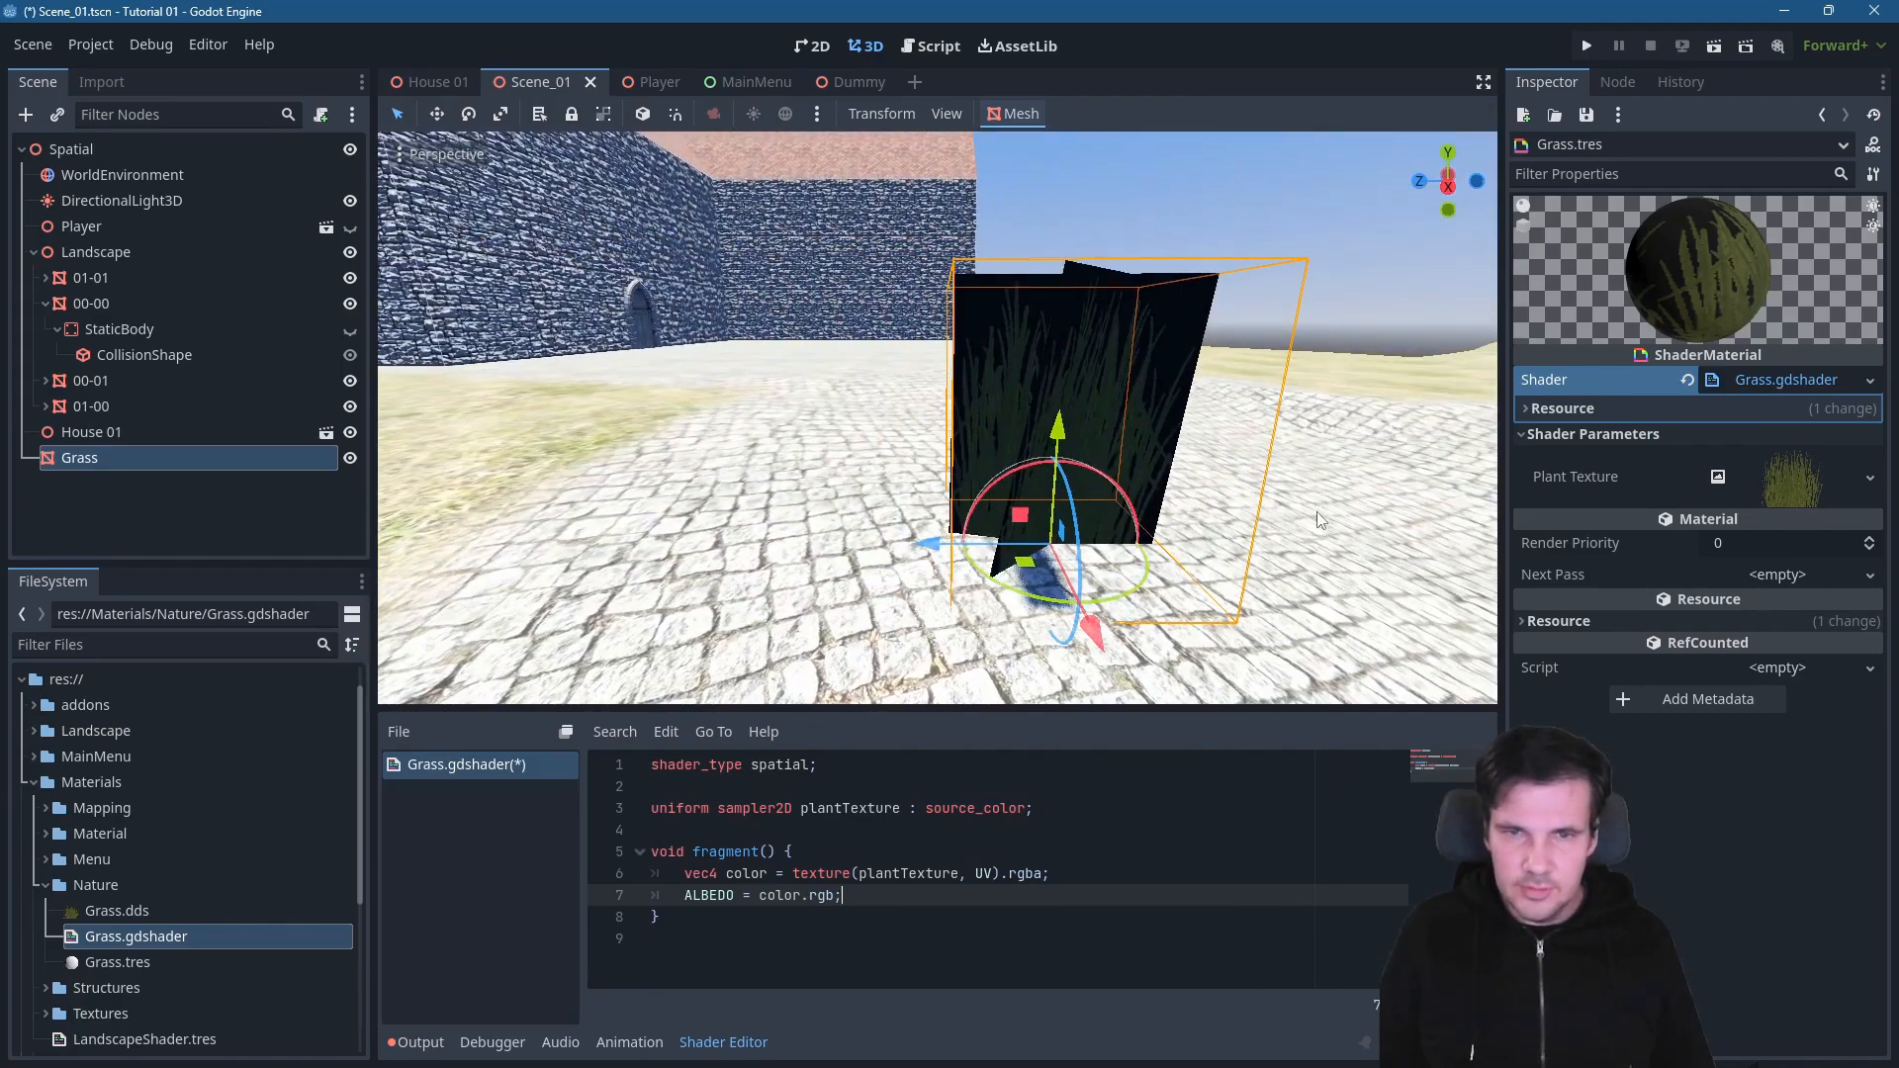
key("ctrl+s")
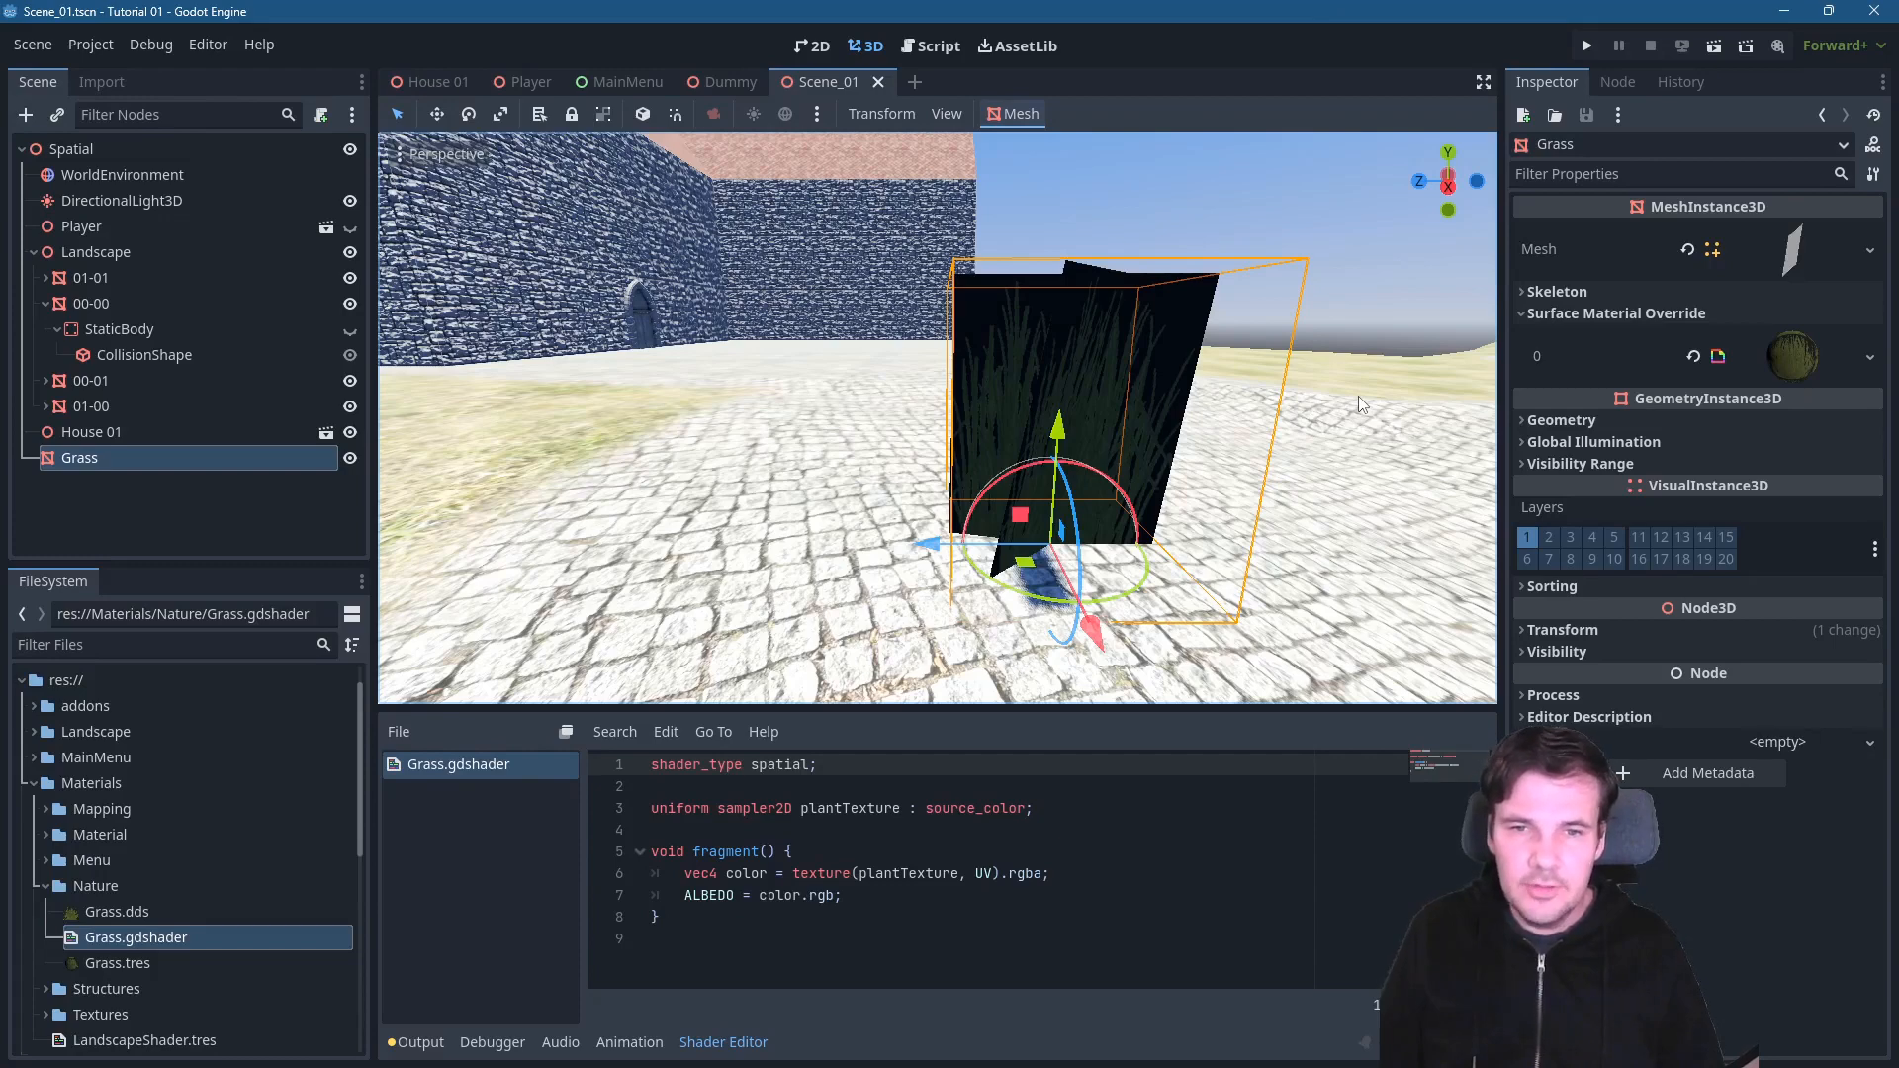
- Add "render_mode cull_disabled;" on its own line directly below the shader type and check the grass planes from another angle
mouse_move(1349, 394)
middle_mouse_down()
mouse_move(919, 556)
mouse_move(929, 524)
mouse_move(1053, 496)
mouse_move(1065, 420)
mouse_move(940, 413)
mouse_move(1354, 368)
middle_mouse_up()
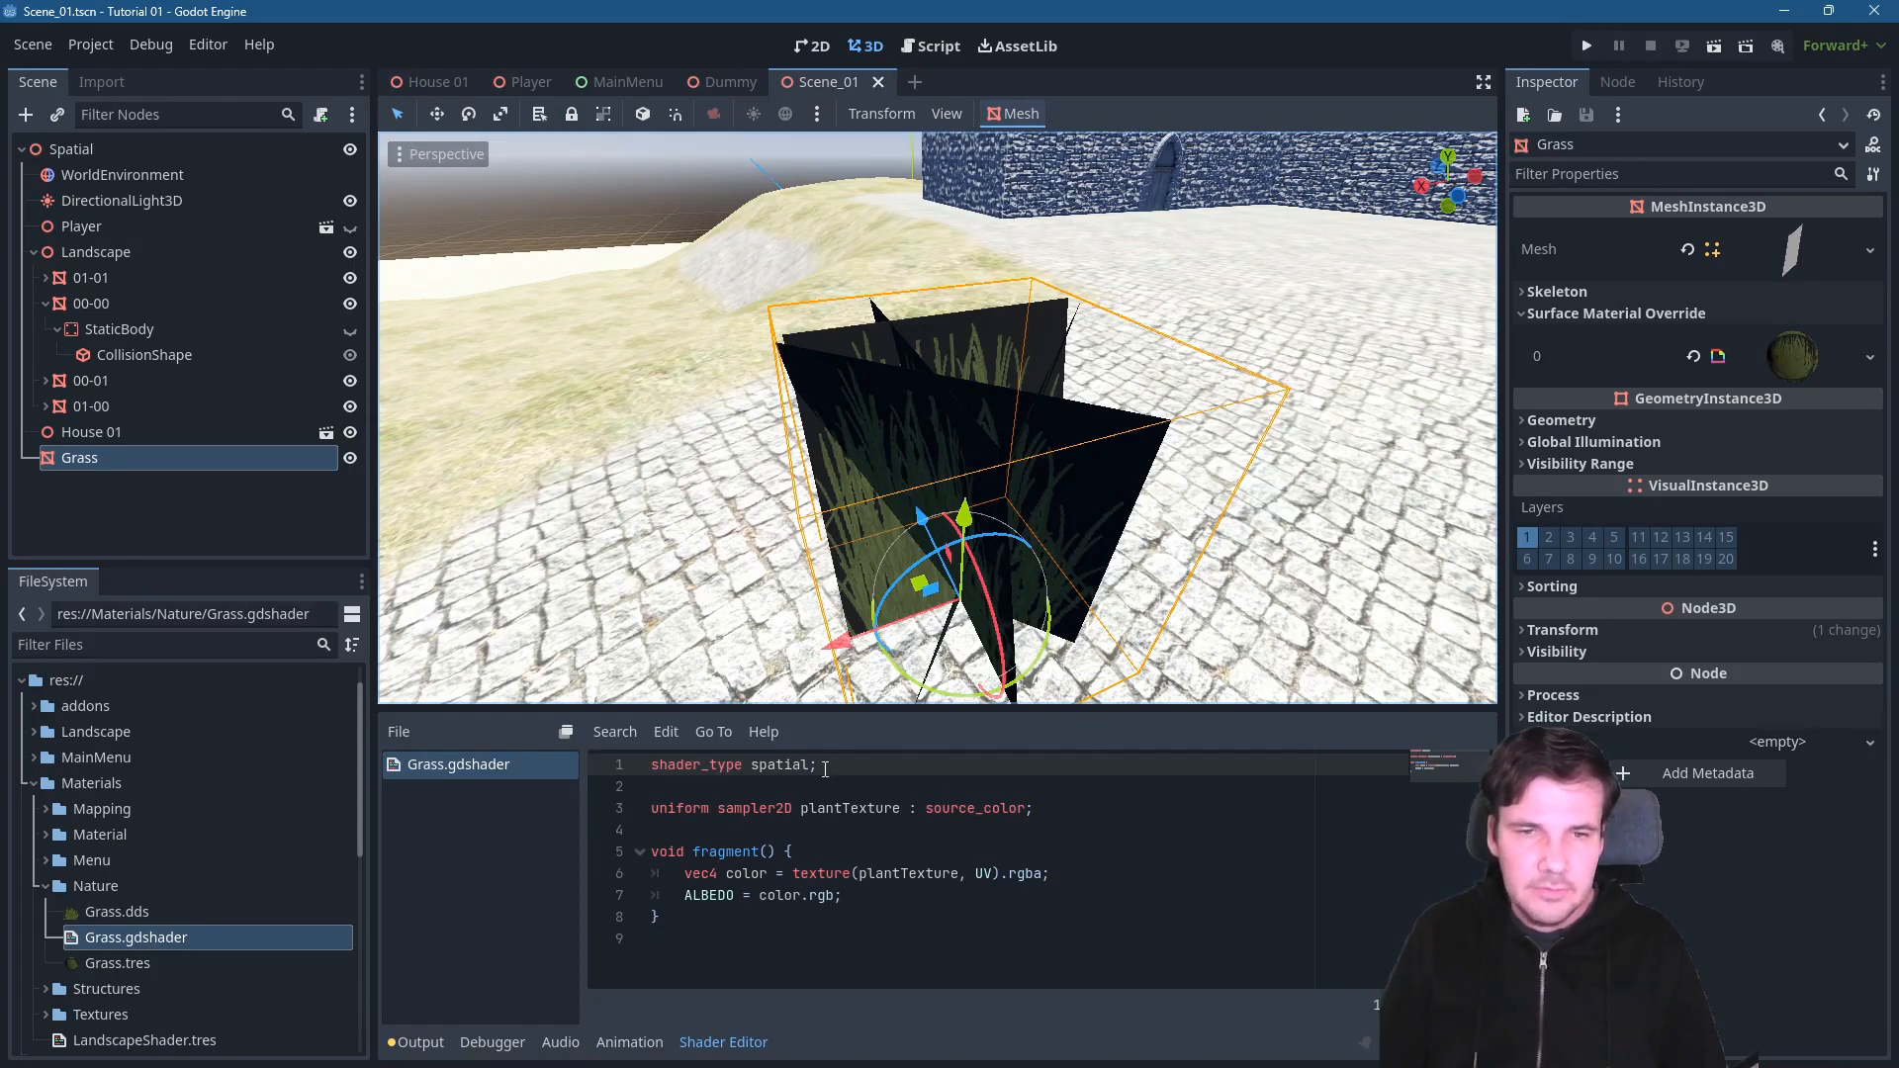
left_click(730, 790)
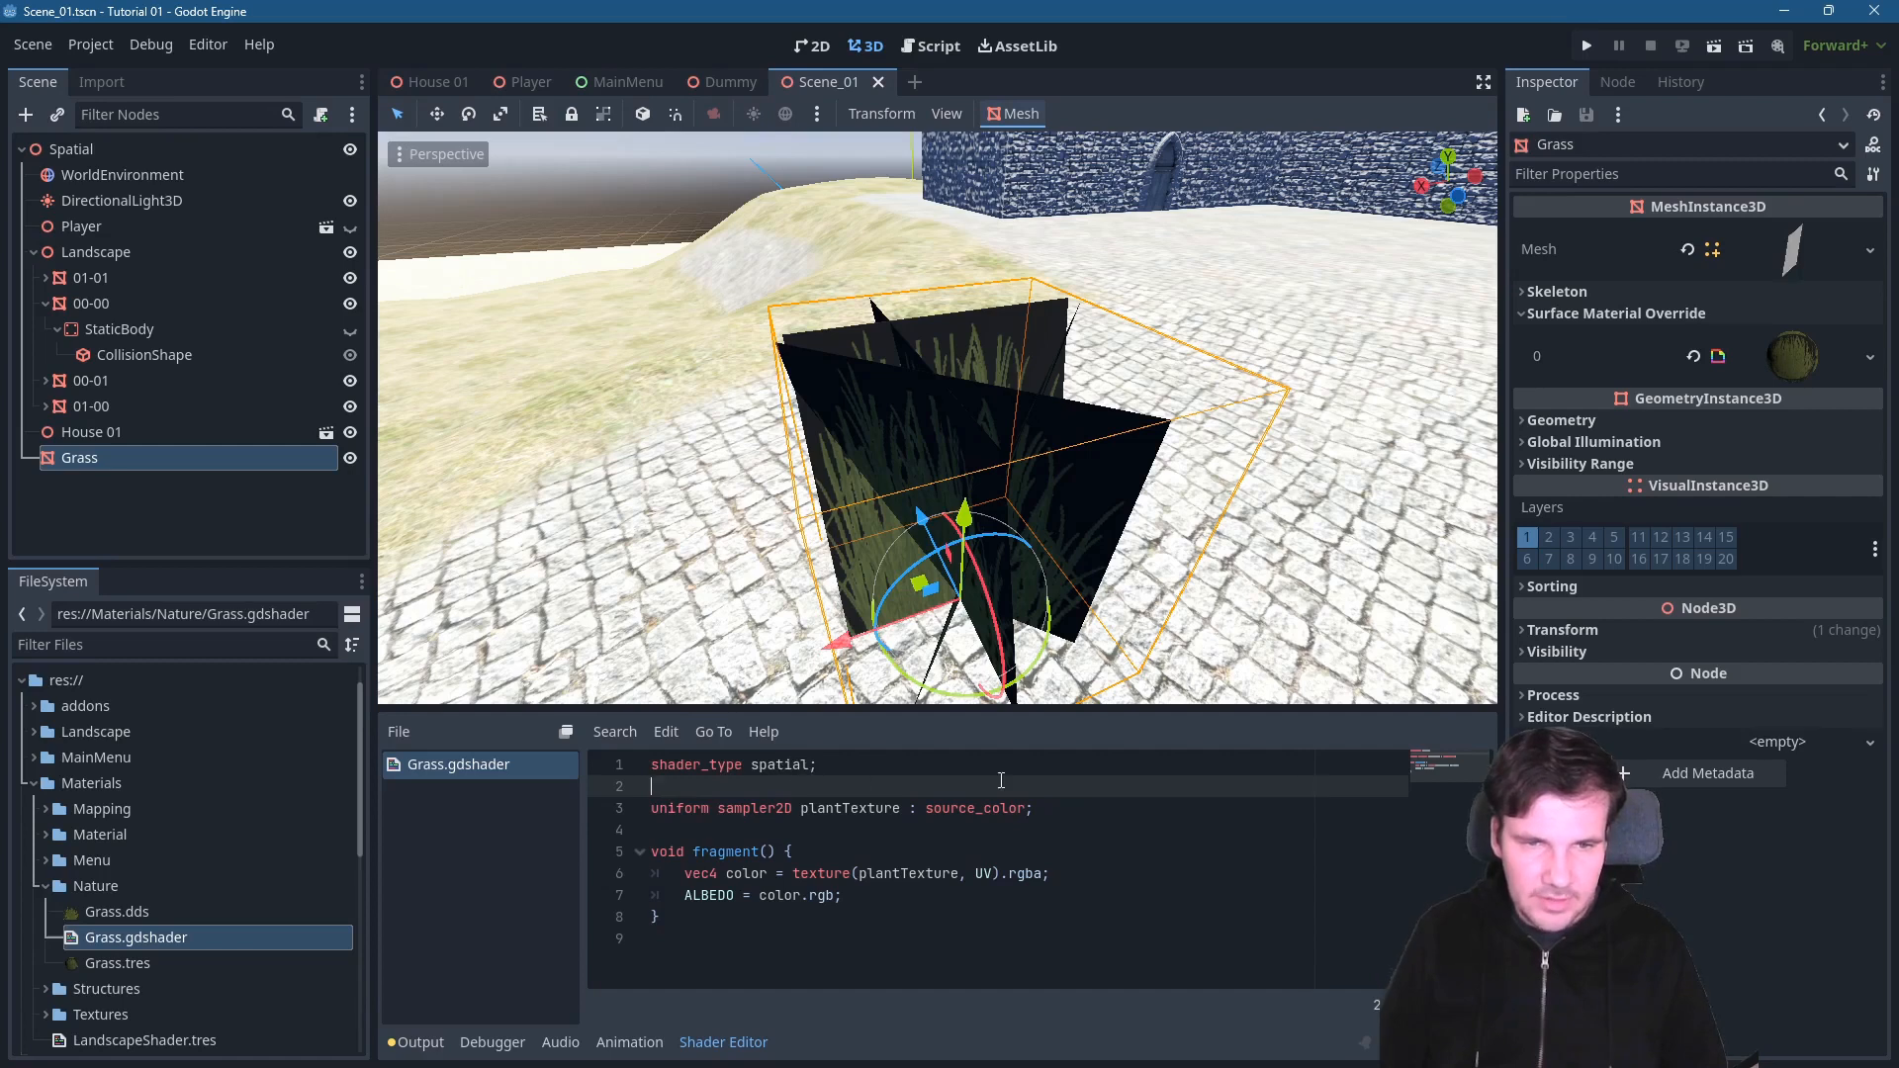
key("Return")
key("Up")
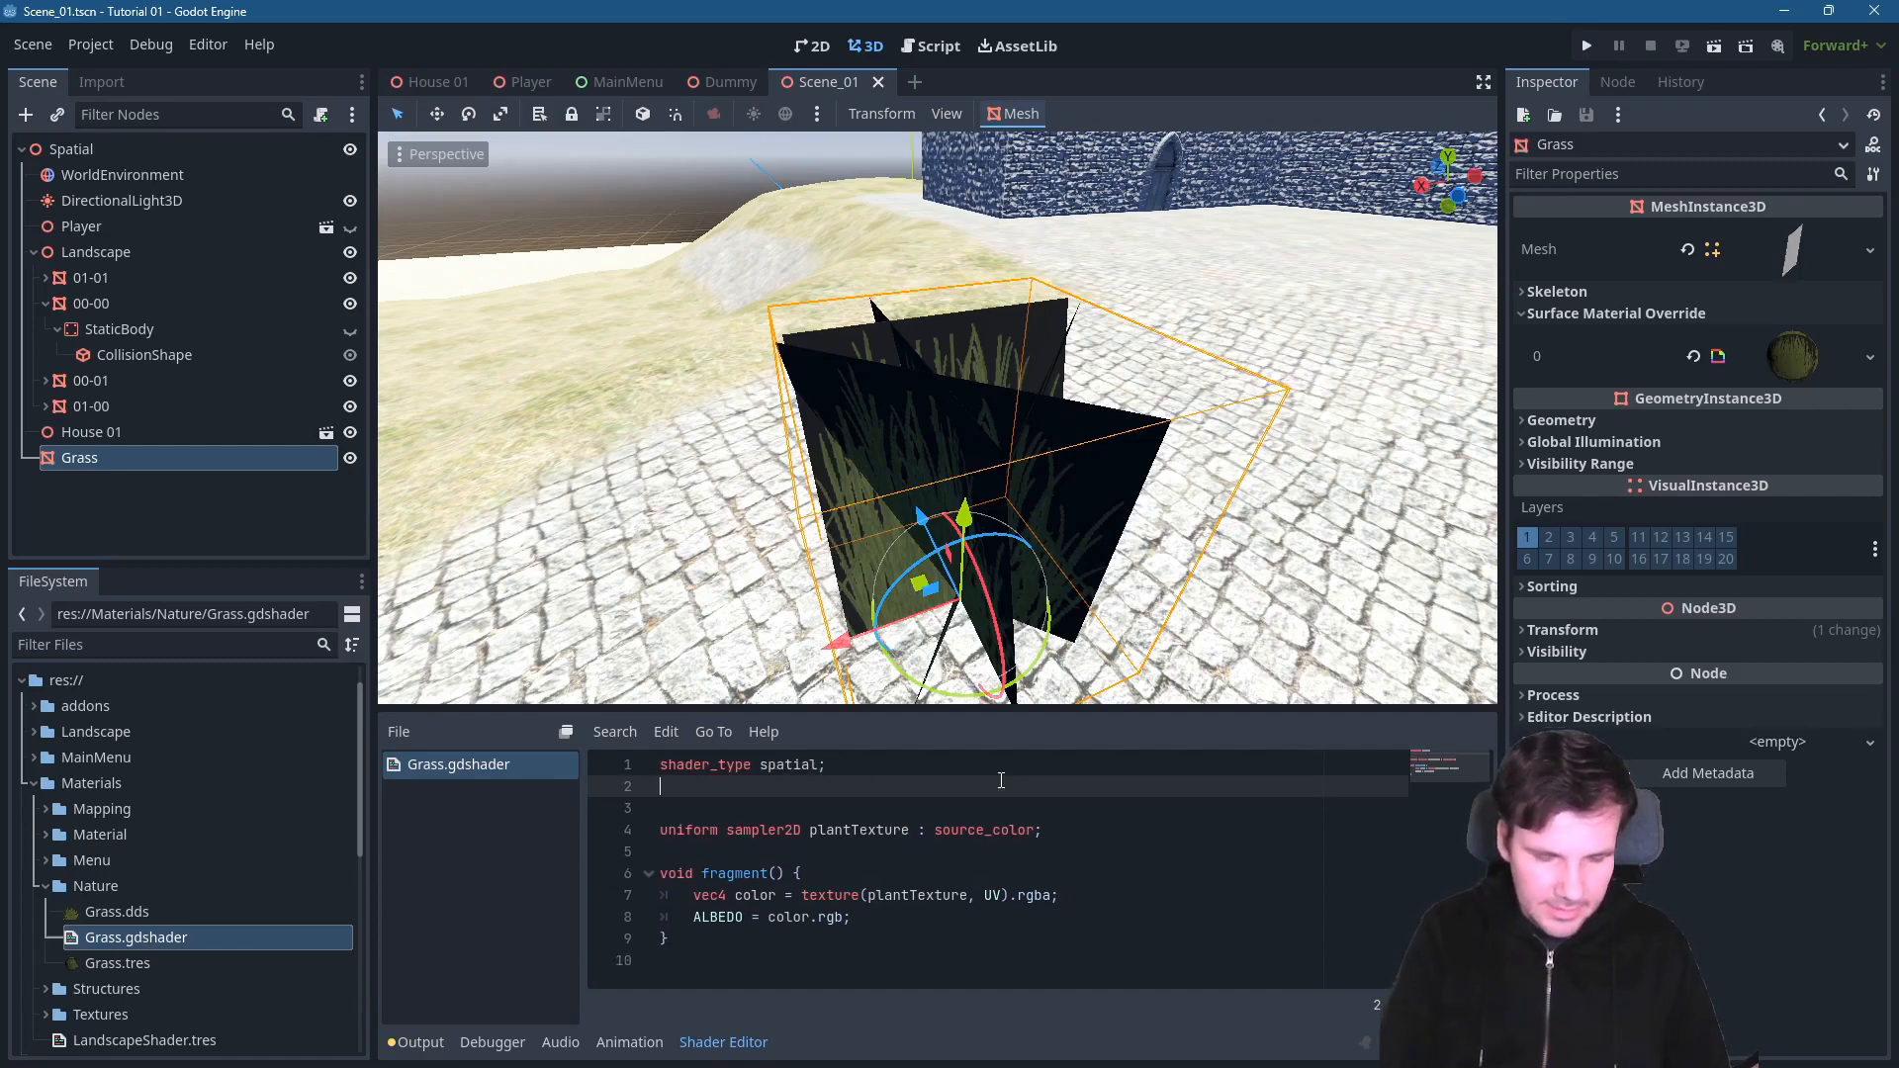
type("rend")
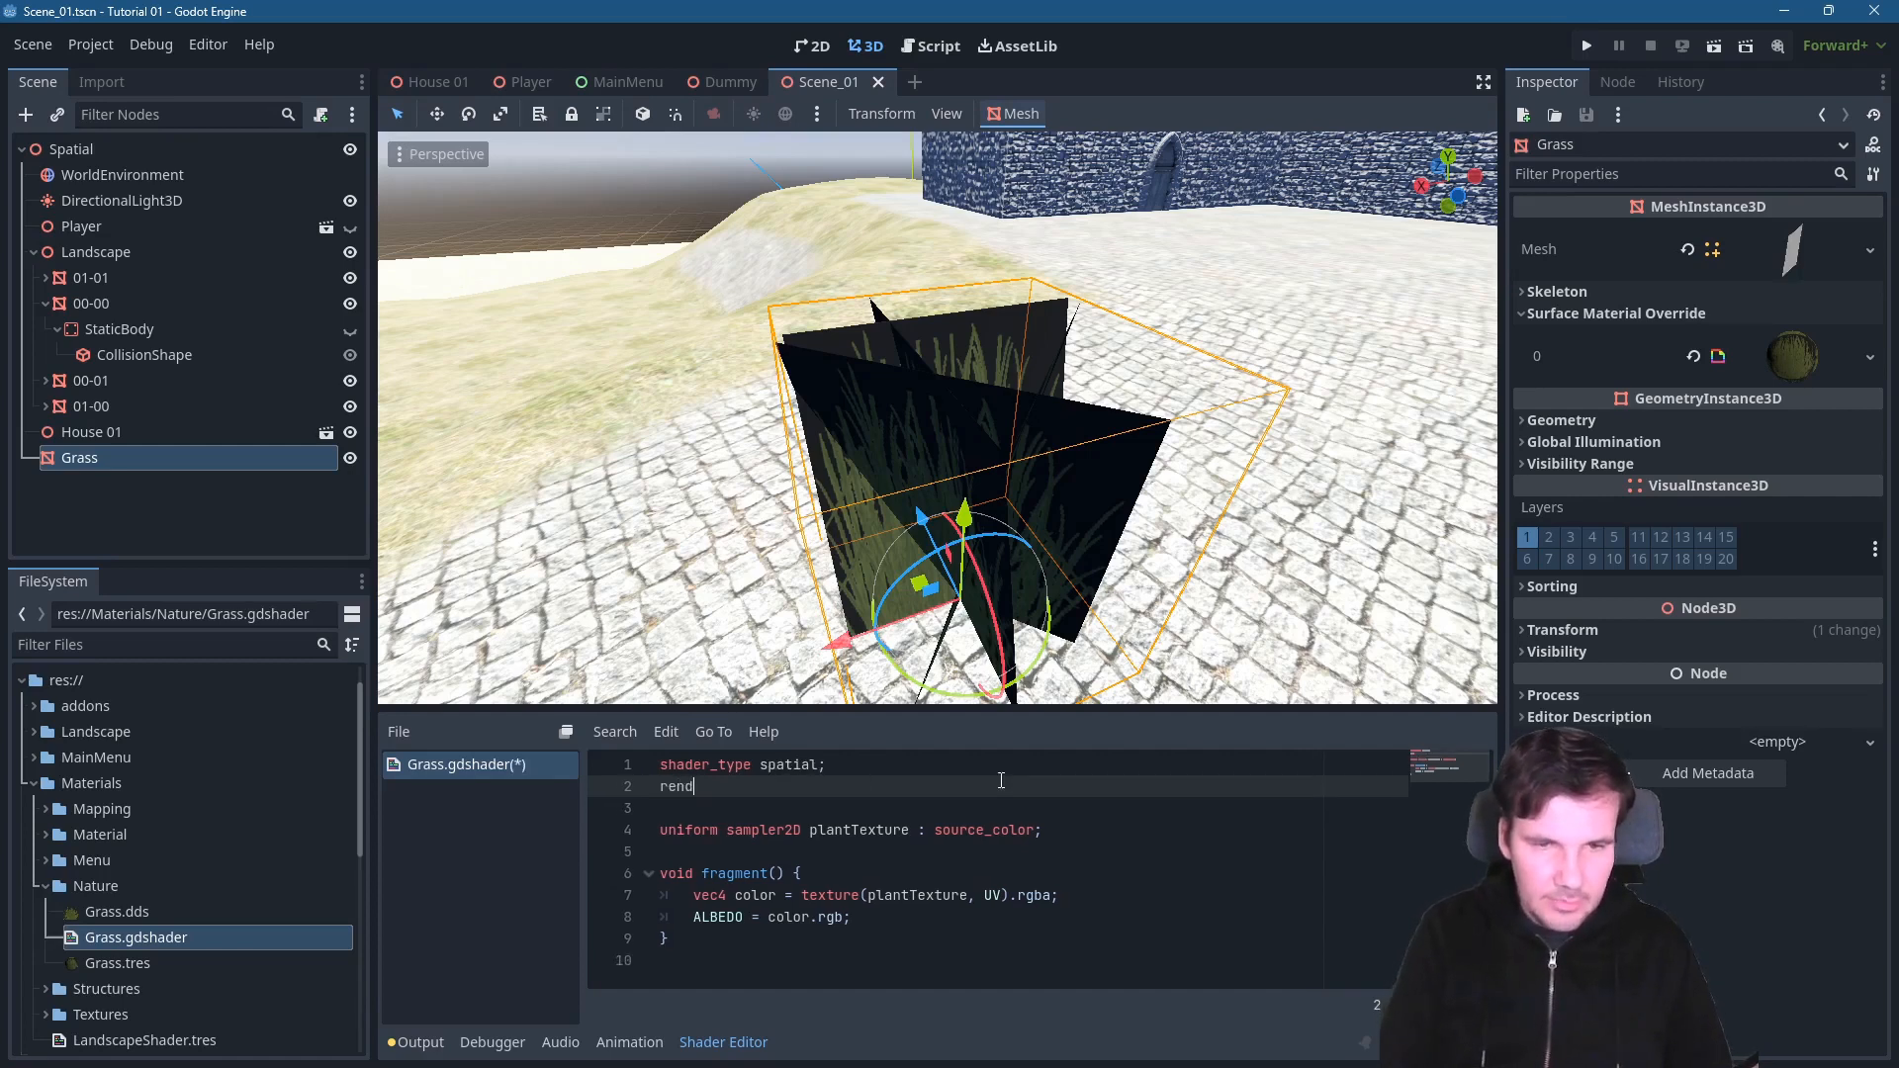
type("er_")
key("Return")
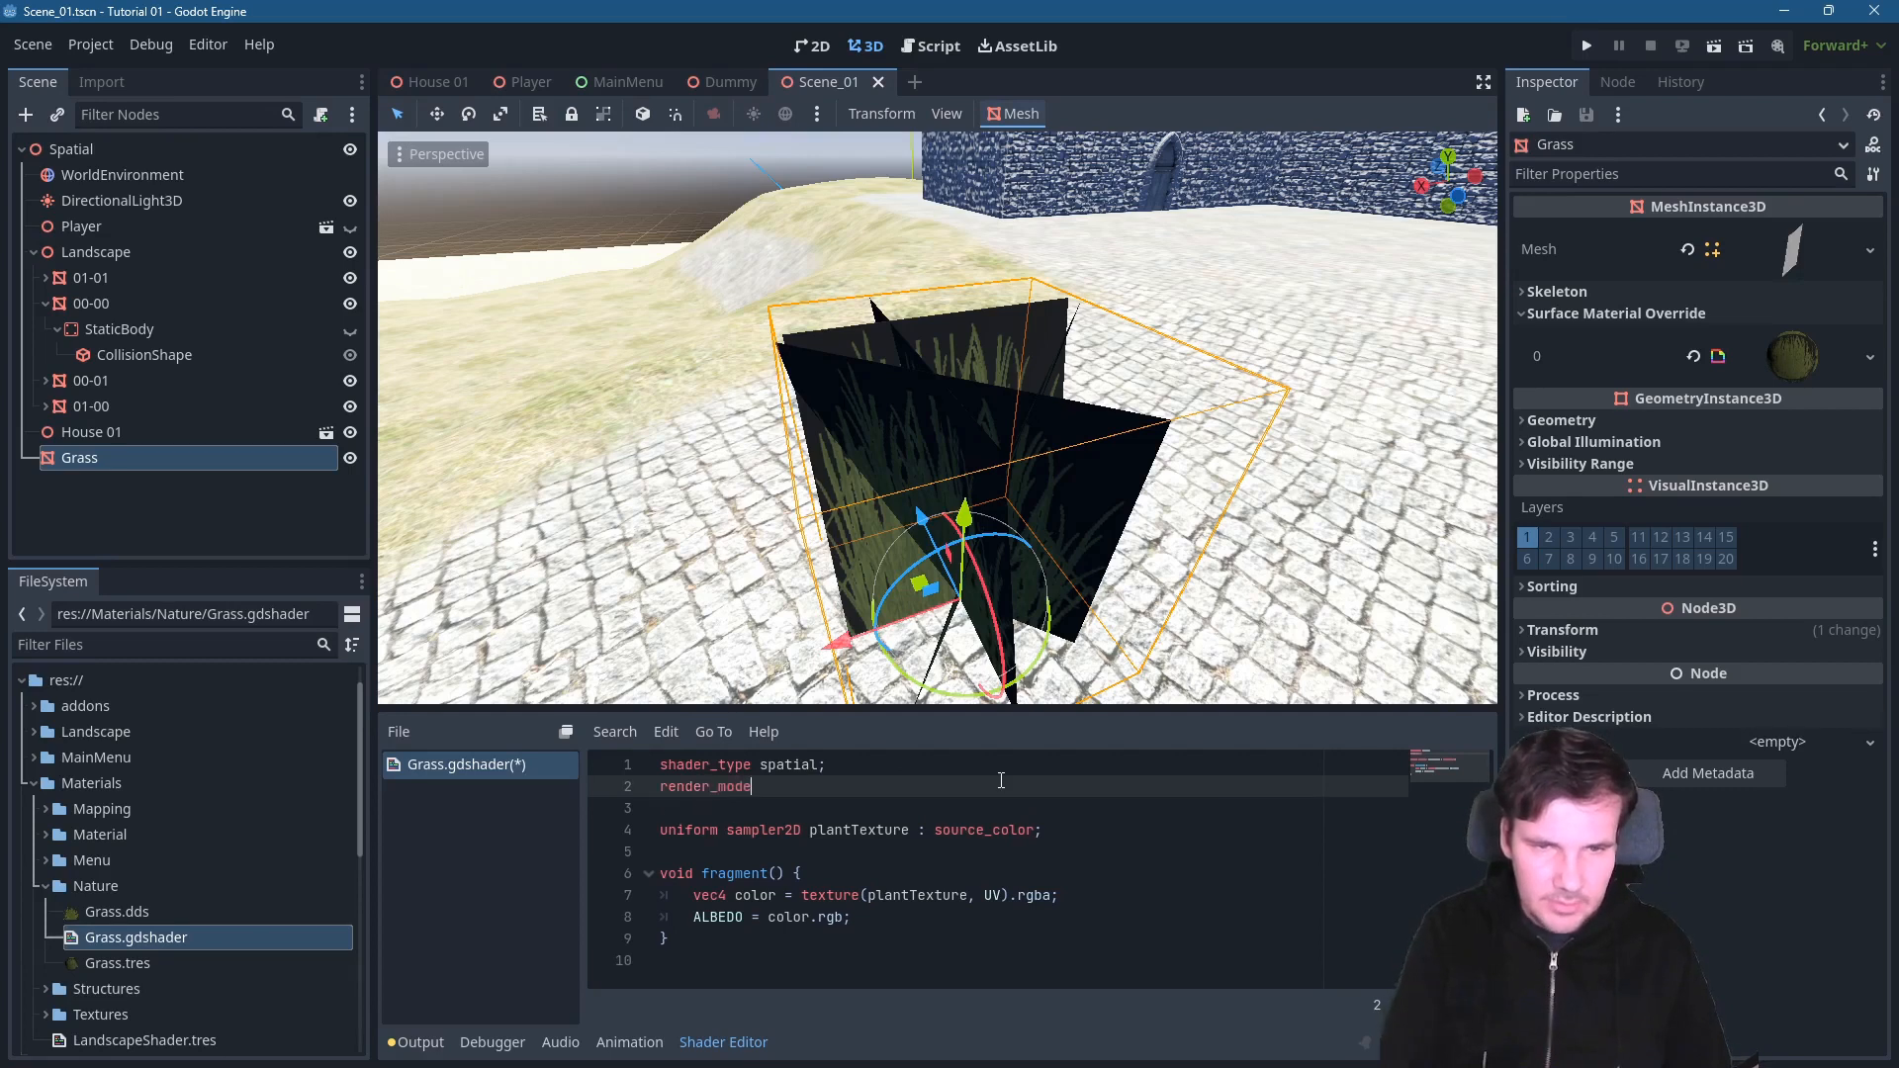
type("cull")
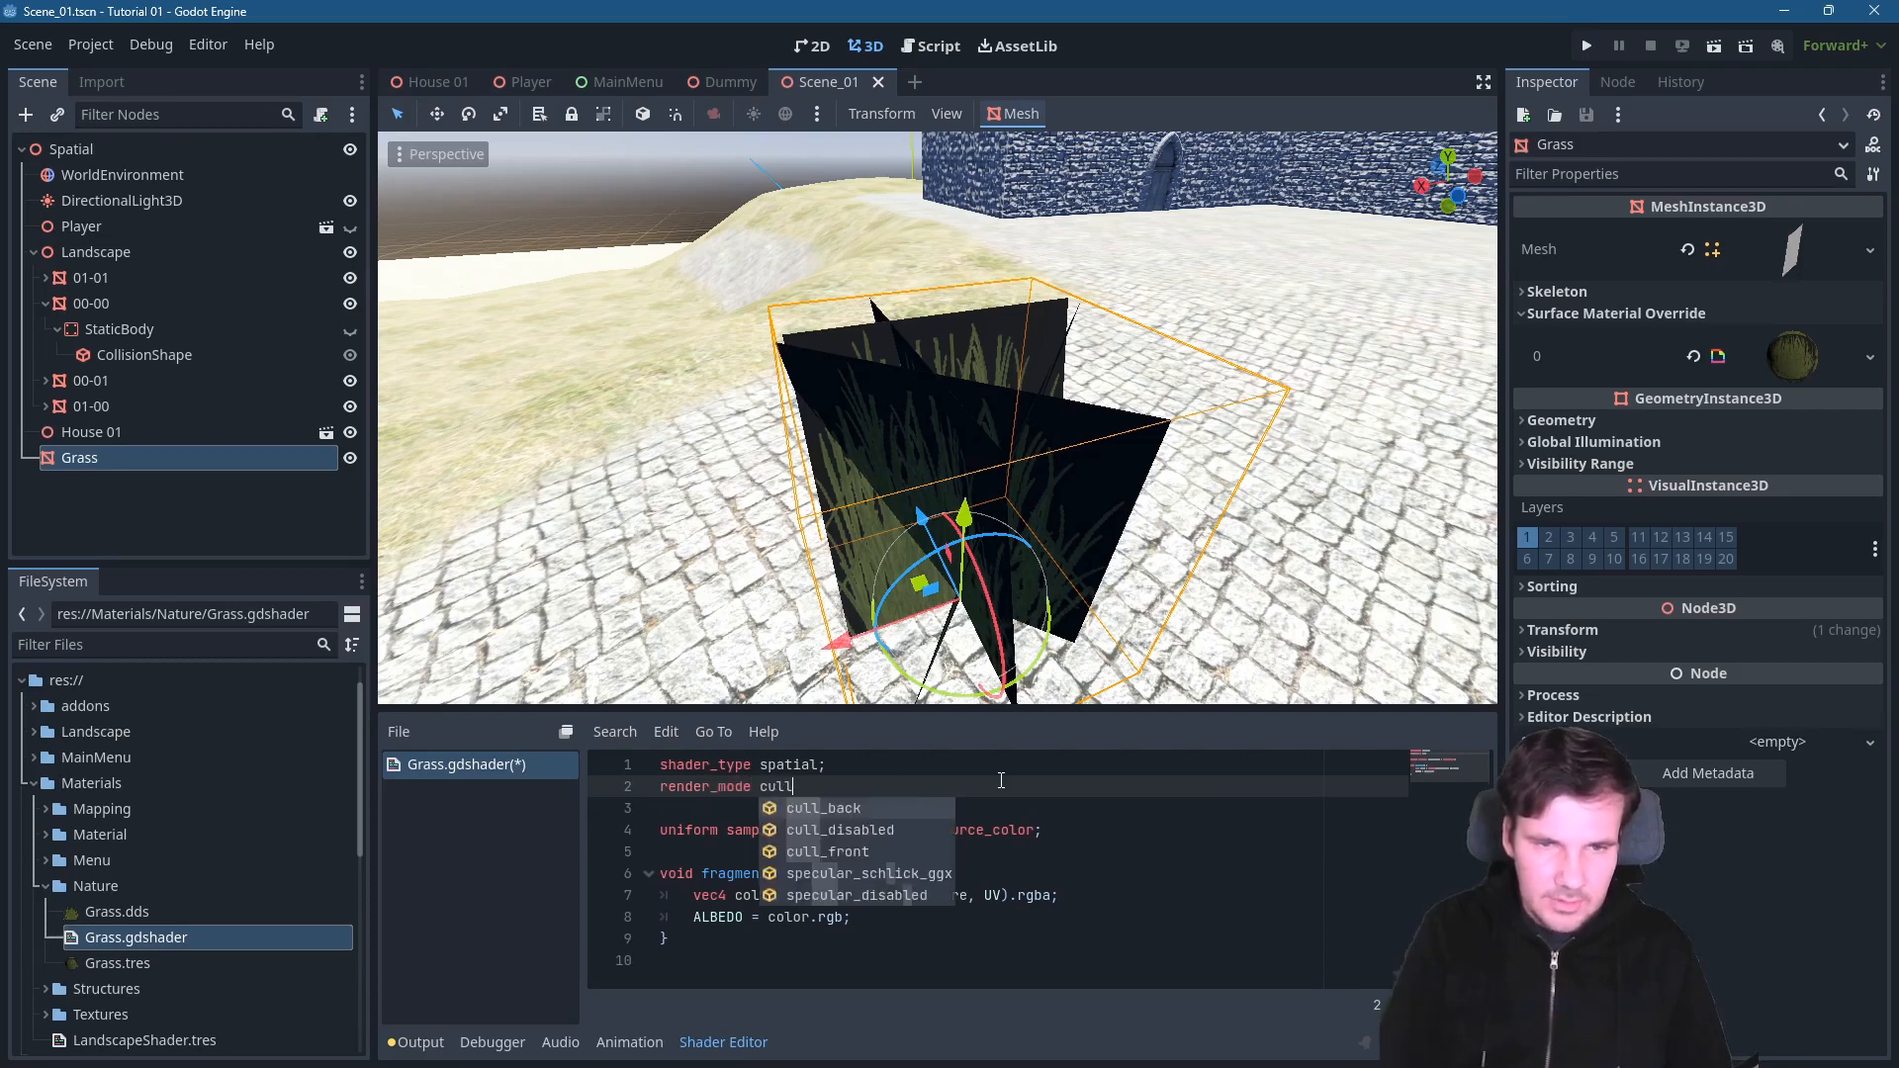
key("Down")
key("Down")
key("Up")
key("Return")
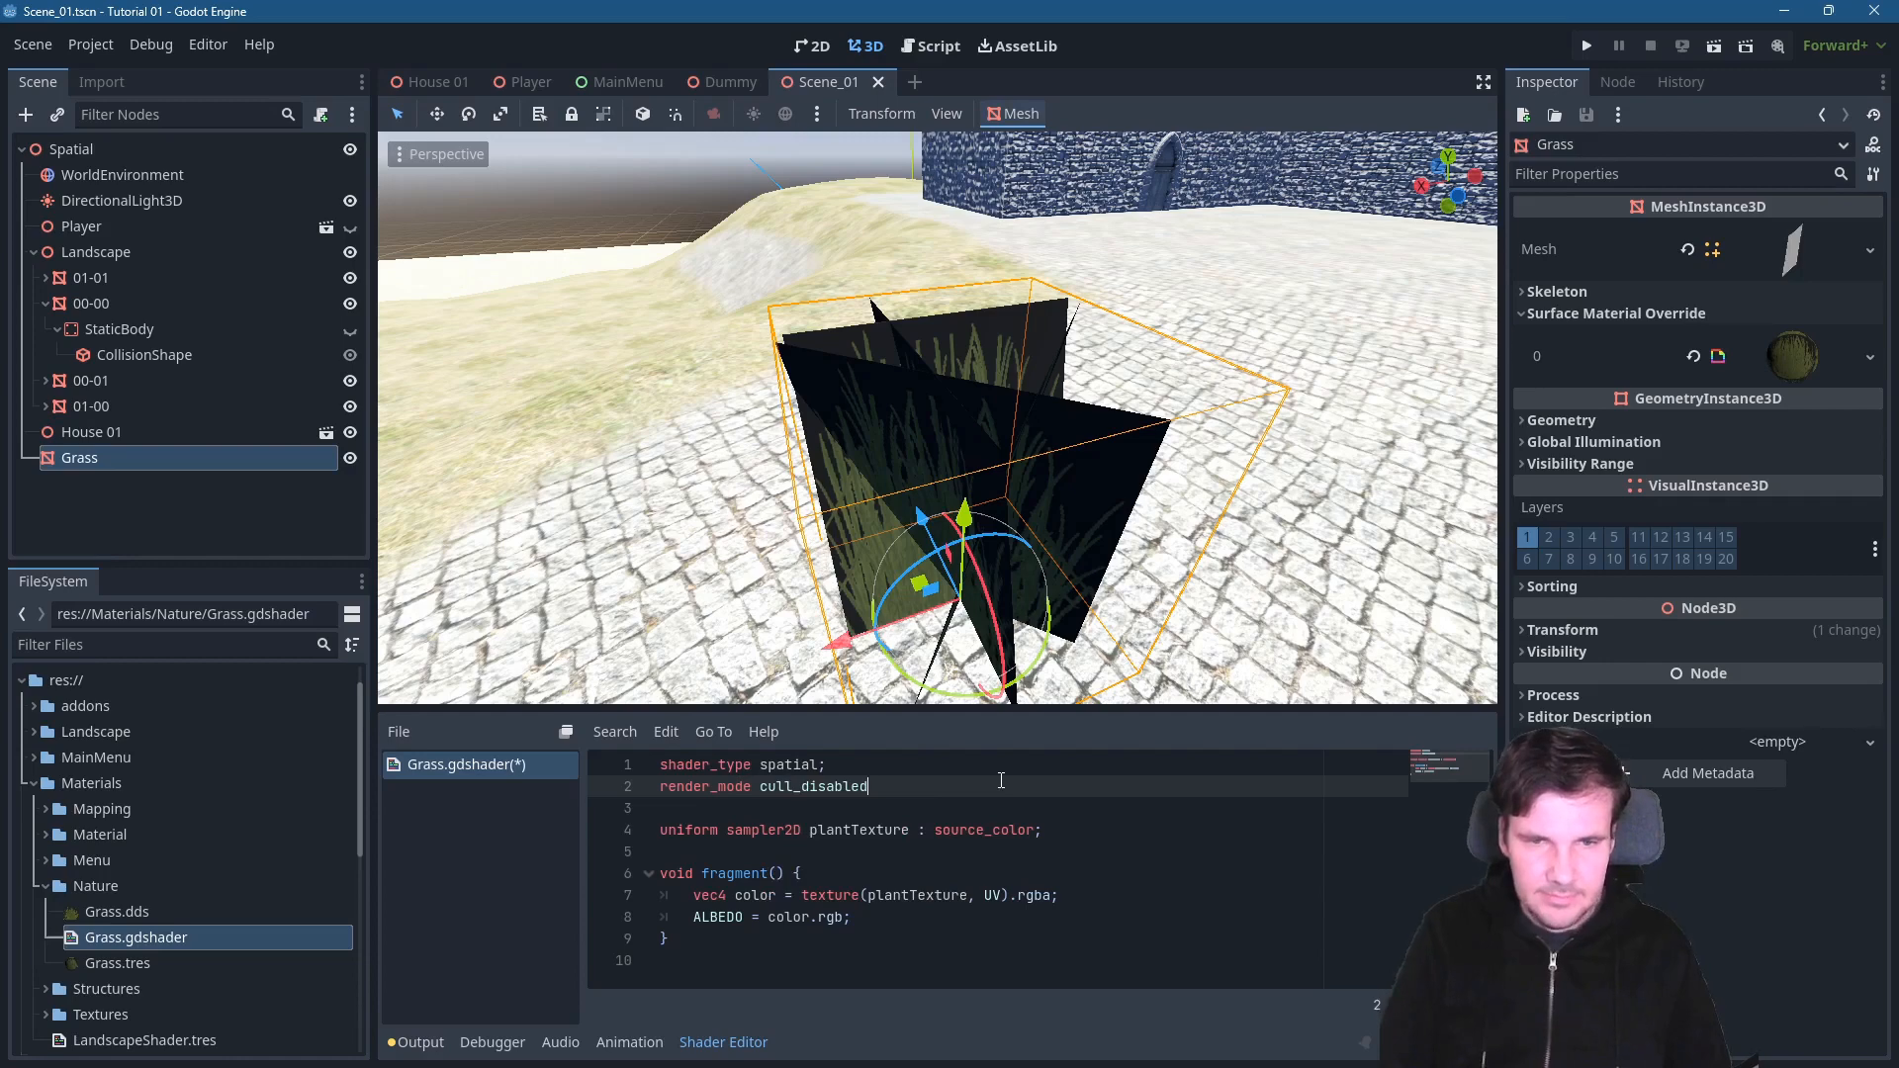
type(";")
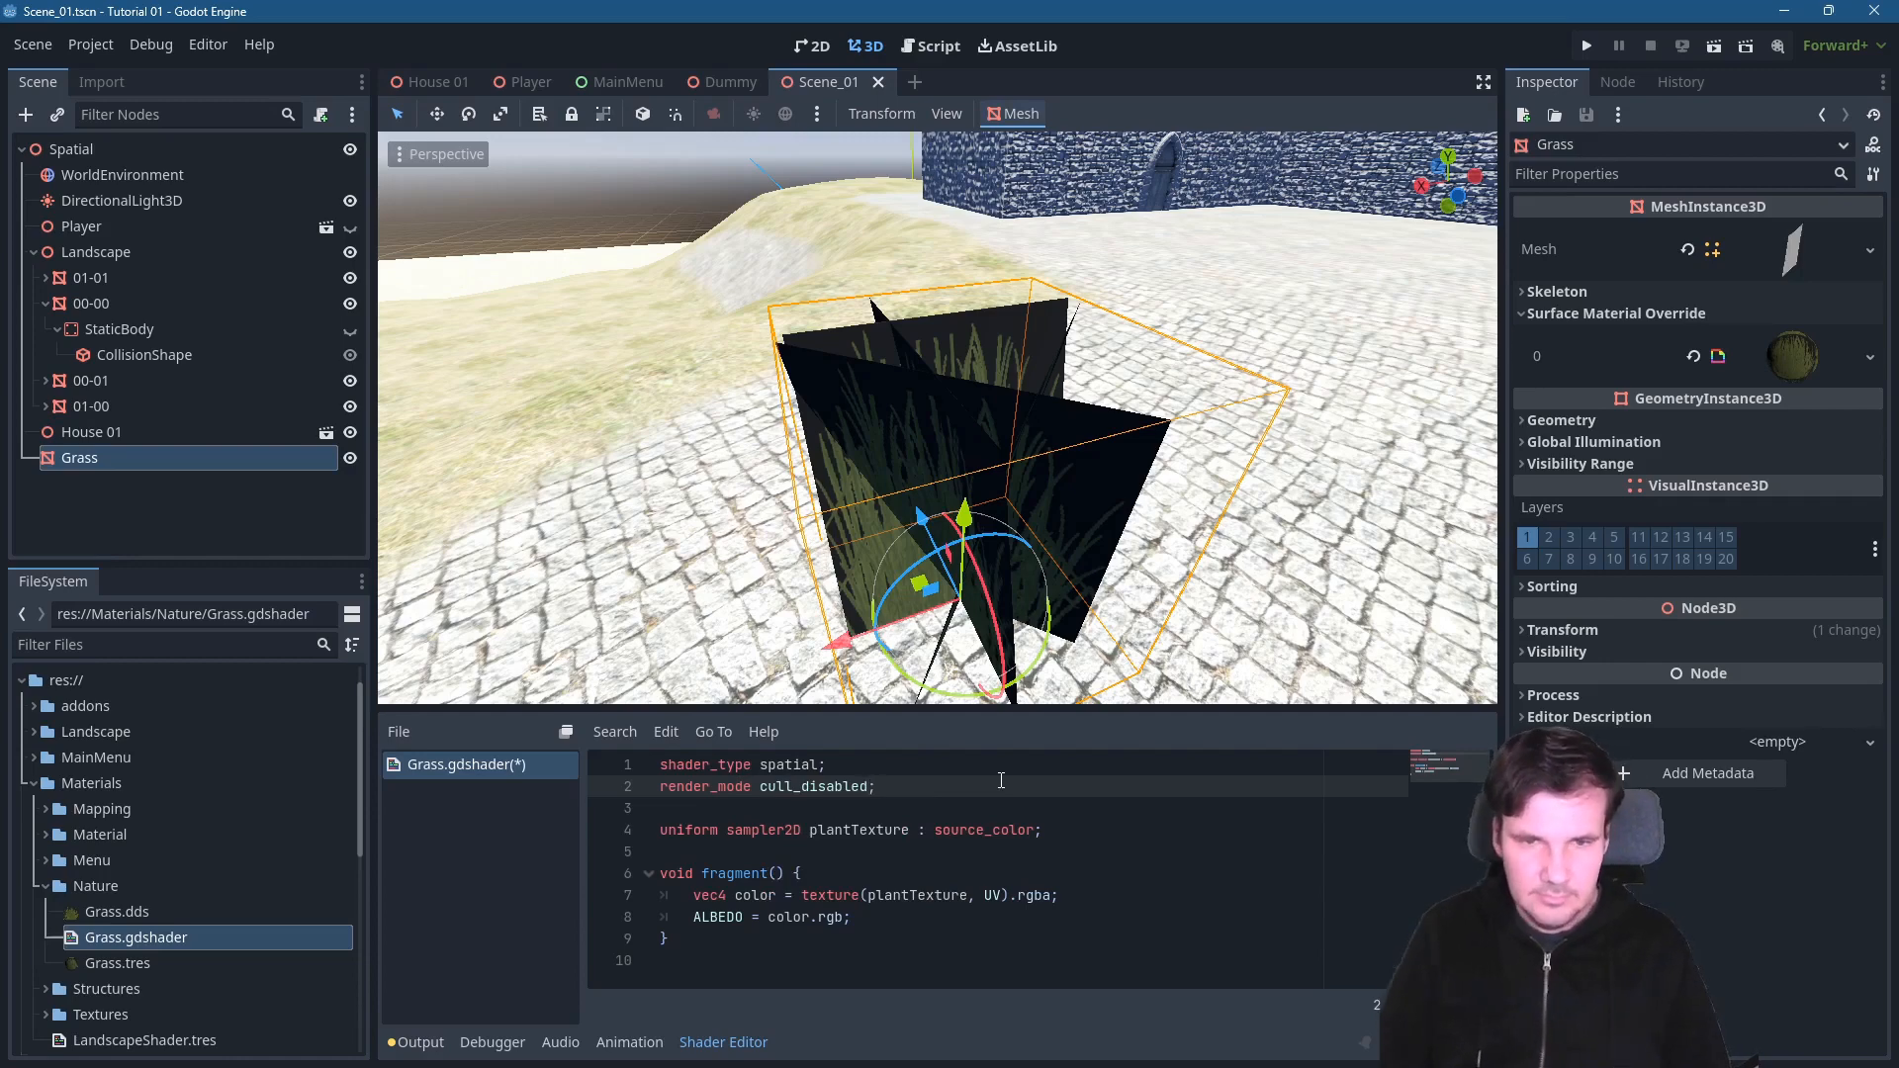
middle_click_drag(1223, 445, 1157, 449)
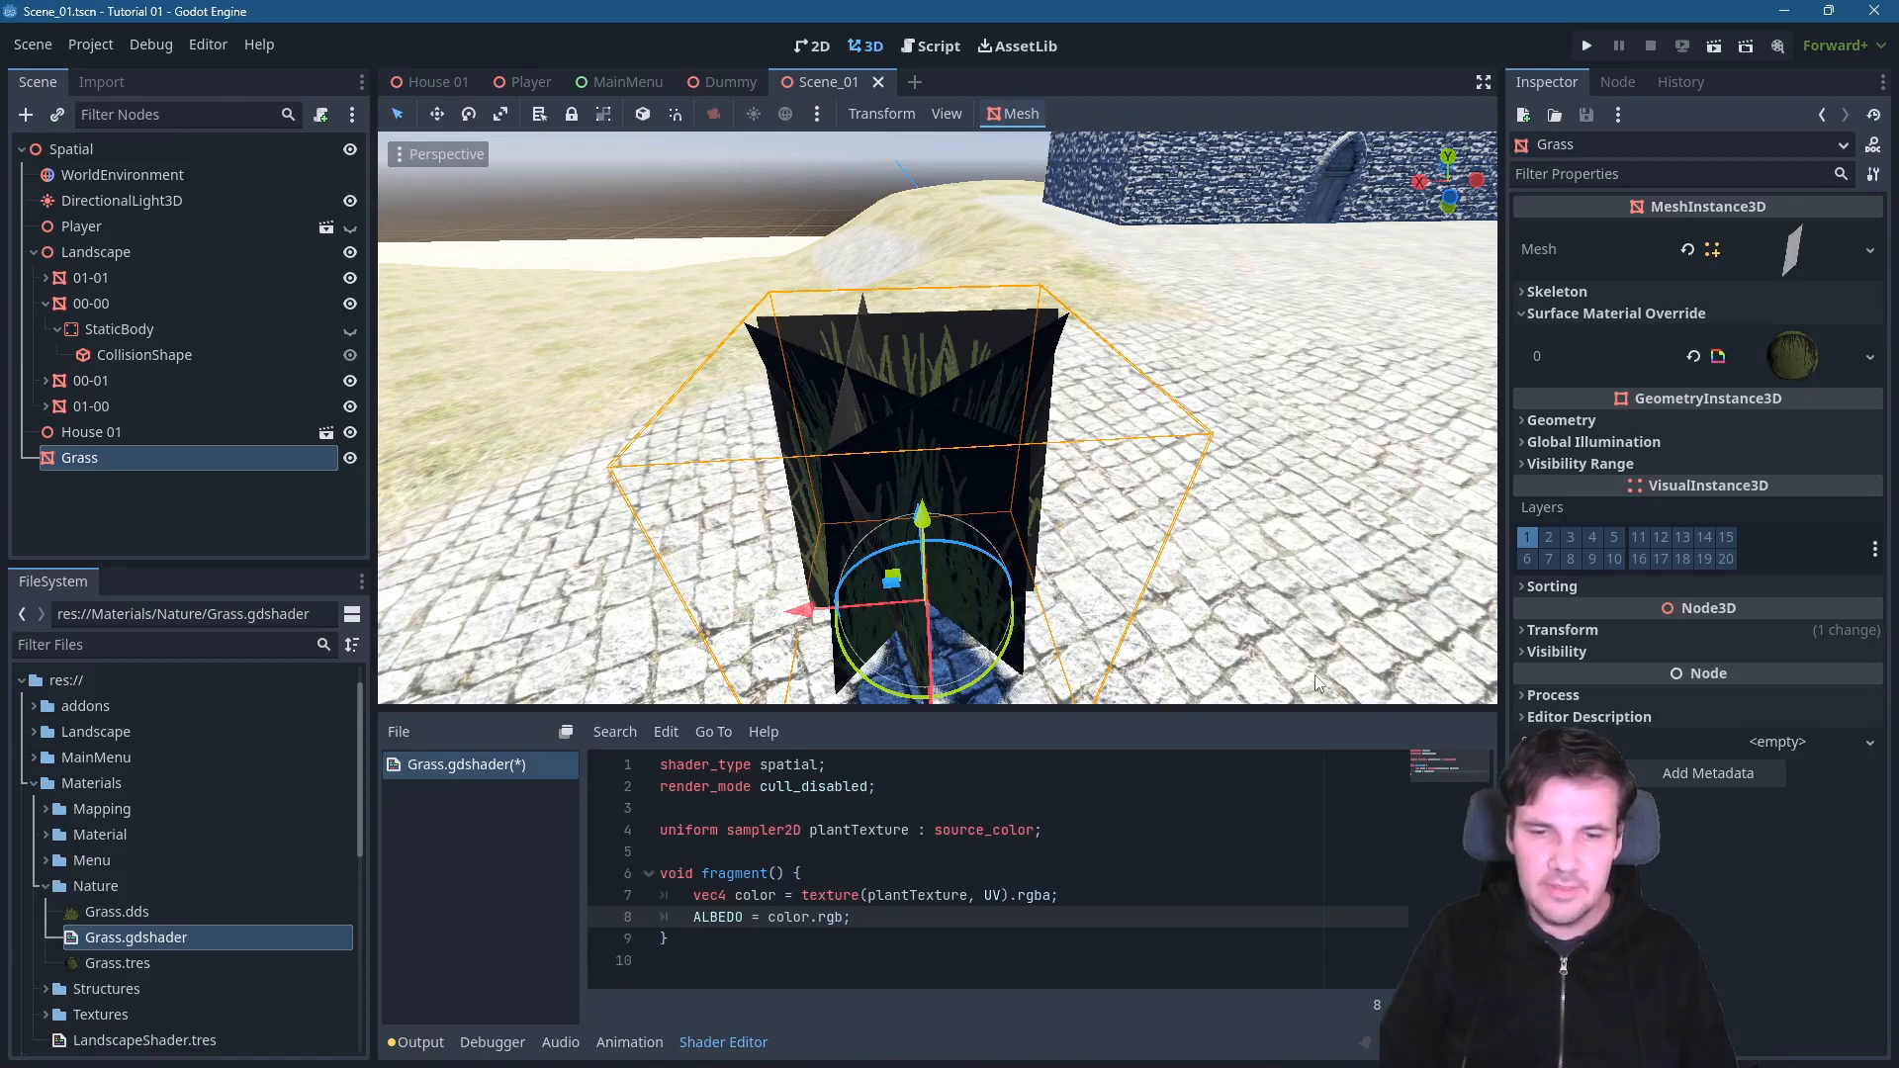
- Add the line "ALPHA = color.a;" below the ALBEDO line in the fragment function and check the grass from other angles
left_click(1240, 229)
left_click(1037, 920)
key("Return")
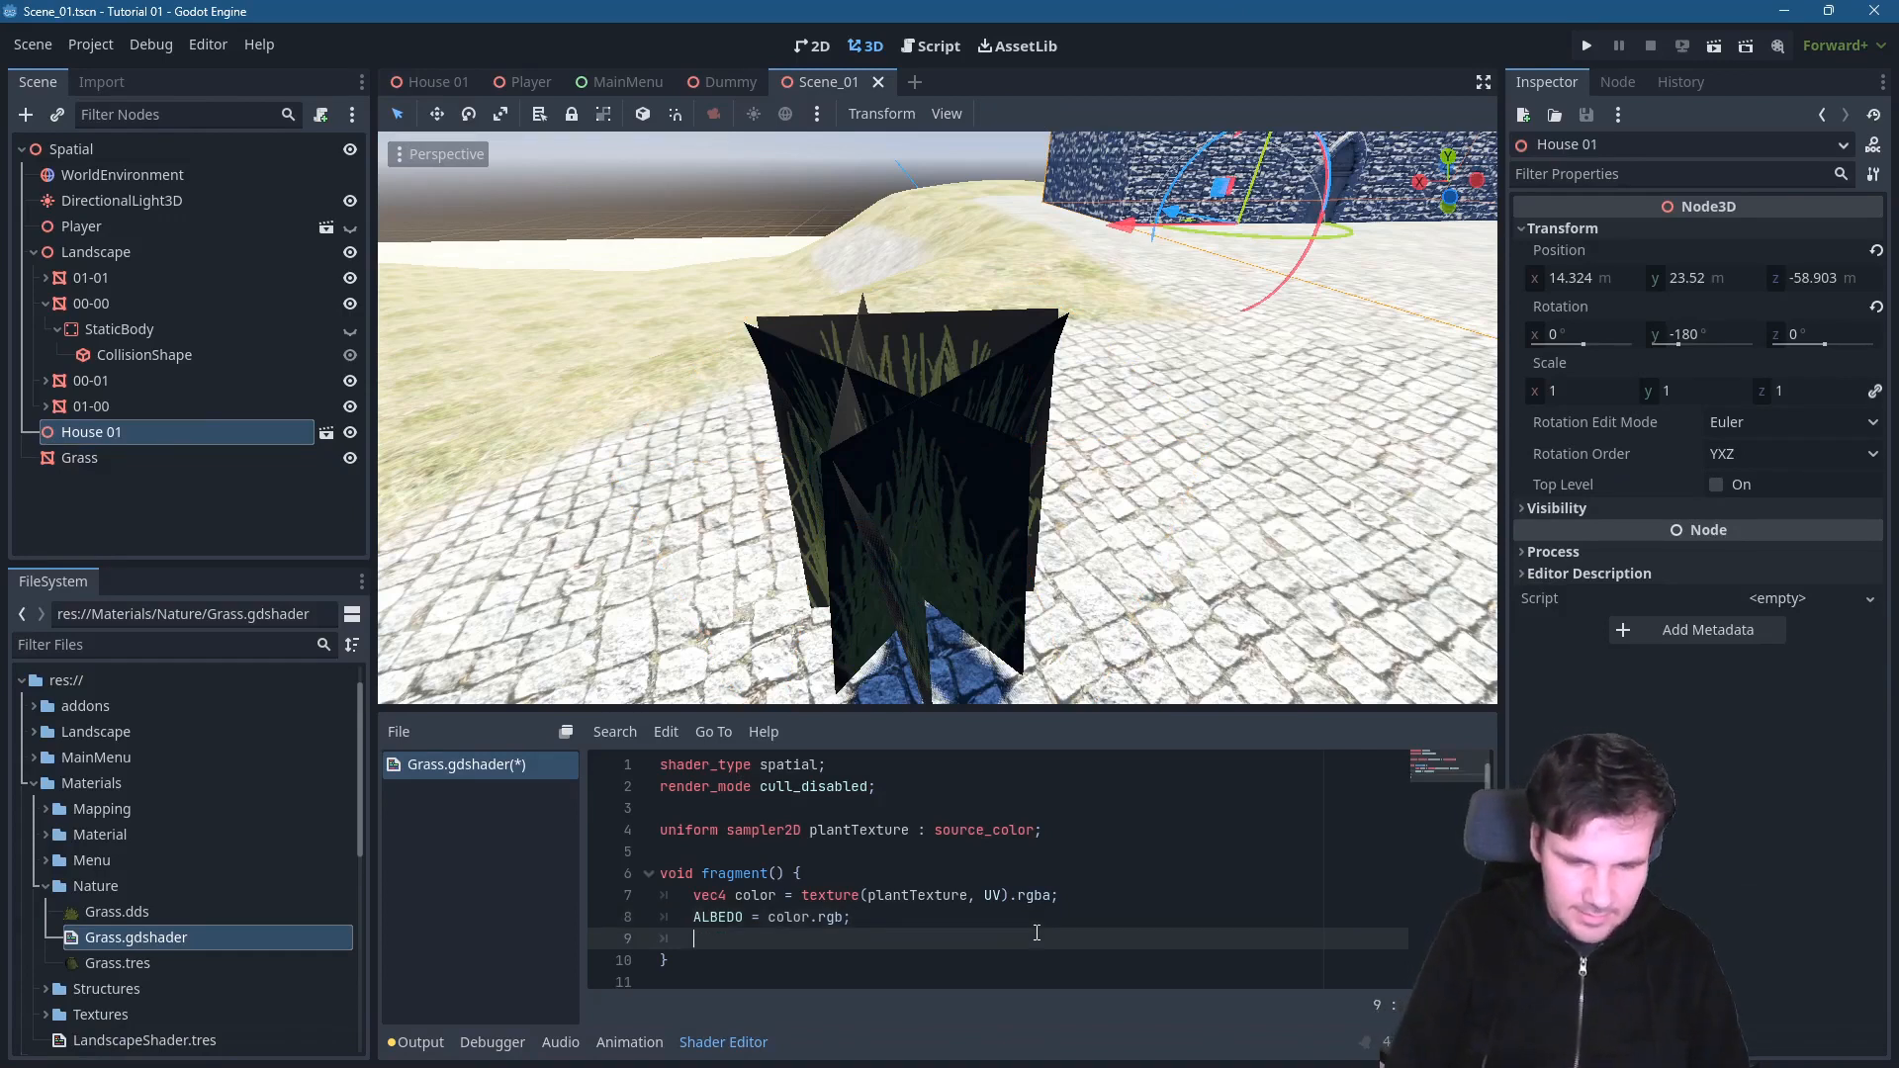
type("ALPHA")
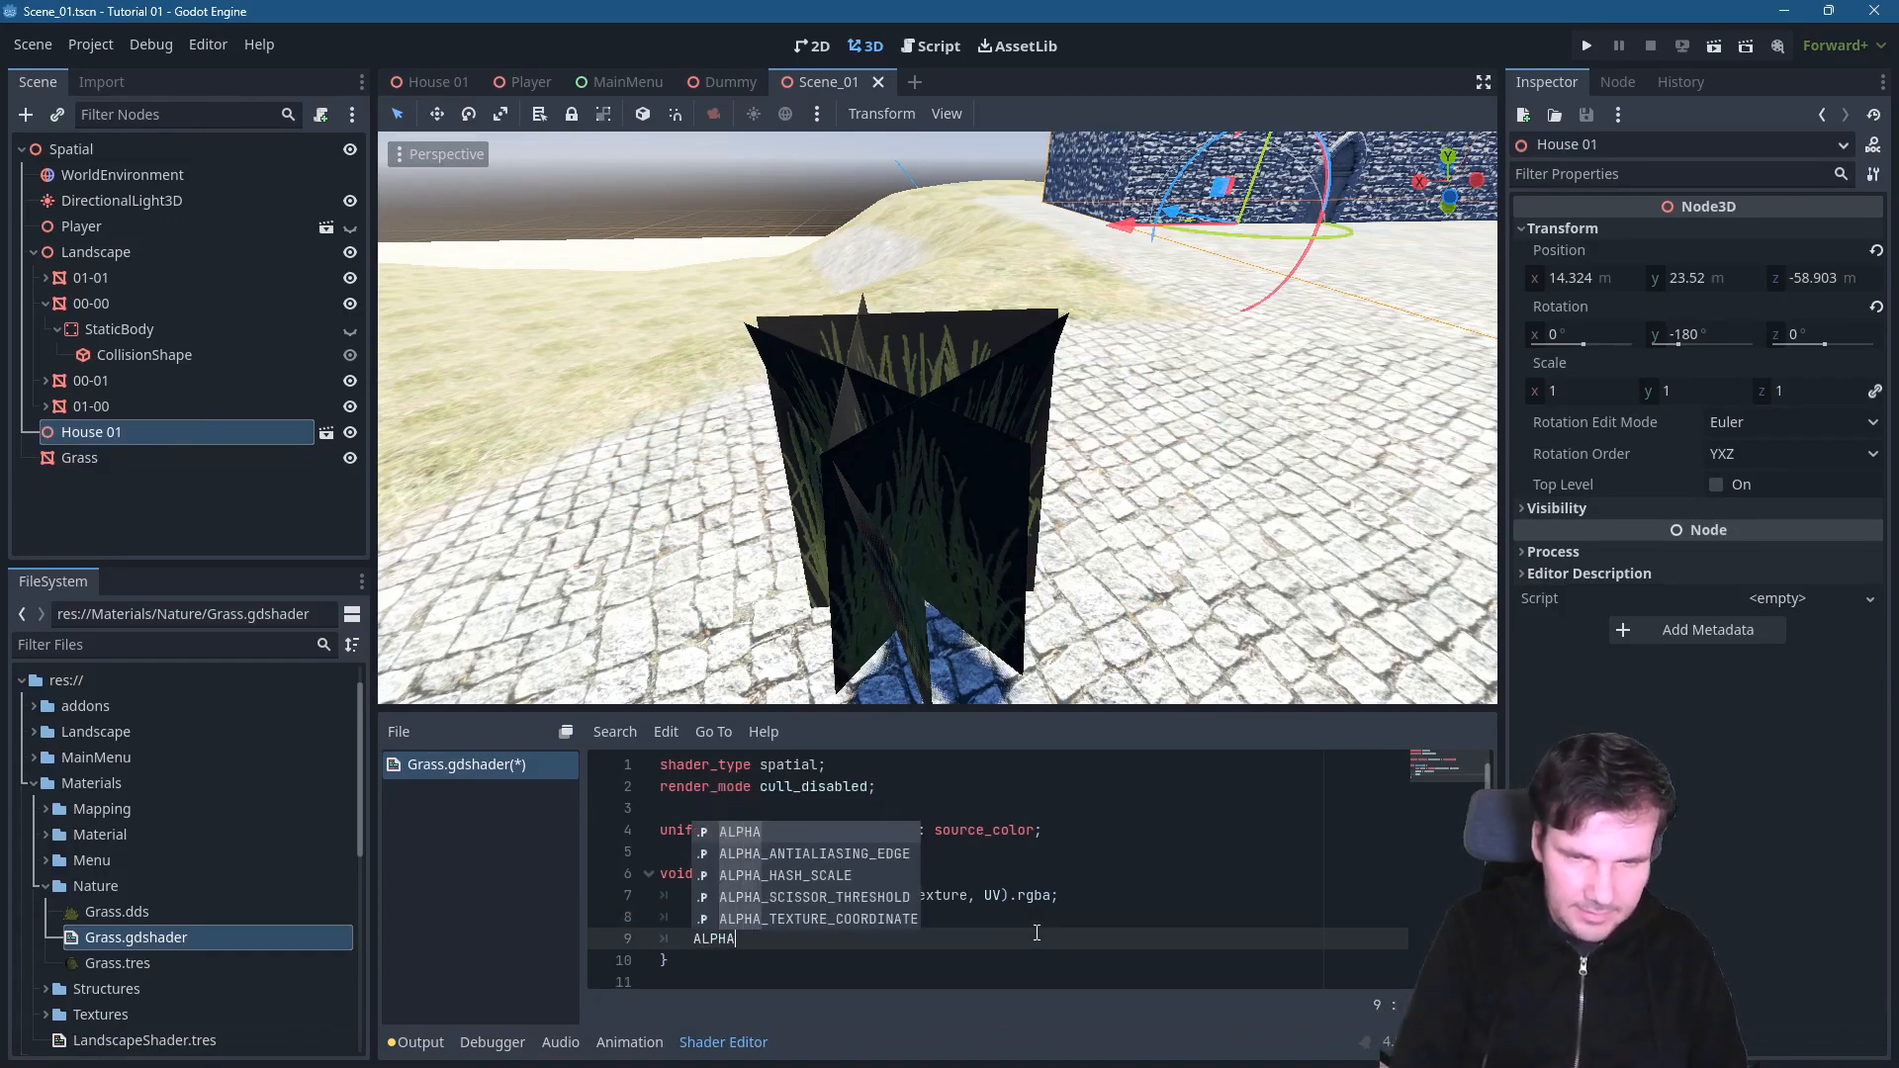
type(" = color")
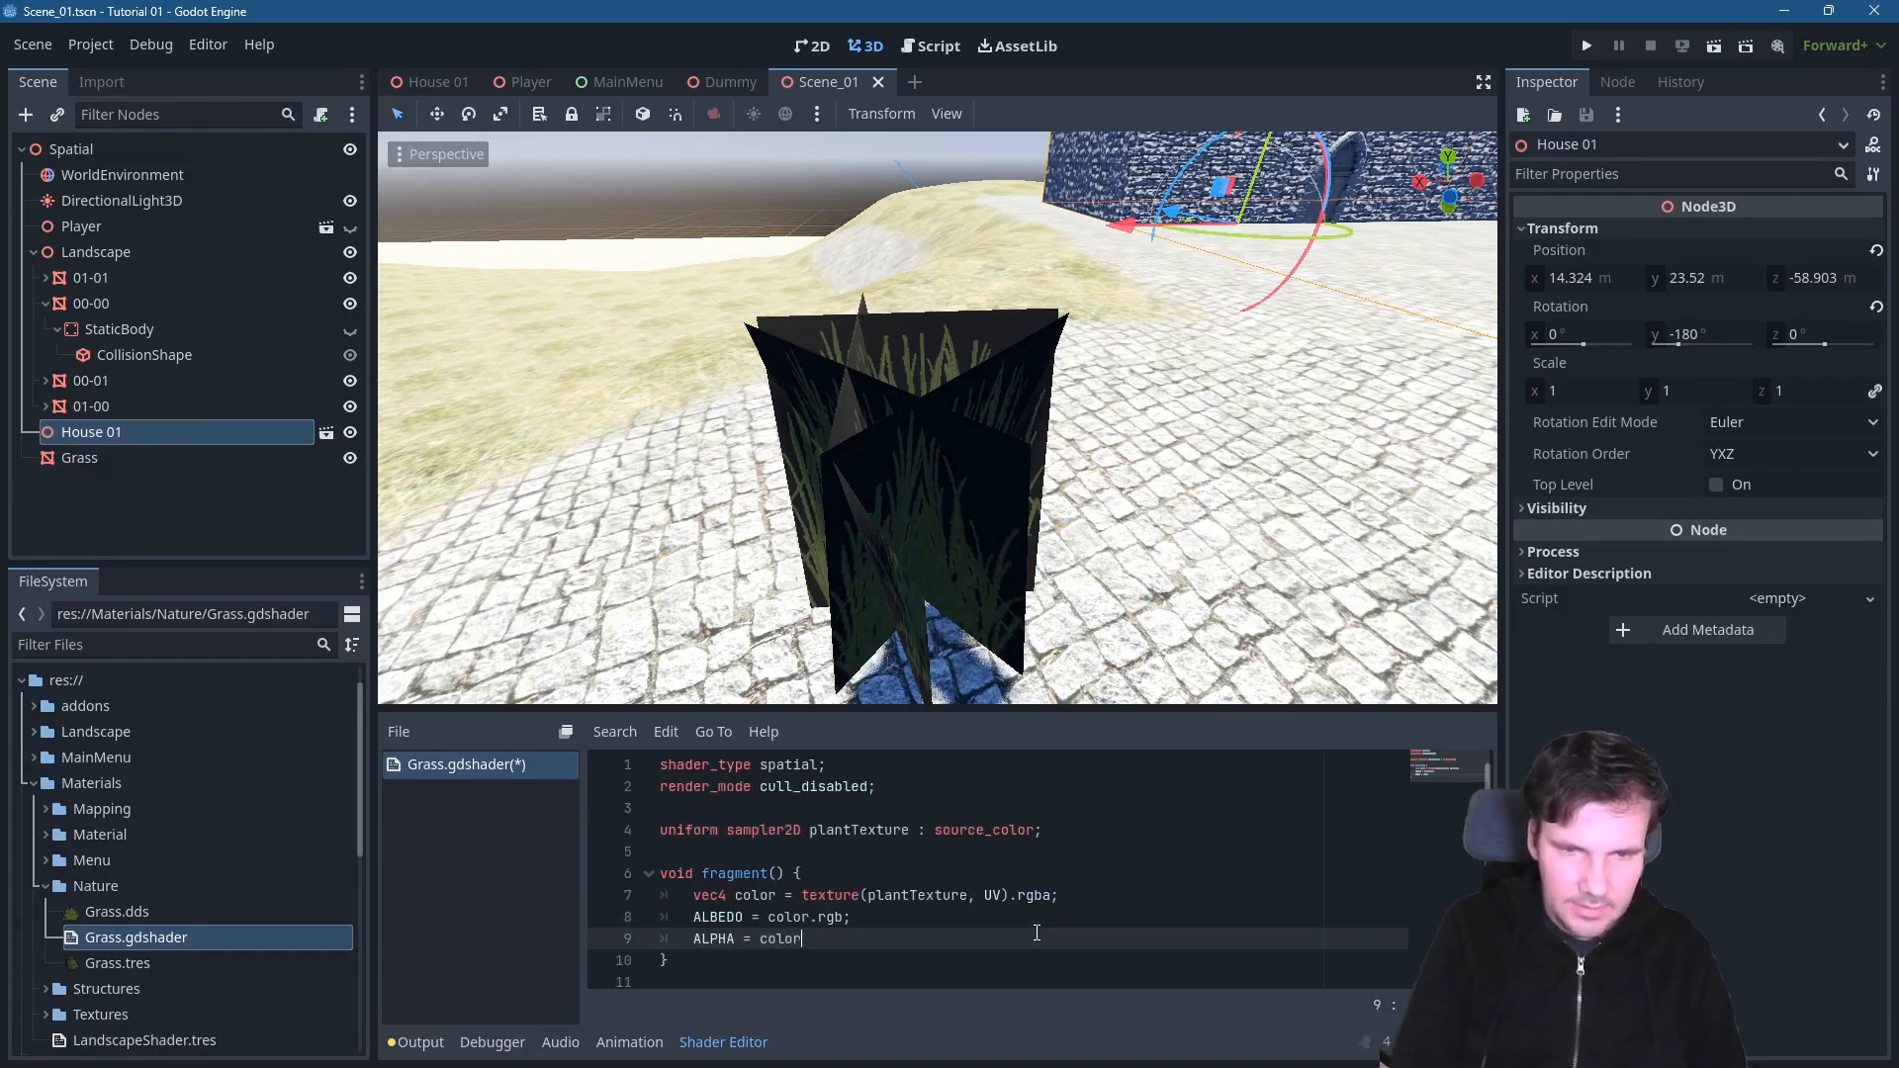
type(".a;")
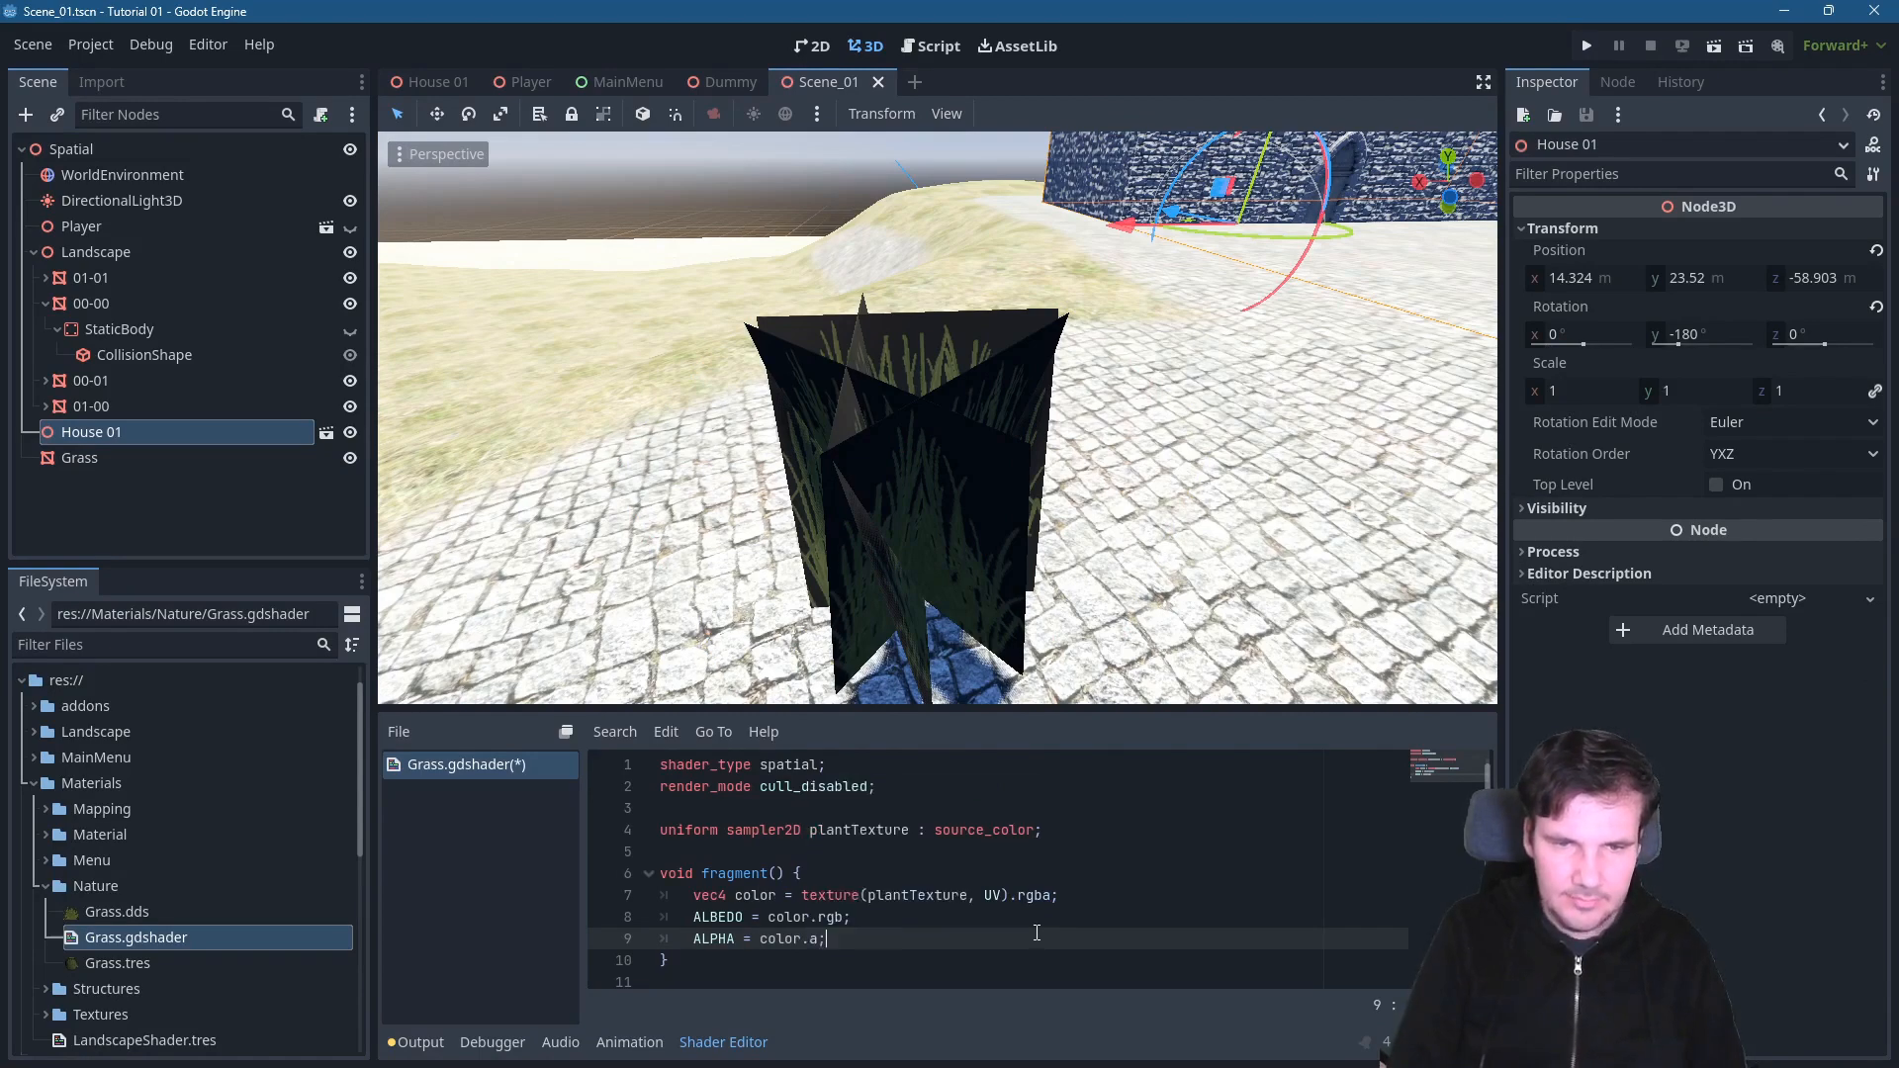
middle_click_drag(1065, 487, 912, 473)
middle_click_drag(1095, 411, 1361, 586)
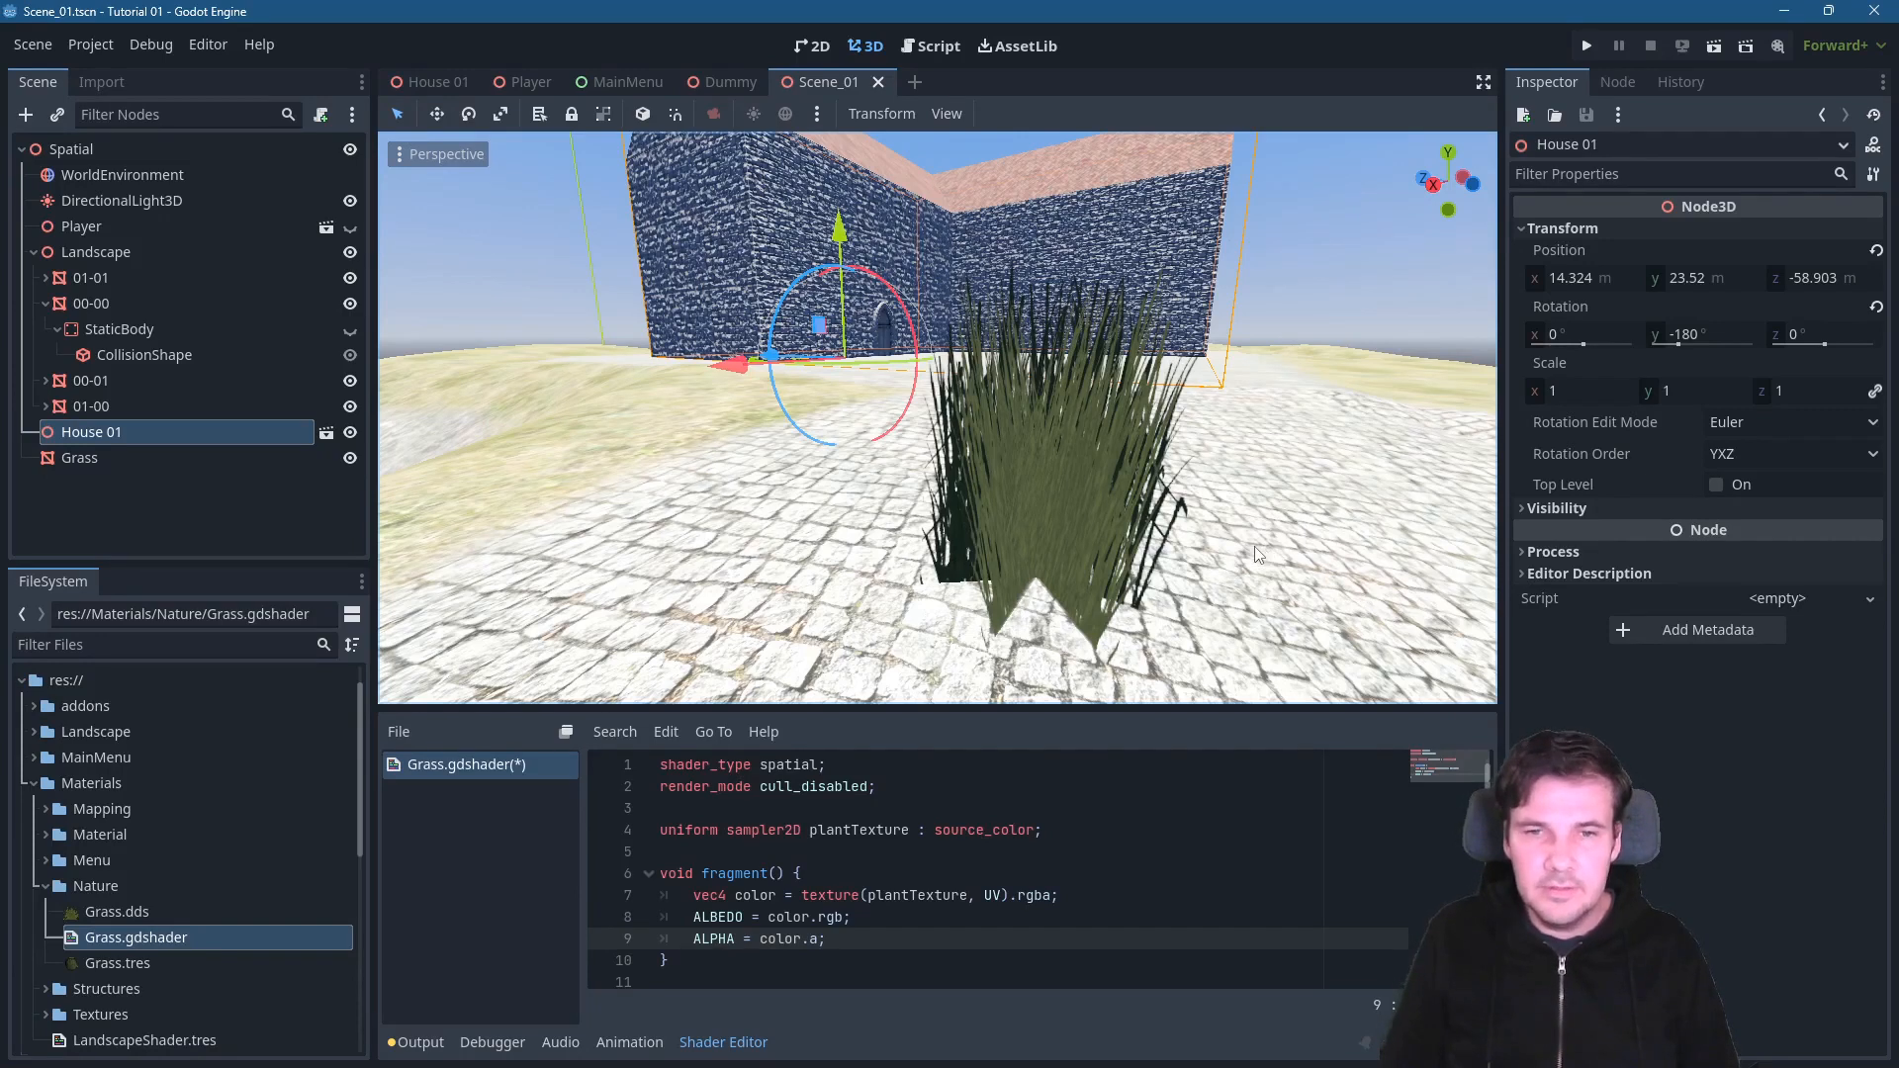
mouse_move(1212, 546)
middle_mouse_down()
mouse_move(1254, 566)
mouse_move(1335, 532)
mouse_move(1205, 540)
middle_mouse_up()
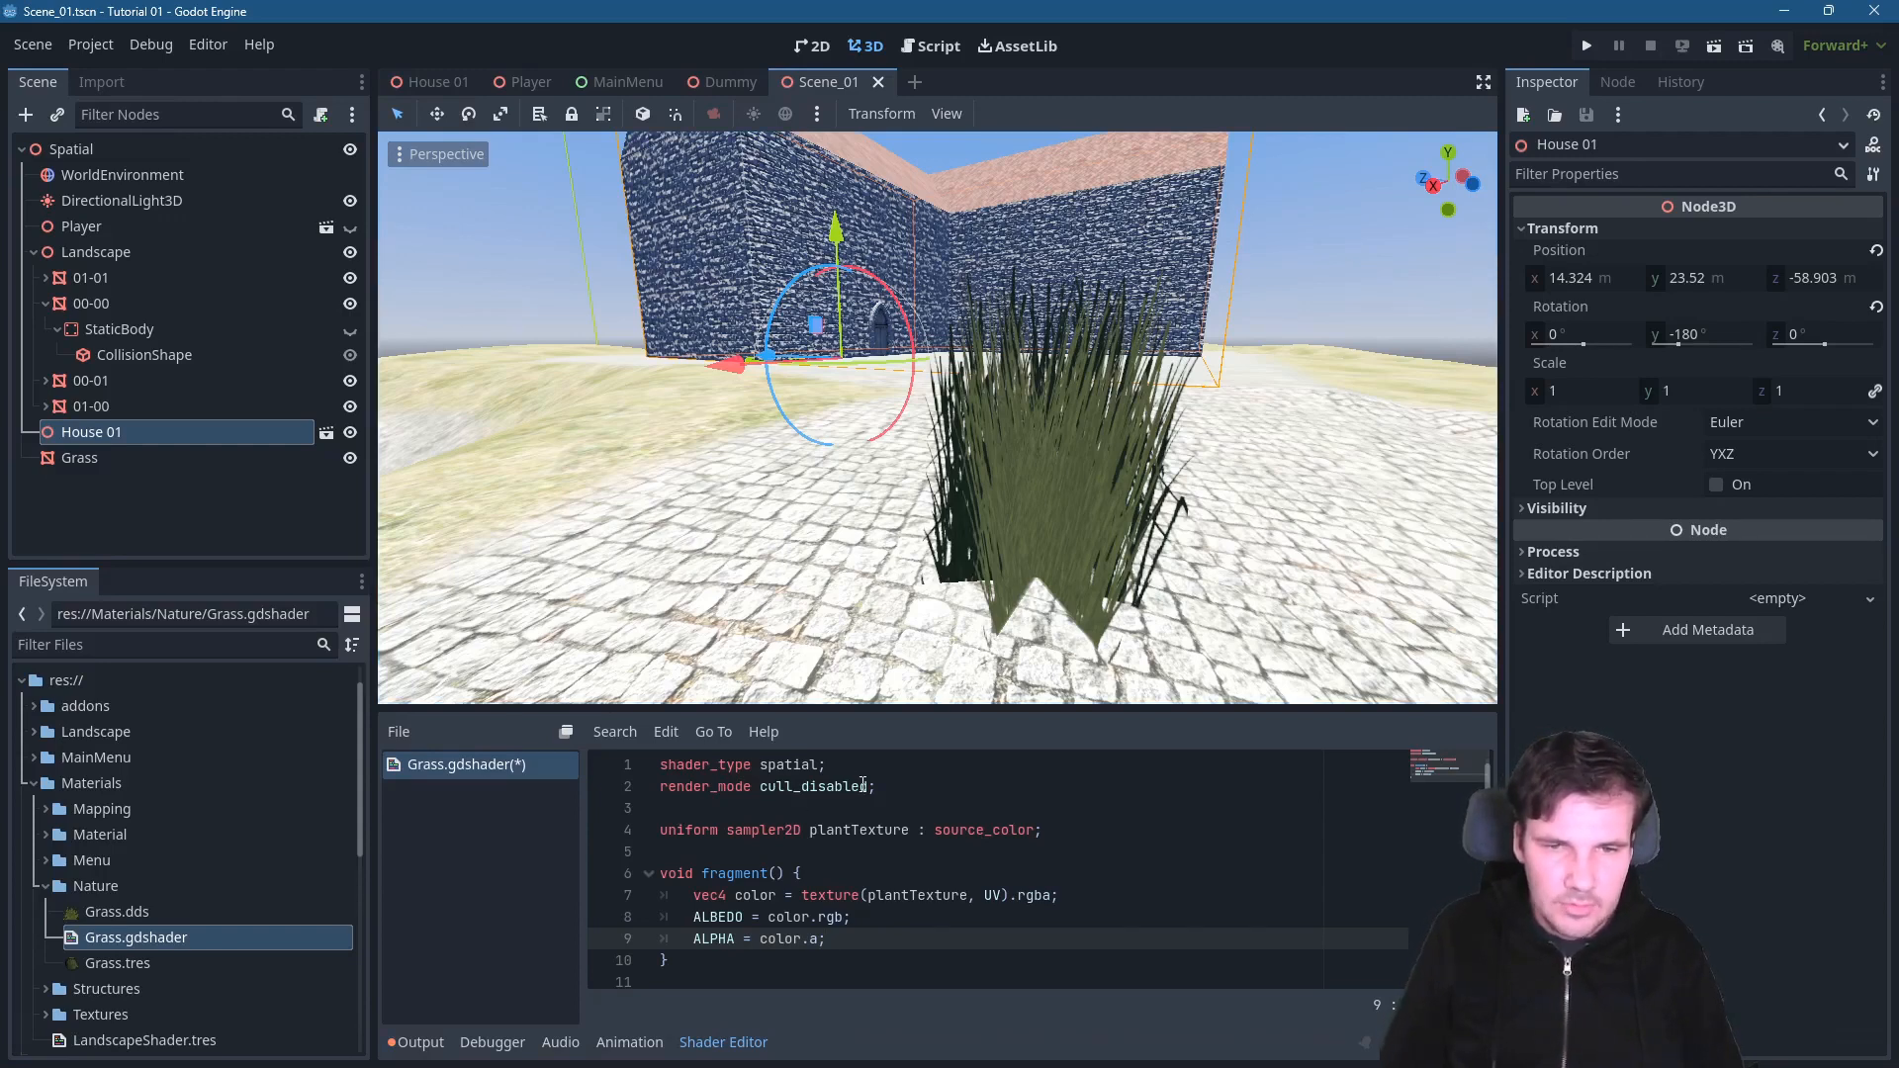
- Append the "depth_prepass_alpha" render mode after "cull_disabled" in the grass shader
left_click(868, 787)
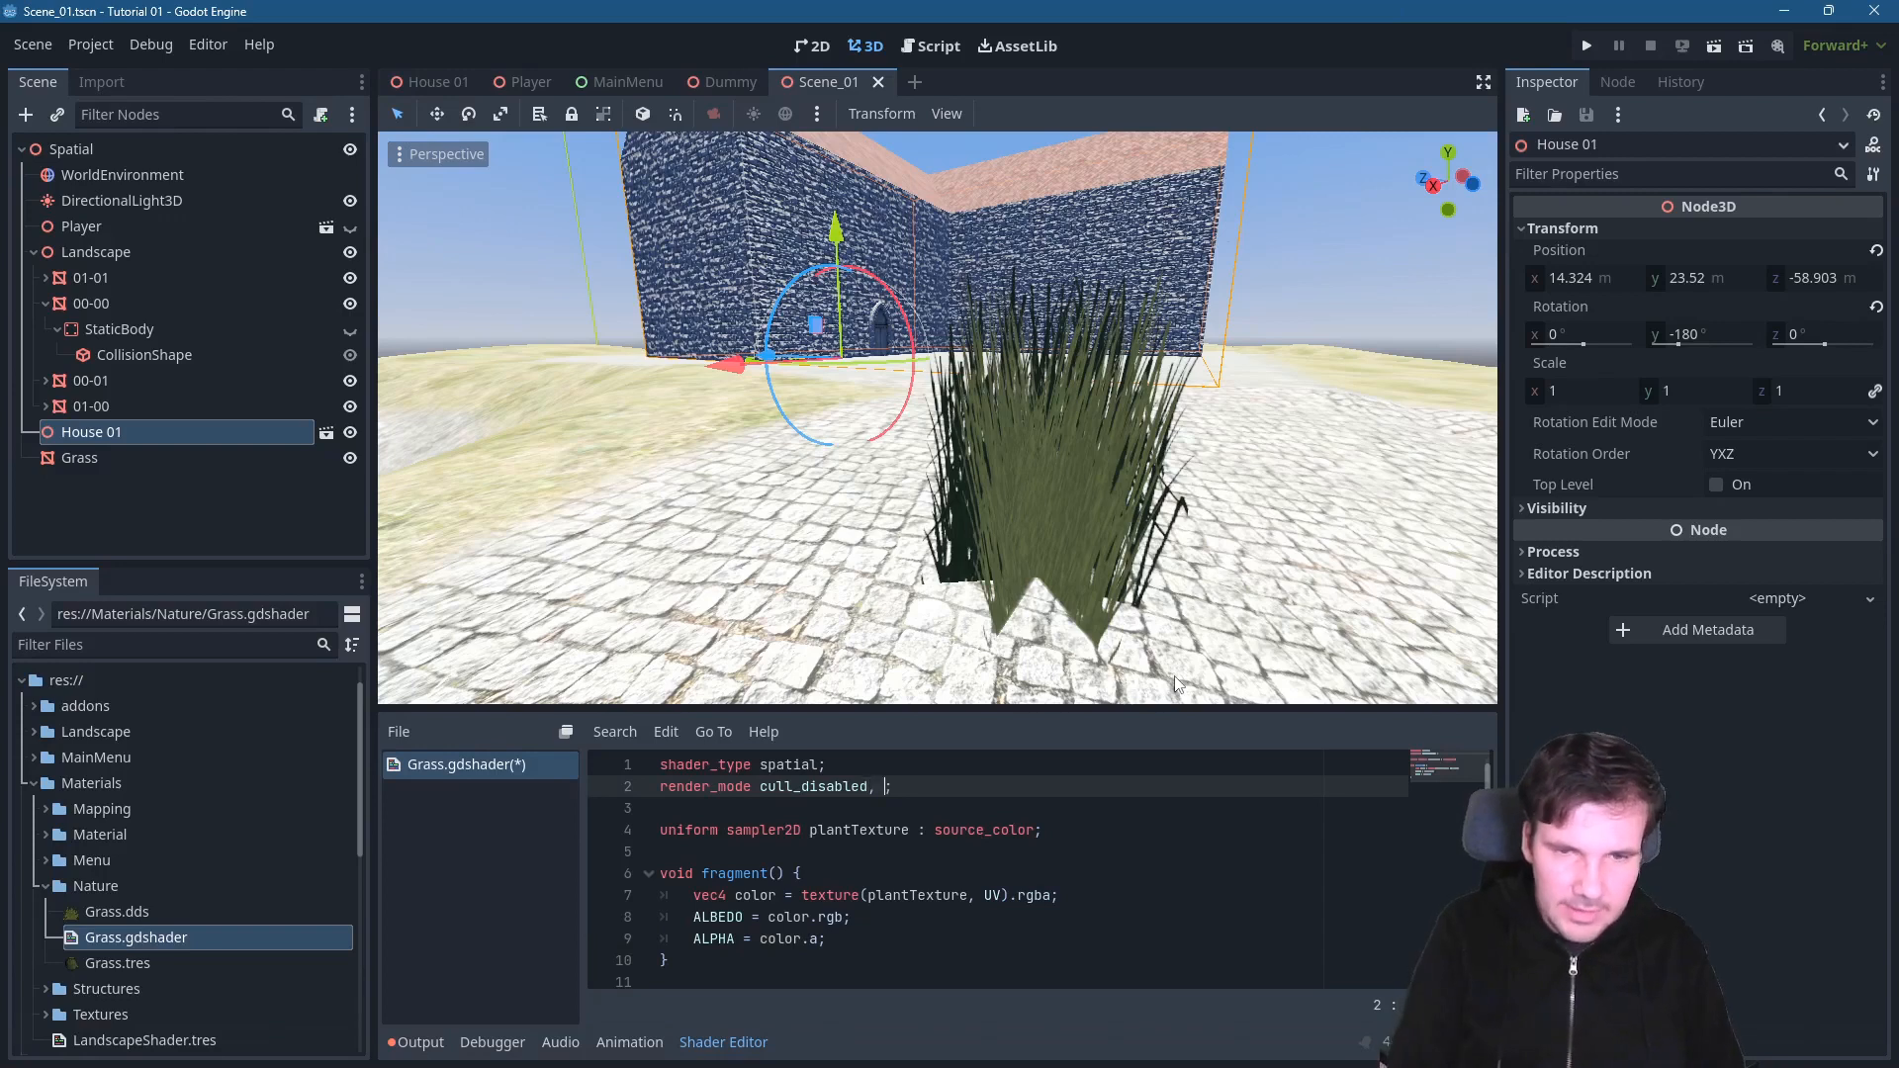
type("depth_prepass_alpha")
key("Down")
key("Down")
key("Down")
key("Down")
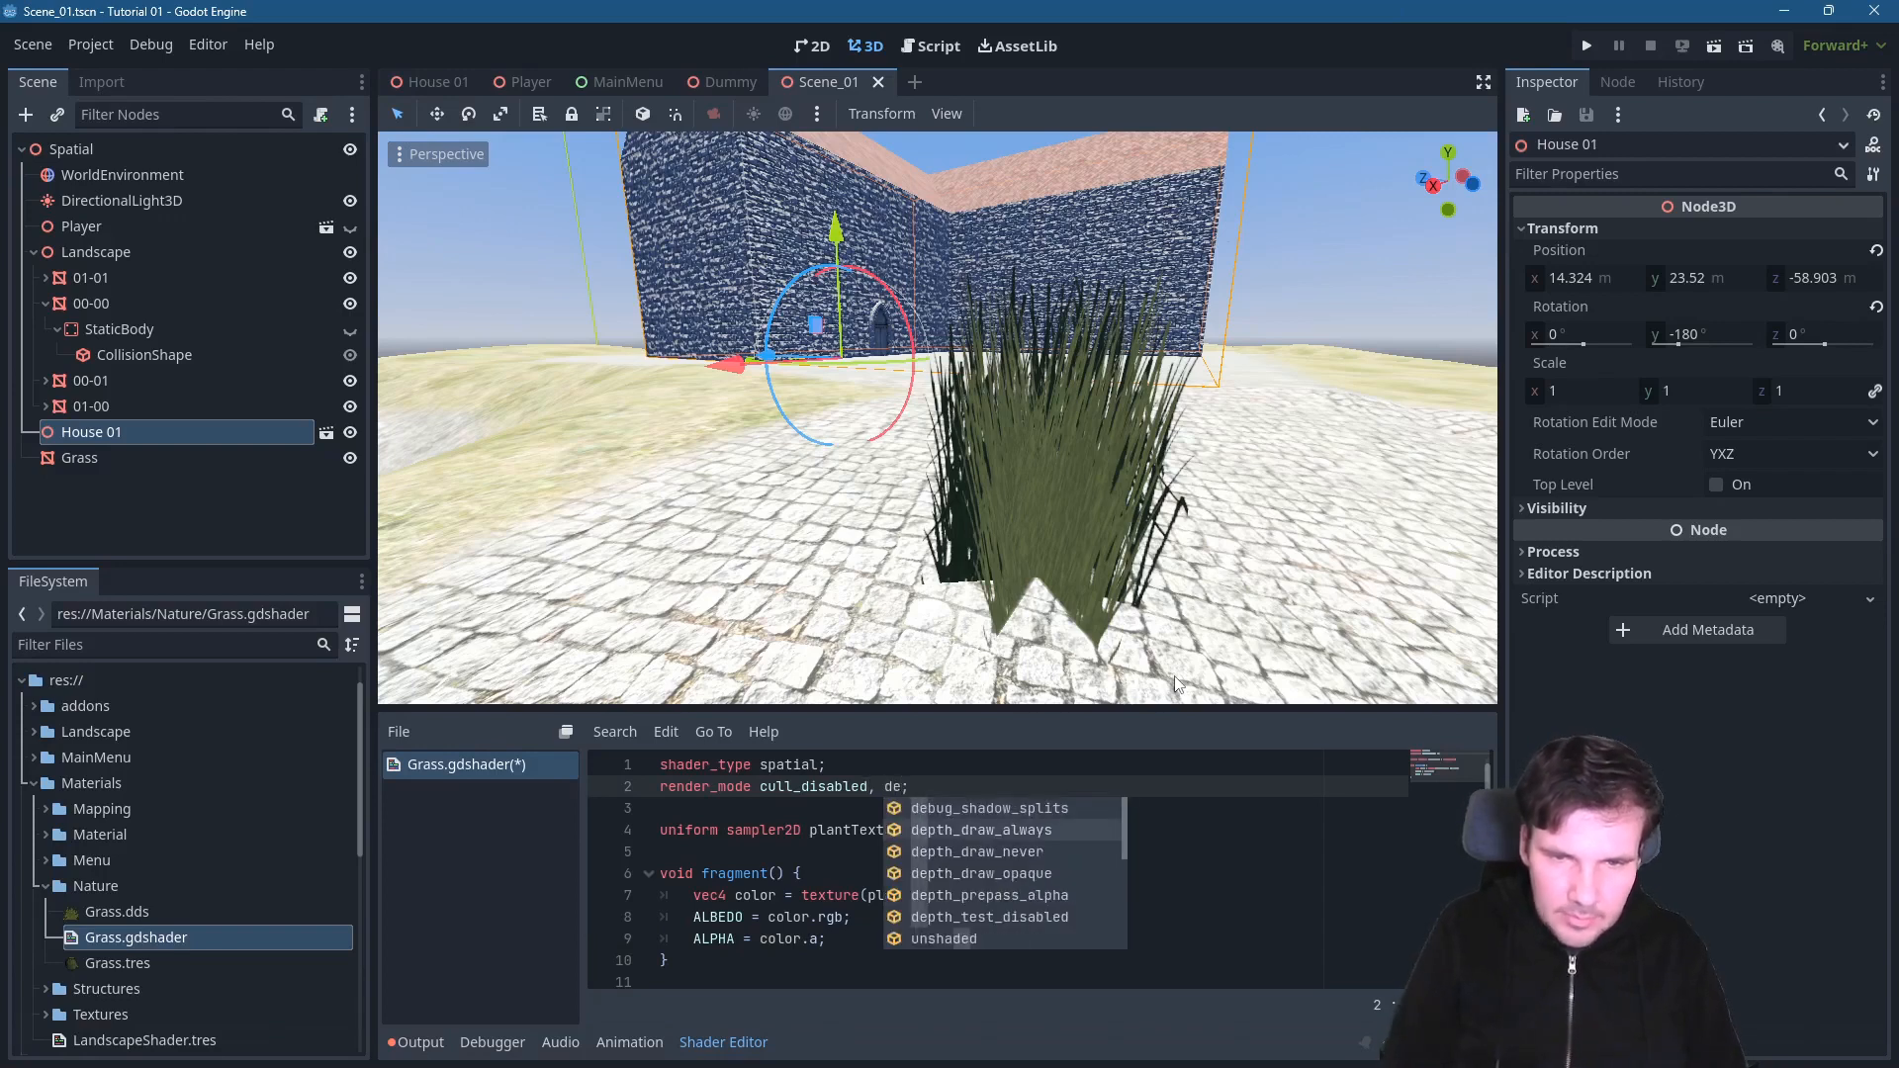
key("Return")
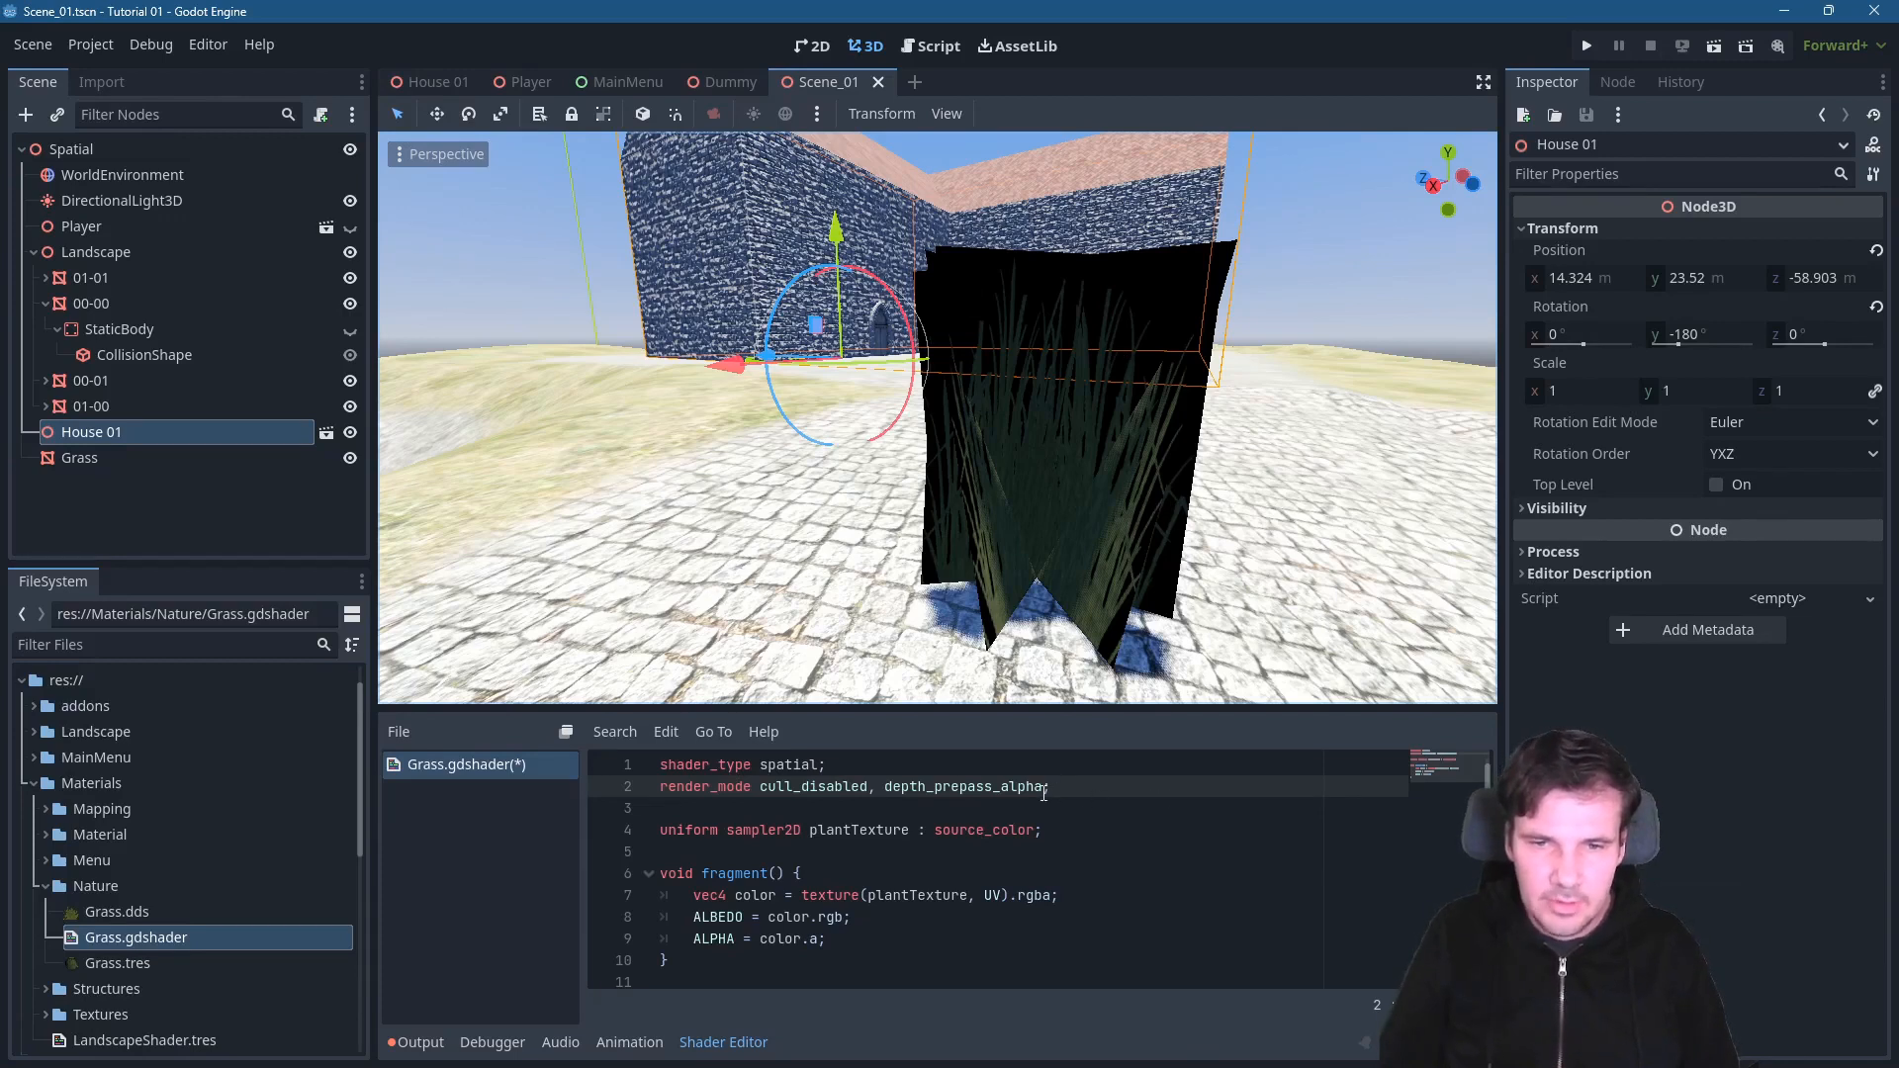
- Append "depth_draw_opaque" as the third render mode and check how the grass planes render from another angle
left_click(1042, 788)
type(", ")
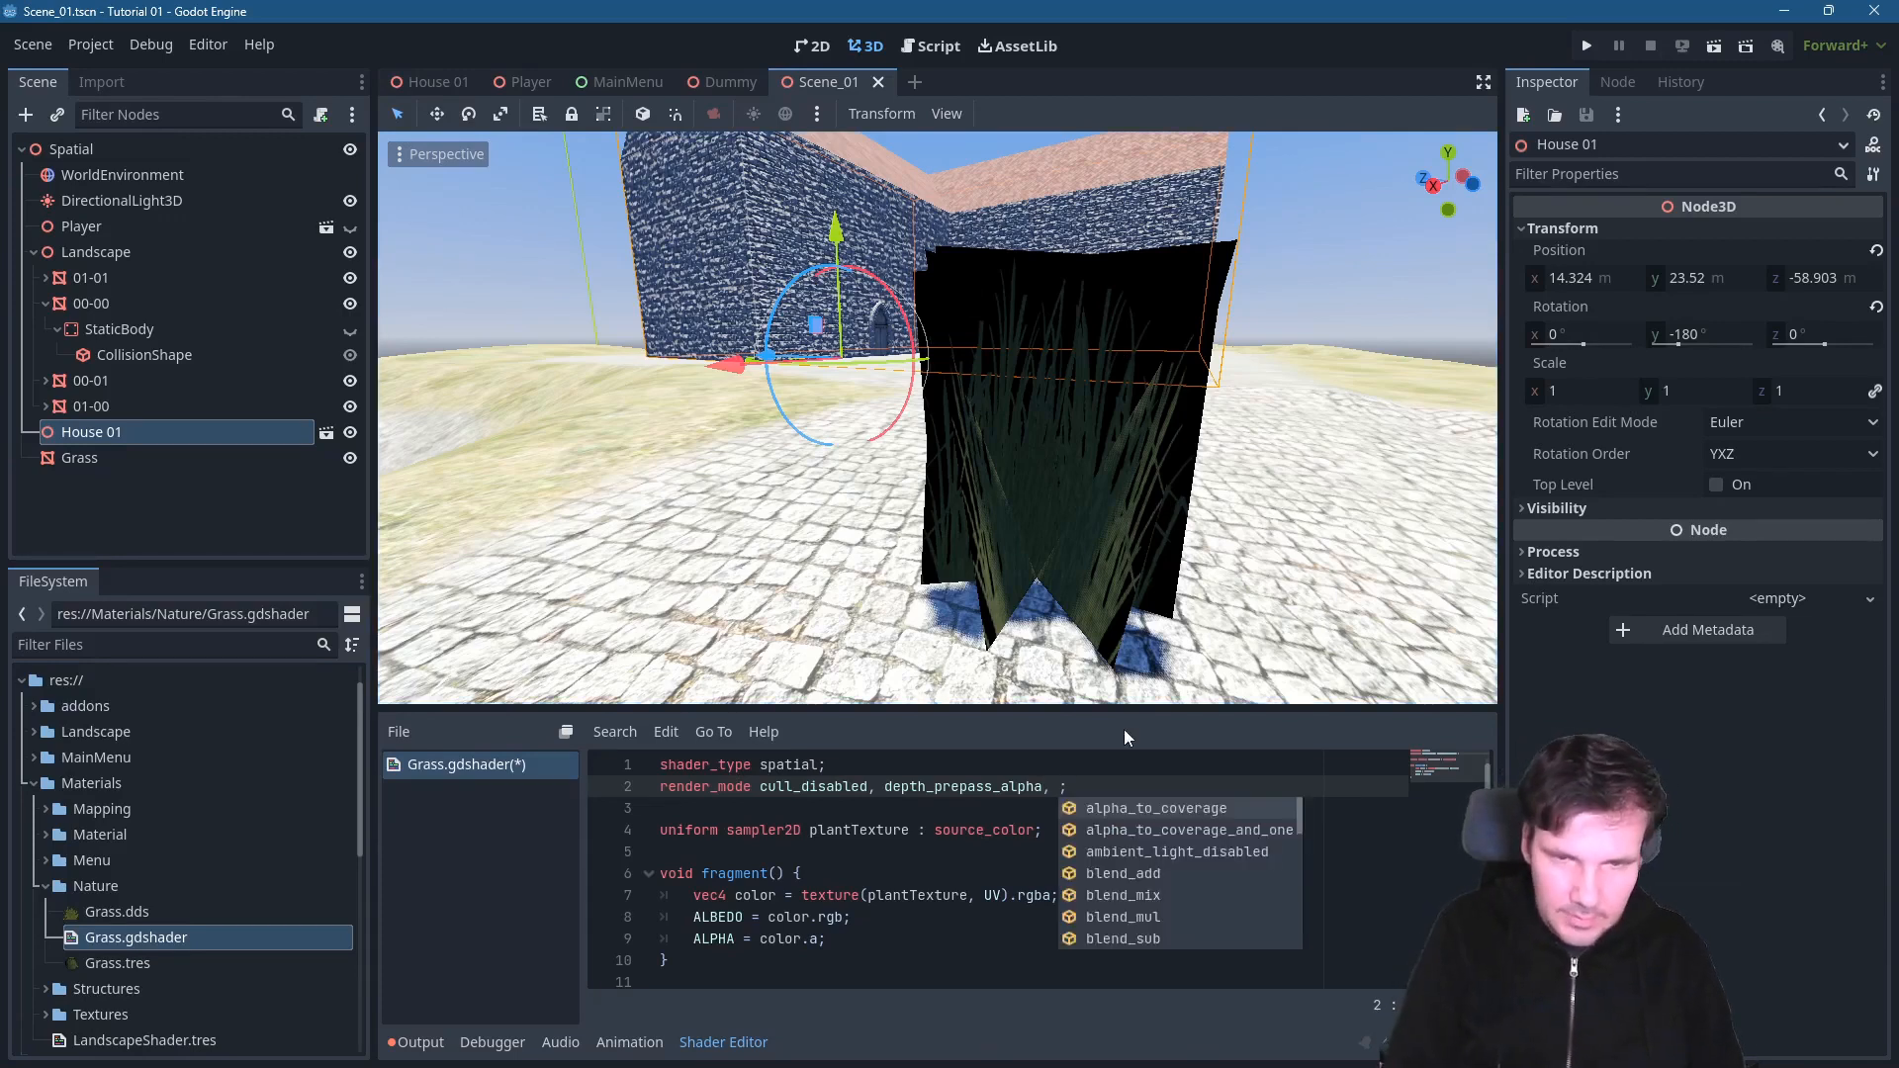
type("de")
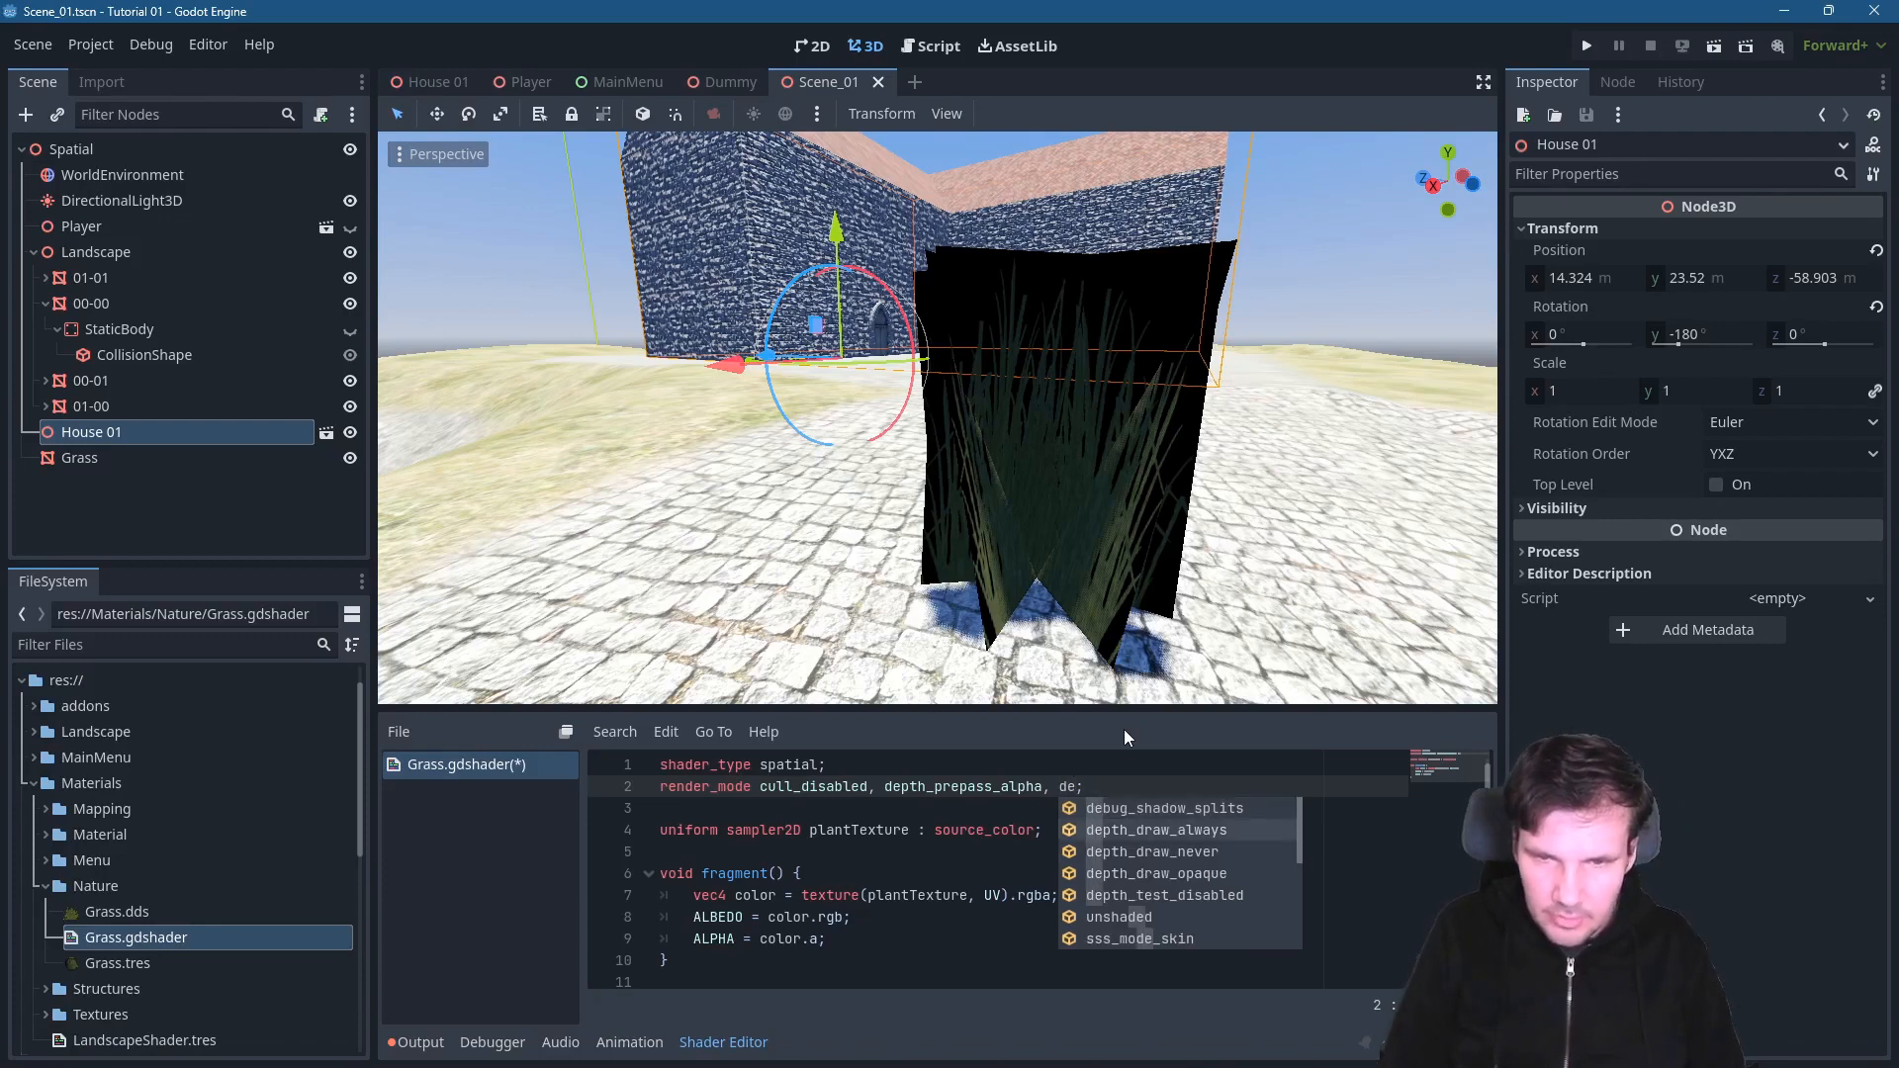
key("Down")
key("Return")
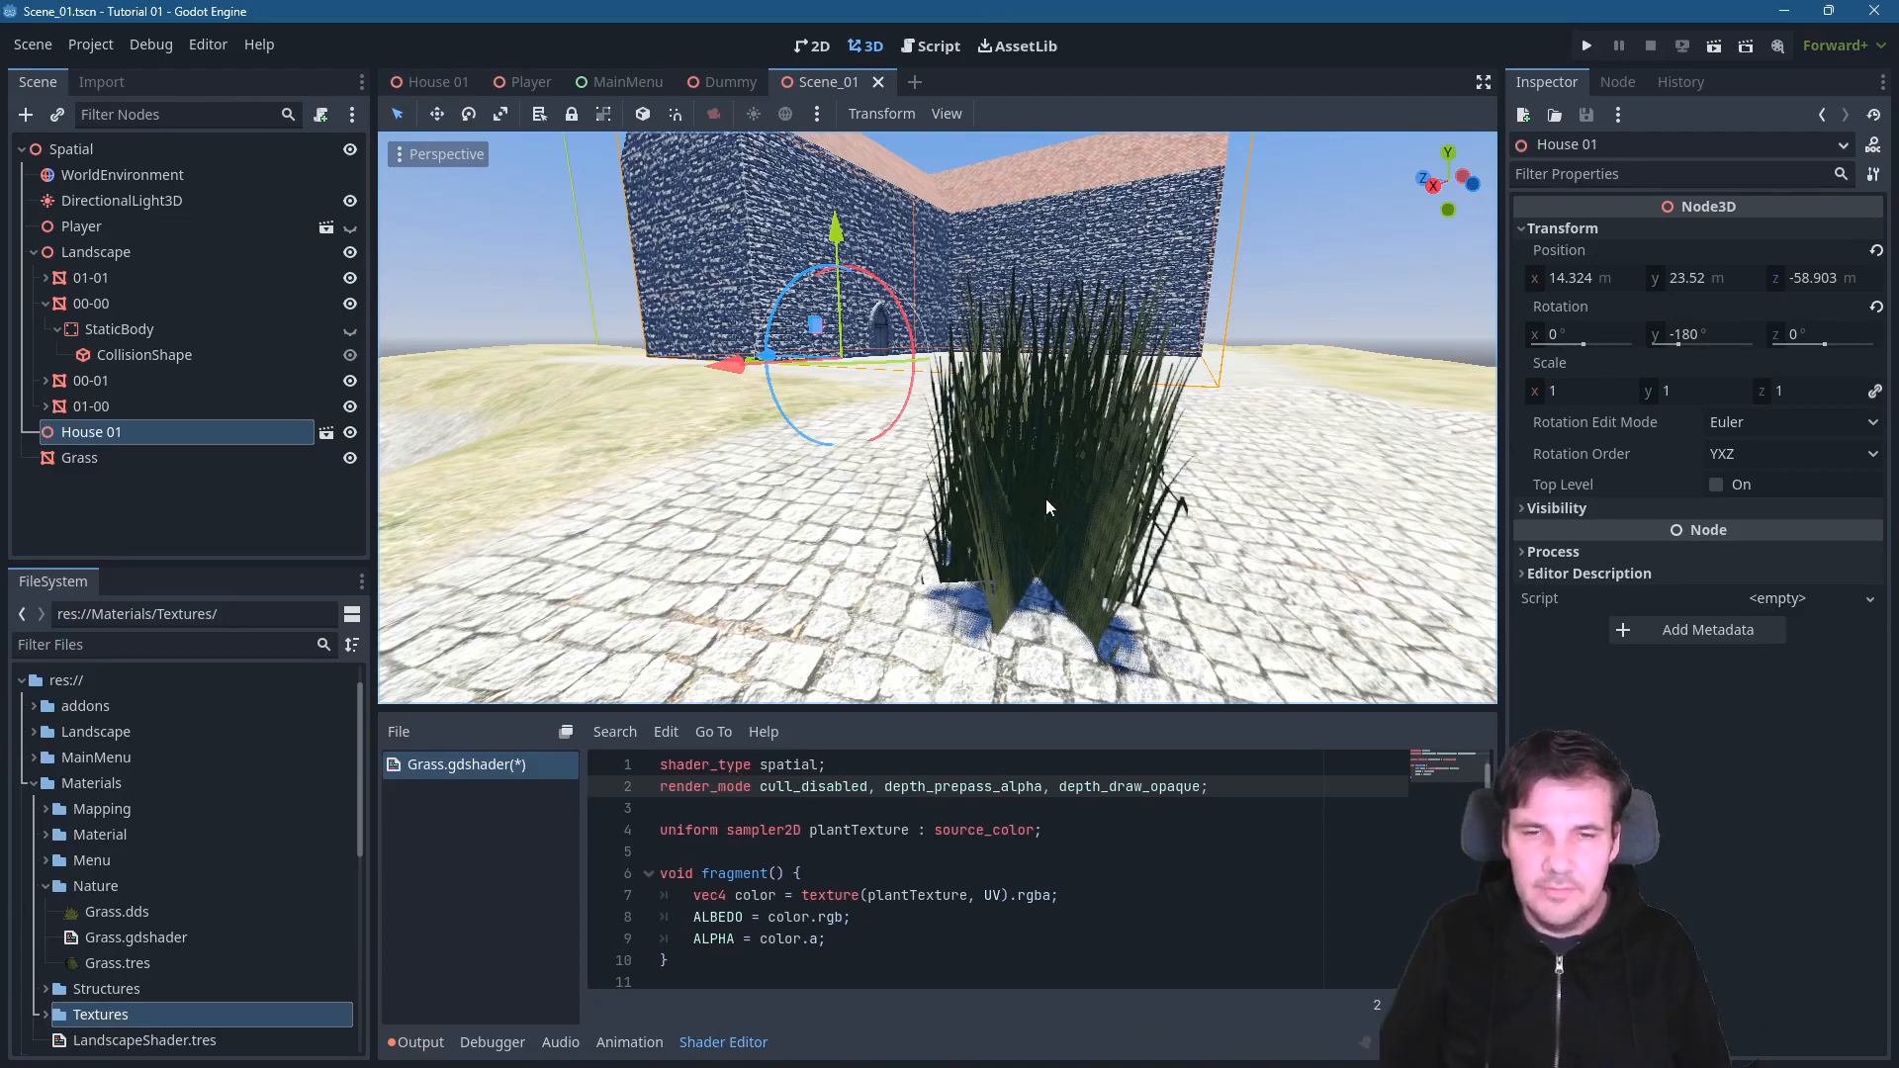
middle_click_drag(1048, 508, 1257, 452)
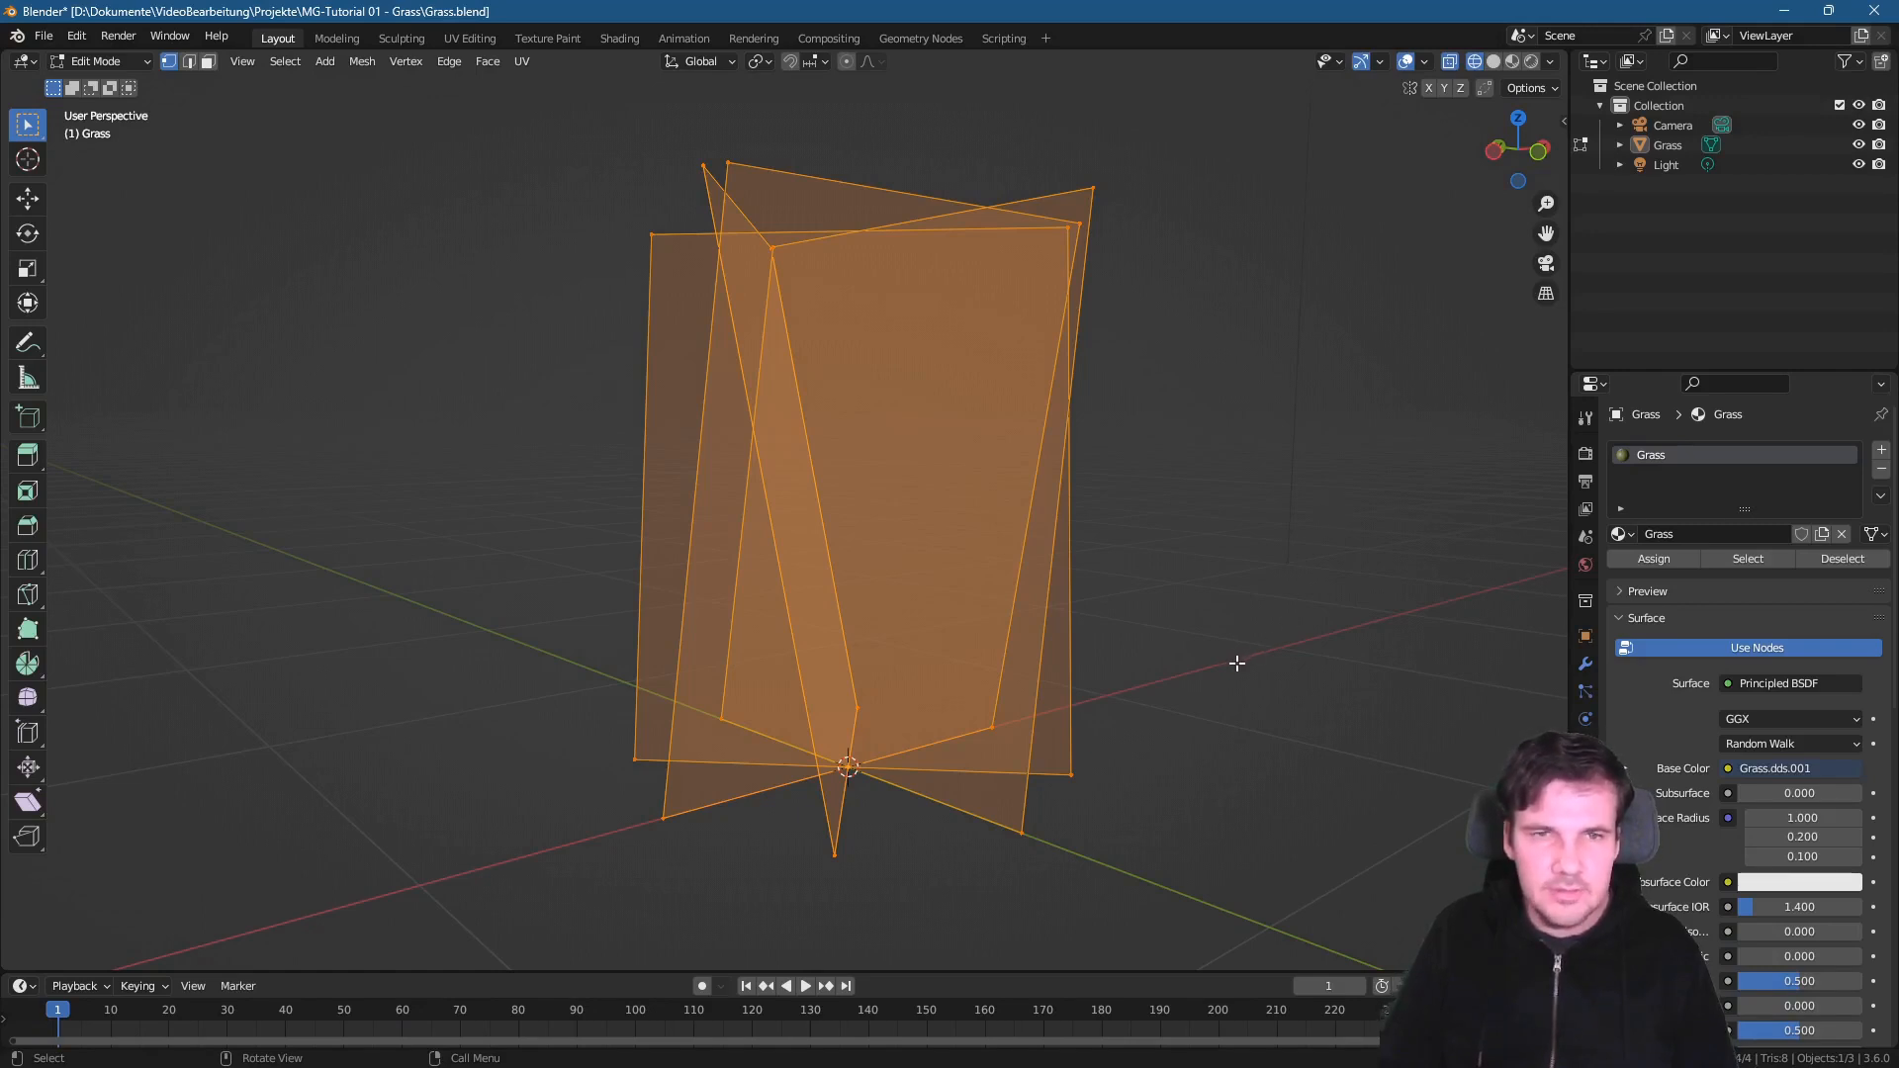
- Switch to Blender and examine the crossed planes of the Grass mesh from a low side view
middle_click_drag(1350, 677, 870, 701)
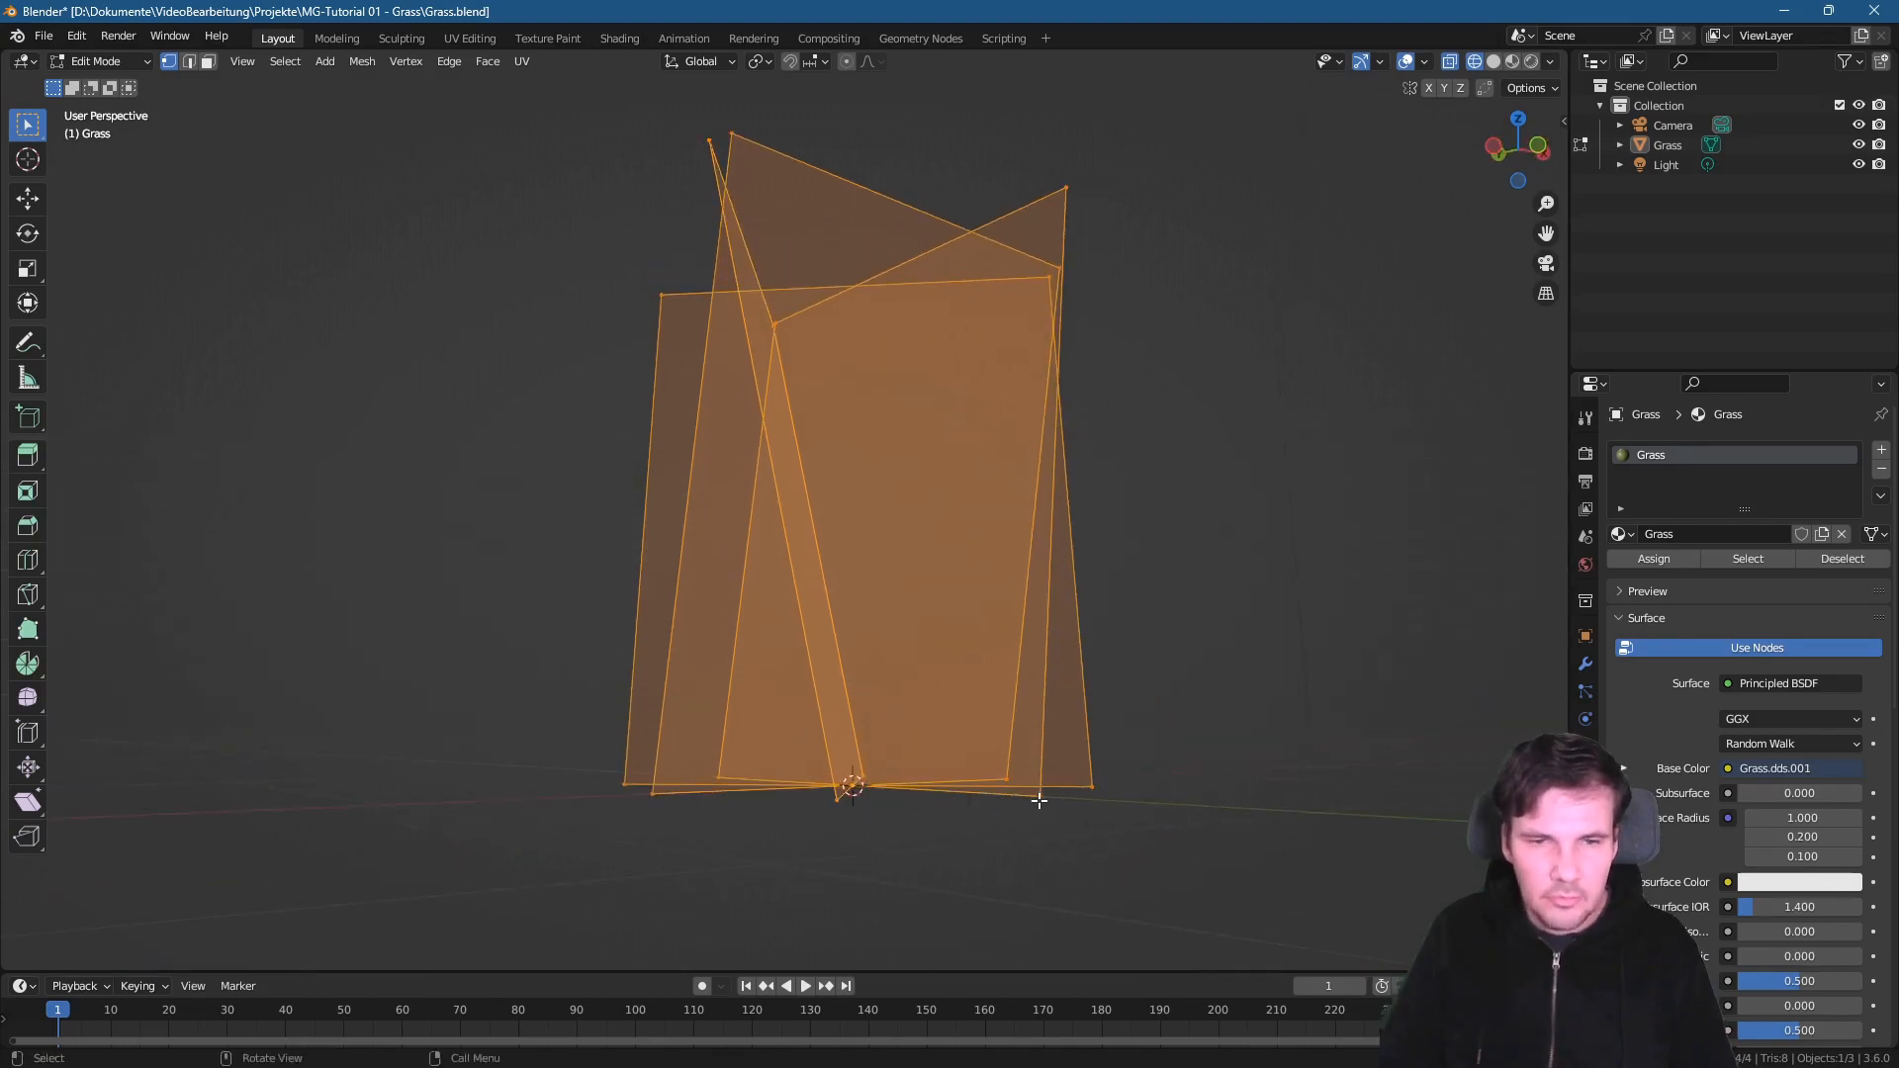